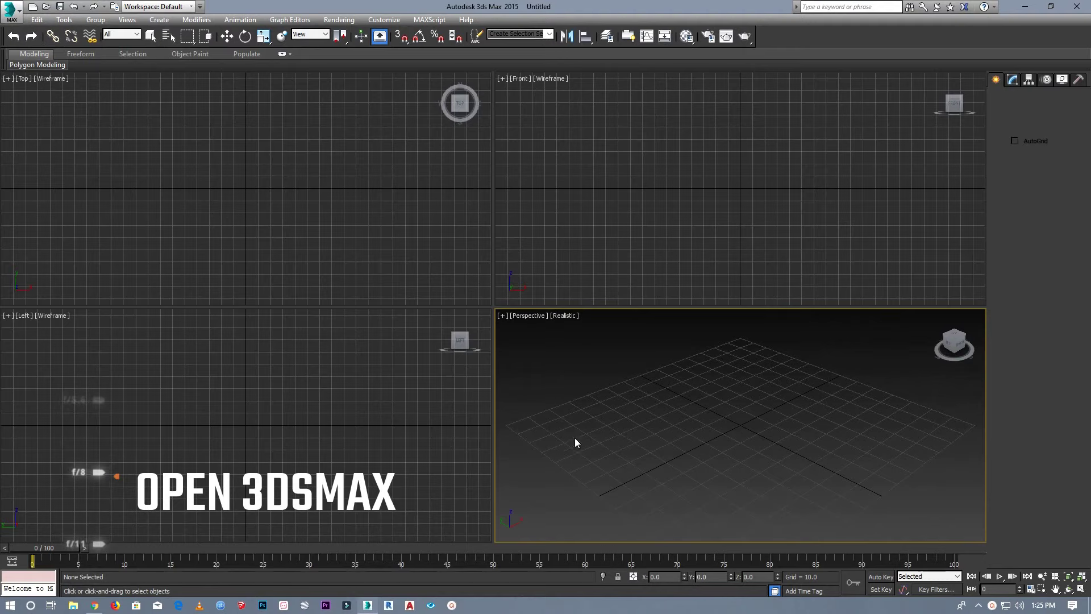
# Close the welcome screen, maximize the Perspective viewport, and bring up the application menu.
pyautogui.click(503, 316)
pyautogui.click(524, 329)
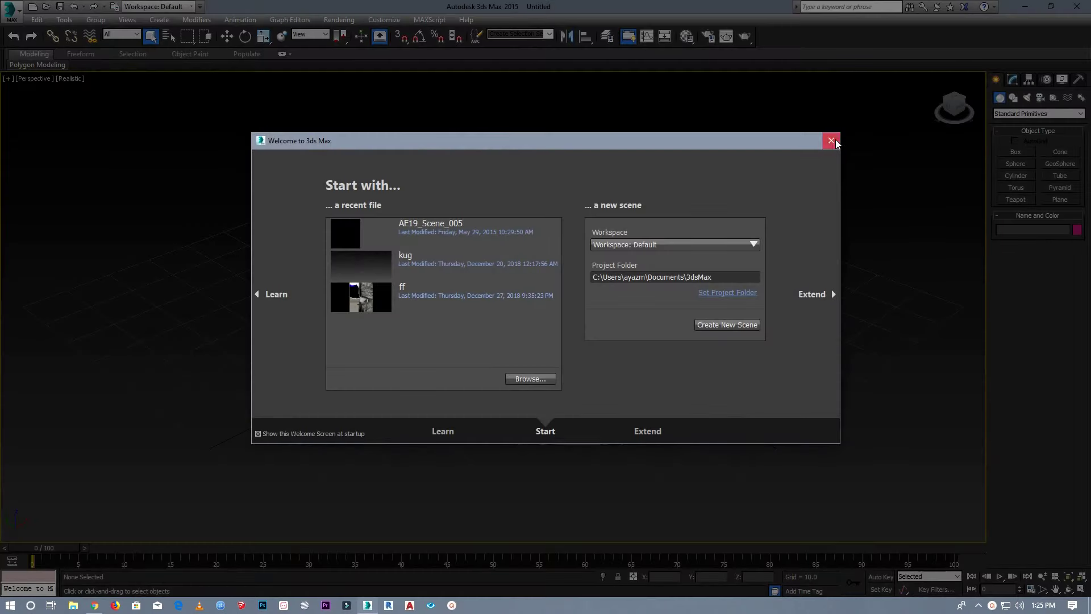
pyautogui.click(832, 141)
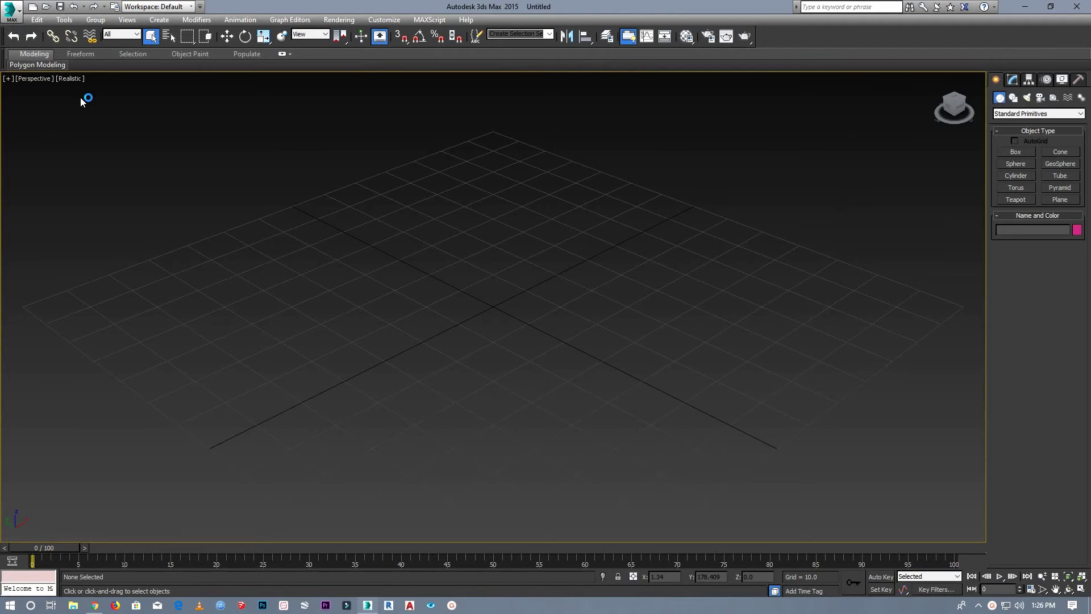
pyautogui.click(11, 9)
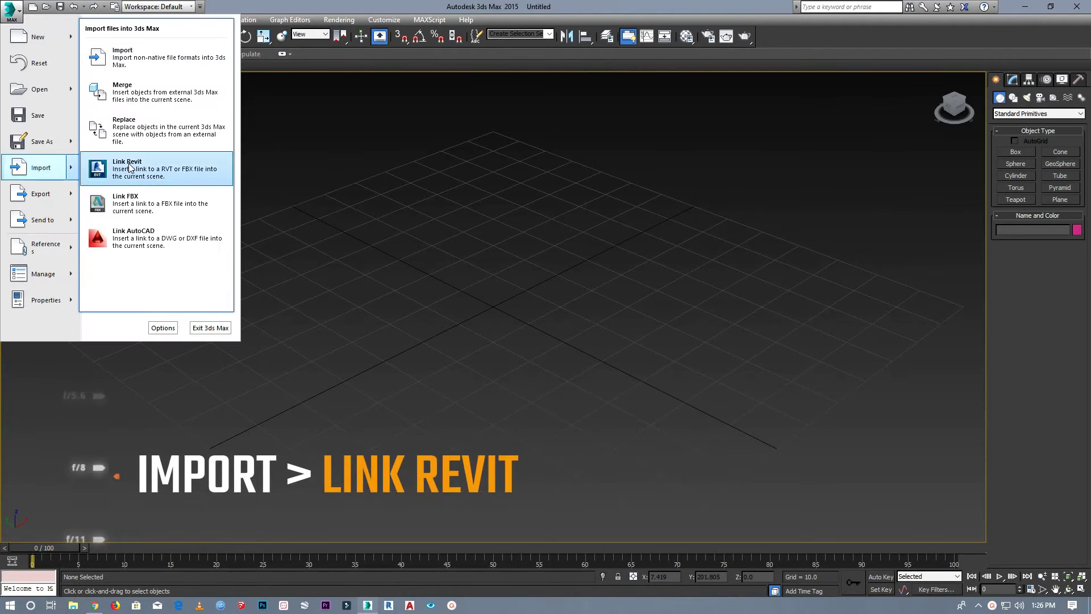
# Link the CIRCLES Revit project from the Desktop Revit Model folder.
pyautogui.moveTo(40, 168)
pyautogui.click(128, 162)
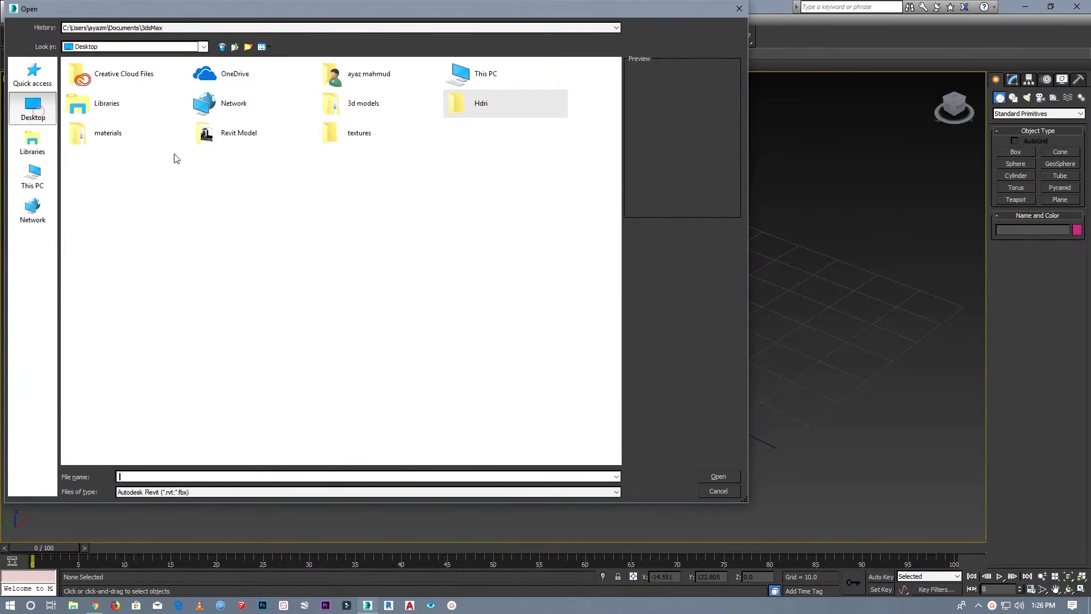
pyautogui.doubleClick(256, 146)
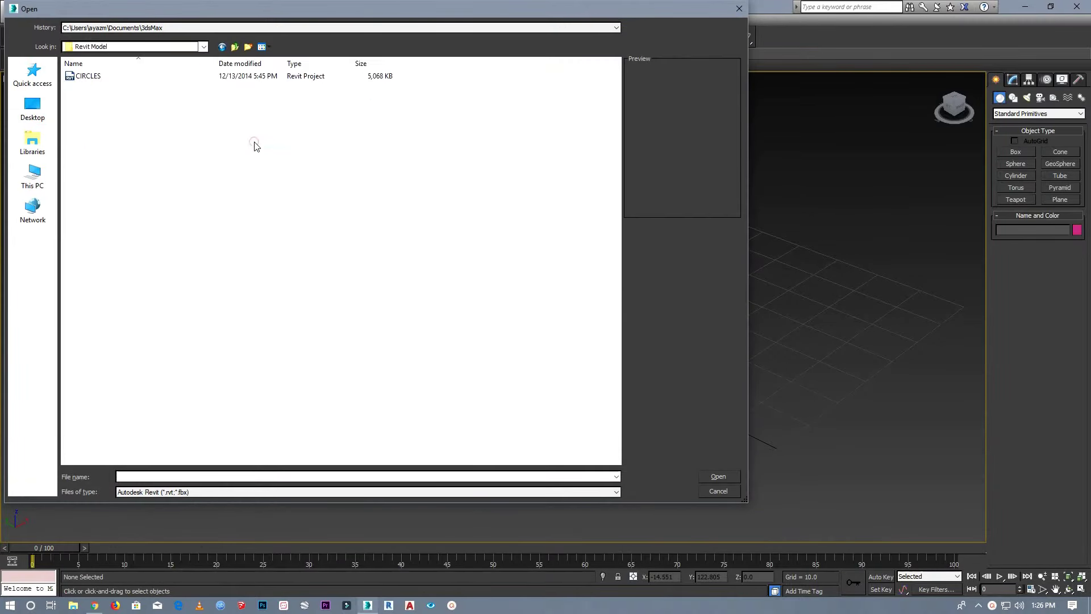
pyautogui.click(100, 76)
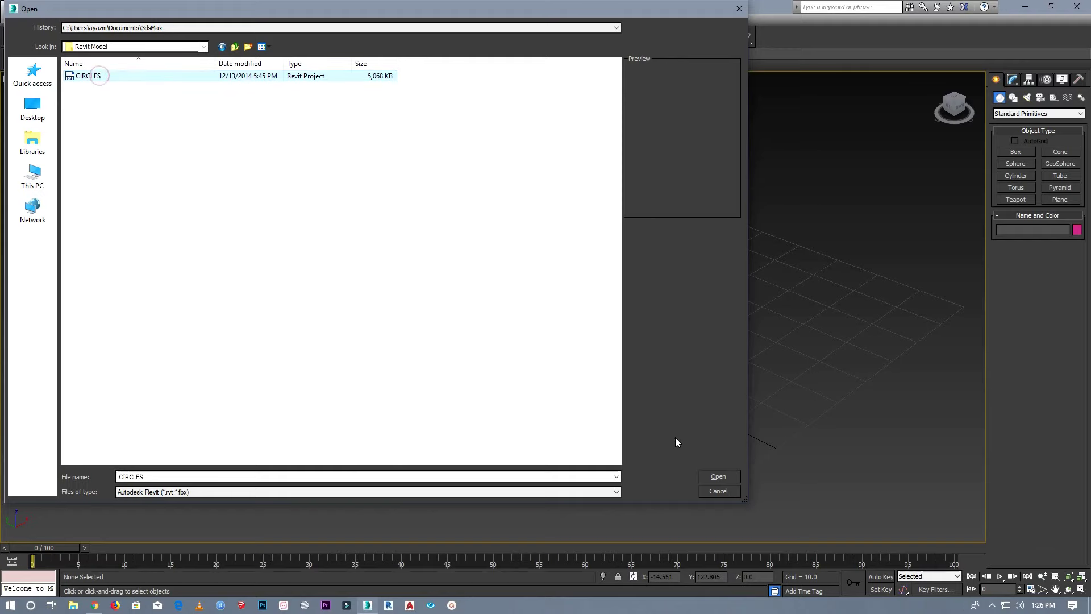
pyautogui.click(715, 477)
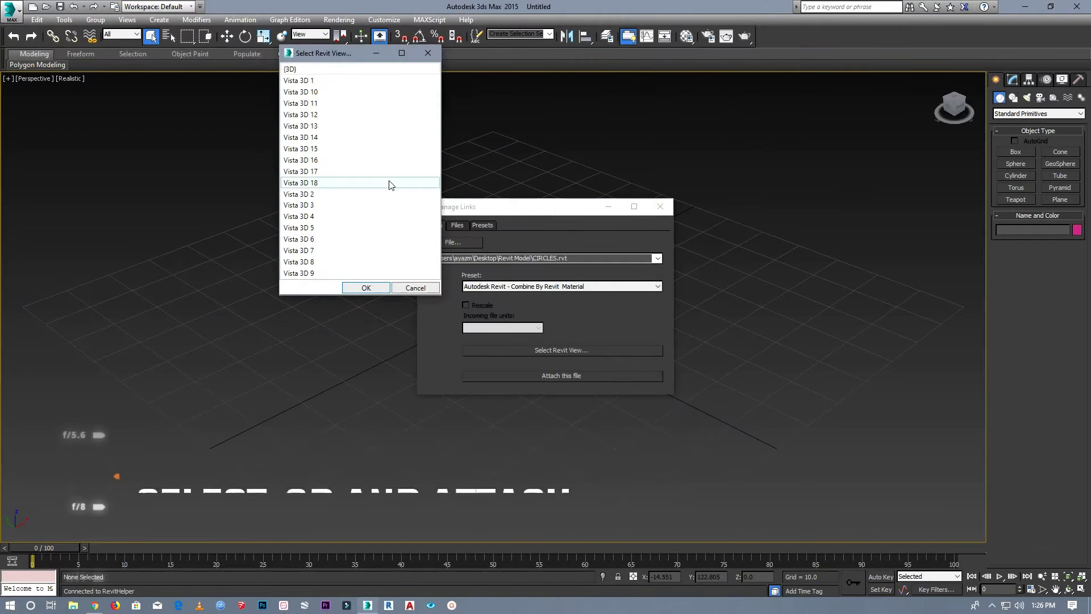
# Attach the CIRCLES {3D} Revit view and decline the Daylight System exposure change.
pyautogui.click(288, 71)
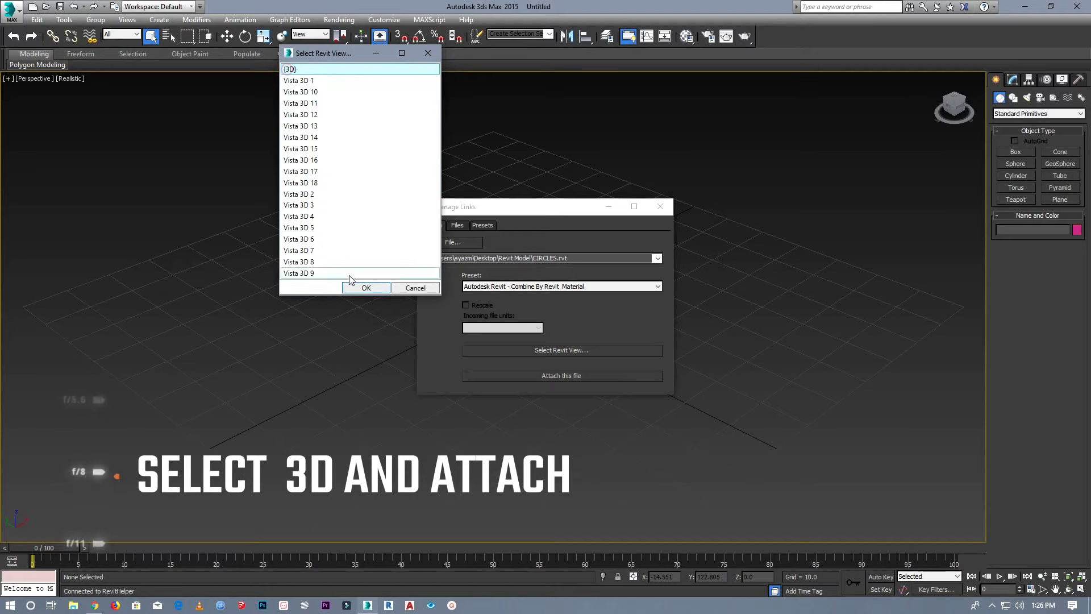
pyautogui.click(362, 291)
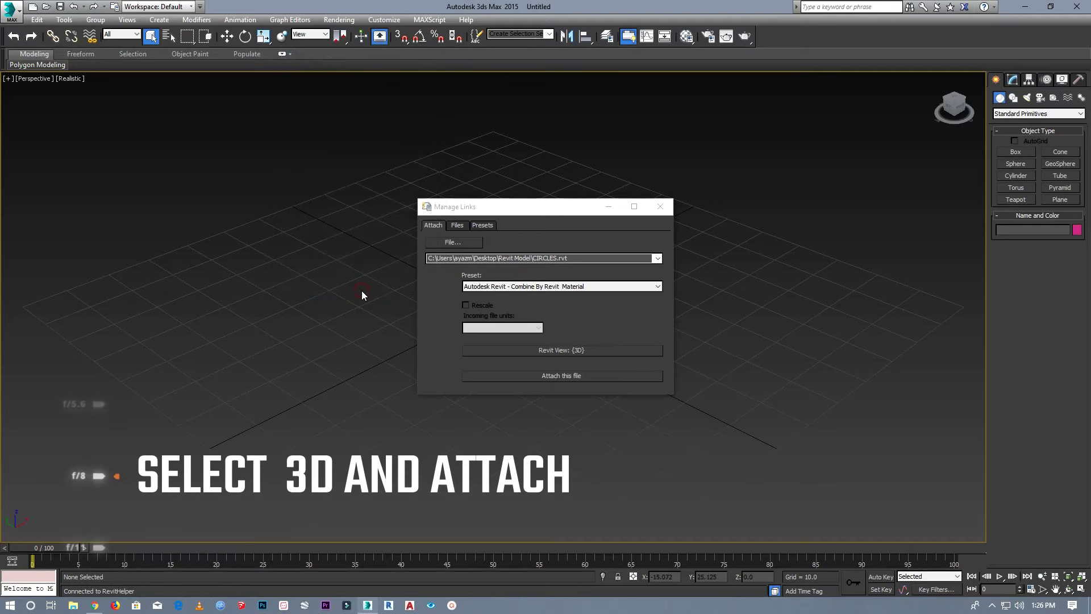
pyautogui.click(458, 225)
pyautogui.click(481, 229)
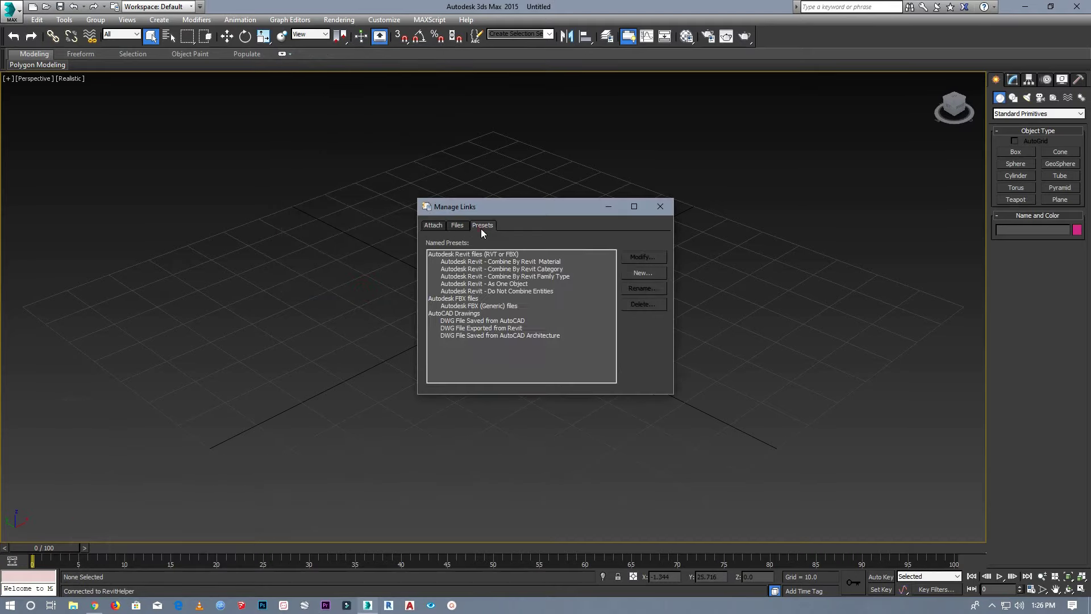
pyautogui.click(458, 224)
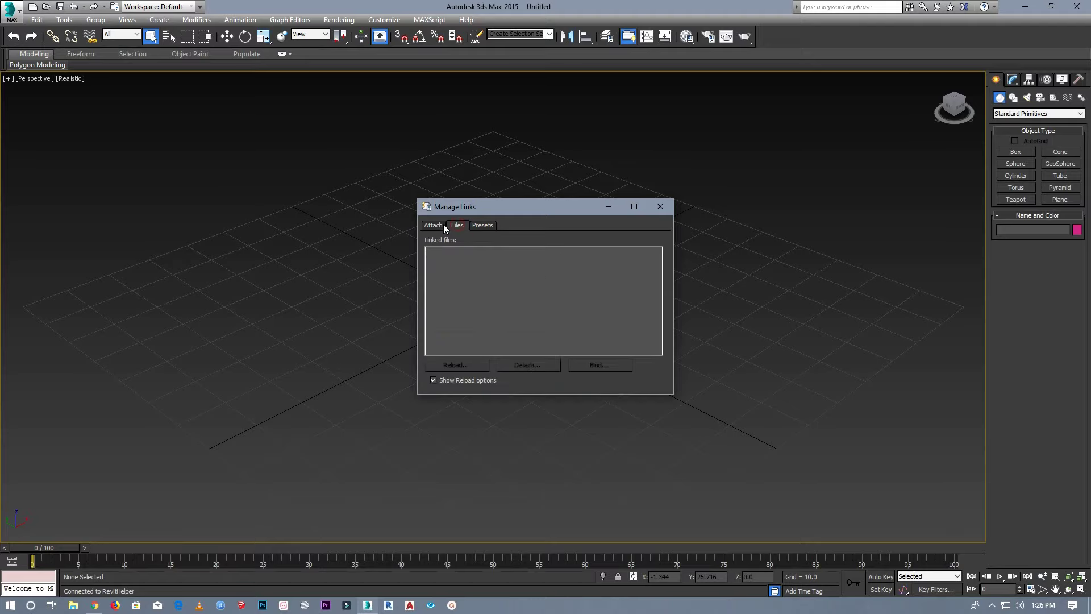
pyautogui.click(440, 224)
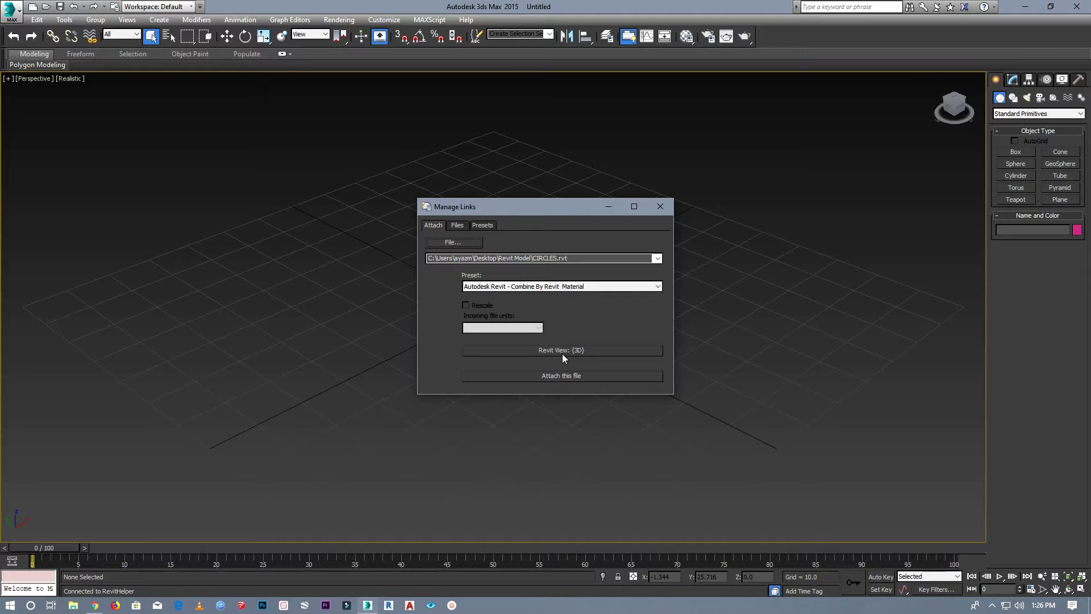
pyautogui.click(549, 376)
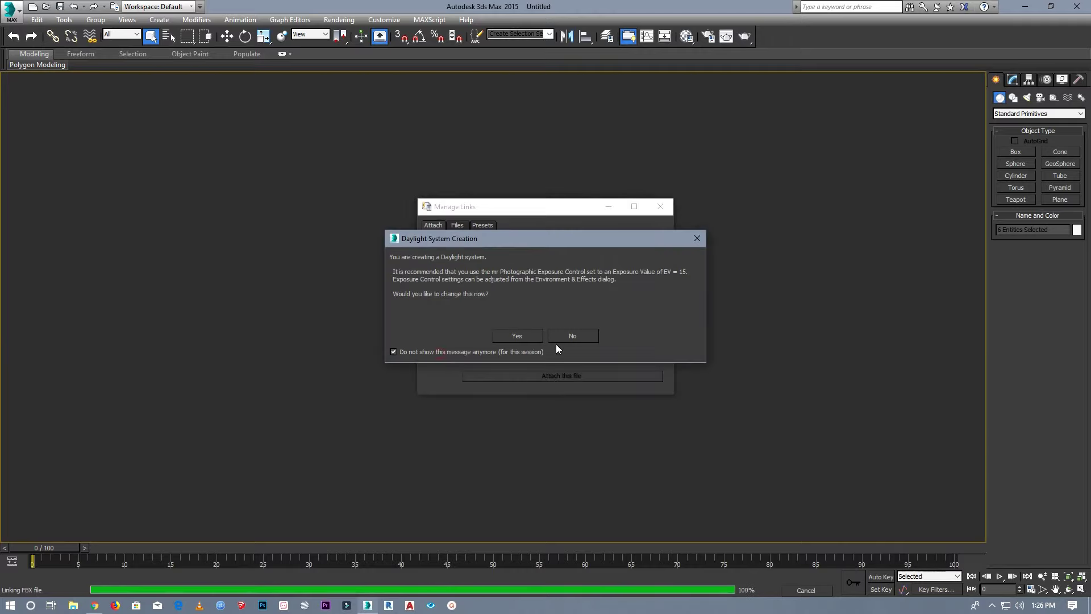
pyautogui.click(569, 337)
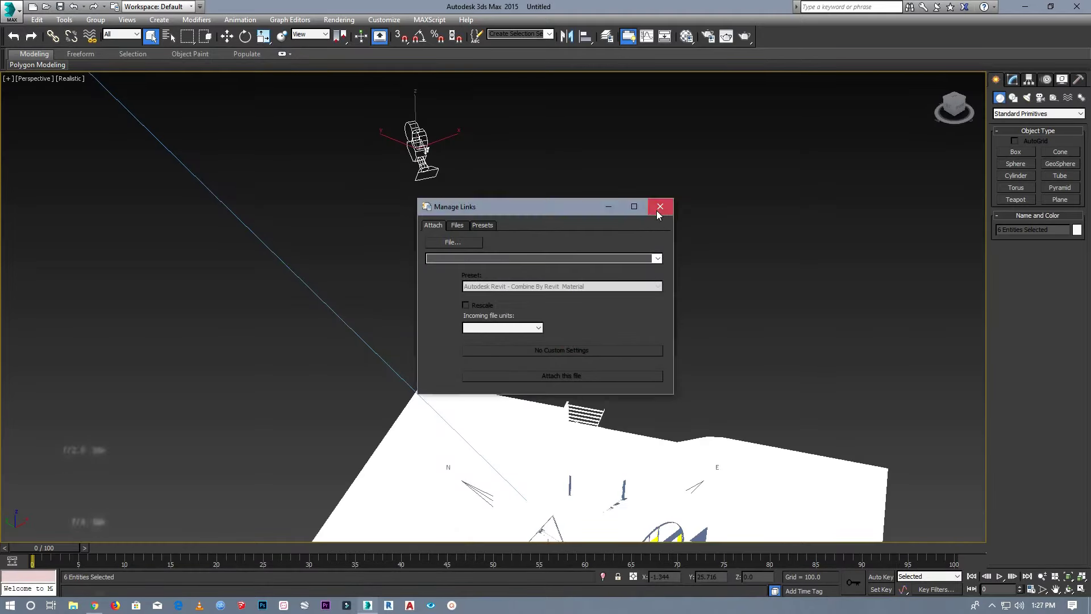
# Delete the imported Revit camera and sun system, then zoom to fit the model.
pyautogui.click(660, 206)
pyautogui.moveTo(495, 202); pyautogui.dragTo(383, 135)
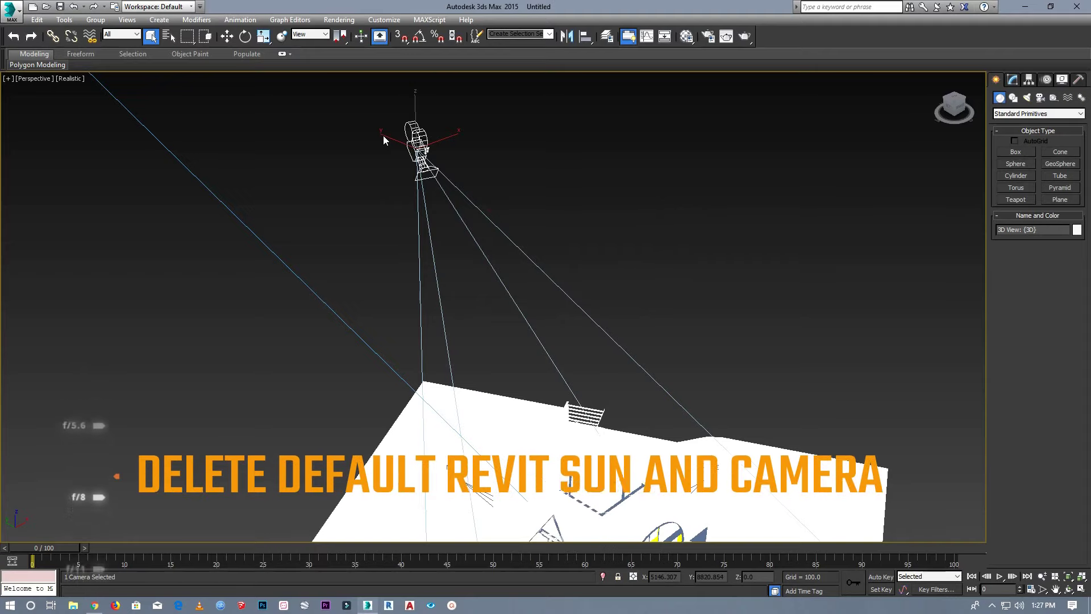
pyautogui.press('Delete')
pyautogui.press('z')
pyautogui.moveTo(427, 243); pyautogui.dragTo(360, 194)
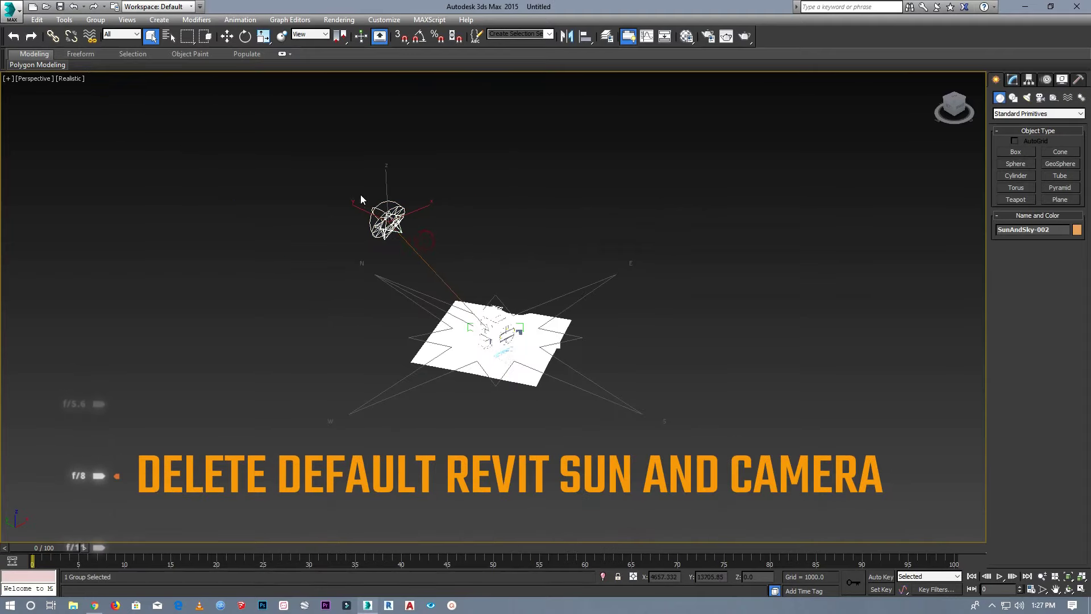
pyautogui.press('Delete')
pyautogui.press('z')
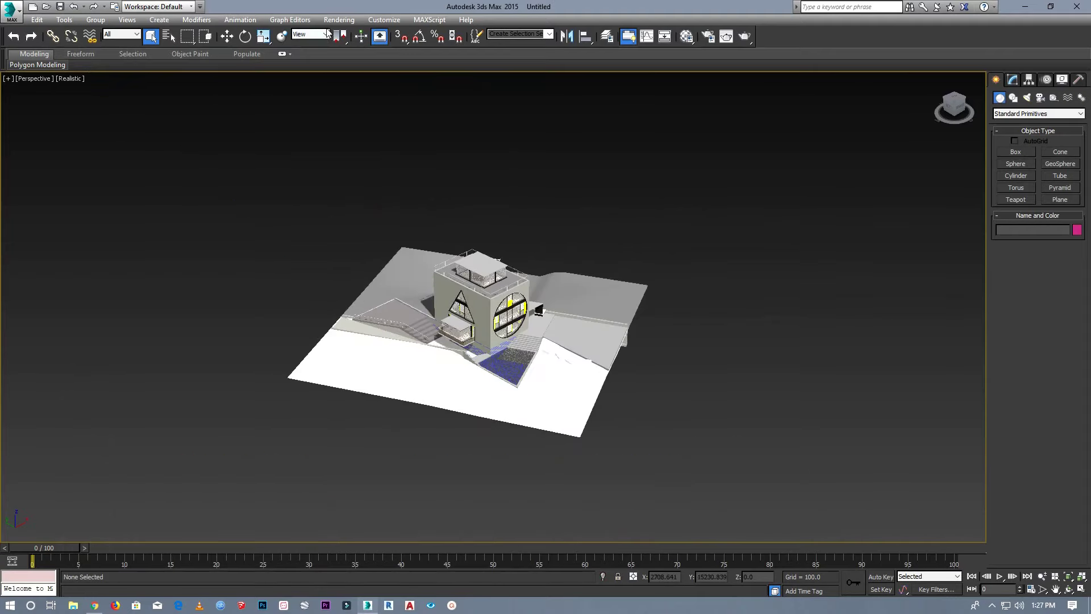
# Clear the mr Physical Sky map from the Environment and Effects settings.
pyautogui.click(339, 19)
pyautogui.click(350, 122)
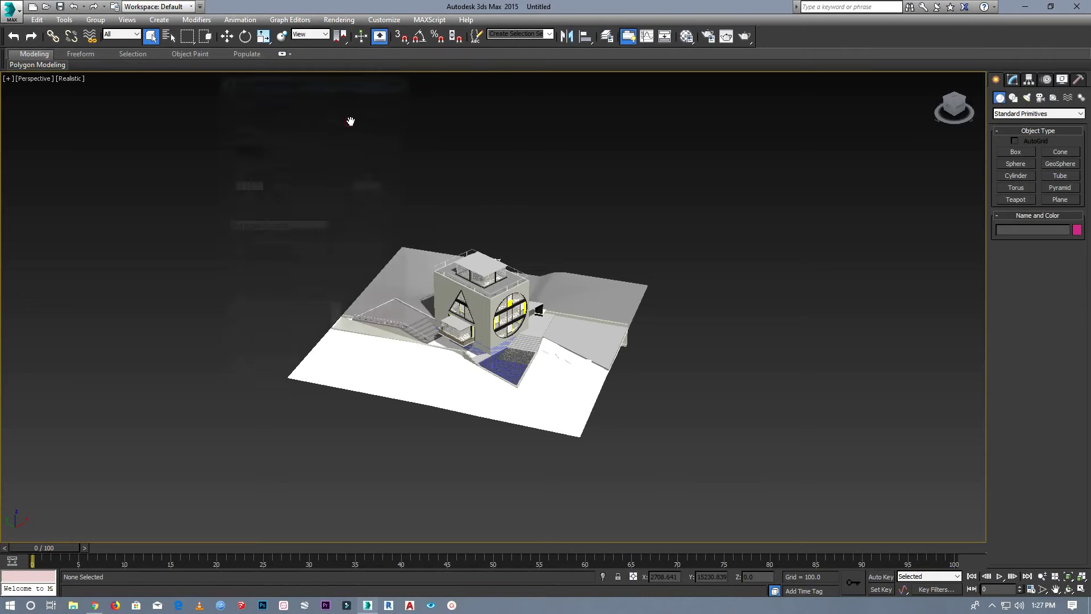
pyautogui.rightClick(310, 150)
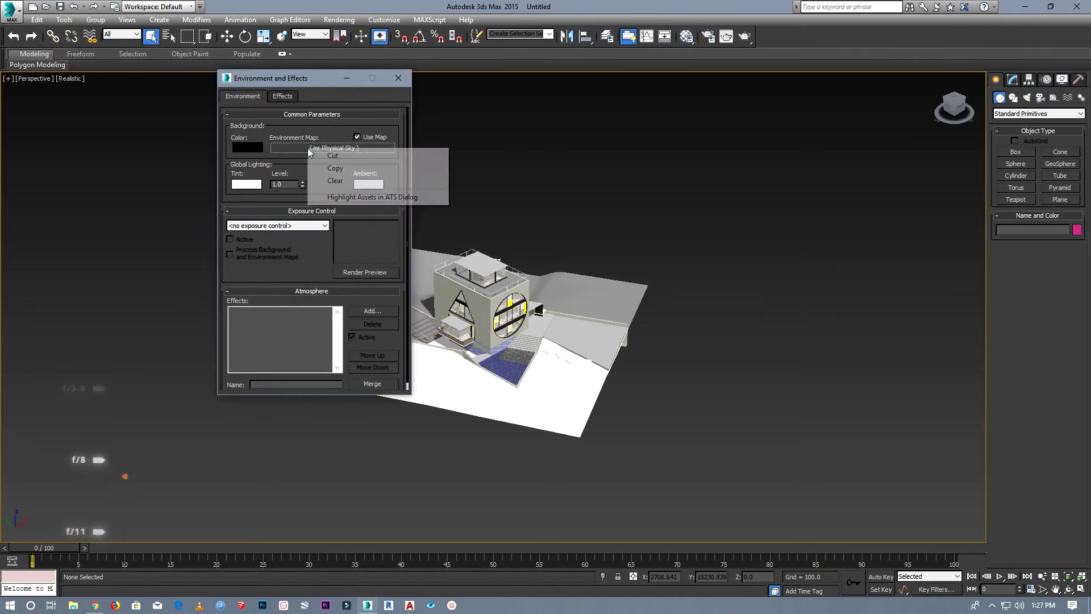
pyautogui.click(332, 181)
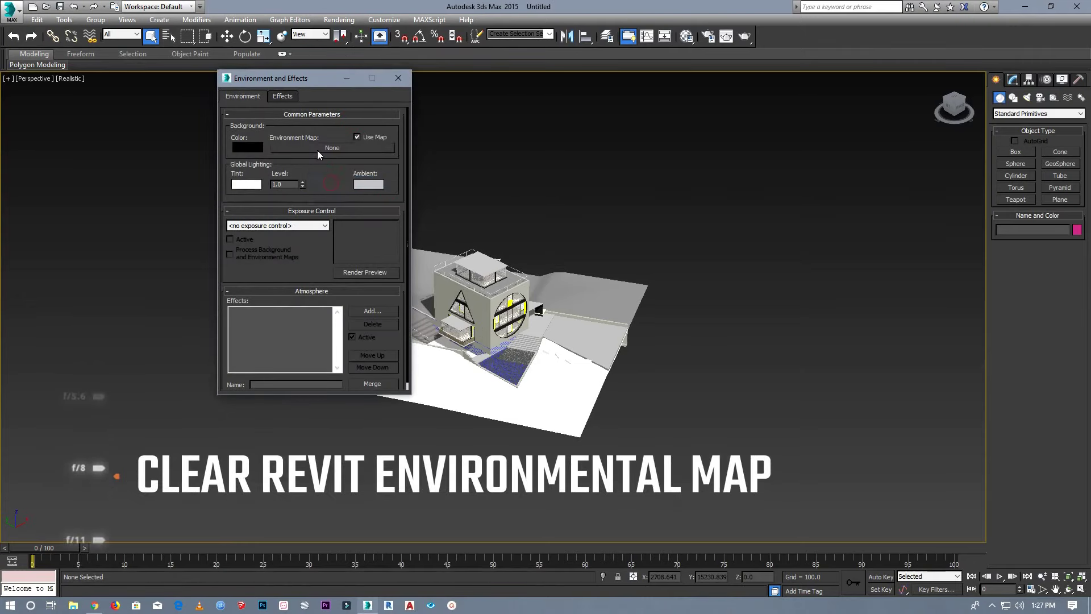
pyautogui.click(281, 96)
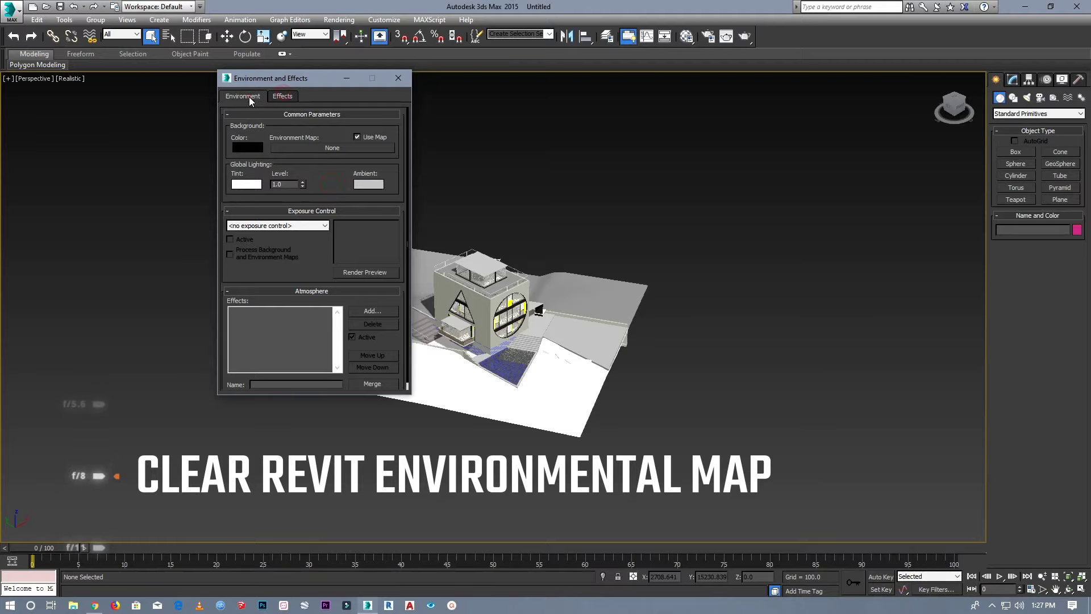
pyautogui.click(396, 78)
pyautogui.click(339, 19)
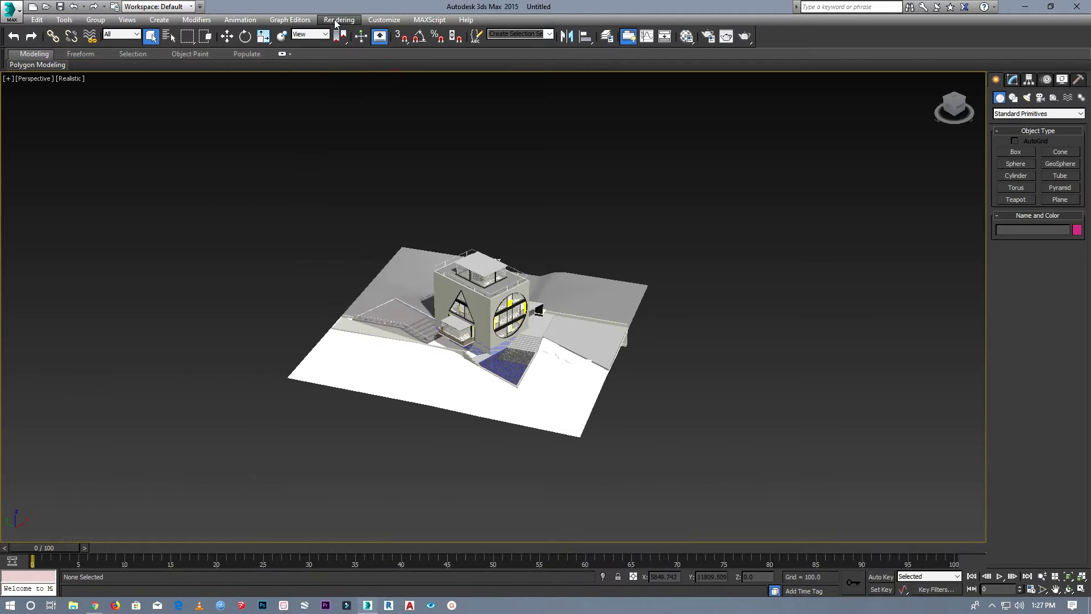
# Assign V-Ray Adv 3.60.03 as the production renderer in Render Setup.
pyautogui.click(350, 48)
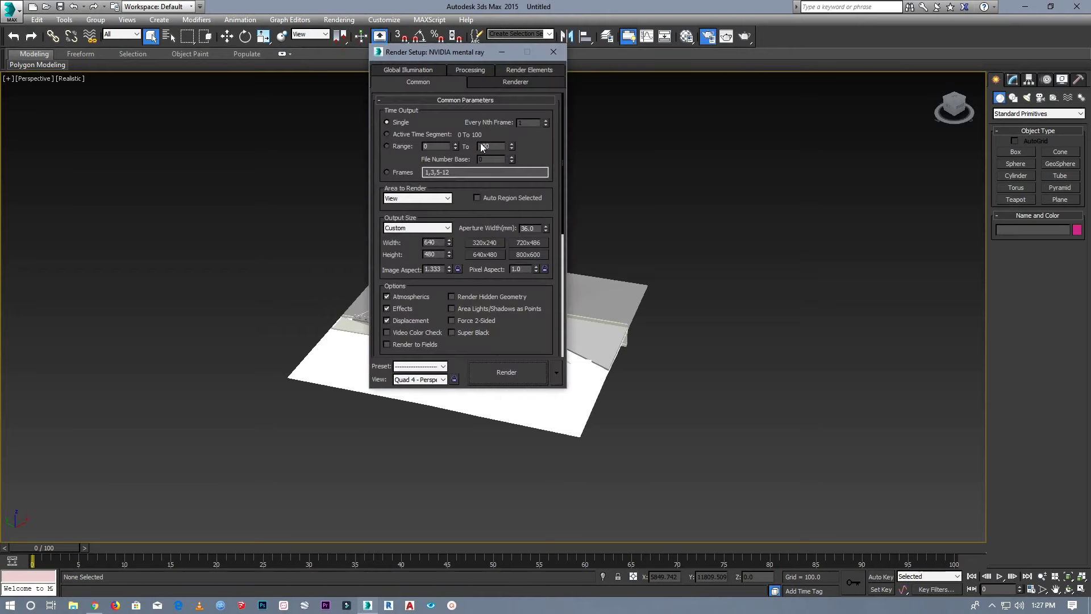
pyautogui.moveTo(560, 162); pyautogui.dragTo(562, 315)
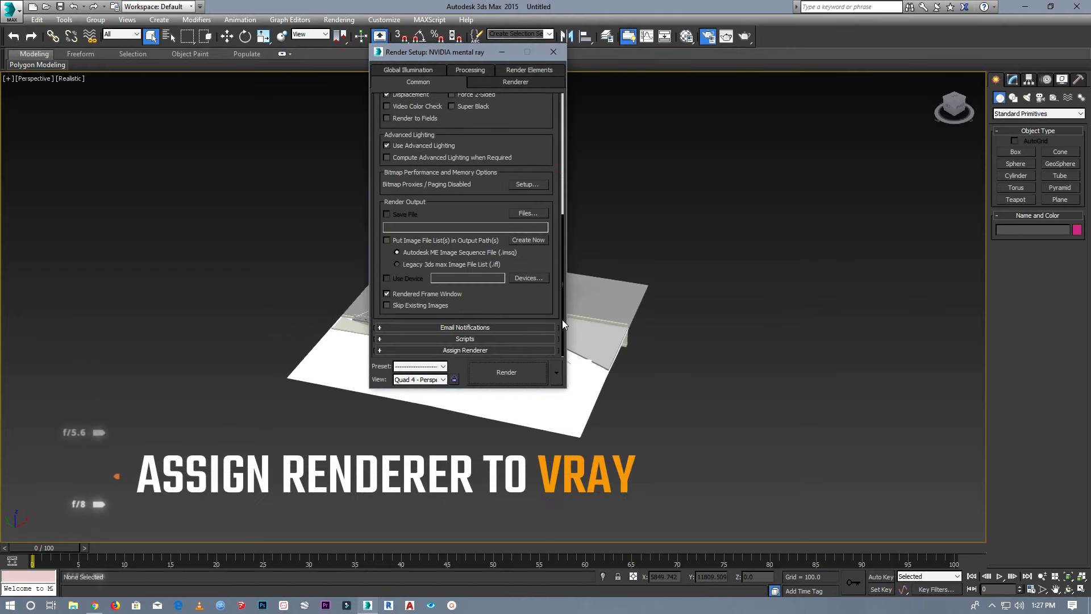
pyautogui.click(499, 349)
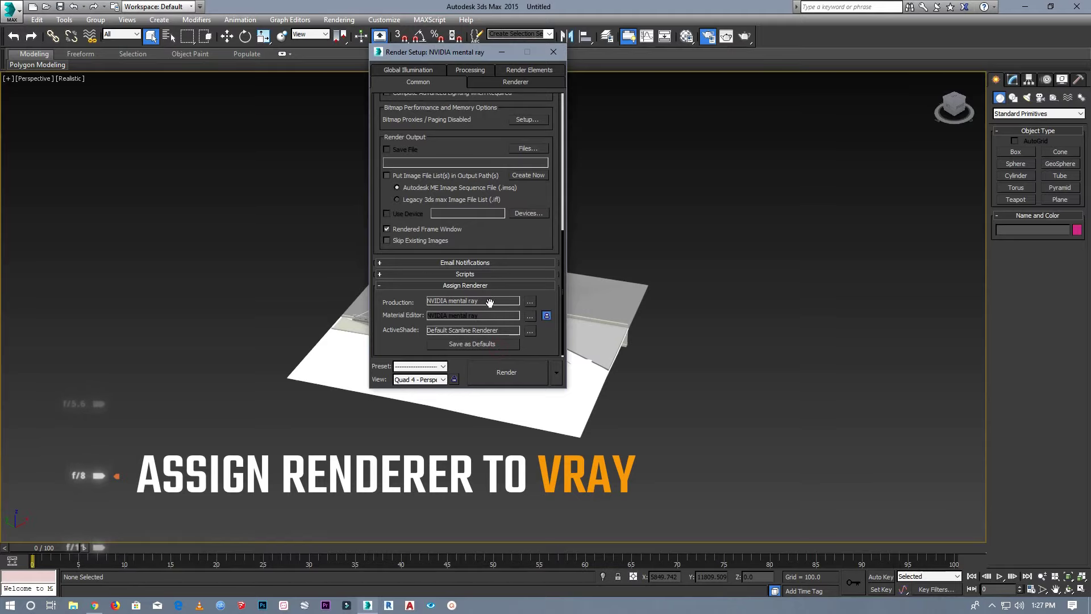
pyautogui.click(530, 301)
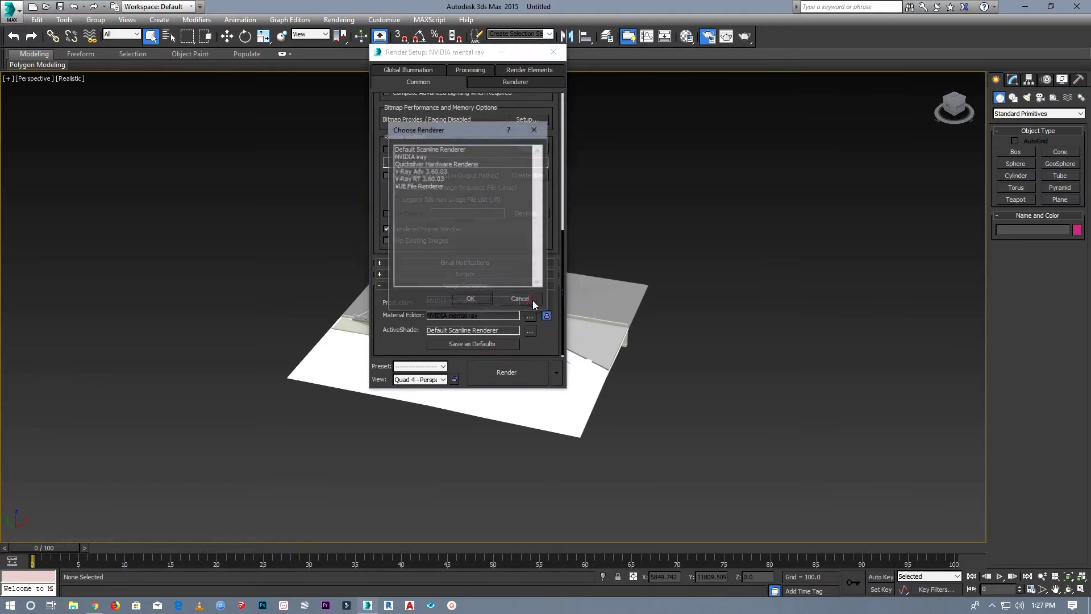
pyautogui.click(412, 172)
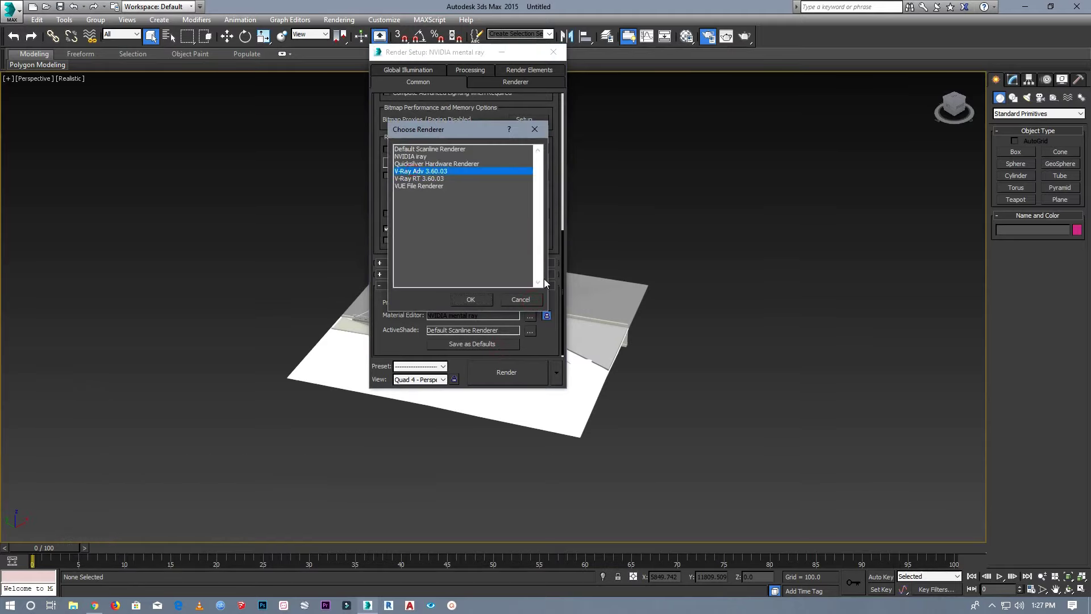
pyautogui.click(472, 299)
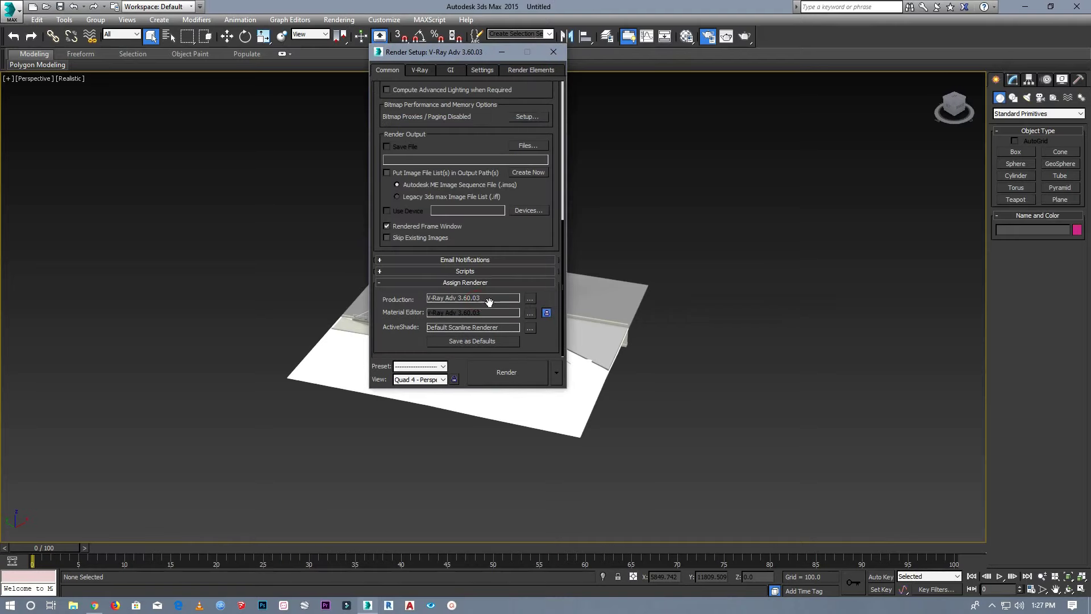
pyautogui.click(553, 51)
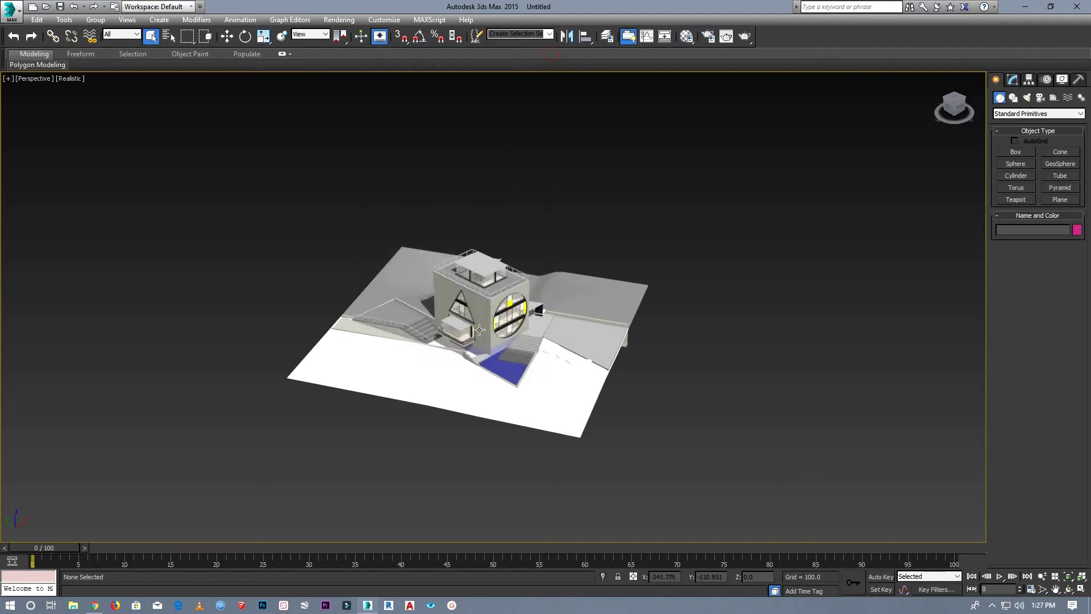
# Orbit around the house, checking the painted steel and Ladrillo, pavimento floor parts.
pyautogui.scroll(5, 433, 310)
pyautogui.scroll(-3, 433, 310)
pyautogui.moveTo(953, 118)
pyautogui.mouseDown()
pyautogui.moveTo(887, 128)
pyautogui.moveTo(860, 99)
pyautogui.moveTo(950, 117)
pyautogui.mouseUp()
pyautogui.scroll(3, 698, 339)
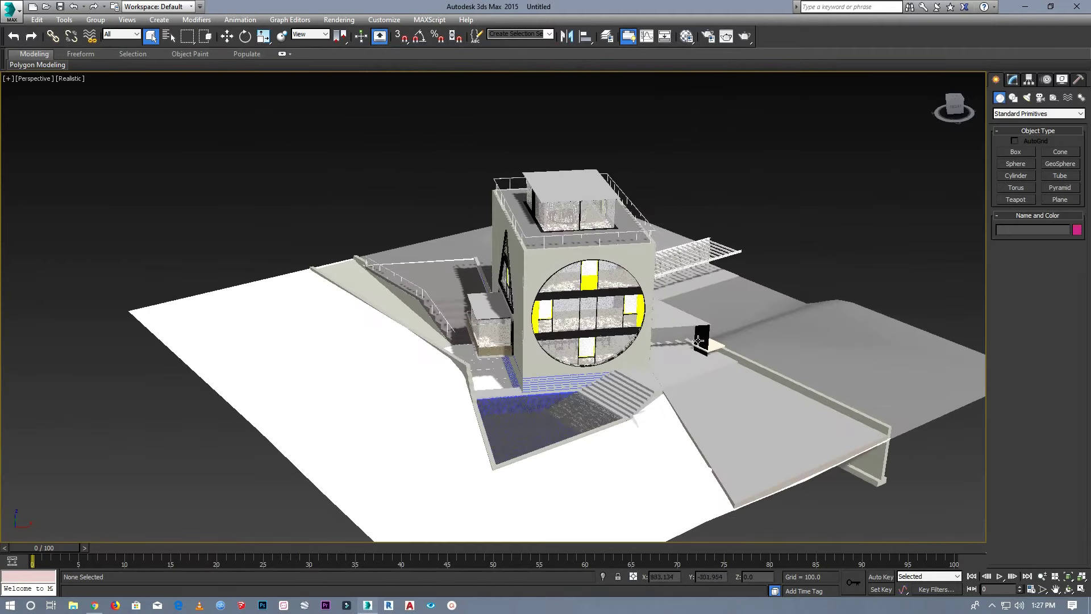
pyautogui.click(634, 262)
pyautogui.click(692, 383)
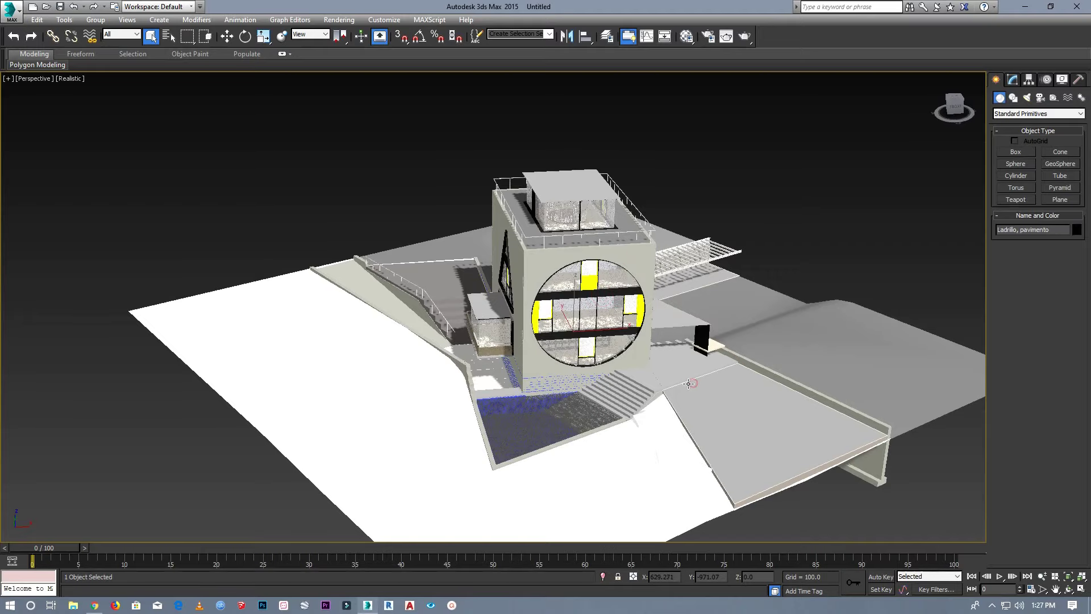
pyautogui.scroll(-3, 409, 385)
pyautogui.click(767, 253)
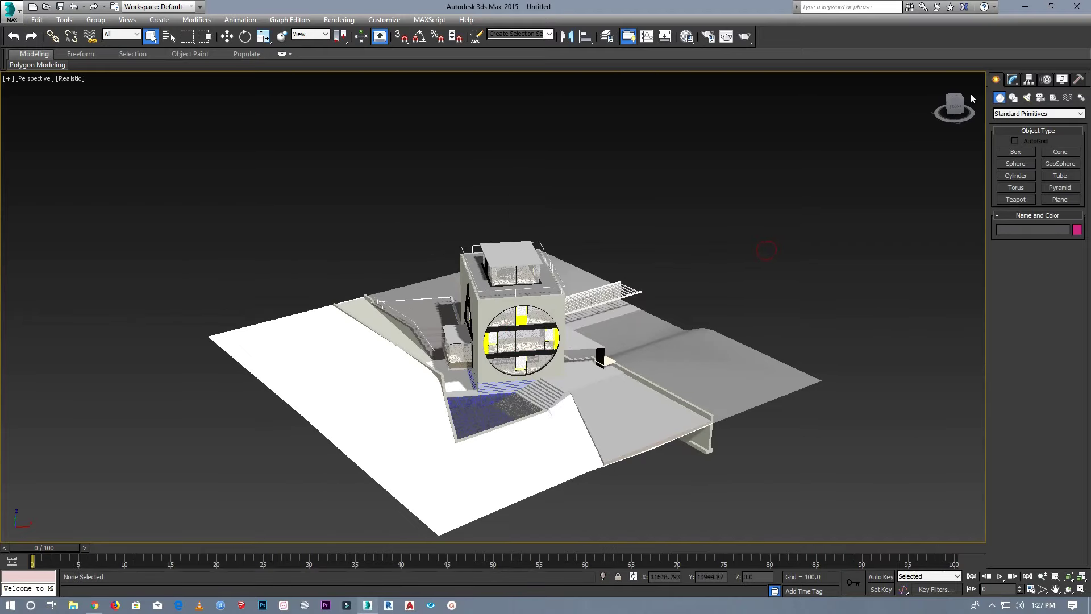
pyautogui.moveTo(957, 108); pyautogui.dragTo(949, 115)
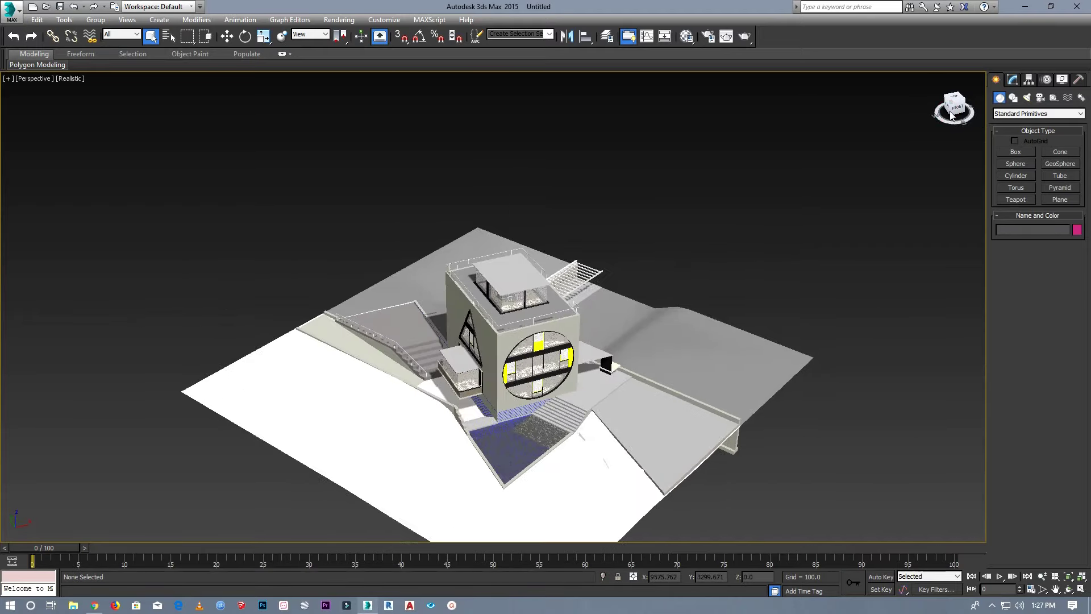
# Create a VRayPhysicalCamera on the ground aimed at the house.
pyautogui.click(1026, 98)
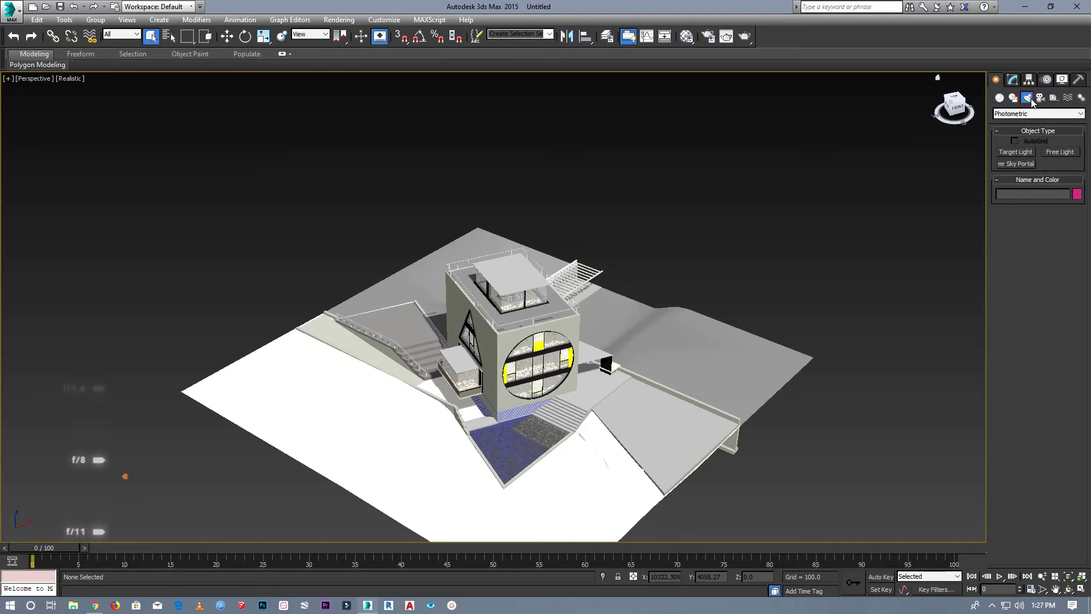
pyautogui.click(1040, 97)
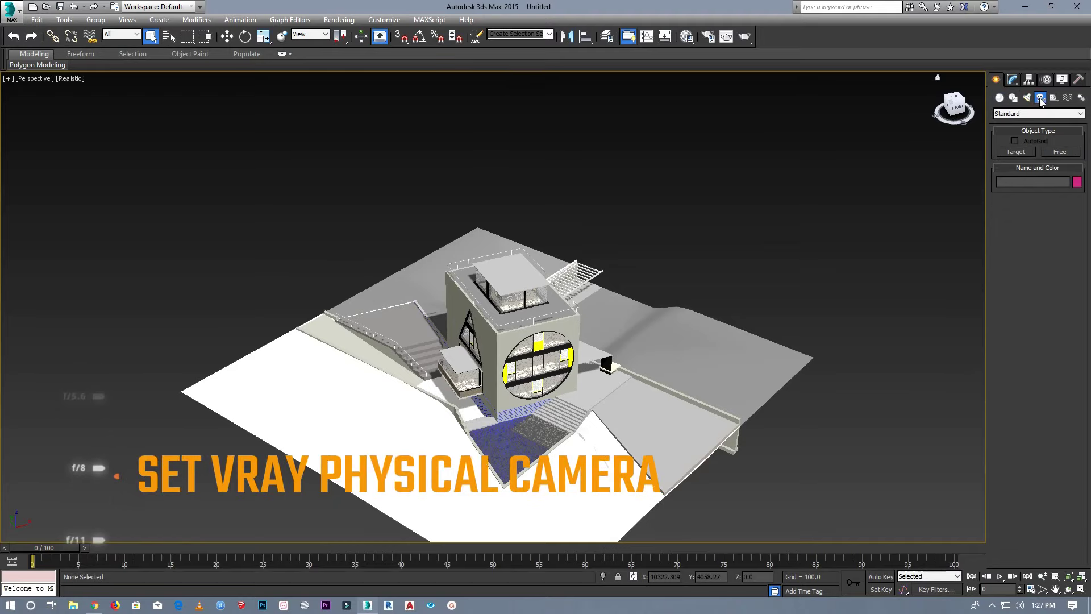
pyautogui.click(1021, 114)
pyautogui.click(1001, 130)
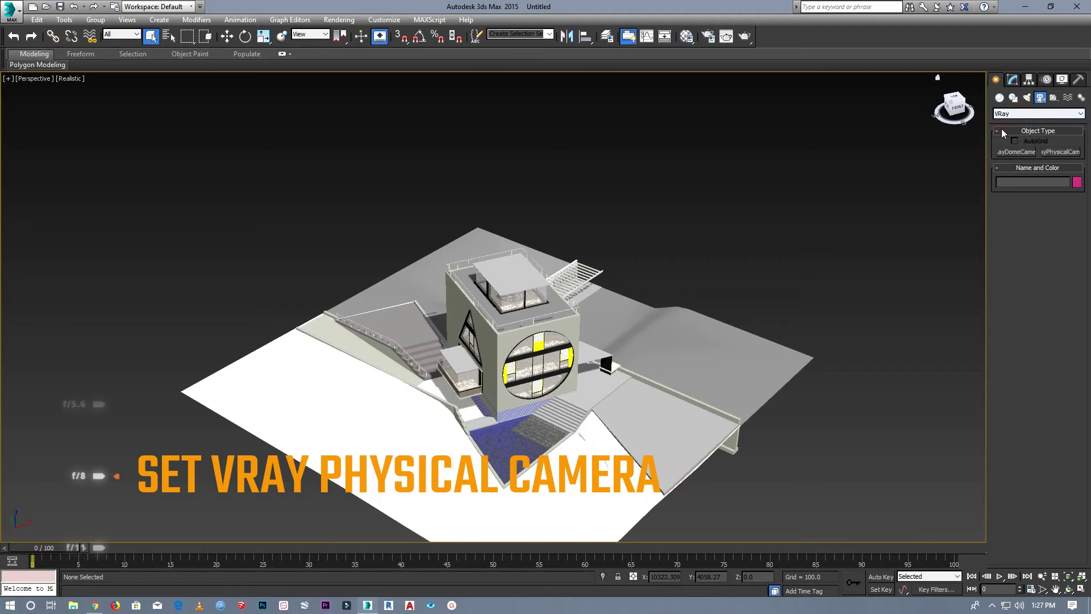
pyautogui.click(1048, 153)
pyautogui.moveTo(472, 495); pyautogui.dragTo(471, 446, button='middle')
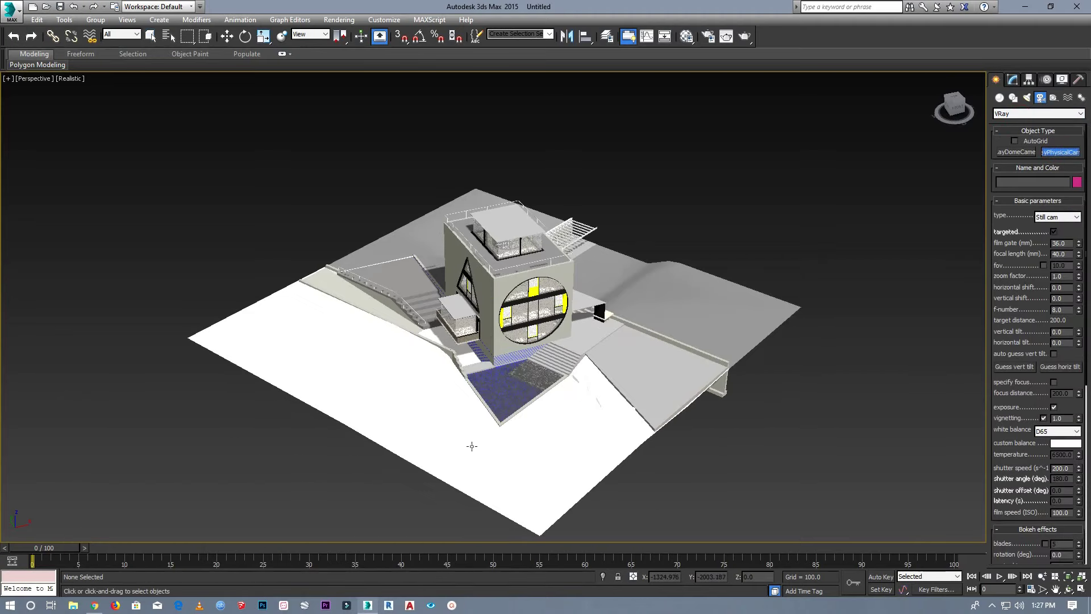
pyautogui.moveTo(454, 459); pyautogui.dragTo(481, 335)
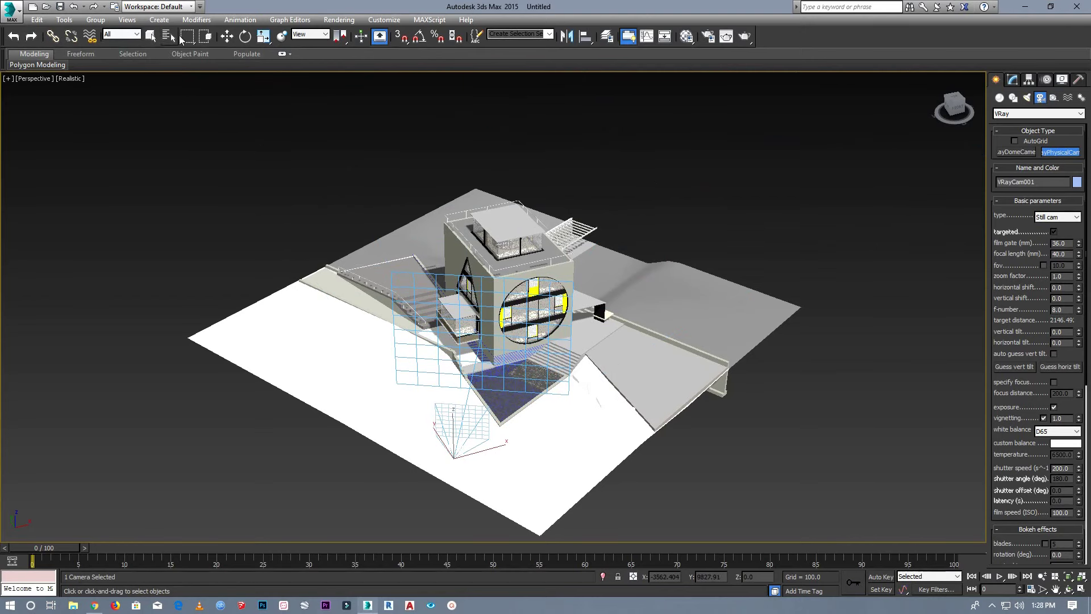
pyautogui.click(226, 37)
# Raise VRayCam001 slightly above the ground.
pyautogui.keyDown('alt'); pyautogui.moveTo(911, 108); pyautogui.dragTo(847, 99, button='middle'); pyautogui.keyUp('alt')
pyautogui.scroll(3, 489, 449)
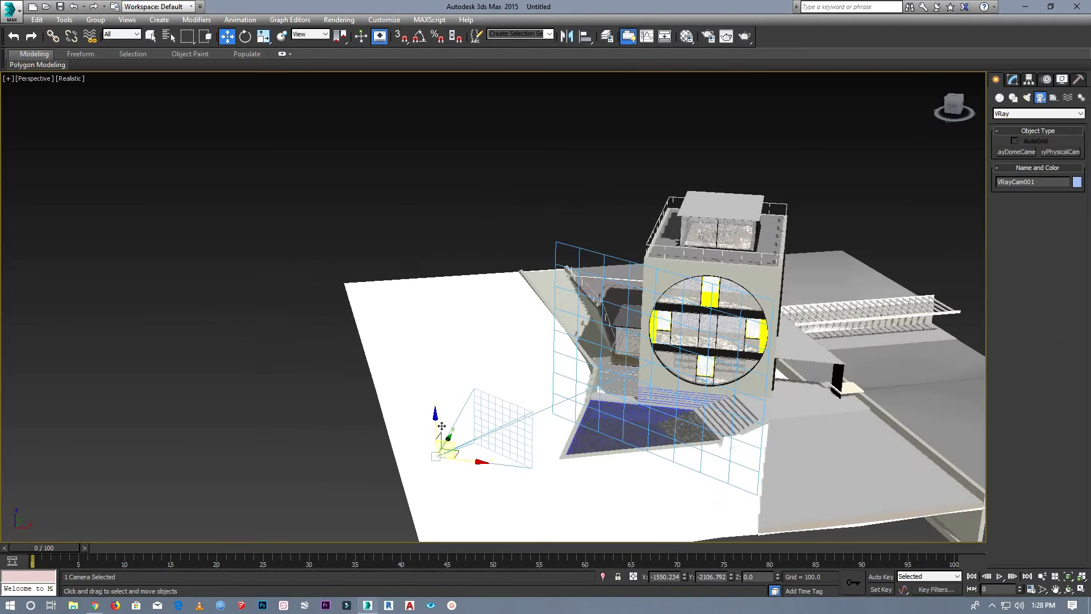
pyautogui.moveTo(434, 424); pyautogui.dragTo(432, 414)
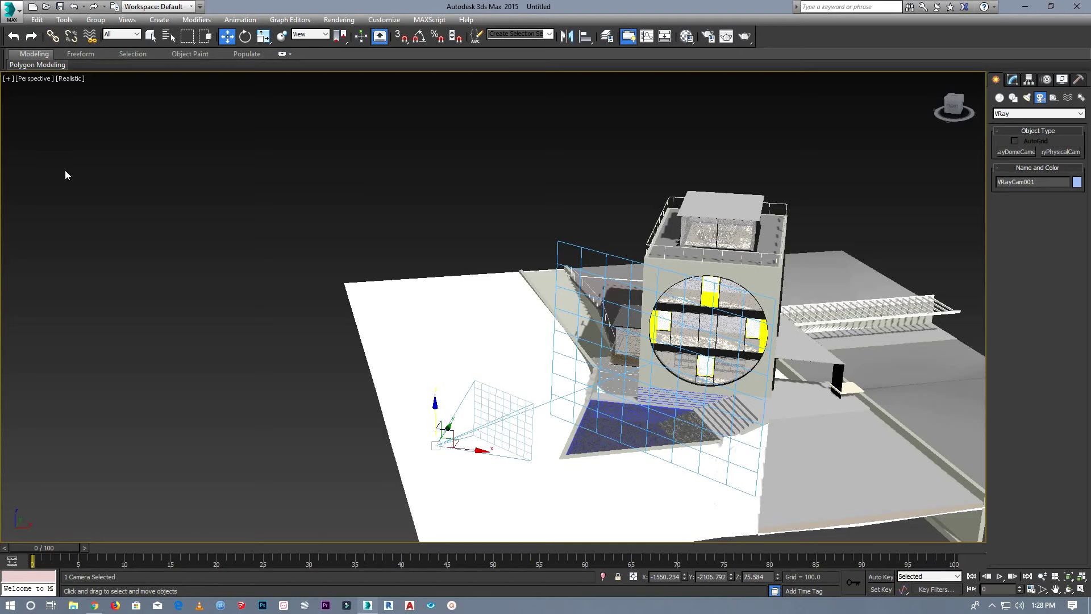
pyautogui.click(35, 79)
pyautogui.moveTo(69, 91)
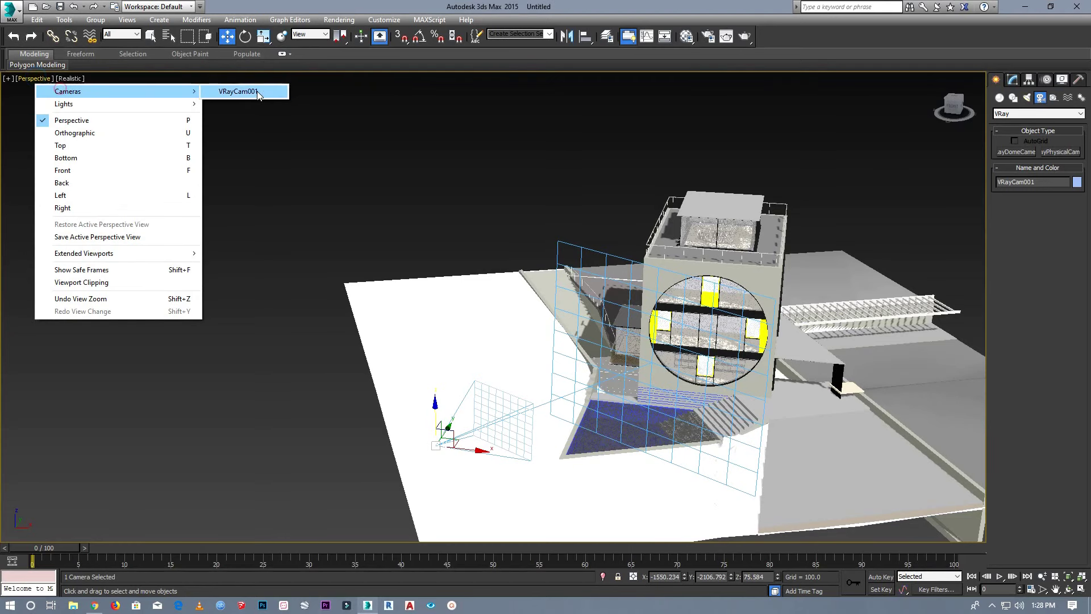
# Look through VRayCam001 with safe frames shown.
pyautogui.click(256, 92)
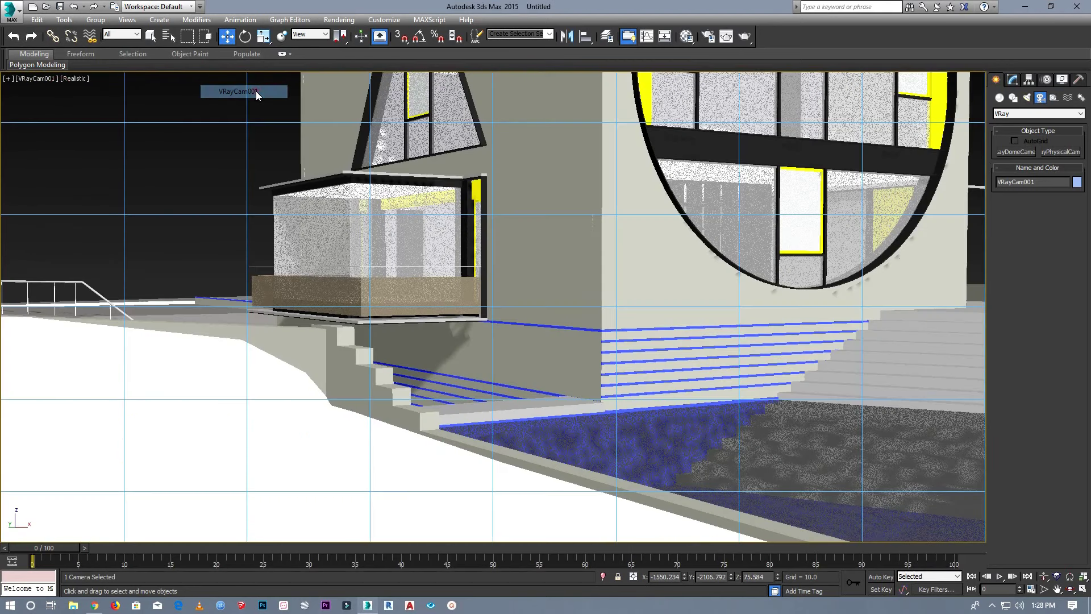
pyautogui.click(41, 84)
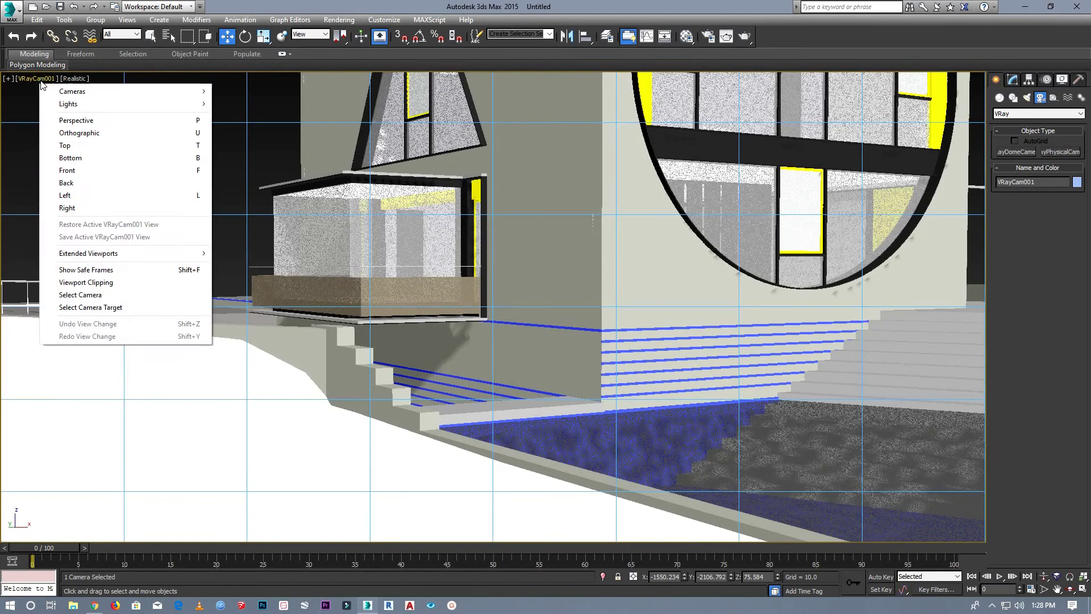
pyautogui.click(95, 270)
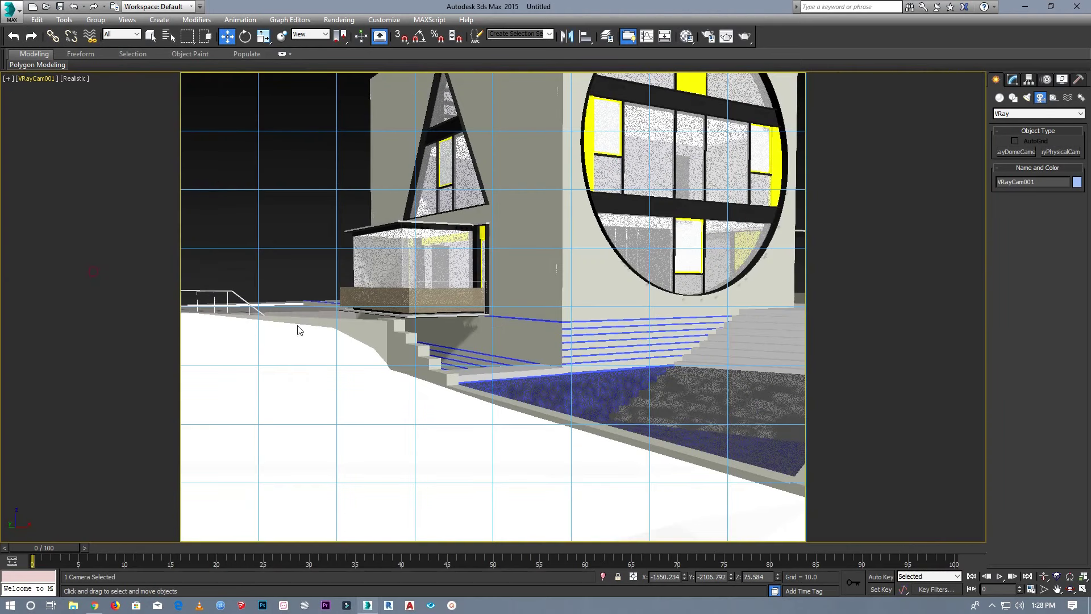
# Select the camera target and move it to frame the whole house.
pyautogui.rightClick(40, 76)
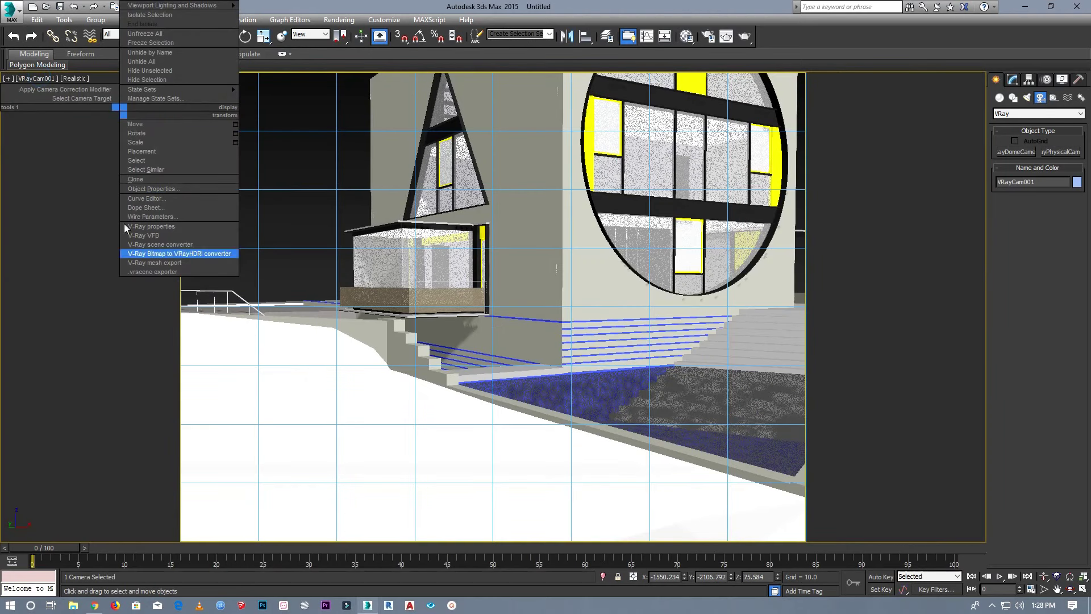
pyautogui.click(30, 79)
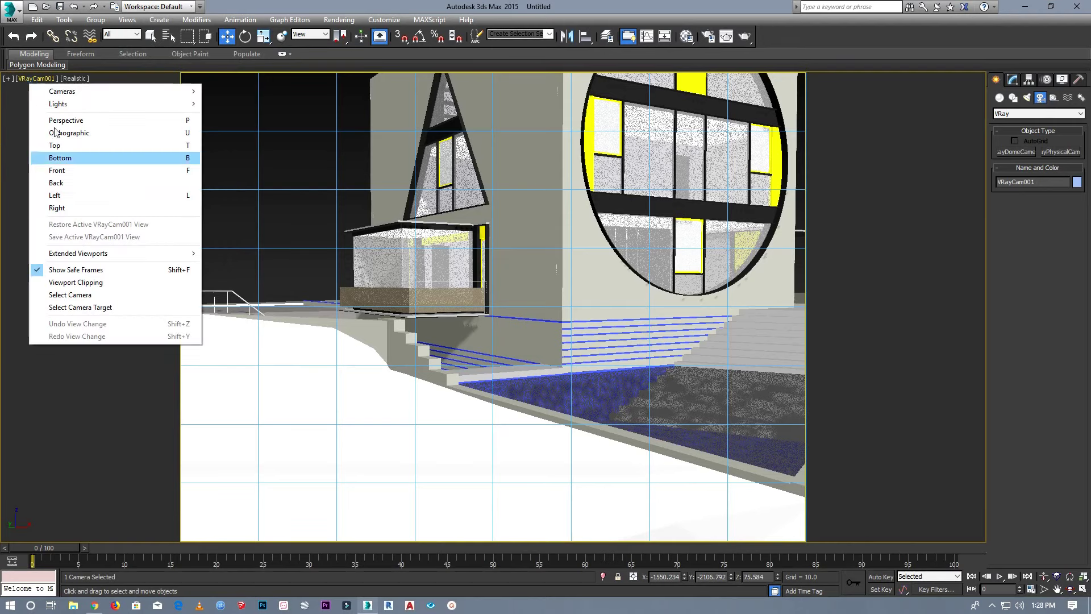
pyautogui.click(95, 306)
pyautogui.moveTo(531, 306); pyautogui.dragTo(500, 163)
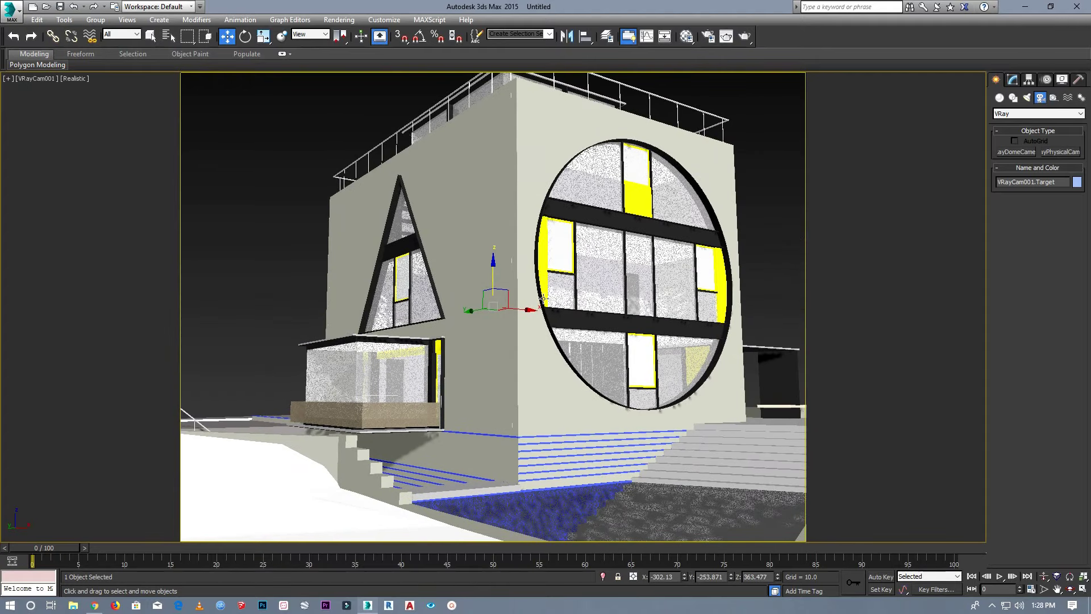
pyautogui.moveTo(526, 309); pyautogui.dragTo(531, 299)
pyautogui.click(339, 20)
# Set the render output size to HDTV (video), 1920x1080.
pyautogui.click(350, 50)
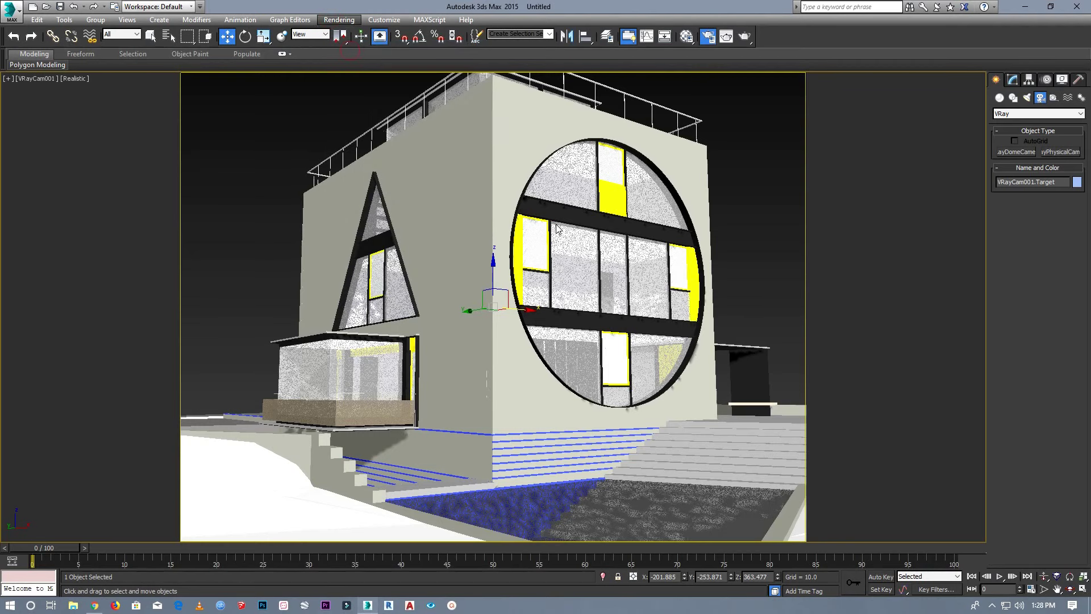
pyautogui.click(421, 216)
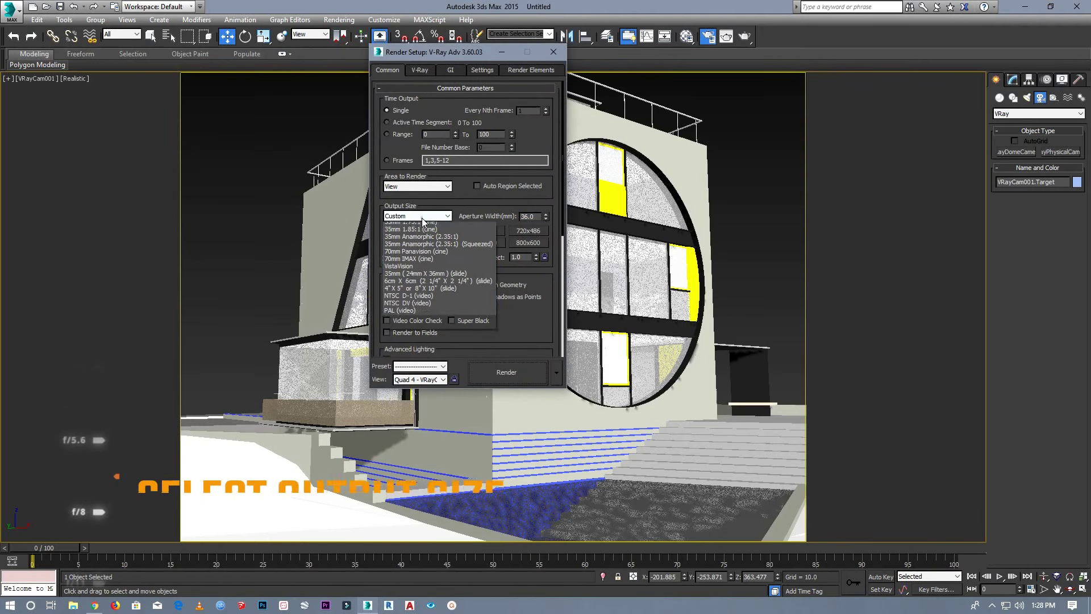
pyautogui.click(423, 358)
pyautogui.click(482, 231)
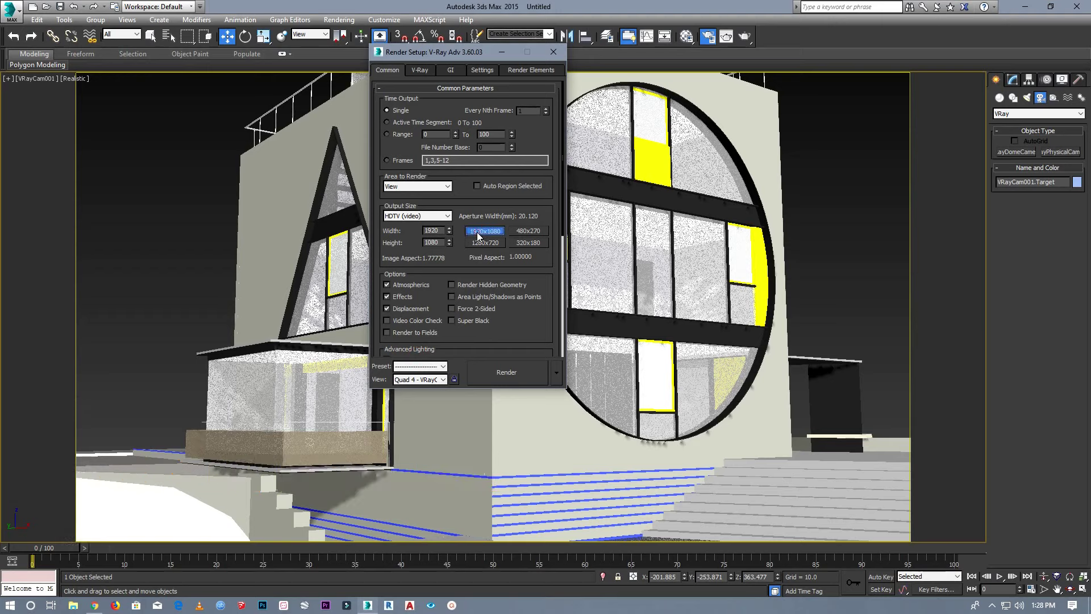
pyautogui.click(553, 52)
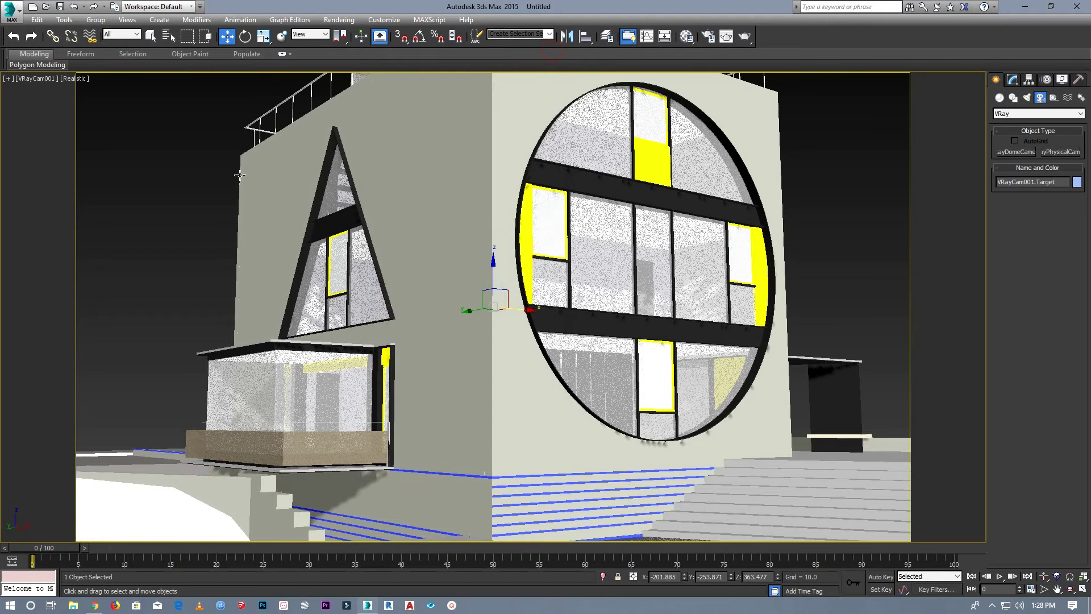
pyautogui.click(32, 80)
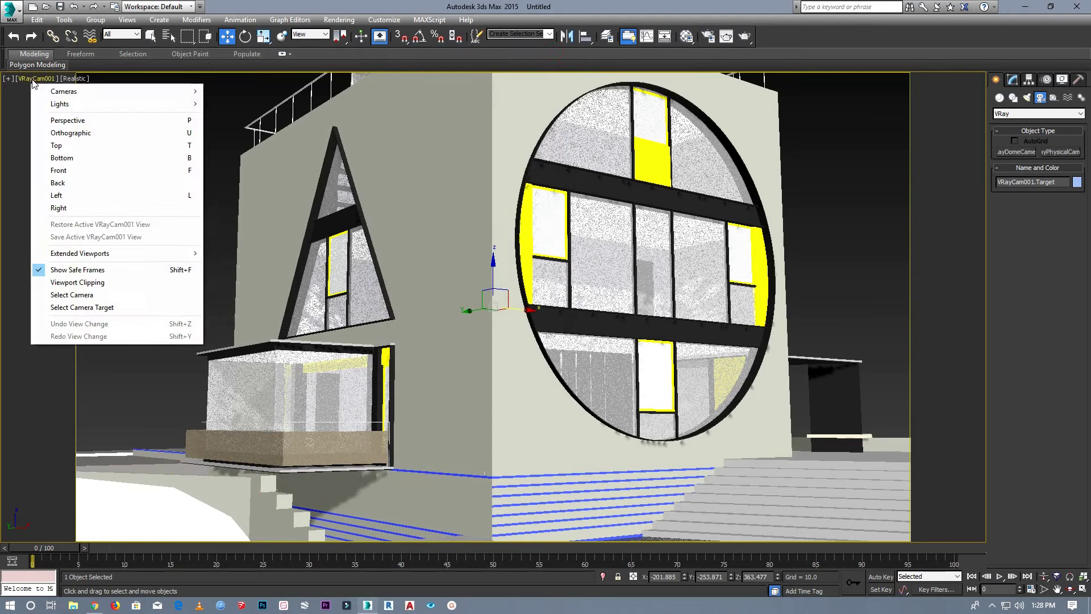
# In the Perspective view, move VRayCam001 back and left of the house.
pyautogui.click(84, 293)
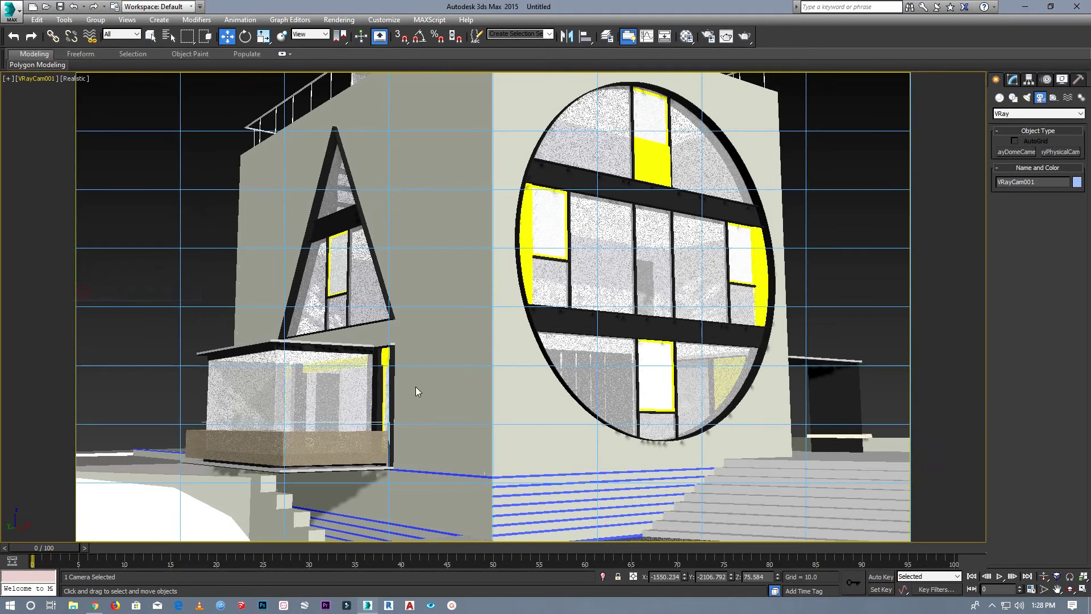
pyautogui.click(29, 79)
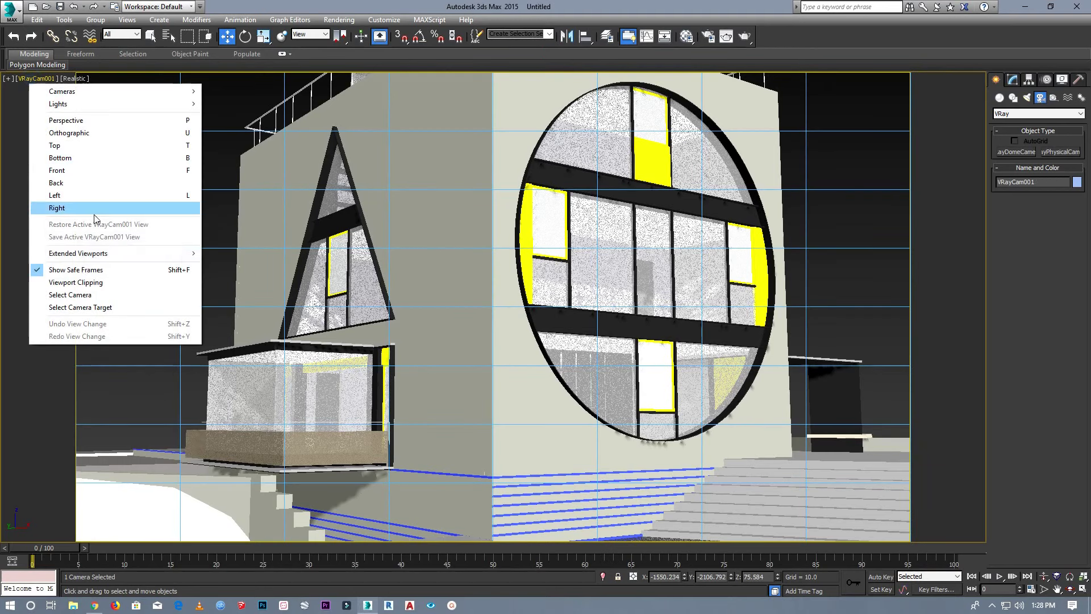
pyautogui.click(54, 121)
pyautogui.scroll(-10, 483, 337)
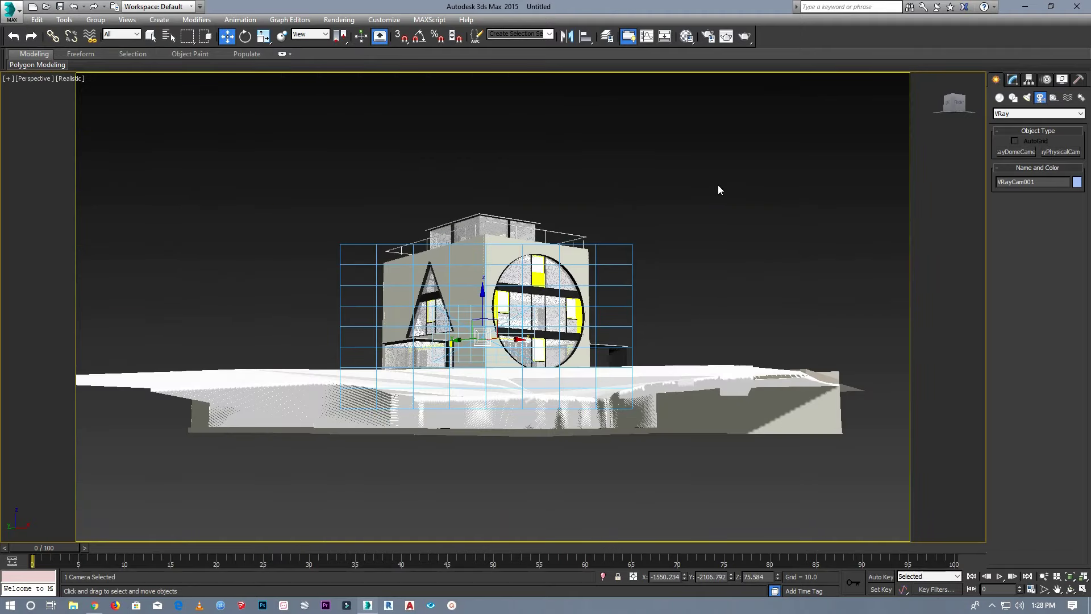
pyautogui.moveTo(953, 102); pyautogui.dragTo(881, 173)
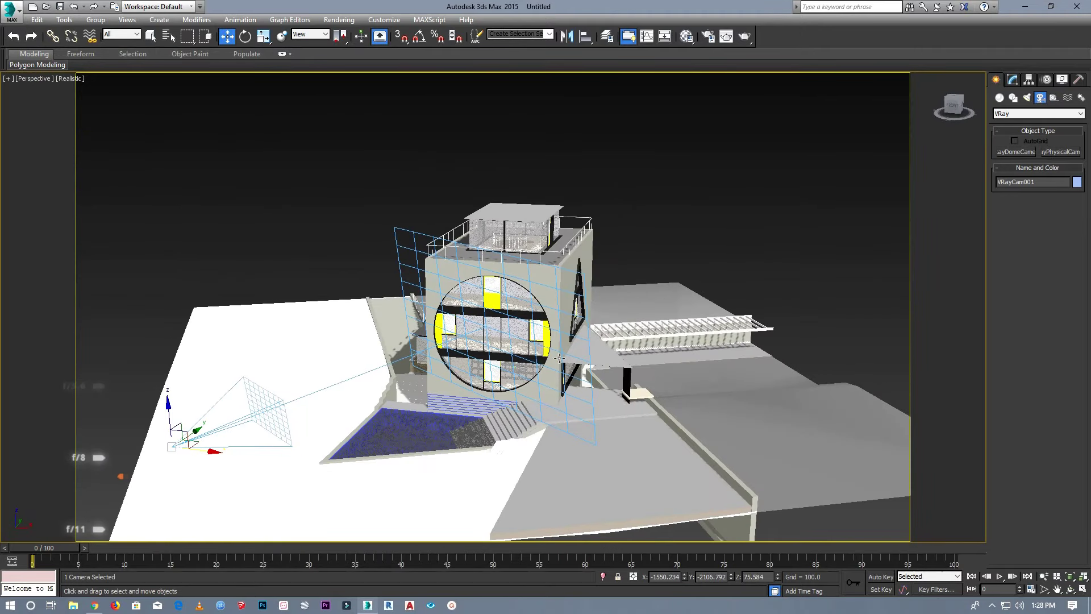
pyautogui.moveTo(182, 434); pyautogui.dragTo(162, 450)
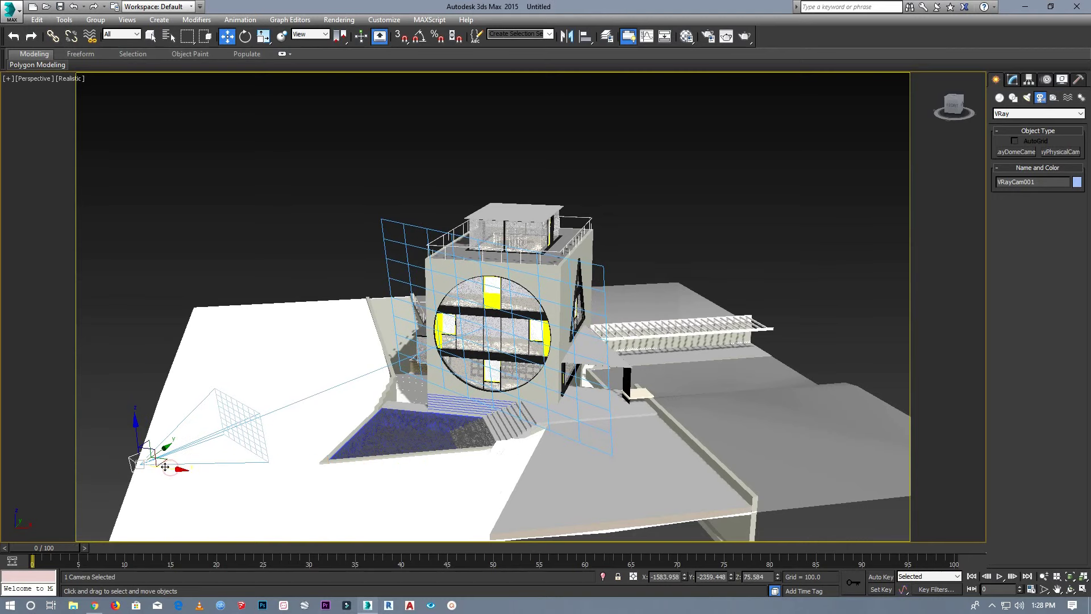
# Return to the VRayCam001 view and show the selected camera's Modify parameters.
pyautogui.click(35, 79)
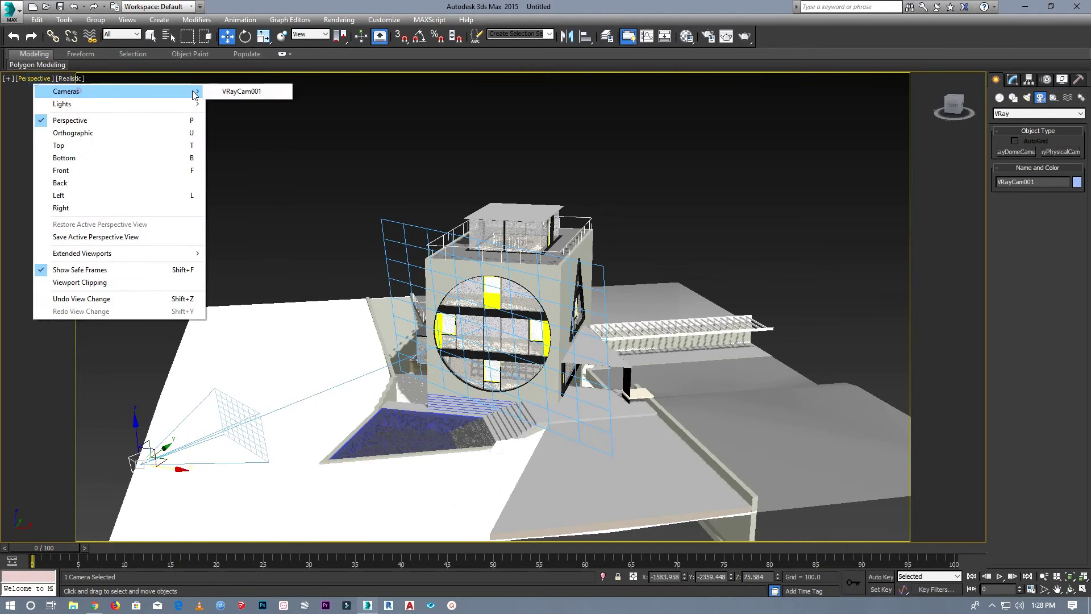
pyautogui.click(216, 92)
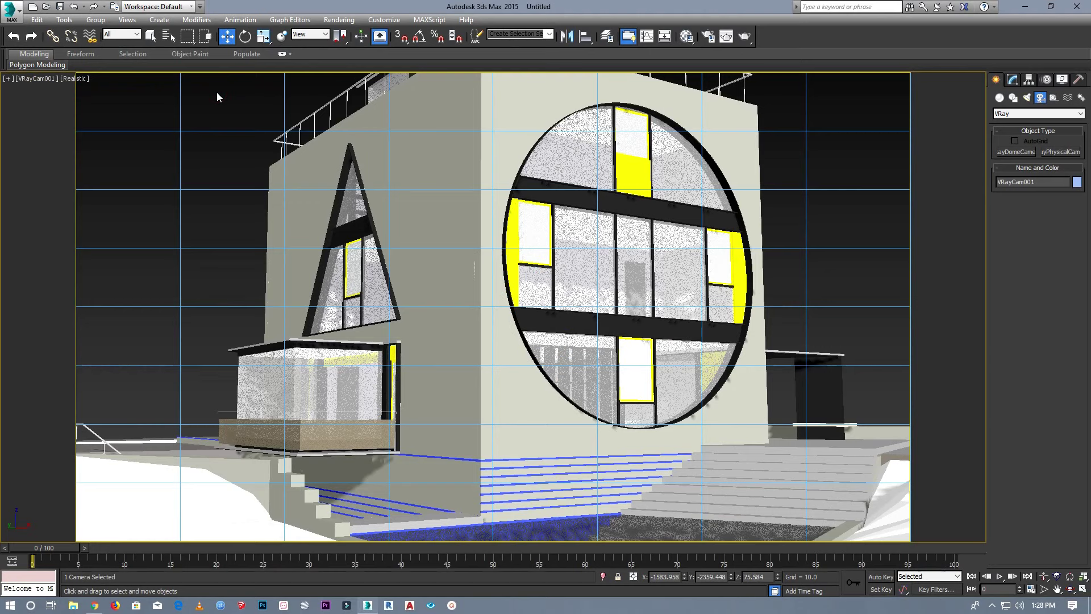
pyautogui.click(39, 80)
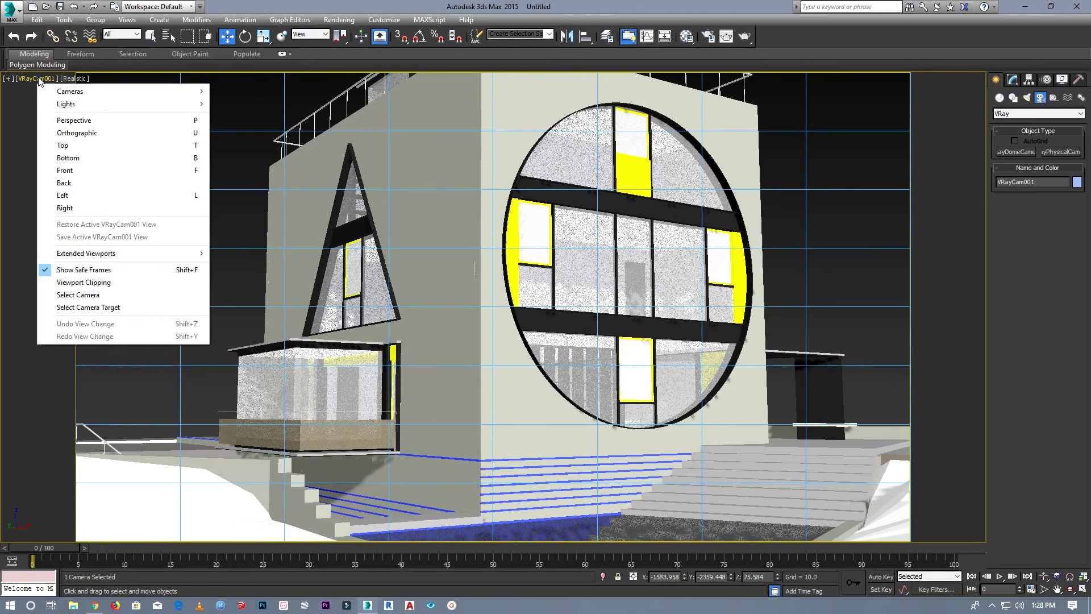
pyautogui.click(85, 296)
pyautogui.click(1016, 82)
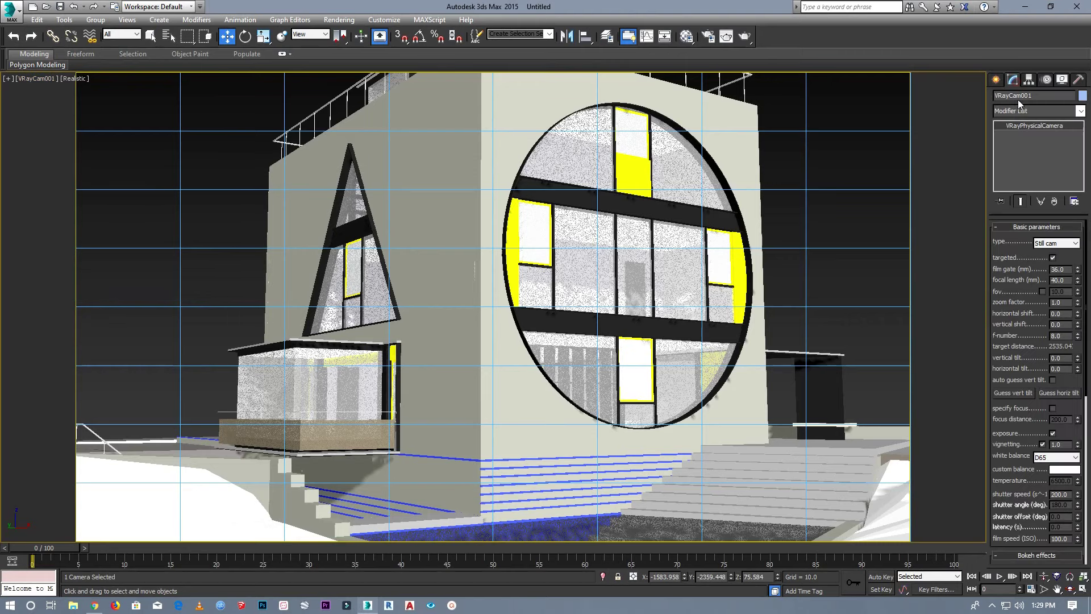
# Set the film gate to 45 and move the camera target to reframe the house.
pyautogui.moveTo(1077, 273); pyautogui.dragTo(1073, 254)
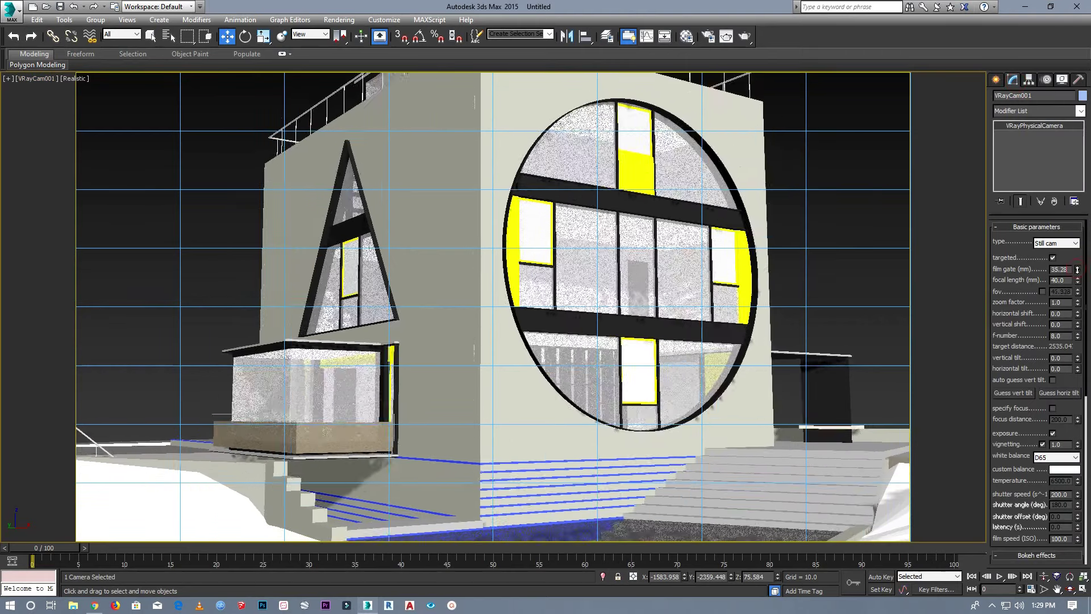
pyautogui.moveTo(1073, 253); pyautogui.dragTo(1073, 253)
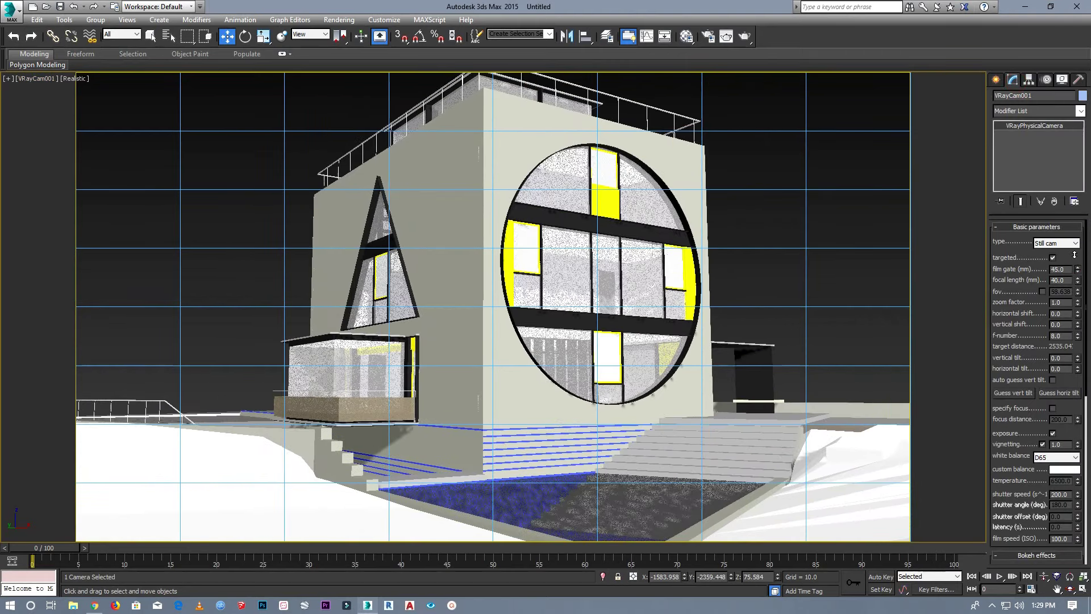
pyautogui.click(37, 80)
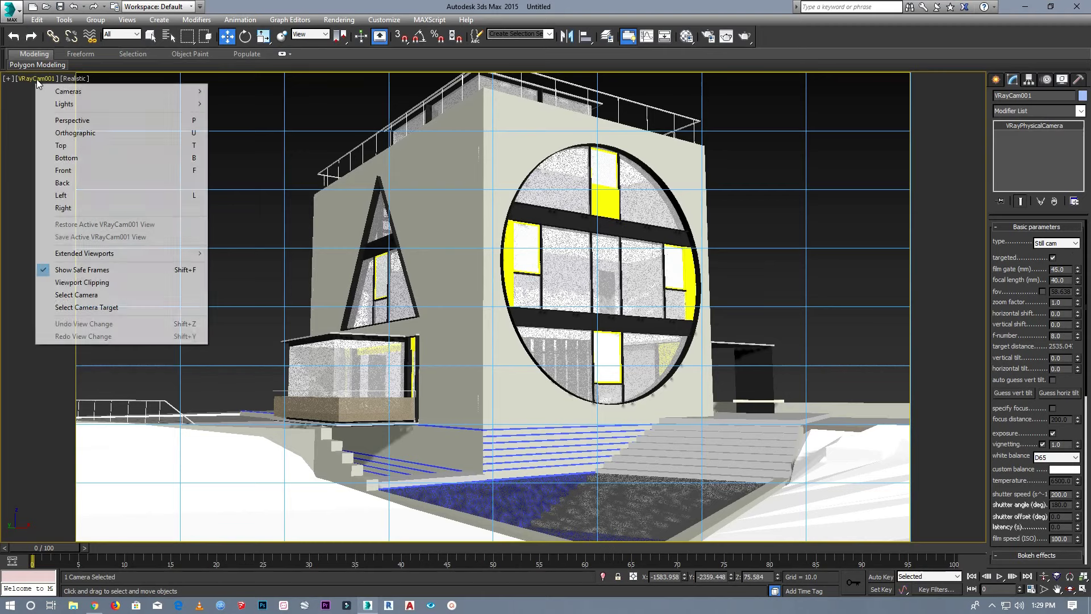
pyautogui.click(108, 308)
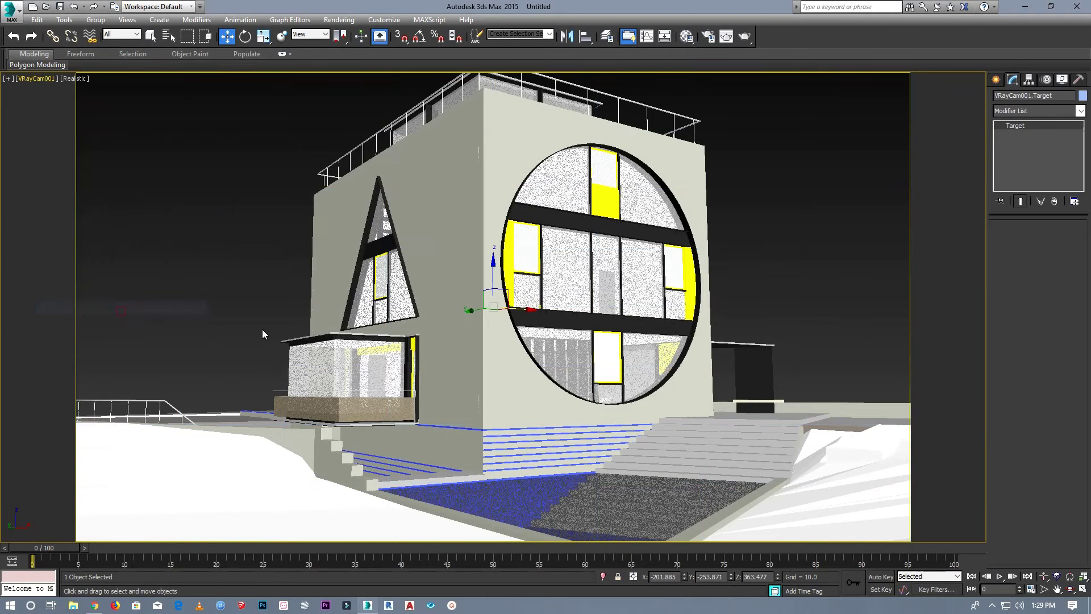
pyautogui.moveTo(523, 311); pyautogui.dragTo(496, 256)
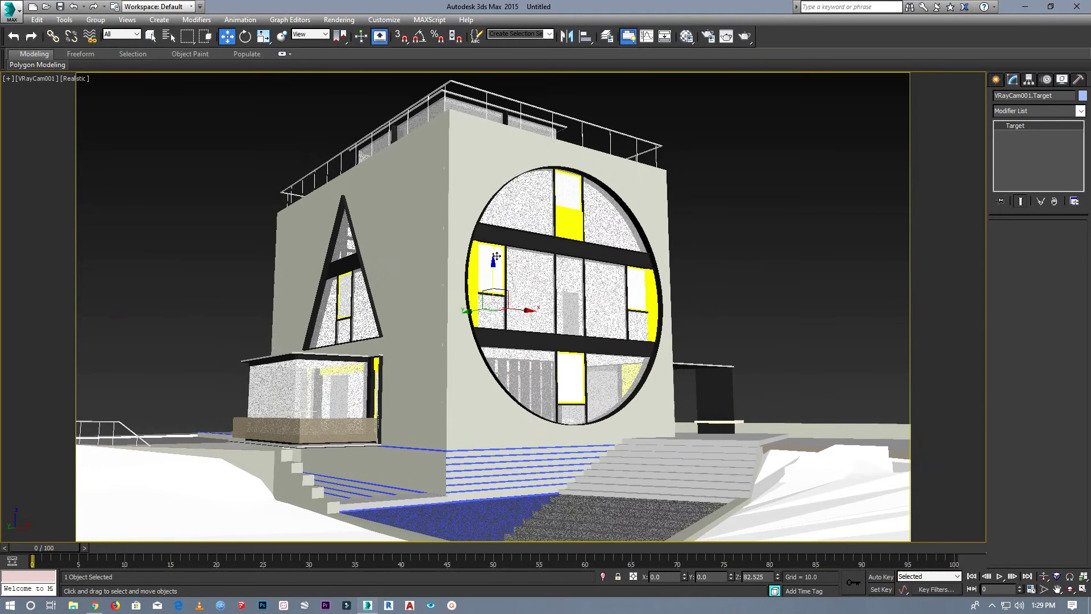
# Turn on auto guess vertical tilt and set vertical shift to -0.02.
pyautogui.click(36, 78)
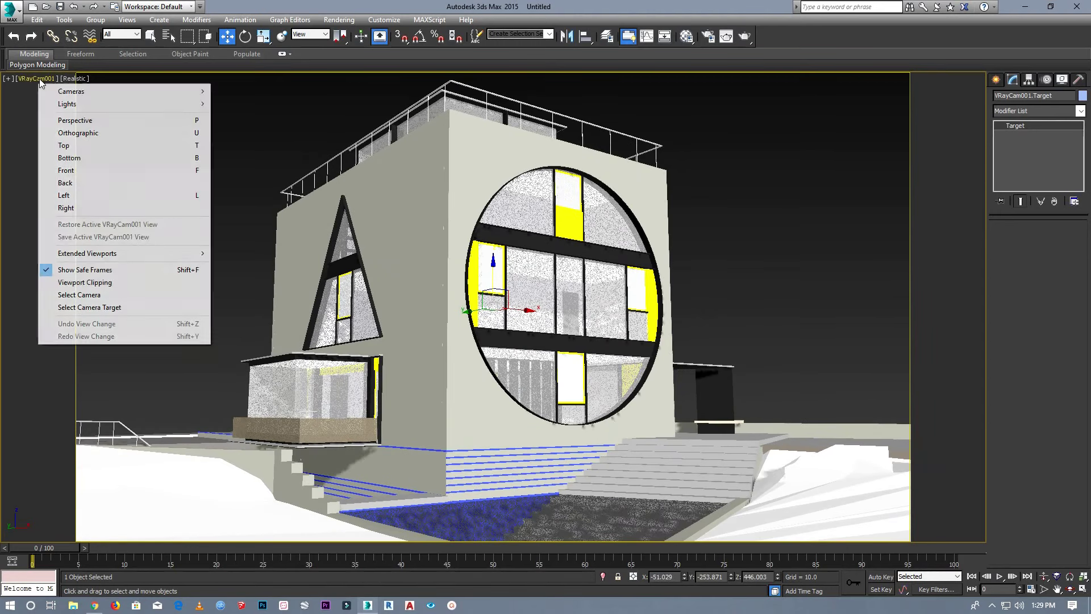
pyautogui.click(79, 294)
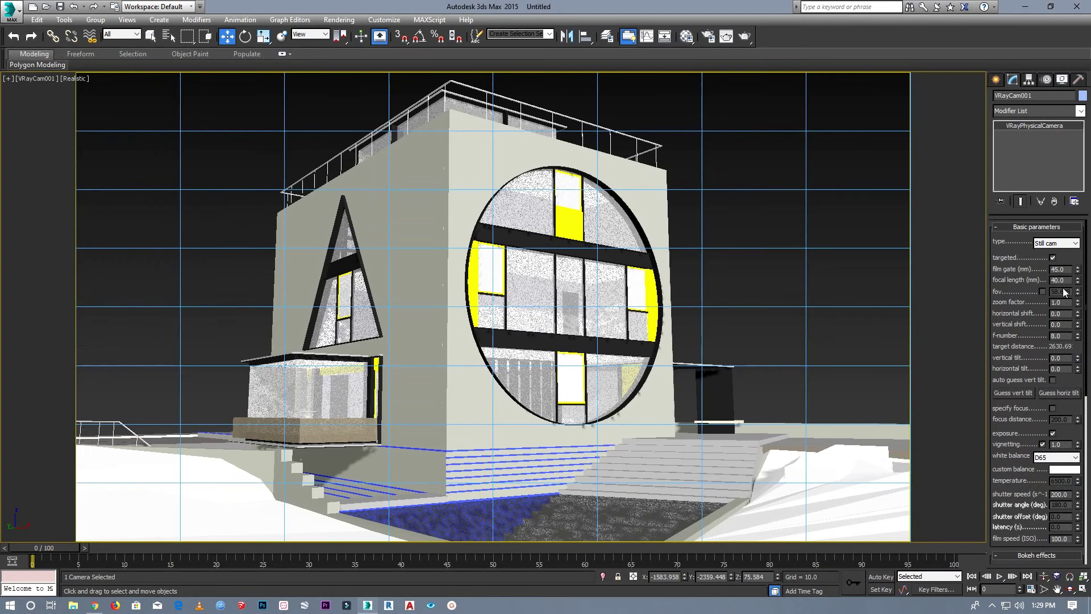
pyautogui.click(1052, 379)
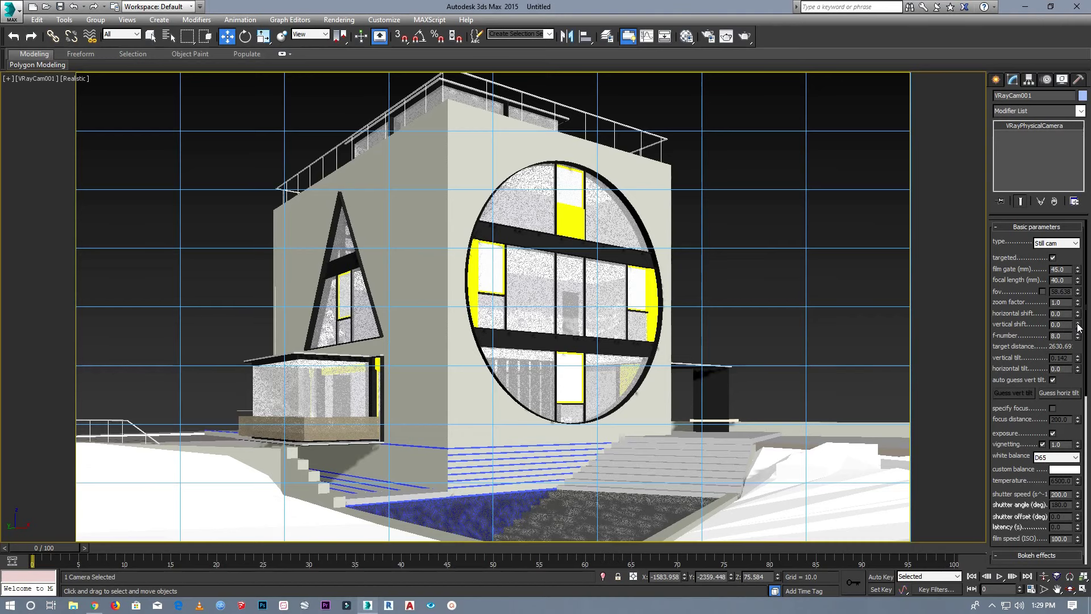
pyautogui.moveTo(1078, 326); pyautogui.dragTo(1078, 330)
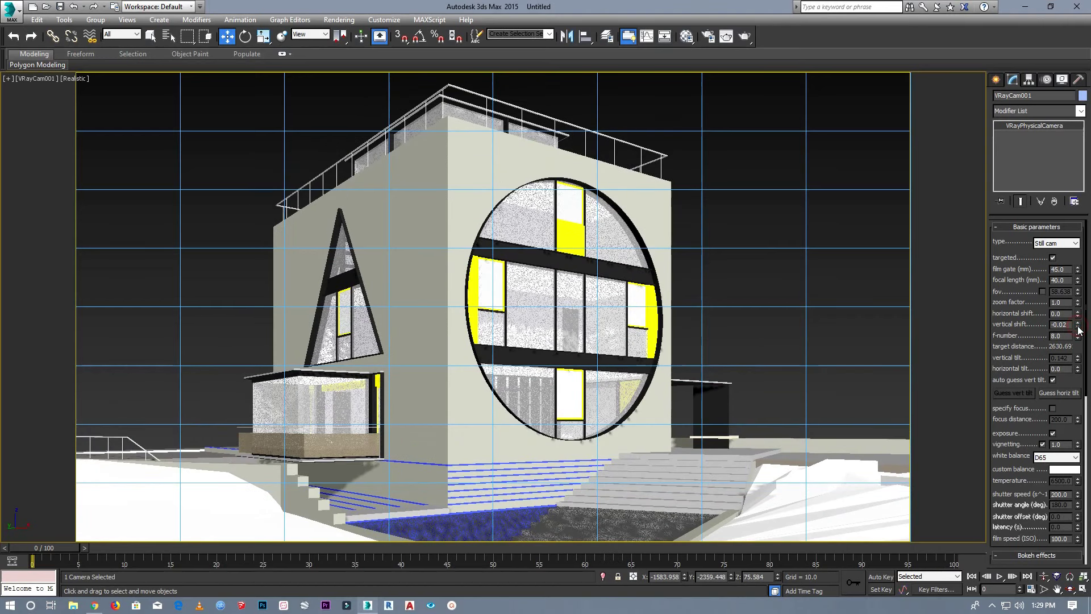
pyautogui.click(851, 228)
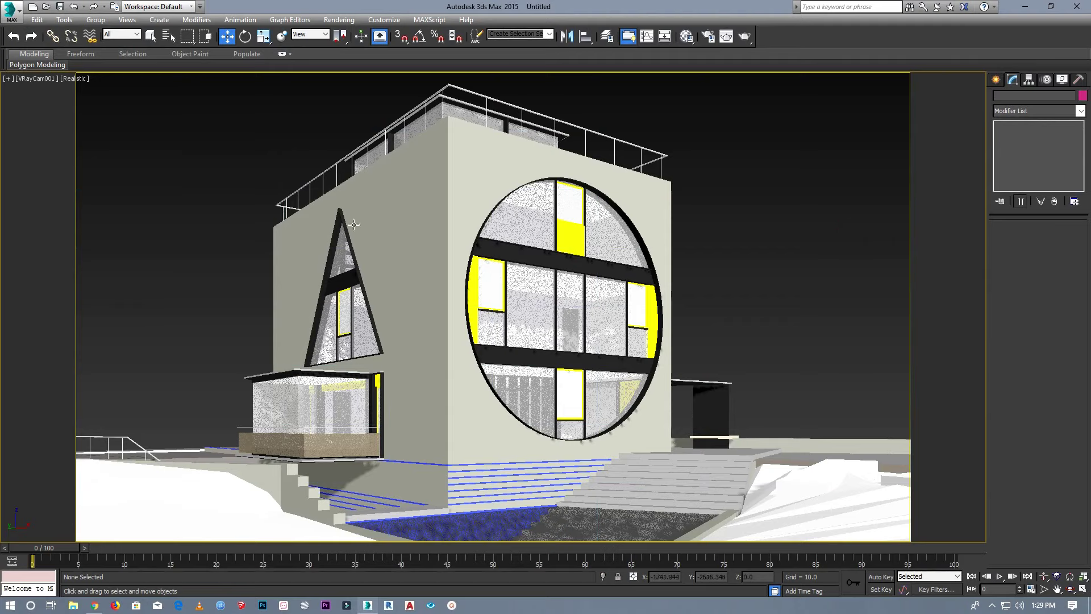
pyautogui.click(330, 23)
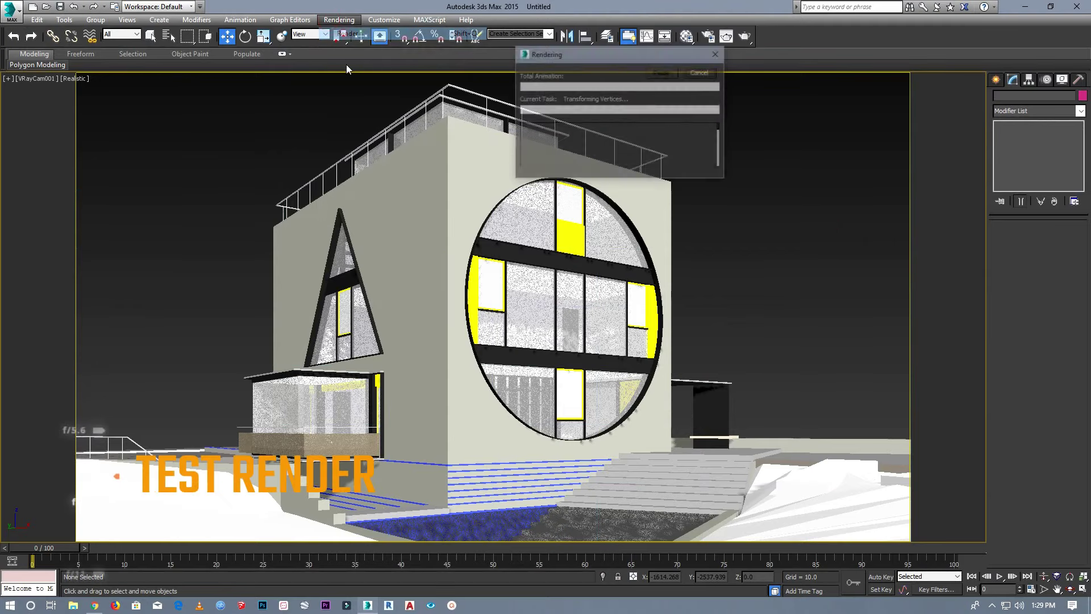
pyautogui.click(518, 6)
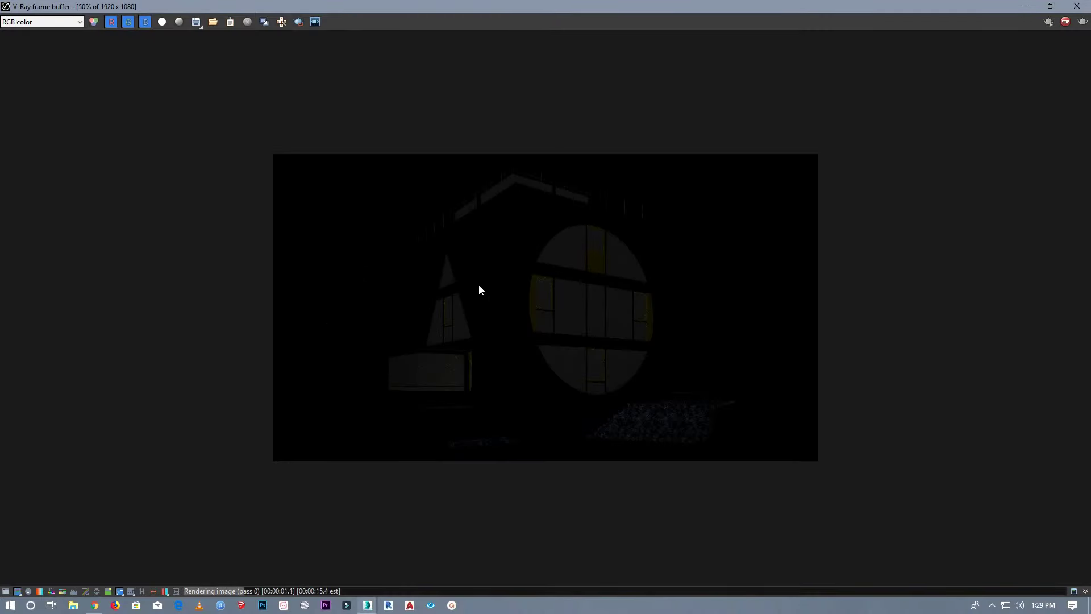
pyautogui.click(1076, 7)
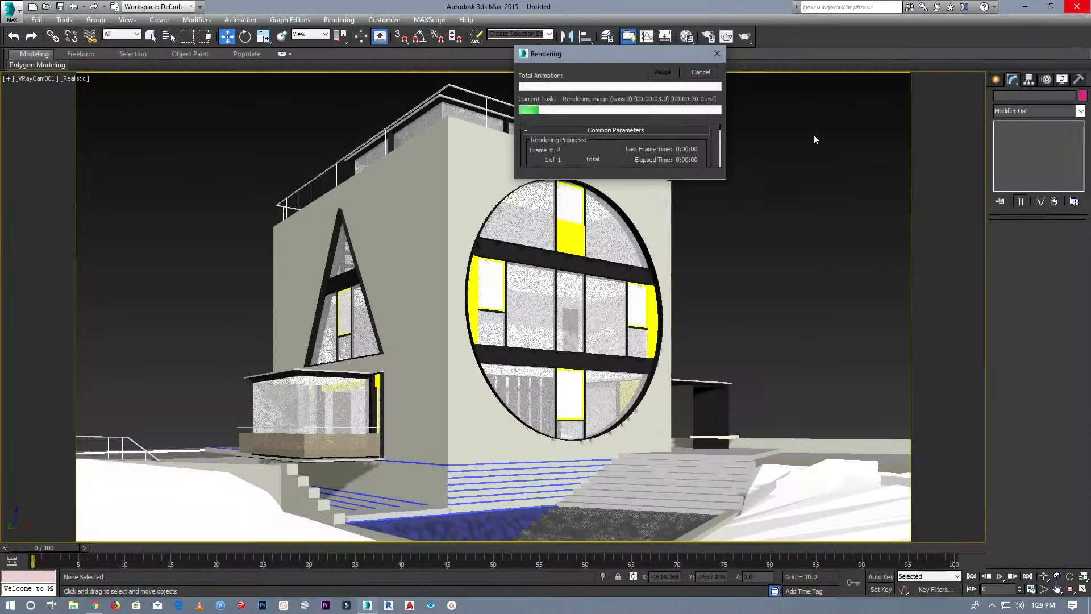
pyautogui.click(704, 73)
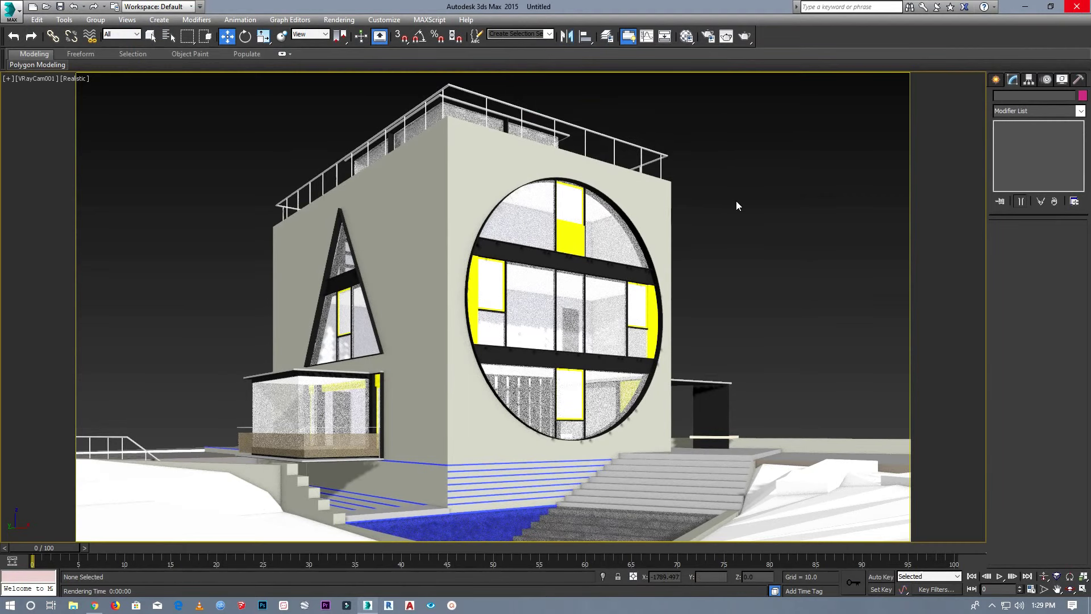
# Switch the viewport to Perspective and orbit it to look down on the house.
pyautogui.click(29, 80)
pyautogui.click(85, 121)
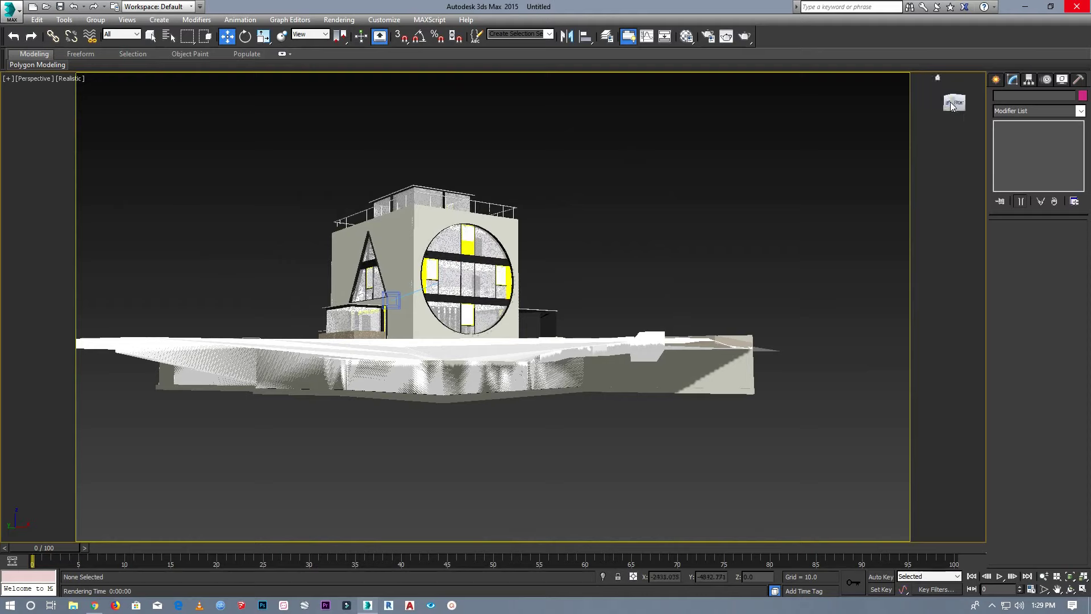
pyautogui.moveTo(952, 107); pyautogui.dragTo(957, 115)
pyautogui.scroll(5, 409, 312)
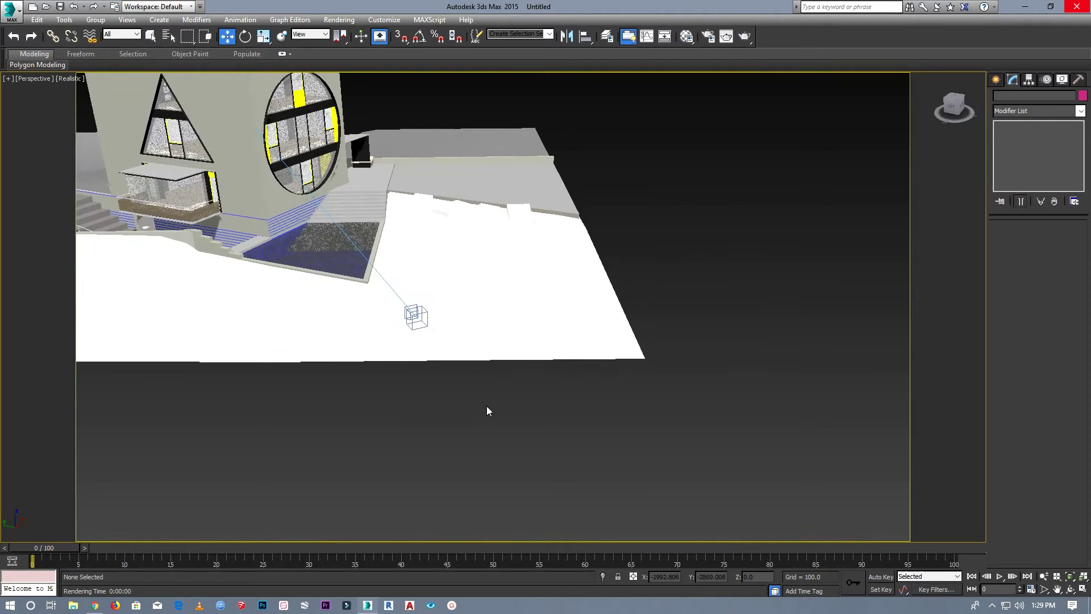
pyautogui.scroll(-2, 487, 406)
pyautogui.scroll(-2, 487, 407)
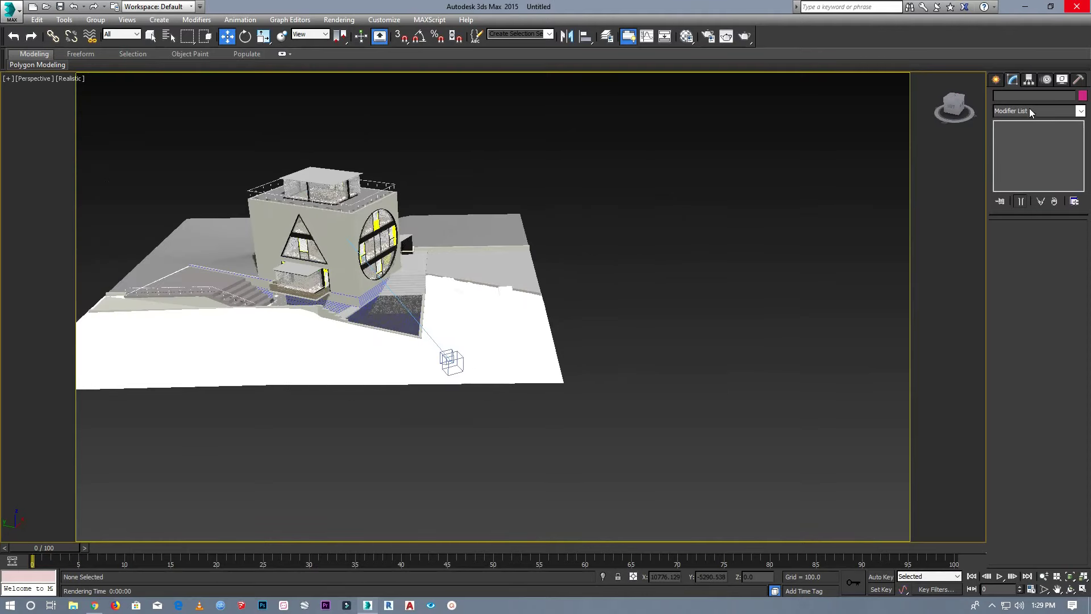
# Place a VRaySun aimed at the house and accept the automatic VRaySky environment.
pyautogui.click(1000, 81)
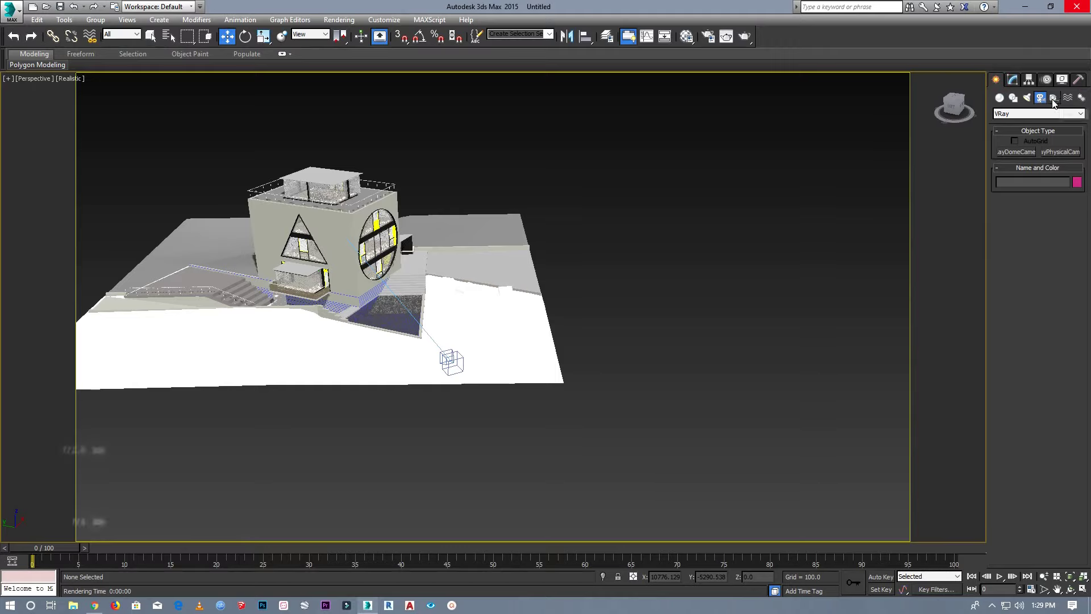
pyautogui.click(1027, 97)
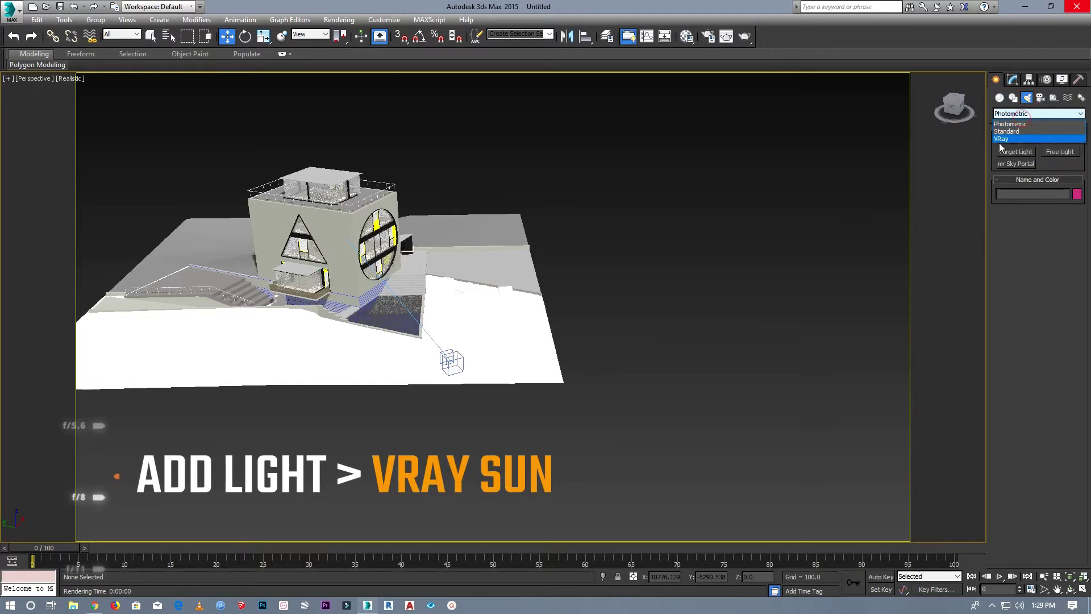
pyautogui.click(999, 139)
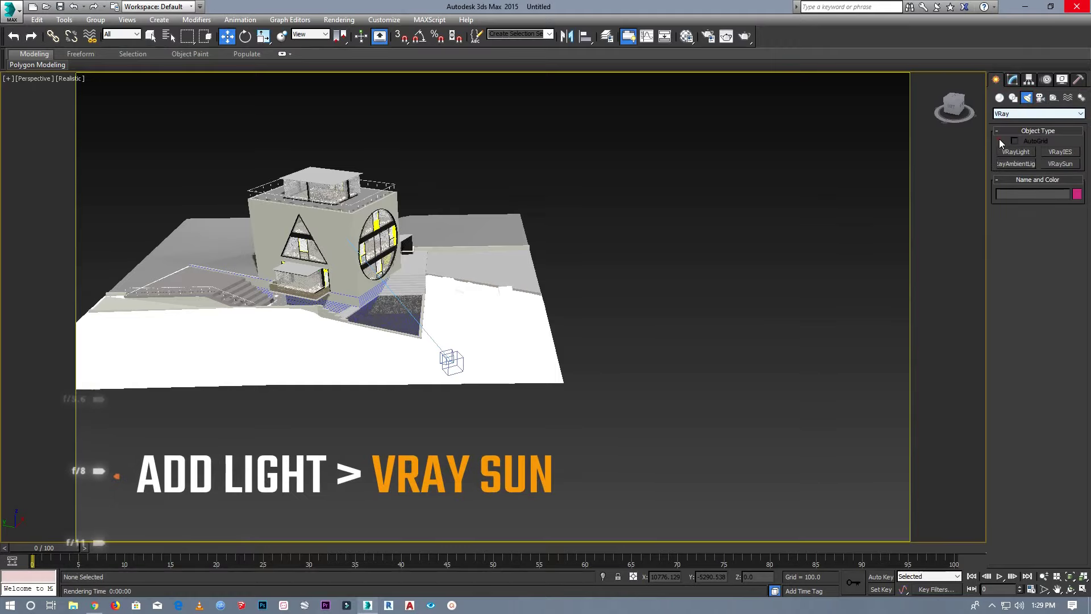
pyautogui.click(1059, 165)
pyautogui.scroll(-2, 567, 368)
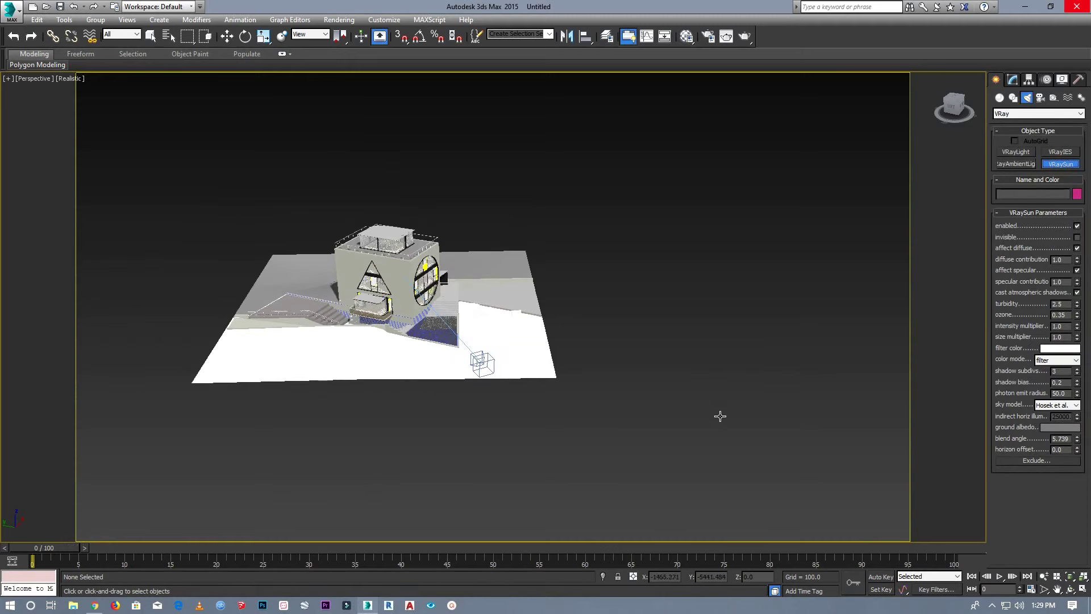
pyautogui.moveTo(720, 416); pyautogui.dragTo(426, 307)
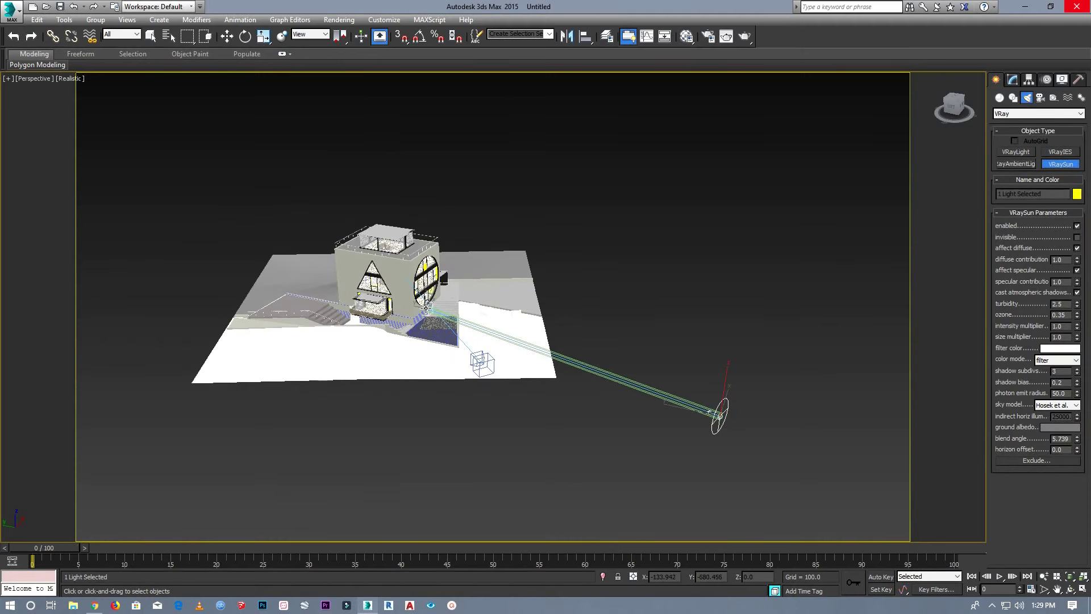
pyautogui.click(580, 339)
# Raise VRaySun001 high above the house and review its settings in the Modify panel.
pyautogui.click(227, 36)
pyautogui.moveTo(727, 390); pyautogui.dragTo(675, 198)
pyautogui.scroll(-3, 671, 232)
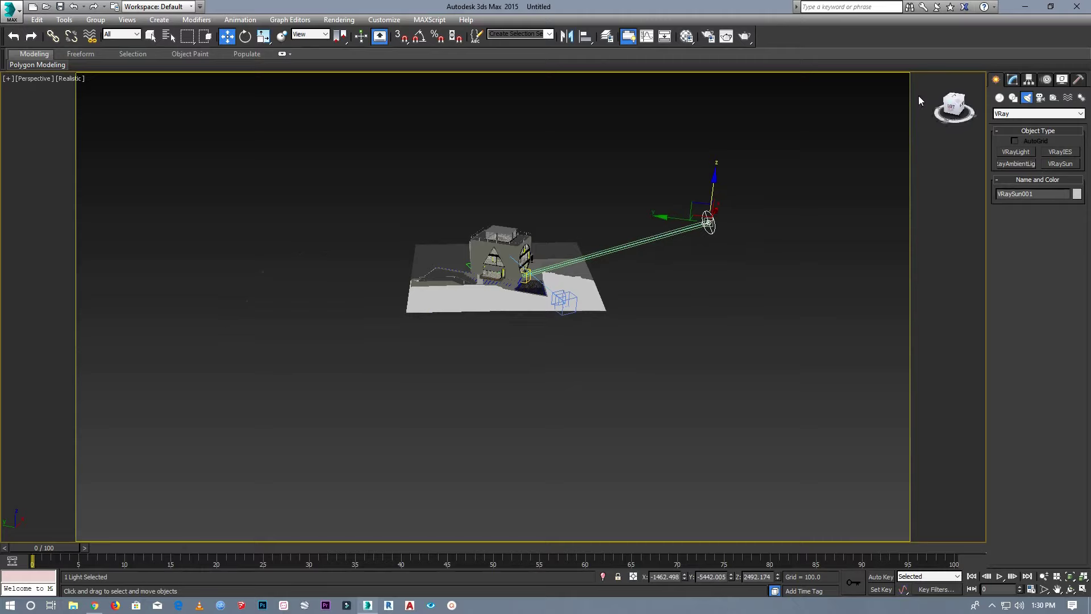
pyautogui.moveTo(918, 96); pyautogui.dragTo(980, 102)
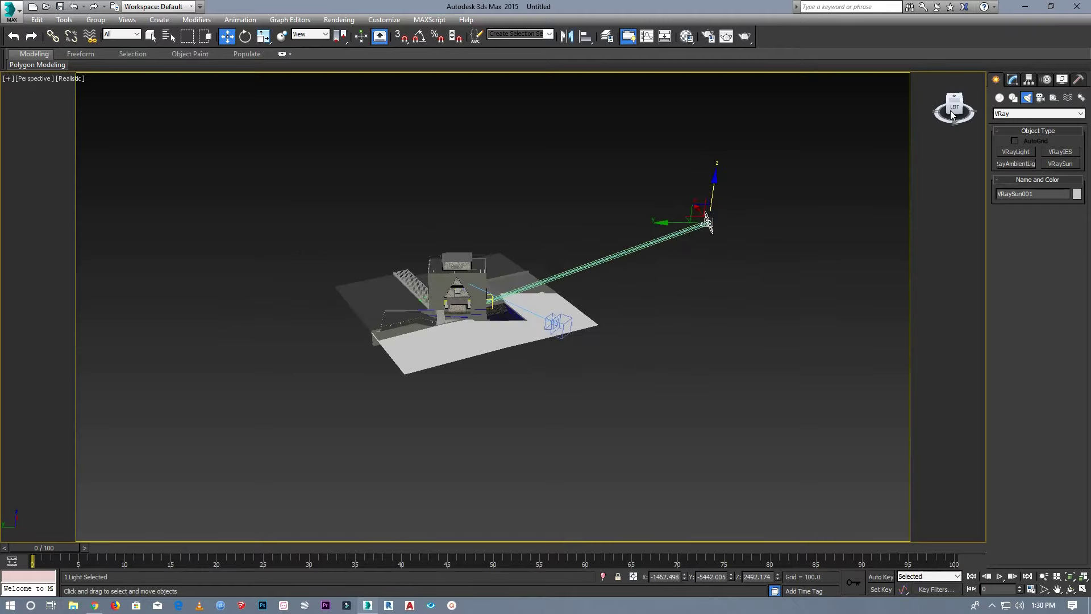
pyautogui.moveTo(714, 178); pyautogui.dragTo(697, 125)
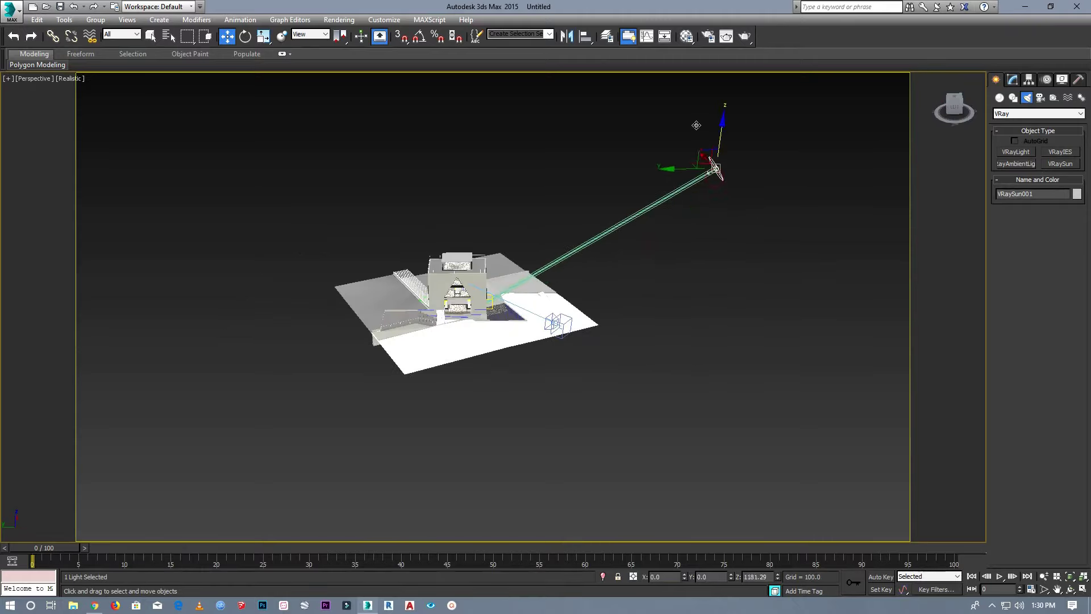
pyautogui.click(1011, 83)
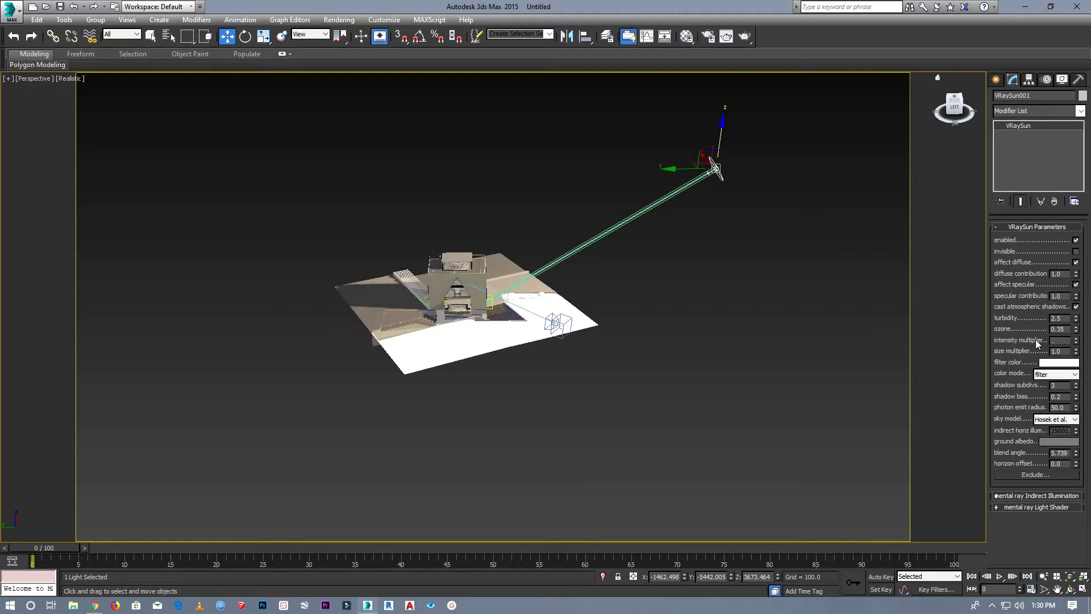
pyautogui.write('.5')
pyautogui.click(840, 312)
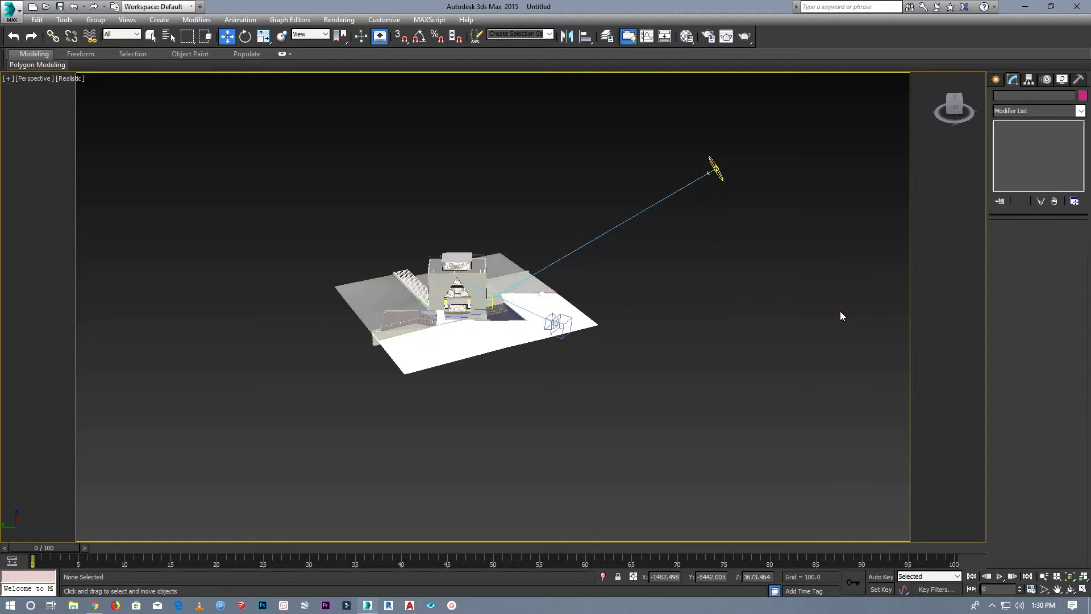
# Run a test render of the sunlit house through the VRay camera.
pyautogui.click(23, 79)
pyautogui.moveTo(54, 91)
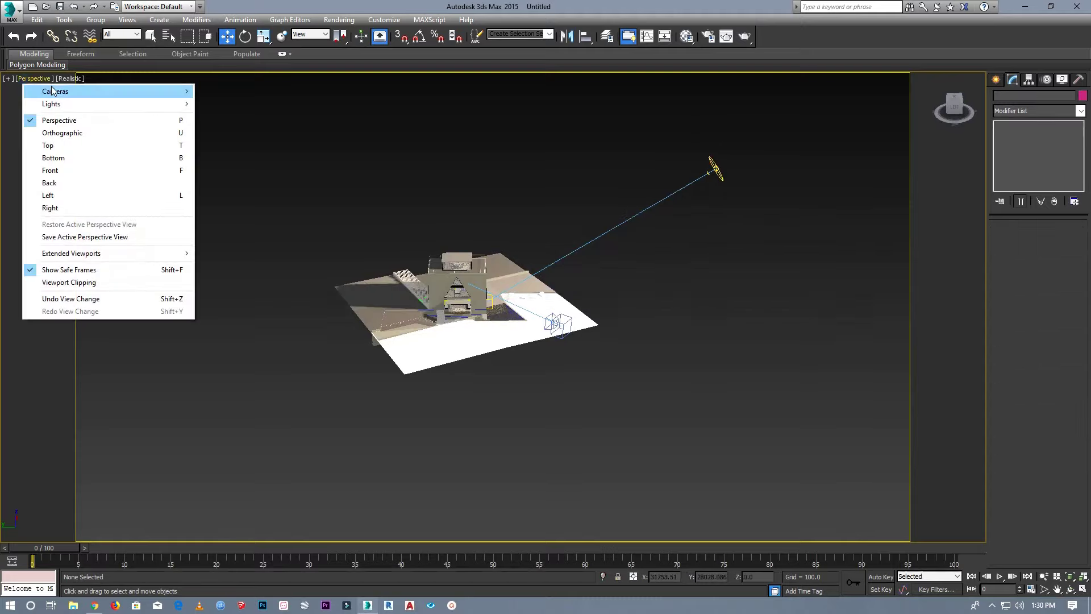
pyautogui.click(249, 92)
pyautogui.click(339, 19)
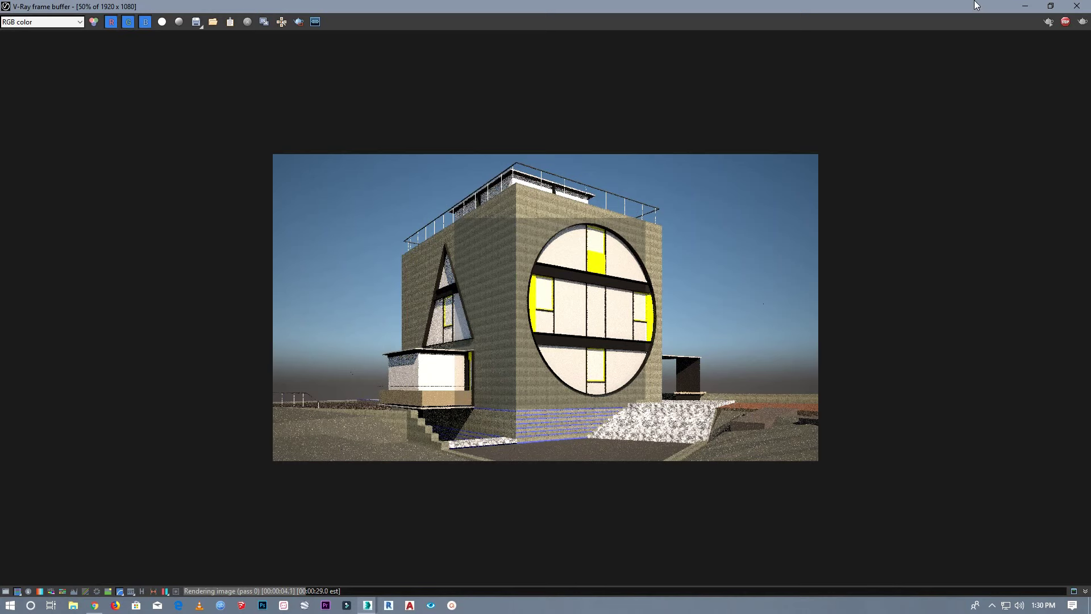
pyautogui.click(1076, 6)
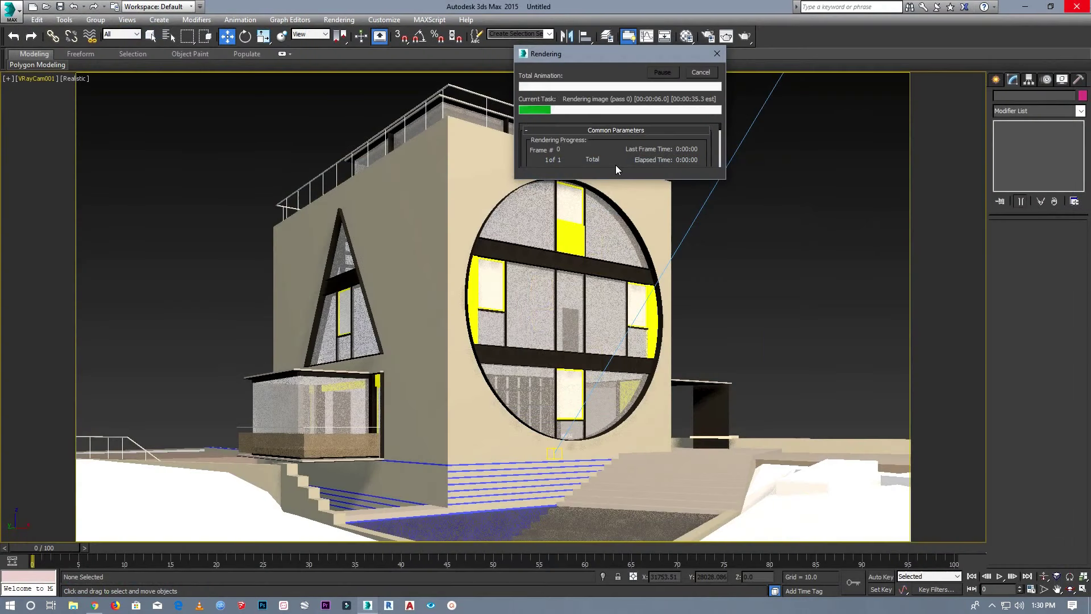
pyautogui.click(703, 71)
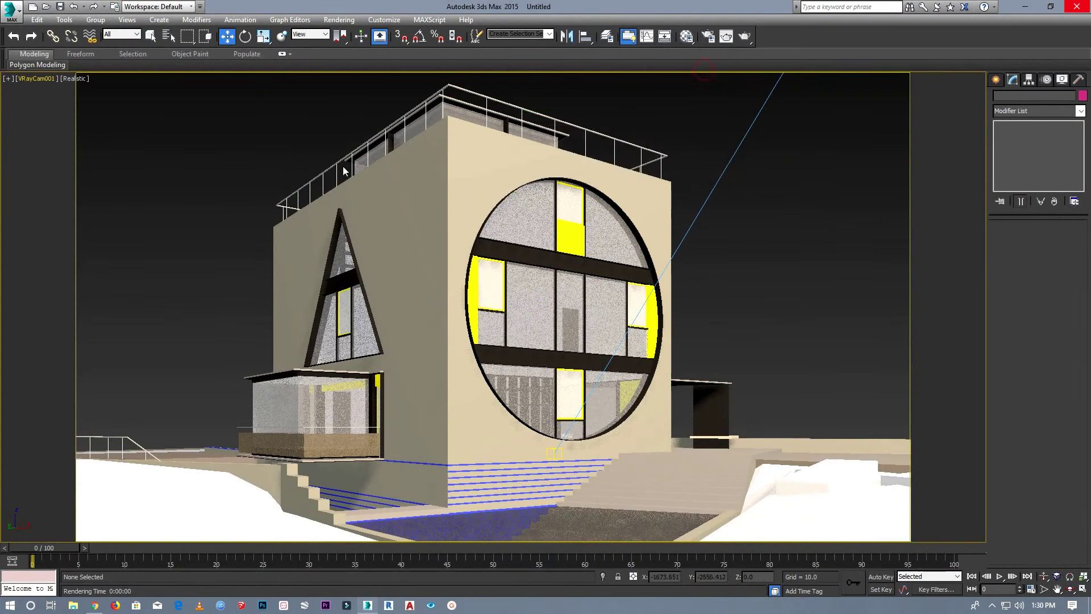
# Return the viewport to a zoomed-out free Perspective view of the whole house.
pyautogui.click(43, 78)
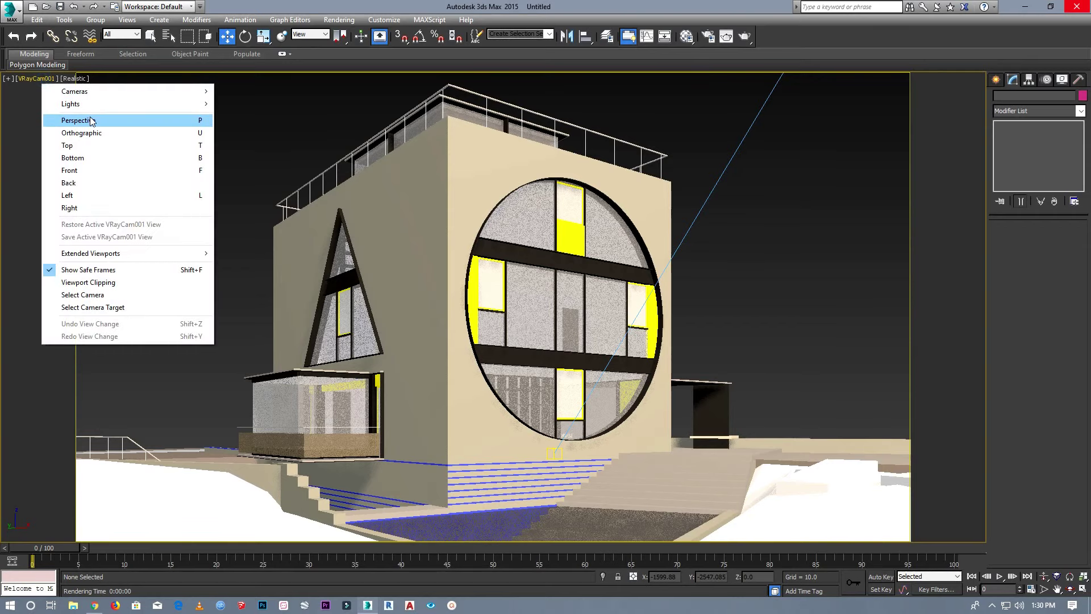
pyautogui.click(90, 118)
pyautogui.scroll(-2, 422, 308)
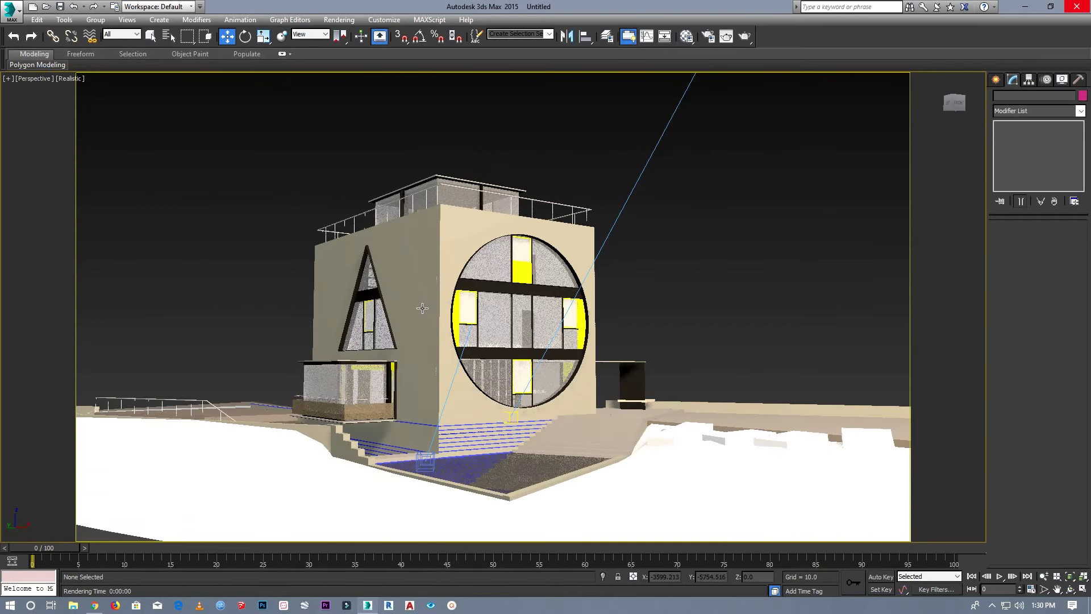
pyautogui.click(339, 19)
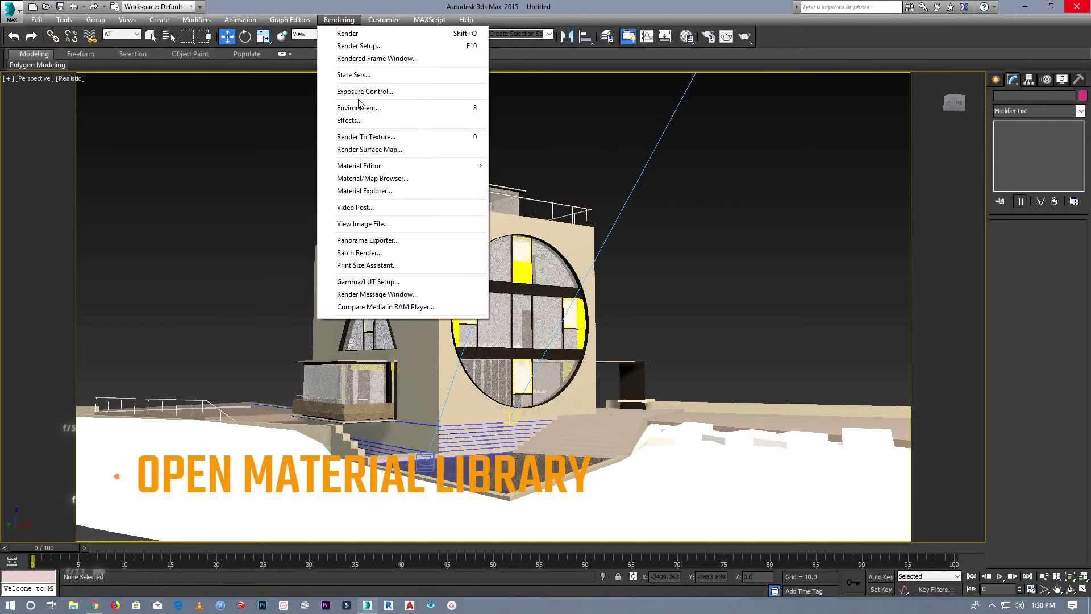
# Open the Compact Material Editor and its Material/Map Browser.
pyautogui.moveTo(359, 165)
pyautogui.click(595, 166)
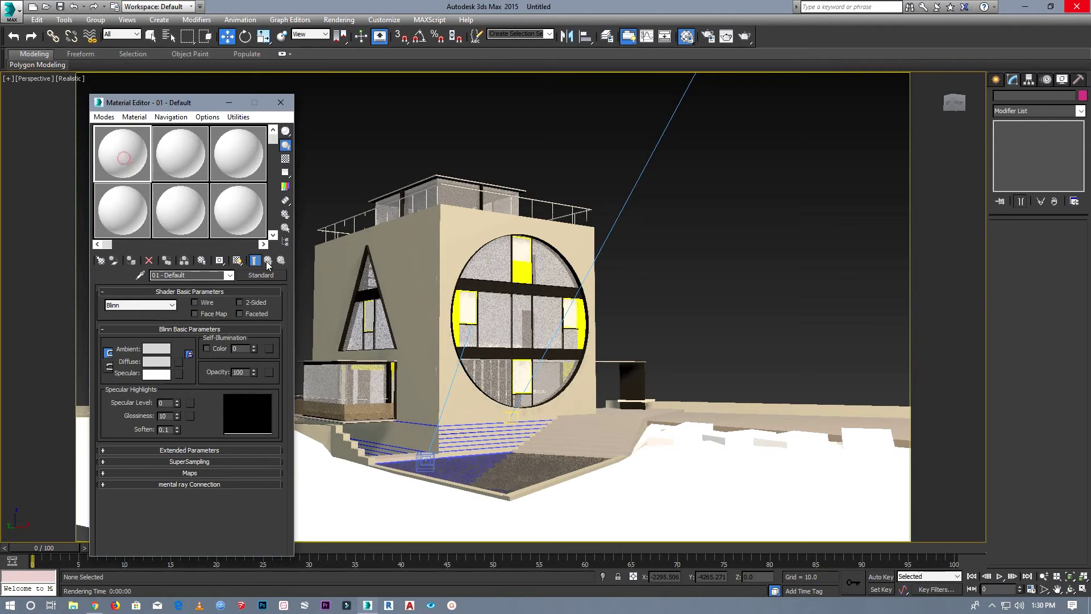
pyautogui.click(102, 261)
pyautogui.scroll(-2, 354, 355)
pyautogui.scroll(-2, 353, 355)
pyautogui.scroll(-2, 353, 356)
pyautogui.scroll(-2, 356, 366)
pyautogui.scroll(-1, 346, 358)
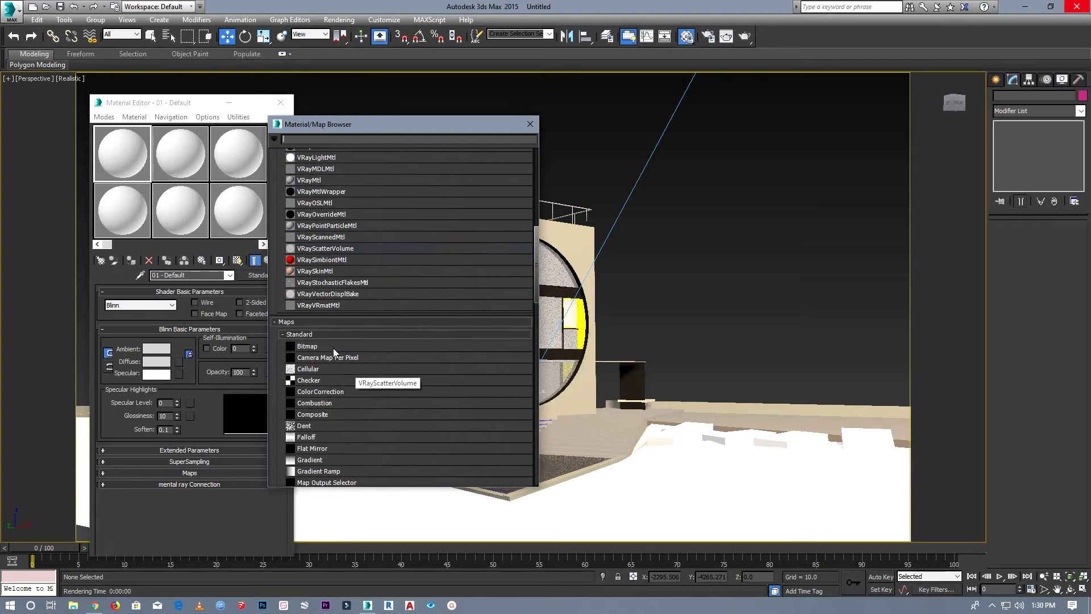
# Find VRayHDRI under the Maps list and create it in the first sample slot.
pyautogui.click(279, 323)
pyautogui.click(279, 323)
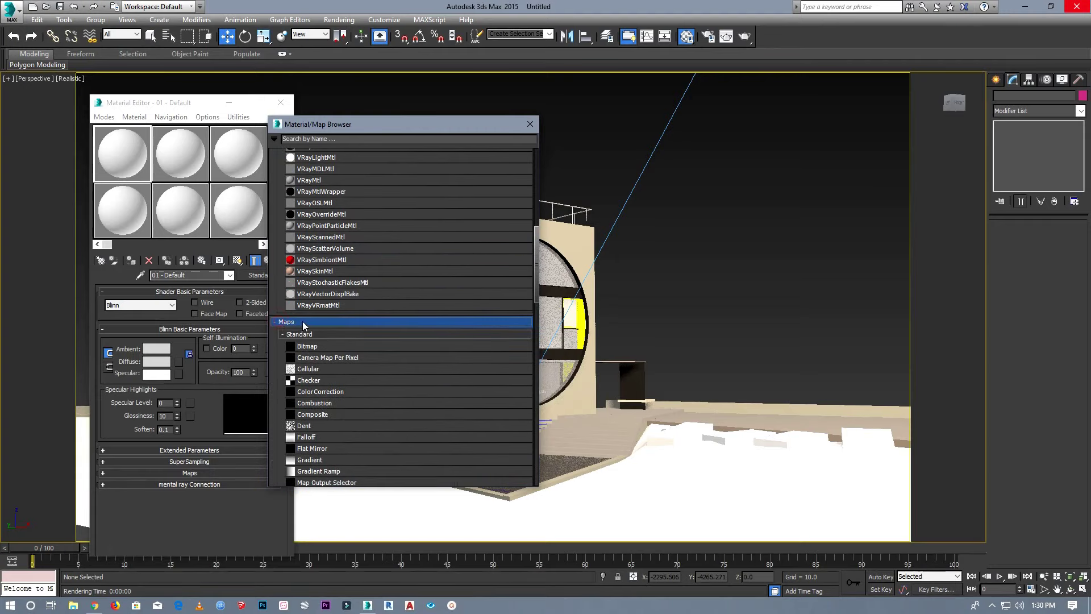
pyautogui.scroll(-2, 332, 356)
pyautogui.scroll(-2, 333, 357)
pyautogui.scroll(-3, 333, 362)
pyautogui.scroll(-3, 332, 356)
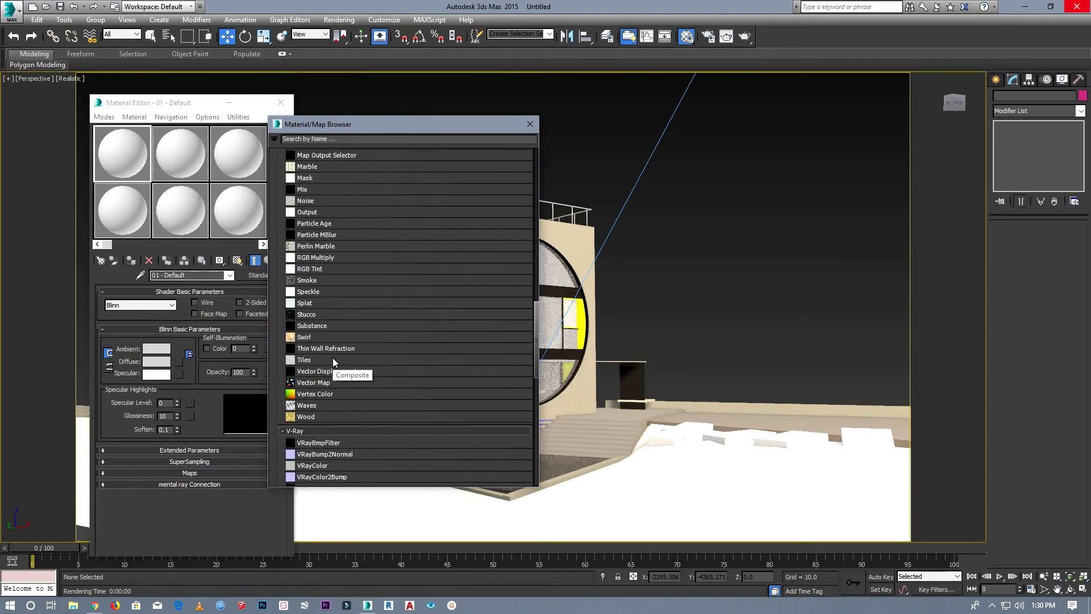
pyautogui.scroll(-3, 333, 357)
pyautogui.scroll(-3, 345, 387)
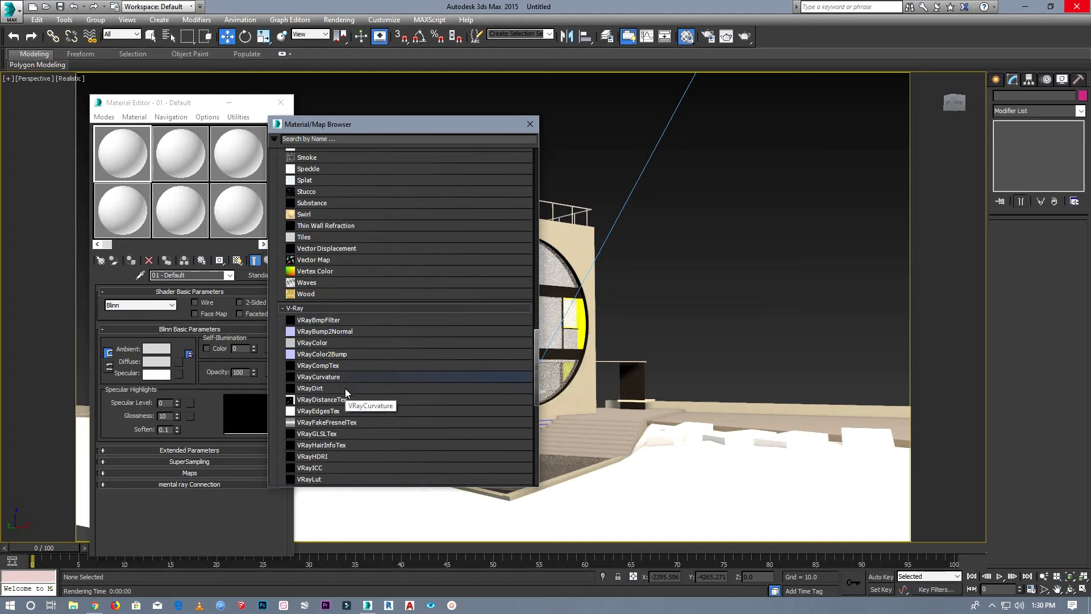
pyautogui.scroll(-3, 346, 387)
pyautogui.scroll(-1, 334, 421)
pyautogui.scroll(-2, 336, 425)
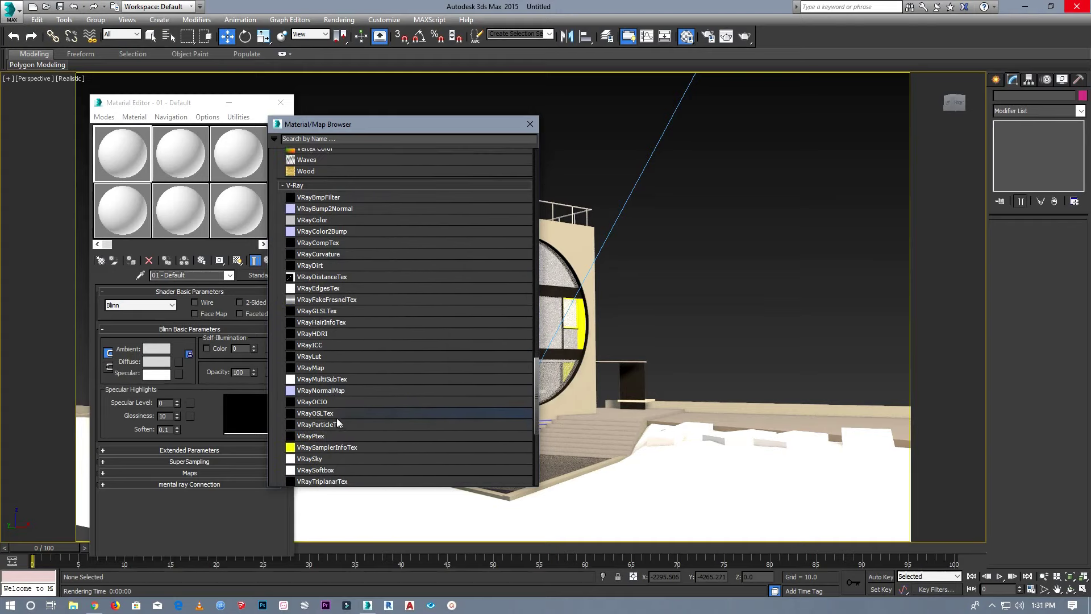
pyautogui.scroll(-1, 368, 404)
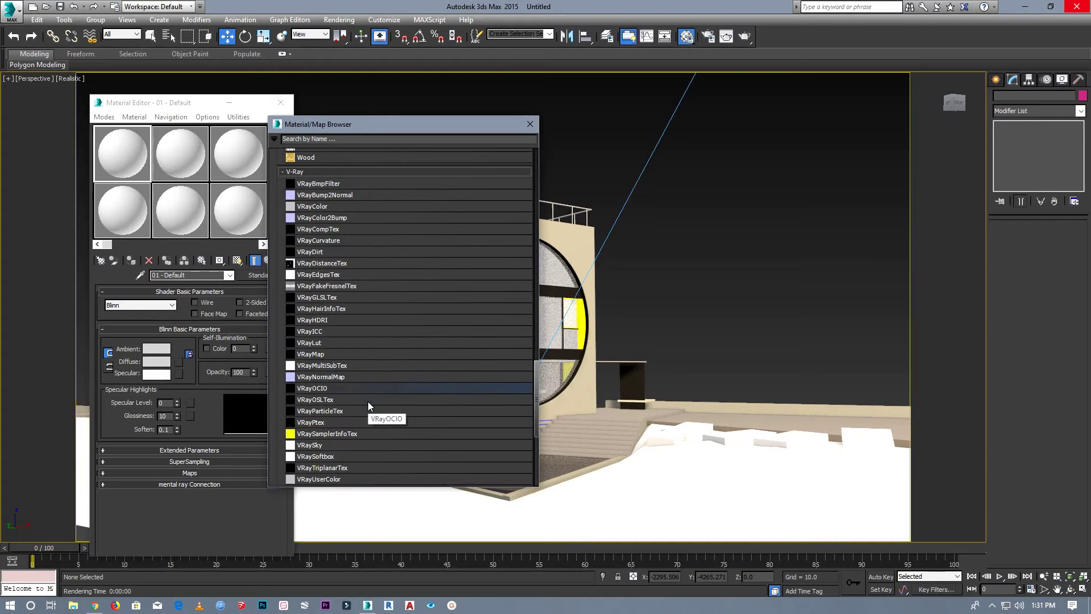
pyautogui.click(310, 321)
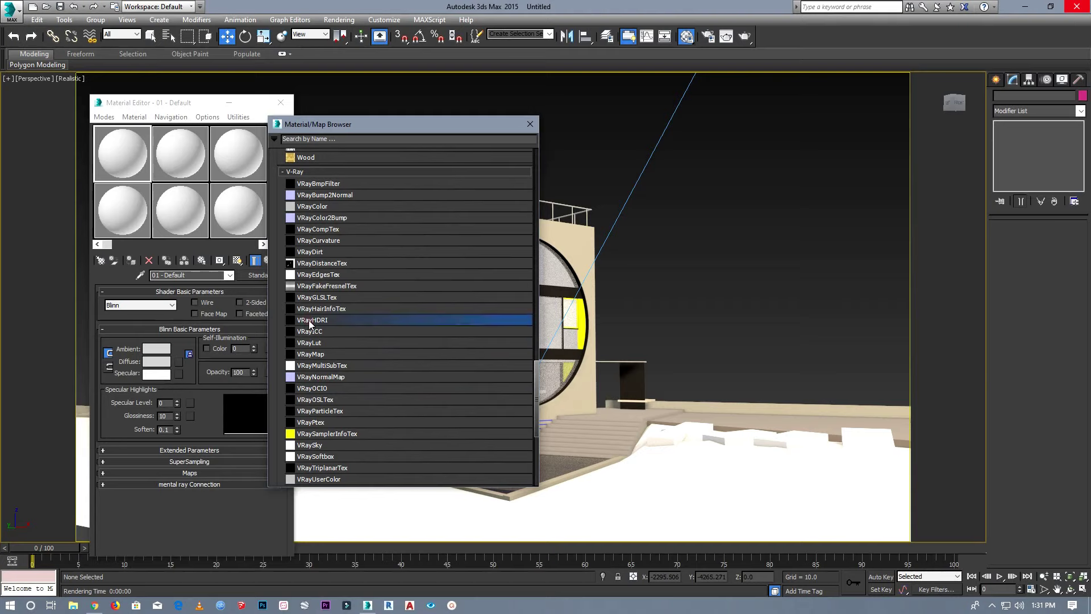
pyautogui.doubleClick(309, 321)
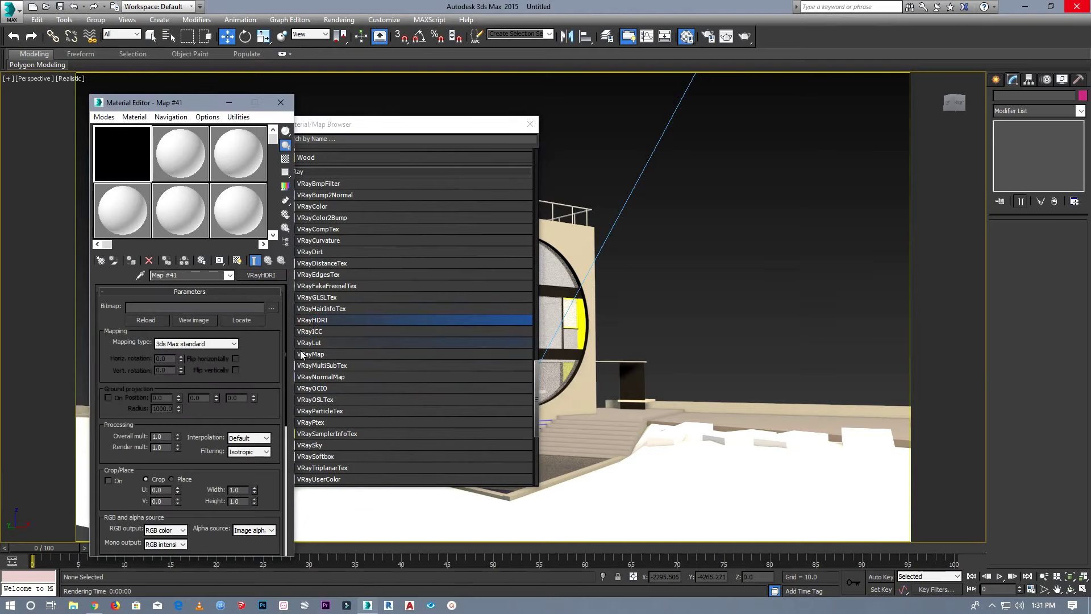
# Load 003.hdr from the Desktop Hdri folder into the VRayHDRI map.
pyautogui.click(273, 307)
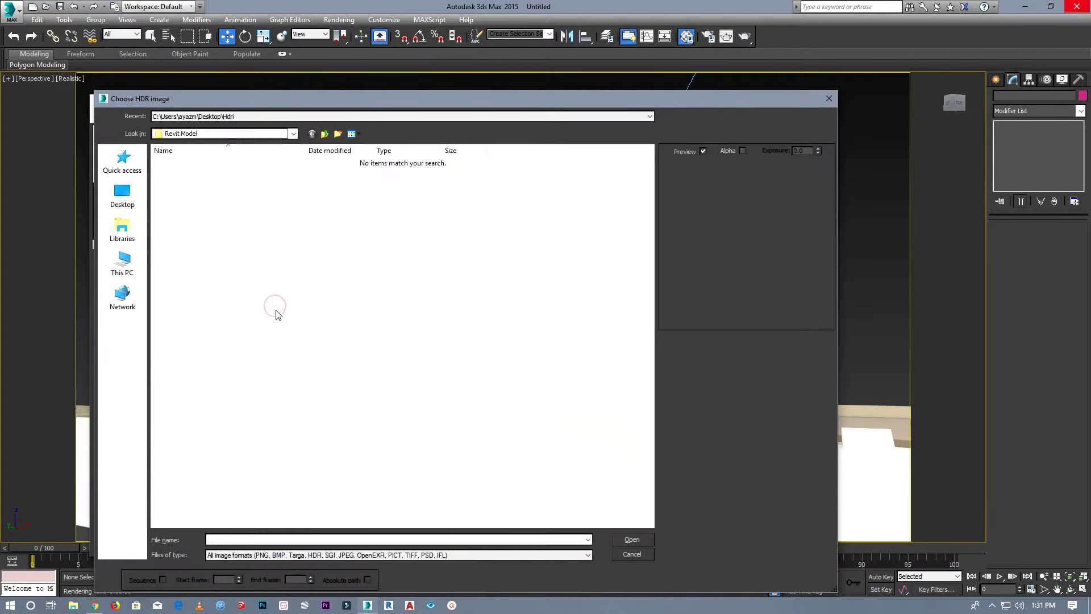
pyautogui.click(119, 197)
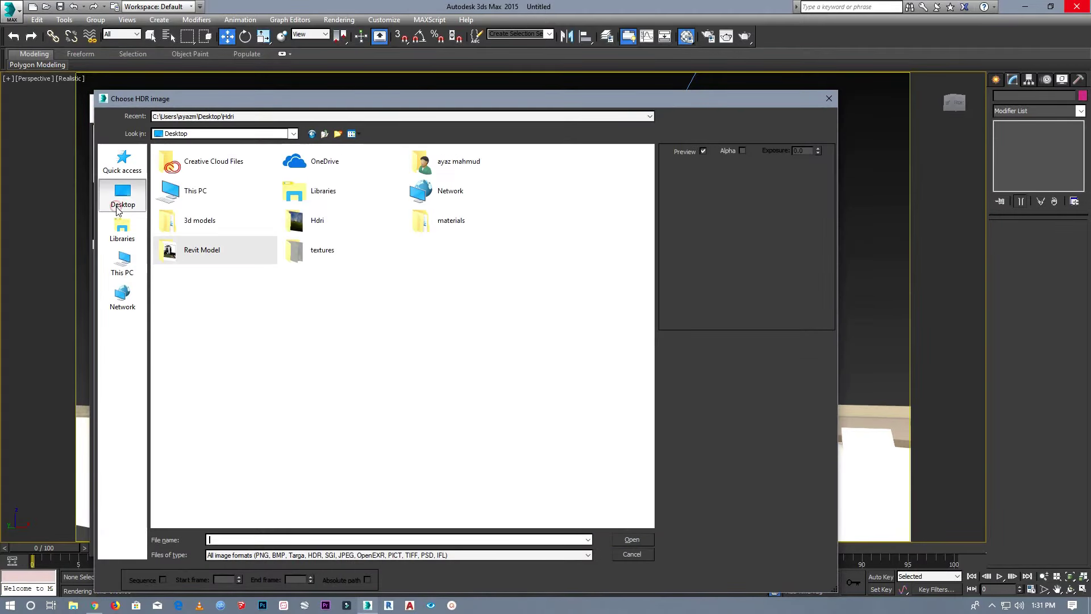
pyautogui.doubleClick(304, 221)
pyautogui.click(182, 176)
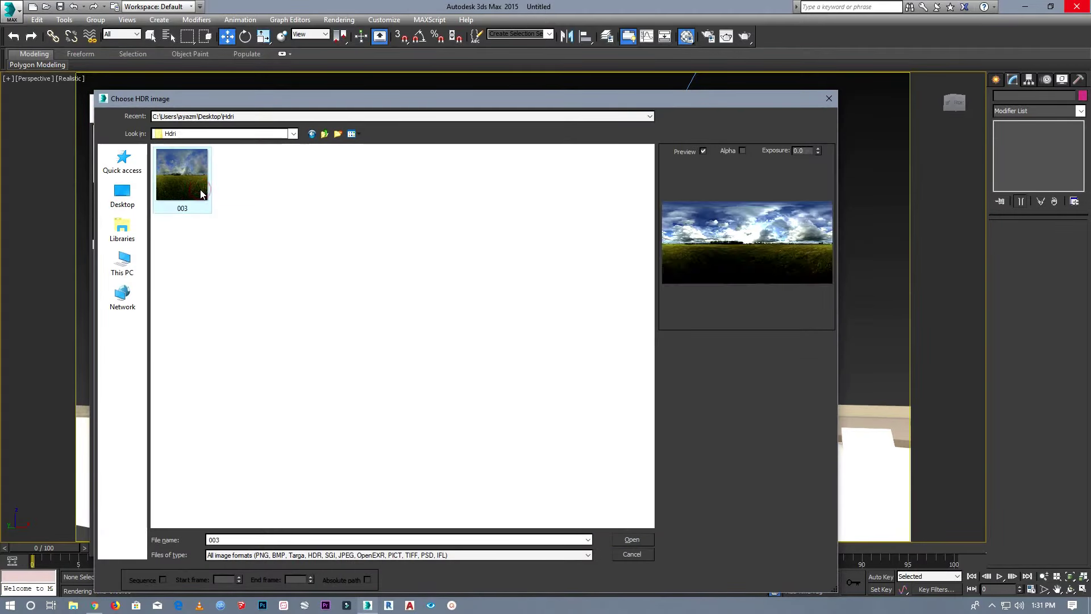
pyautogui.click(631, 538)
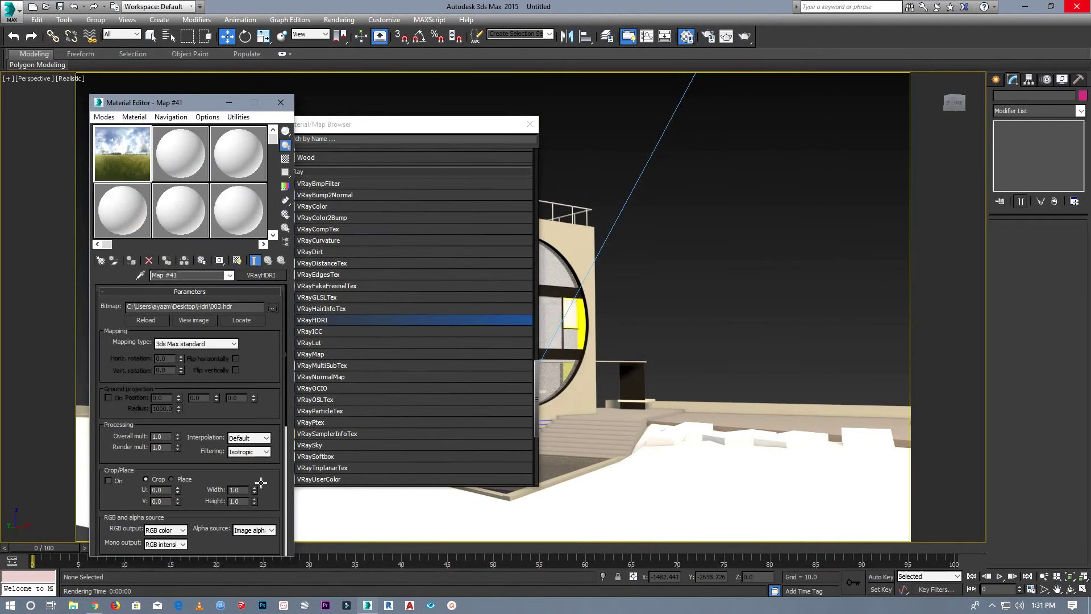
# Set the HDRI mapping type to Spherical and close the map browser.
pyautogui.click(189, 344)
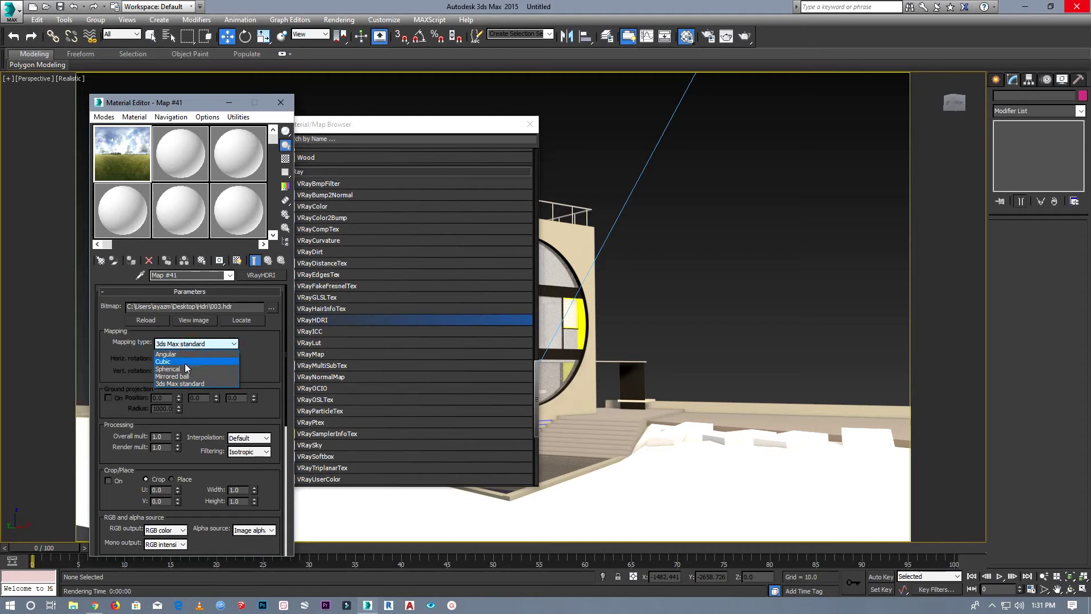
pyautogui.click(184, 370)
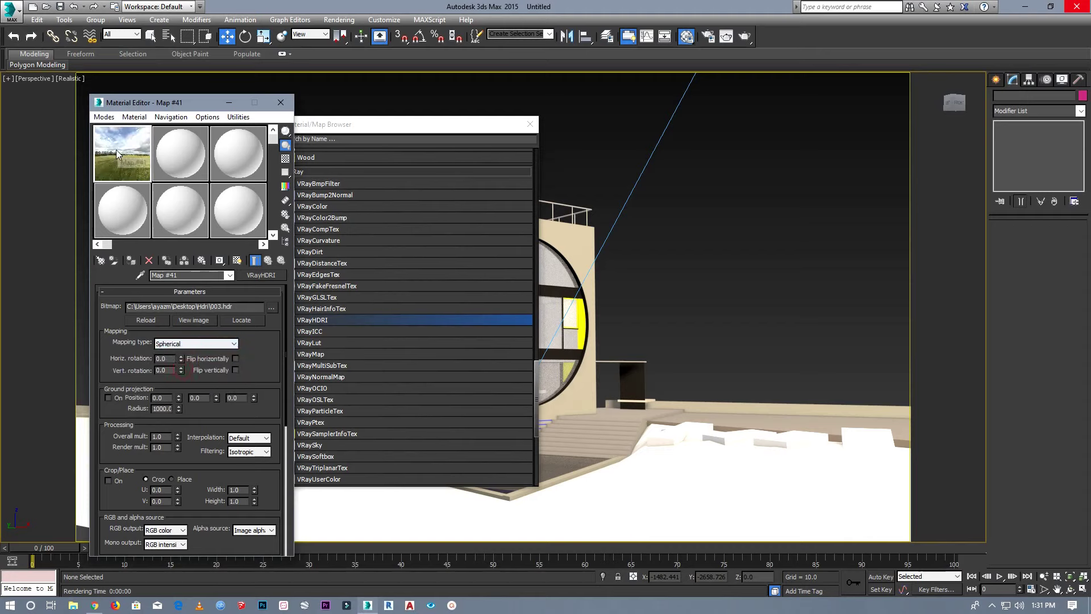
pyautogui.click(529, 124)
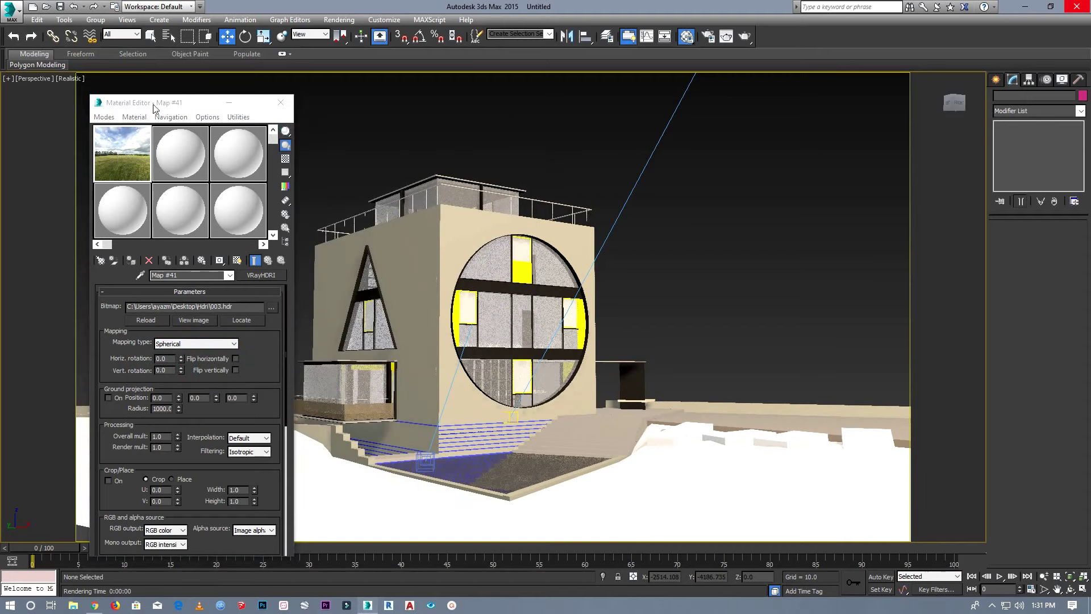
pyautogui.moveTo(153, 108); pyautogui.dragTo(185, 105)
pyautogui.click(341, 20)
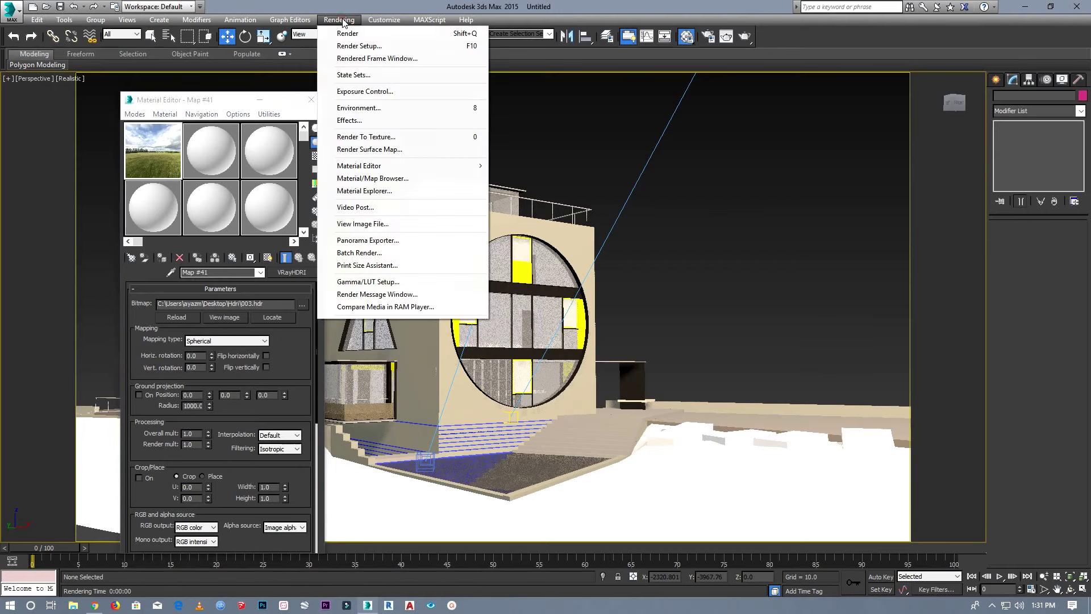
# Drag Map #41 onto the Environment Map slot as an instance, replacing VRaySky.
pyautogui.click(398, 108)
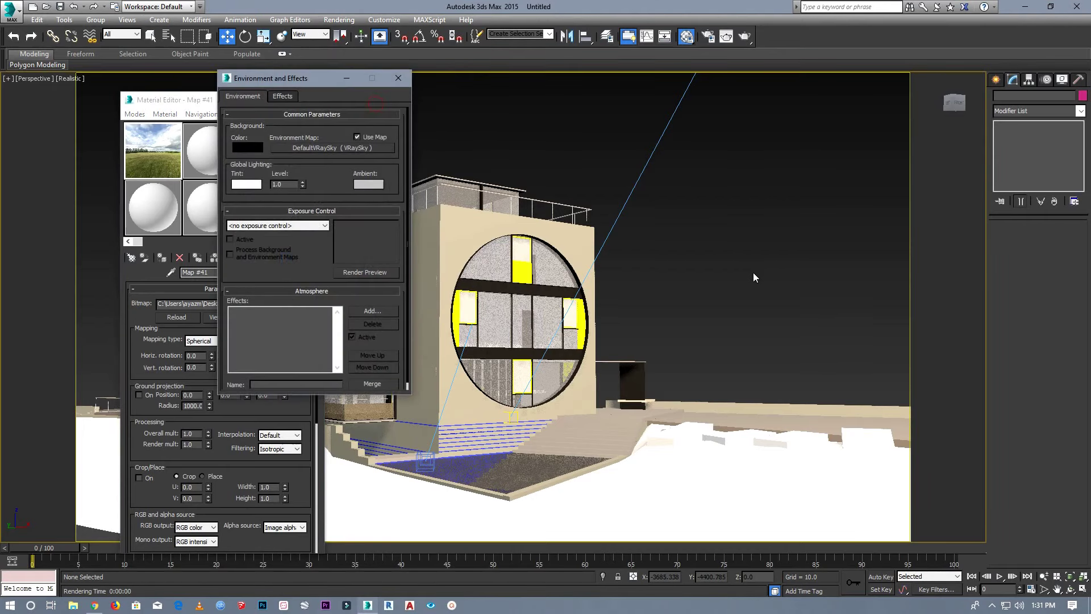
pyautogui.moveTo(307, 78); pyautogui.dragTo(645, 117)
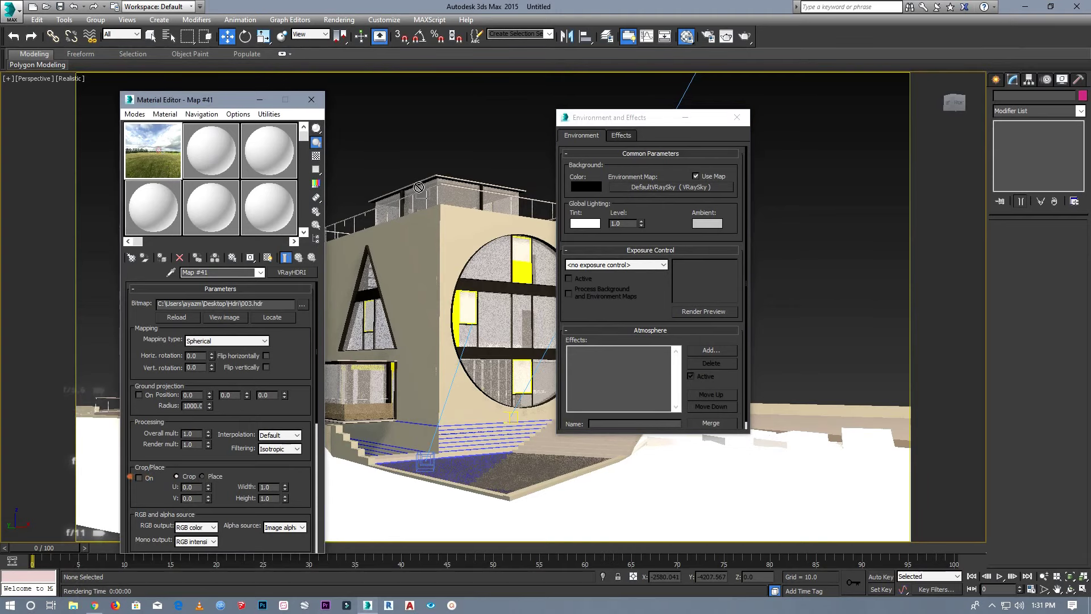
pyautogui.moveTo(291, 272); pyautogui.dragTo(635, 188)
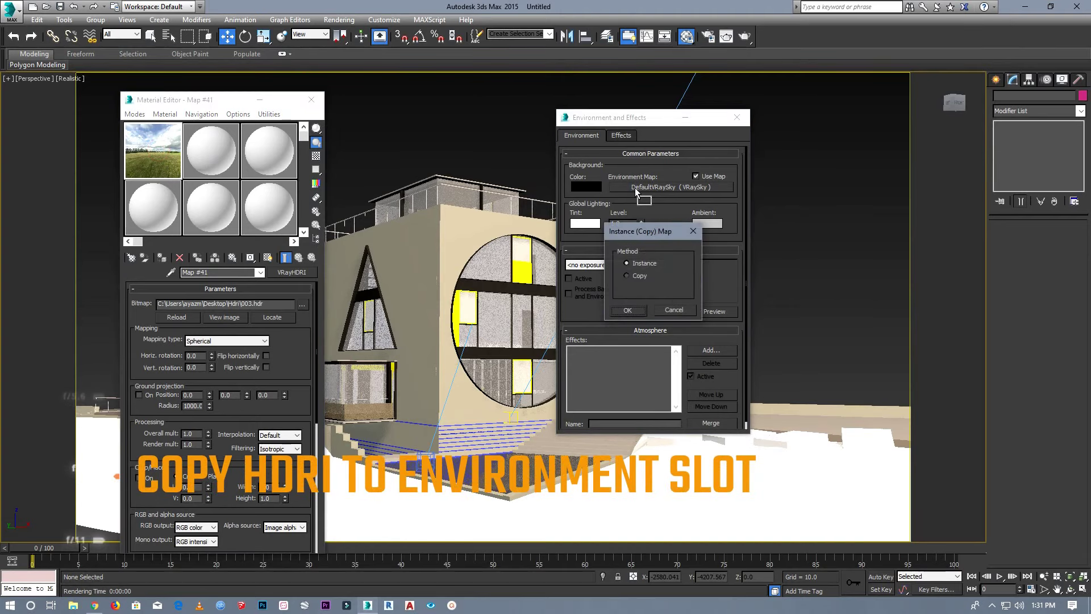
pyautogui.click(631, 310)
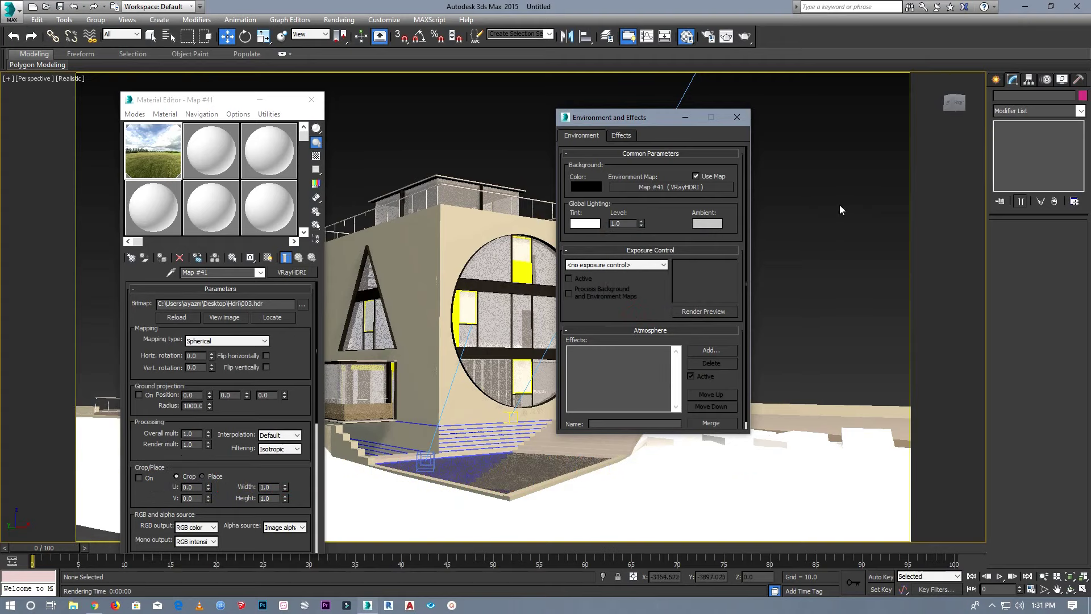
pyautogui.click(737, 117)
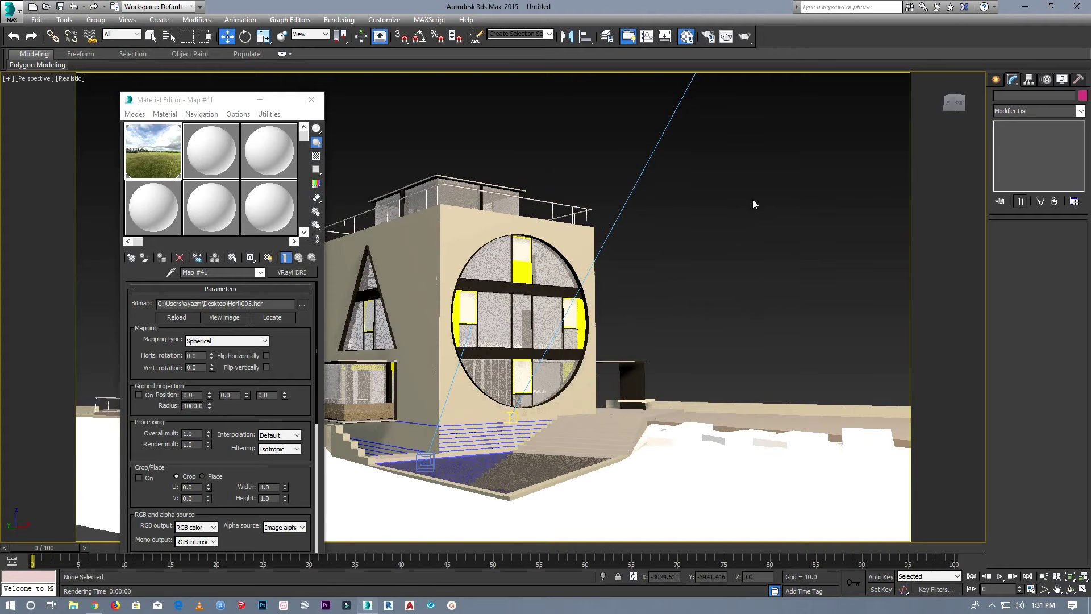
pyautogui.scroll(-5, 768, 236)
# Orbit the perspective view over the house and back to a low front view.
pyautogui.scroll(4, 852, 170)
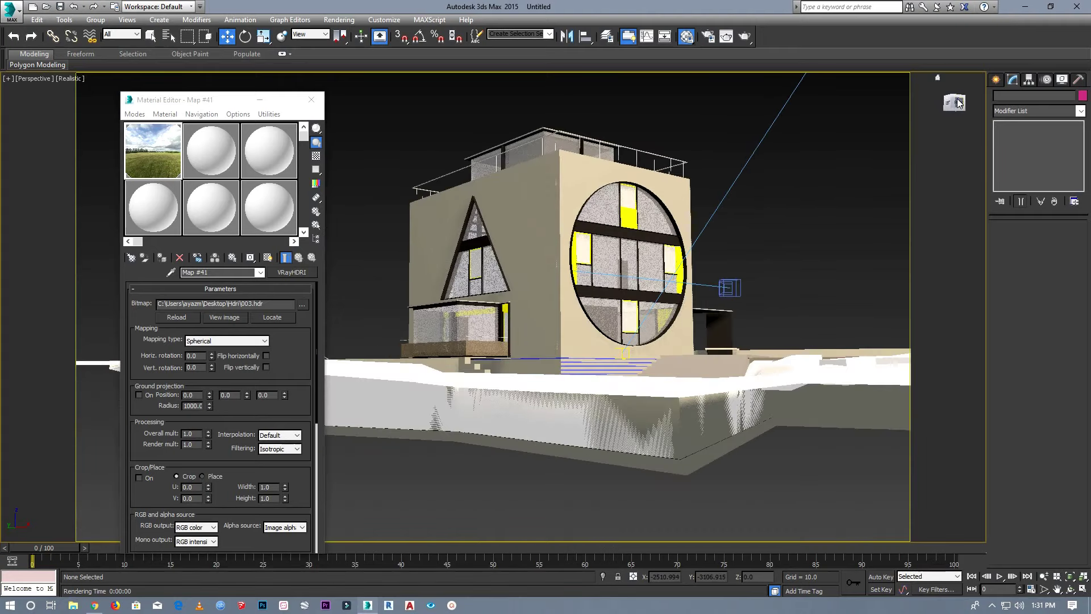
pyautogui.moveTo(958, 102); pyautogui.dragTo(581, 391)
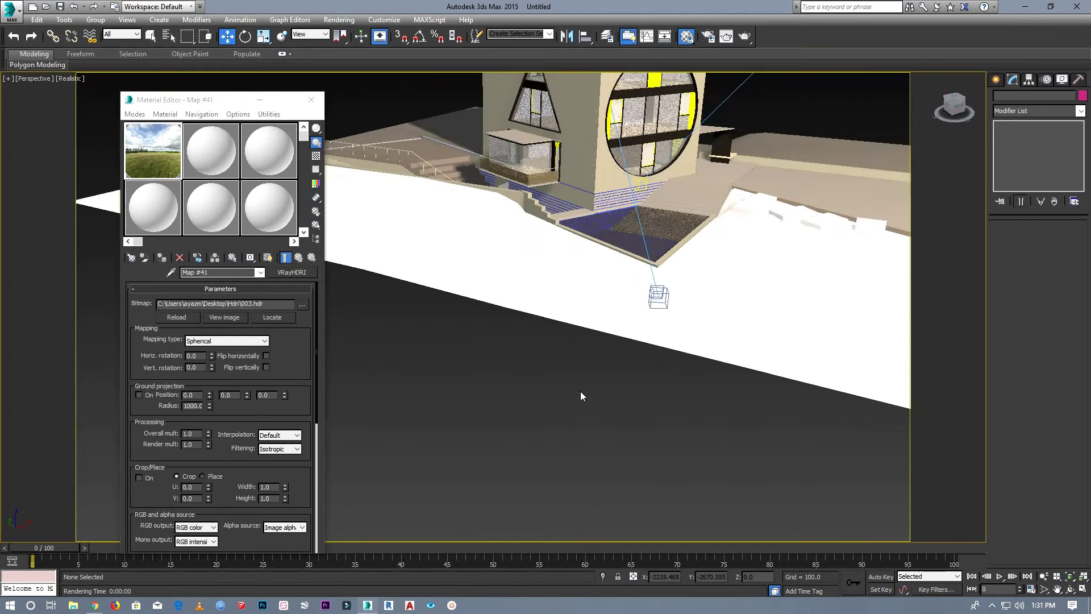
pyautogui.scroll(-2, 581, 390)
pyautogui.keyDown('alt'); pyautogui.moveTo(580, 390); pyautogui.dragTo(909, 171, button='middle'); pyautogui.keyUp('alt')
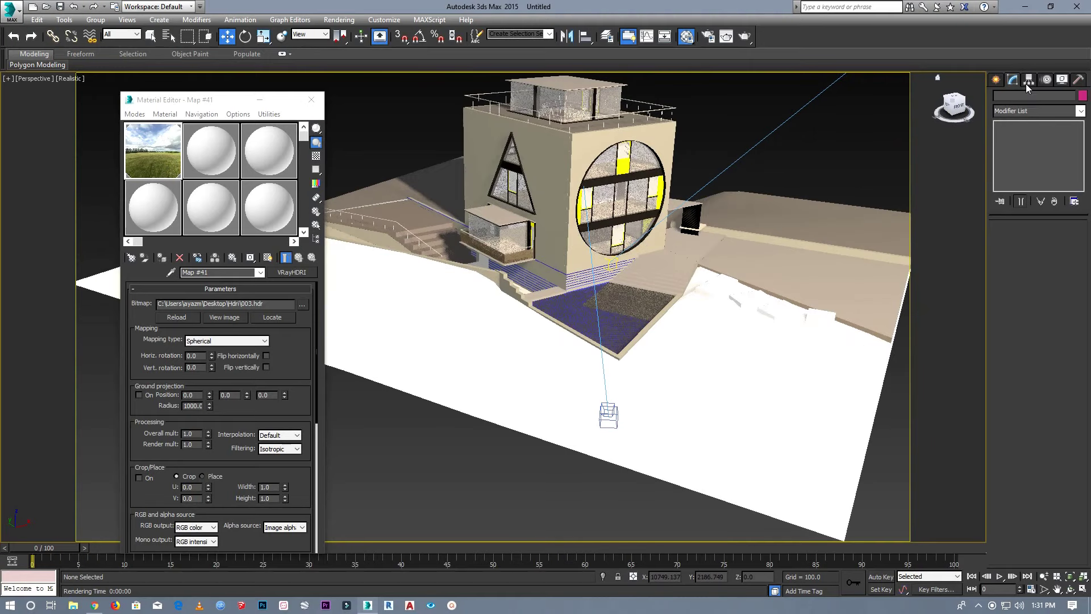
# Open the Create panel's Lights and choose the VRay light category.
pyautogui.click(995, 79)
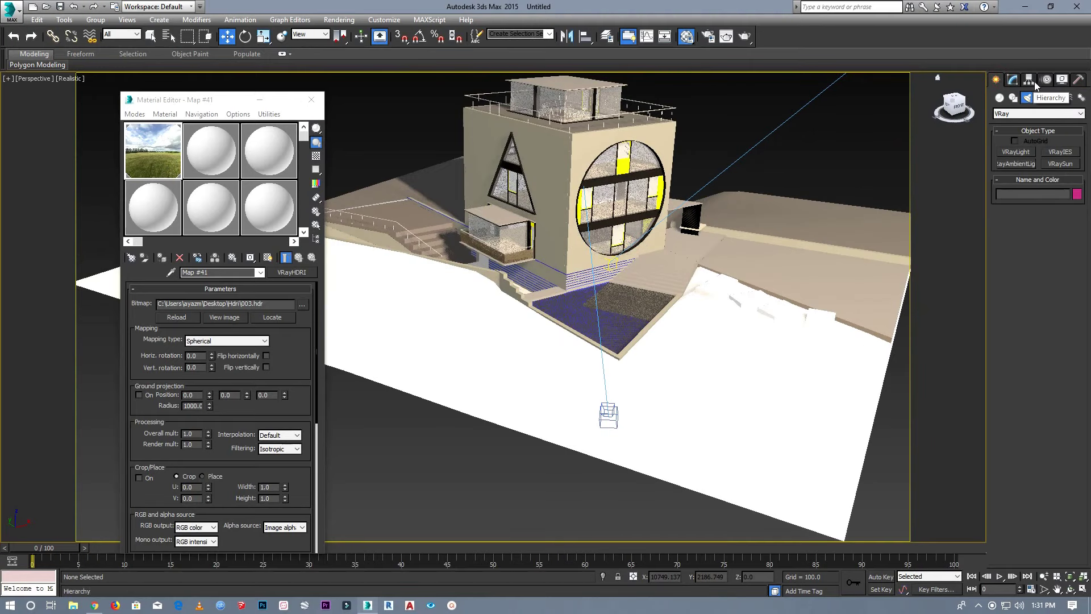
pyautogui.click(1027, 114)
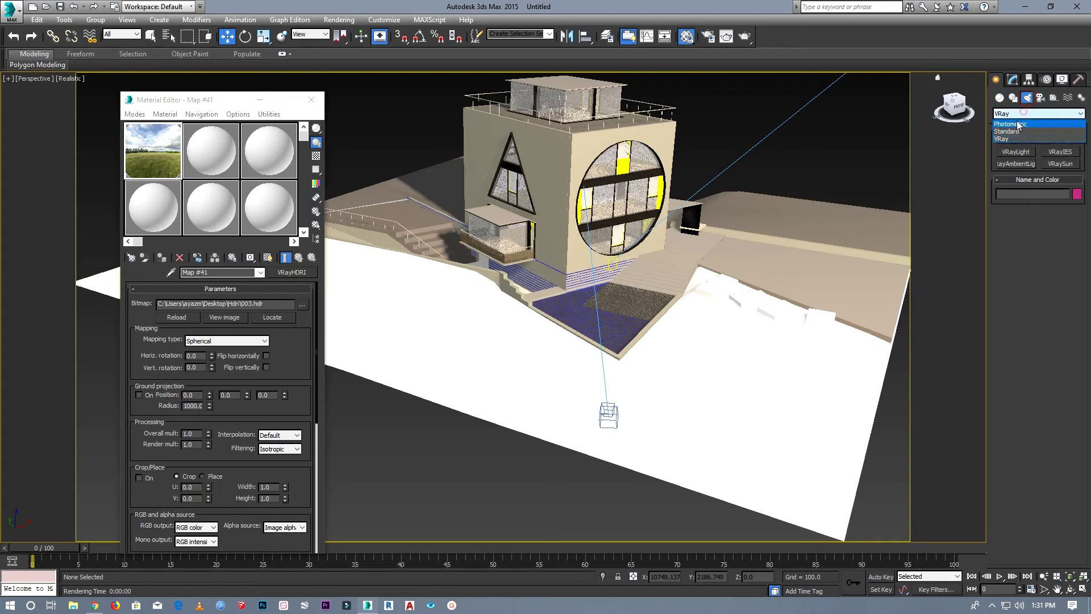
pyautogui.click(1040, 149)
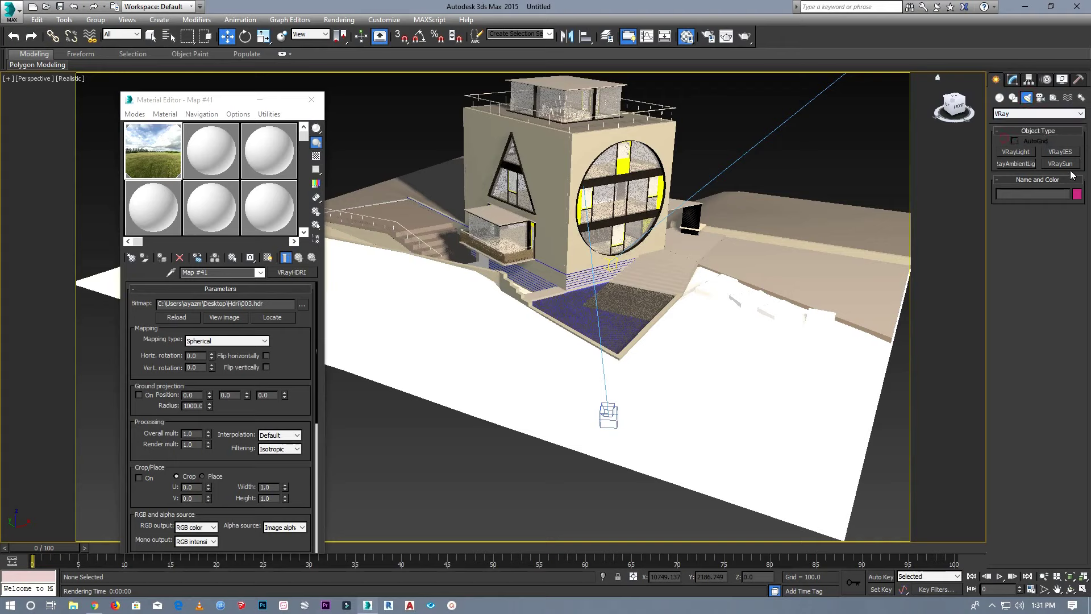
# Place a new VRayLight of type Dome in the scene and select it for editing.
pyautogui.click(1018, 153)
pyautogui.click(1051, 228)
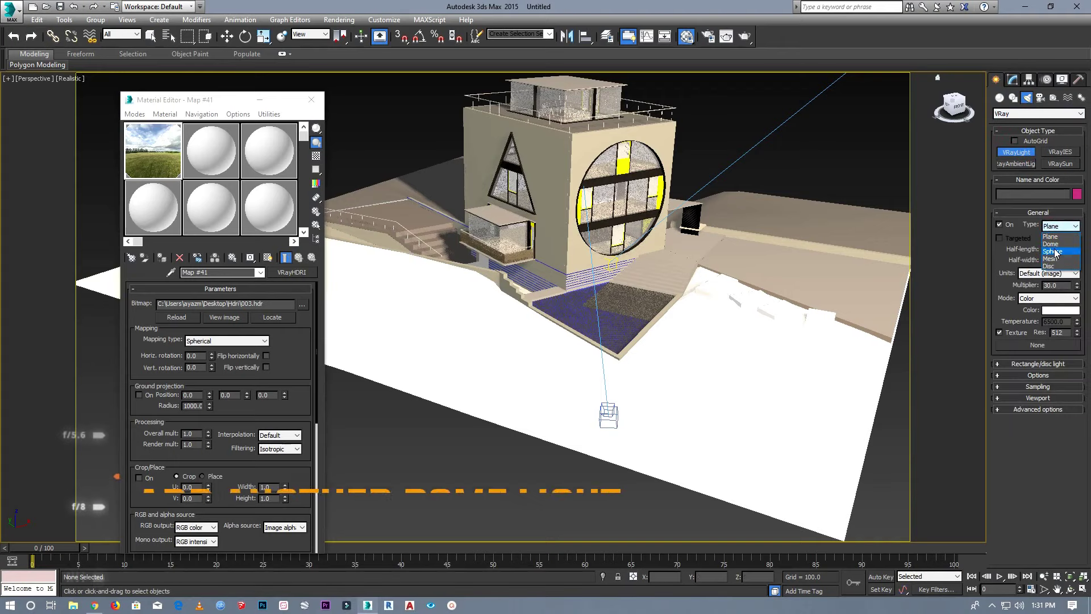
pyautogui.click(1050, 244)
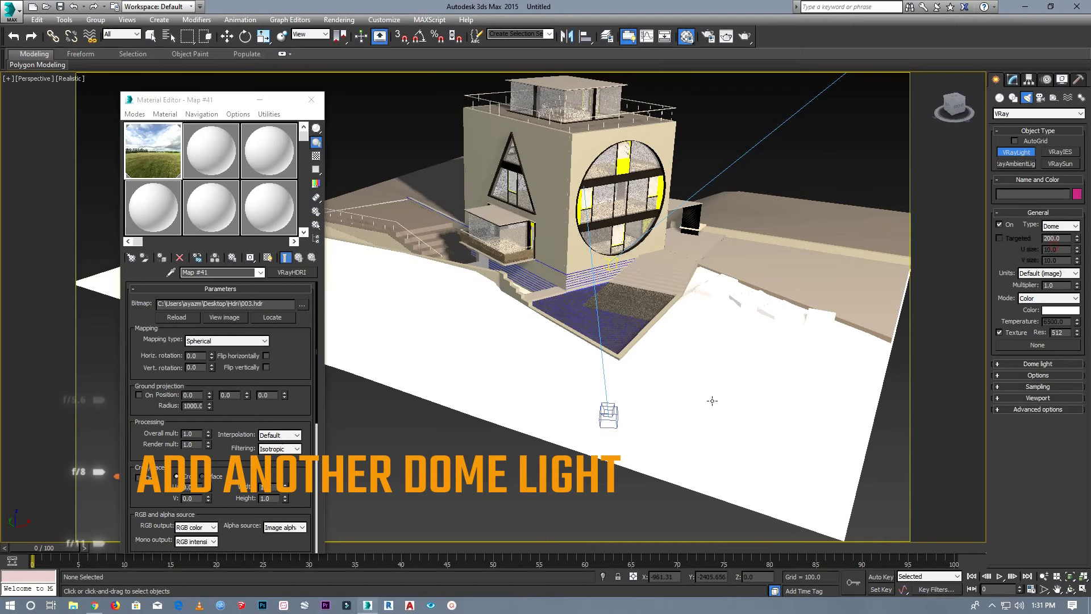
pyautogui.click(653, 420)
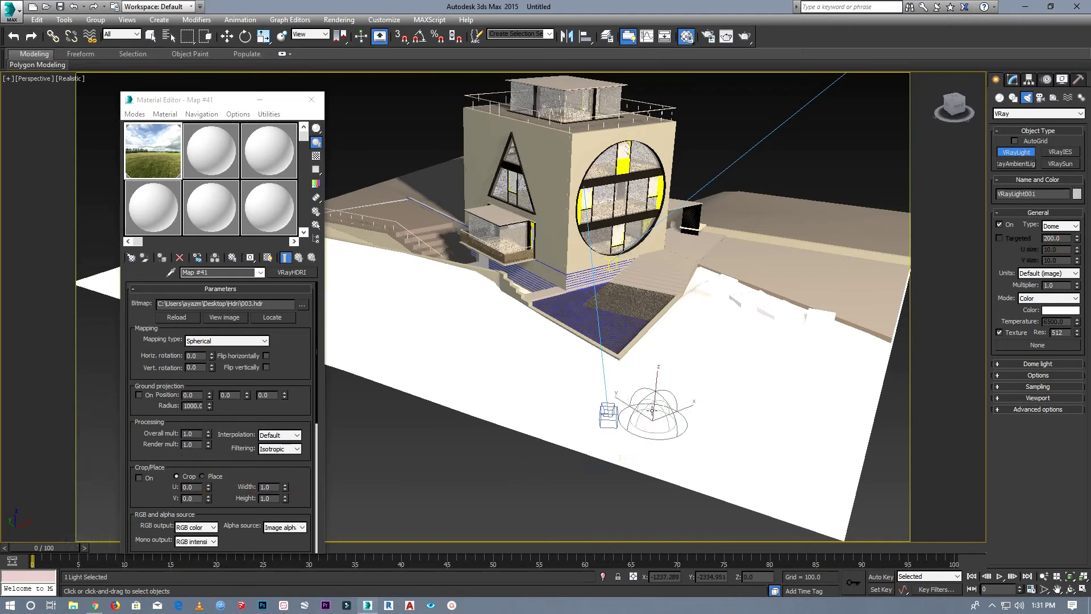
pyautogui.click(1013, 80)
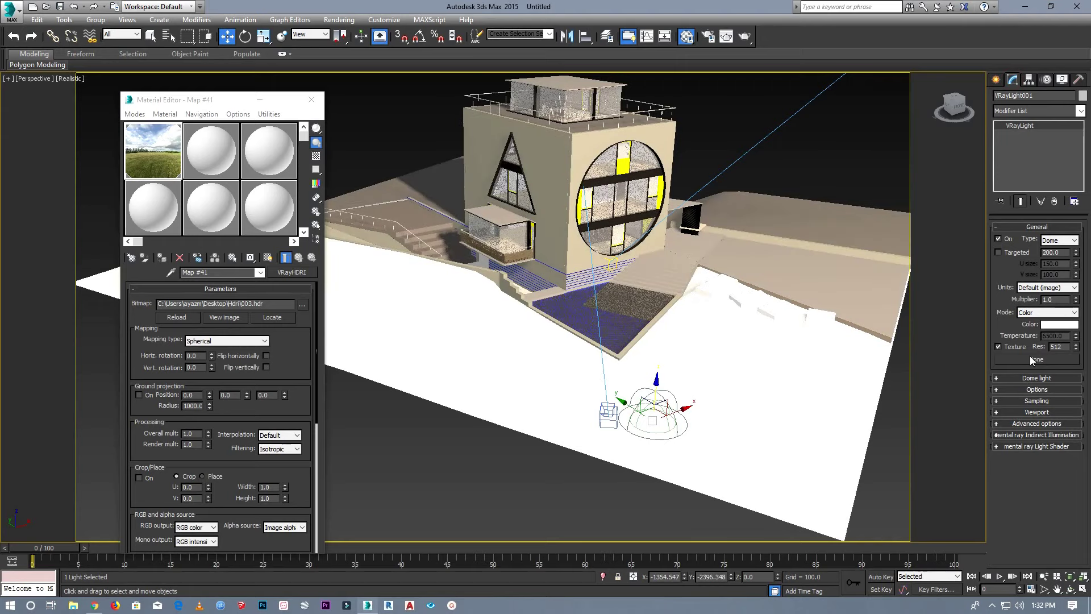
# Assign Map #41 as the dome light's texture, set multiplier to 30, and close the Material Editor.
pyautogui.click(173, 149)
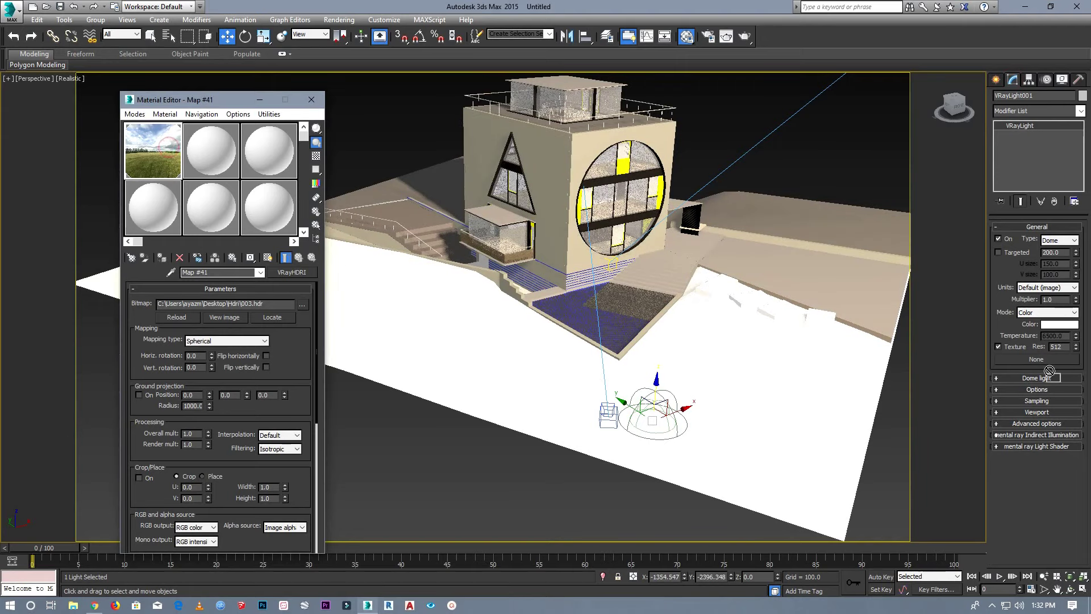
pyautogui.moveTo(1033, 385); pyautogui.dragTo(1036, 359)
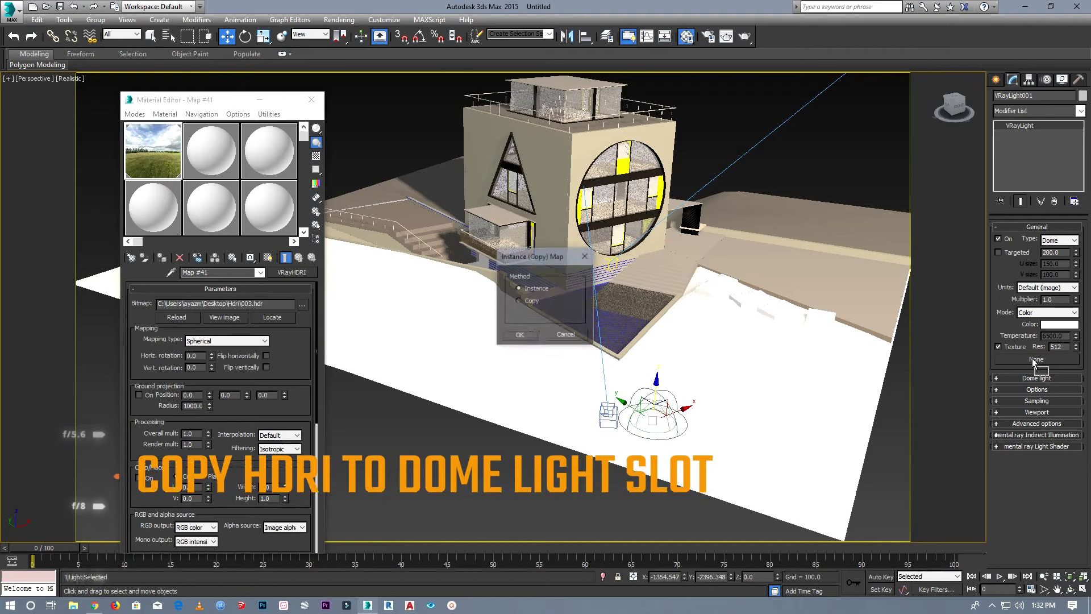
pyautogui.click(519, 335)
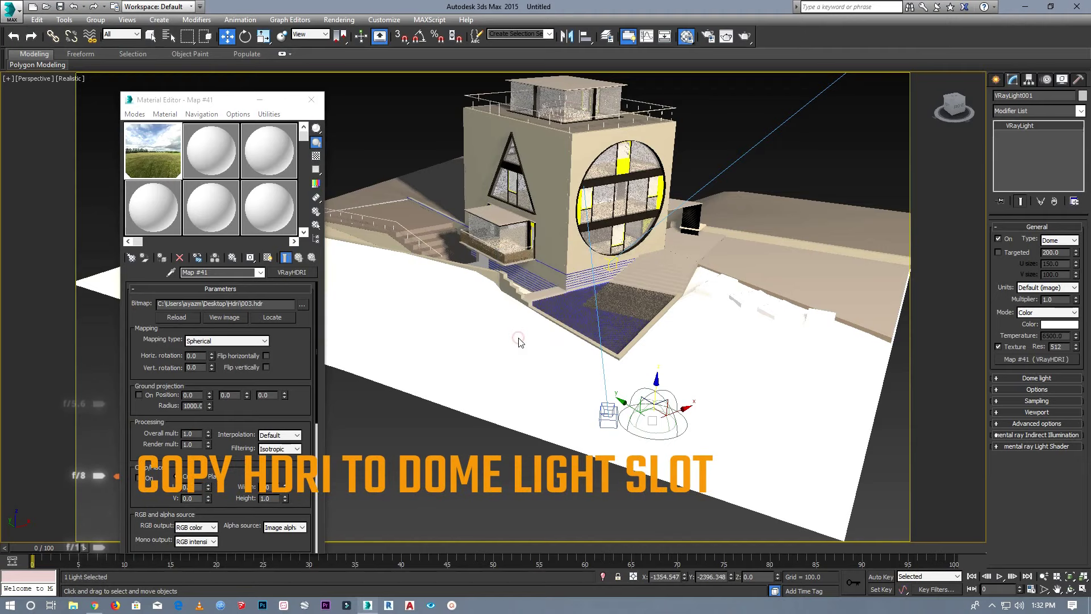
pyautogui.moveTo(1053, 301); pyautogui.dragTo(1020, 306)
pyautogui.write('3')
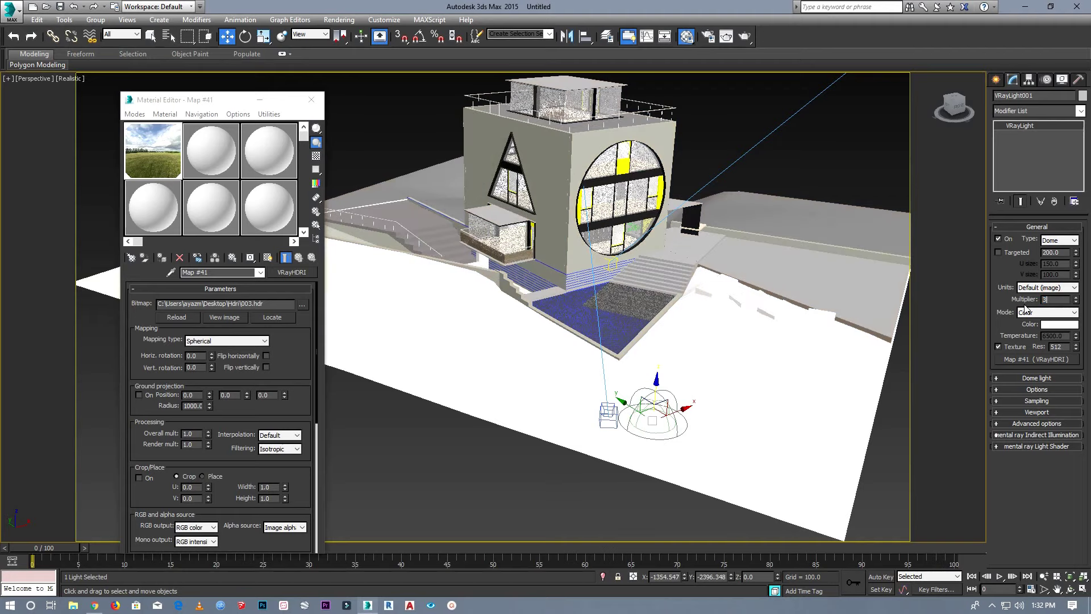
pyautogui.press('Return')
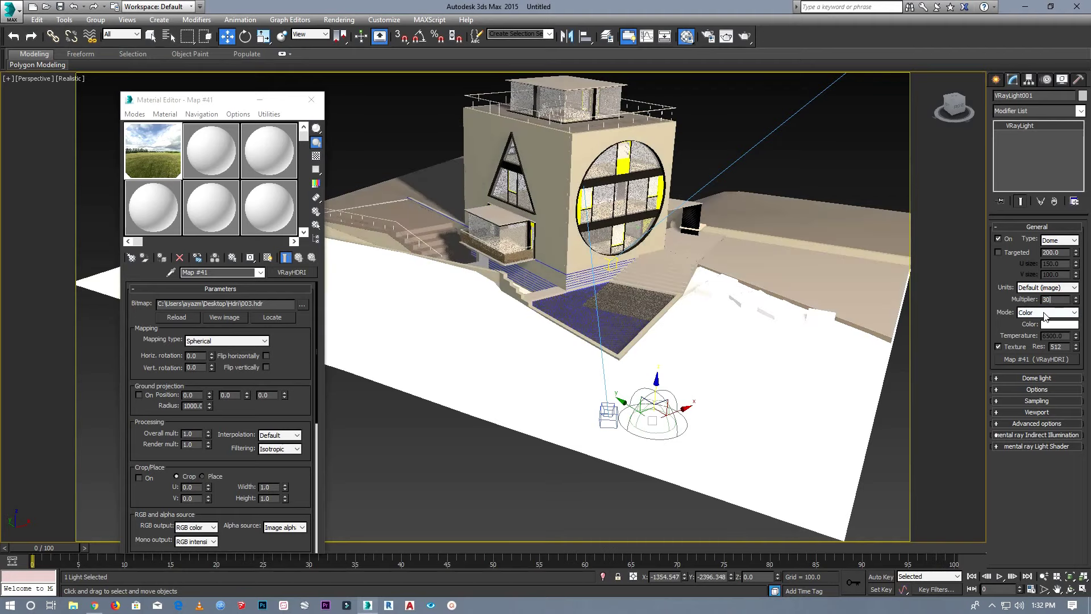
pyautogui.click(311, 100)
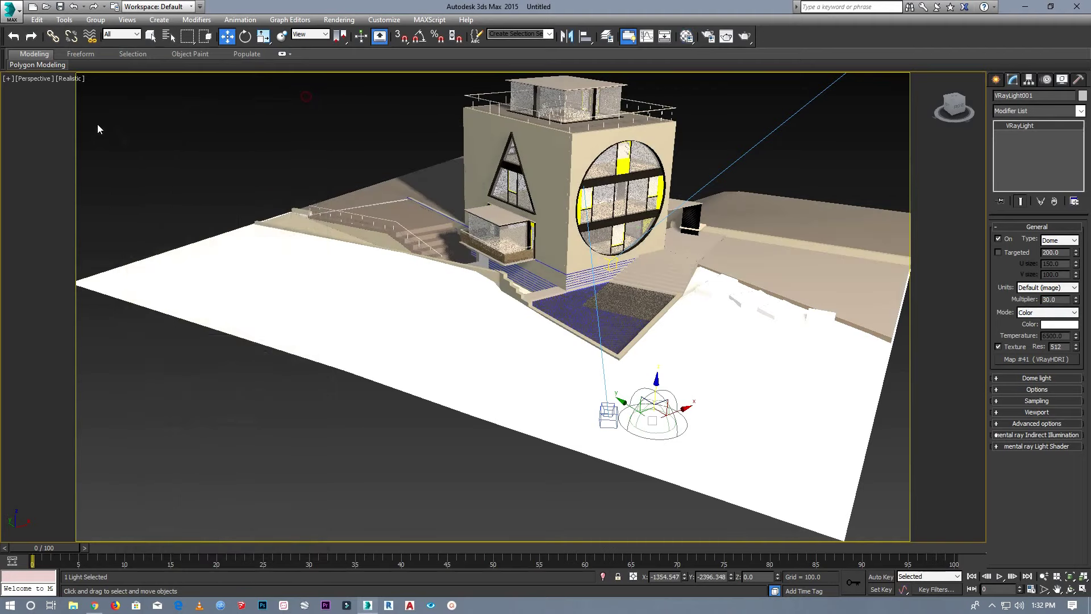
# In Configure Viewports, set the Background to Use Environment Background.
pyautogui.click(8, 79)
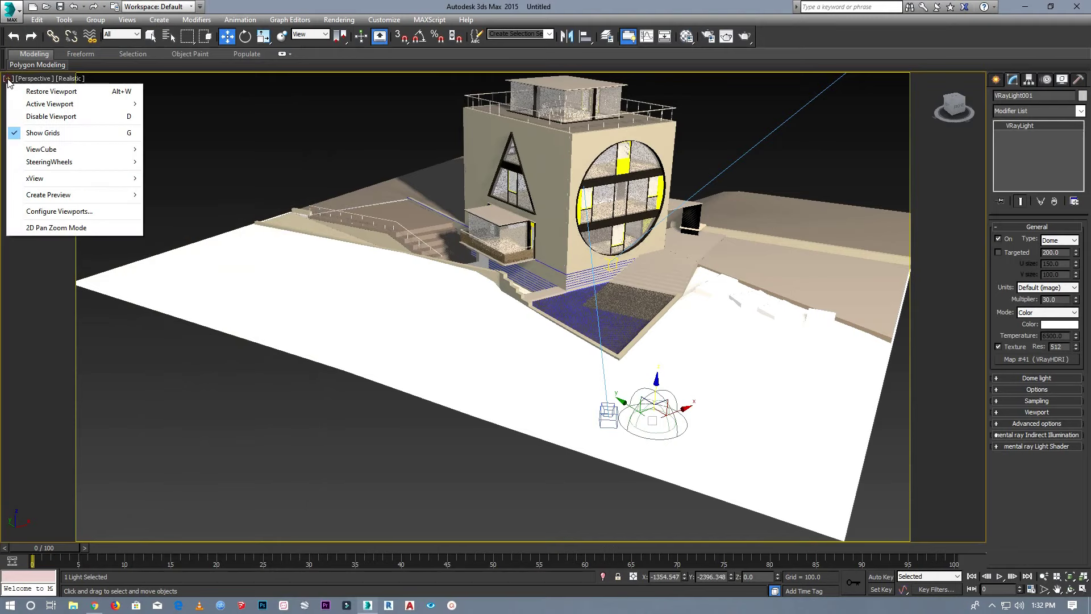
pyautogui.click(61, 213)
pyautogui.click(523, 181)
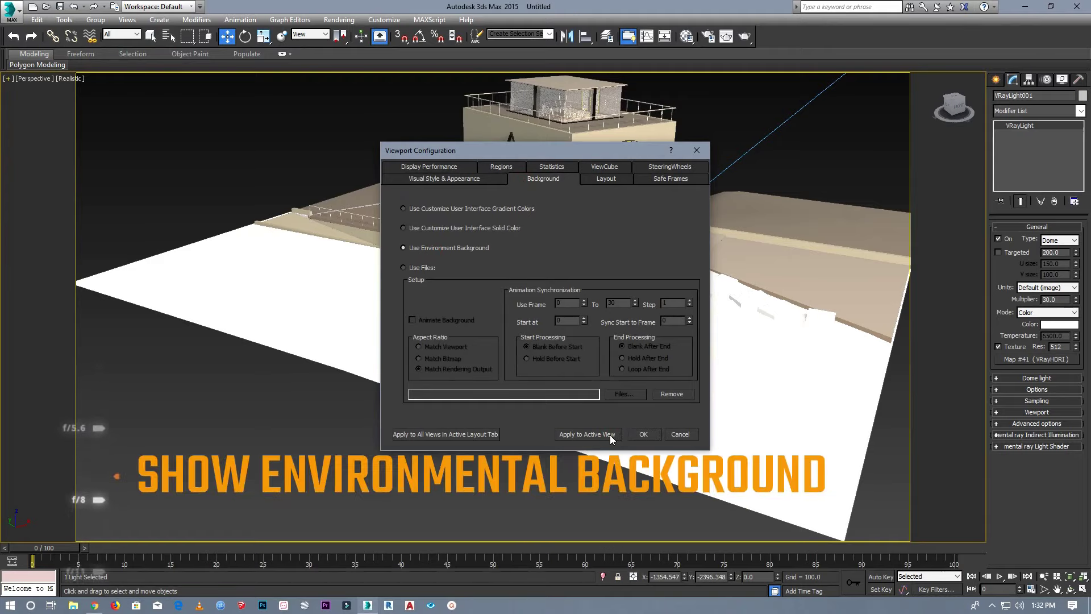
pyautogui.click(609, 435)
pyautogui.click(644, 434)
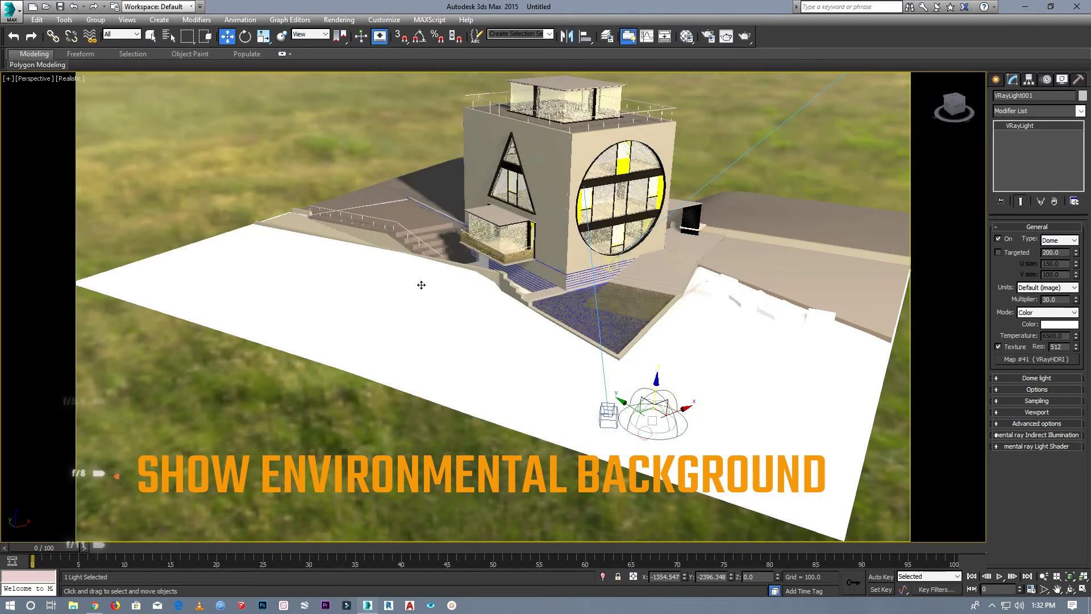
pyautogui.click(40, 81)
pyautogui.moveTo(70, 91)
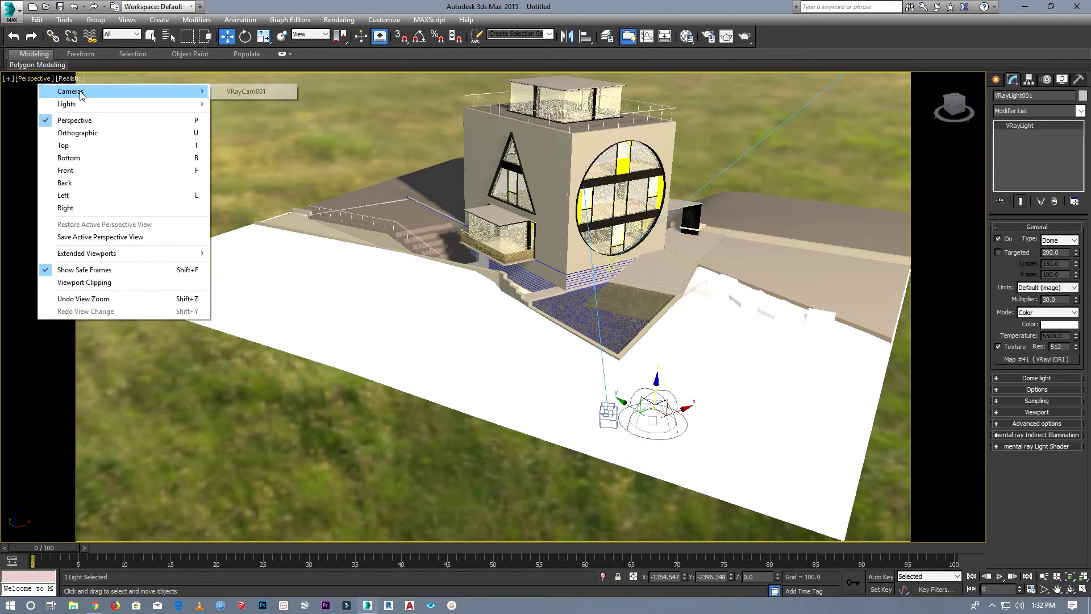
# Look through VRayCam001, render a test image, then stop the render.
pyautogui.click(231, 92)
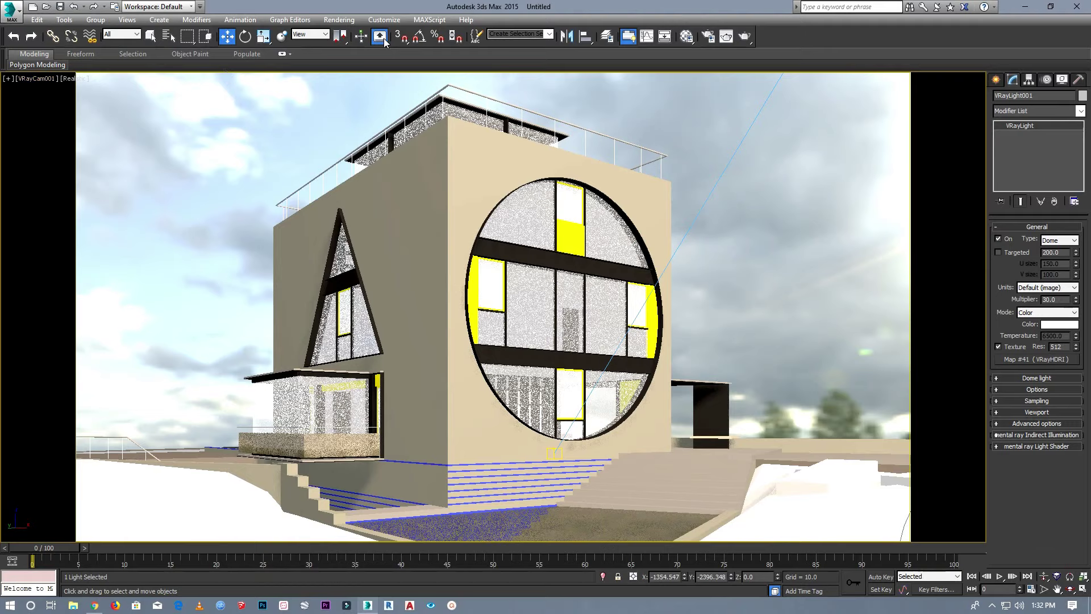
pyautogui.click(339, 20)
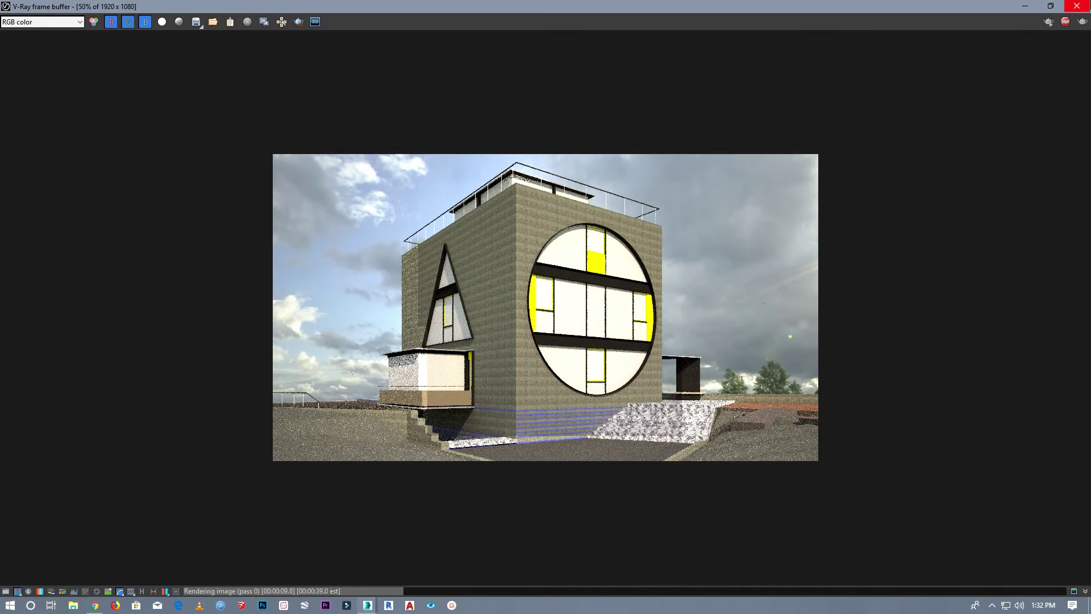
pyautogui.hotkey('alt', 'Tab')
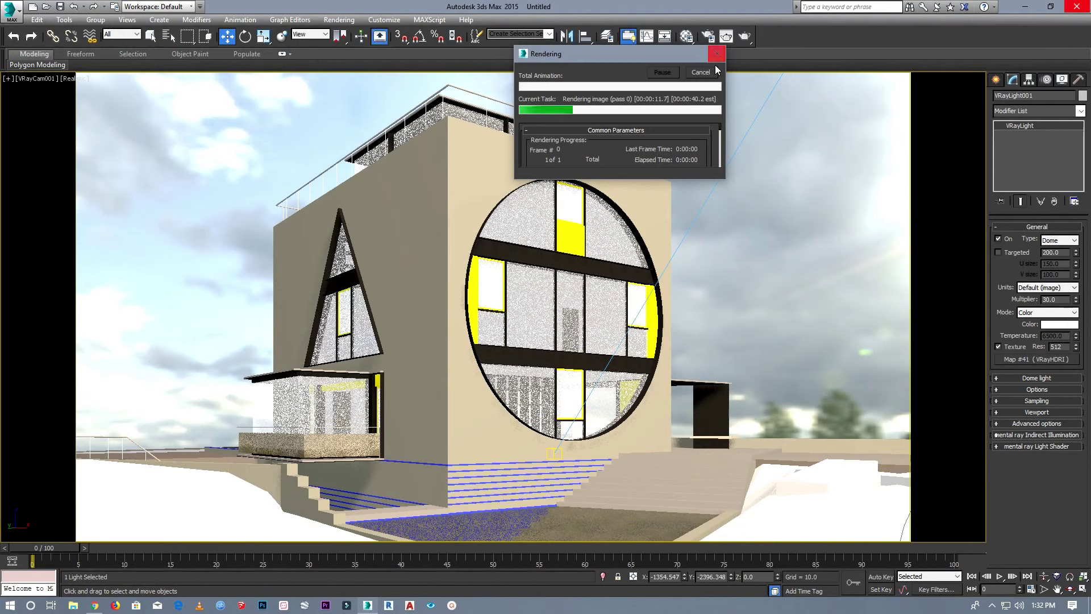
pyautogui.click(716, 56)
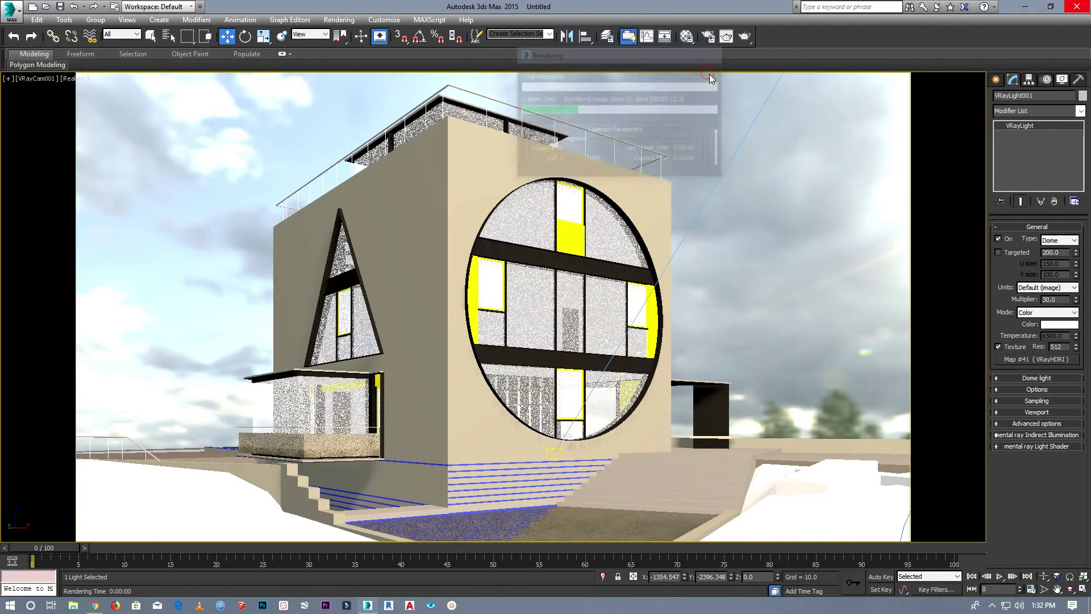
# Tick Flip horizontally on the Map #41 HDRI map and close its settings.
pyautogui.click(339, 20)
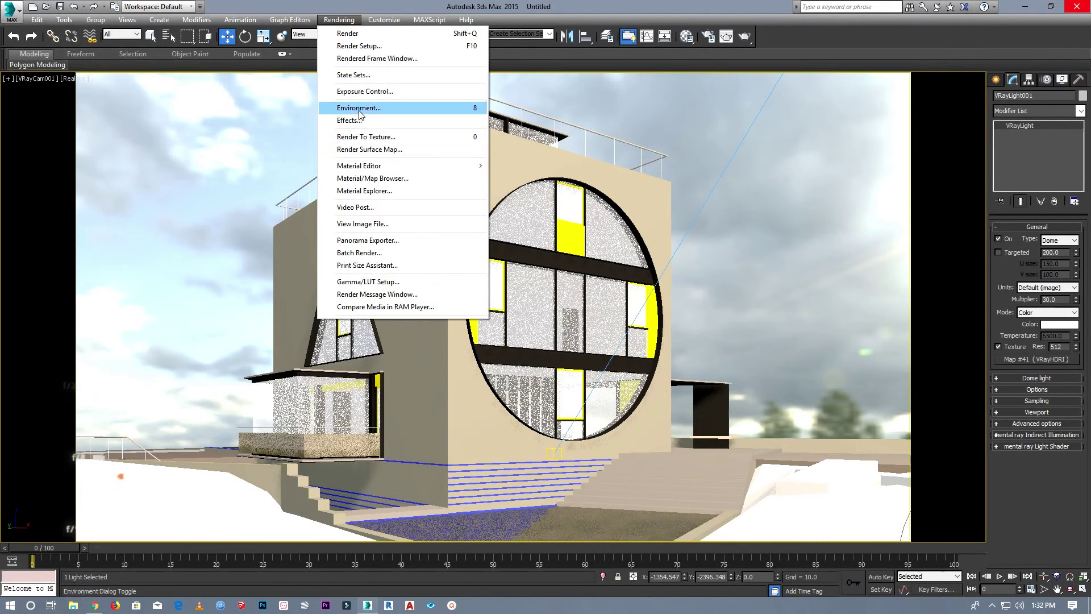
pyautogui.click(526, 165)
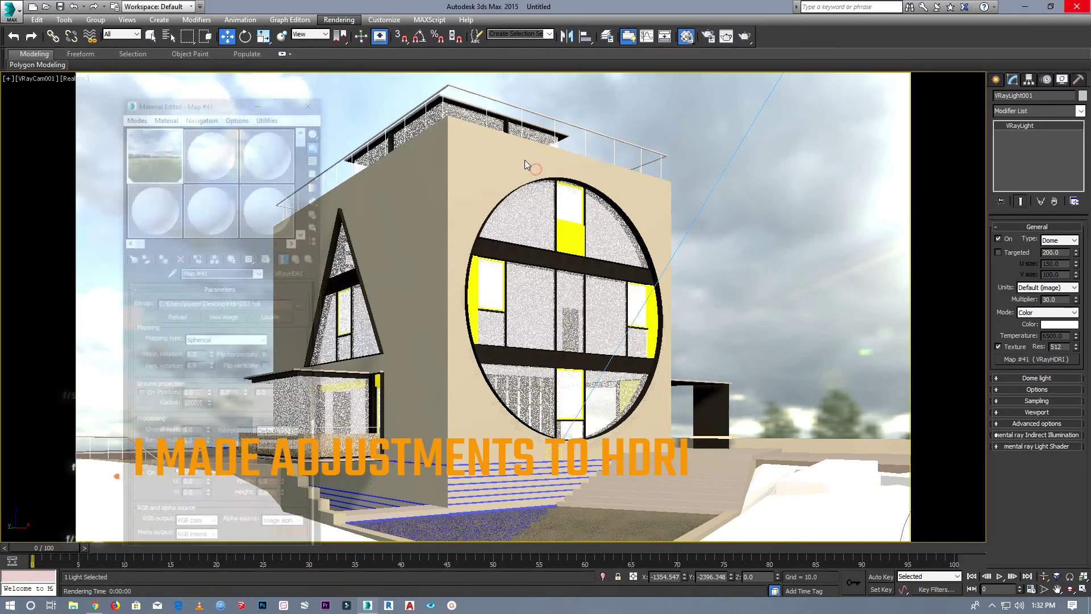
pyautogui.click(148, 152)
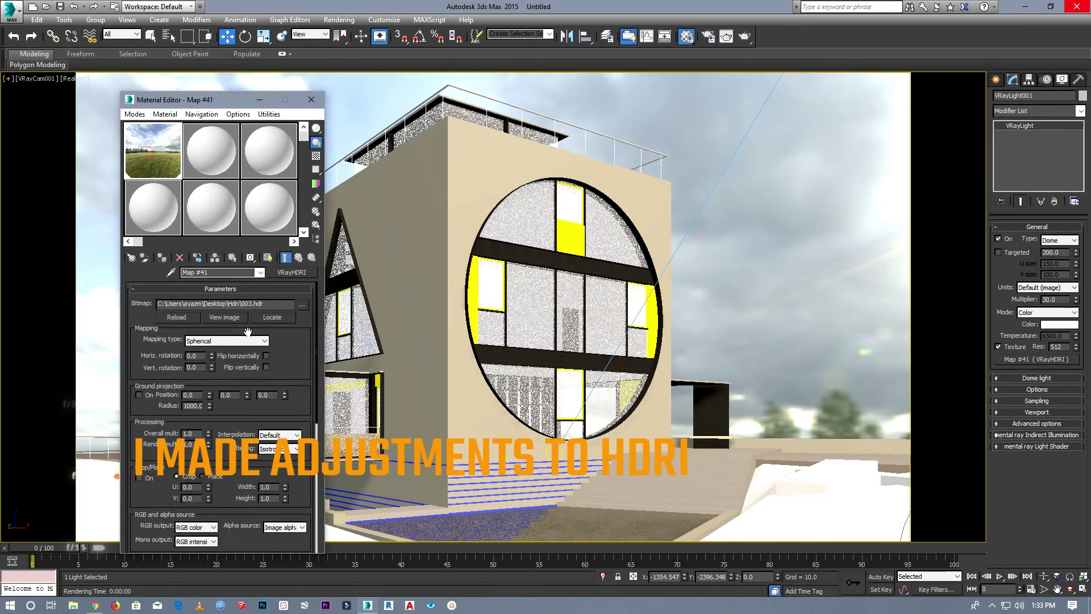
pyautogui.click(266, 355)
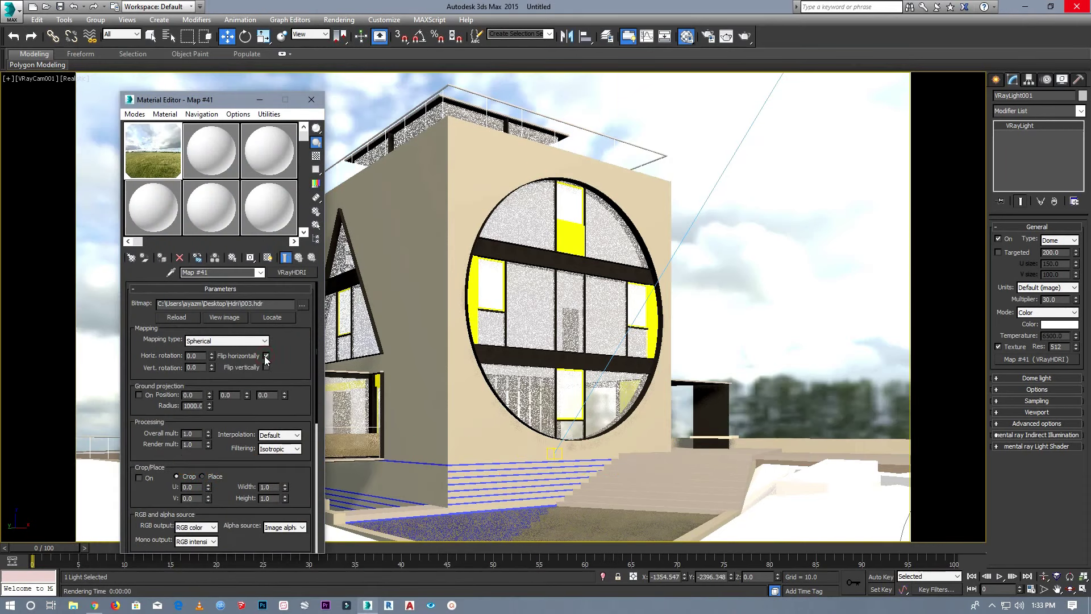
pyautogui.moveTo(220, 96)
pyautogui.mouseDown()
pyautogui.moveTo(34, 220)
pyautogui.moveTo(526, 55)
pyautogui.mouseUp()
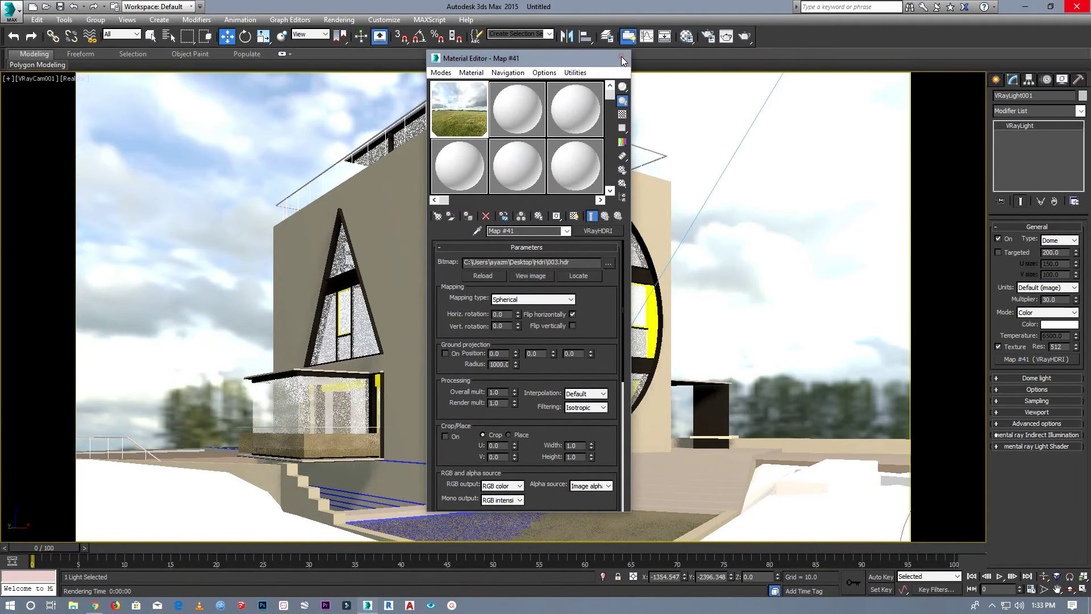
pyautogui.click(622, 59)
# Render the camera view again with the flipped sky, then stop it partway.
pyautogui.click(338, 19)
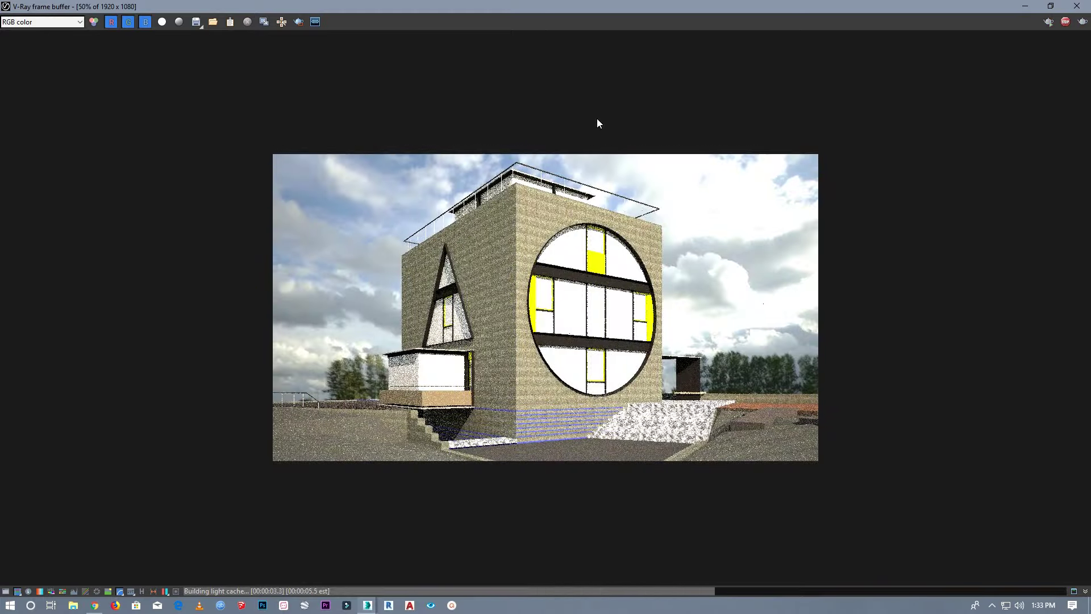
pyautogui.scroll(1, 568, 170)
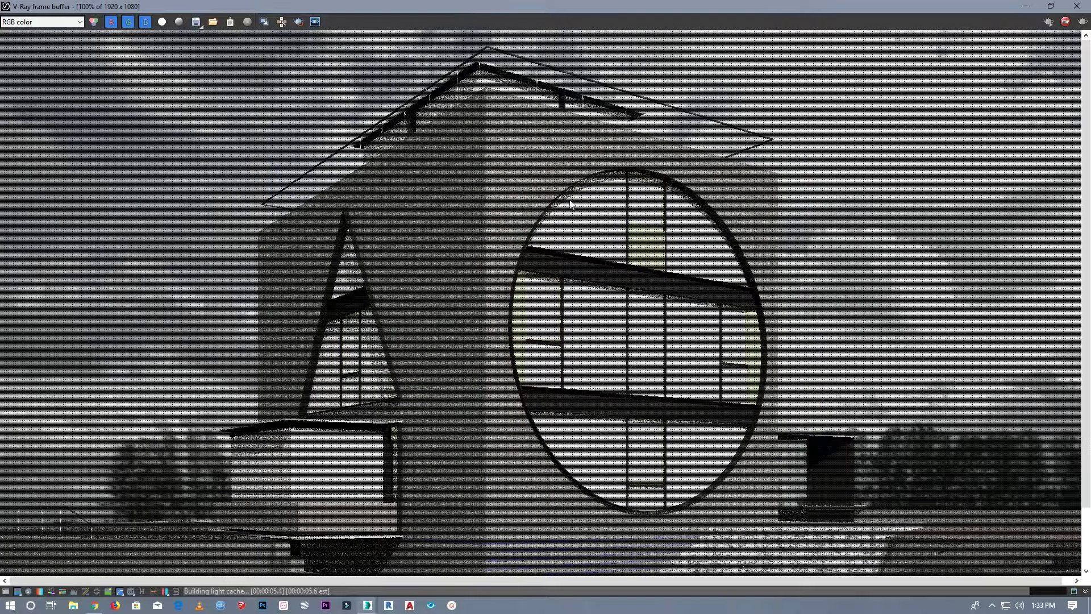
pyautogui.scroll(-1, 526, 205)
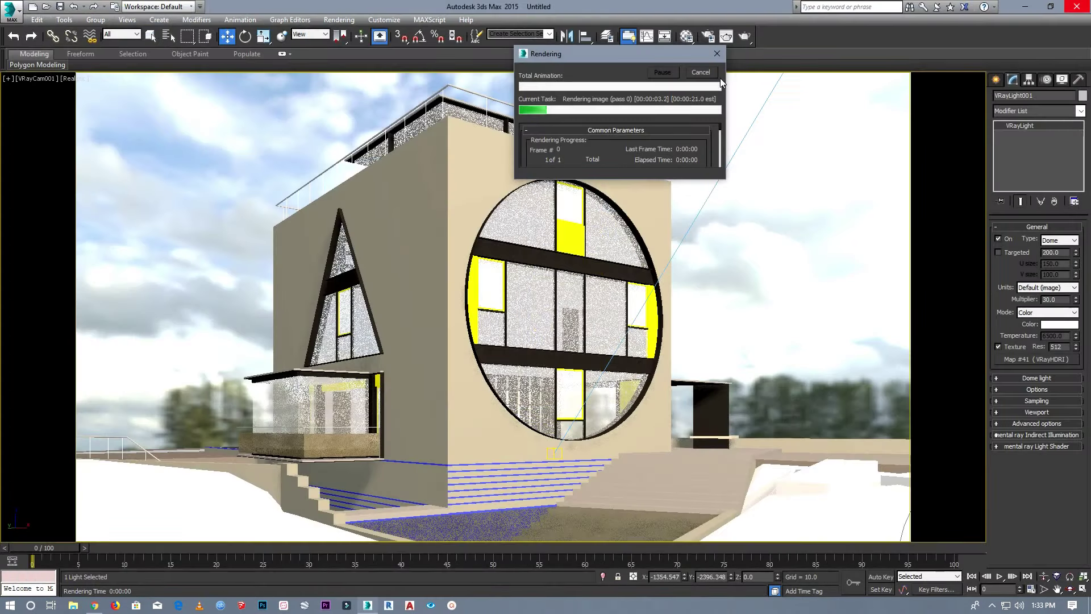
pyautogui.click(705, 72)
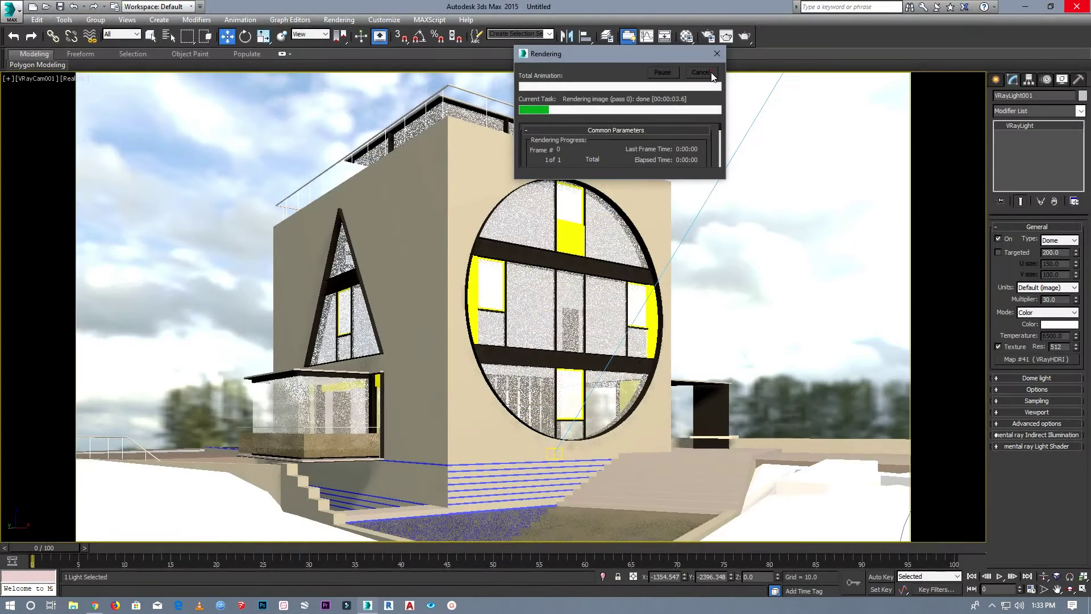
# Return to the perspective view looking down over the scene and select the Hierba ground plane.
pyautogui.click(19, 80)
pyautogui.click(77, 120)
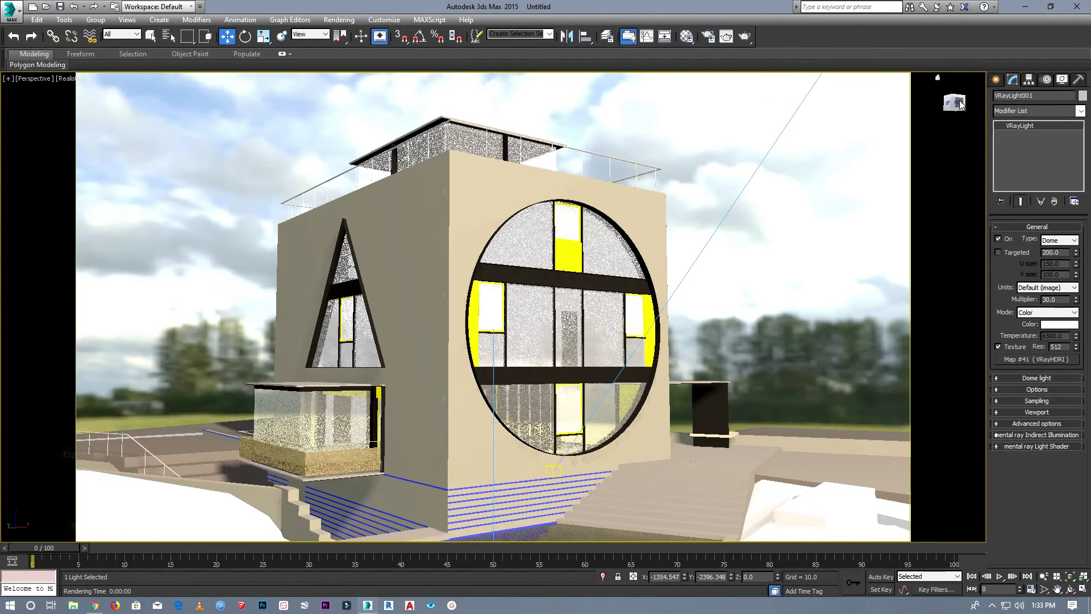
pyautogui.moveTo(959, 103); pyautogui.dragTo(939, 145)
pyautogui.scroll(-5, 436, 315)
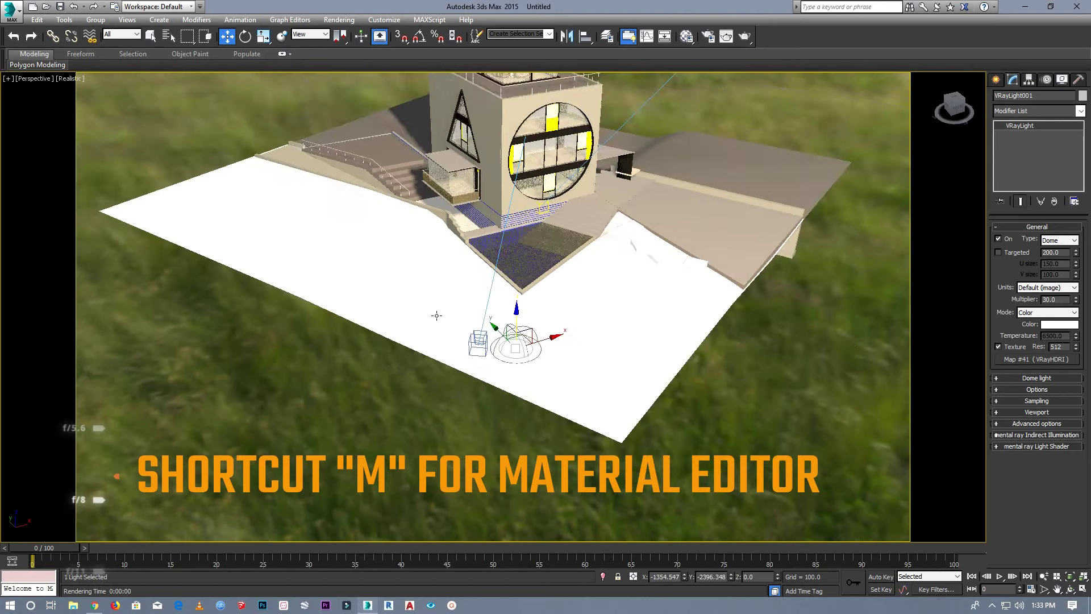
pyautogui.click(436, 312)
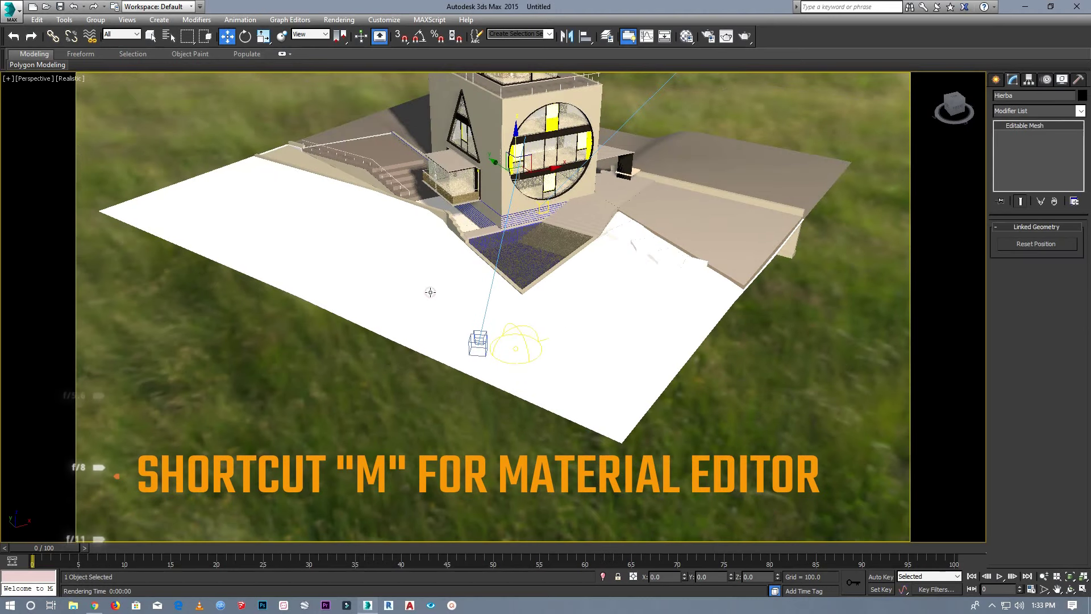
pyautogui.click(660, 313)
# Turn the second Material Editor slot, 02 - Default, into a VRayMtl.
pyautogui.press('m')
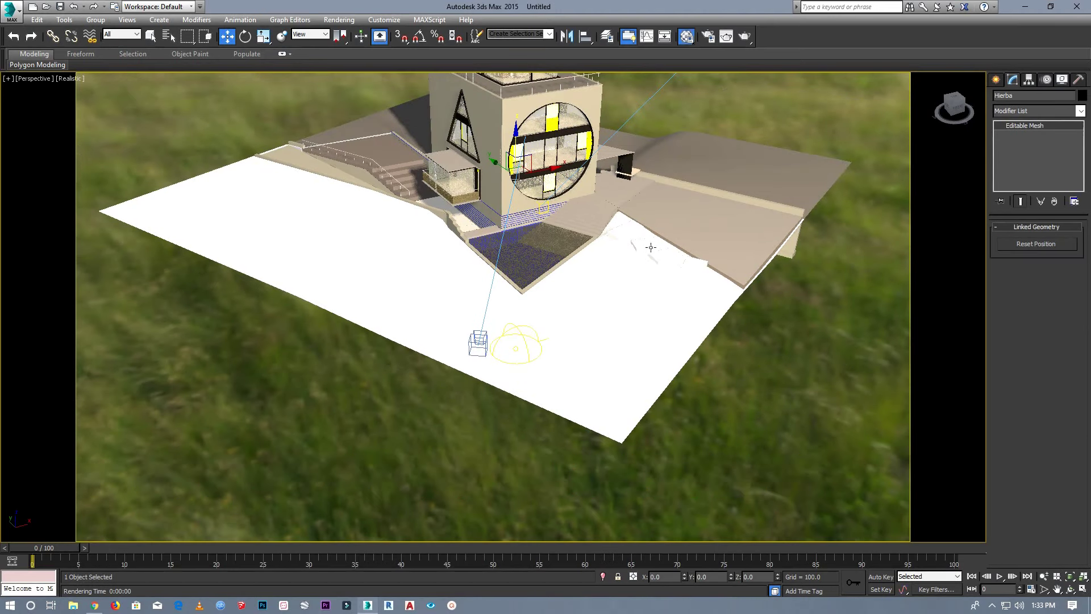
pyautogui.moveTo(478, 58); pyautogui.dragTo(283, 74)
pyautogui.click(323, 127)
pyautogui.click(411, 247)
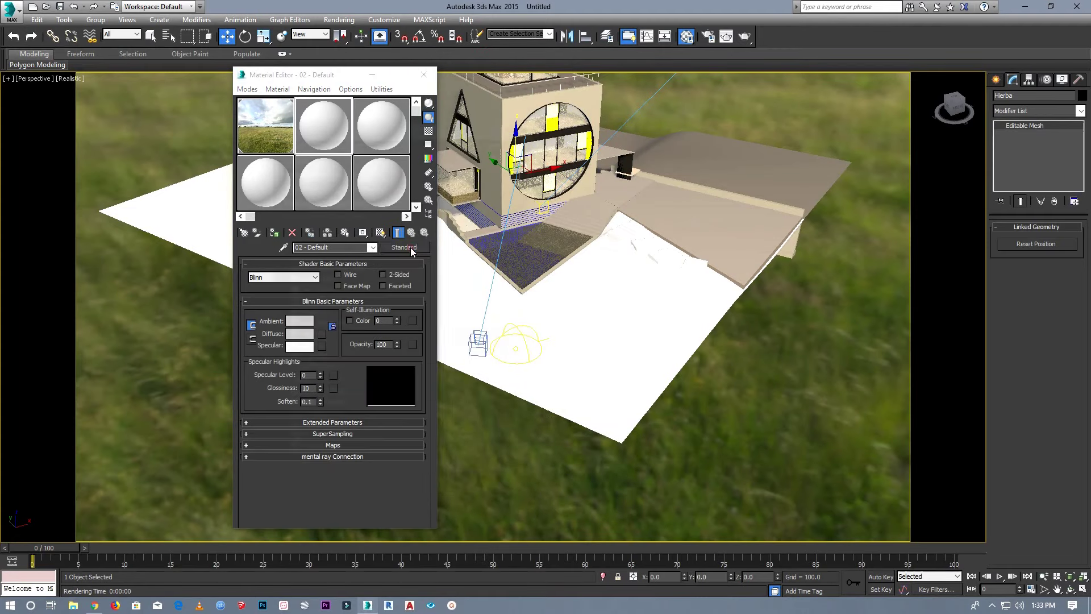
pyautogui.scroll(-3, 337, 396)
pyautogui.scroll(-2, 335, 392)
pyautogui.scroll(-2, 333, 386)
pyautogui.doubleClick(314, 305)
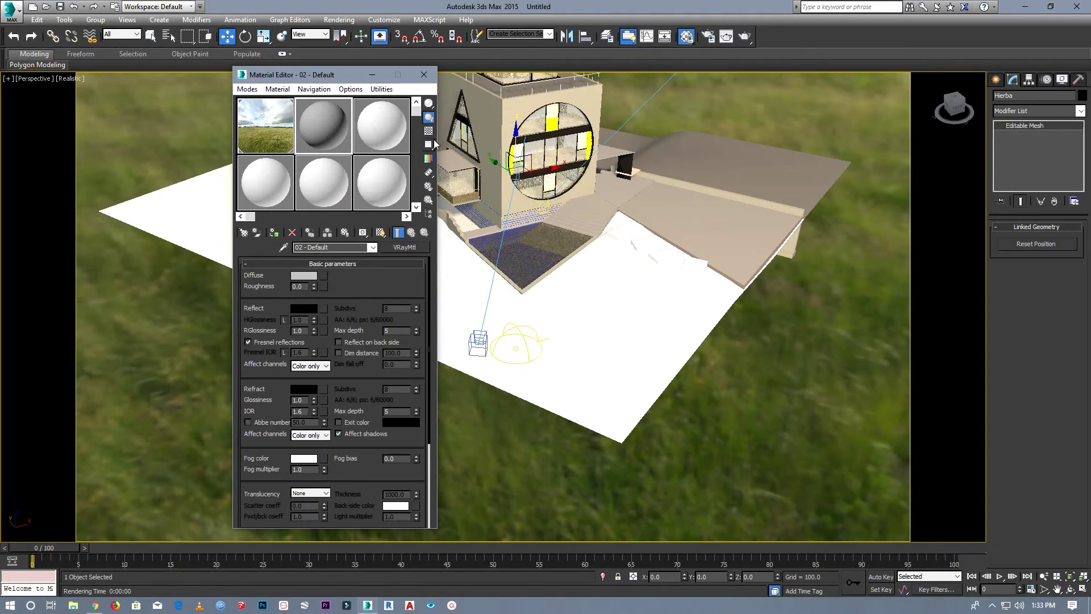
# Show the checkered preview background and expand the material's Maps rollout.
pyautogui.click(430, 131)
pyautogui.scroll(-4, 428, 313)
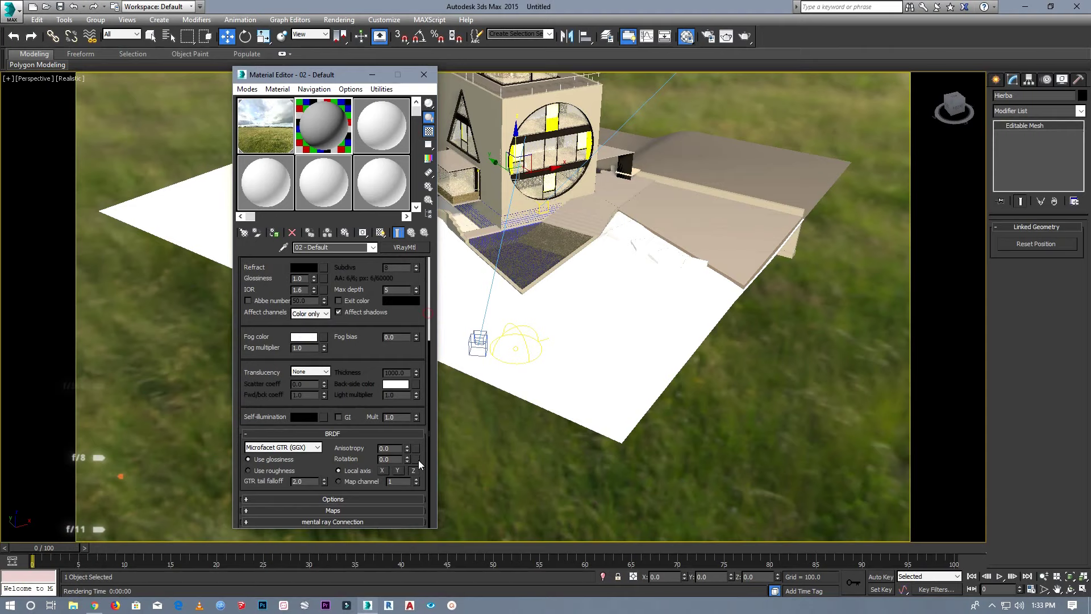
pyautogui.click(350, 510)
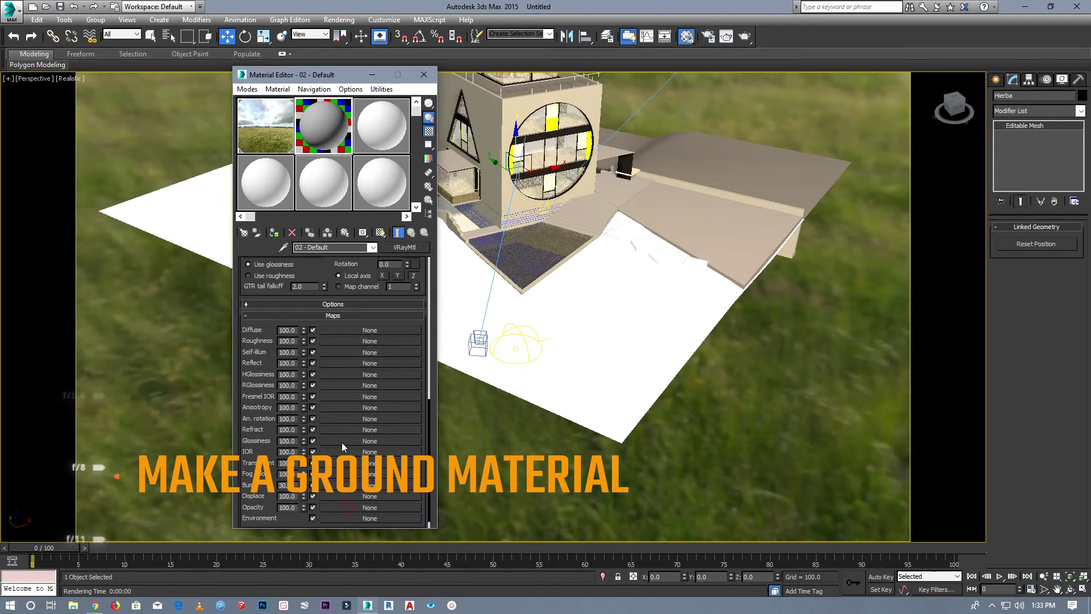
pyautogui.click(73, 605)
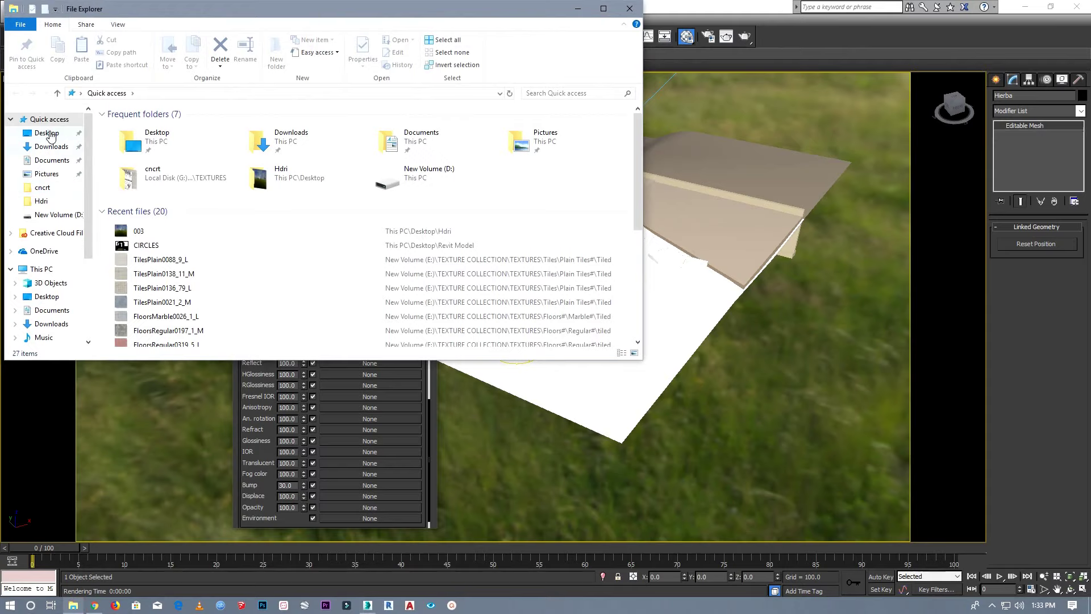
# Show Desktop > textures as extra large icons and drag Grass0007_2_M.jpg into 3ds Max.
pyautogui.click(50, 134)
pyautogui.click(604, 8)
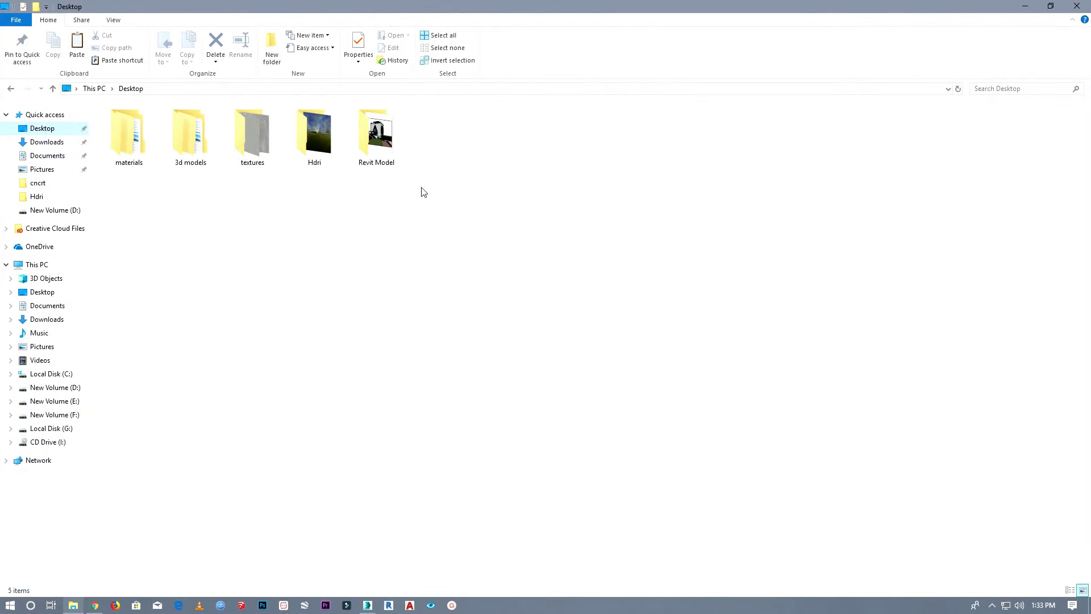
pyautogui.doubleClick(256, 153)
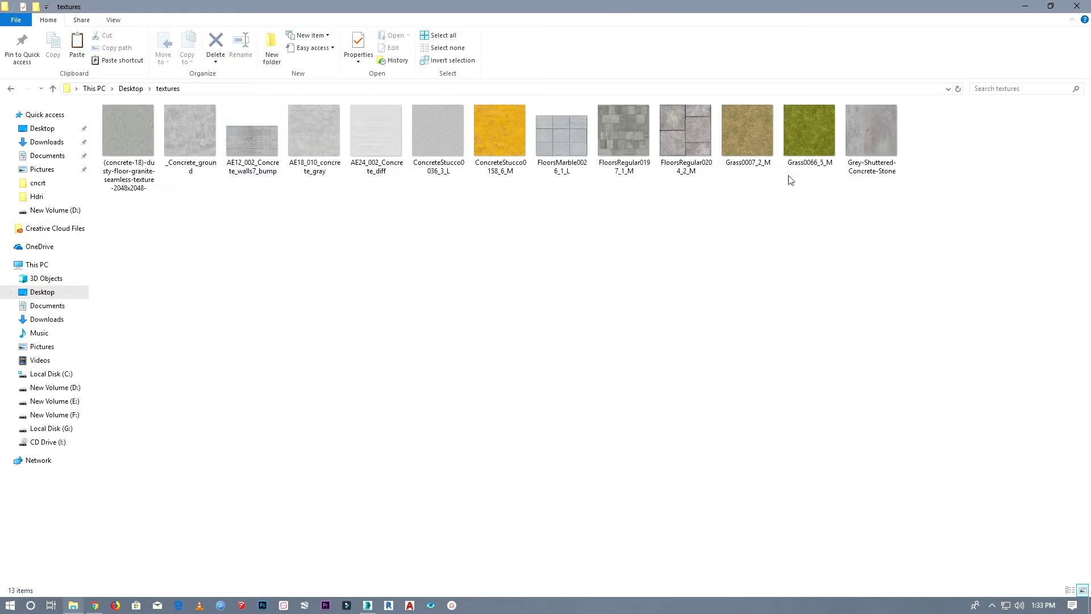
pyautogui.click(750, 149)
pyautogui.rightClick(694, 222)
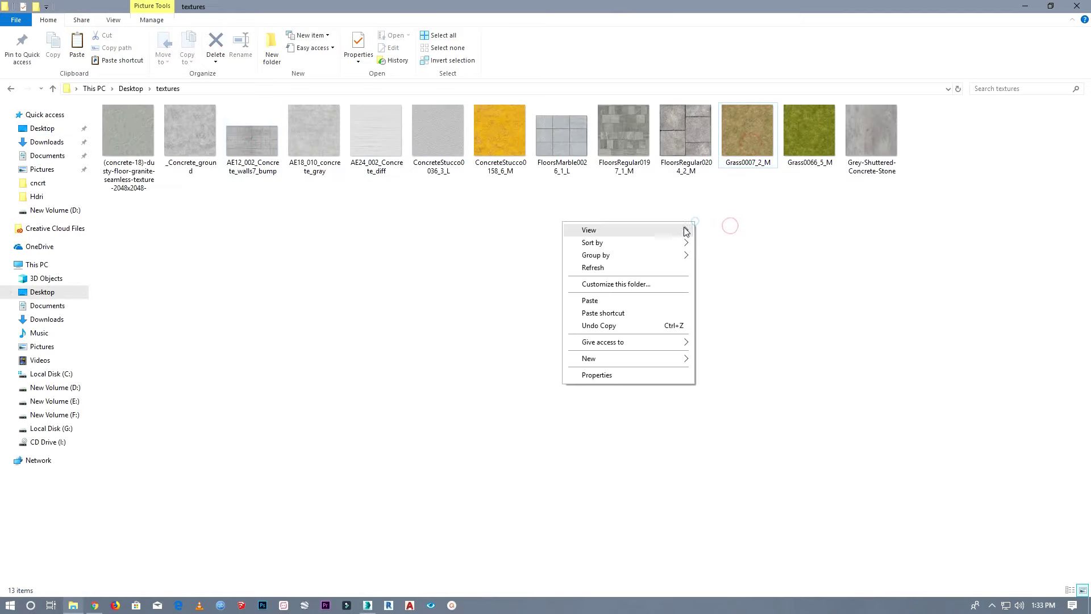
pyautogui.click(727, 229)
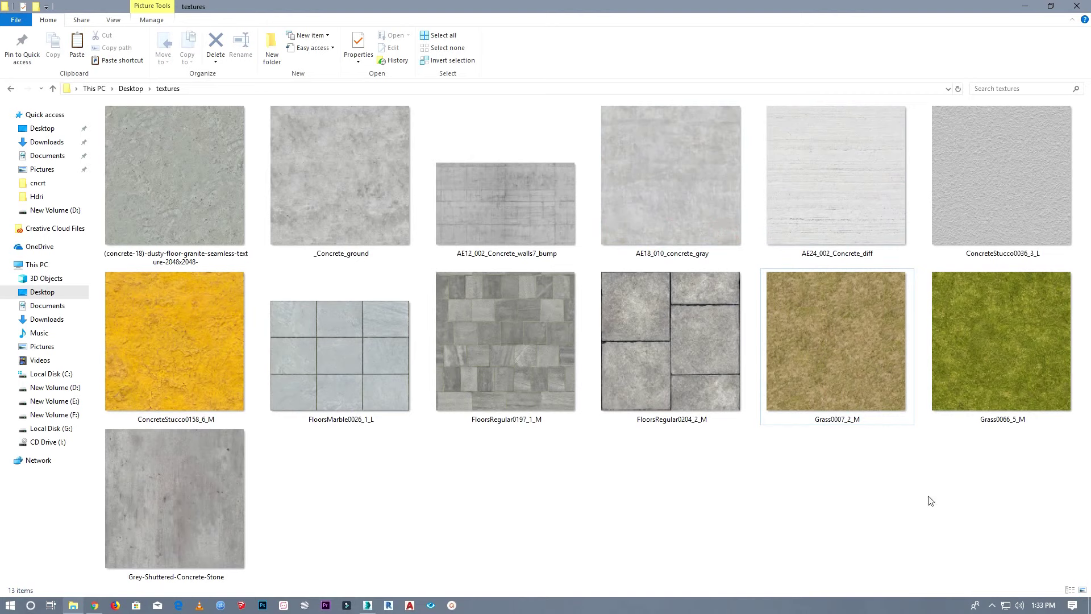
pyautogui.moveTo(831, 374)
pyautogui.mouseDown()
pyautogui.moveTo(372, 607)
pyautogui.moveTo(420, 391)
pyautogui.mouseUp()
# Load Grass0007_2_M.jpg as the Diffuse map and open a magnified material preview.
pyautogui.moveTo(383, 331); pyautogui.dragTo(383, 331)
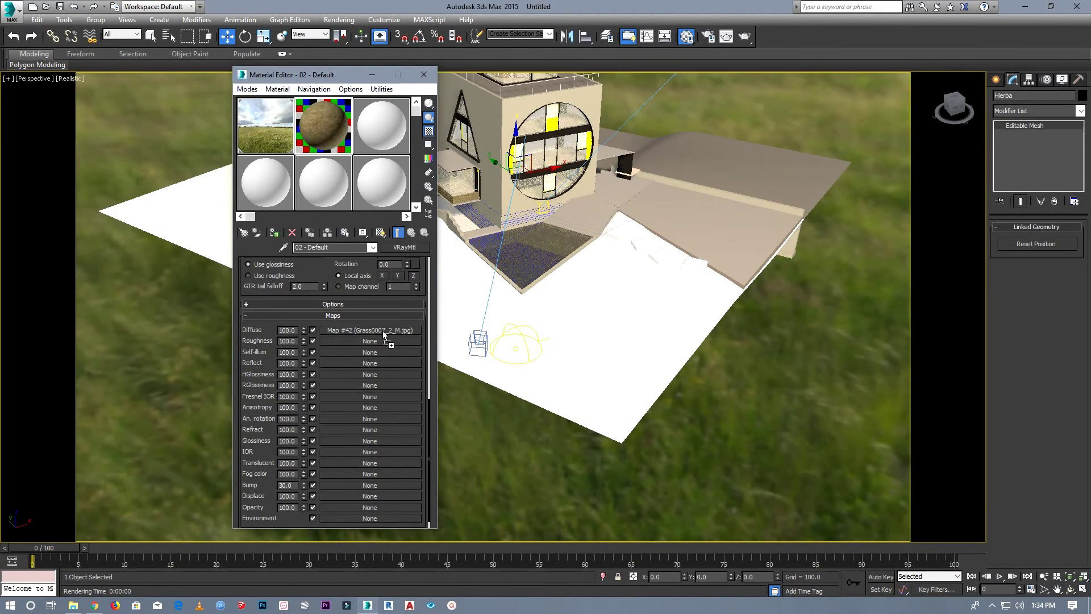
pyautogui.doubleClick(322, 122)
pyautogui.moveTo(215, 81)
pyautogui.mouseDown()
pyautogui.moveTo(502, 118)
pyautogui.moveTo(918, 110)
pyautogui.mouseUp()
# Apply the grass material to the Hierba ground plane and display its texture in the viewport.
pyautogui.moveTo(326, 131); pyautogui.dragTo(550, 351)
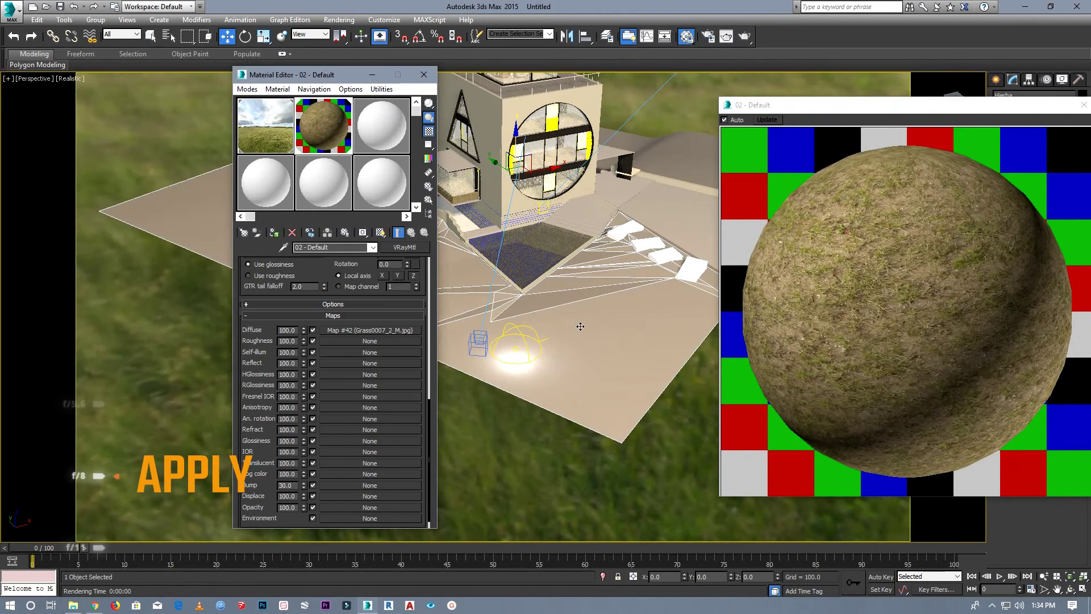
pyautogui.scroll(5, 550, 351)
pyautogui.click(380, 232)
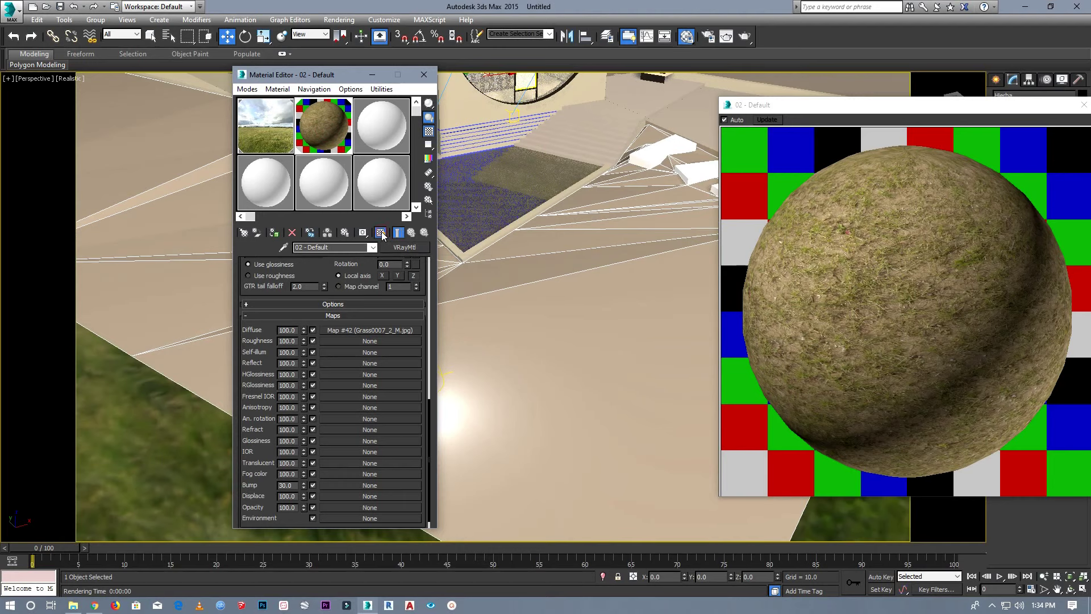
pyautogui.scroll(3, 550, 385)
pyautogui.scroll(-5, 549, 385)
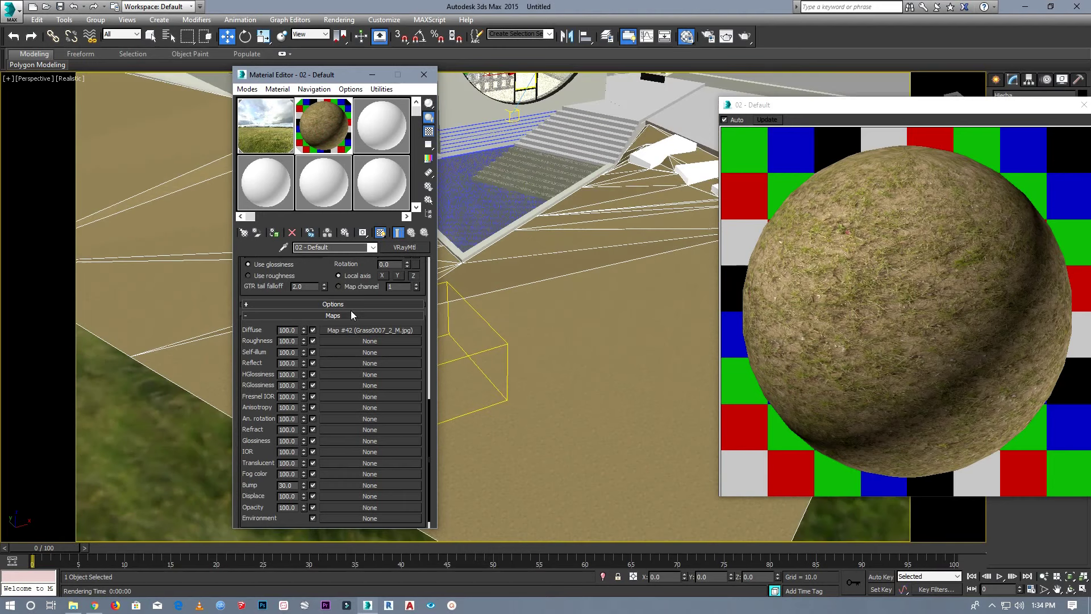
pyautogui.click(367, 329)
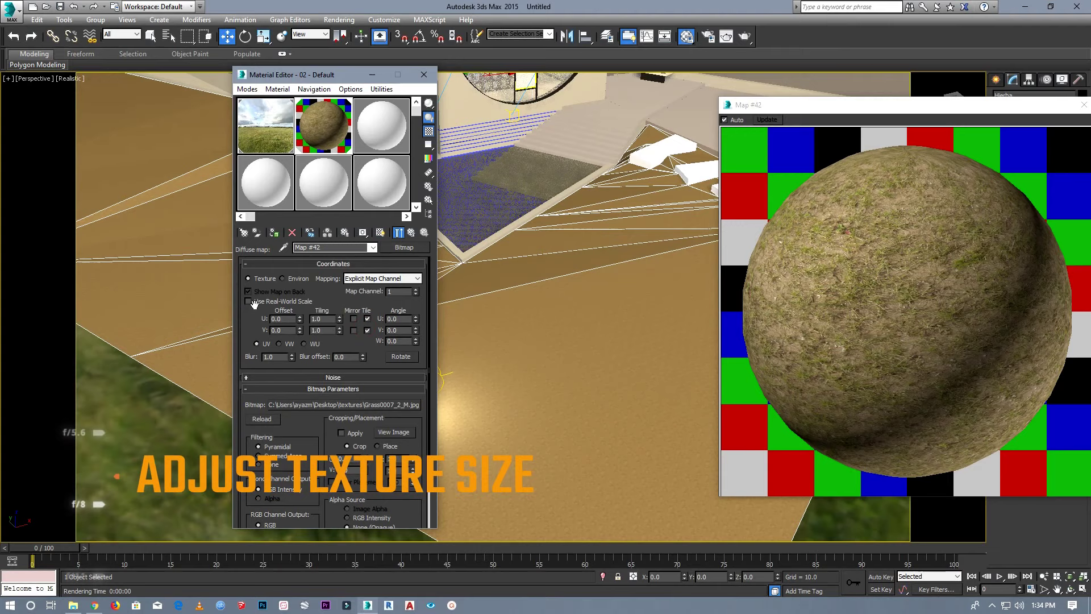
# Give Map #42 real-world scale with a 30 × 30 size.
pyautogui.click(247, 301)
pyautogui.moveTo(324, 318); pyautogui.dragTo(298, 318)
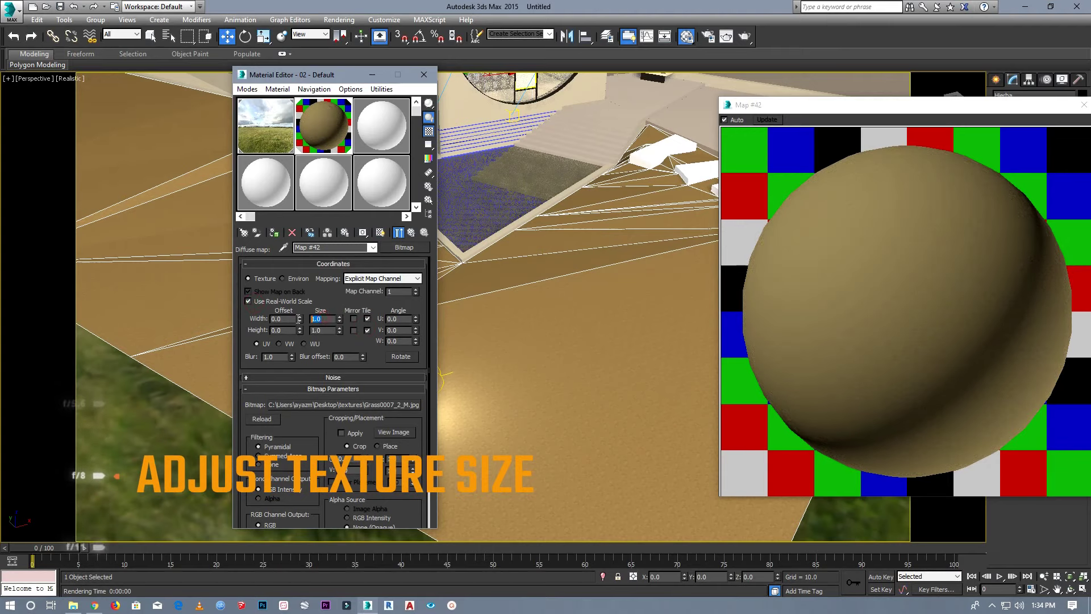
pyautogui.write('30')
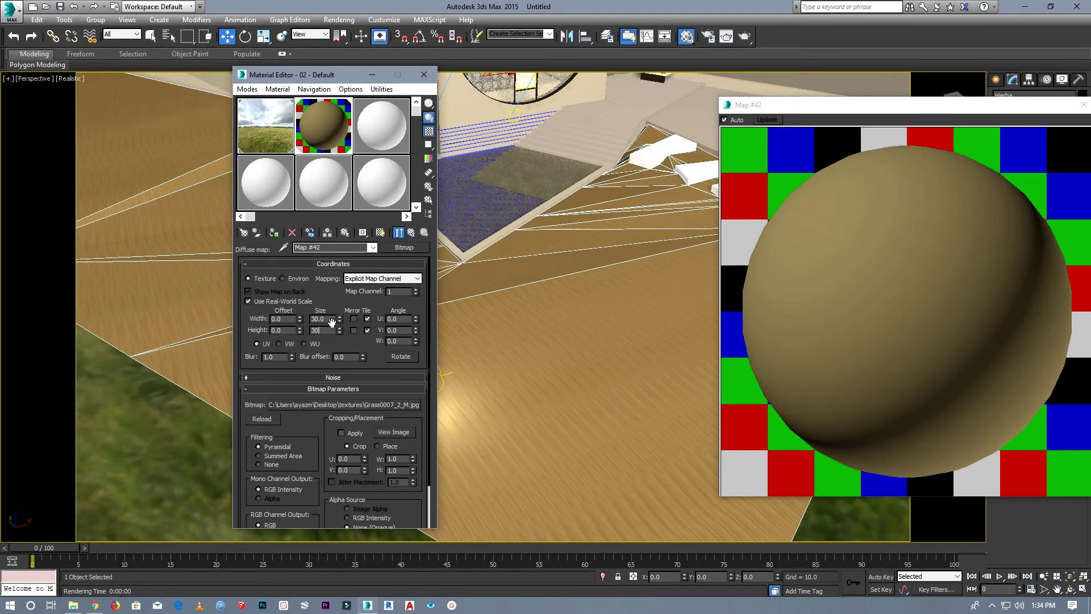
pyautogui.press('Return')
# Apply the grass material to the Cultivo ground object as well.
pyautogui.scroll(-4, 584, 344)
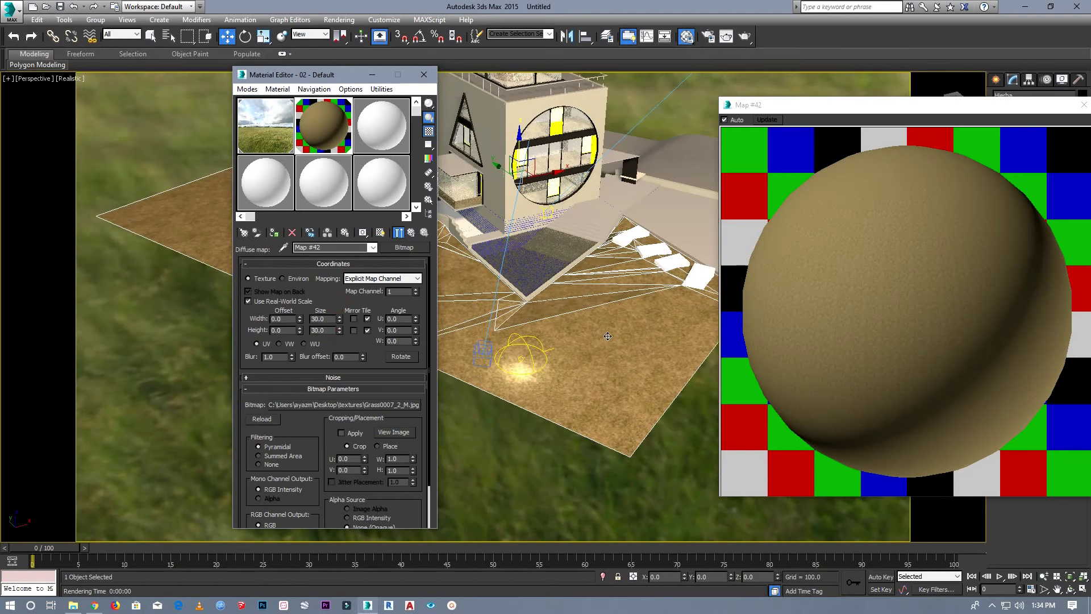
pyautogui.scroll(-3, 563, 337)
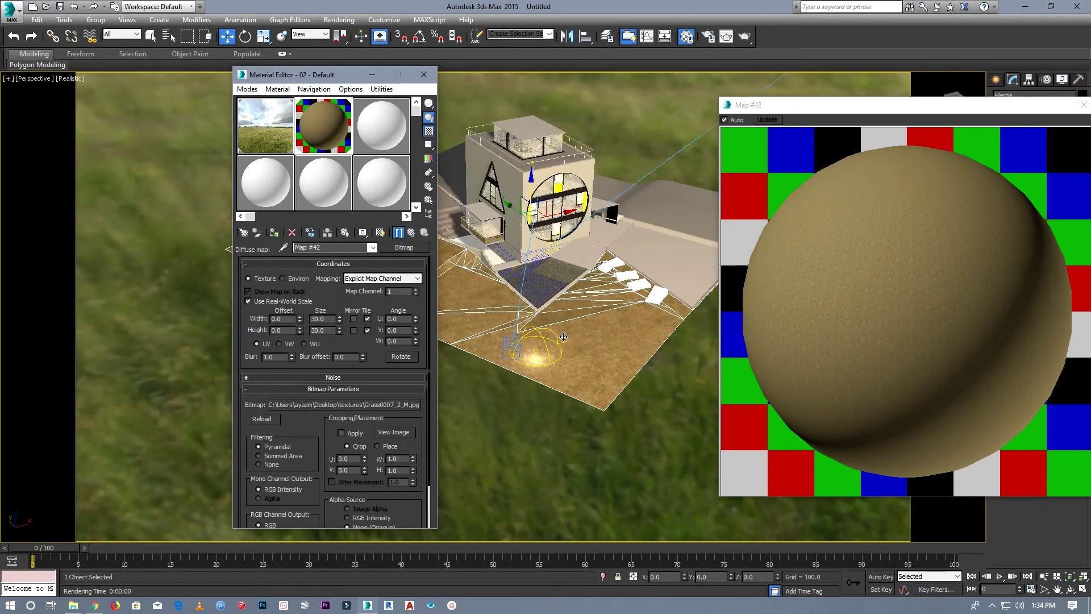
pyautogui.keyDown('alt'); pyautogui.moveTo(655, 223); pyautogui.dragTo(606, 423, button='middle'); pyautogui.keyUp('alt')
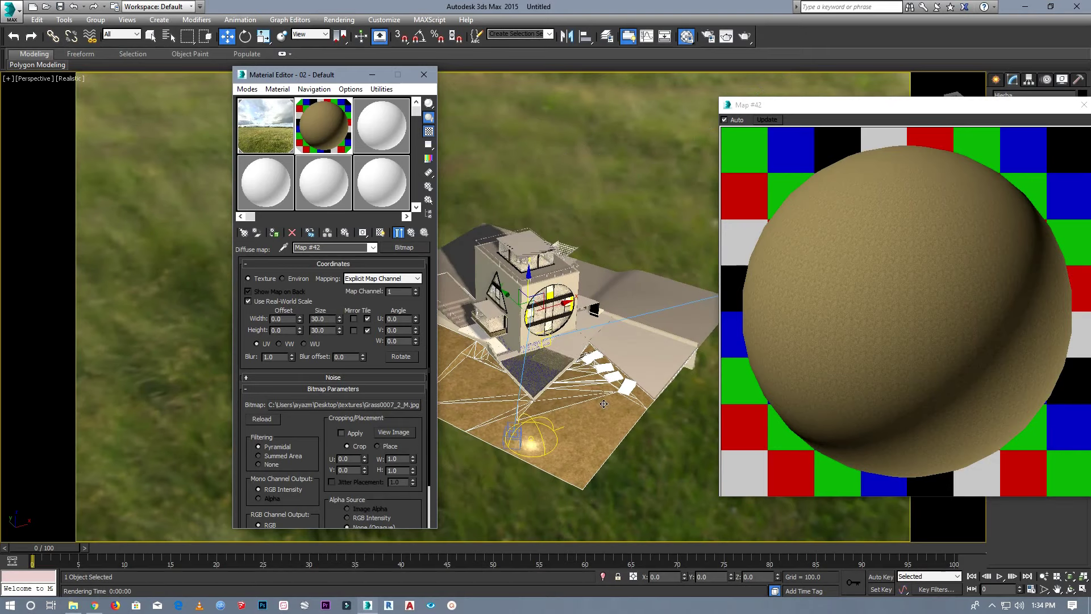
pyautogui.scroll(-2, 579, 345)
pyautogui.scroll(3, 511, 350)
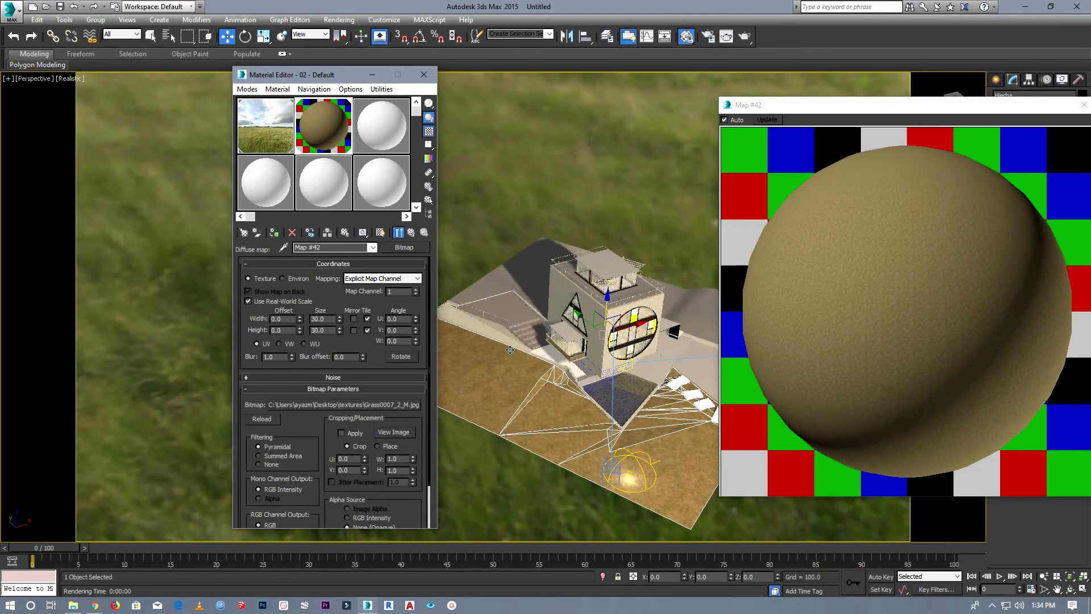
pyautogui.moveTo(523, 264); pyautogui.dragTo(524, 265)
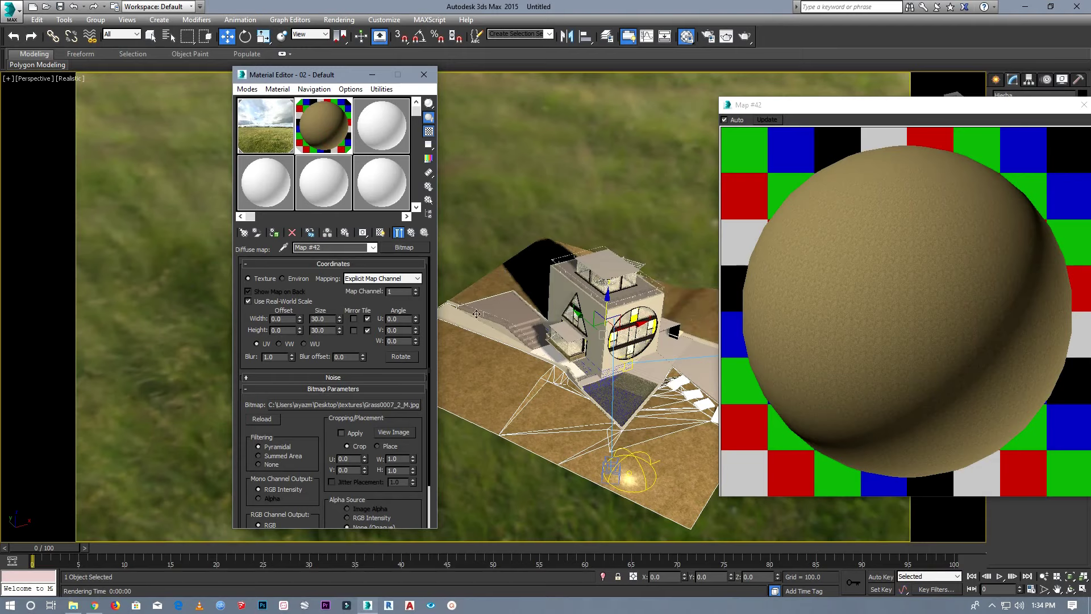
pyautogui.keyDown('alt'); pyautogui.moveTo(610, 316); pyautogui.dragTo(584, 376, button='middle'); pyautogui.keyUp('alt')
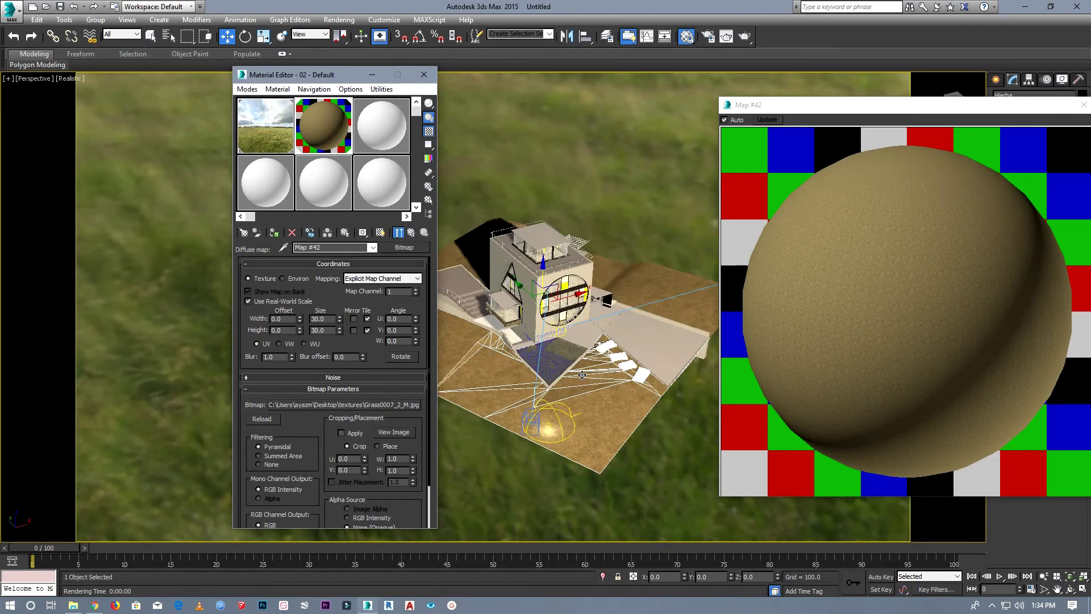
pyautogui.keyDown('alt'); pyautogui.moveTo(582, 374); pyautogui.dragTo(567, 397, button='middle'); pyautogui.keyUp('alt')
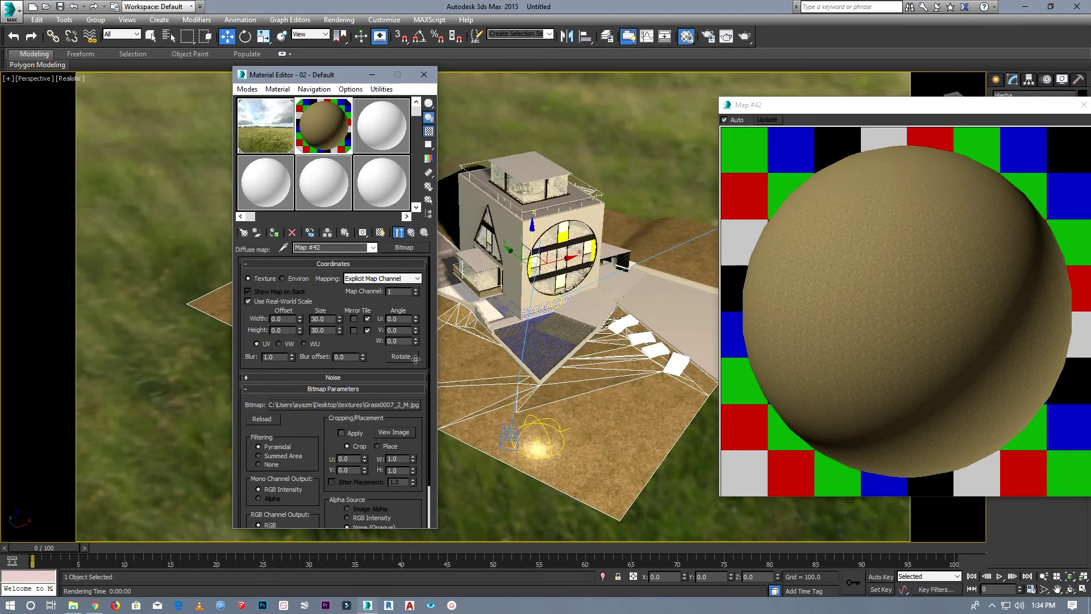
pyautogui.click(372, 248)
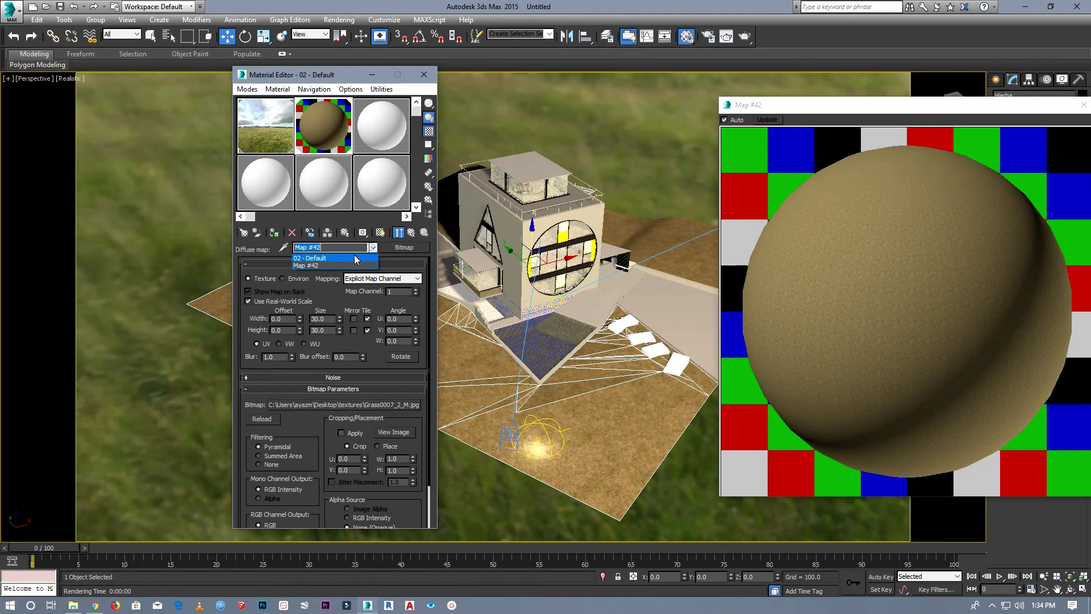
# Copy Map #42 into the Bump slot at 60 and close the Material Editor.
pyautogui.click(349, 258)
pyautogui.moveTo(357, 328); pyautogui.dragTo(336, 483)
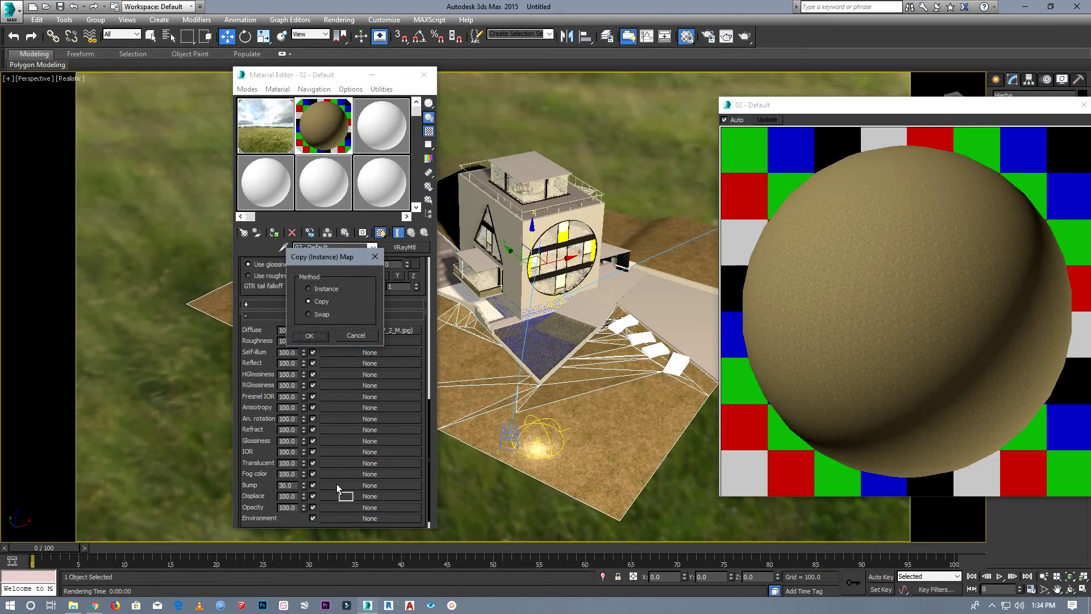
pyautogui.click(316, 290)
pyautogui.click(309, 335)
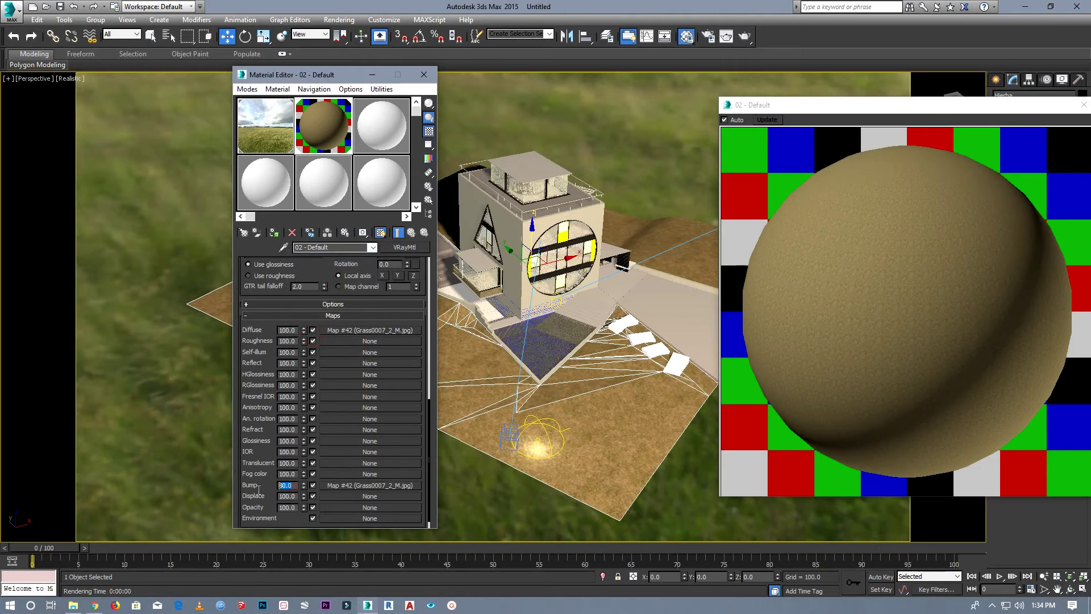
pyautogui.write('0')
pyautogui.click(423, 75)
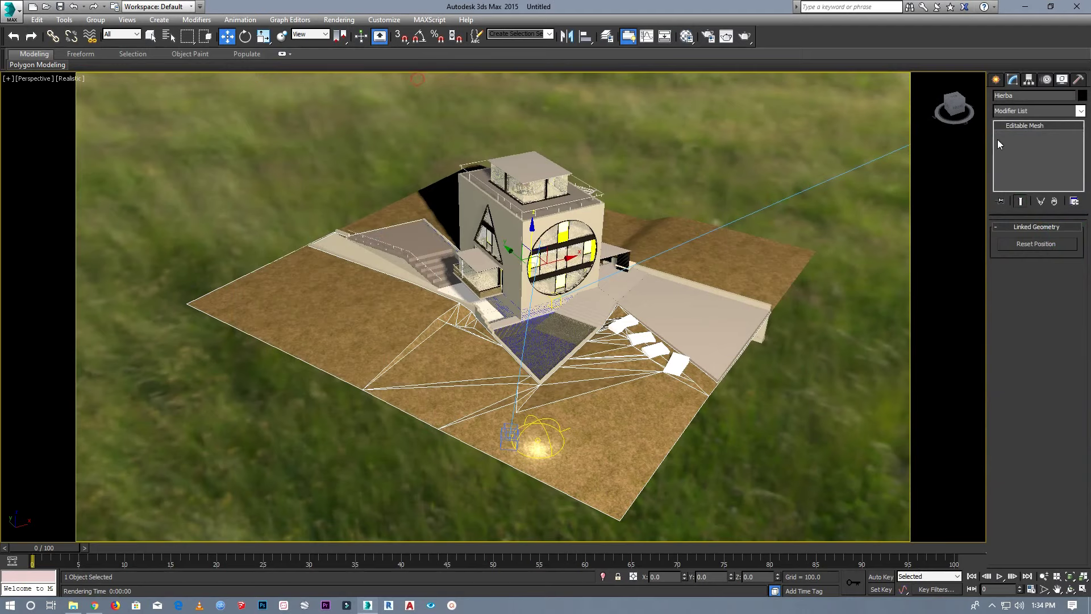
# View the scene through VRayCam001 and run a V-Ray test render from it.
pyautogui.click(43, 81)
pyautogui.click(263, 91)
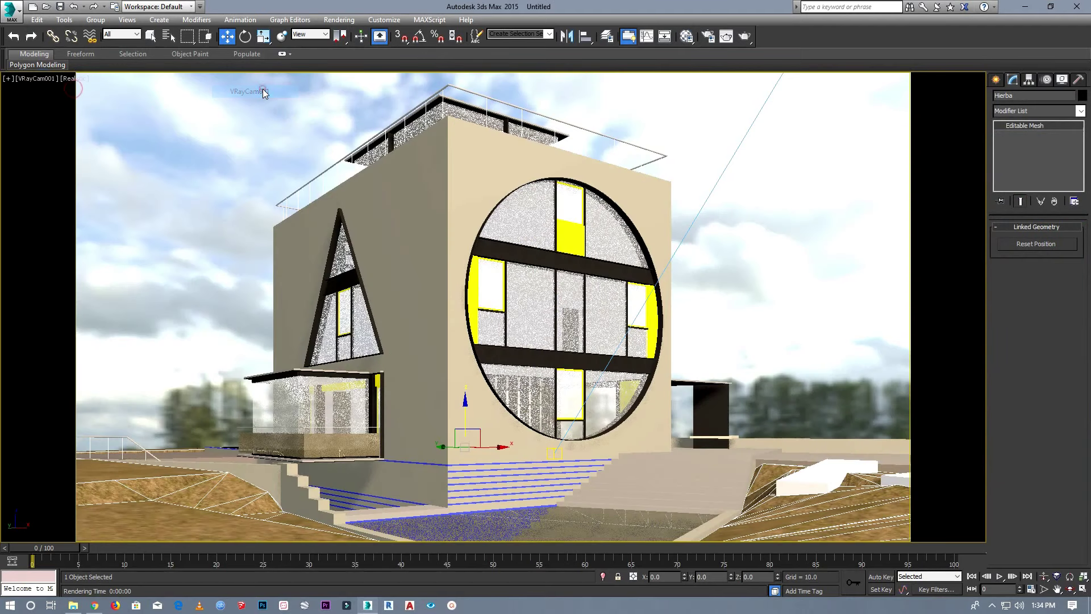
pyautogui.click(338, 20)
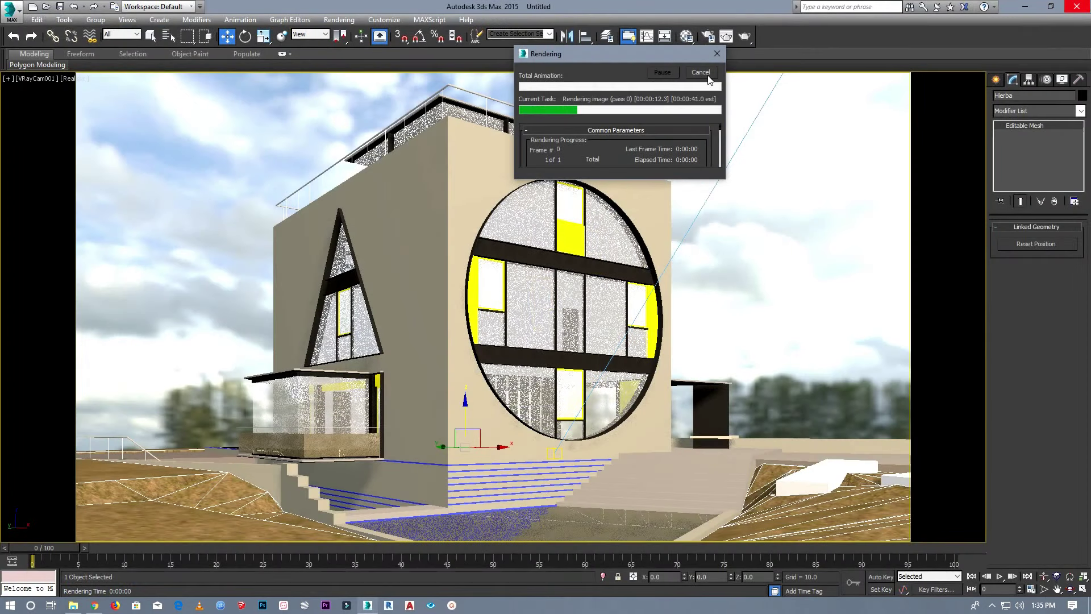
pyautogui.click(708, 74)
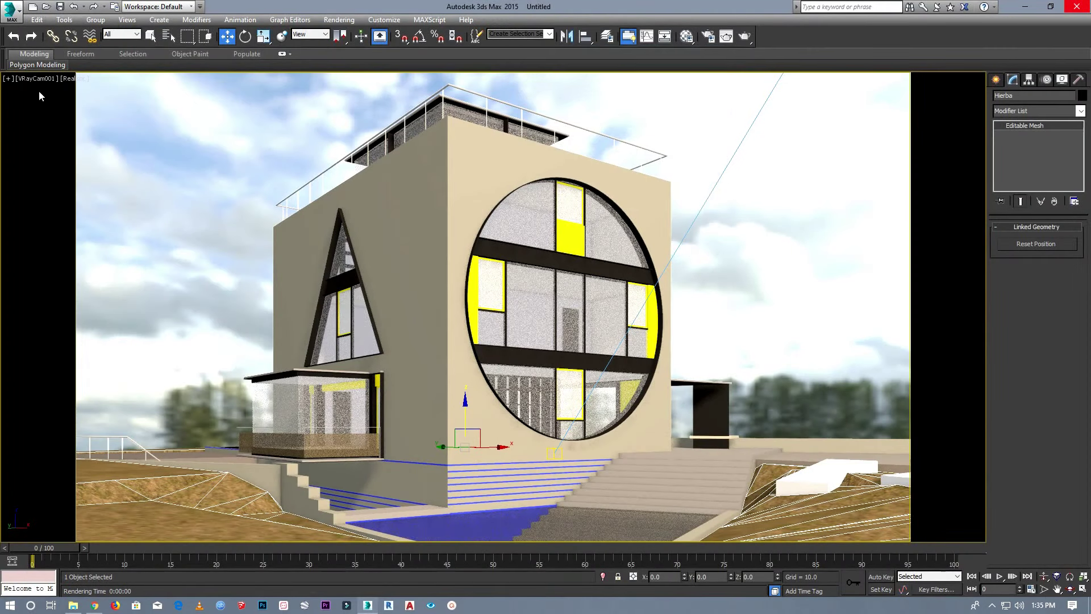
pyautogui.click(39, 79)
# Return to perspective, look down on the house, and select the terrain pieces.
pyautogui.click(63, 117)
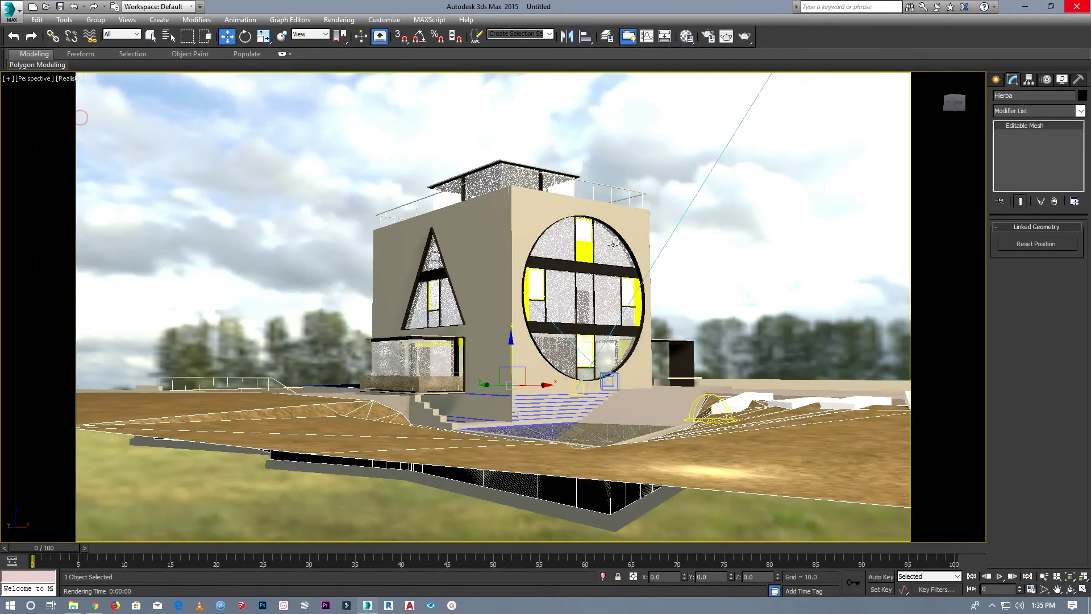
pyautogui.moveTo(956, 118); pyautogui.dragTo(953, 145)
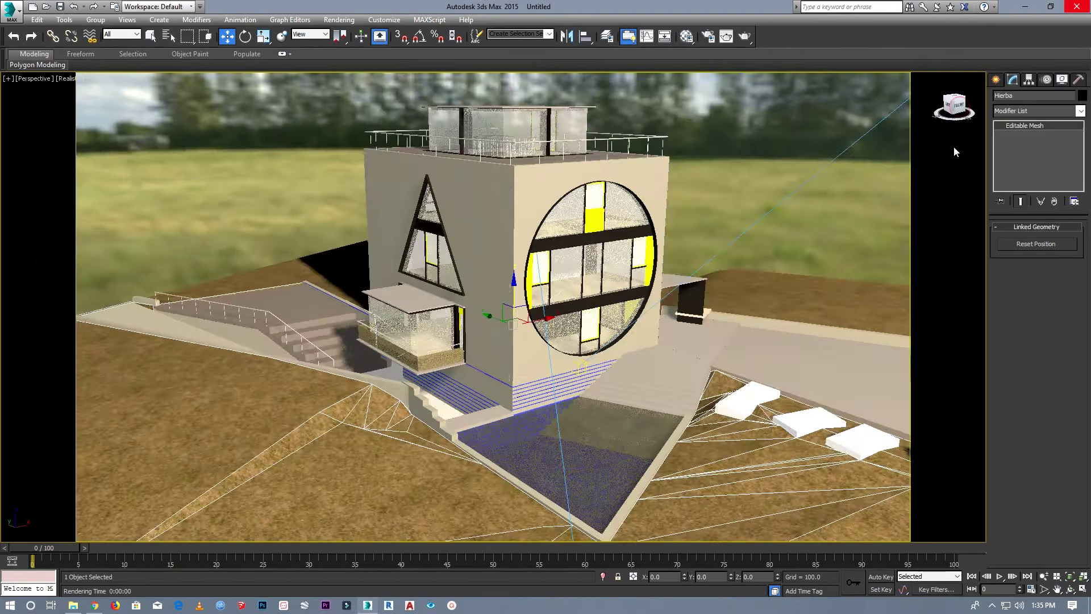
pyautogui.scroll(-5, 347, 341)
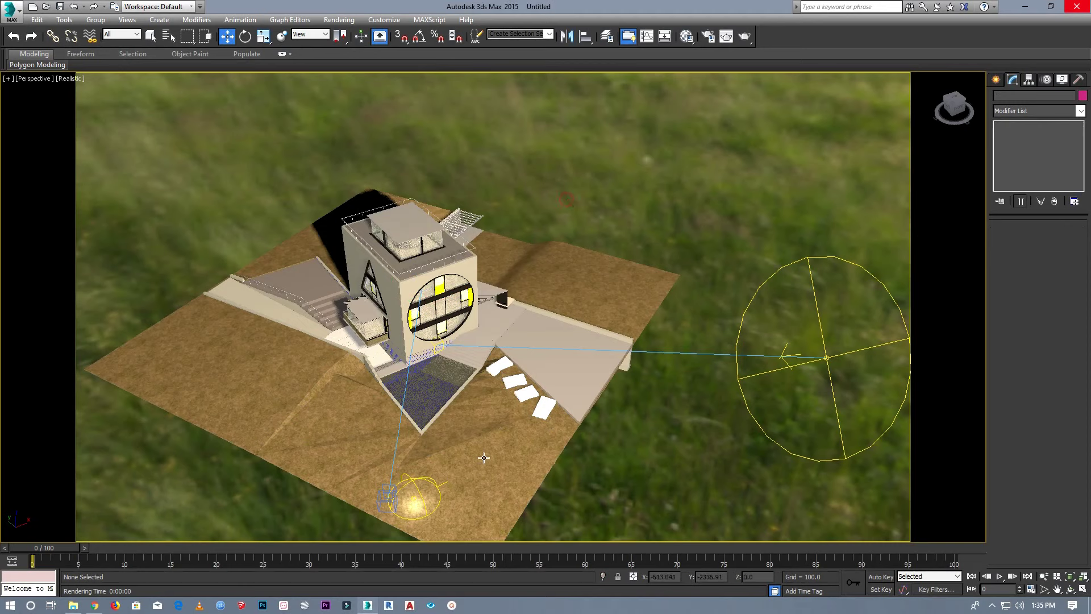
pyautogui.keyDown('ctrl'); pyautogui.click(572, 299); pyautogui.keyUp('ctrl')
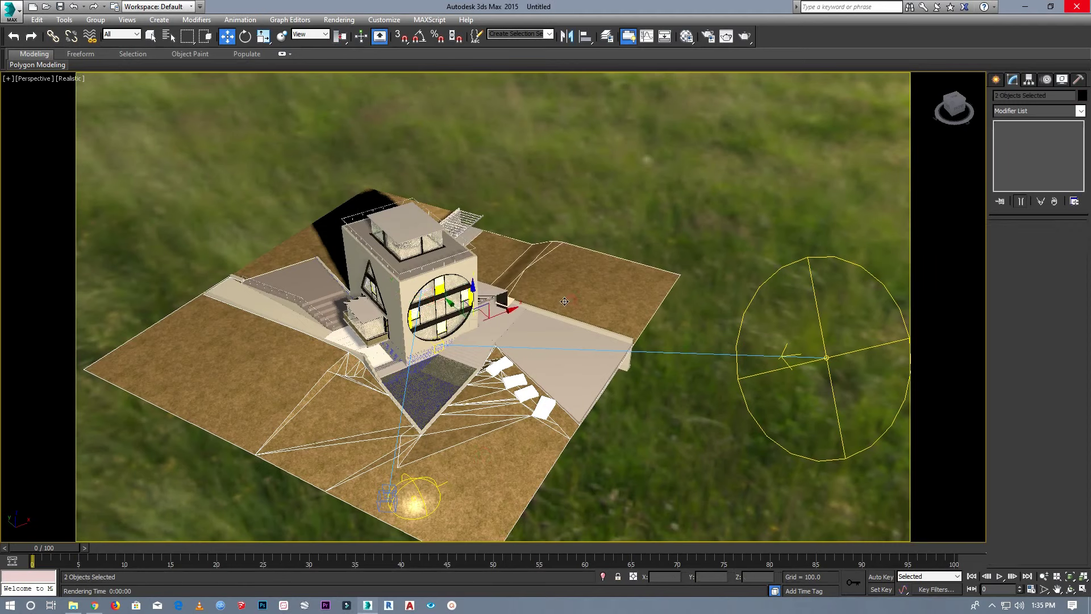
pyautogui.keyDown('ctrl'); pyautogui.click(312, 245); pyautogui.keyUp('ctrl')
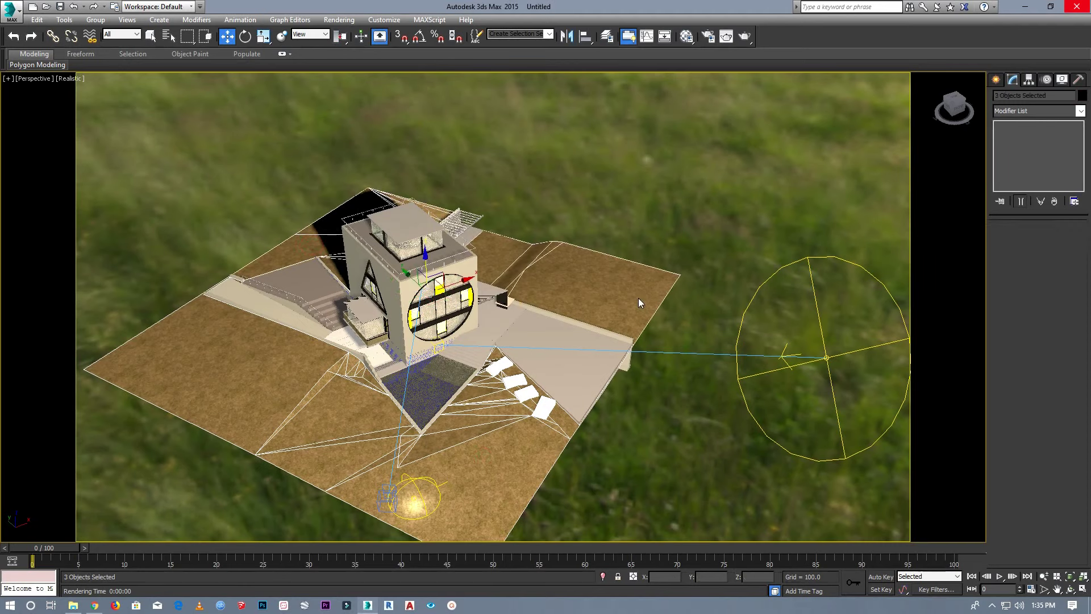
# List the VRay object types in the Create panel.
pyautogui.click(1000, 81)
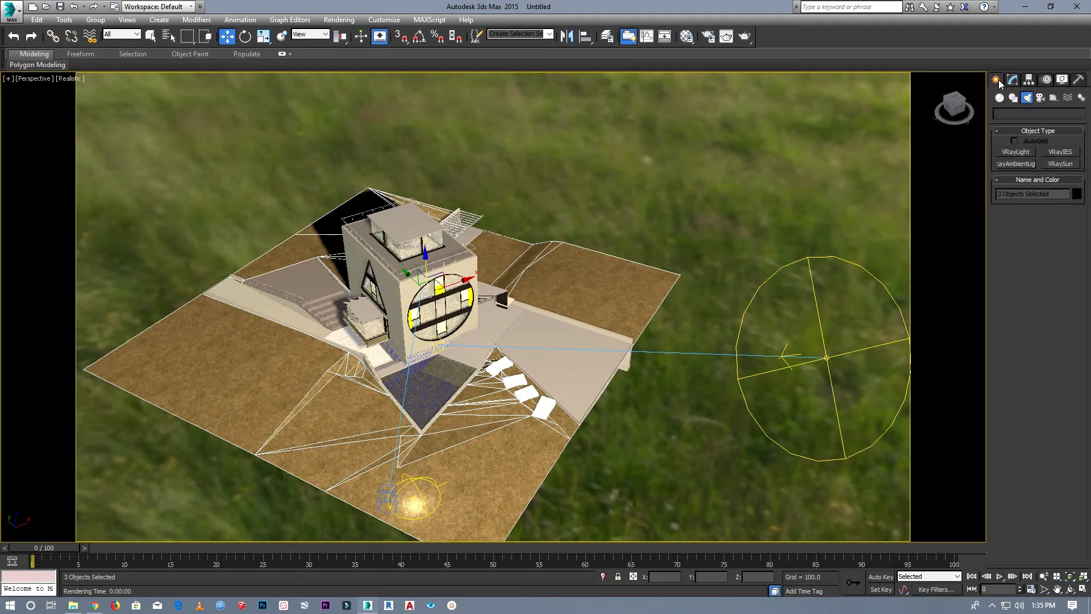
pyautogui.click(1014, 114)
pyautogui.click(1007, 226)
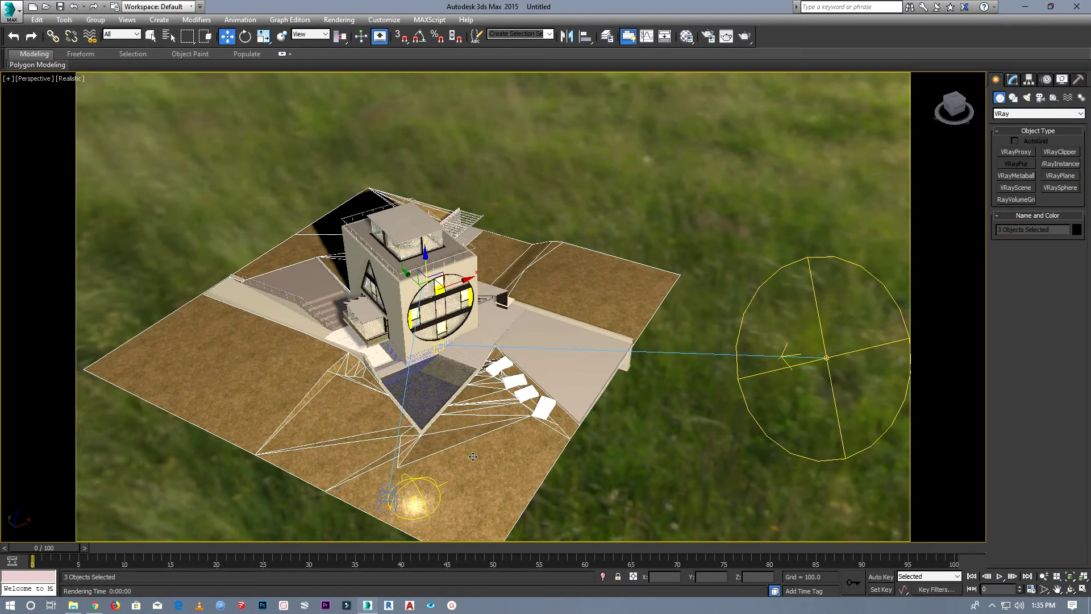
# Rework the ground selection, ending with only the Hierba object selected.
pyautogui.click(656, 220)
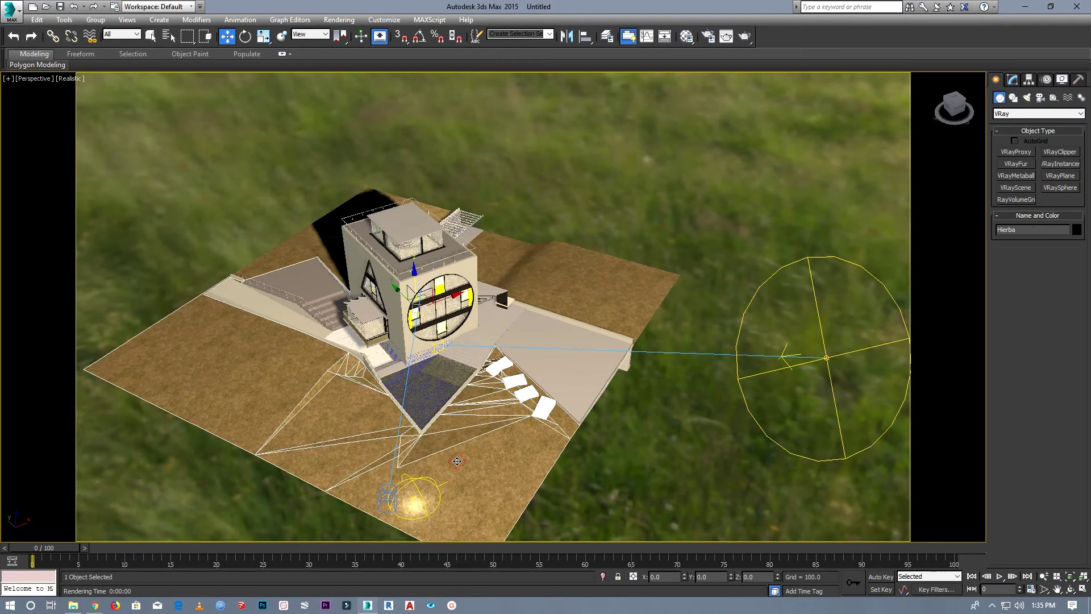
pyautogui.keyDown('ctrl'); pyautogui.click(600, 297); pyautogui.keyUp('ctrl')
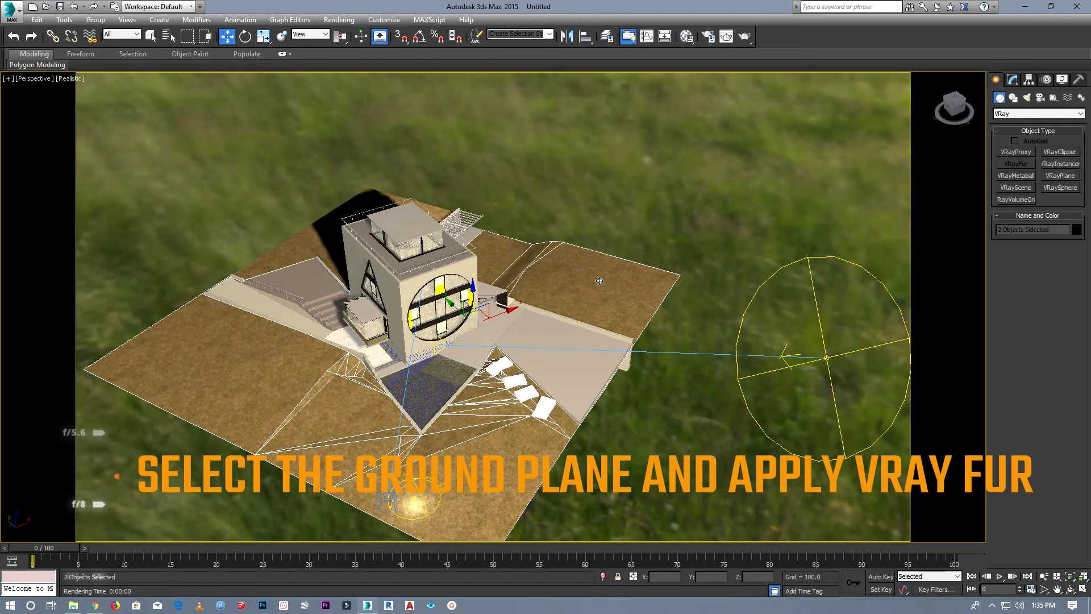
pyautogui.click(293, 228)
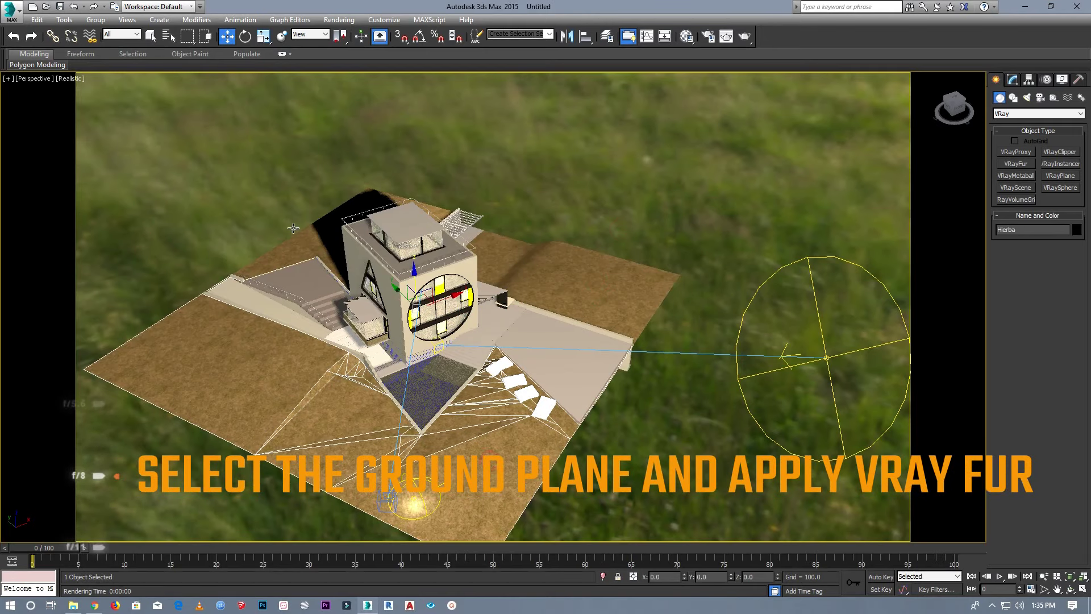
pyautogui.click(309, 246)
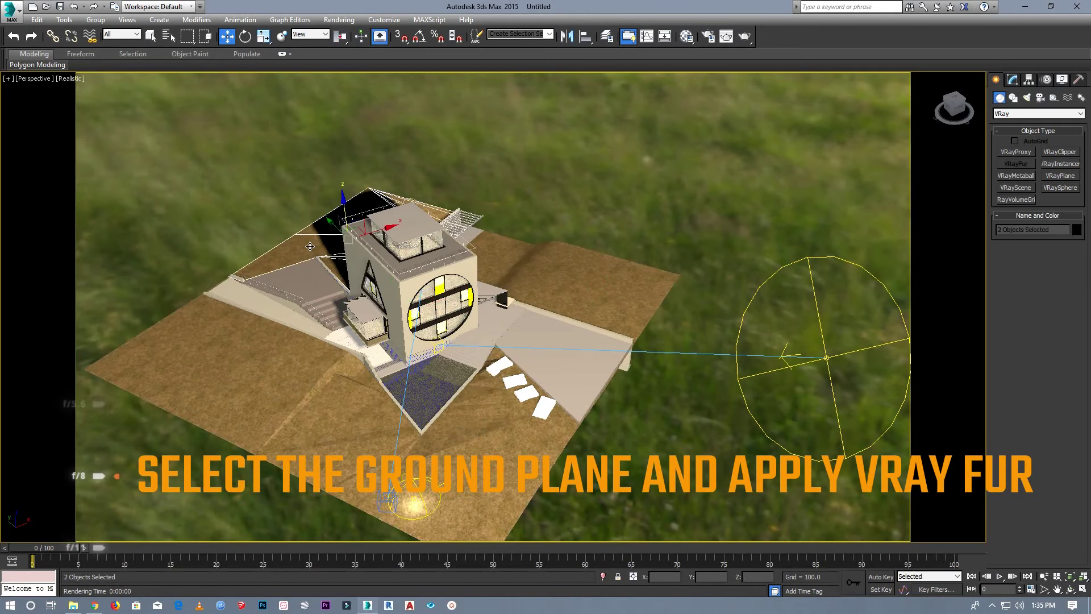
pyautogui.keyDown('ctrl'); pyautogui.click(250, 366); pyautogui.keyUp('ctrl')
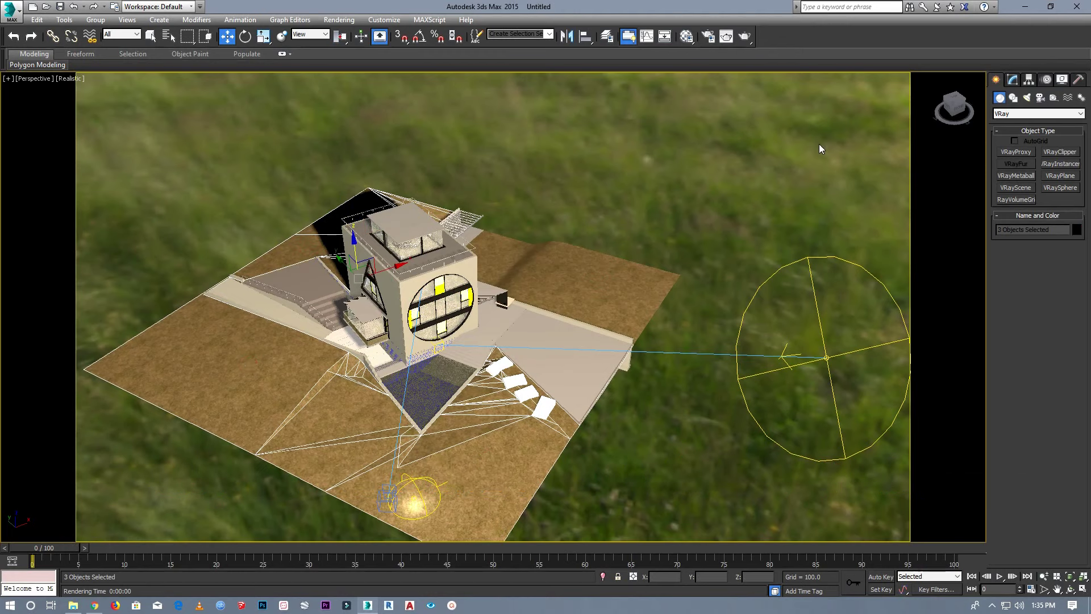
pyautogui.click(807, 137)
# Create VRayFur001 from Hierba, move it onto the front ground, and view through VRayCam001.
pyautogui.click(1005, 164)
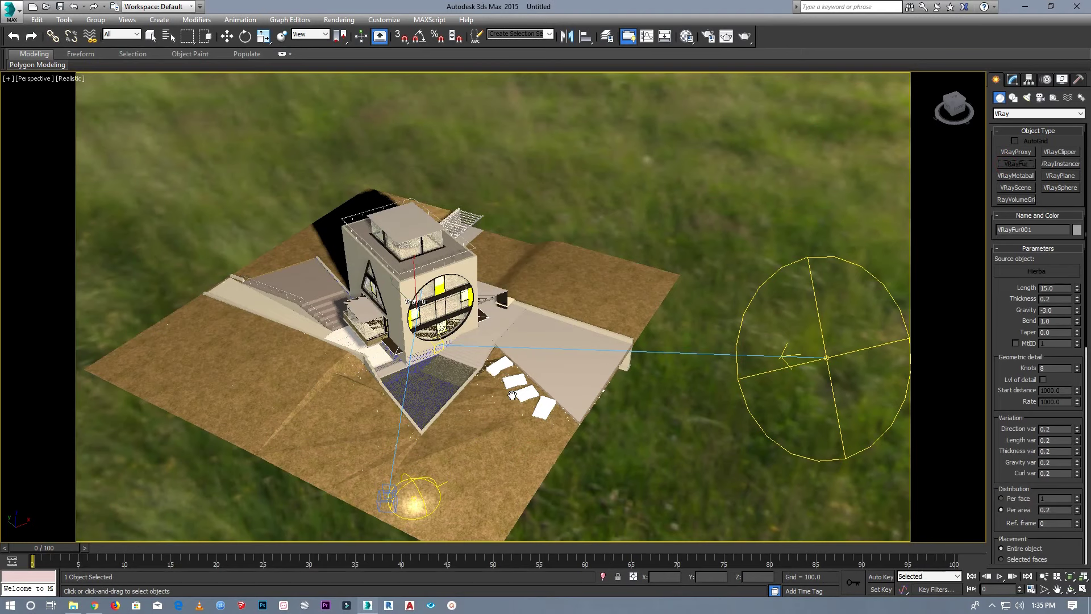
pyautogui.scroll(5, 417, 430)
pyautogui.scroll(-5, 412, 444)
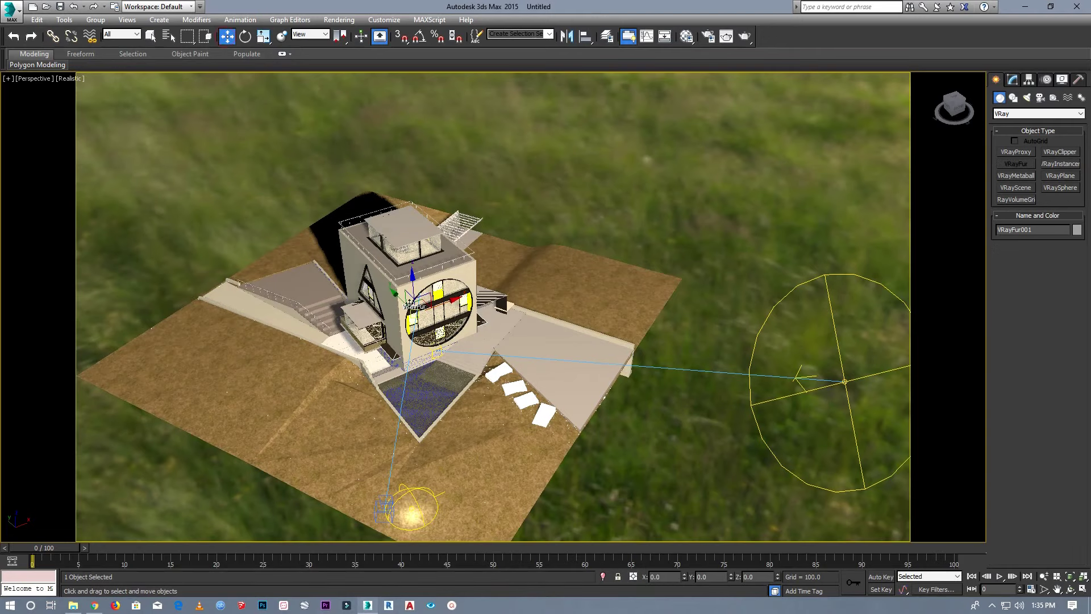
pyautogui.moveTo(400, 298); pyautogui.dragTo(609, 461)
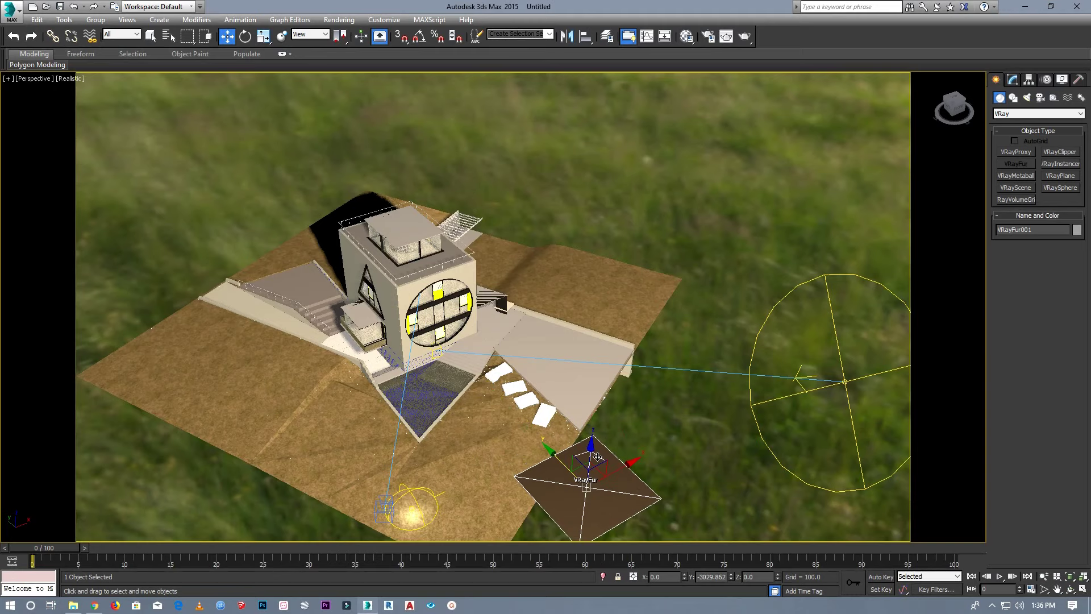
pyautogui.click(574, 209)
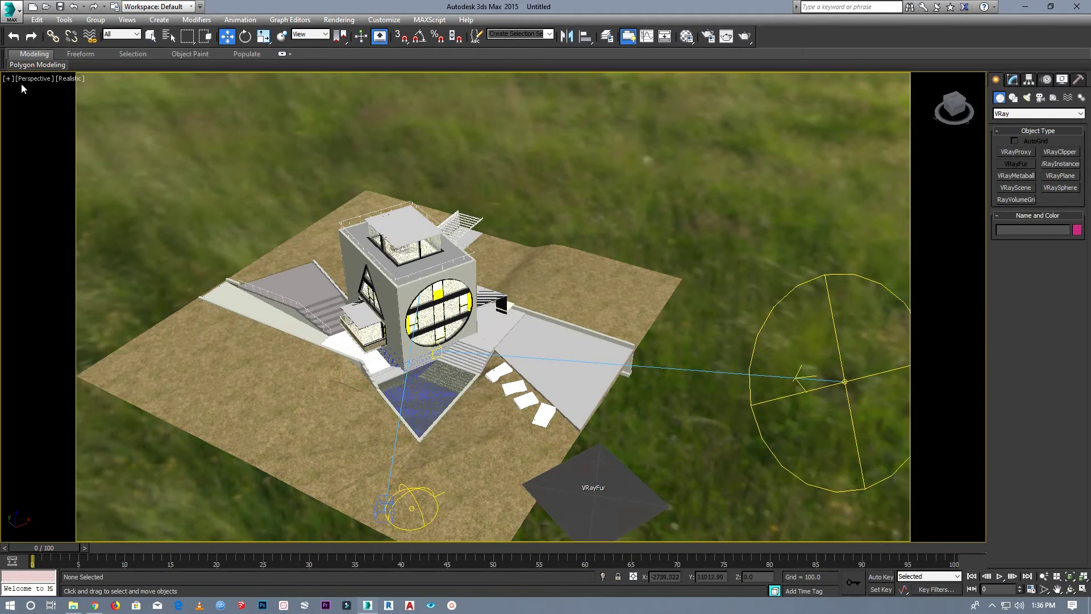
pyautogui.click(31, 78)
pyautogui.click(230, 92)
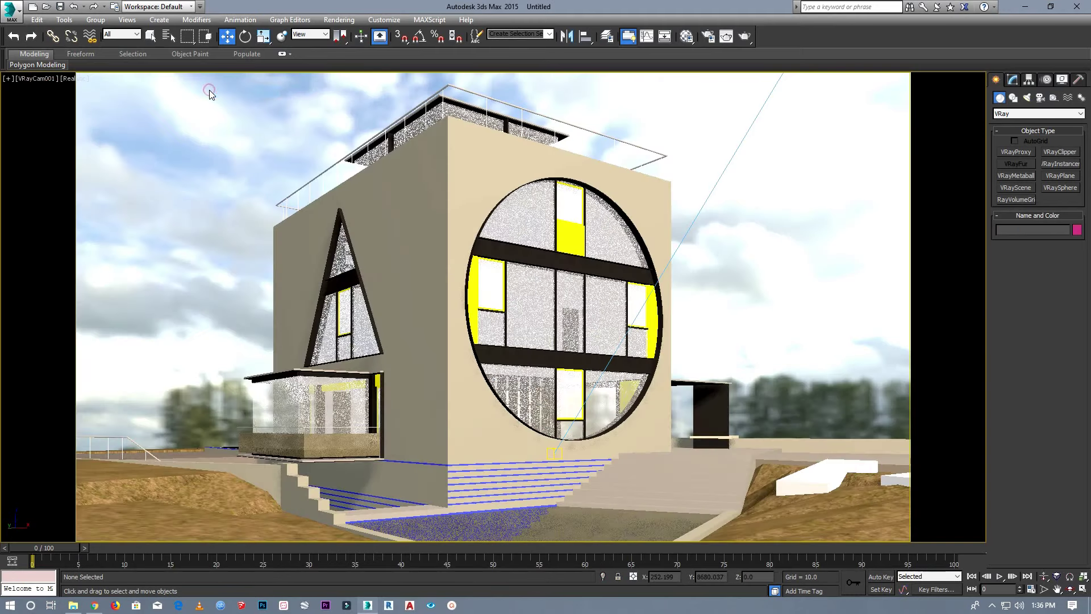
# Region-render the lower-left grass of the VRayCam001 view in the V-Ray frame buffer.
pyautogui.click(339, 20)
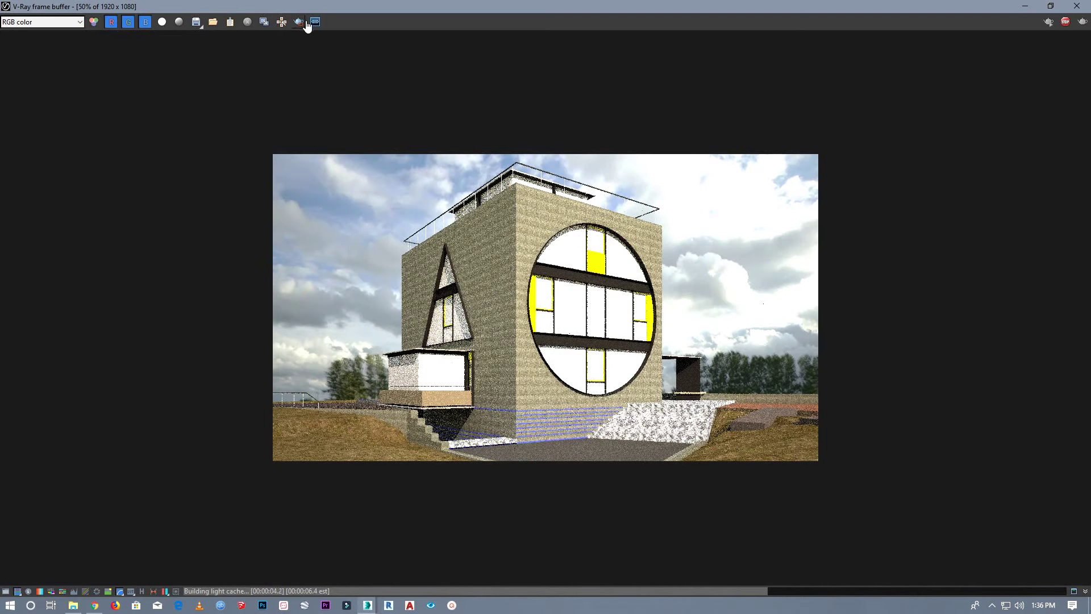
pyautogui.click(299, 22)
pyautogui.moveTo(290, 399); pyautogui.dragTo(404, 471)
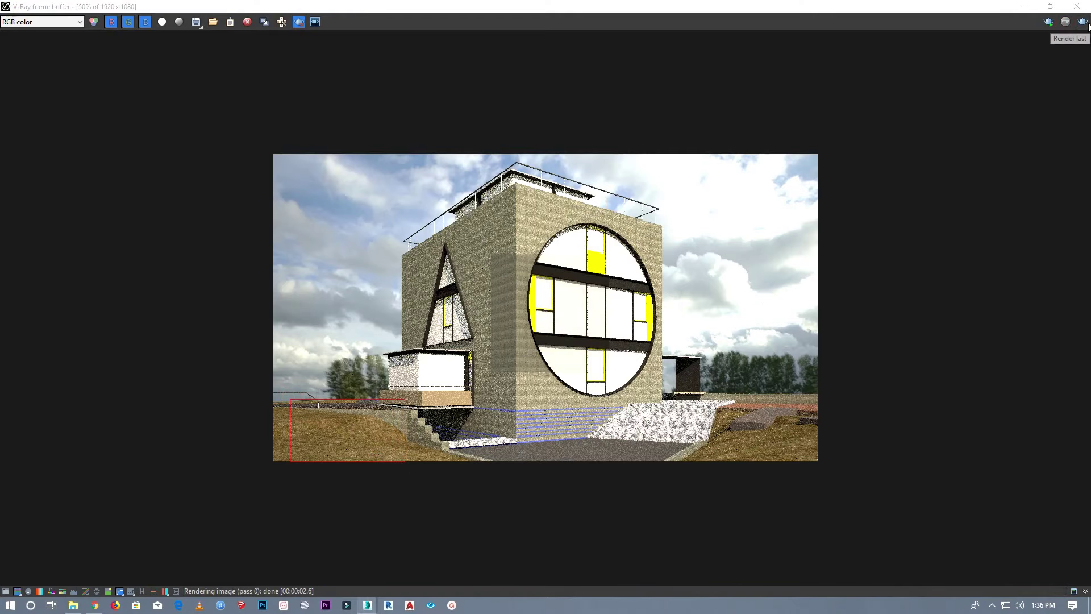
pyautogui.click(1026, 6)
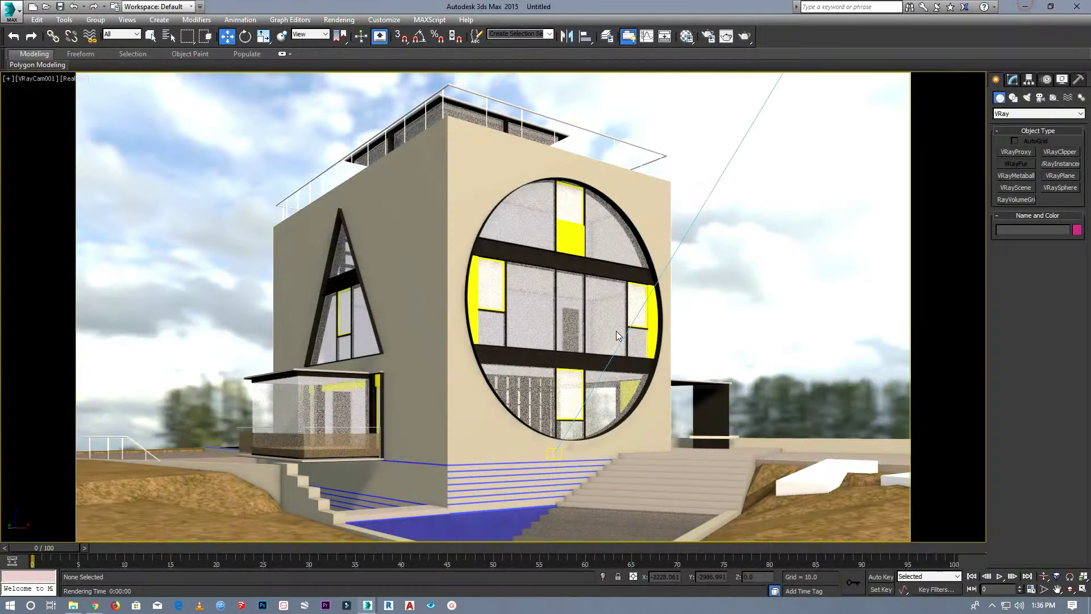
pyautogui.click(32, 79)
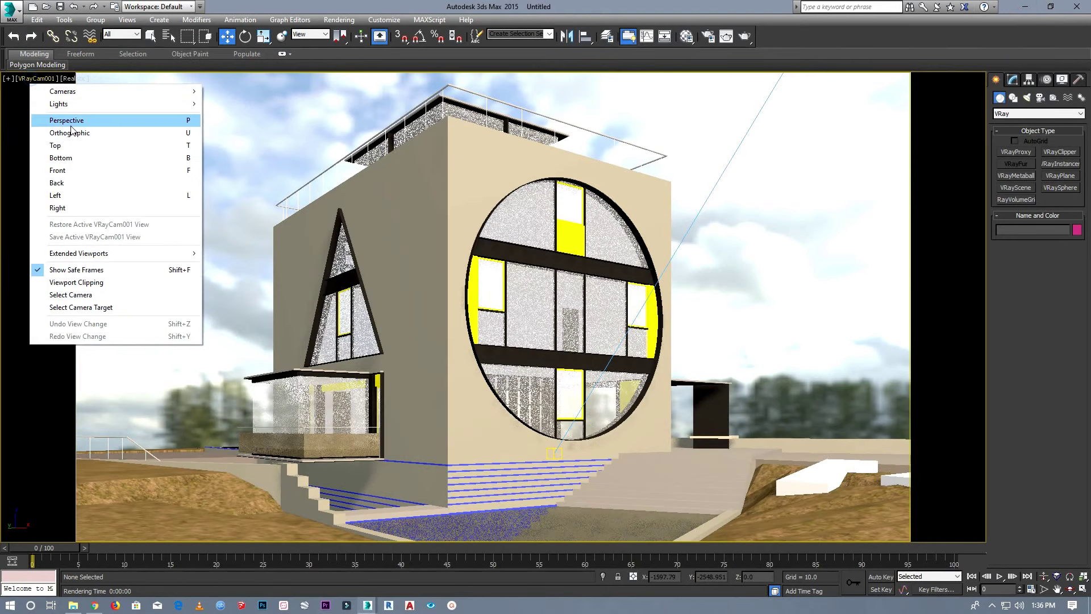
# Return to perspective, look down over the house, and select VRayFur001 in the Modify panel.
pyautogui.click(70, 122)
pyautogui.scroll(-5, 418, 341)
pyautogui.scroll(-3, 418, 341)
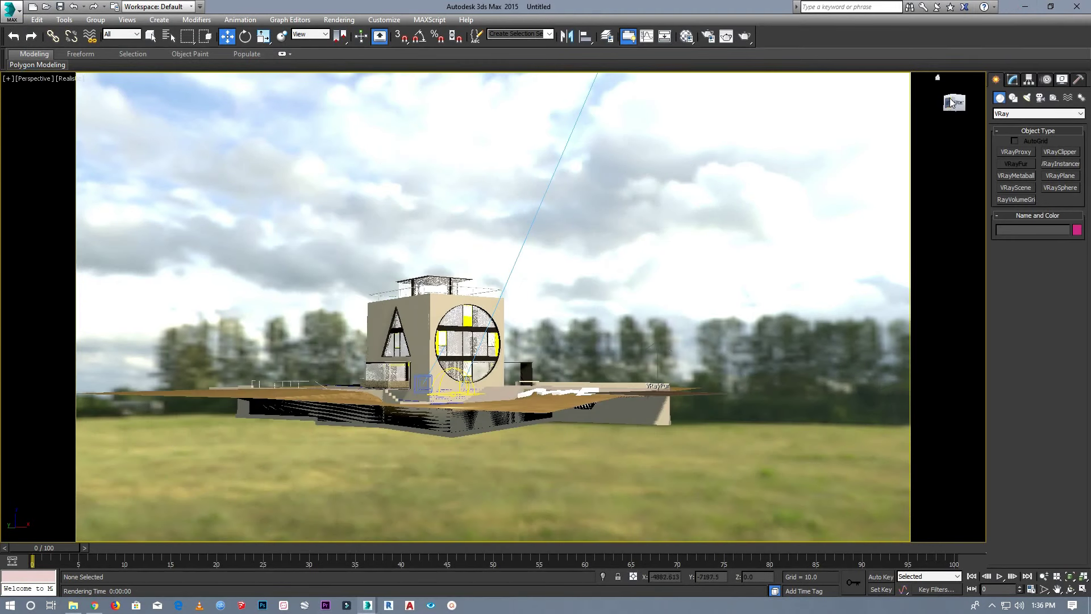
pyautogui.moveTo(954, 102); pyautogui.dragTo(747, 354)
pyautogui.click(655, 376)
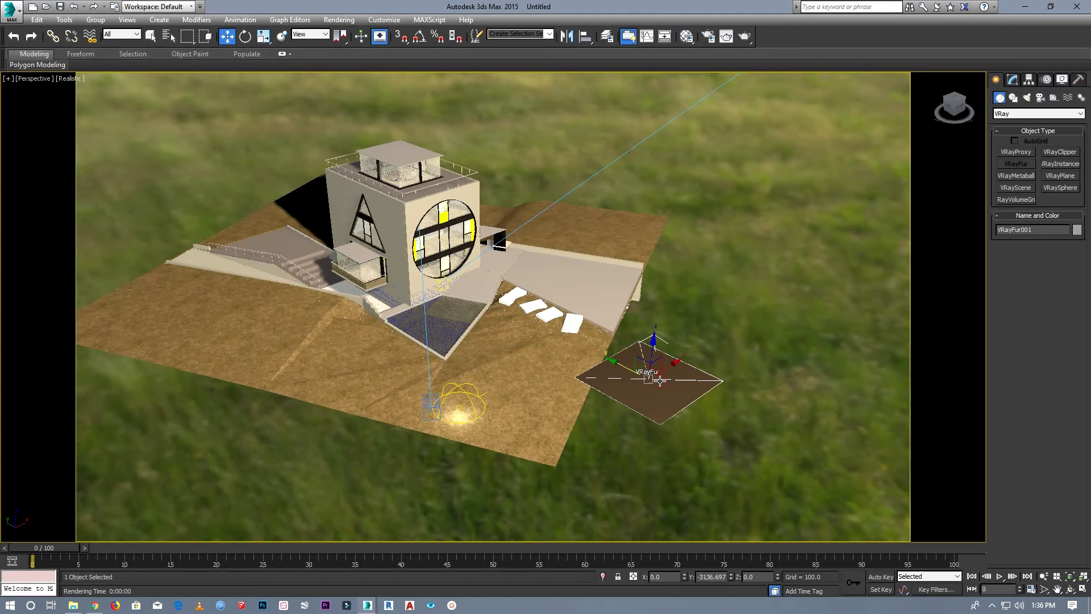
pyautogui.click(1012, 79)
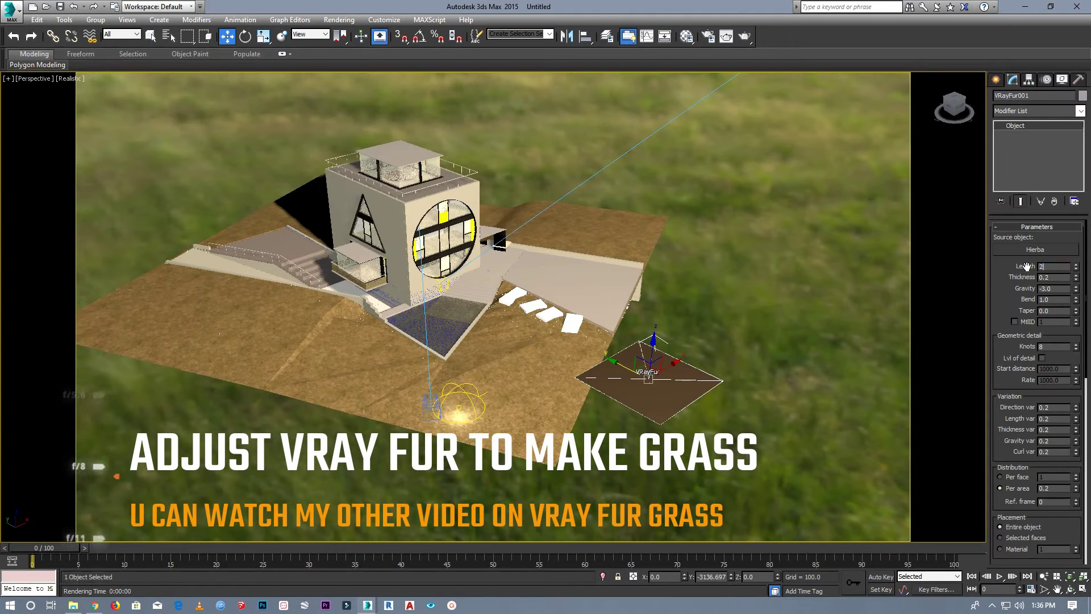
# Set the fur Length to 20 and Per area to 50, then render again.
pyautogui.write('20')
pyautogui.press('Return')
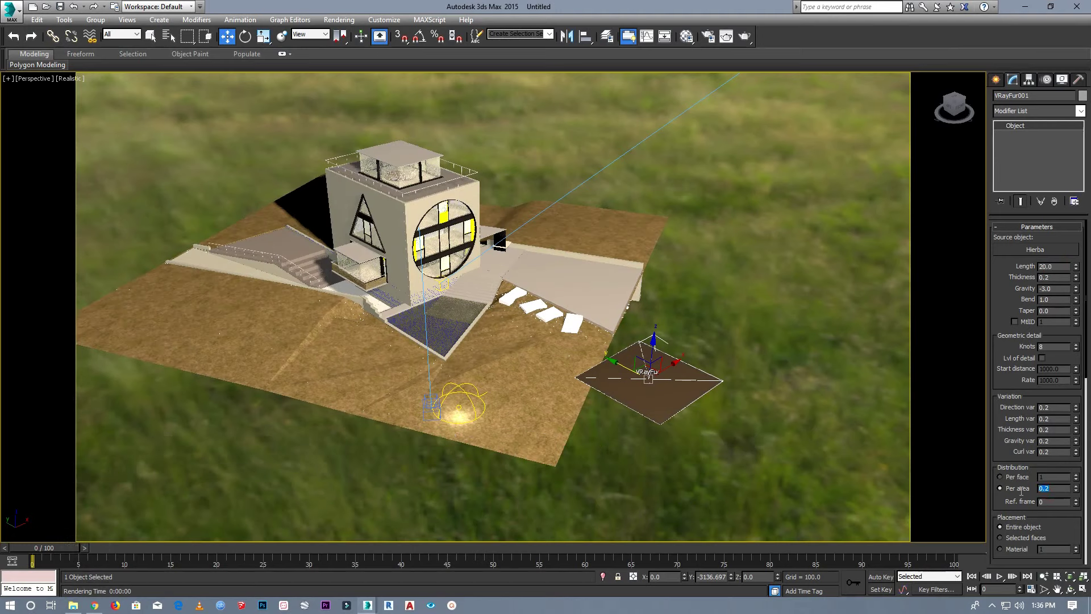
pyautogui.write('50')
pyautogui.press('Return')
pyautogui.write('0')
pyautogui.click(791, 307)
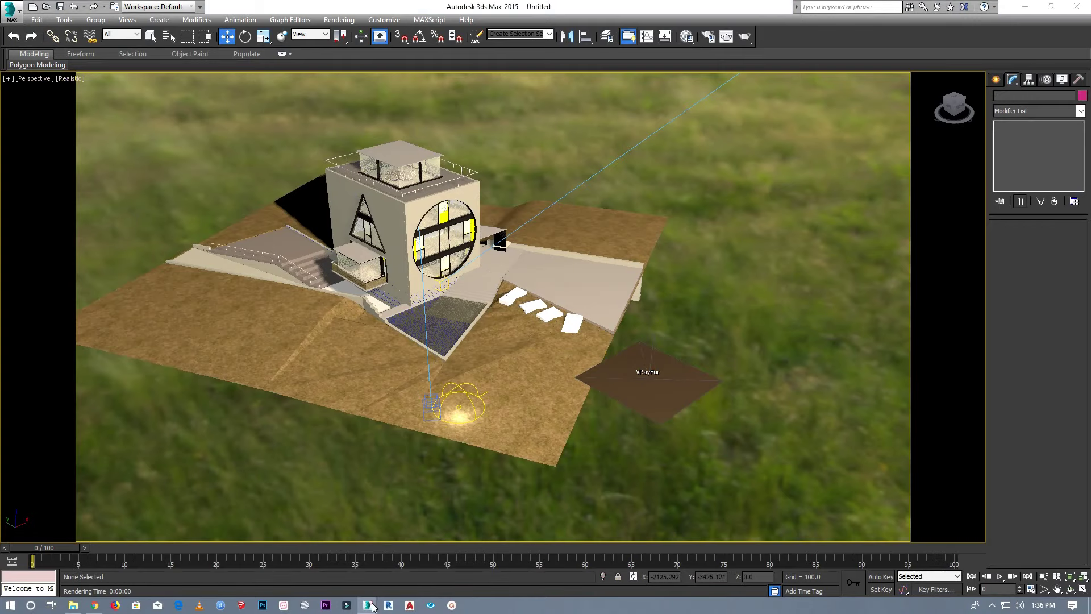
pyautogui.moveTo(367, 605)
pyautogui.click(426, 568)
pyautogui.click(1082, 22)
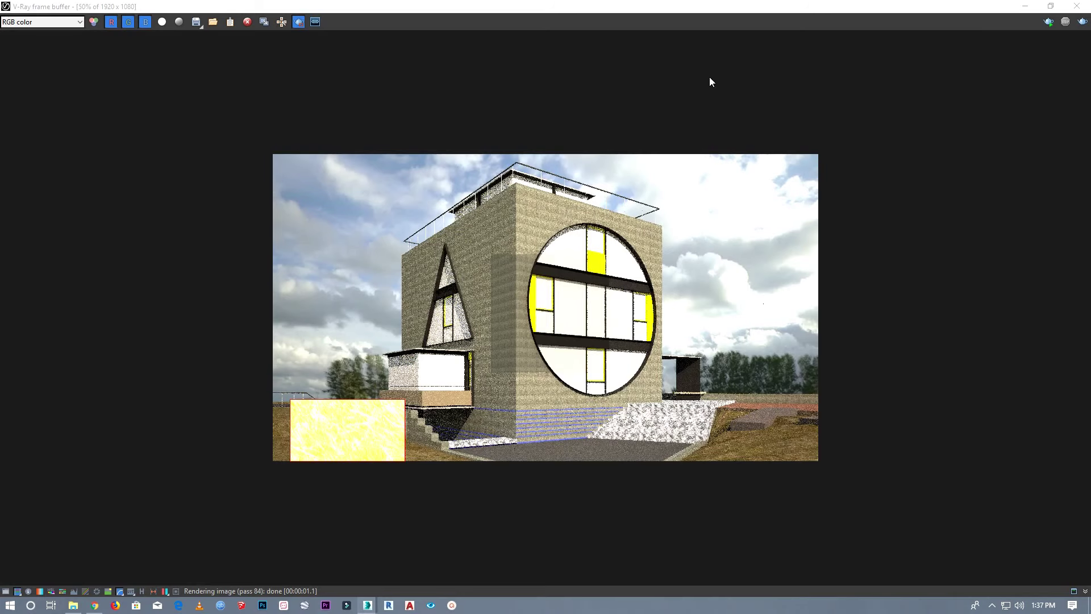
# Close the old render, look through VRayCam001 and launch a fresh render with Shift+Q.
pyautogui.click(1077, 6)
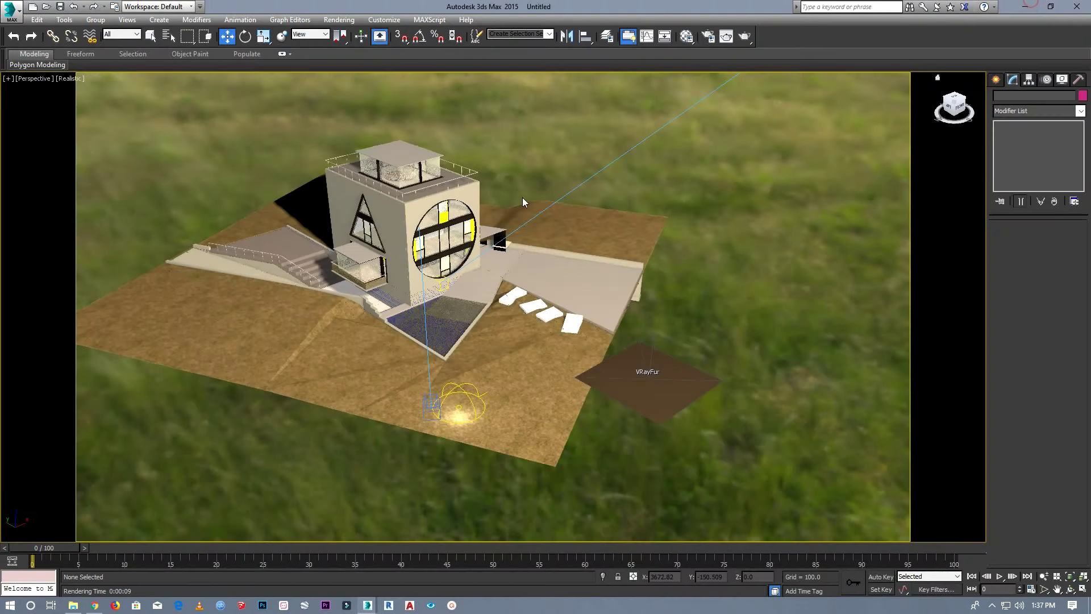
pyautogui.click(31, 81)
pyautogui.click(237, 92)
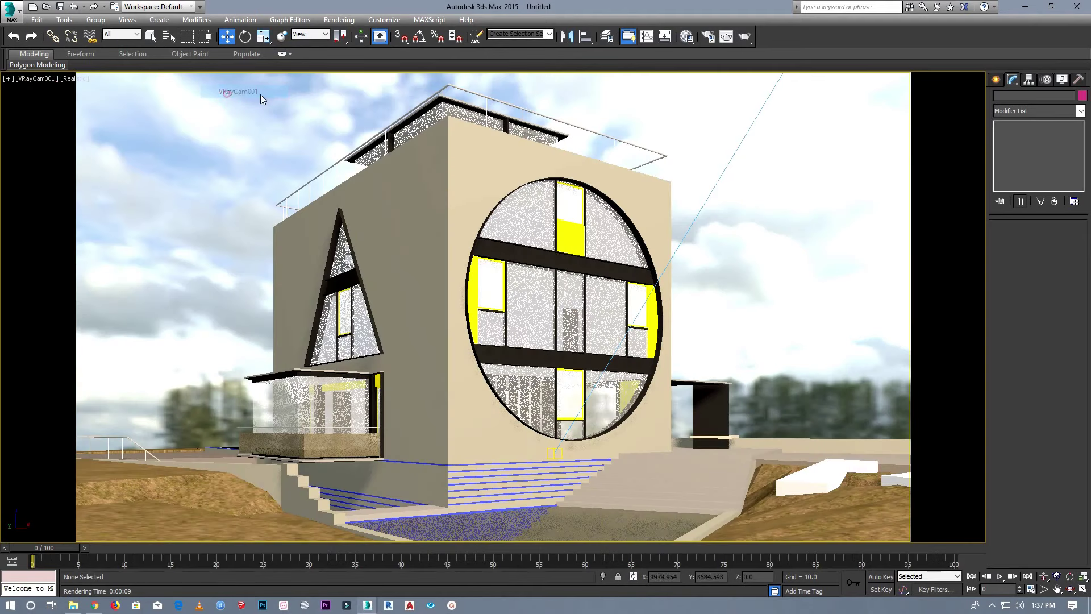
pyautogui.hotkey('shift', 'q')
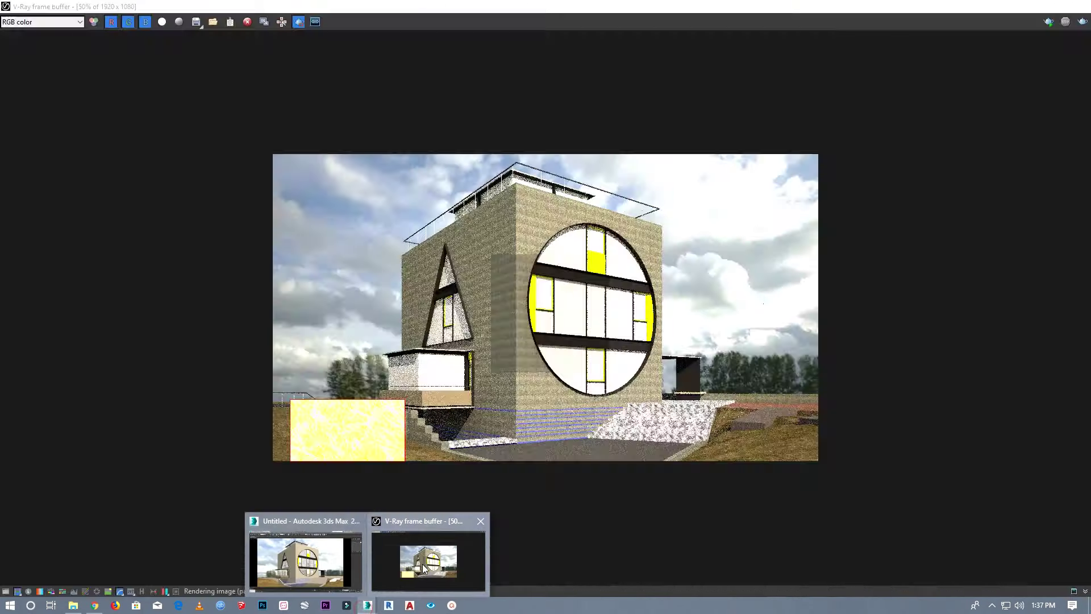
pyautogui.click(423, 568)
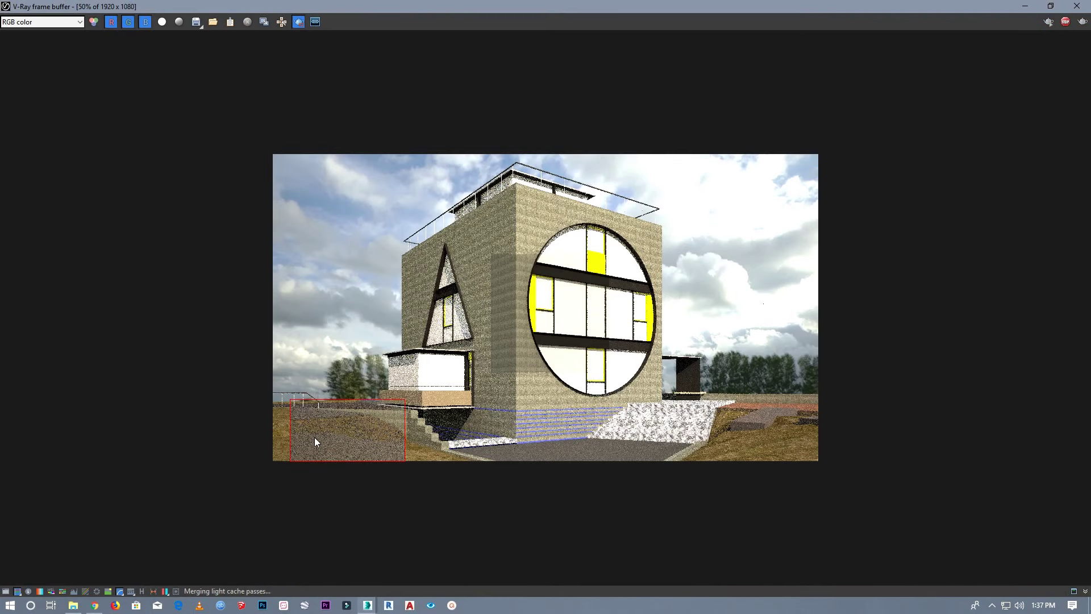
# Zoom around the new render to inspect the denser grass, then close the frame buffer.
pyautogui.scroll(1, 315, 437)
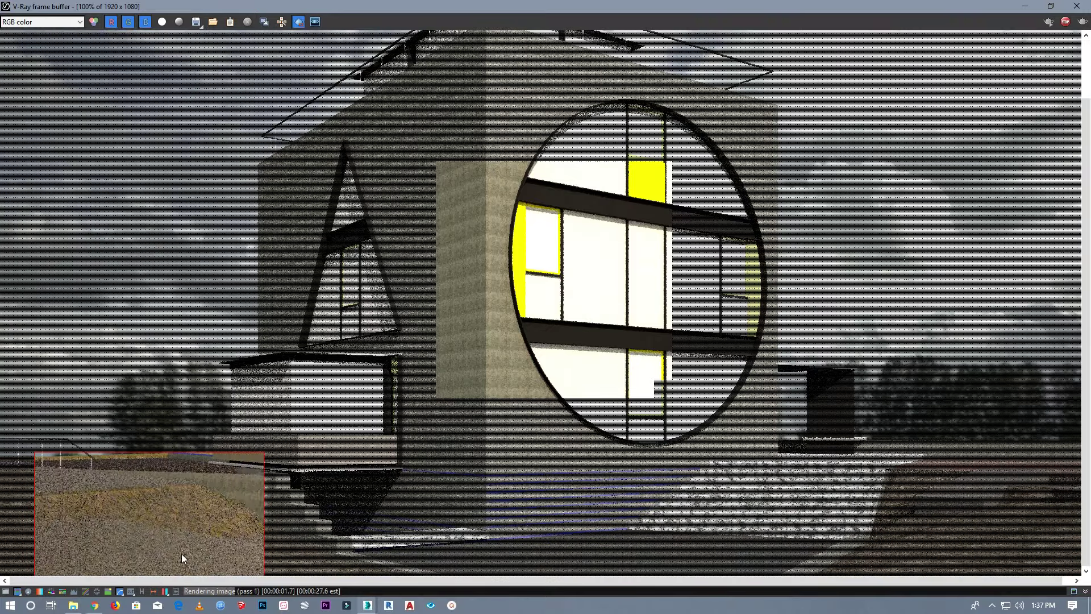
pyautogui.scroll(1, 168, 534)
pyautogui.scroll(1, 186, 438)
pyautogui.scroll(-1, 288, 441)
pyautogui.scroll(2, 288, 441)
pyautogui.scroll(-1, 469, 97)
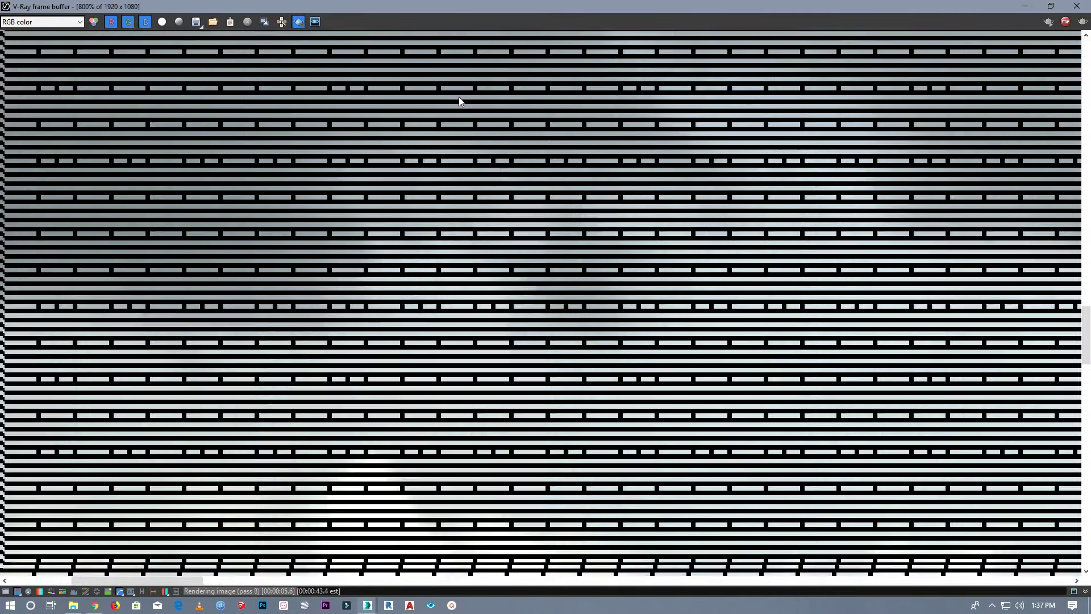
pyautogui.scroll(-1, 487, 207)
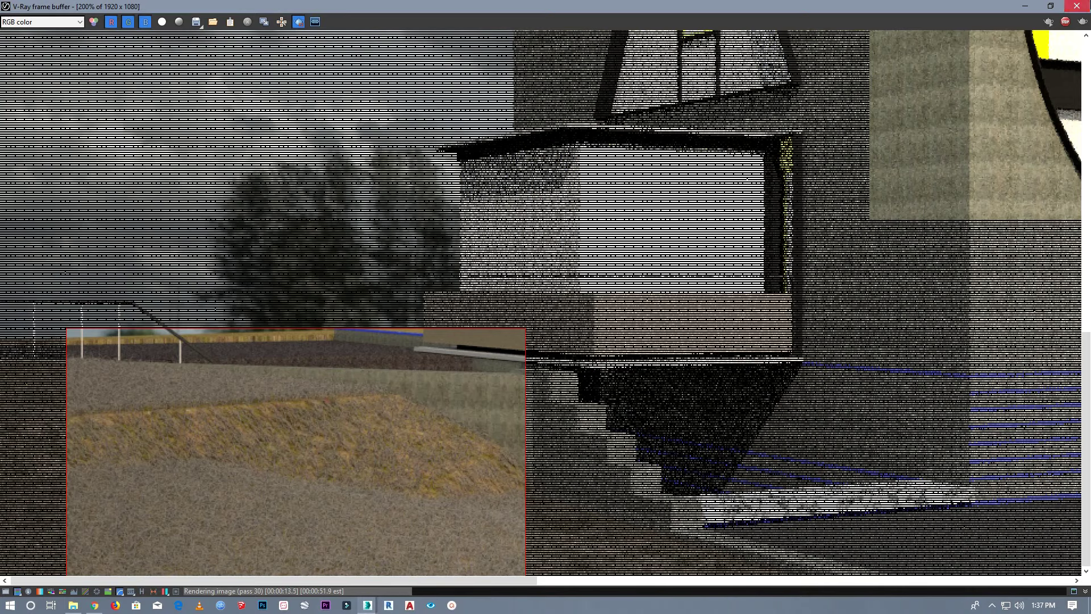
pyautogui.click(1077, 6)
pyautogui.click(704, 70)
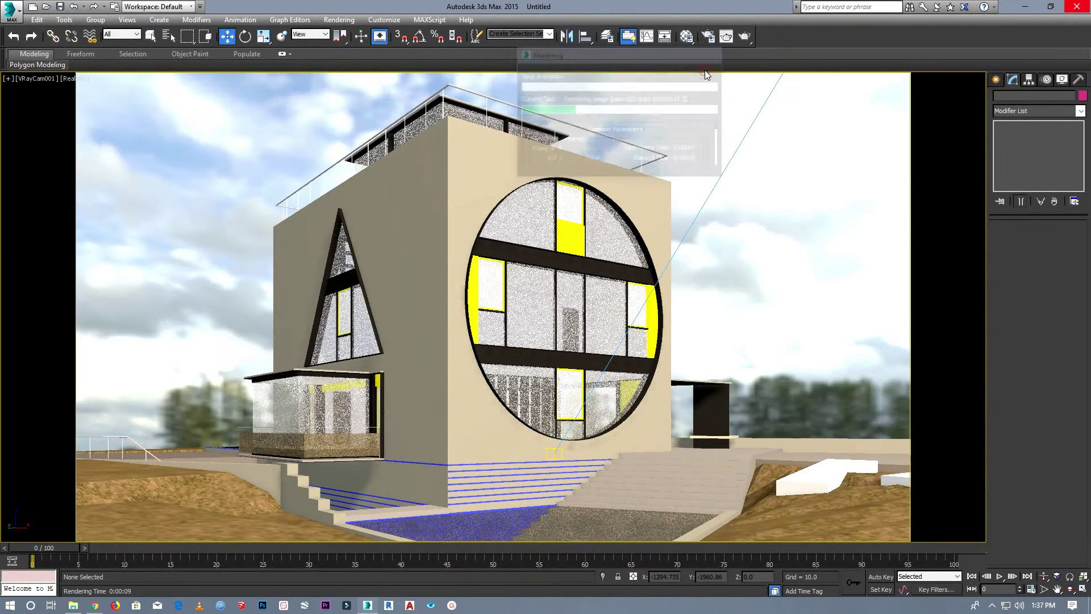
# Switch to a Perspective view, orbit down onto the ground and select VRayFur001.
pyautogui.click(35, 79)
pyautogui.click(95, 120)
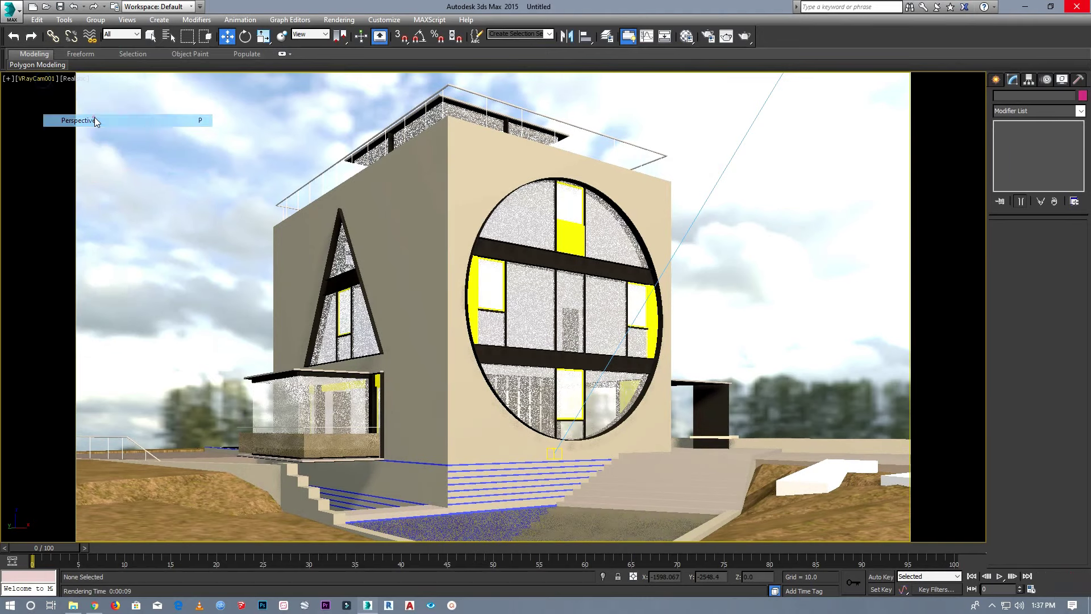
pyautogui.moveTo(949, 113); pyautogui.dragTo(980, 153)
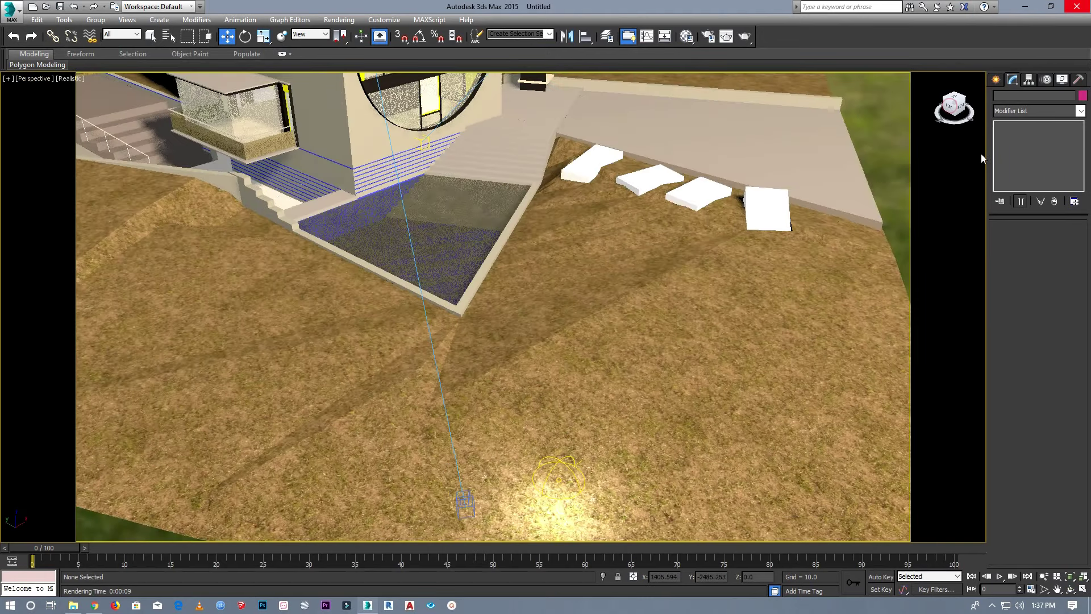
pyautogui.scroll(-3, 693, 244)
pyautogui.click(698, 243)
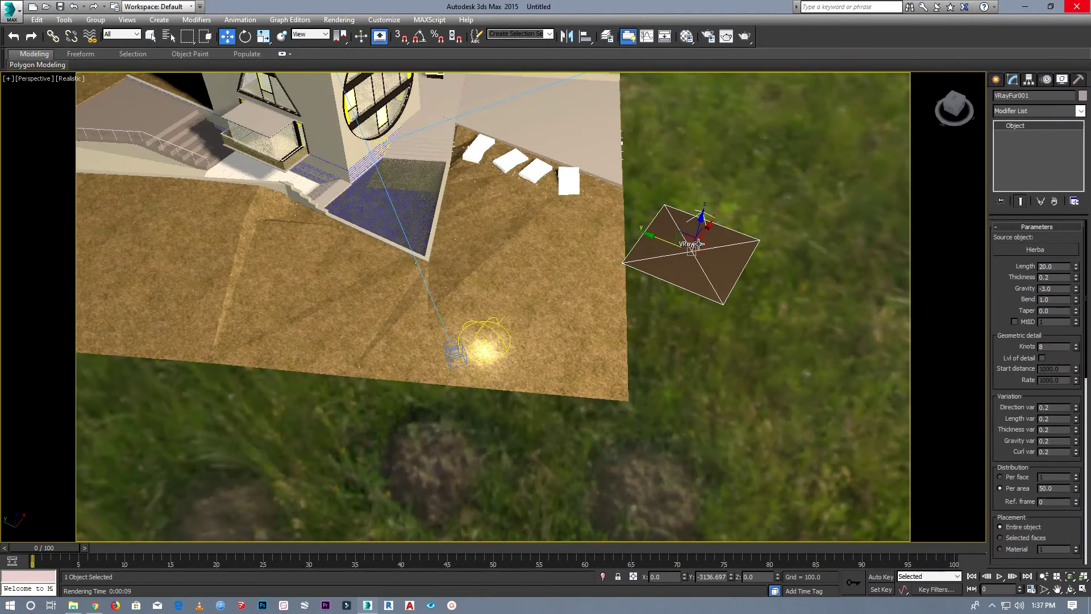
# Set the fur length to 25, thickness 0.5, gravity -2.0 and bend 0.76.
pyautogui.write('25')
pyautogui.click(1048, 277)
pyautogui.write('0.5')
pyautogui.click(1056, 289)
pyautogui.click(1078, 301)
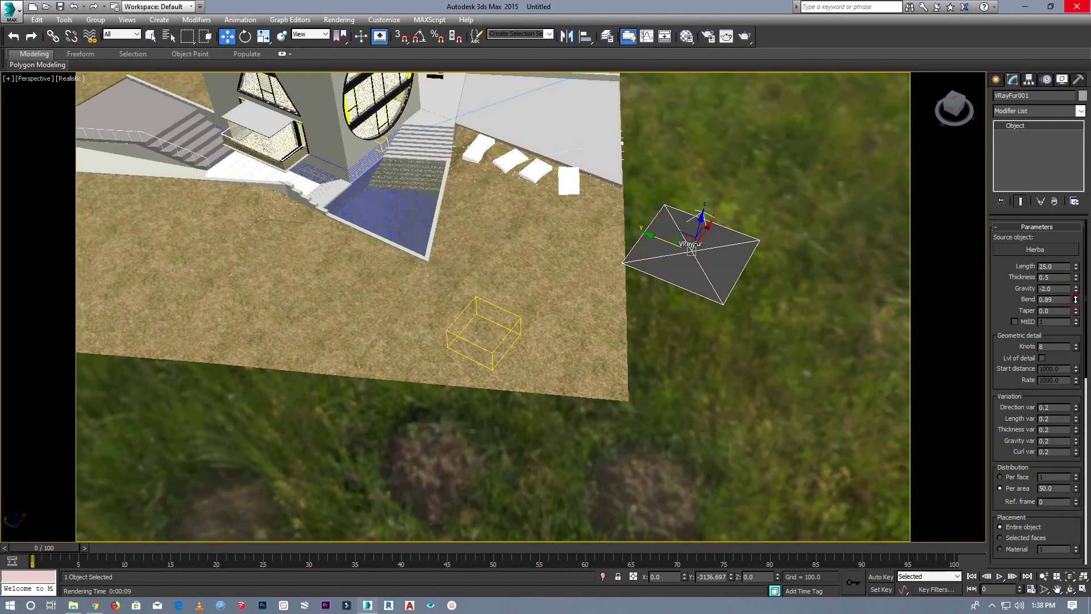
pyautogui.click(1076, 301)
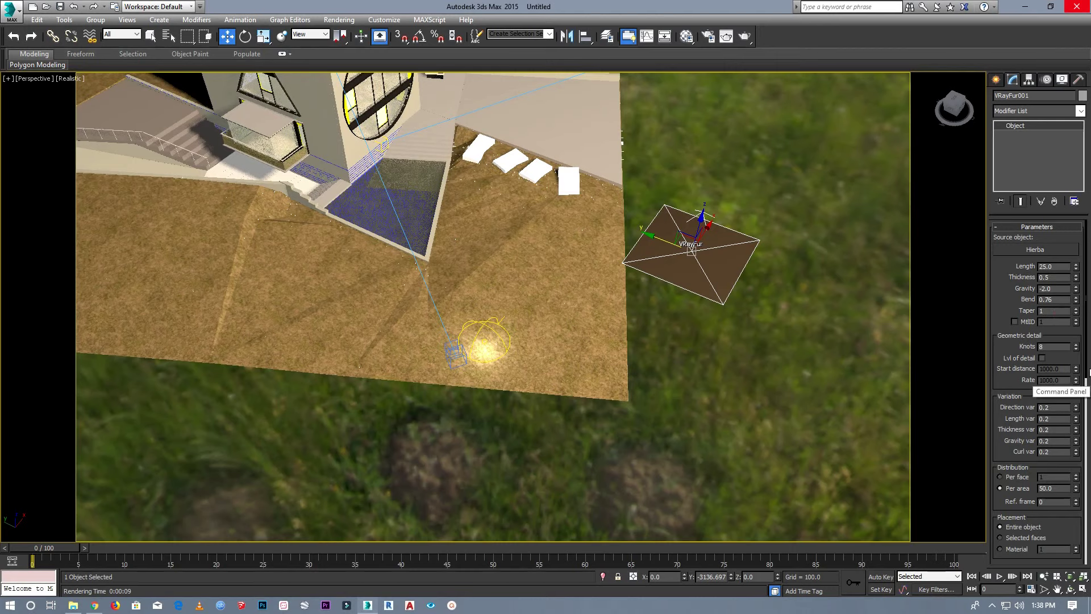
# Raise the fur's direction, length and thickness variation to 0.3.
pyautogui.click(1076, 407)
pyautogui.click(1076, 417)
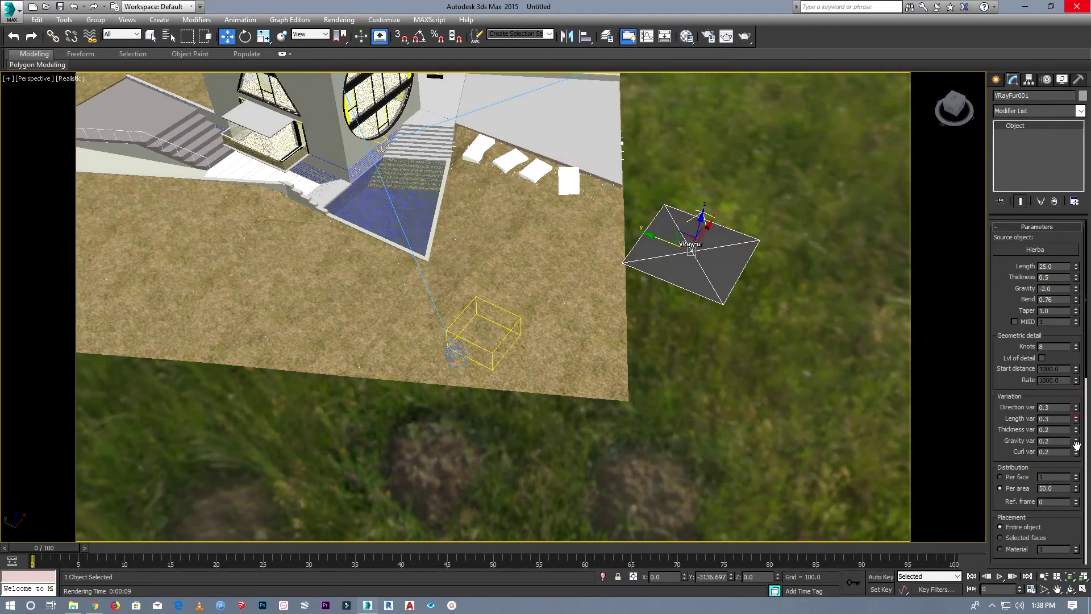
pyautogui.click(1076, 427)
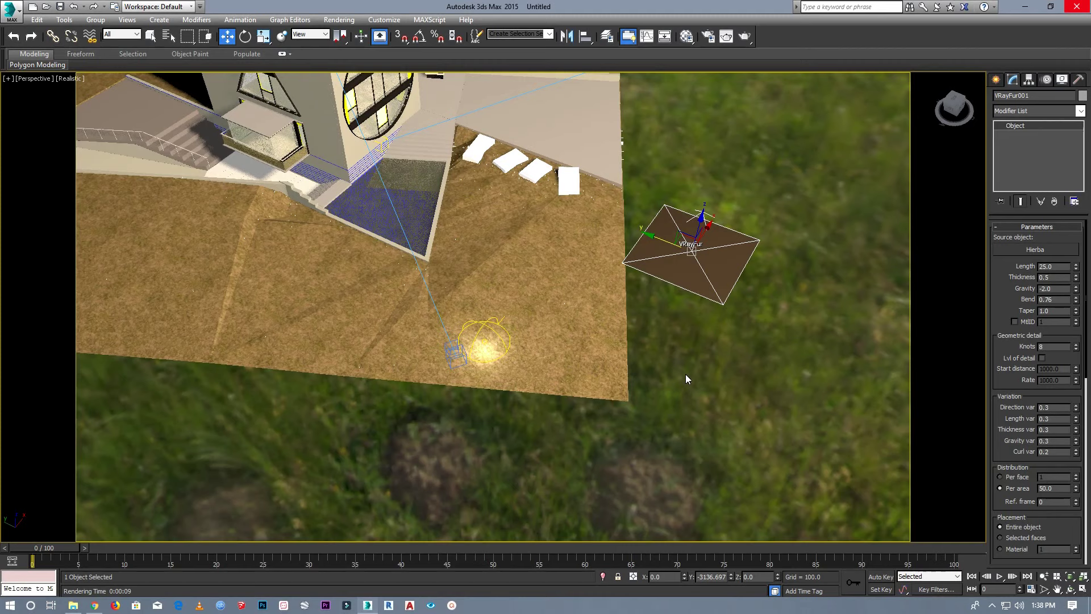
pyautogui.press('m')
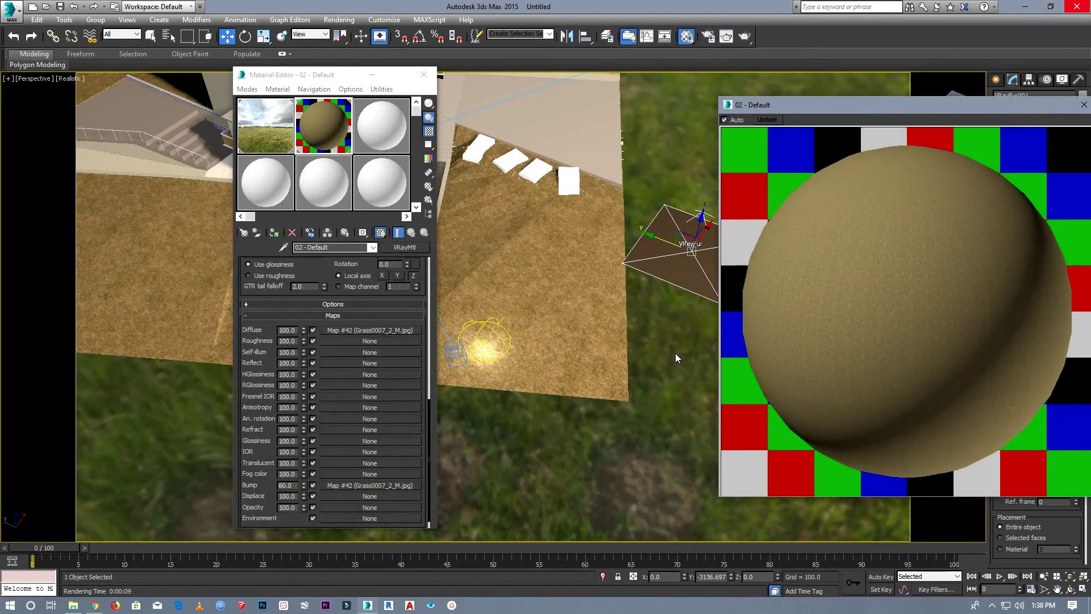
# Turn an unused Material Editor slot into a VRayMtl and expand its Maps rollout.
pyautogui.click(1084, 104)
pyautogui.click(381, 124)
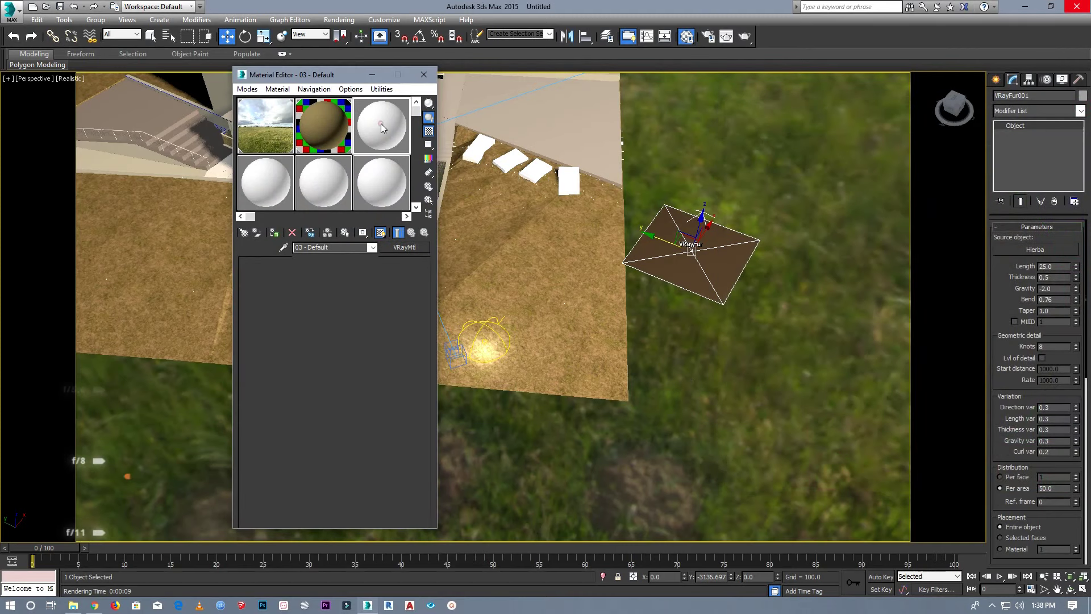
pyautogui.click(400, 248)
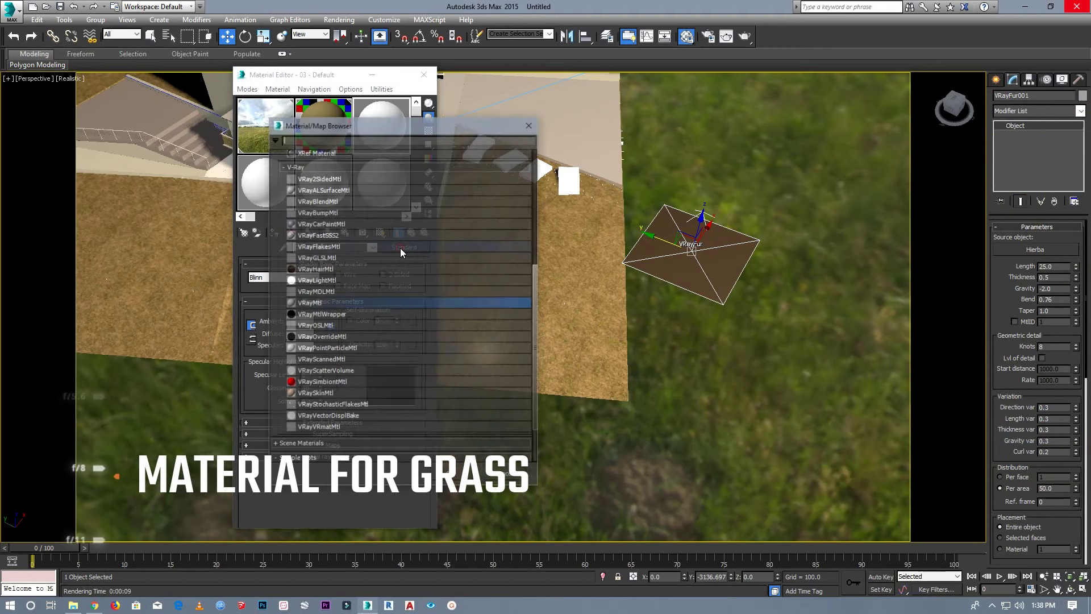
pyautogui.doubleClick(318, 303)
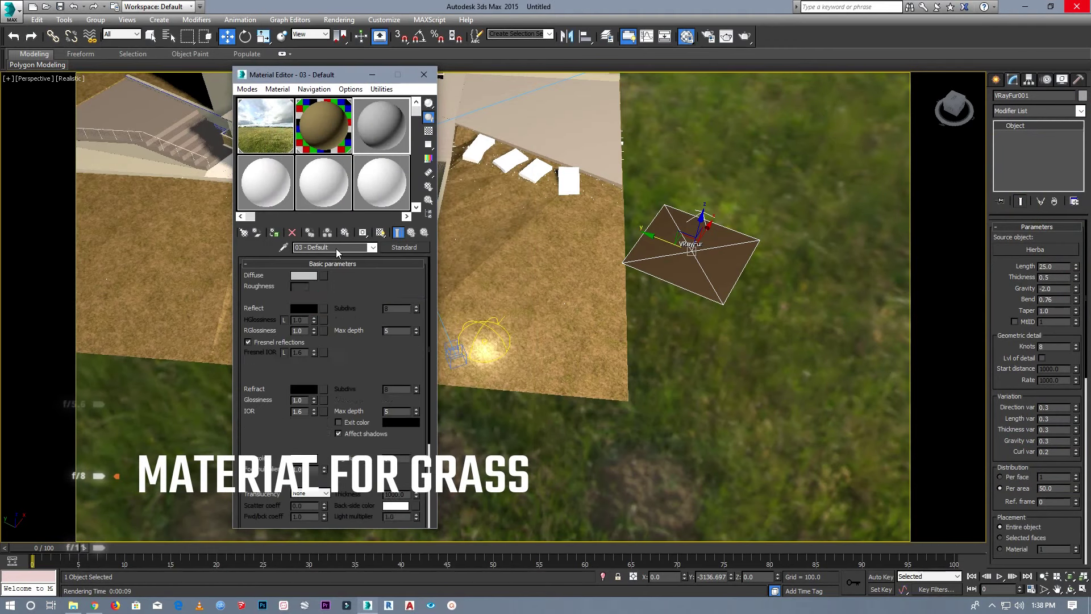
pyautogui.scroll(-1, 427, 288)
pyautogui.scroll(-5, 427, 424)
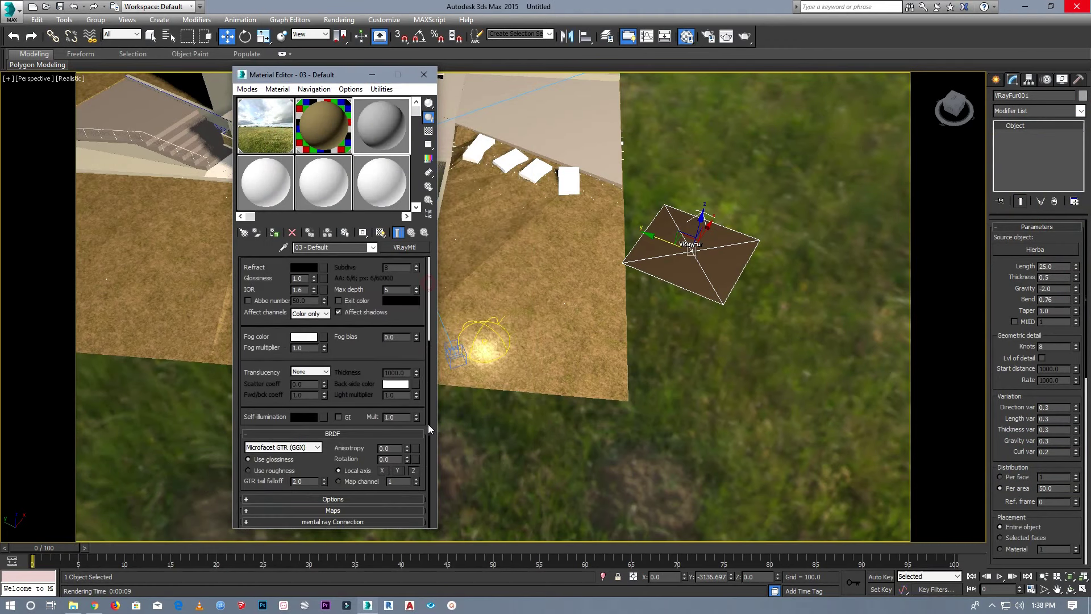
pyautogui.click(365, 510)
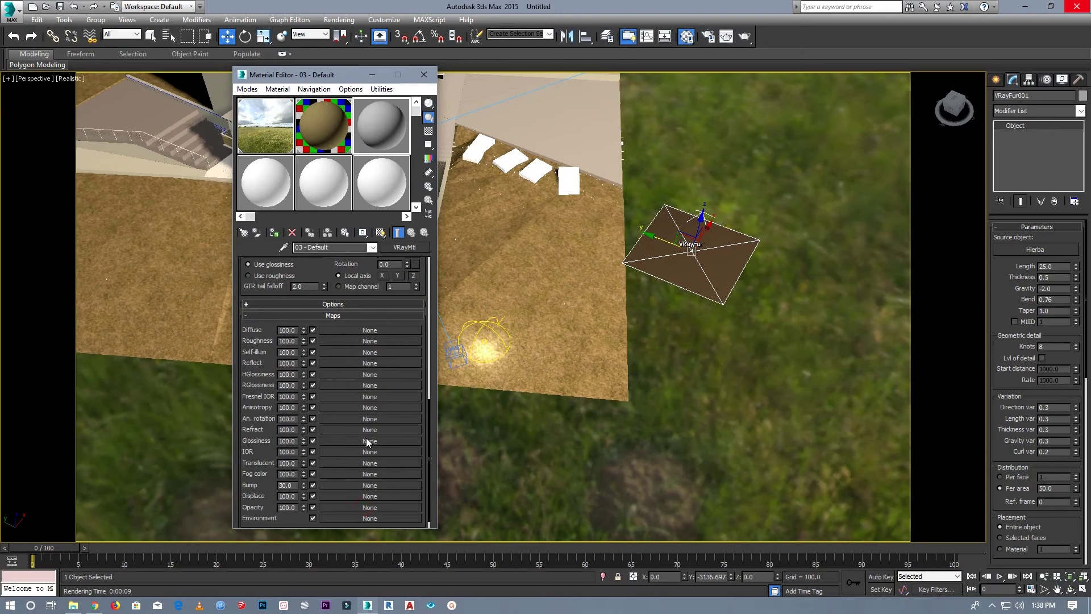
# Drag Grass0066_5_M.jpg from Explorer into the VRayMtl's Diffuse map slot.
pyautogui.click(73, 604)
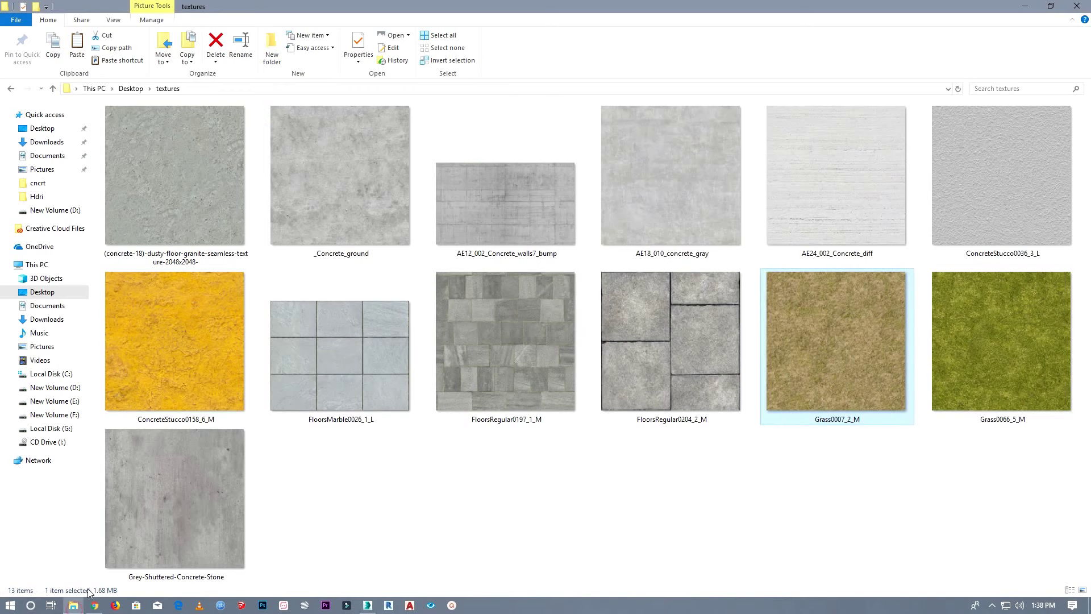
pyautogui.click(991, 383)
pyautogui.moveTo(990, 354)
pyautogui.mouseDown()
pyautogui.moveTo(358, 592)
pyautogui.moveTo(375, 331)
pyautogui.mouseUp()
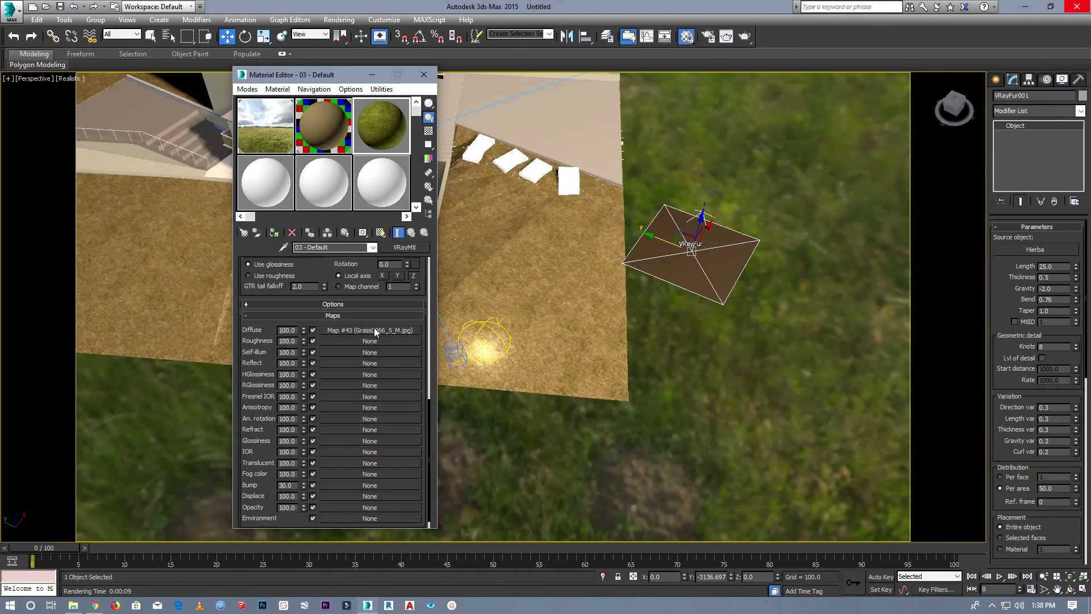
pyautogui.doubleClick(377, 133)
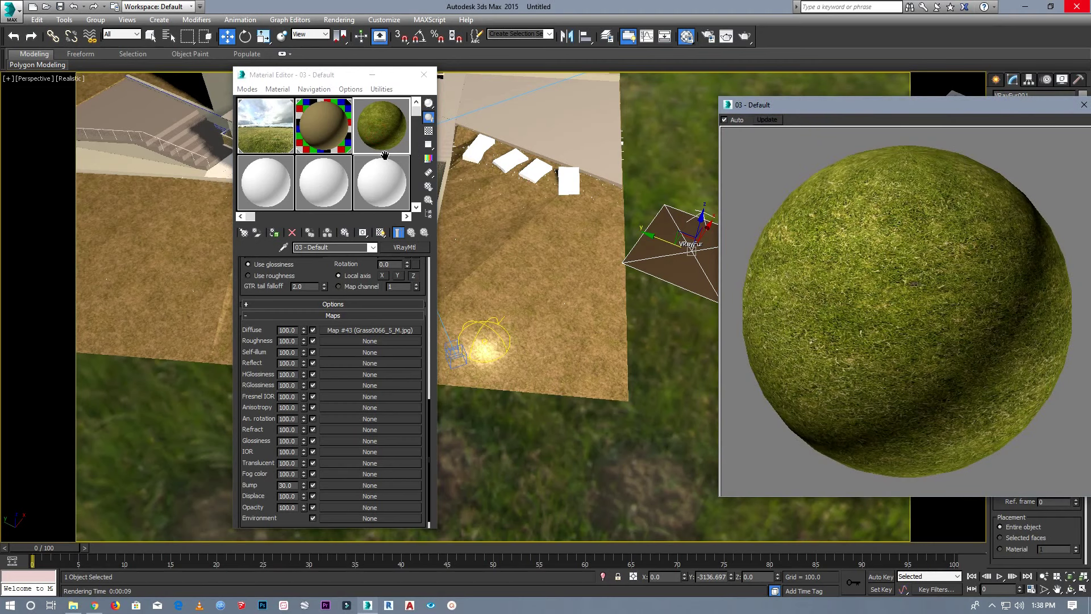
# Enable Use Real-World Scale on the grass texture and set its size to 30 x 30.
pyautogui.click(373, 330)
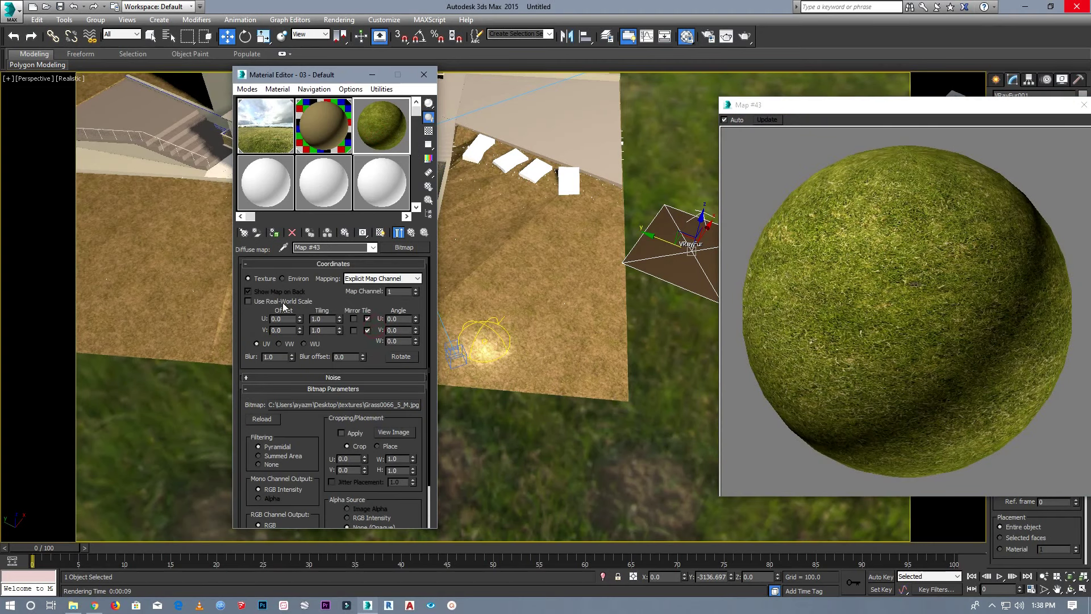
pyautogui.click(247, 300)
pyautogui.moveTo(327, 319); pyautogui.dragTo(301, 318)
pyautogui.write('30')
pyautogui.press('Return')
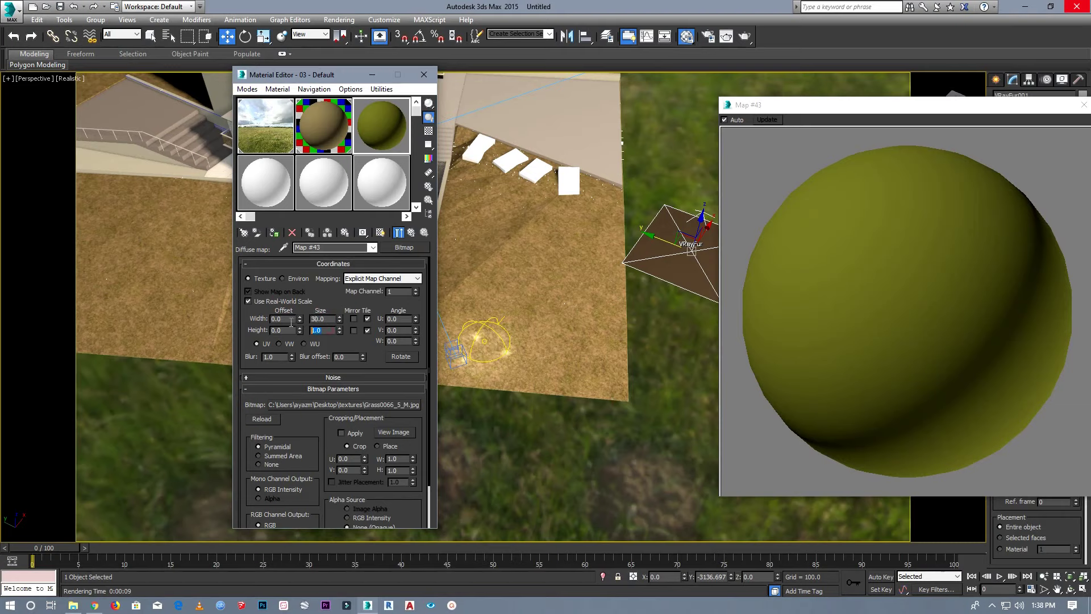
pyautogui.click(338, 297)
# Give the grass VRayMtl a grey 32 reflection colour with 0.93 reflection glossiness.
pyautogui.click(372, 247)
pyautogui.click(329, 256)
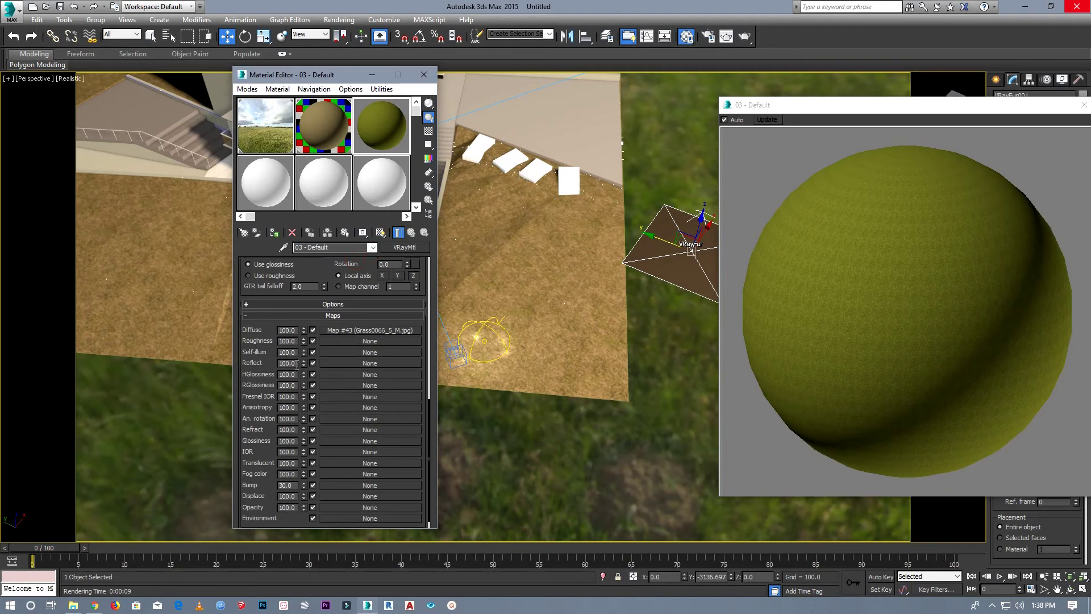
pyautogui.moveTo(429, 403); pyautogui.dragTo(425, 259)
pyautogui.click(296, 283)
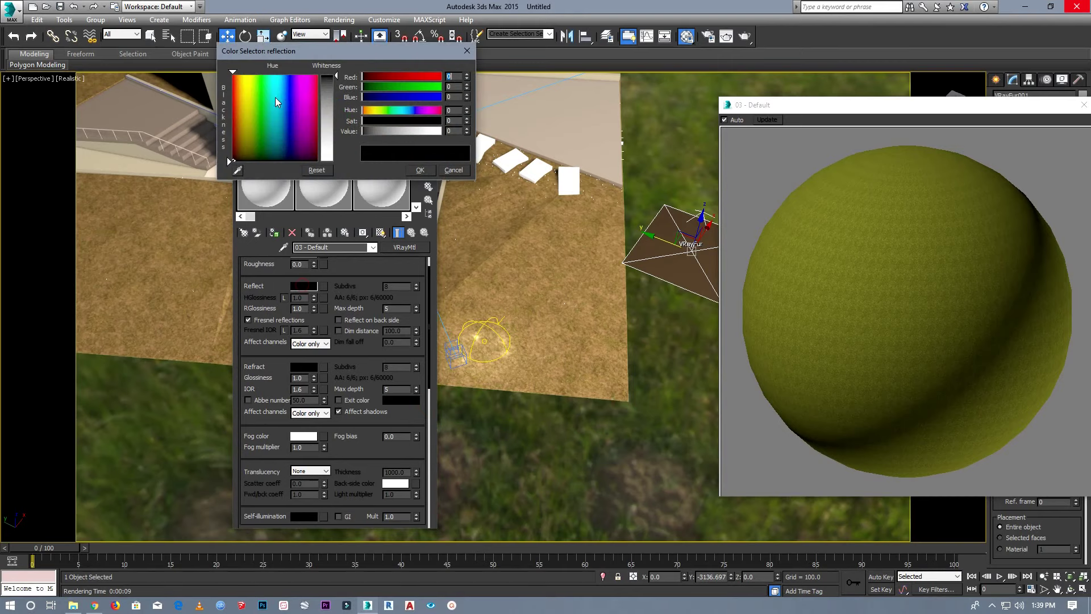
pyautogui.moveTo(334, 81); pyautogui.dragTo(329, 84)
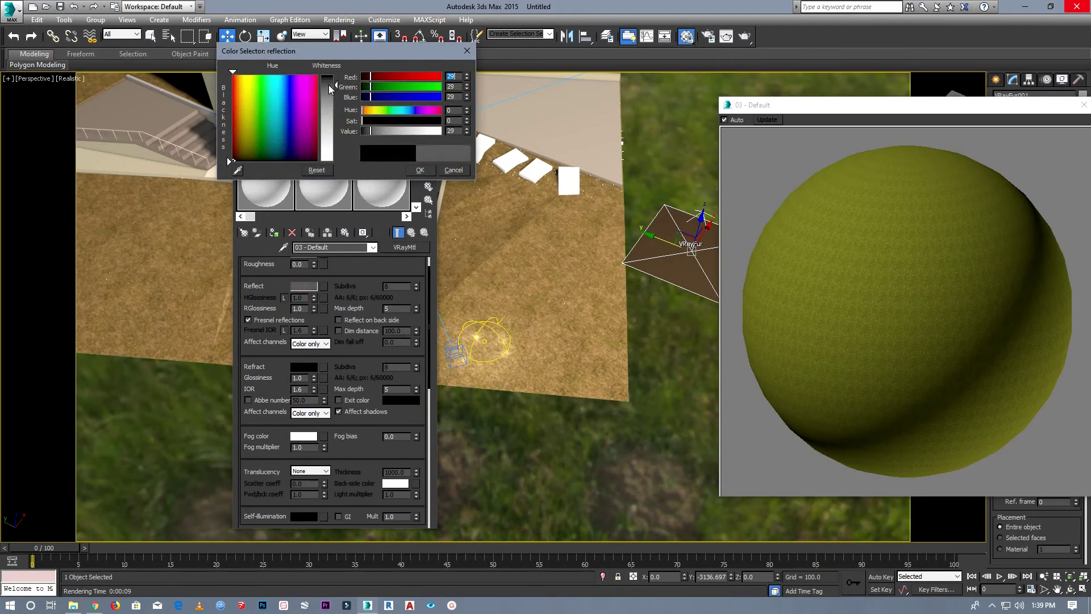
pyautogui.click(420, 170)
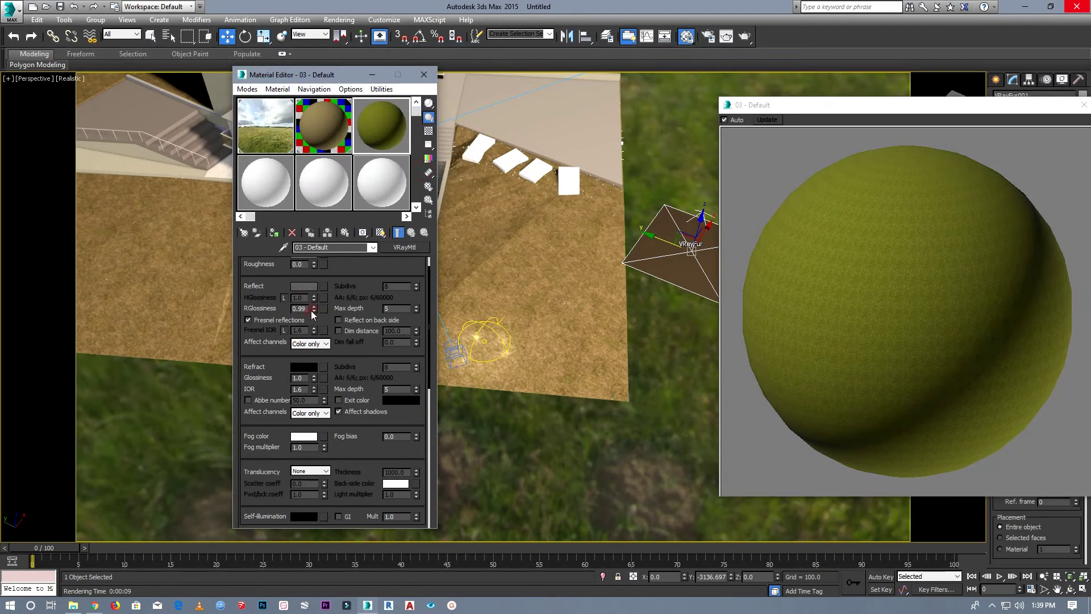
pyautogui.moveTo(311, 314); pyautogui.dragTo(312, 316)
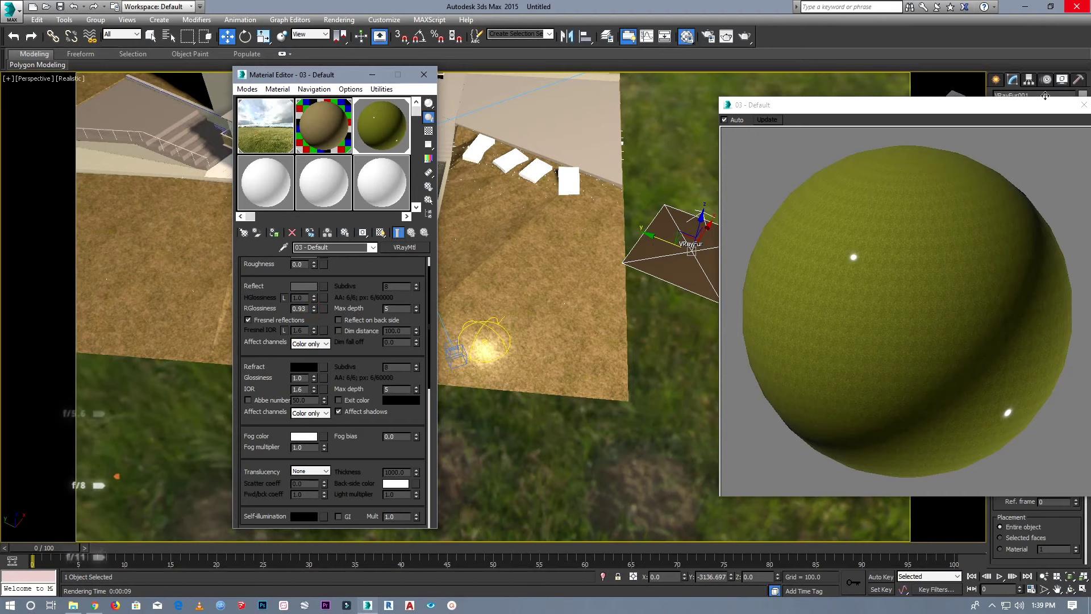
# Apply the grass material to VRayFur001 and close the Material Editor.
pyautogui.moveTo(1045, 97); pyautogui.dragTo(933, 101)
pyautogui.click(978, 110)
pyautogui.moveTo(337, 158); pyautogui.dragTo(671, 267)
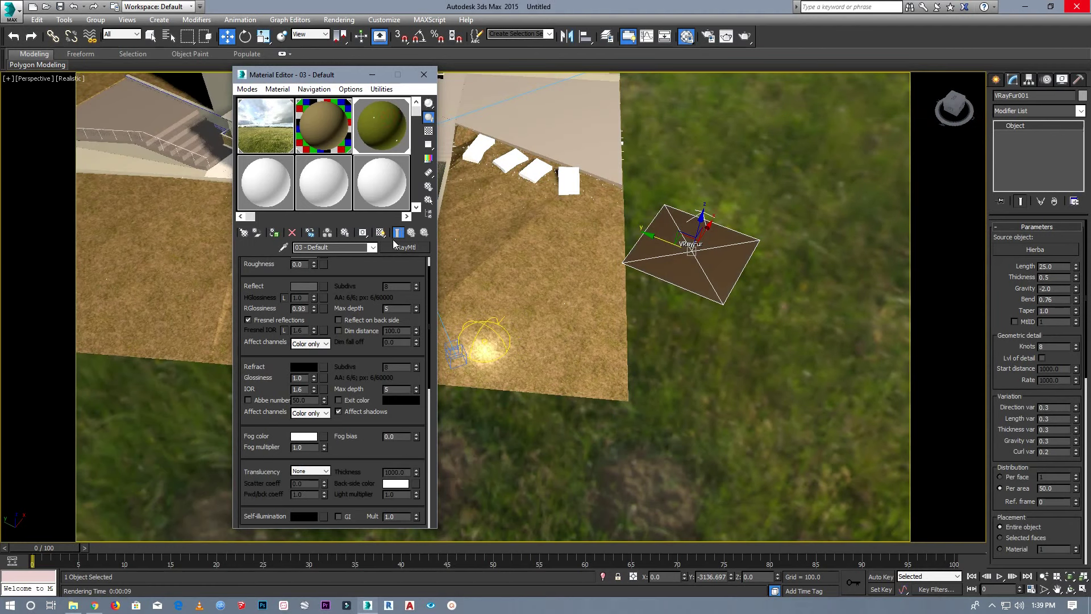
pyautogui.click(423, 75)
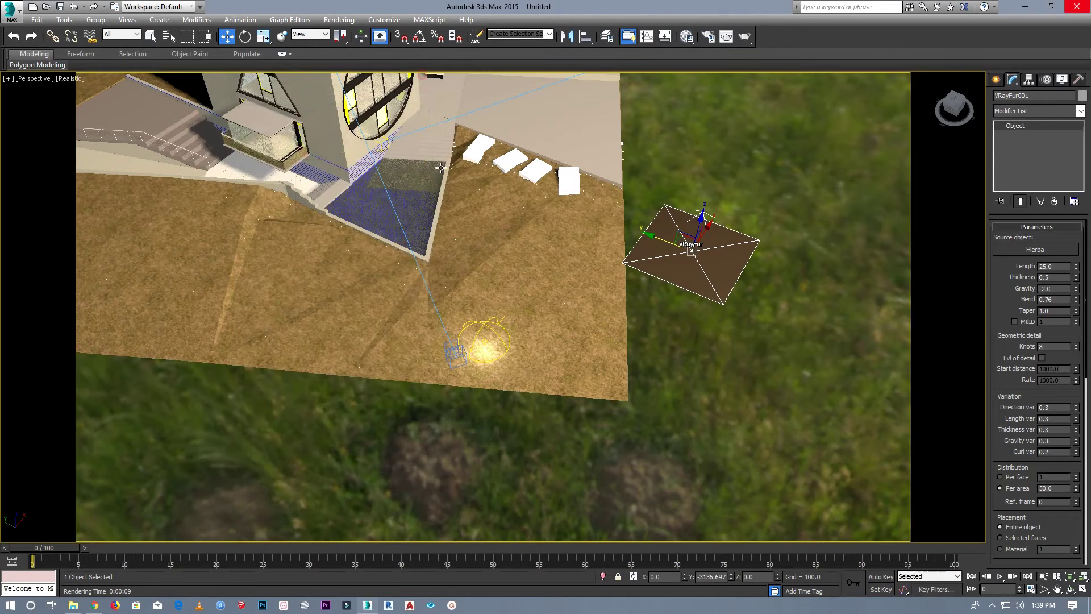
# Set the viewport to the VRayCam001 camera and render the scene in V-Ray.
pyautogui.click(32, 83)
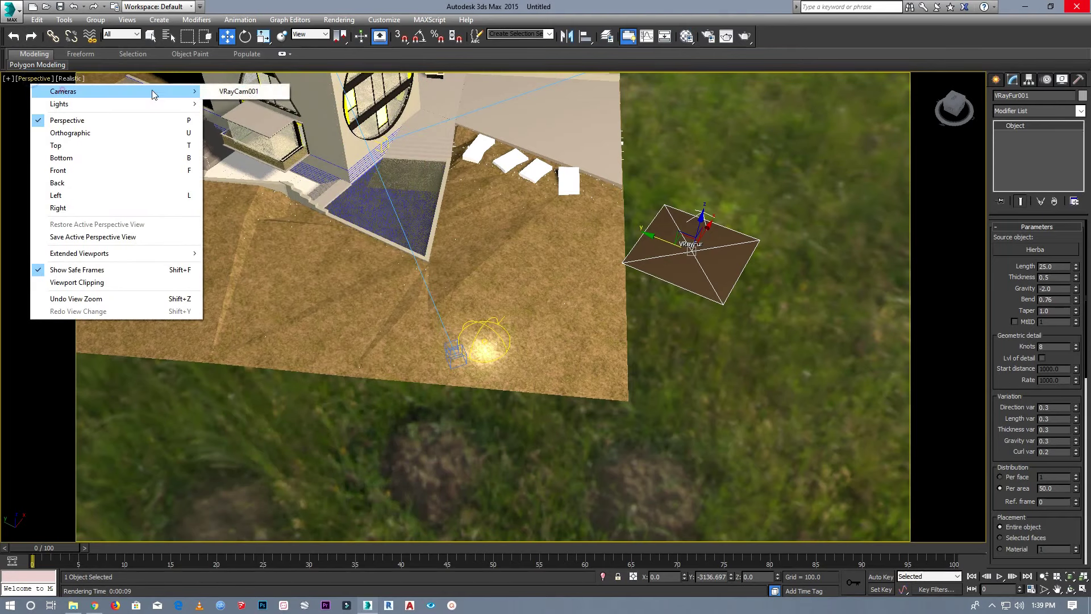
pyautogui.click(206, 90)
pyautogui.click(348, 34)
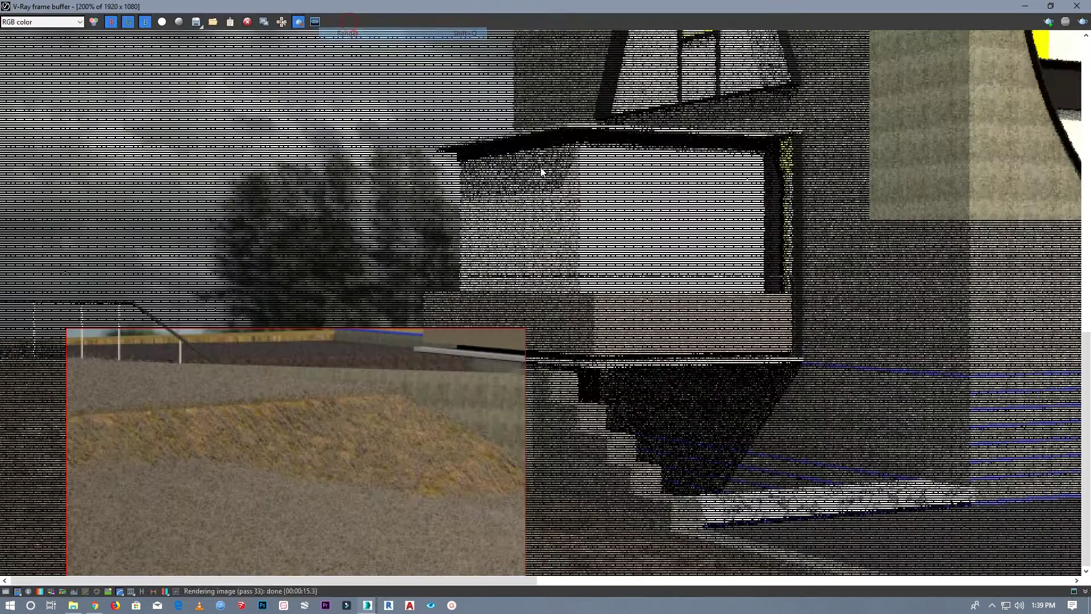
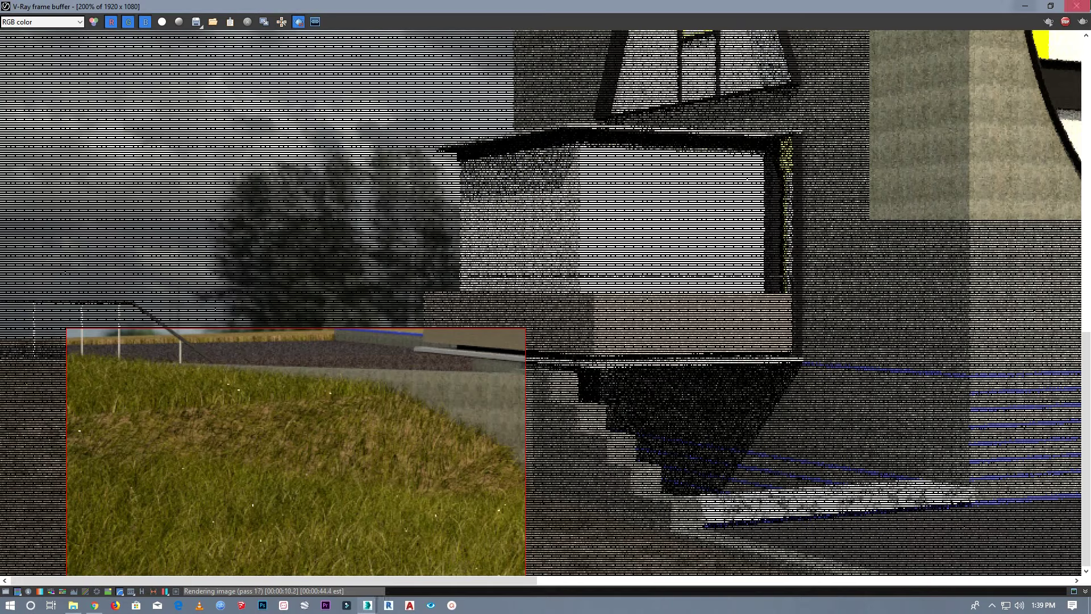
# Zoom around the V-Ray frame buffer to inspect the grass render, then close it.
pyautogui.scroll(1, 351, 471)
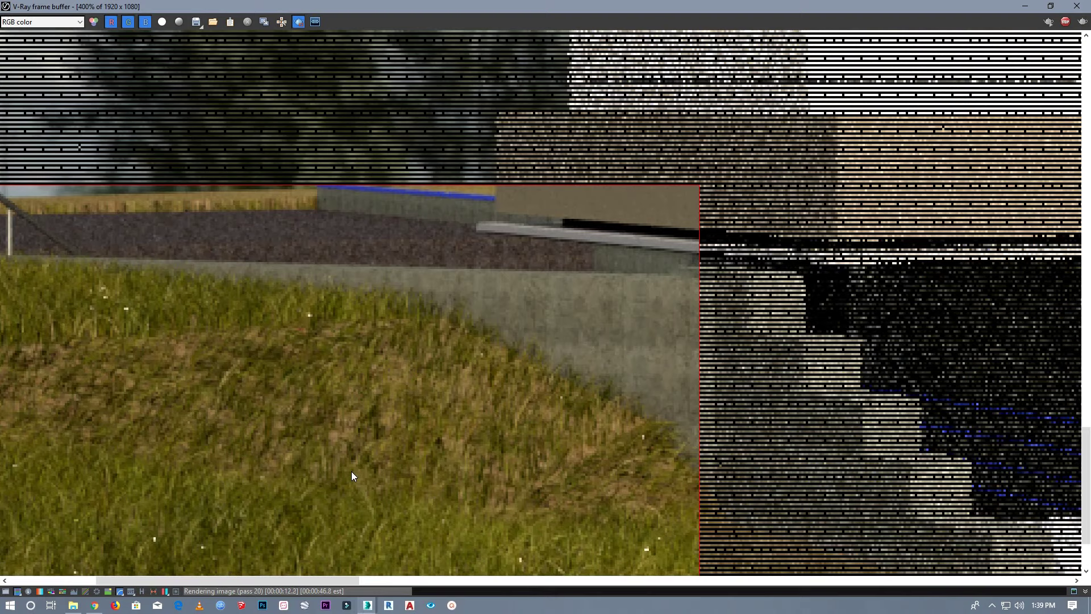
pyautogui.scroll(-1, 407, 431)
pyautogui.scroll(-2, 408, 432)
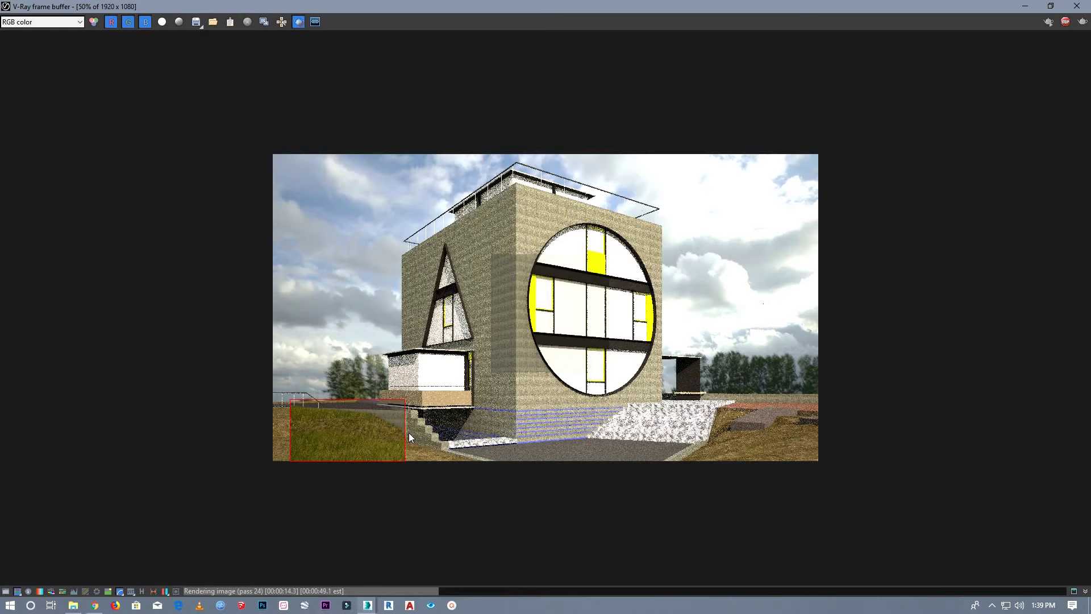
pyautogui.scroll(1, 353, 435)
pyautogui.scroll(-1, 336, 463)
pyautogui.click(1077, 6)
# Cancel the render and orbit a Perspective viewport to look down on the house.
pyautogui.click(700, 72)
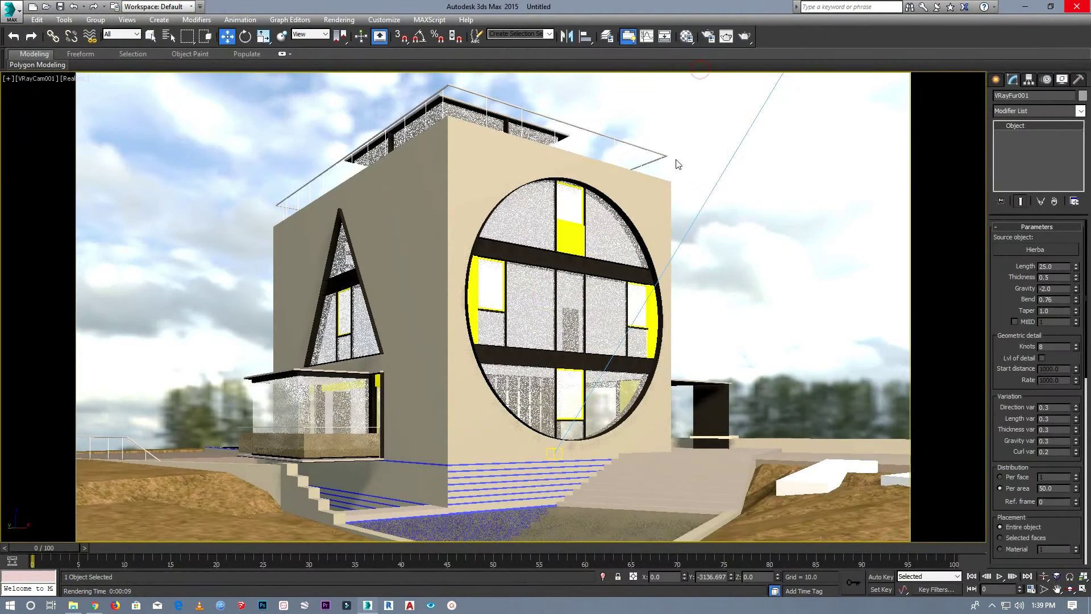
pyautogui.click(38, 78)
pyautogui.click(86, 117)
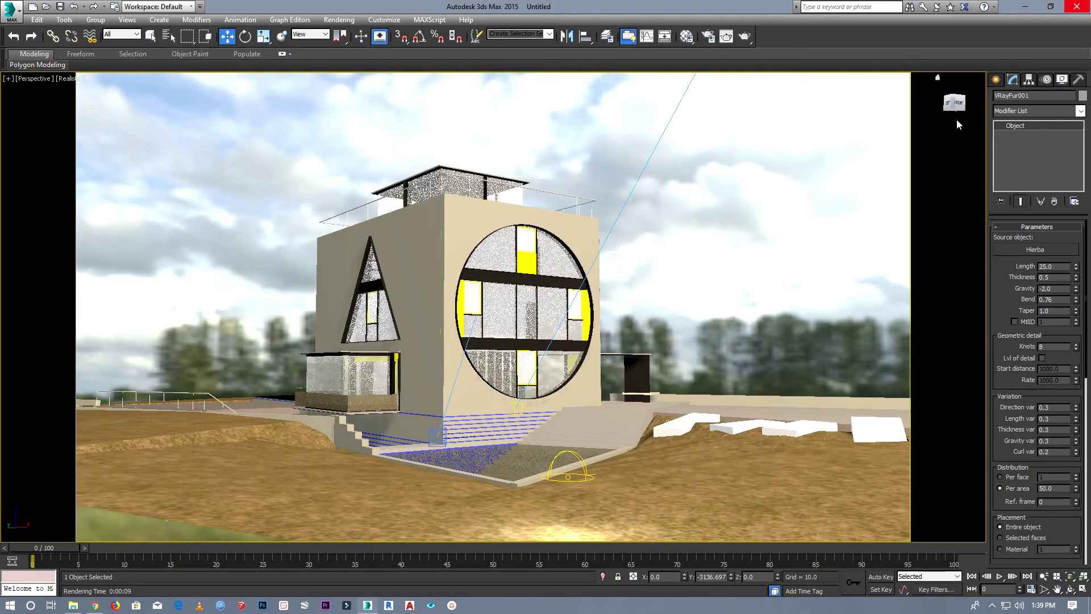
pyautogui.moveTo(957, 104); pyautogui.dragTo(960, 112)
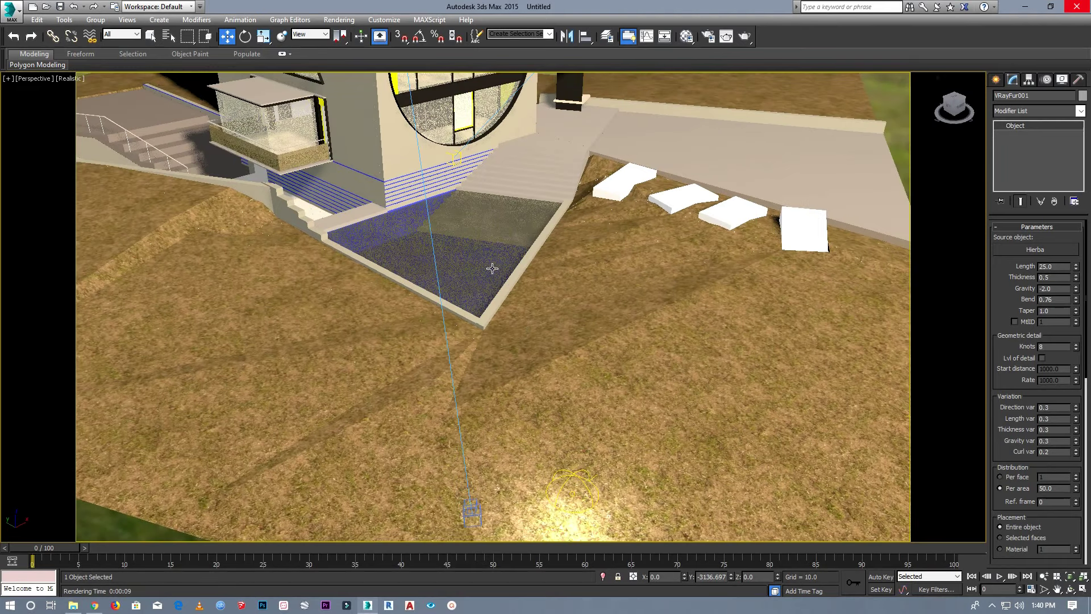
# Move the Agua water mesh out of the pool beside the house, then deselect it.
pyautogui.click(479, 256)
pyautogui.scroll(-5, 443, 267)
pyautogui.scroll(-3, 443, 267)
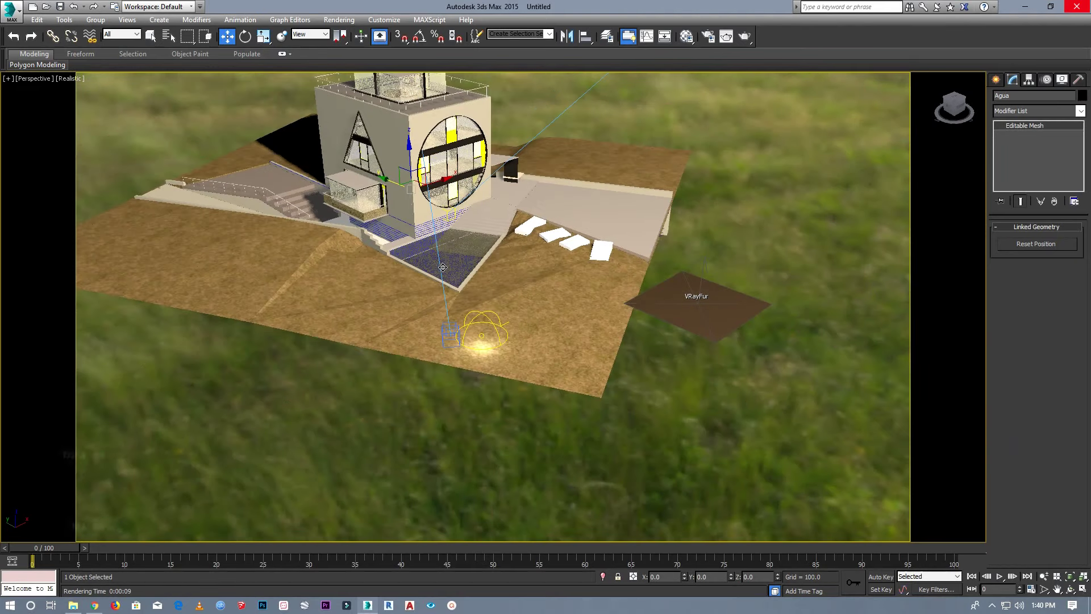
pyautogui.moveTo(379, 178); pyautogui.dragTo(631, 348)
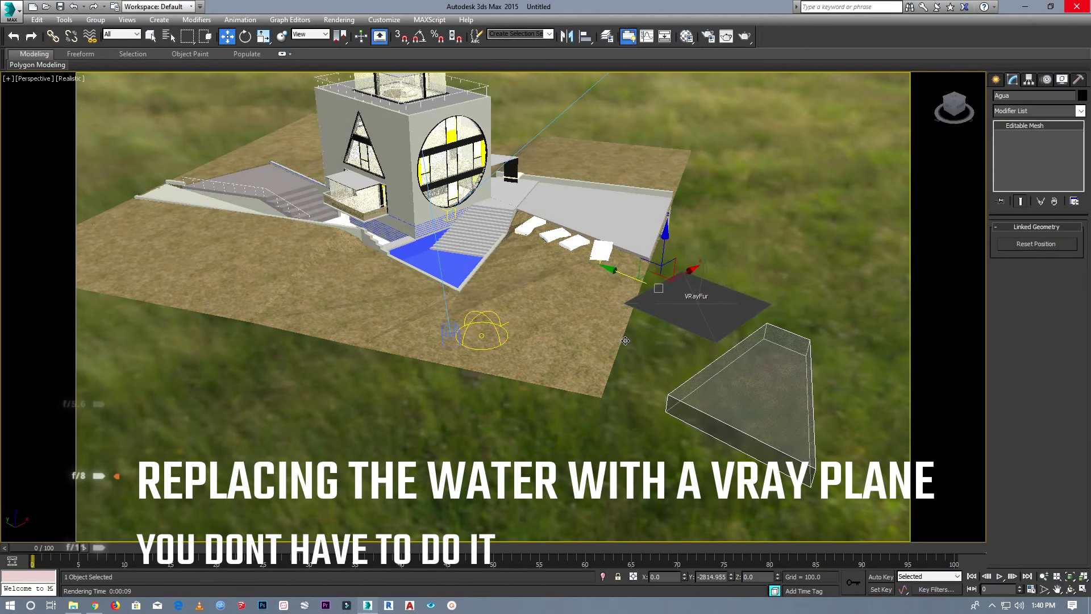
pyautogui.scroll(-2, 630, 348)
pyautogui.click(742, 402)
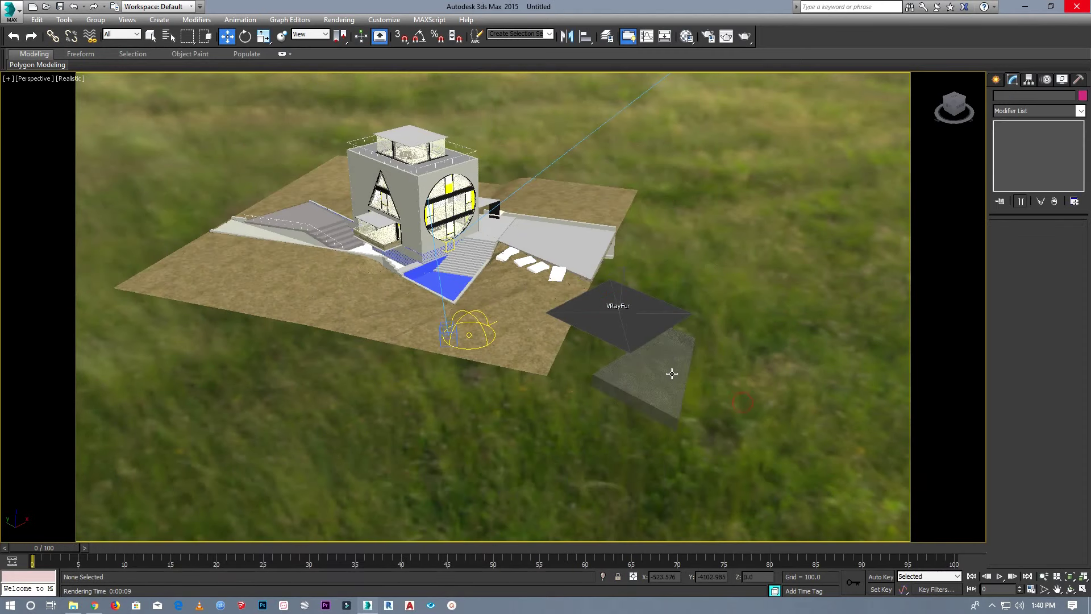
pyautogui.scroll(4, 671, 374)
pyautogui.scroll(-1, 569, 336)
pyautogui.click(995, 79)
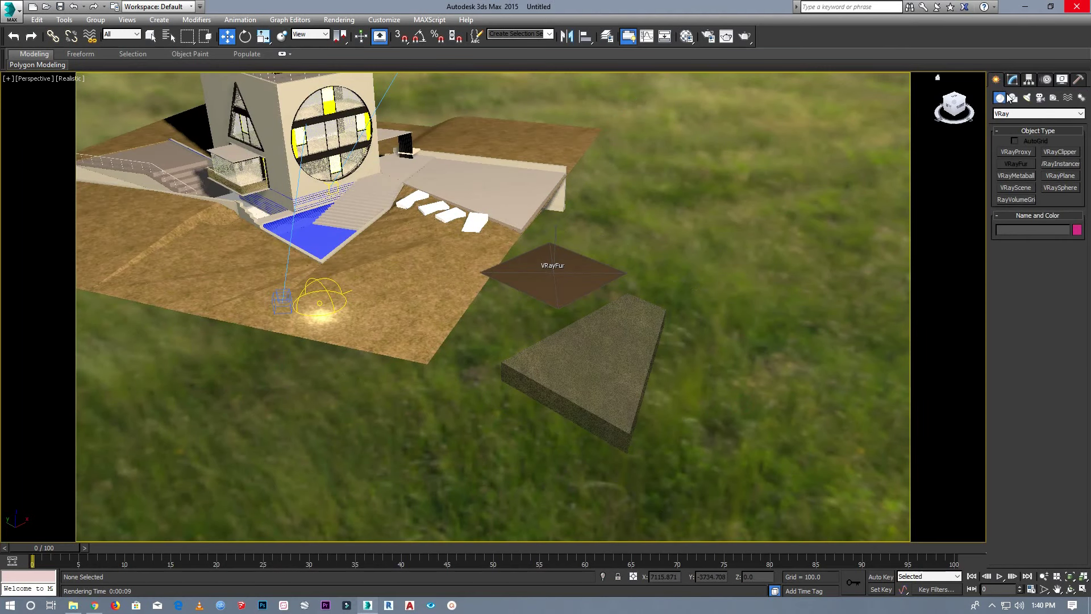
# Draw a new Standard Primitives plane on the grass beside the house.
pyautogui.click(1017, 113)
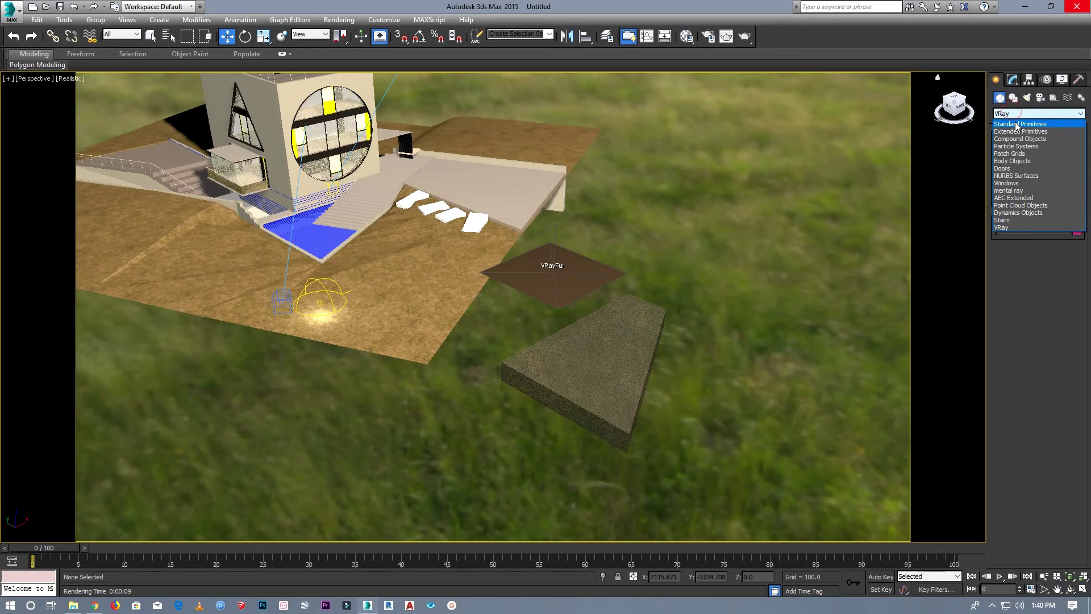
pyautogui.click(1015, 124)
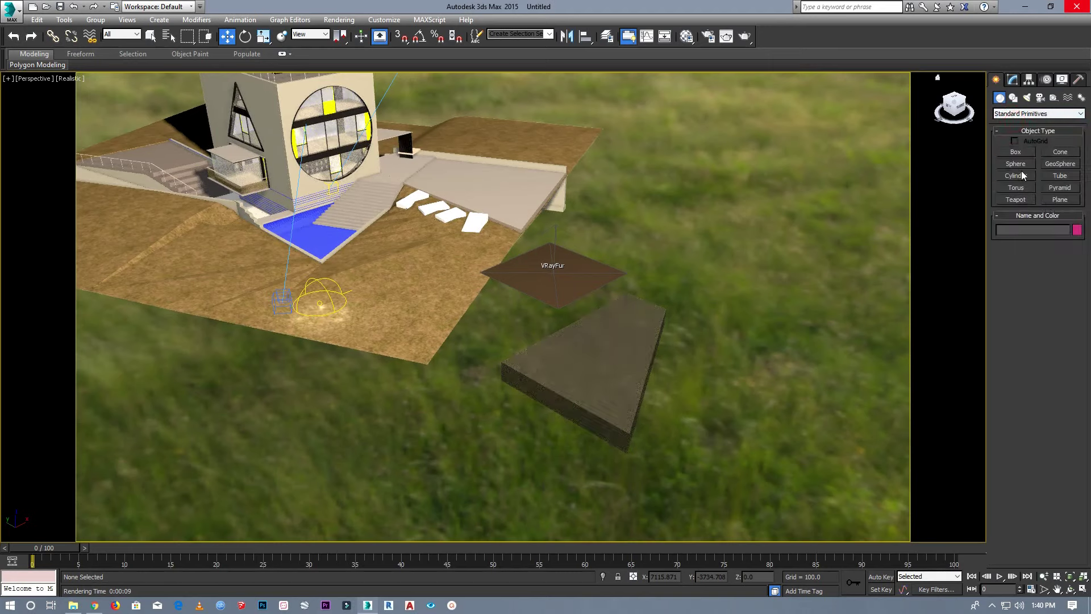
pyautogui.click(1059, 200)
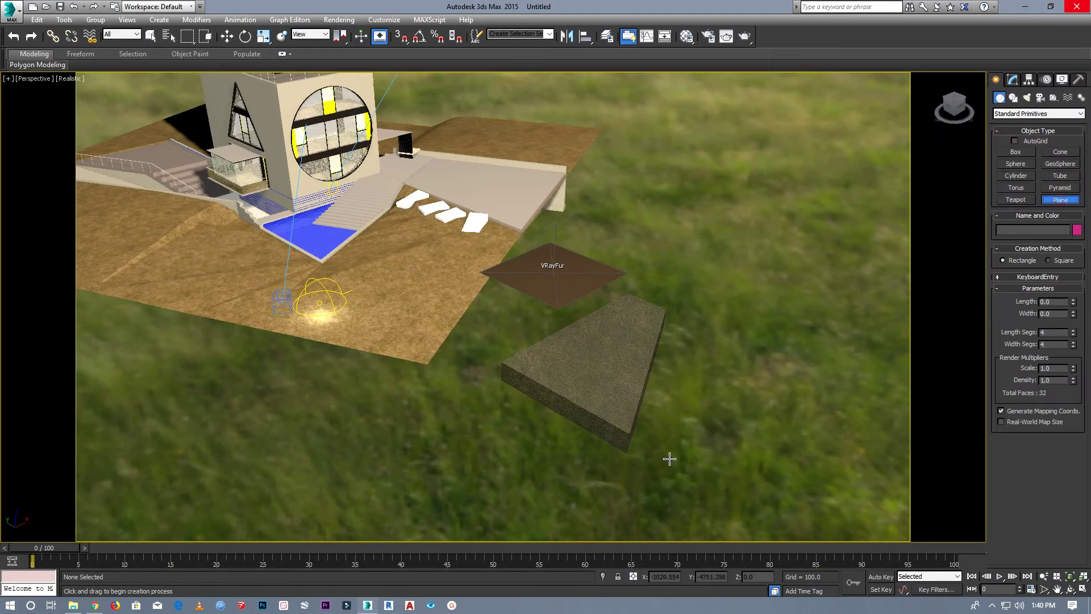
pyautogui.moveTo(649, 460)
pyautogui.mouseDown()
pyautogui.moveTo(804, 393)
pyautogui.moveTo(921, 398)
pyautogui.mouseUp()
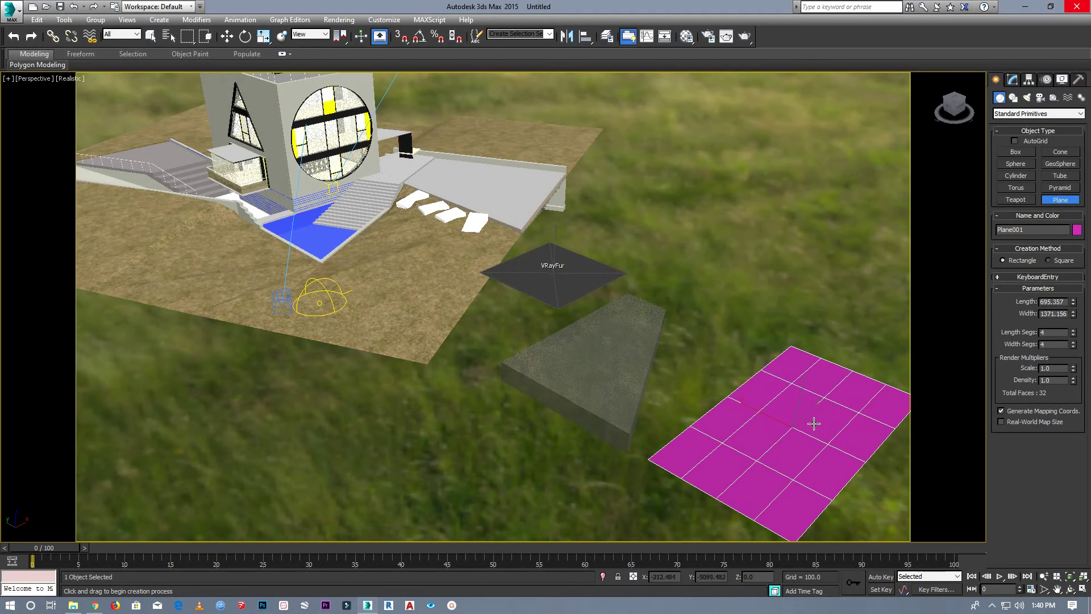
# Move Plane001 over the pool and lower it down into the recess.
pyautogui.click(227, 35)
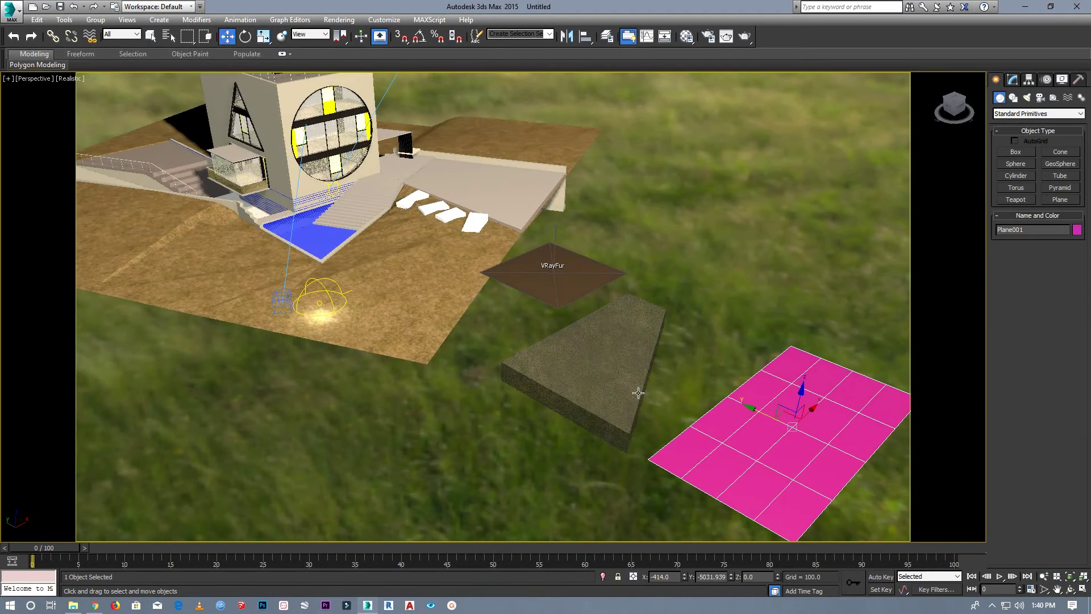
pyautogui.moveTo(756, 410); pyautogui.dragTo(306, 182)
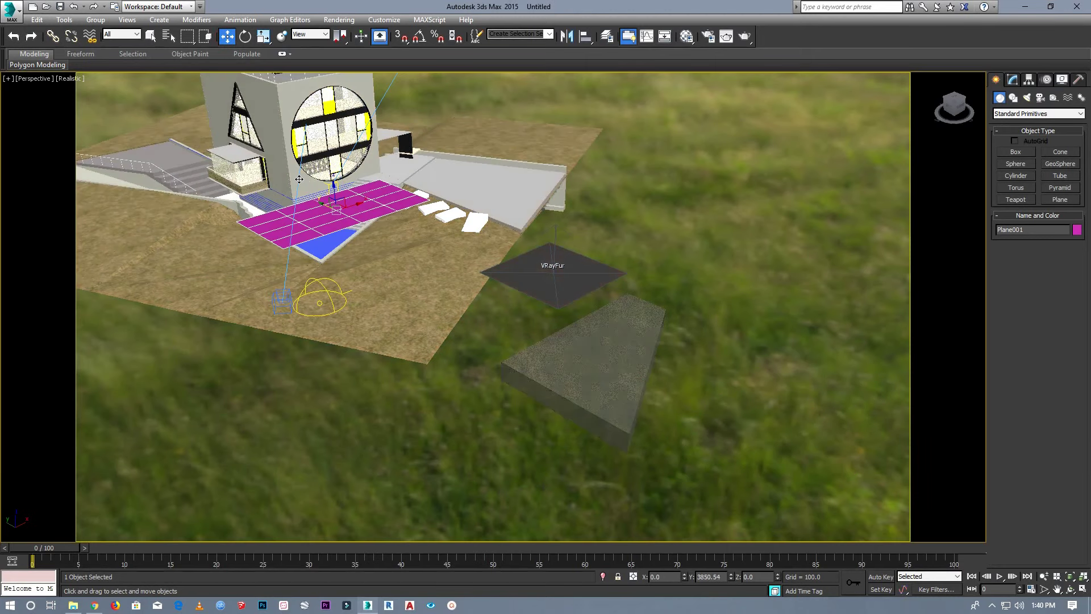
pyautogui.scroll(4, 280, 207)
pyautogui.moveTo(412, 182)
pyautogui.mouseDown()
pyautogui.moveTo(430, 236)
pyautogui.moveTo(415, 247)
pyautogui.moveTo(359, 234)
pyautogui.mouseUp()
pyautogui.scroll(3, 360, 234)
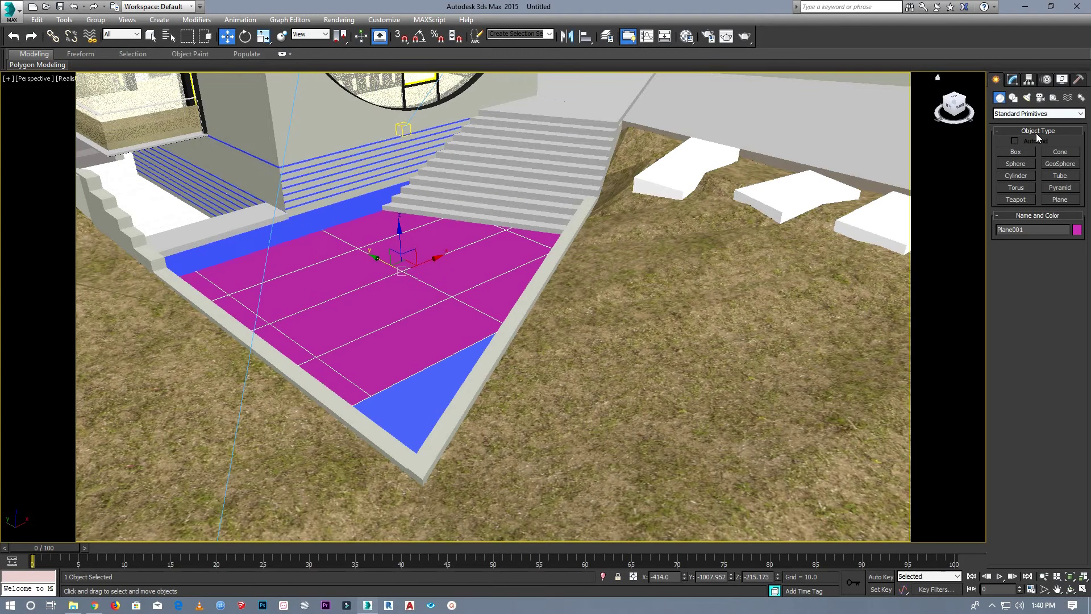
# Set Plane001's length to 1140.386 and shift it along Y to fill the basin.
pyautogui.click(1013, 80)
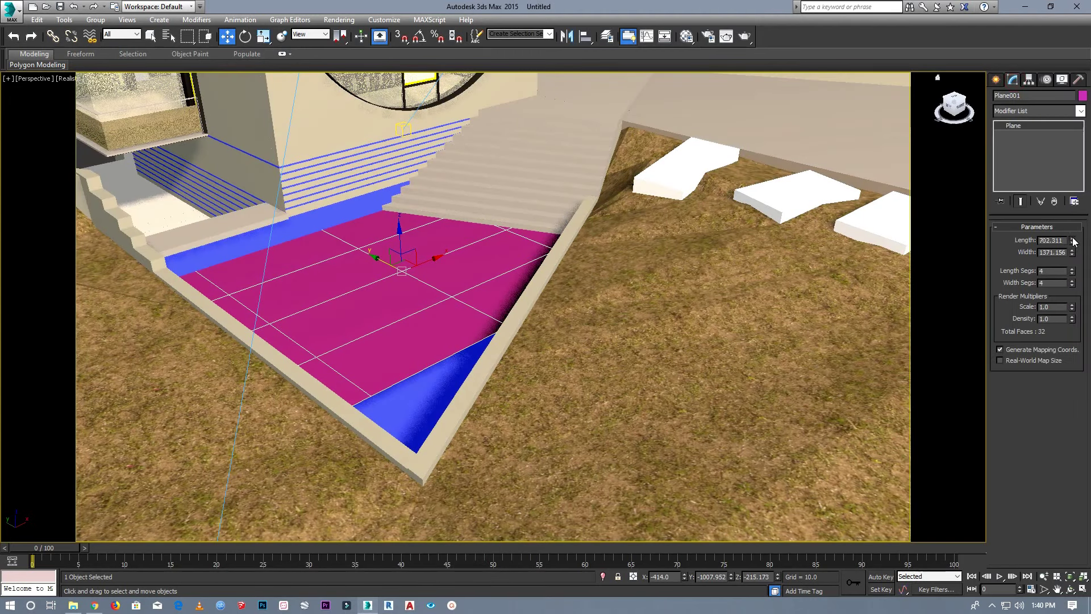
pyautogui.moveTo(1072, 241); pyautogui.dragTo(1060, 203)
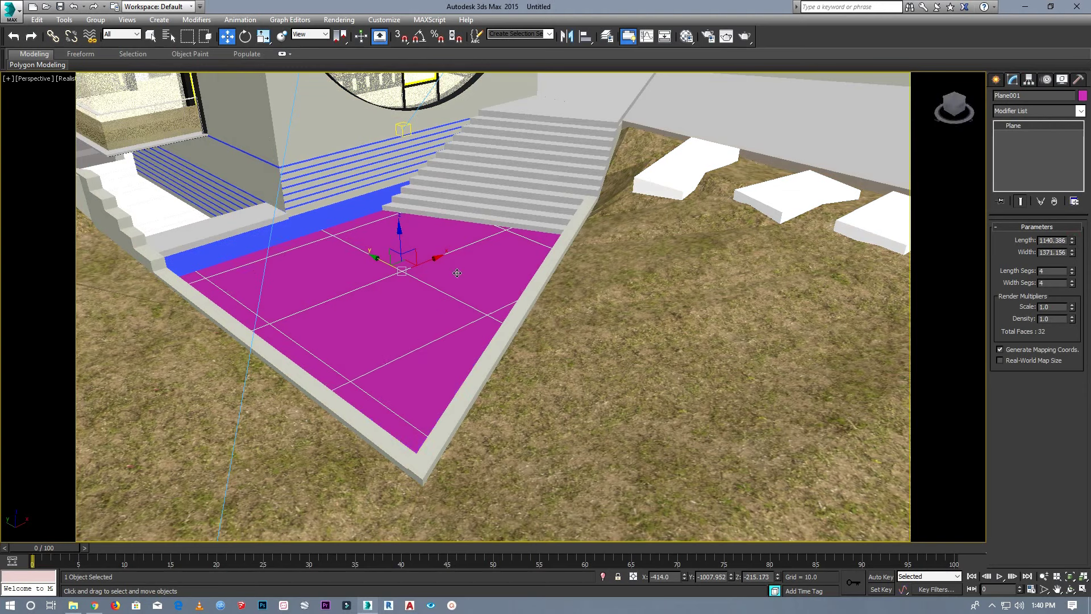
pyautogui.moveTo(379, 259)
pyautogui.mouseDown()
pyautogui.moveTo(454, 298)
pyautogui.moveTo(410, 283)
pyautogui.mouseUp()
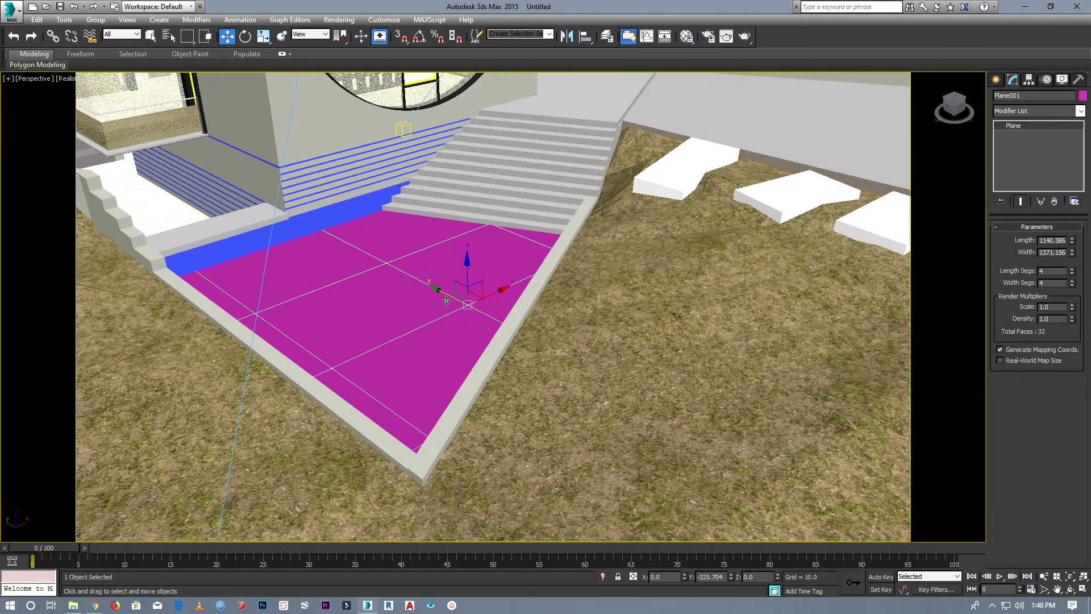
# Select the Hierba grass mesh, zoom to inspect it, and return to the VRayCam001 view.
pyautogui.click(603, 289)
pyautogui.scroll(-5, 384, 343)
pyautogui.scroll(-5, 384, 341)
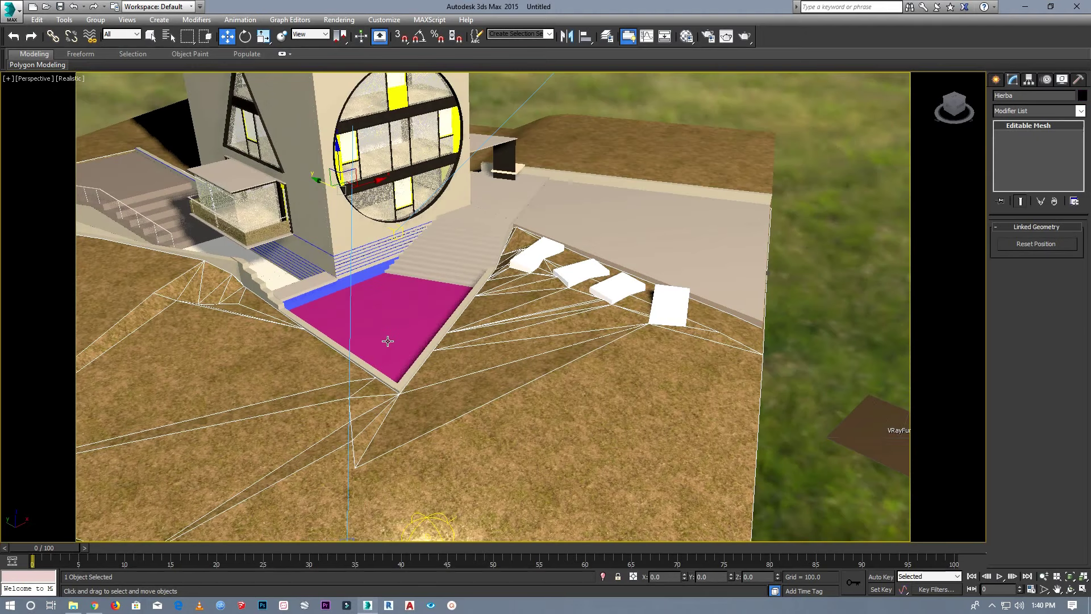
pyautogui.scroll(-3, 385, 317)
pyautogui.scroll(2, 386, 315)
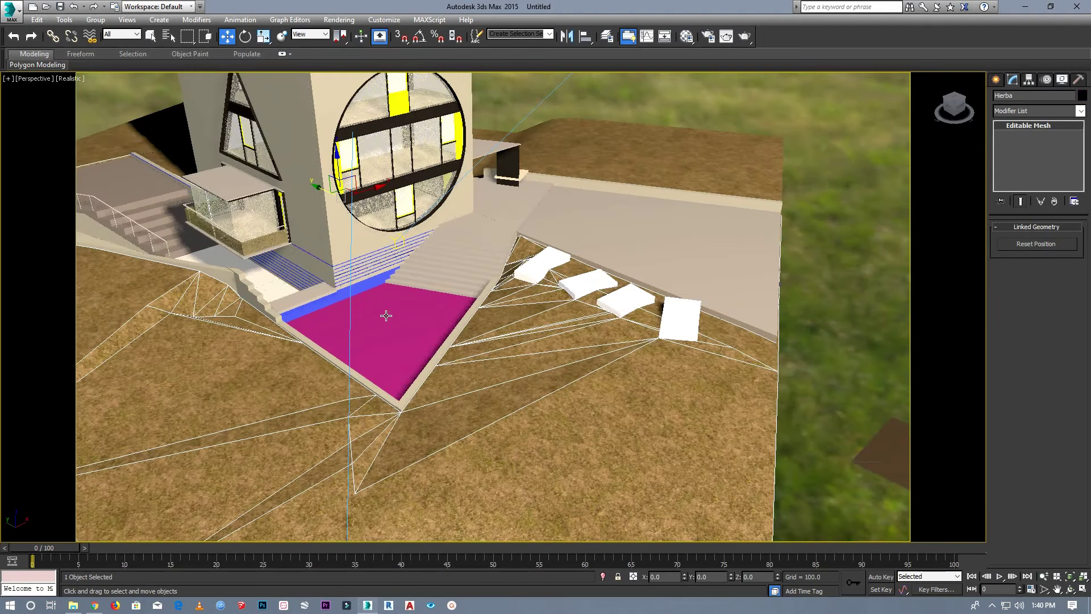
pyautogui.scroll(2, 534, 284)
pyautogui.scroll(2, 689, 318)
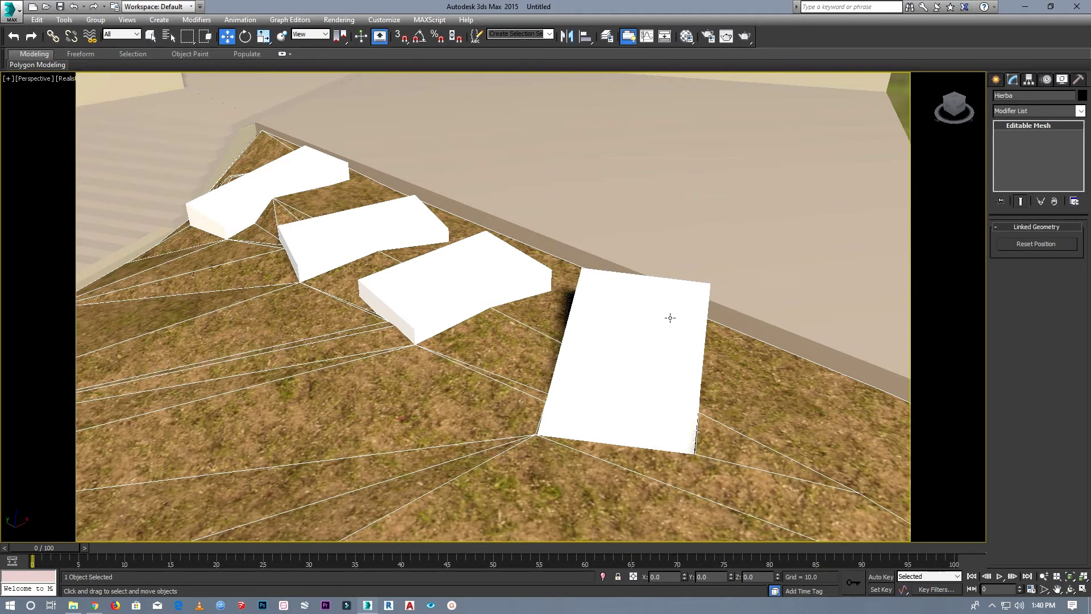
pyautogui.scroll(-3, 670, 317)
pyautogui.scroll(1, 377, 344)
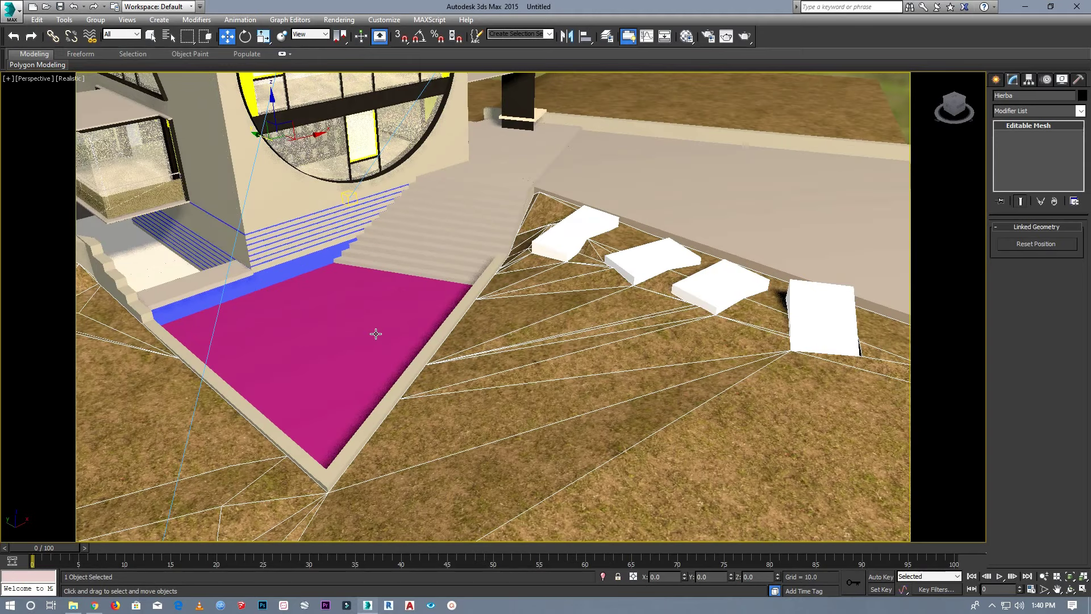
pyautogui.scroll(-1, 375, 333)
pyautogui.scroll(-1, 375, 334)
pyautogui.scroll(-1, 271, 332)
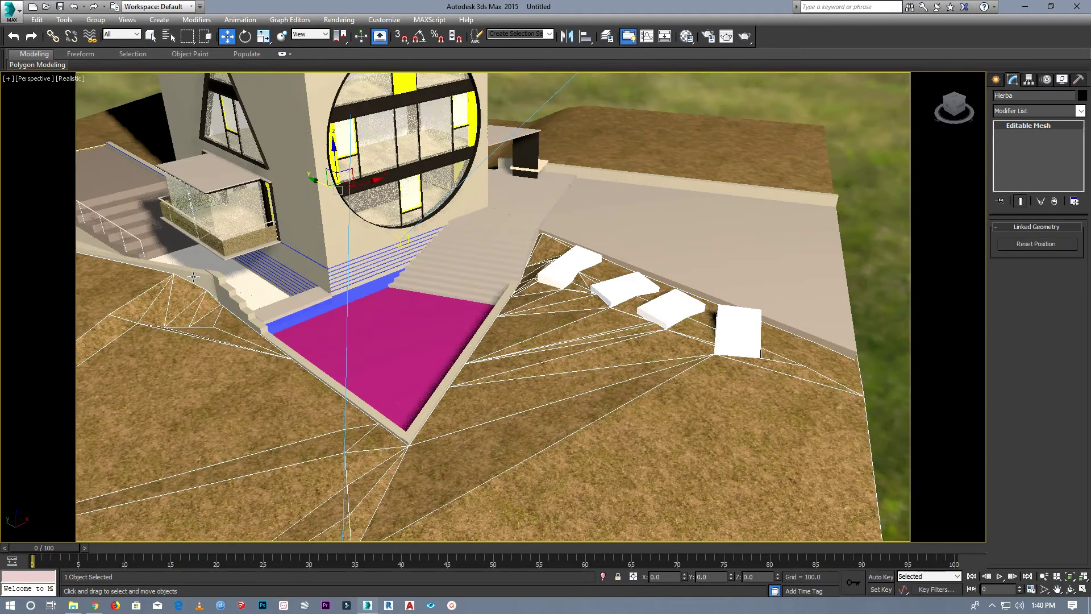
pyautogui.scroll(2, 190, 267)
pyautogui.scroll(-1, 190, 268)
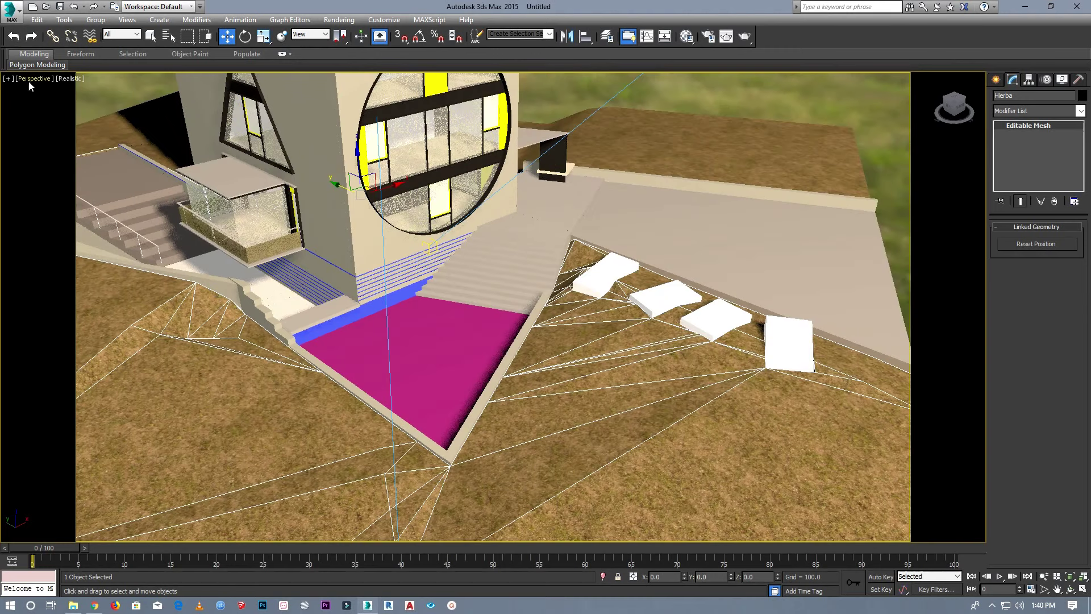
pyautogui.click(29, 80)
pyautogui.click(252, 94)
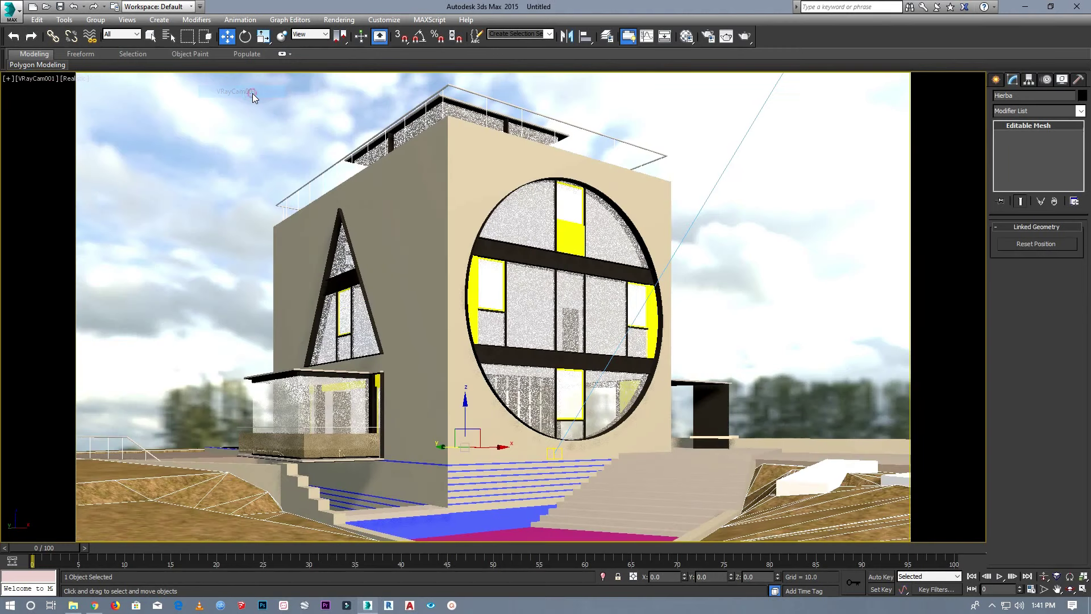
# Raise Plane001 along Z to about 47.46 at water level, then deselect it.
pyautogui.click(544, 530)
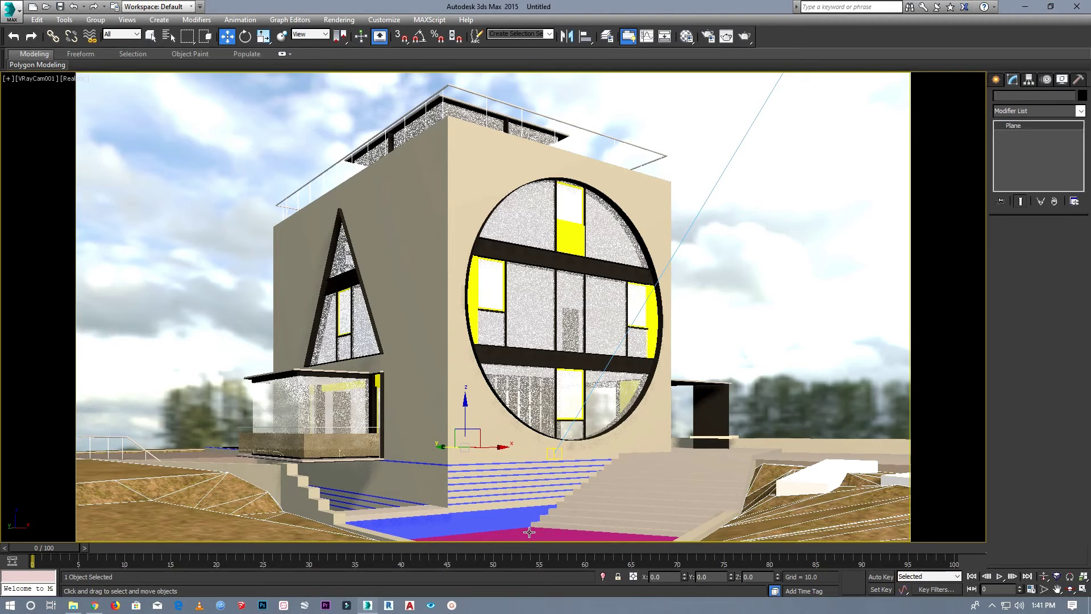
pyautogui.moveTo(585, 519); pyautogui.dragTo(581, 496)
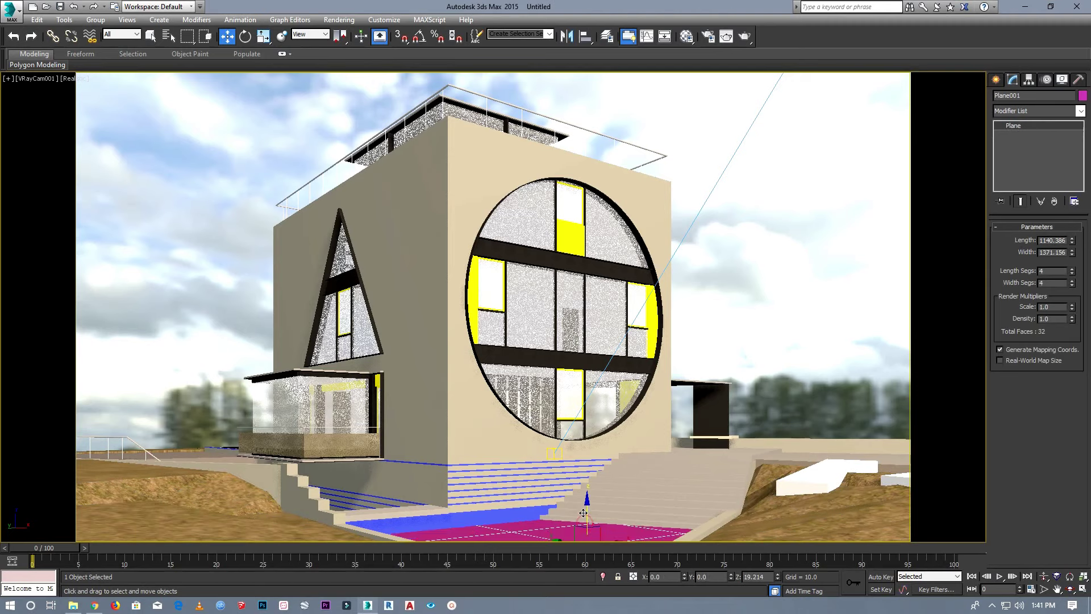
pyautogui.moveTo(582, 496); pyautogui.dragTo(584, 500)
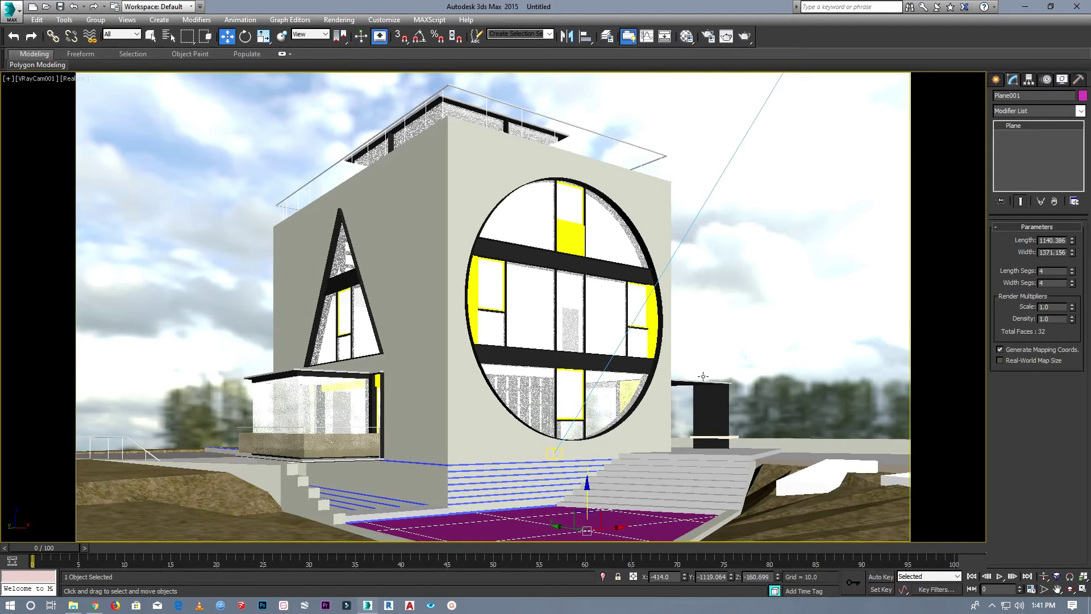
pyautogui.click(731, 341)
# Load the Water Swimmingpool VRayMtl from the splat.mat library into an empty Material Editor slot.
pyautogui.press('m')
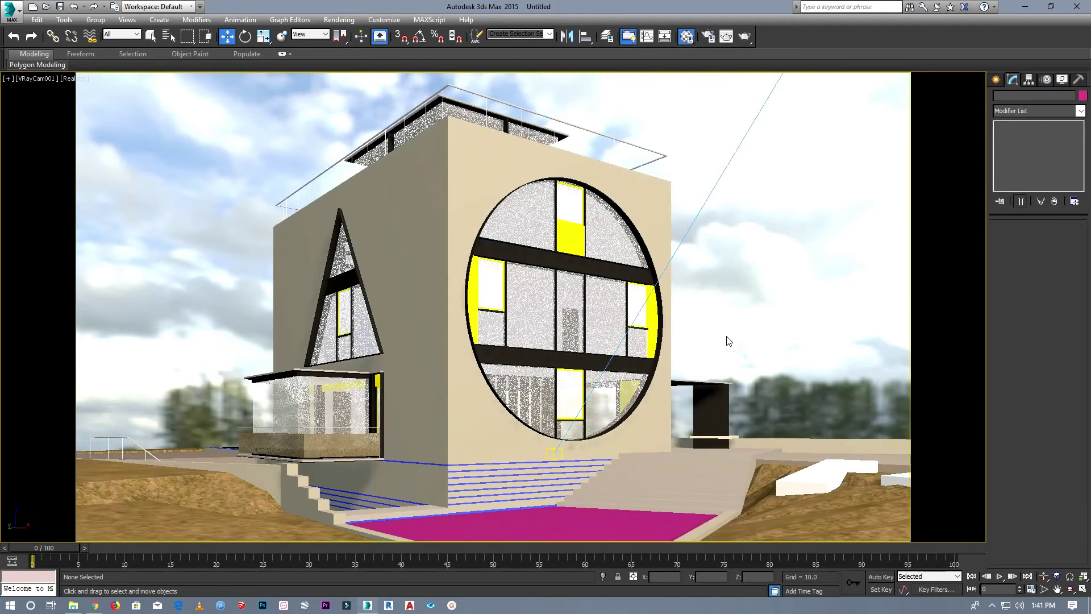
pyautogui.click(265, 186)
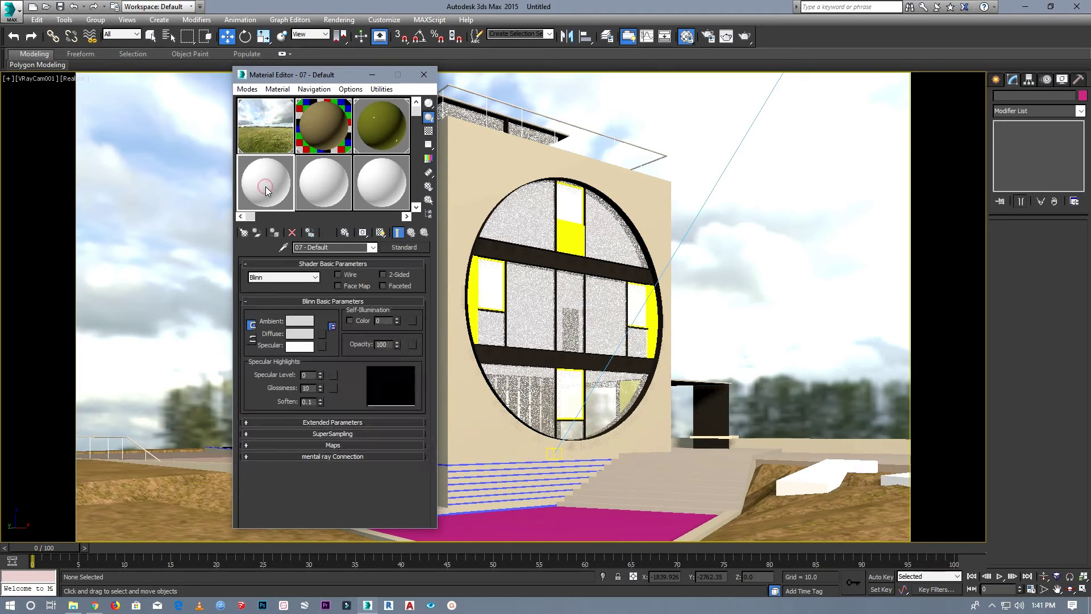
pyautogui.click(400, 247)
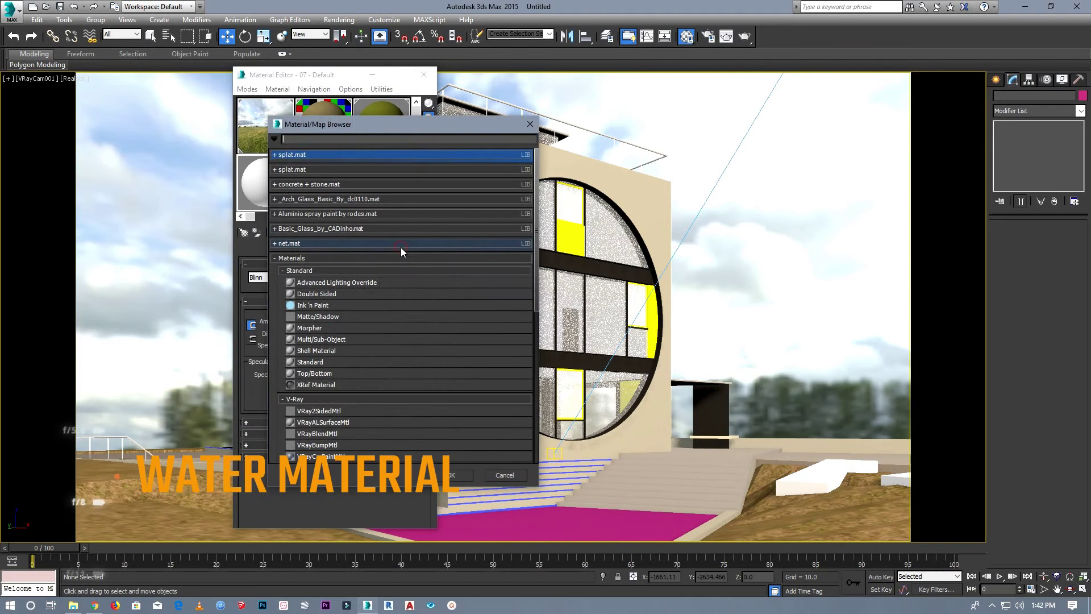
pyautogui.click(273, 138)
pyautogui.click(306, 162)
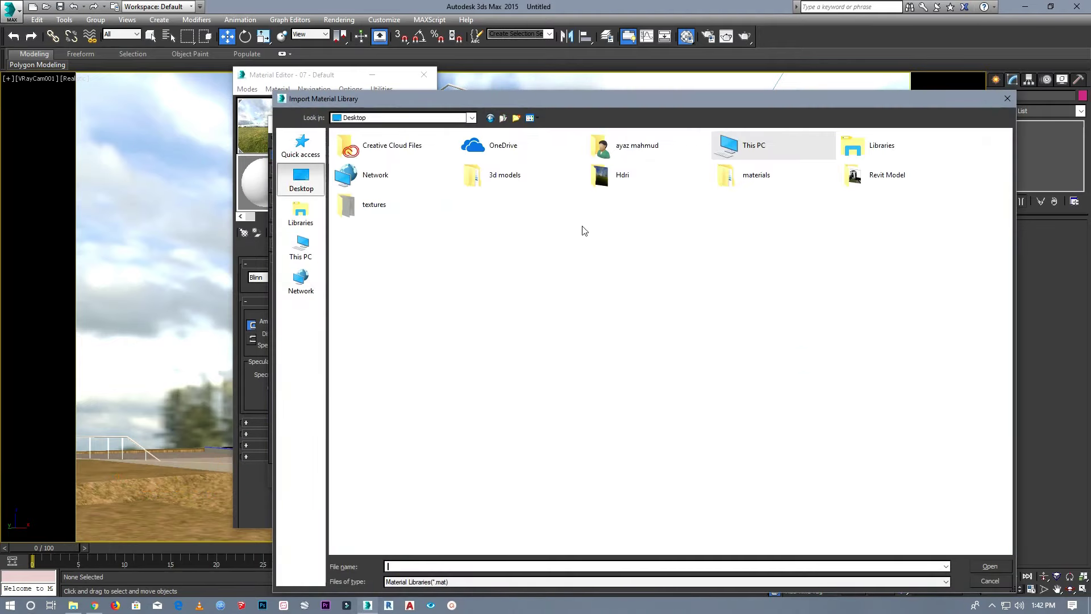
pyautogui.doubleClick(767, 184)
pyautogui.doubleClick(370, 158)
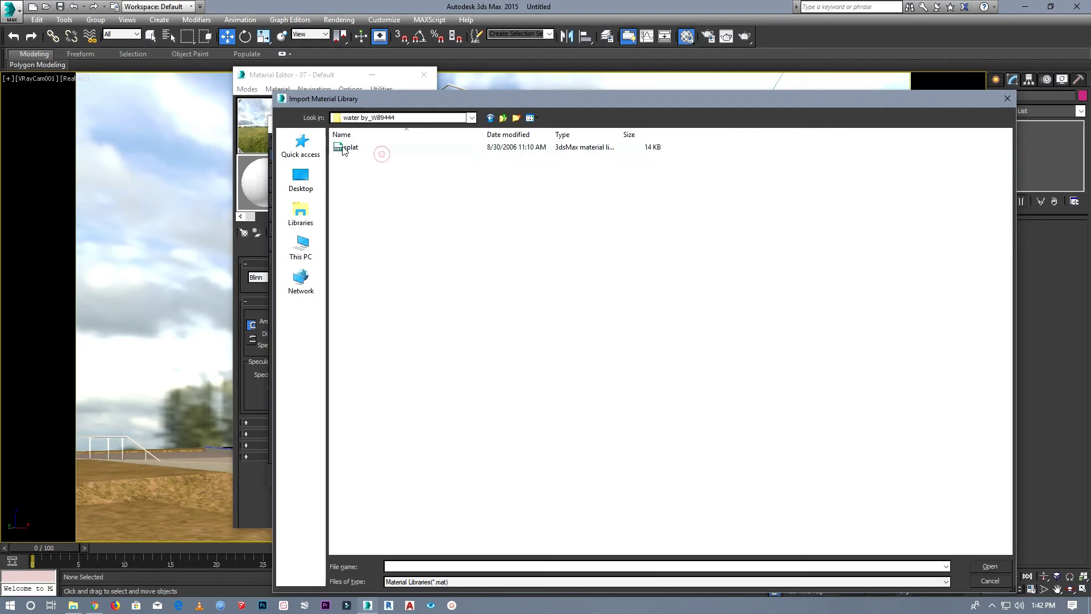
pyautogui.scroll(1, 318, 156)
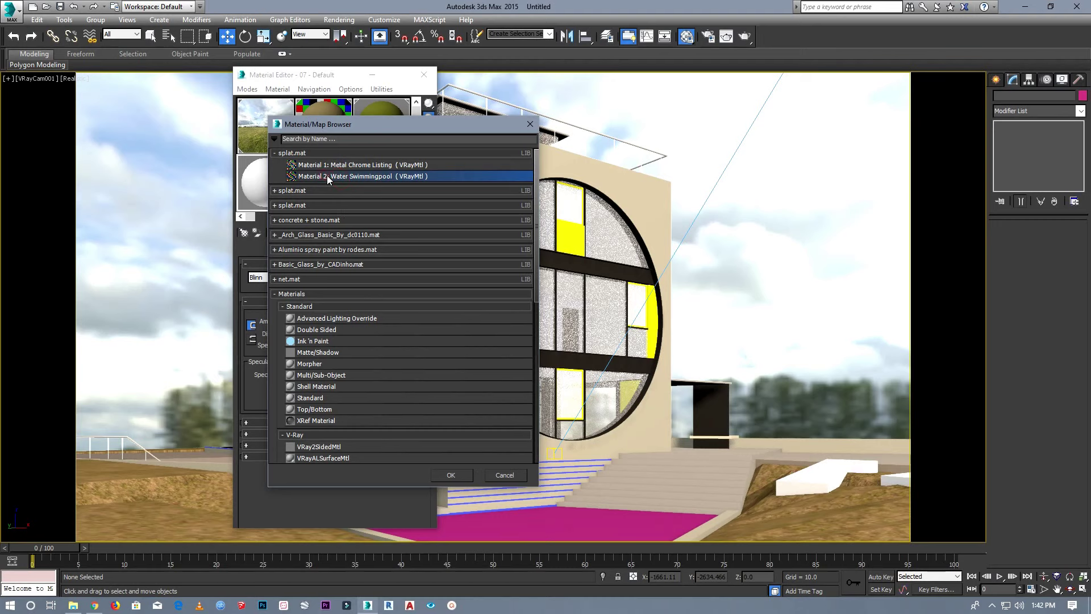
pyautogui.doubleClick(323, 175)
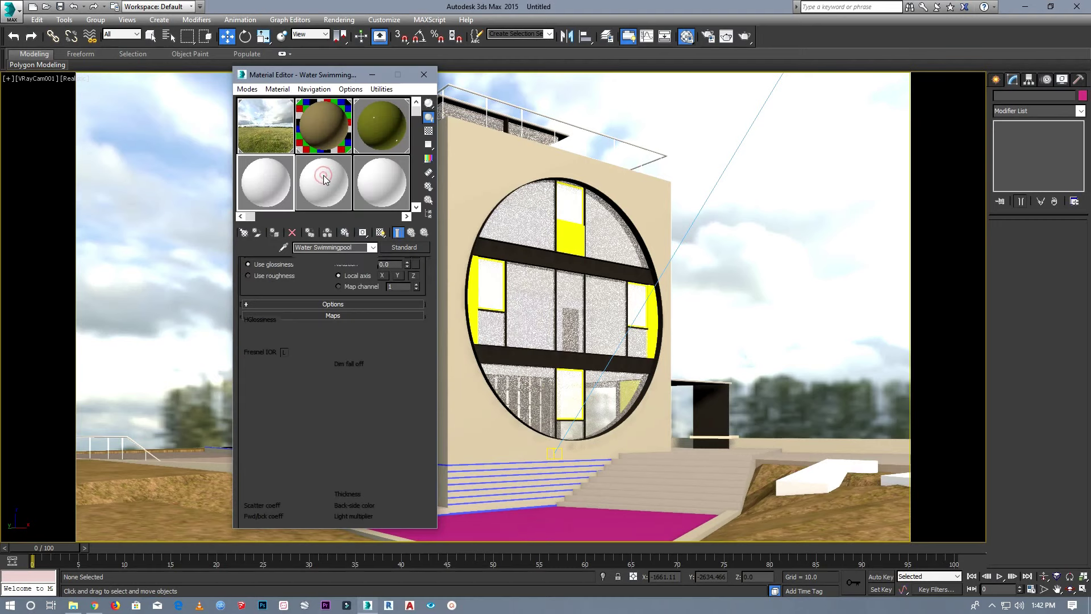
# Apply the Water Swimmingpool material to the magenta pool plane.
pyautogui.doubleClick(278, 186)
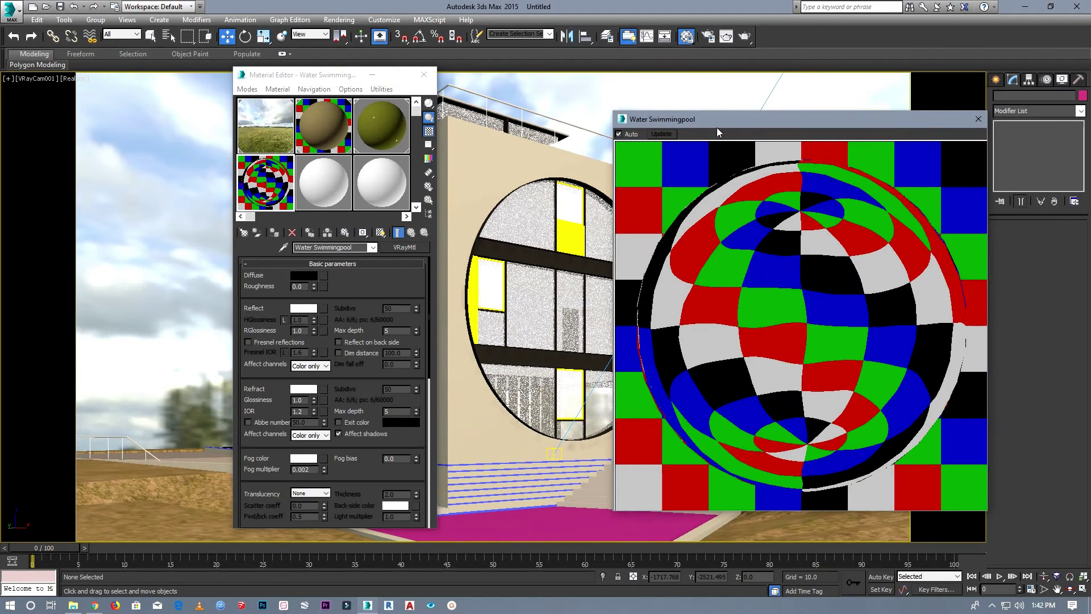
pyautogui.moveTo(717, 130); pyautogui.dragTo(830, 86)
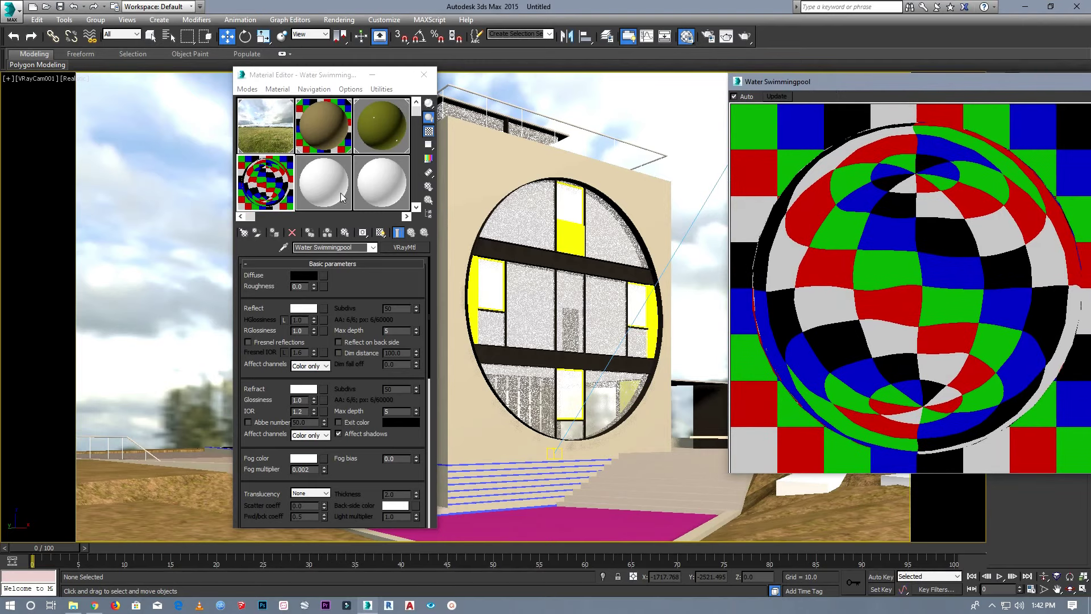
pyautogui.click(272, 177)
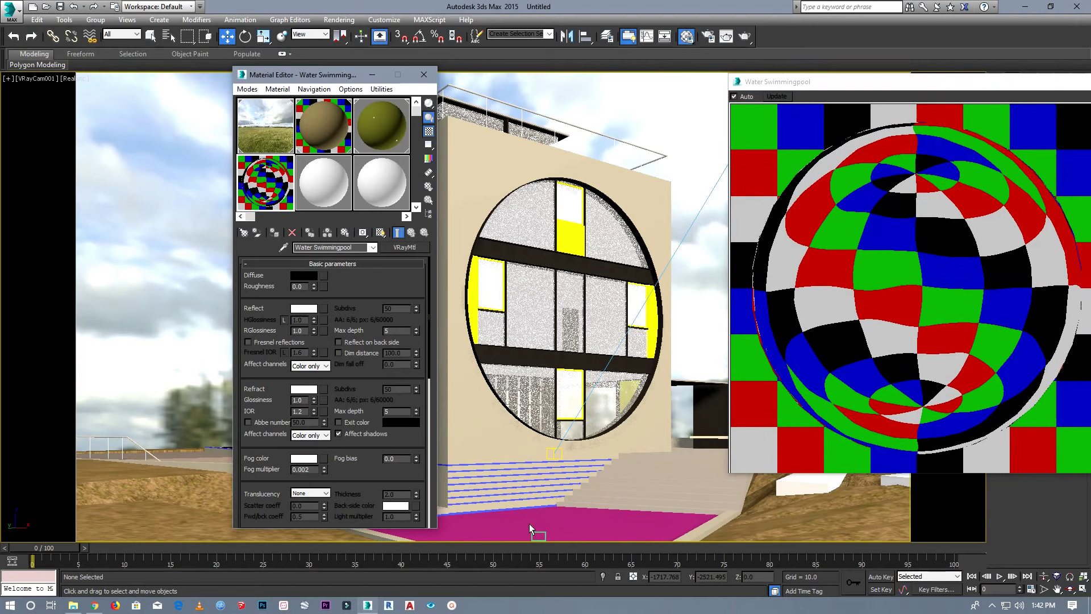
pyautogui.moveTo(529, 523); pyautogui.dragTo(529, 524)
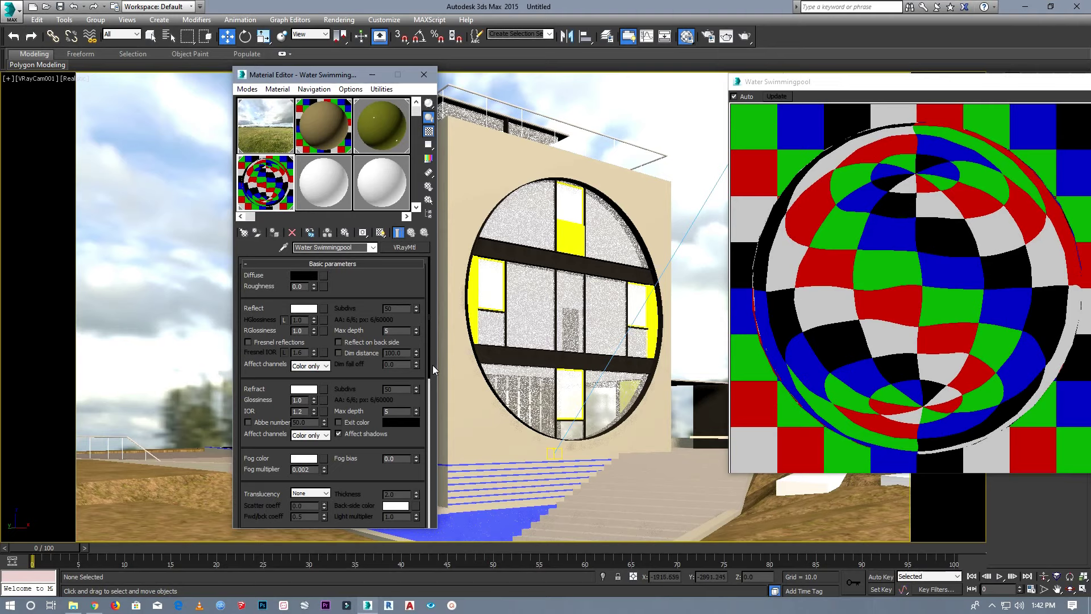
# Set the water material's refraction fog colour to cyan.
pyautogui.moveTo(430, 364); pyautogui.dragTo(432, 421)
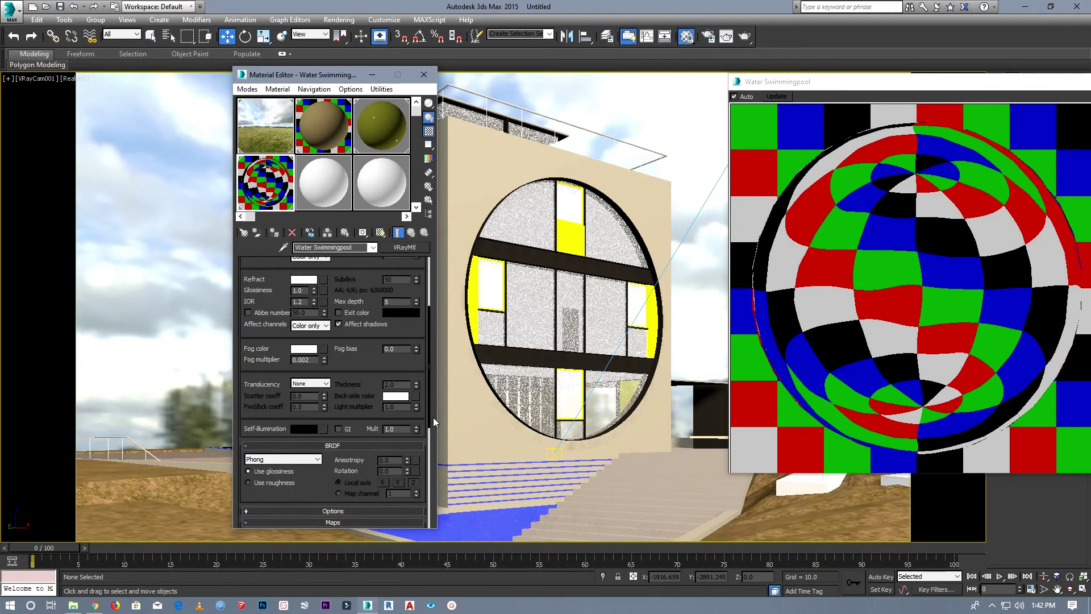
pyautogui.click(305, 349)
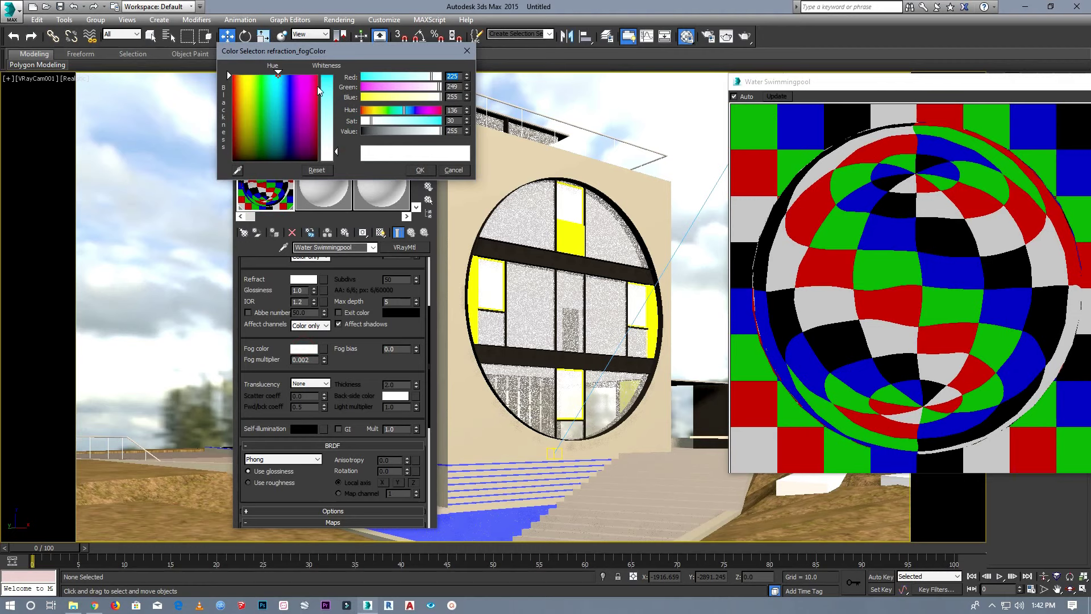
pyautogui.moveTo(317, 87); pyautogui.dragTo(318, 103)
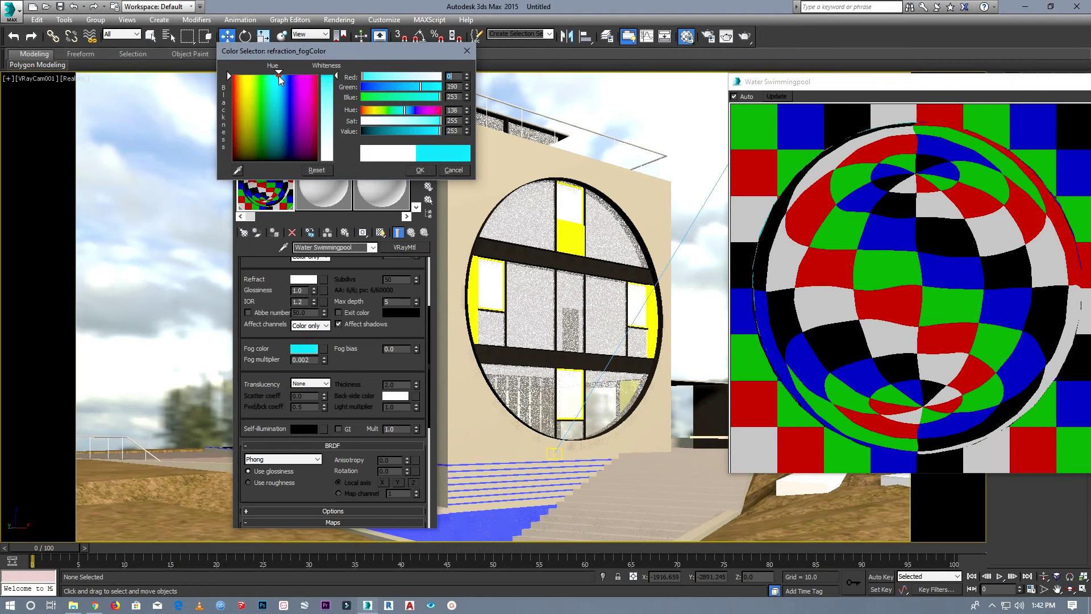
pyautogui.click(427, 171)
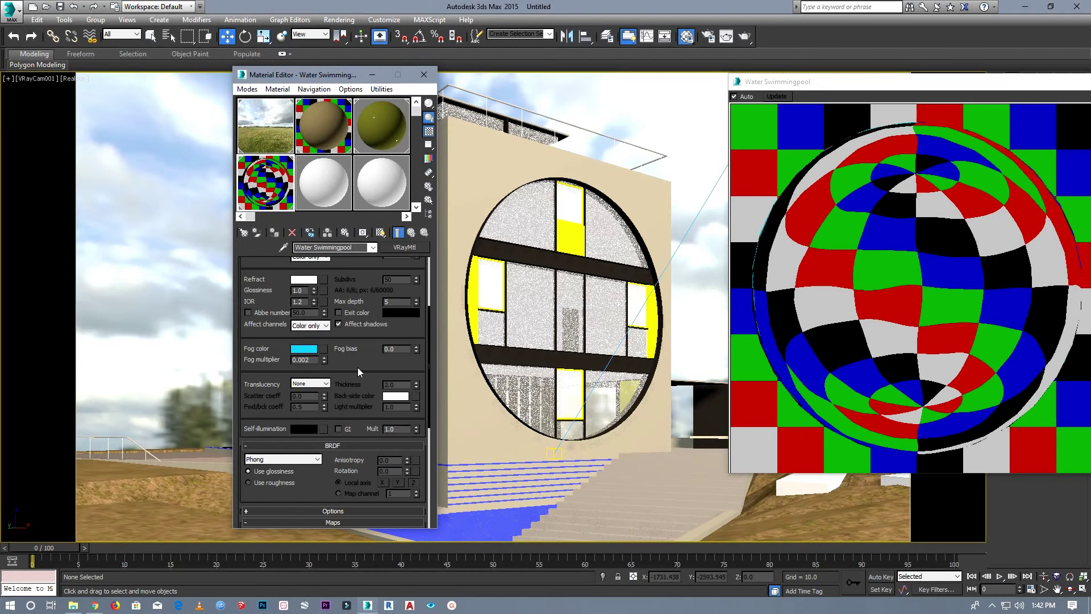
pyautogui.click(373, 248)
pyautogui.moveTo(429, 333); pyautogui.dragTo(434, 450)
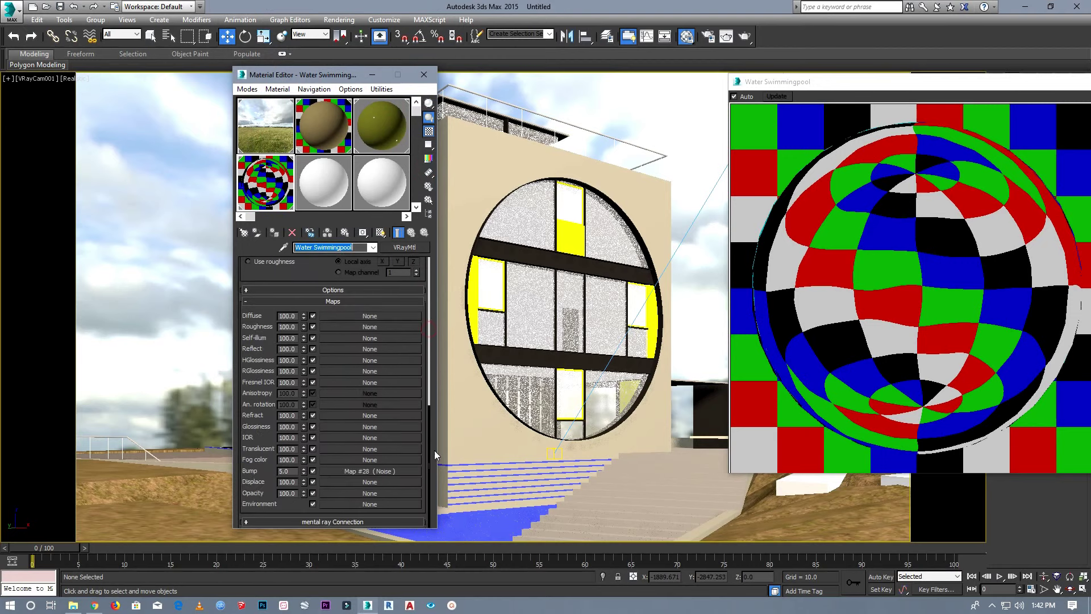
# Set bump amount to 12 and Noise map tiling X/Y/Z to 10, then close the Material Editor.
pyautogui.click(290, 471)
pyautogui.write('12')
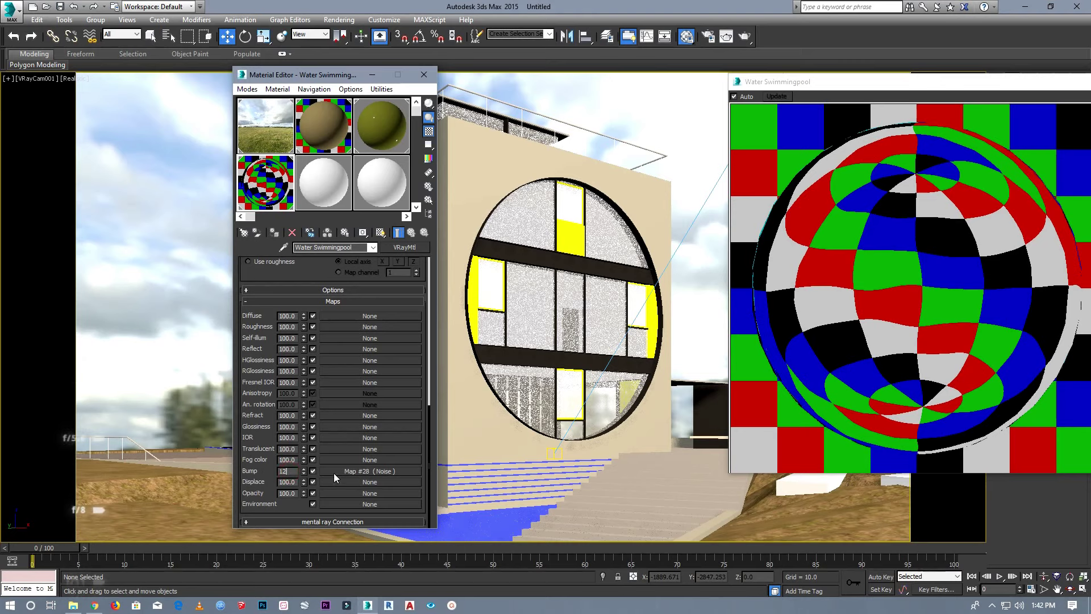
pyautogui.click(370, 471)
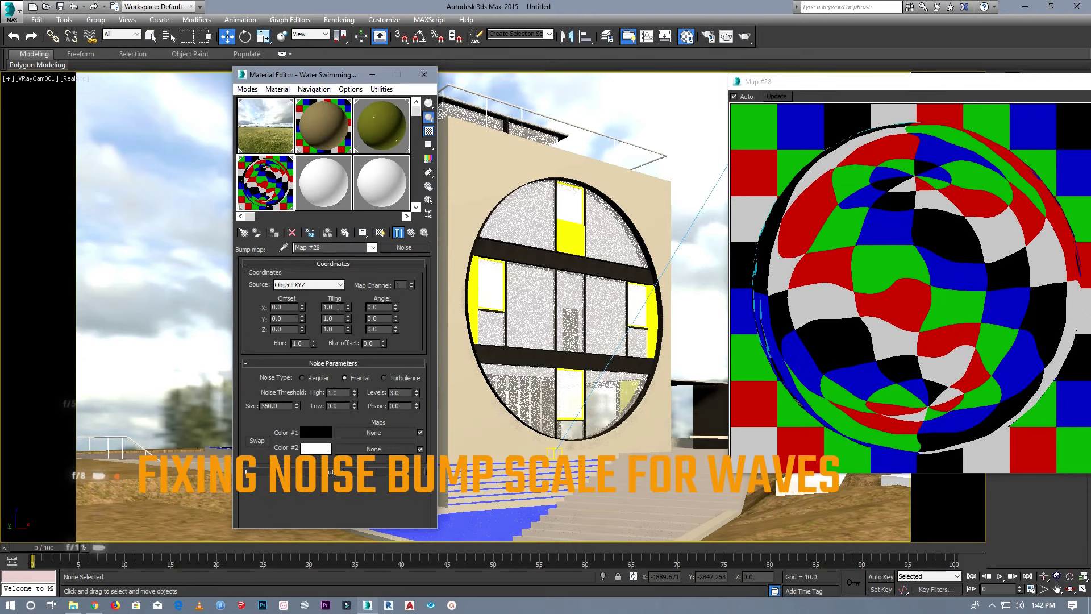
pyautogui.write('1')
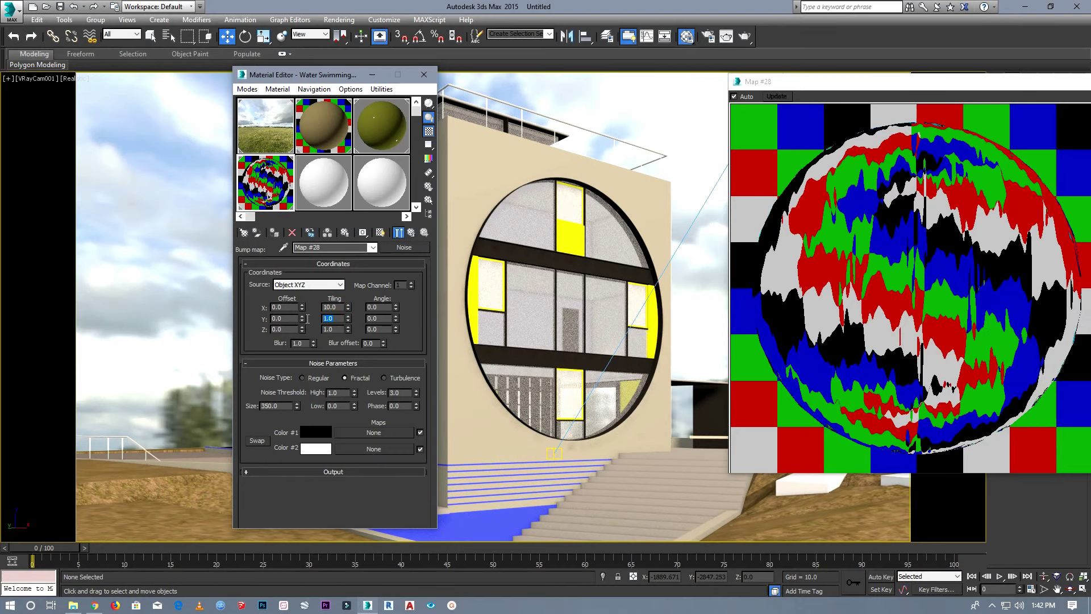
pyautogui.write('10')
pyautogui.press('Tab')
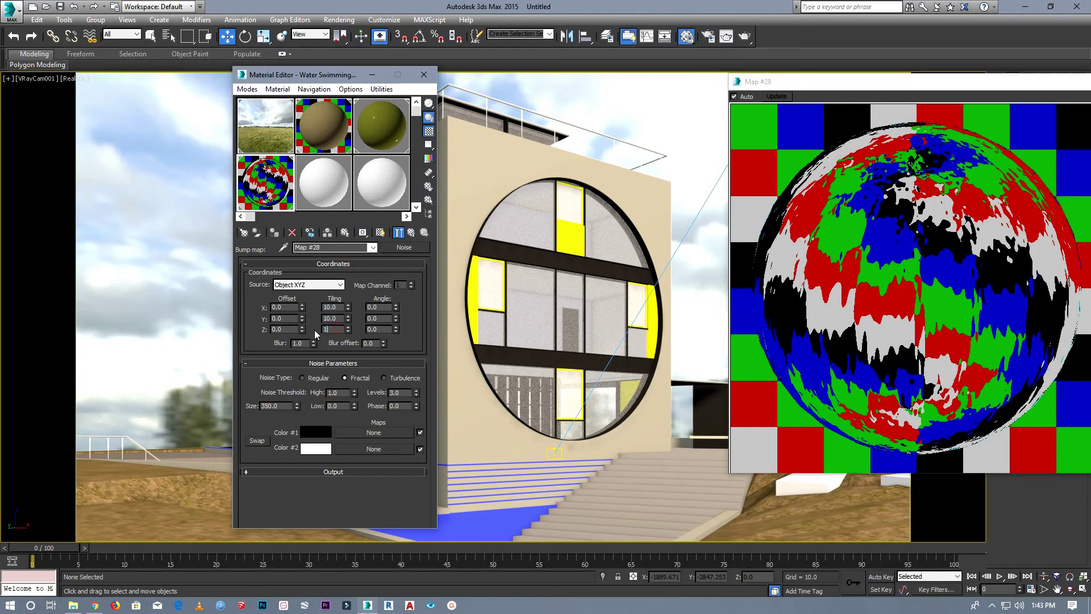
pyautogui.press('Return')
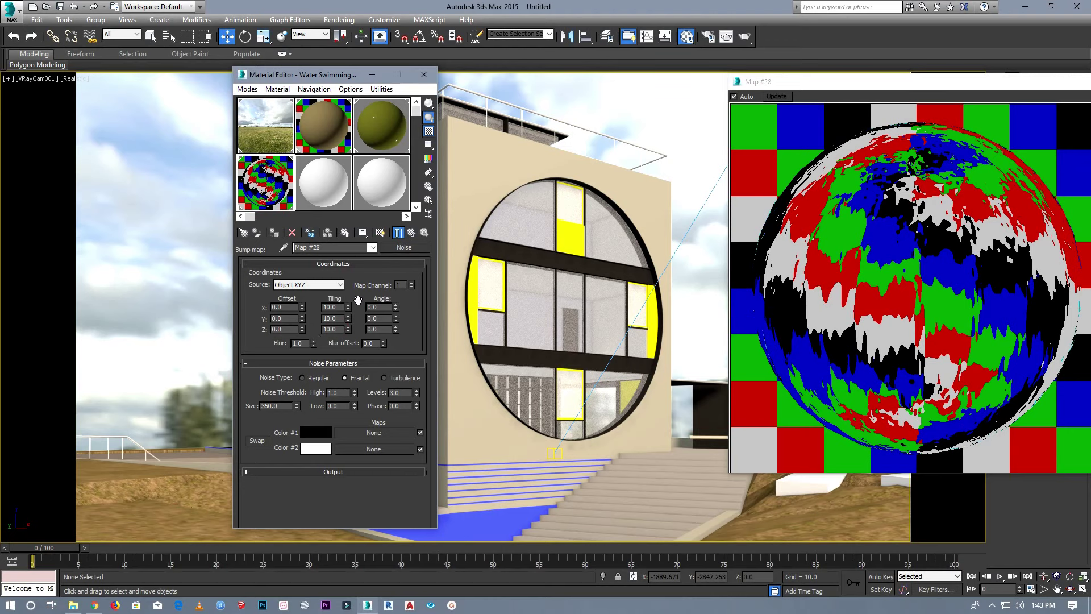
pyautogui.click(899, 267)
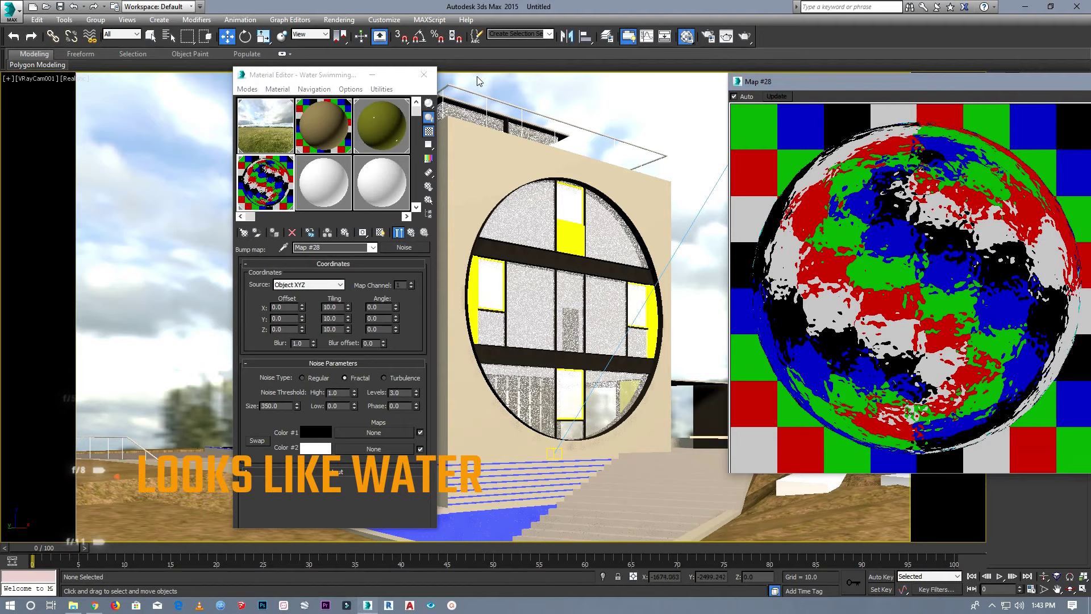
pyautogui.click(425, 76)
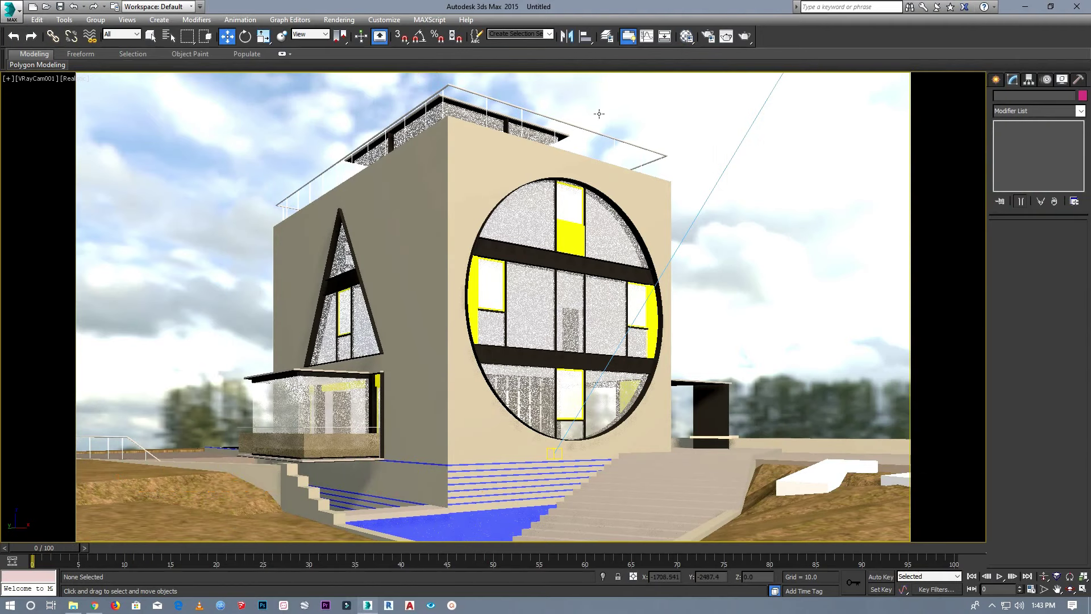
pyautogui.click(529, 203)
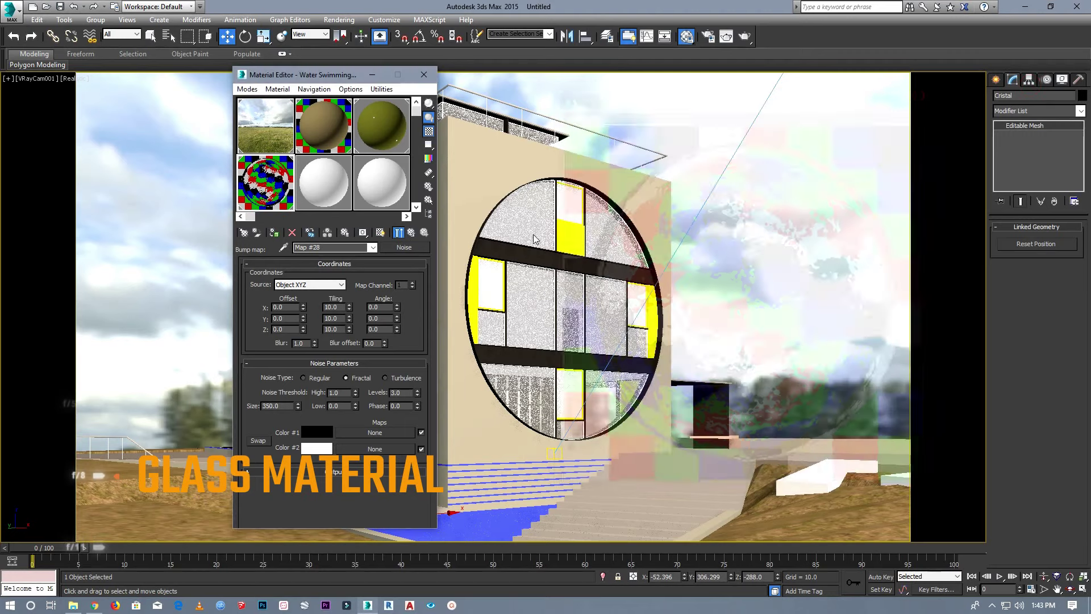
# Load Basic_Glass_by_CADinho from the Desktop materials library into an empty slot for Cristal.
pyautogui.click(317, 196)
pyautogui.click(403, 253)
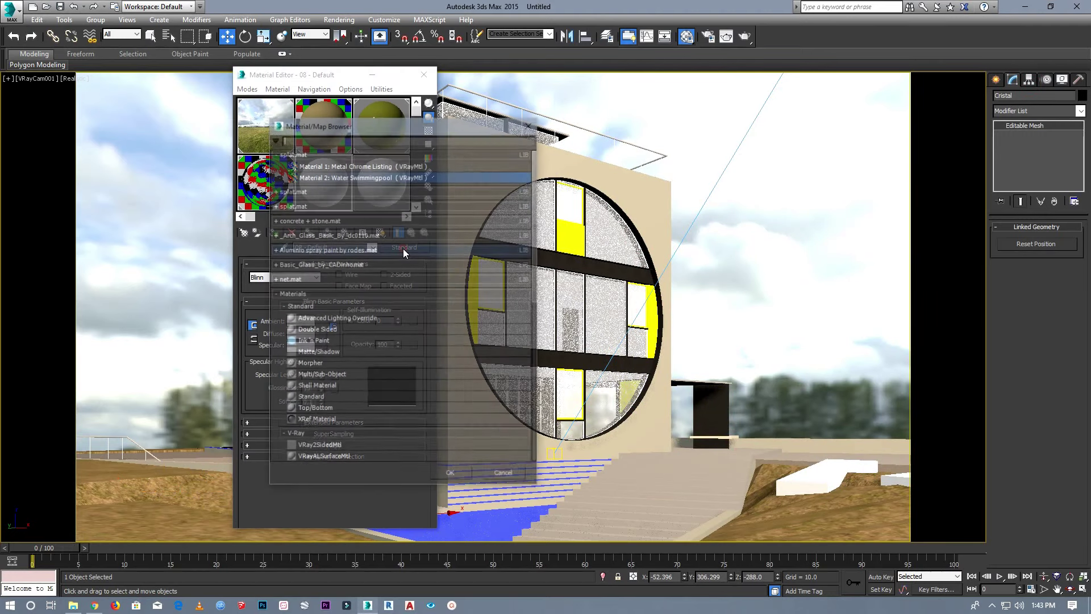
pyautogui.click(274, 139)
pyautogui.click(317, 163)
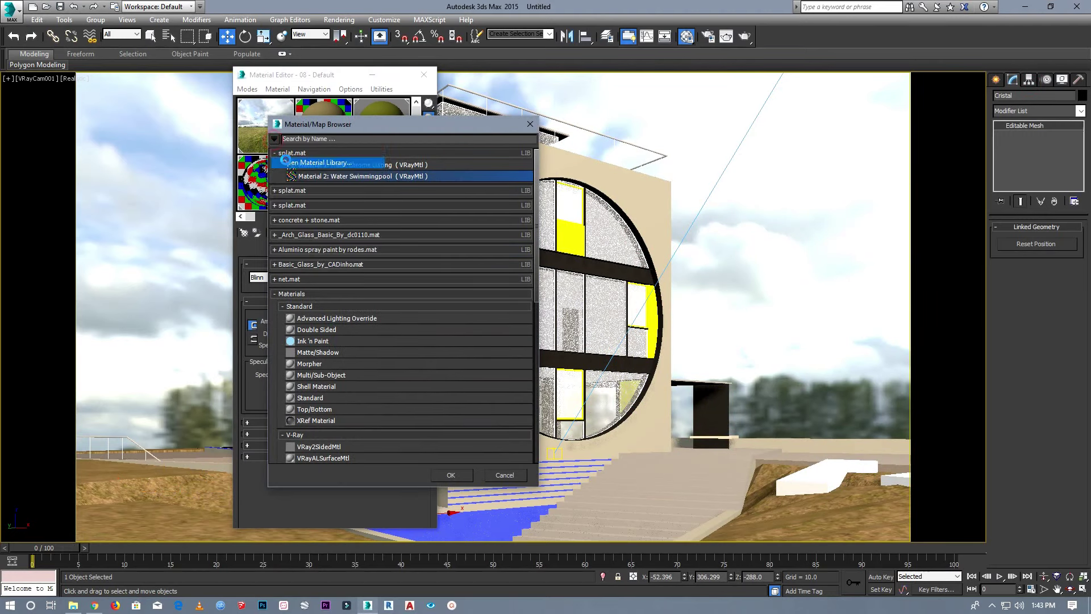
pyautogui.click(309, 190)
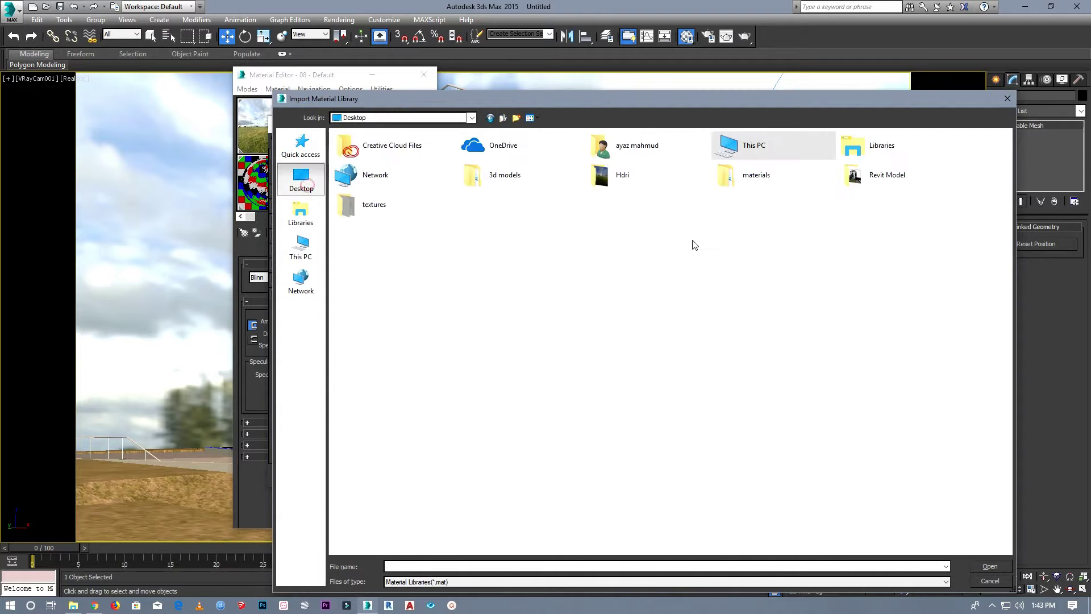
pyautogui.doubleClick(765, 178)
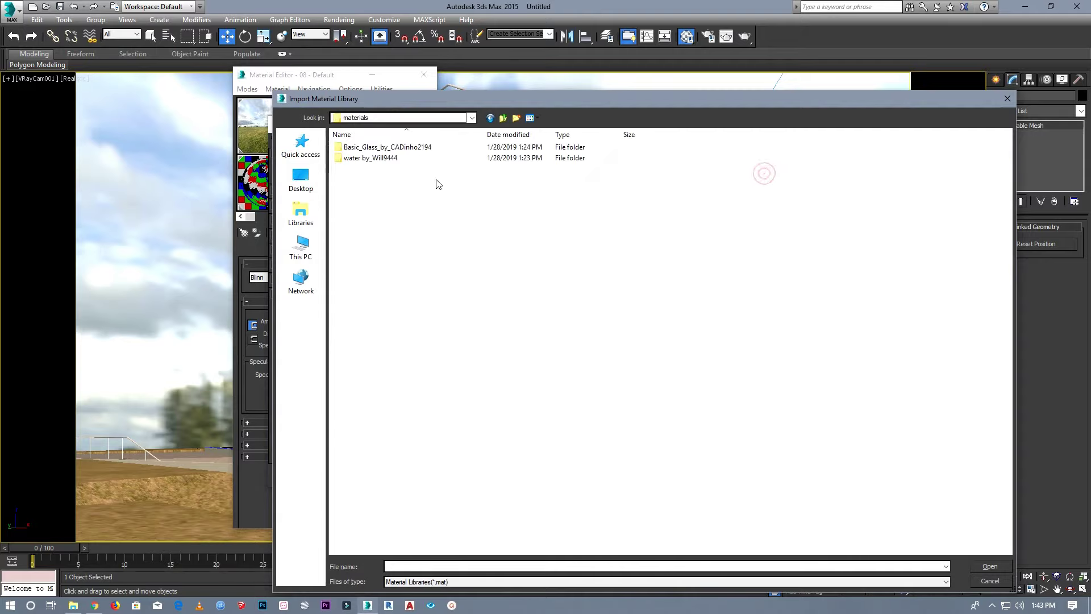
pyautogui.doubleClick(414, 147)
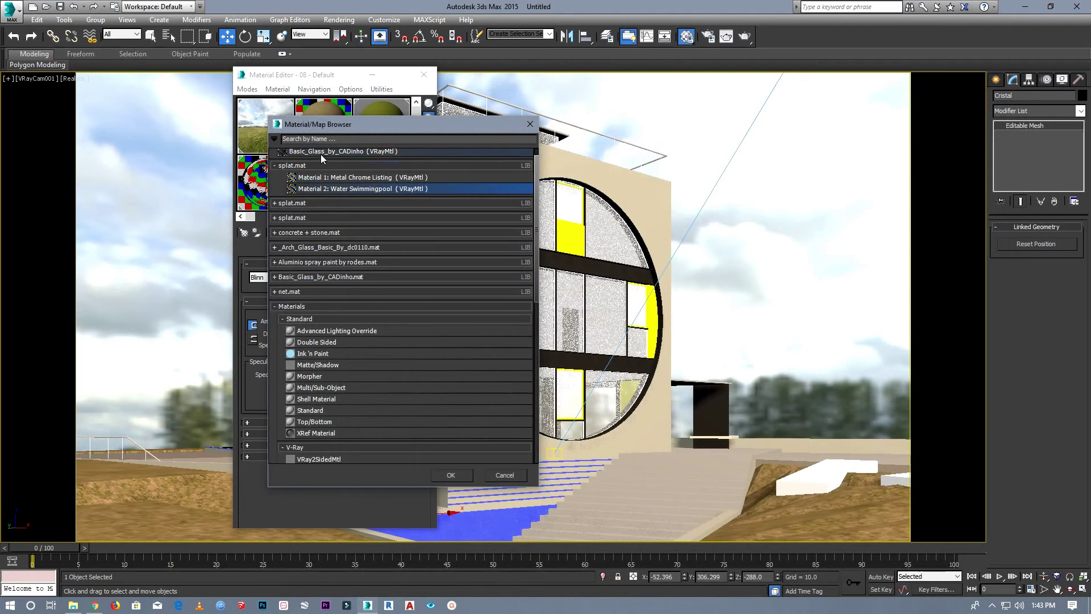
pyautogui.scroll(1, 324, 157)
pyautogui.doubleClick(316, 167)
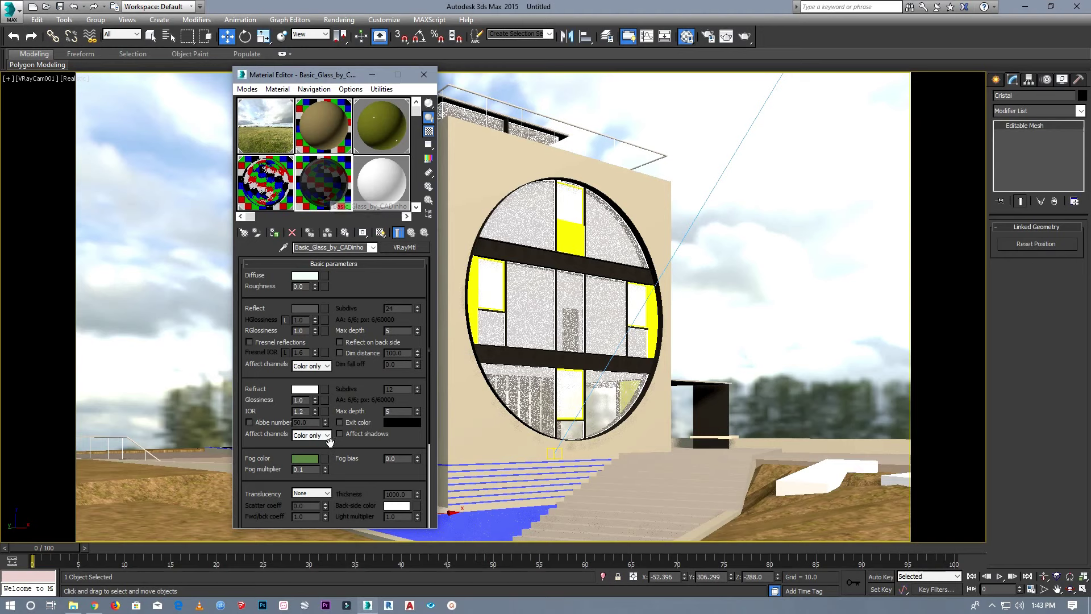
# Change the glass material's fog colour to neutral grey (RGB 117).
pyautogui.click(313, 459)
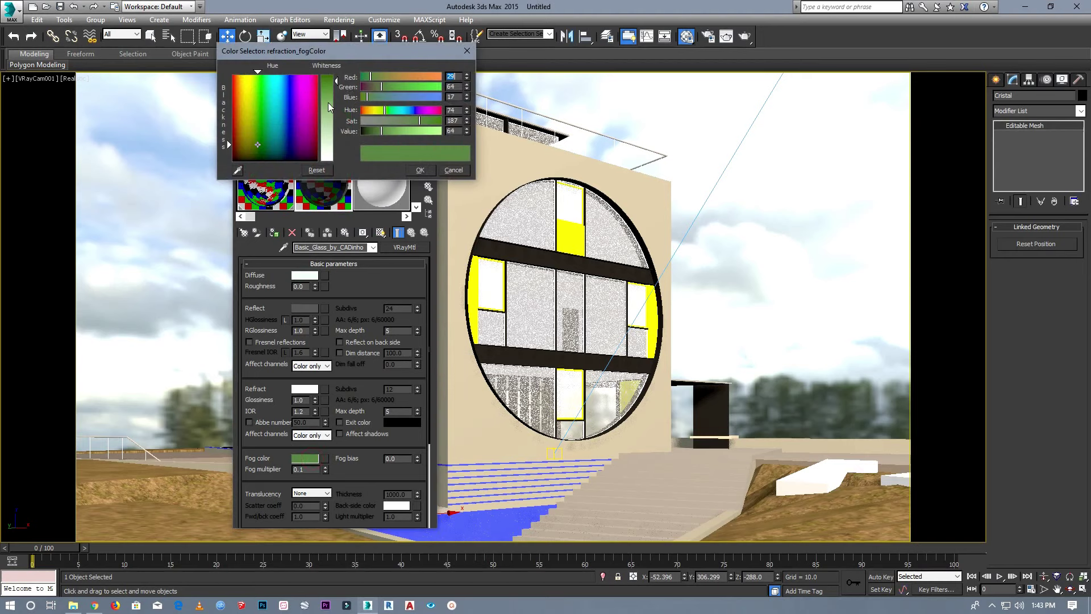
pyautogui.moveTo(329, 108); pyautogui.dragTo(328, 115)
pyautogui.moveTo(255, 149); pyautogui.dragTo(240, 162)
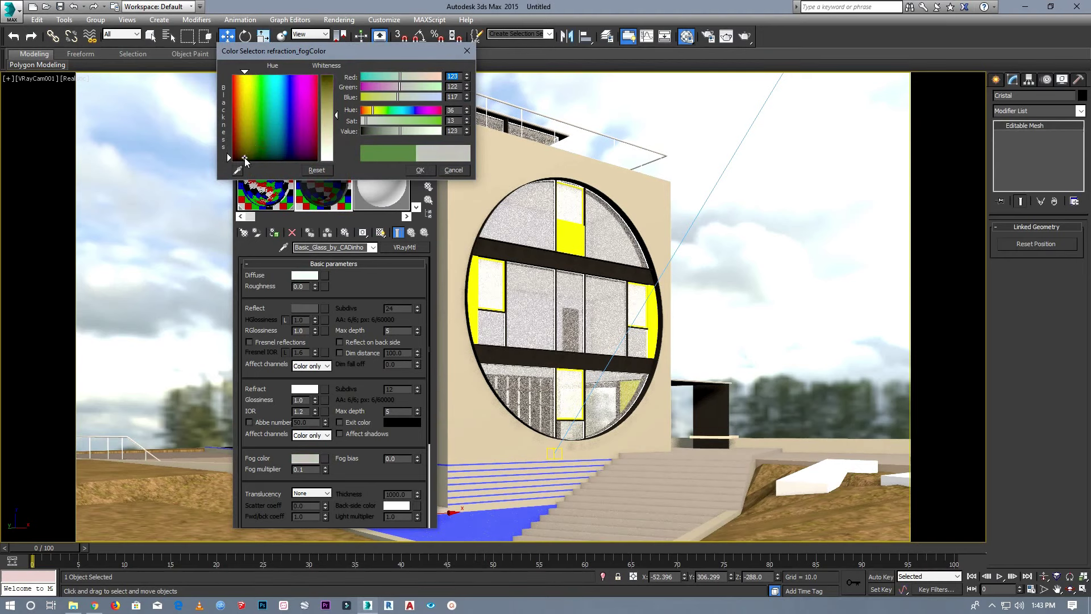
pyautogui.click(430, 168)
# Drag the Basic_Glass material onto the Vidrio panes and close the Material Editor.
pyautogui.doubleClick(327, 197)
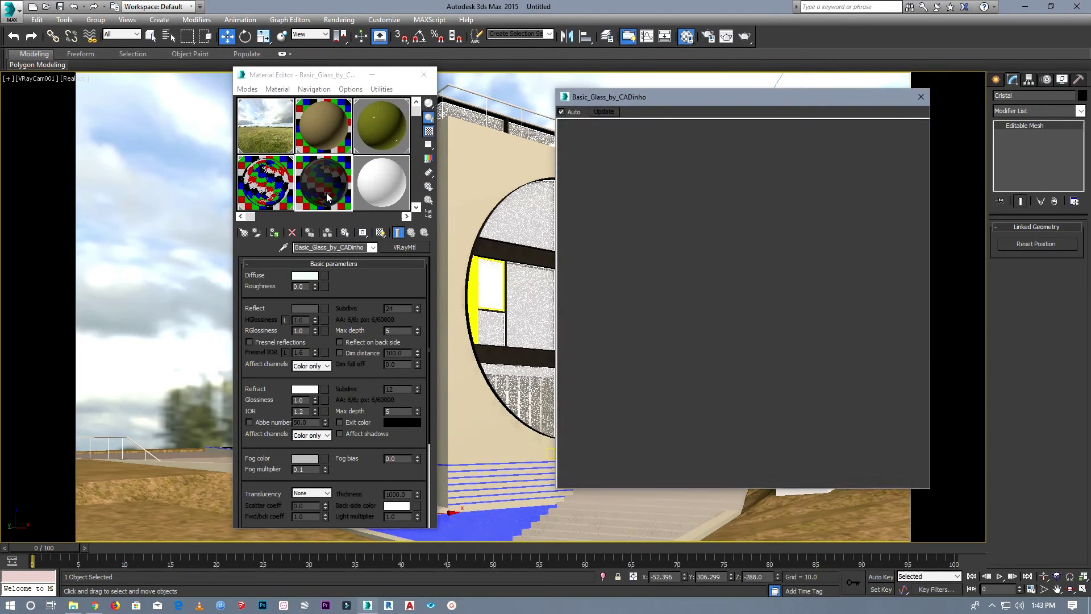
pyautogui.moveTo(769, 91); pyautogui.dragTo(917, 101)
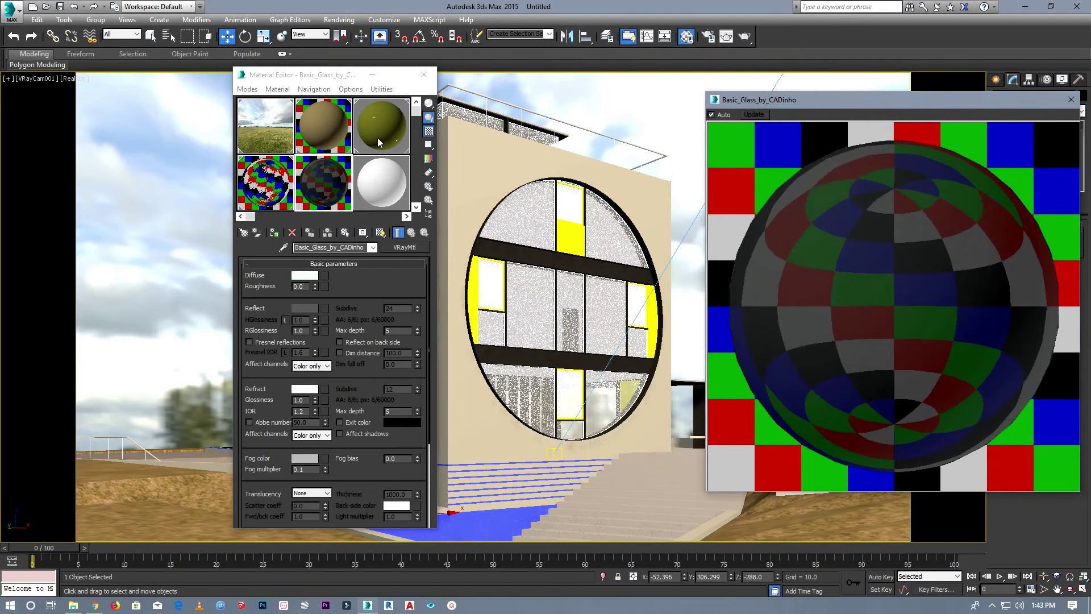
pyautogui.click(324, 180)
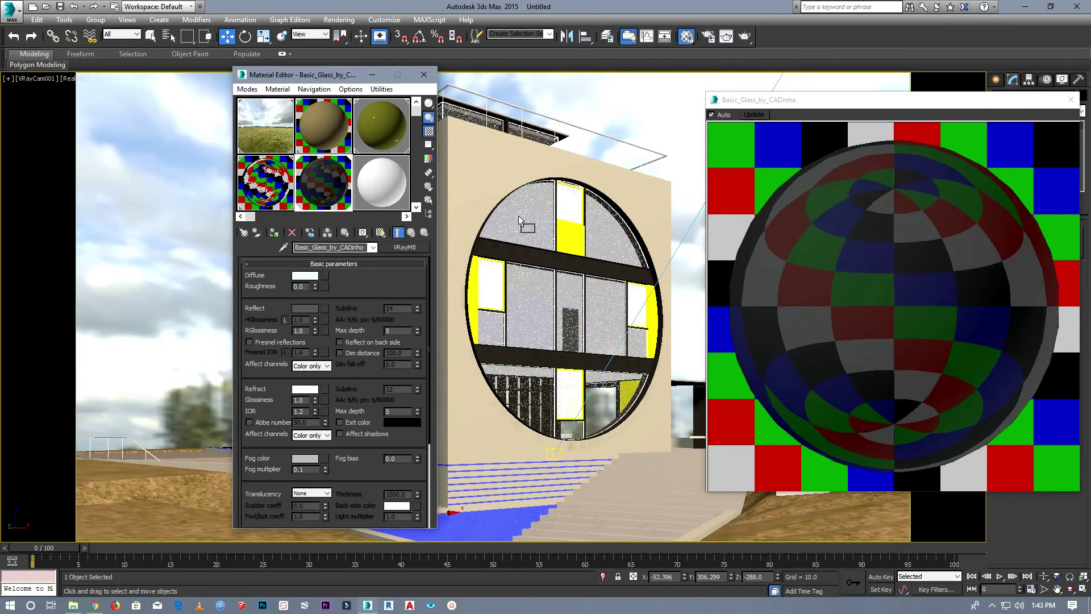
pyautogui.click(315, 180)
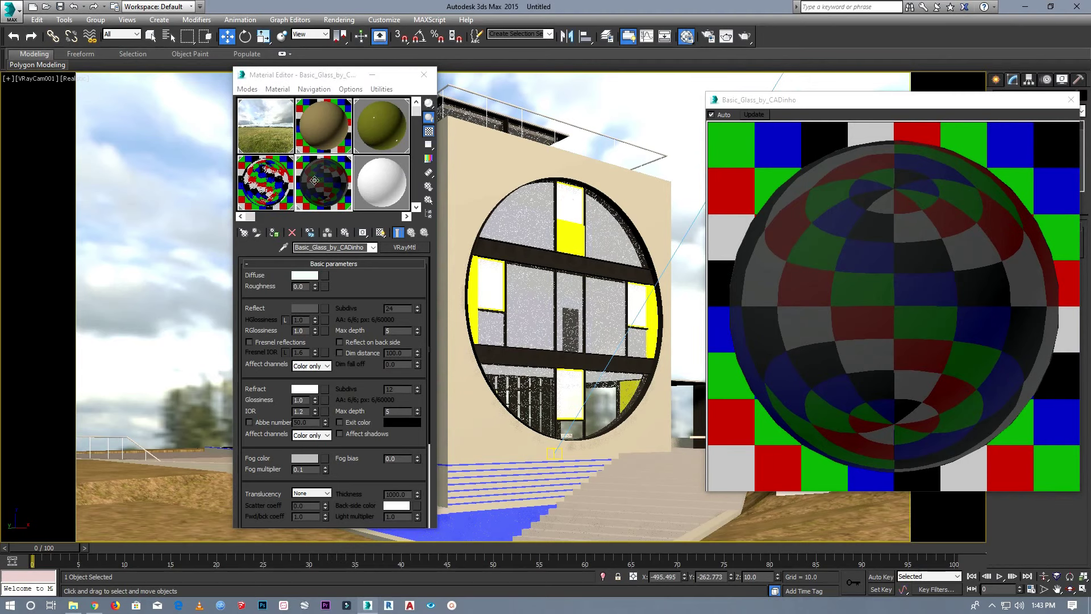
pyautogui.moveTo(314, 180); pyautogui.dragTo(569, 203)
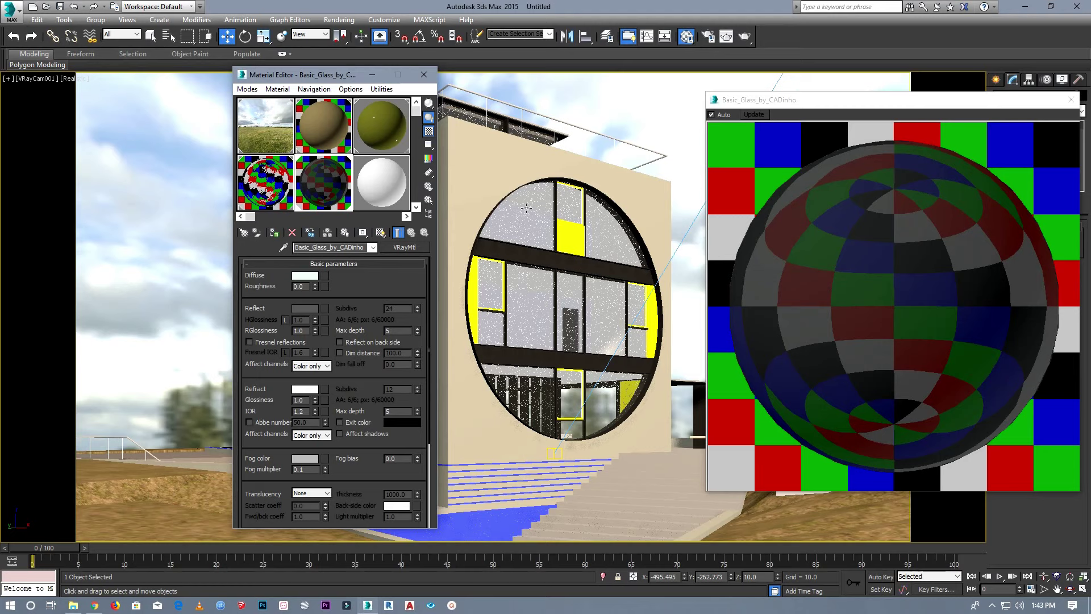
pyautogui.click(423, 74)
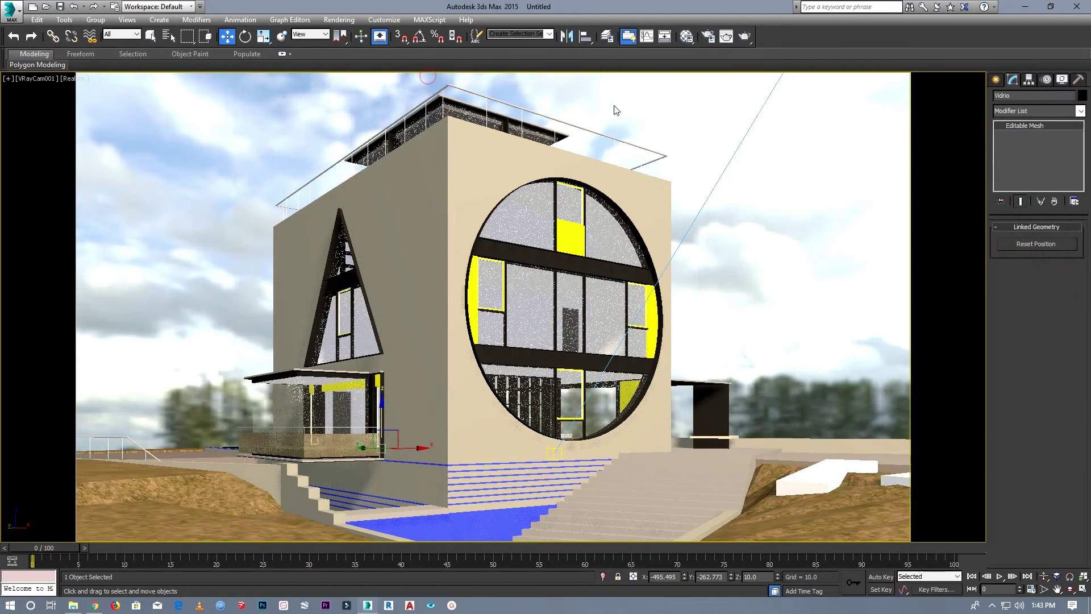
# Switch the viewport to VRayCam001 and render a test image of the house.
pyautogui.click(38, 83)
pyautogui.moveTo(69, 91)
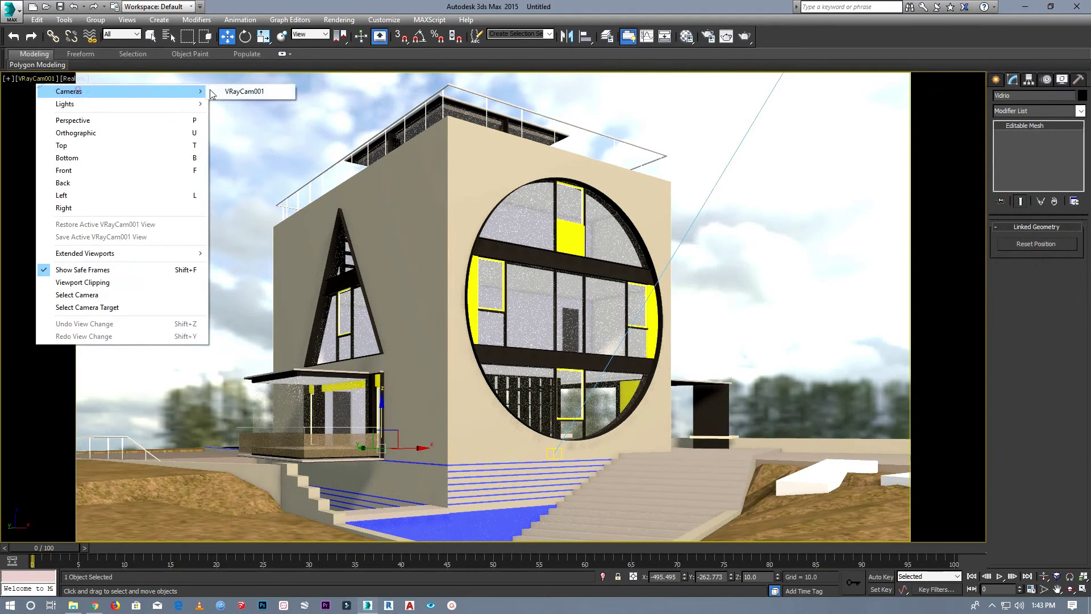
pyautogui.click(233, 89)
pyautogui.click(336, 21)
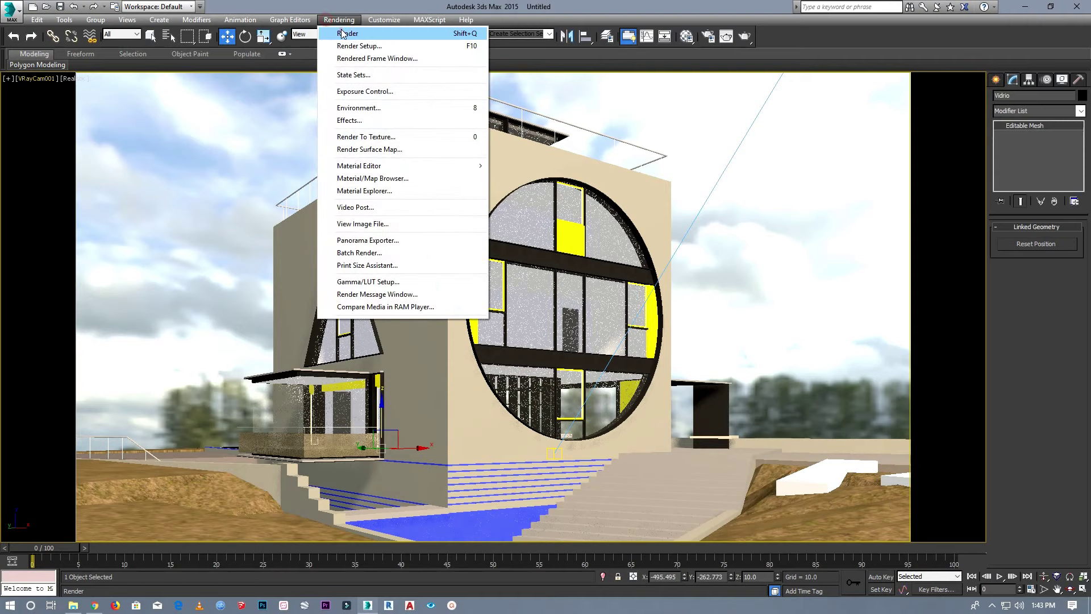
pyautogui.click(341, 34)
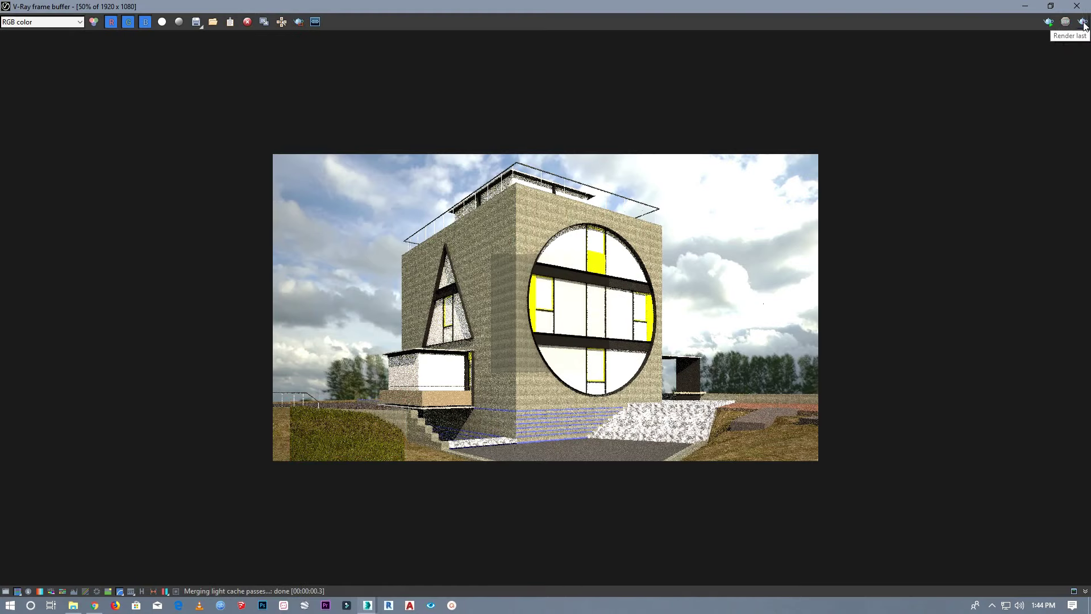
pyautogui.click(1084, 25)
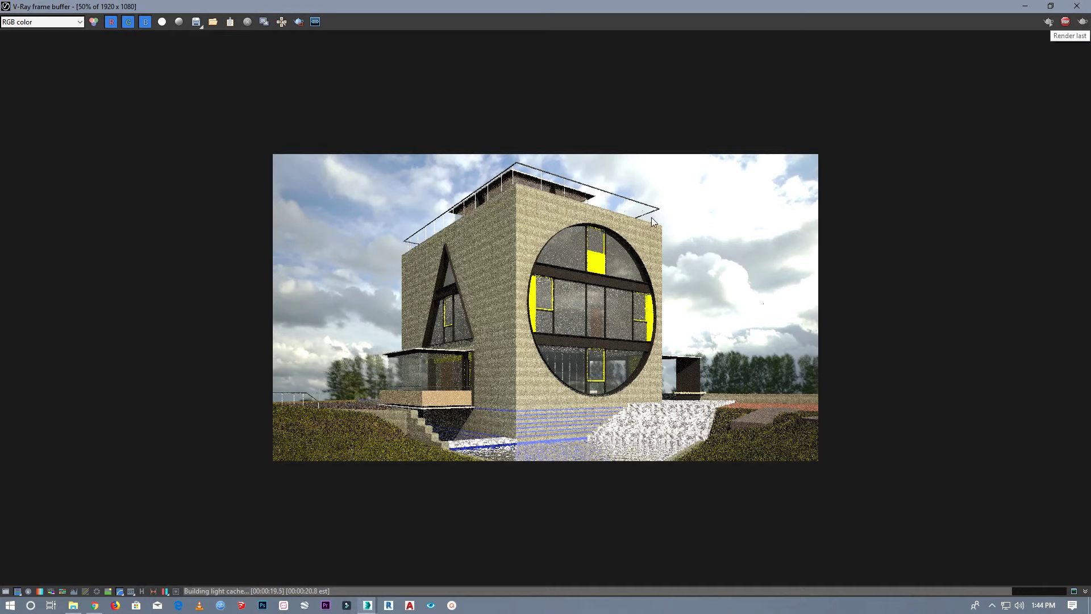
# Inspect the render at full size, close it and the progress dialog, then select the camera target.
pyautogui.doubleClick(585, 284)
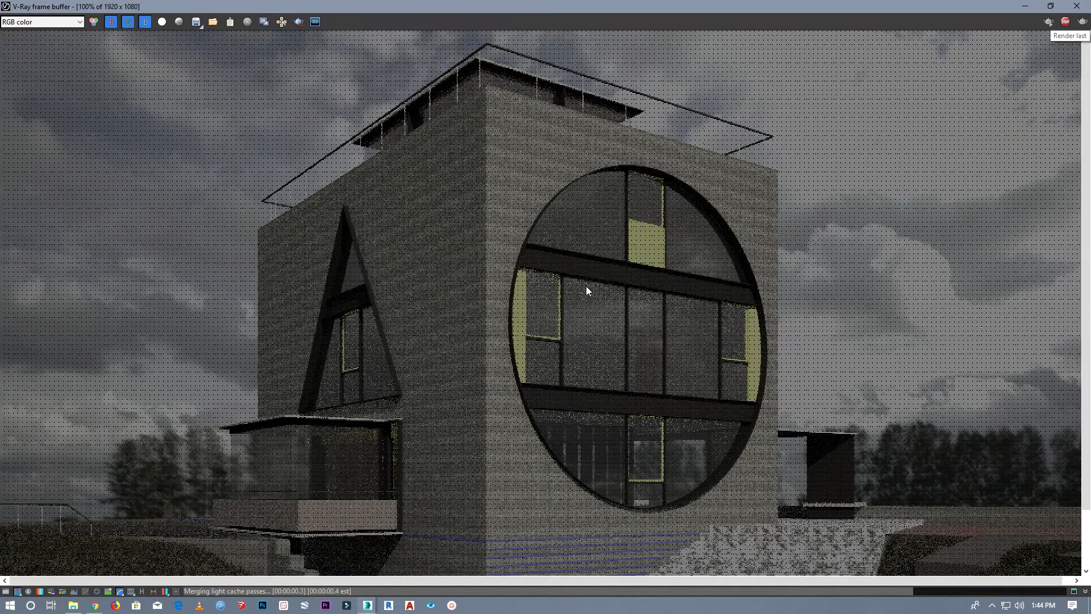
pyautogui.moveTo(585, 290); pyautogui.dragTo(503, 246, button='middle')
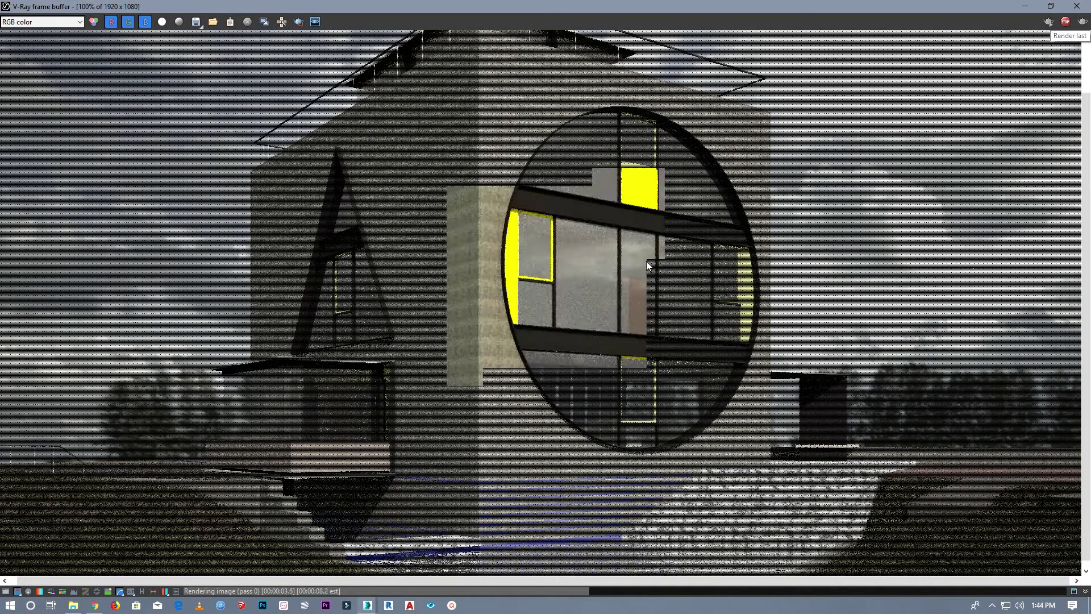
pyautogui.scroll(-2, 502, 308)
pyautogui.scroll(2, 616, 270)
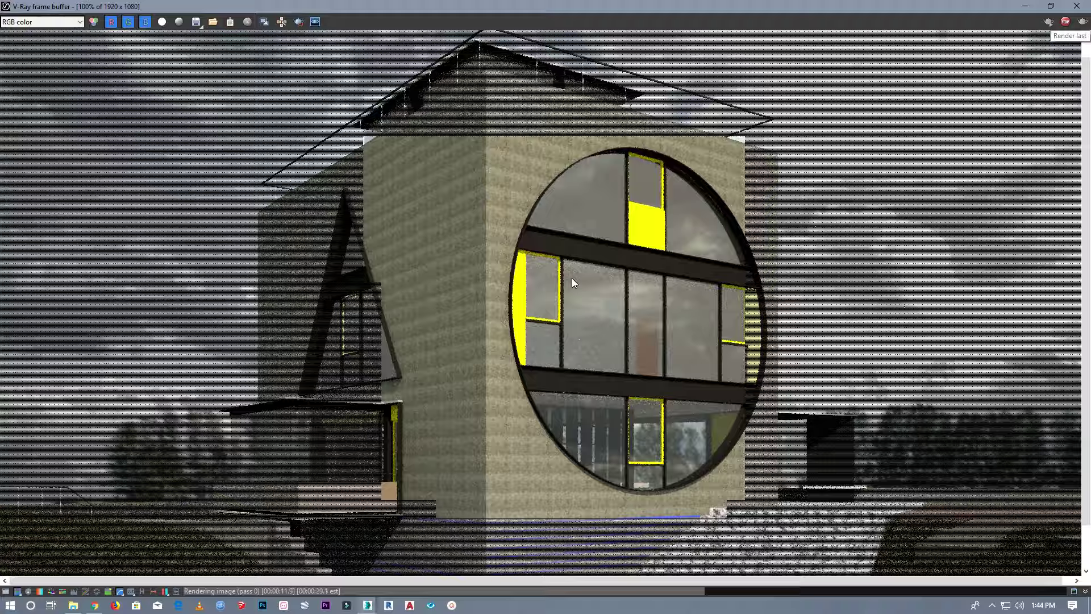
pyautogui.scroll(1, 571, 278)
pyautogui.scroll(-1, 572, 278)
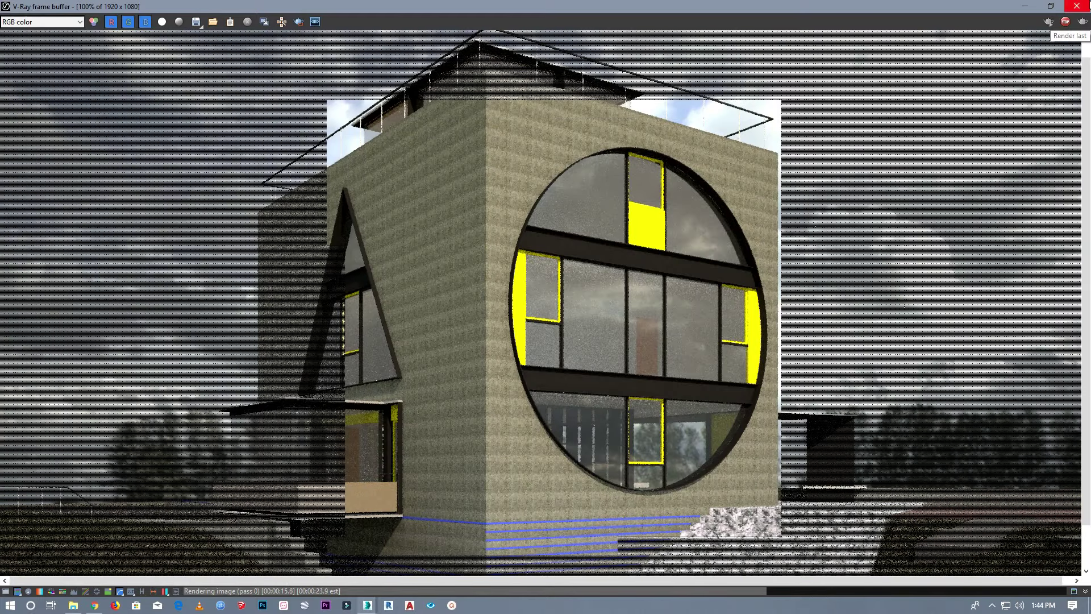
pyautogui.click(1077, 5)
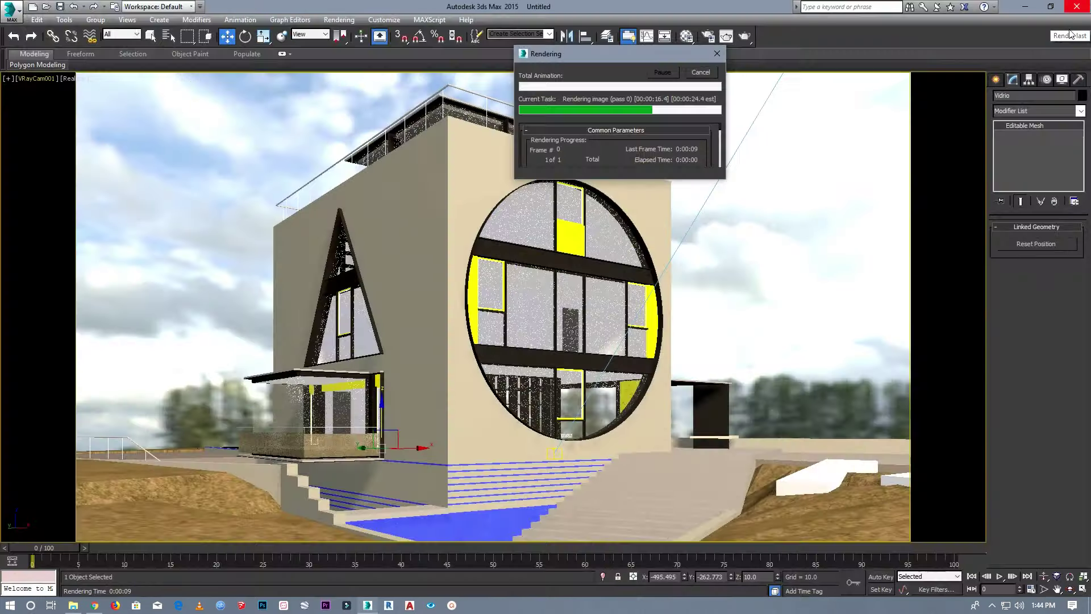
pyautogui.click(701, 72)
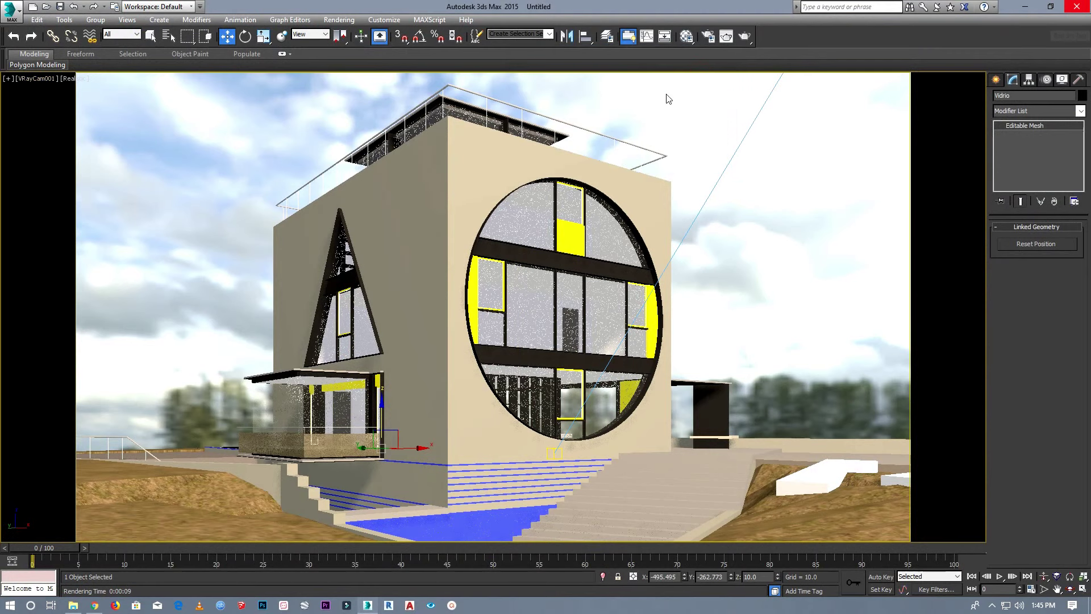
pyautogui.click(40, 80)
pyautogui.click(129, 303)
# Lower the VRayCam001 target on Z to reframe the house, then deselect everything.
pyautogui.moveTo(495, 290)
pyautogui.mouseDown()
pyautogui.moveTo(494, 307)
pyautogui.moveTo(591, 339)
pyautogui.mouseUp()
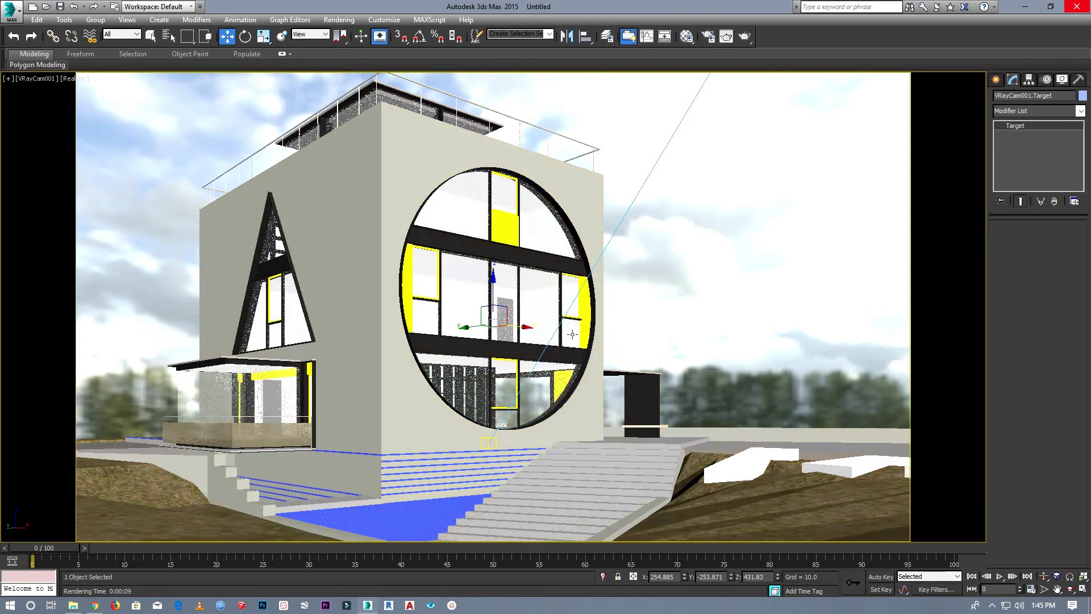
pyautogui.click(489, 299)
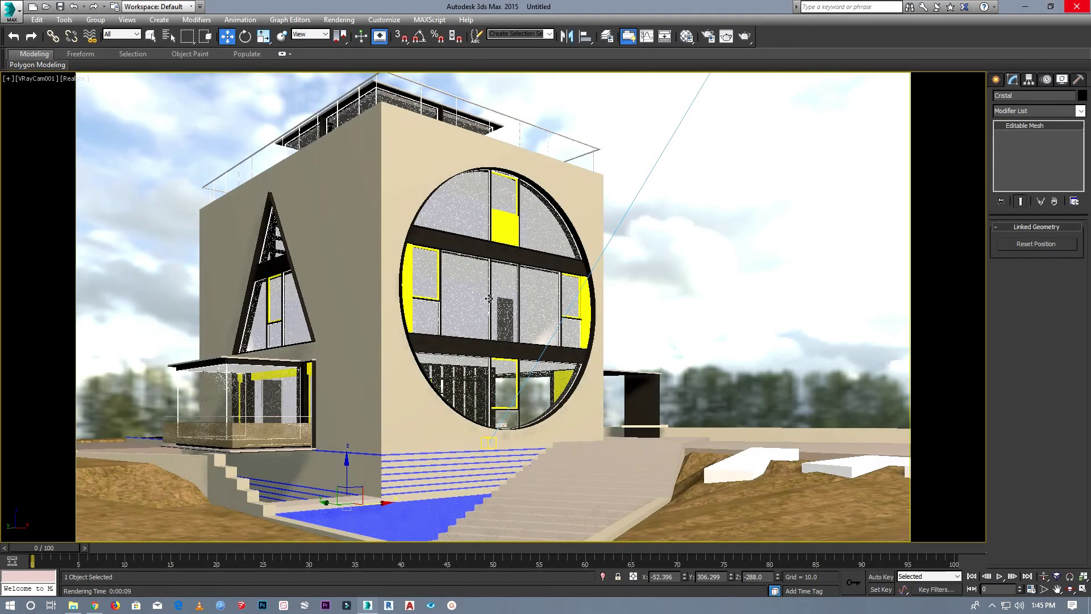
pyautogui.click(662, 217)
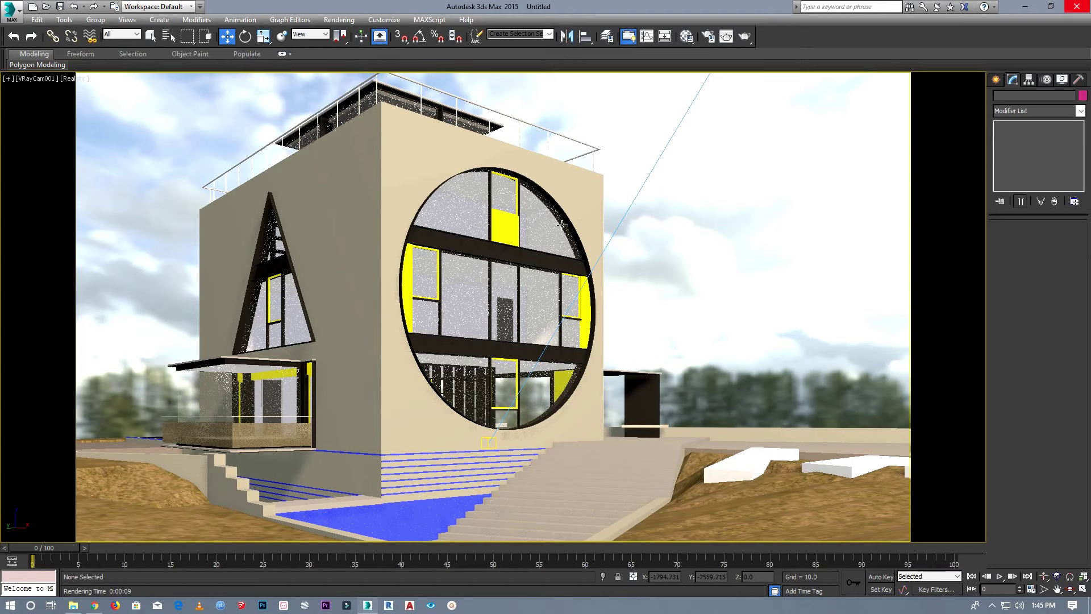
# Load the Metal Chrome Listing material into an unused Material Editor slot.
pyautogui.press('m')
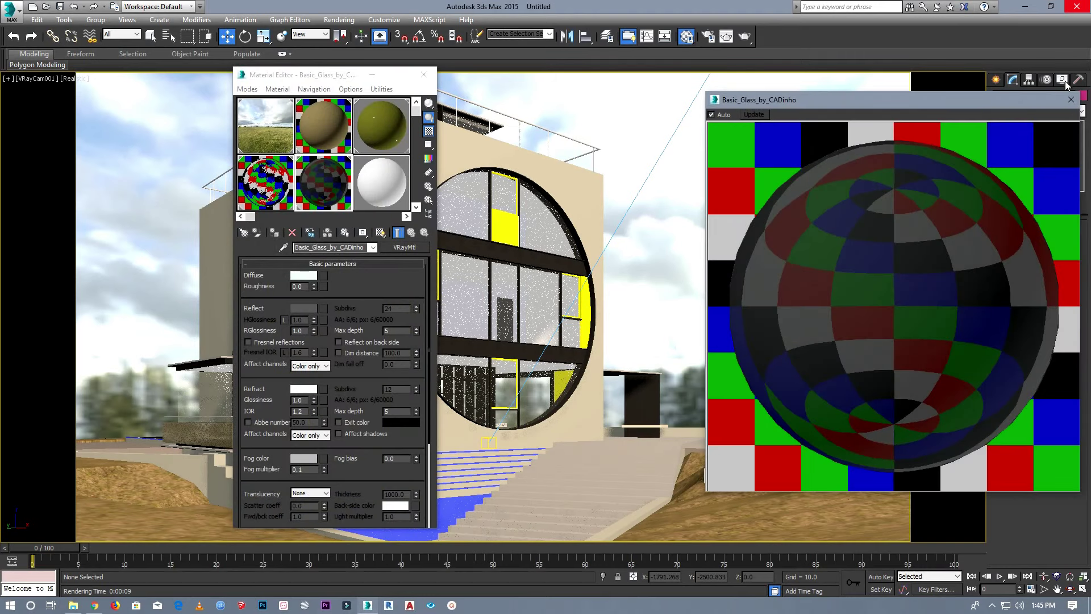
pyautogui.click(1071, 100)
pyautogui.moveTo(304, 83); pyautogui.dragTo(712, 81)
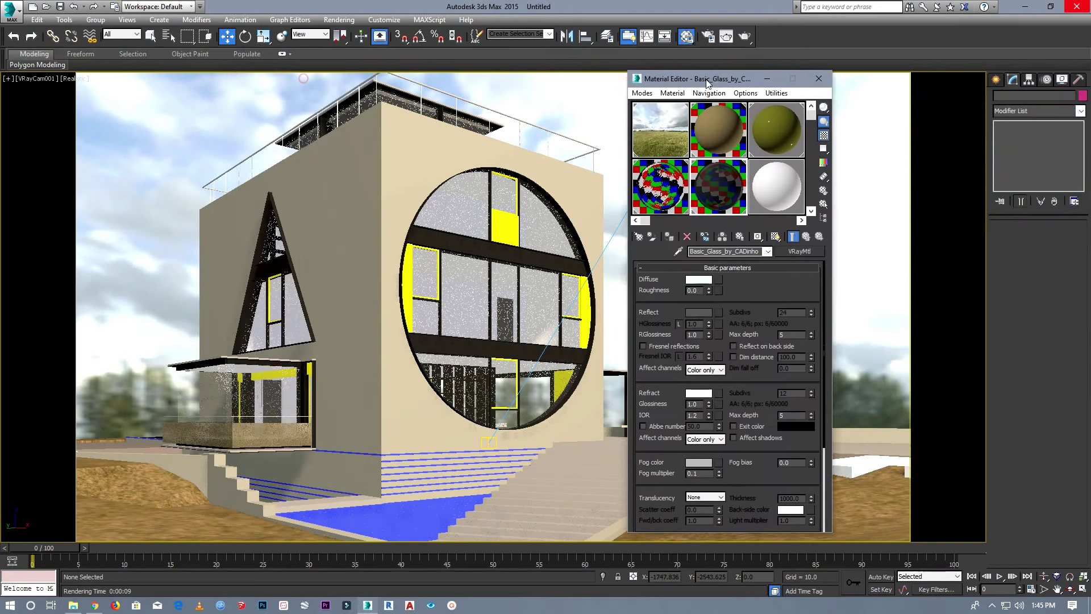
pyautogui.click(792, 179)
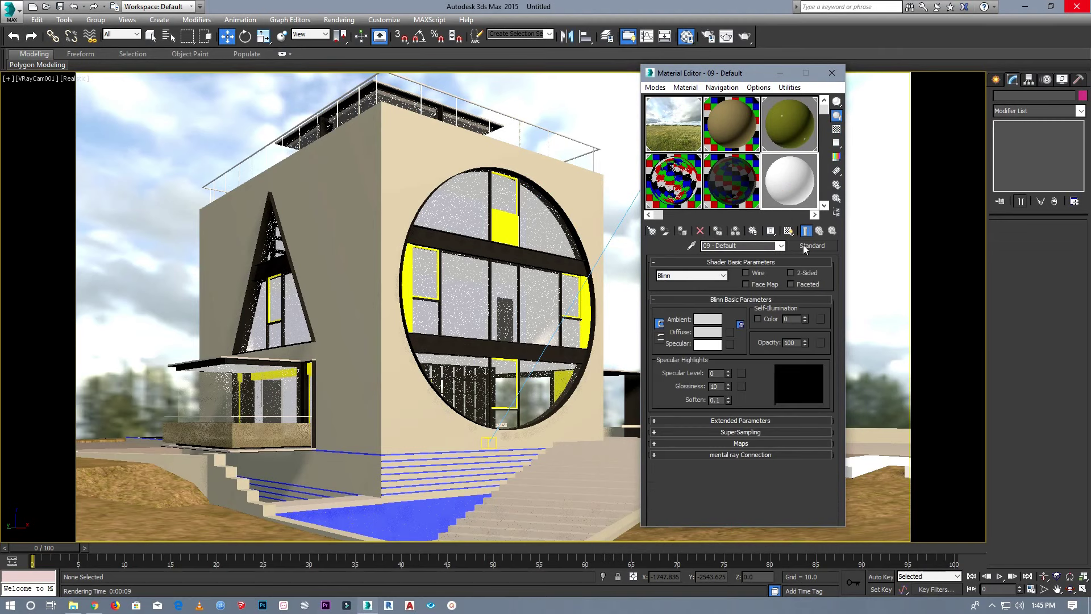
pyautogui.click(804, 246)
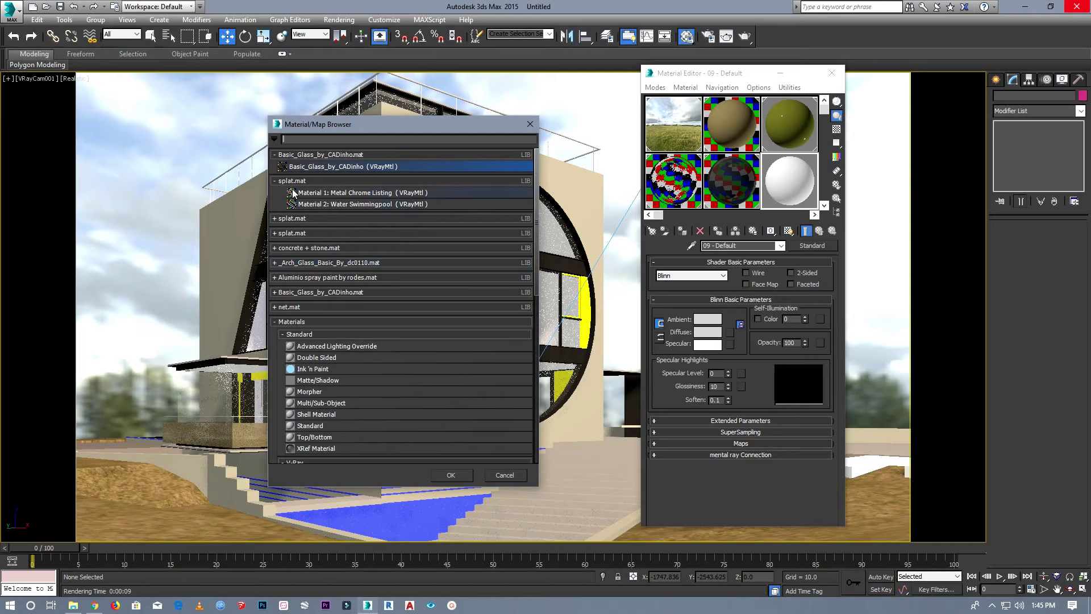
pyautogui.doubleClick(317, 192)
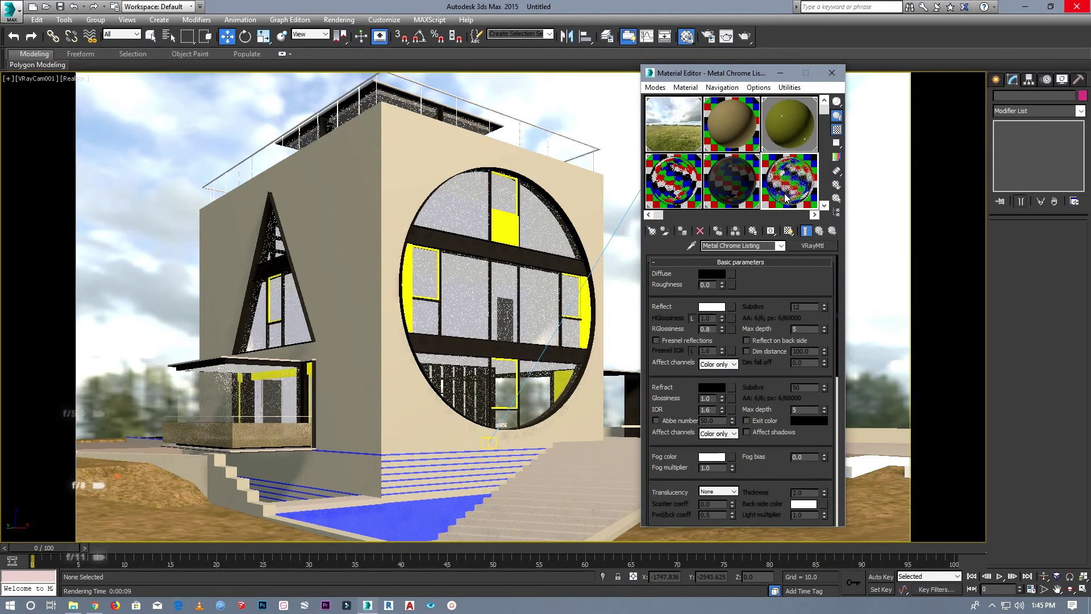
# Set its Reflect colour to grey, enable Fresnel reflections, and apply it to the window frames.
pyautogui.click(717, 308)
pyautogui.moveTo(333, 110); pyautogui.dragTo(330, 81)
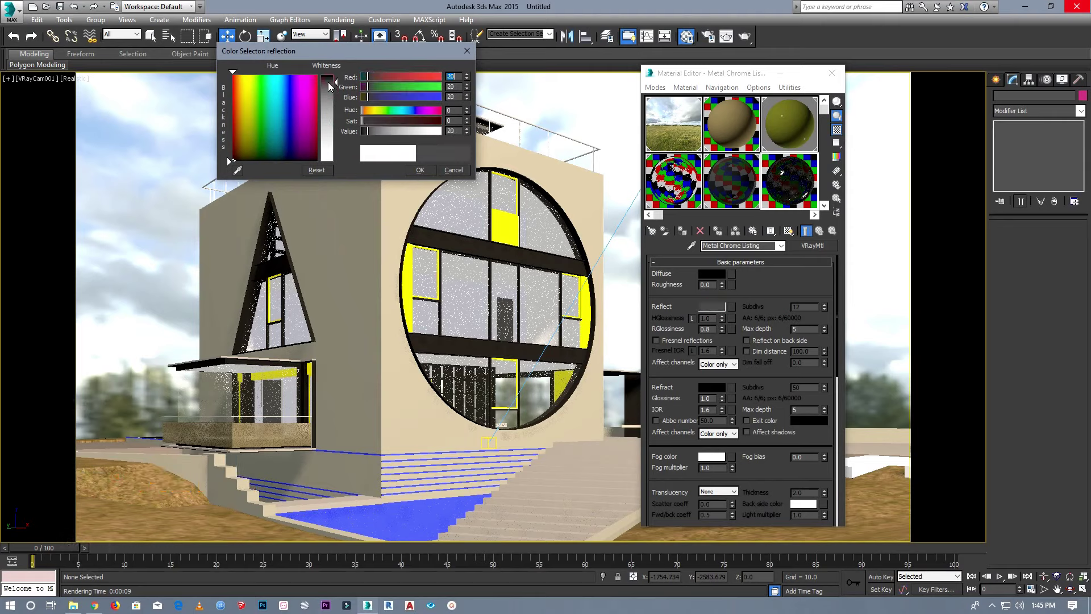
pyautogui.click(427, 170)
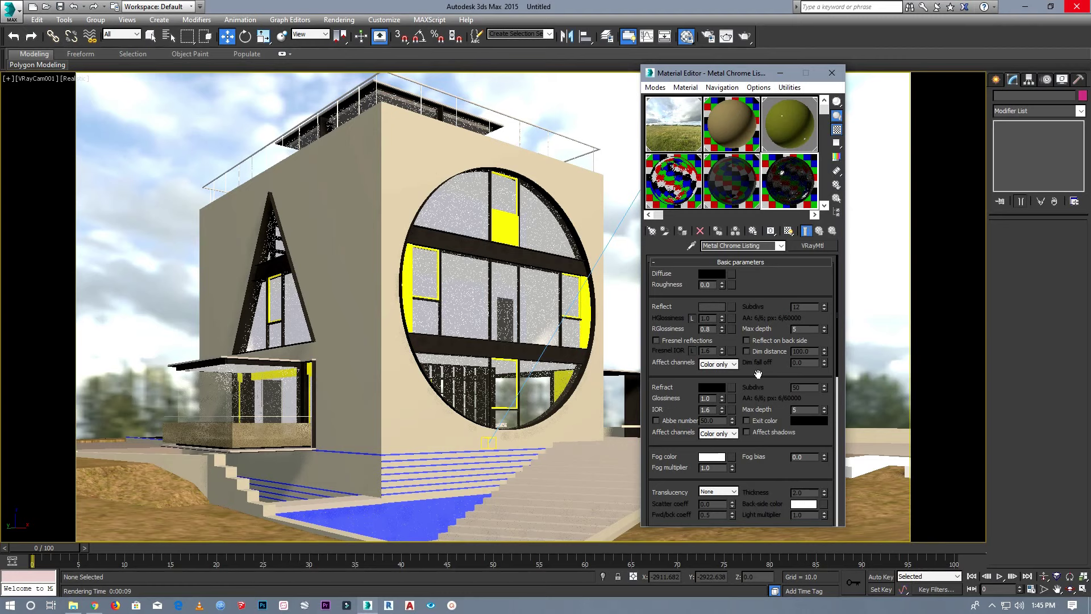
pyautogui.click(657, 341)
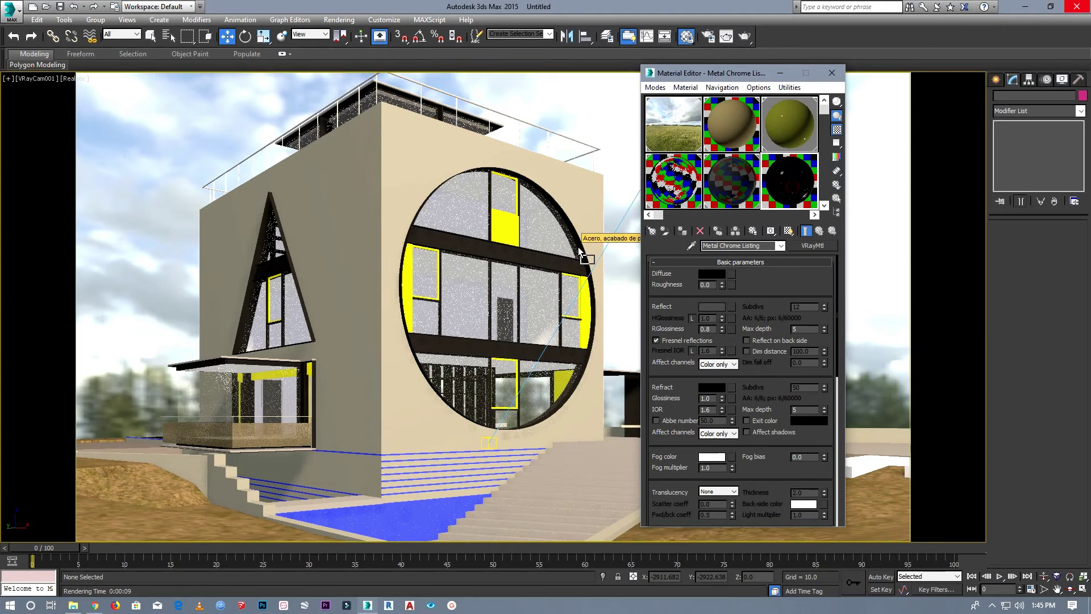
pyautogui.moveTo(581, 250); pyautogui.dragTo(540, 257)
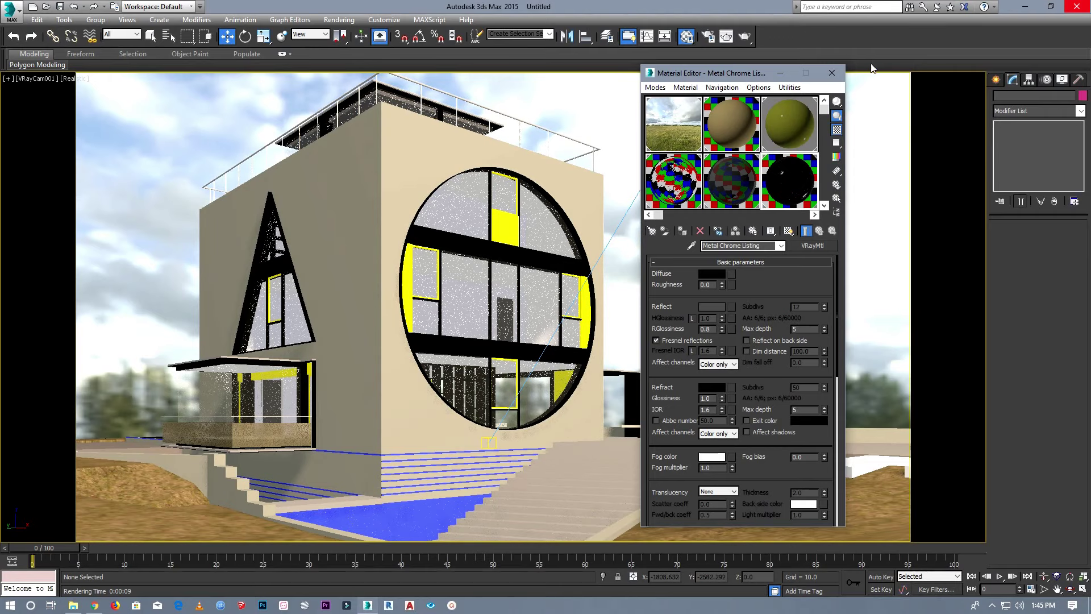
pyautogui.click(831, 72)
pyautogui.click(339, 20)
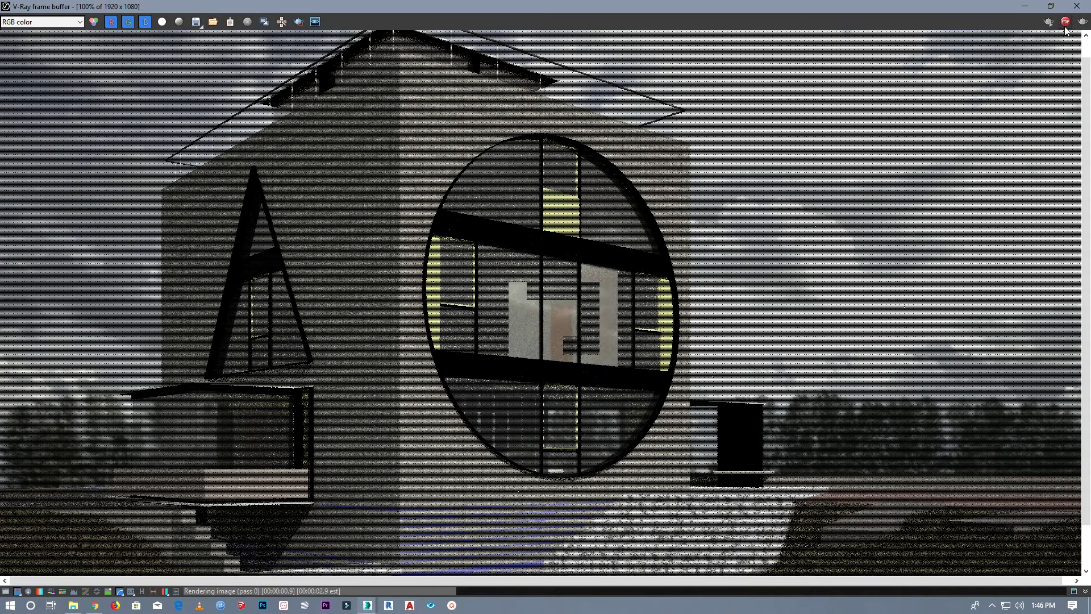
# Close the render window and show an enlarged preview of the Metal Chrome Listing material.
pyautogui.click(1033, 5)
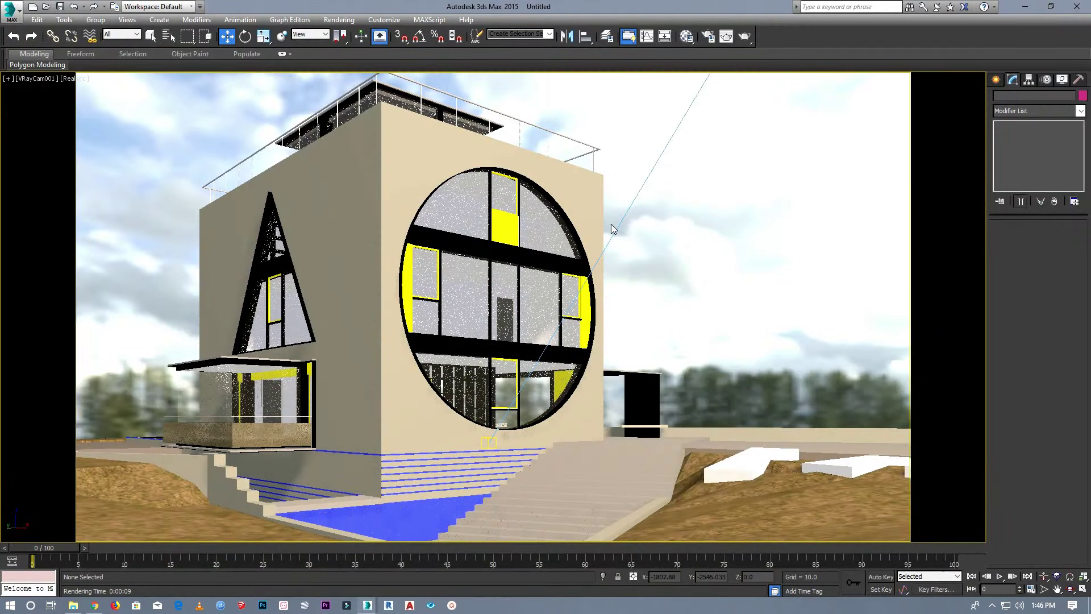
pyautogui.press('m')
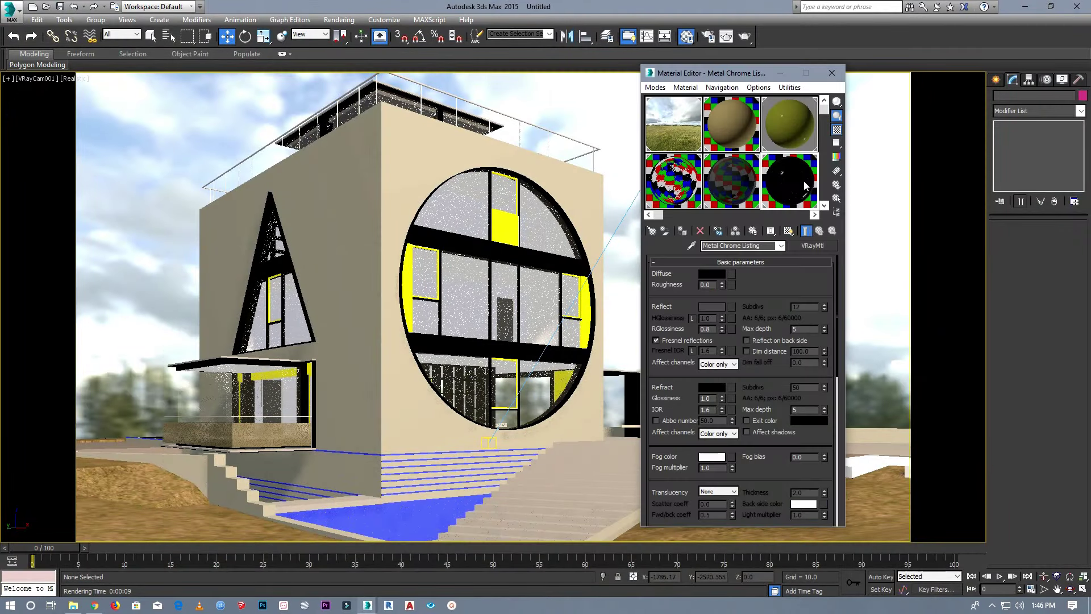
pyautogui.doubleClick(804, 185)
pyautogui.moveTo(796, 101); pyautogui.dragTo(193, 38)
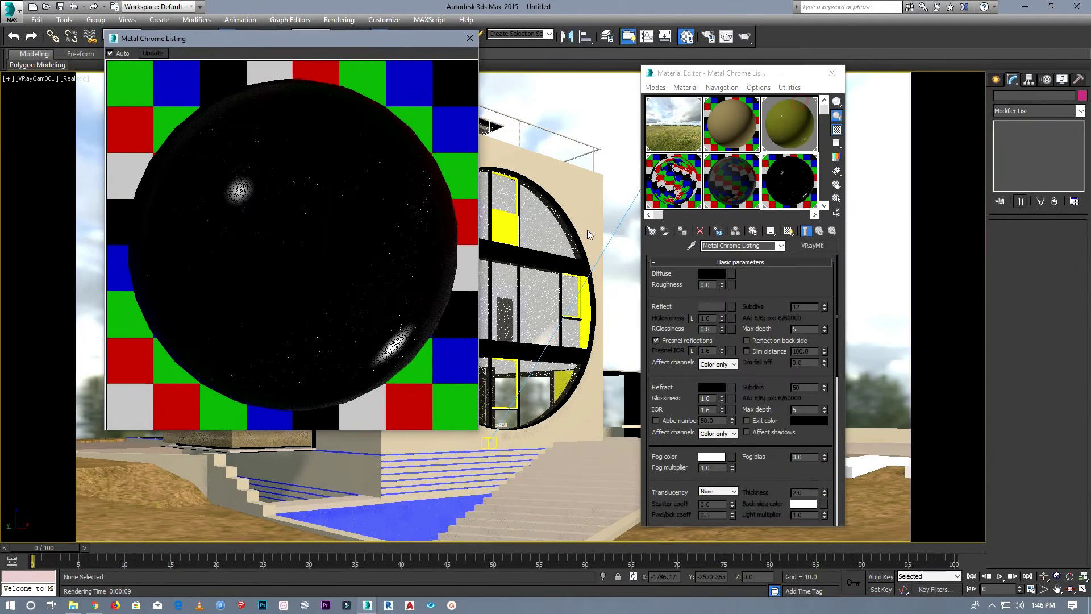
# Lighten the chrome's Reflect colour to a light grey of 86.
pyautogui.click(724, 271)
pyautogui.moveTo(330, 82); pyautogui.dragTo(330, 82)
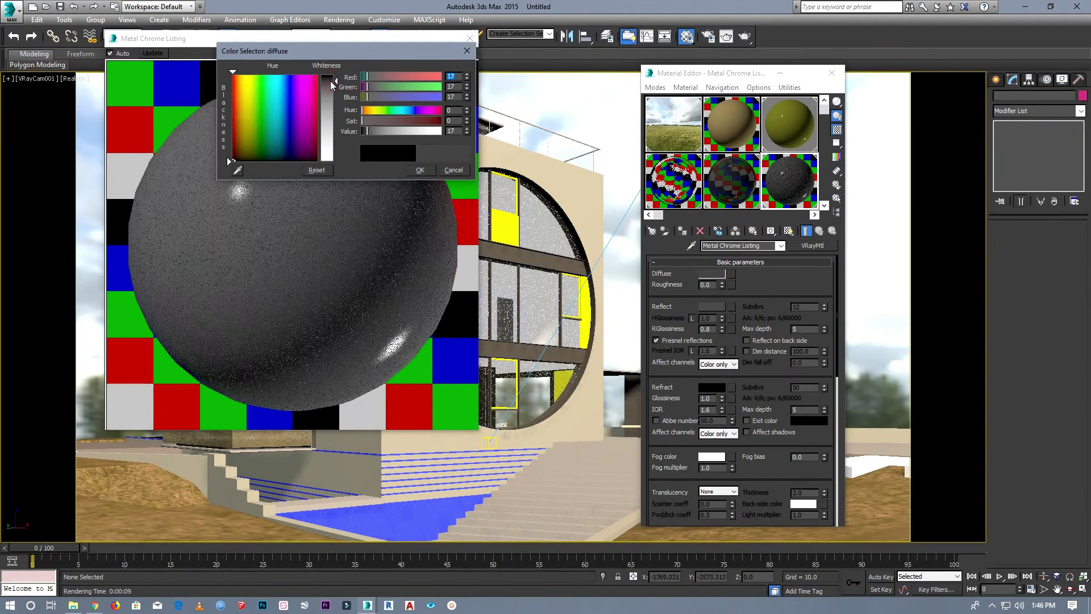
pyautogui.click(450, 169)
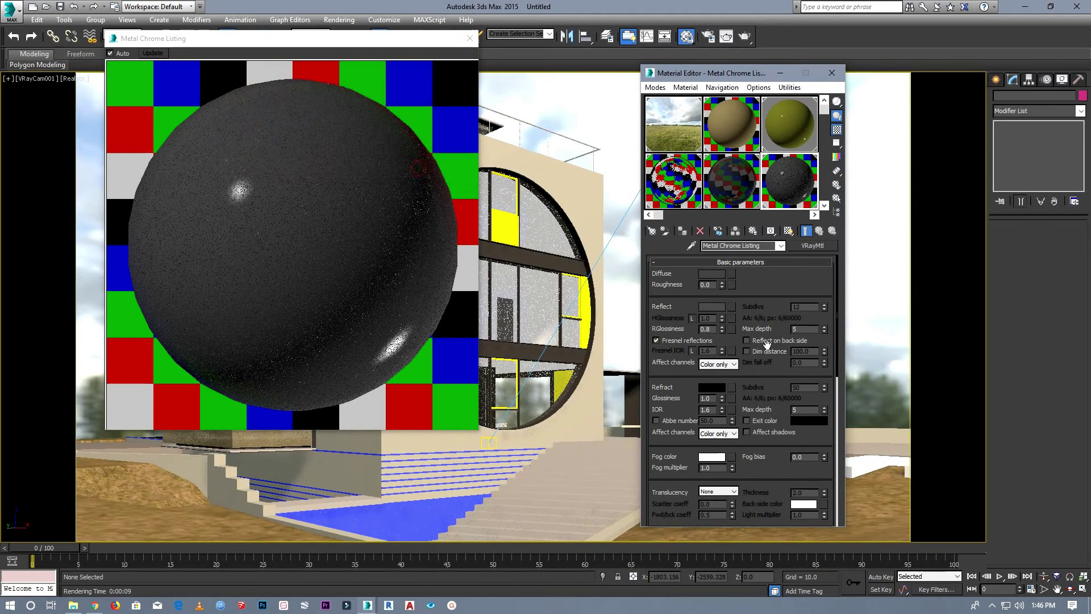
pyautogui.click(711, 307)
pyautogui.moveTo(331, 82); pyautogui.dragTo(324, 104)
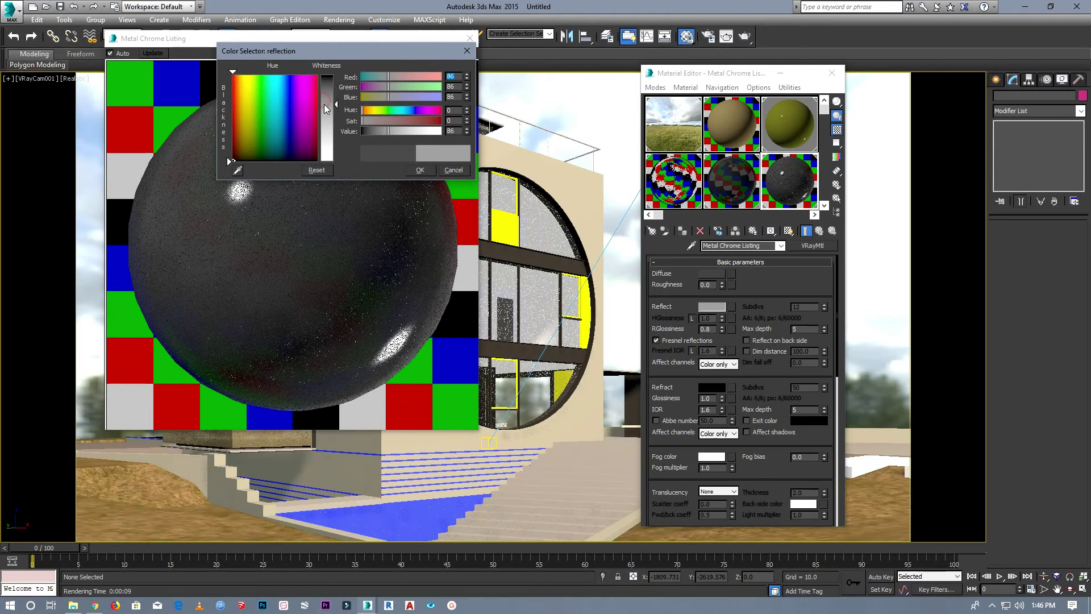
pyautogui.click(419, 170)
# Set the chrome's Diffuse colour to a near-black 8 and close the enlarged preview.
pyautogui.click(714, 273)
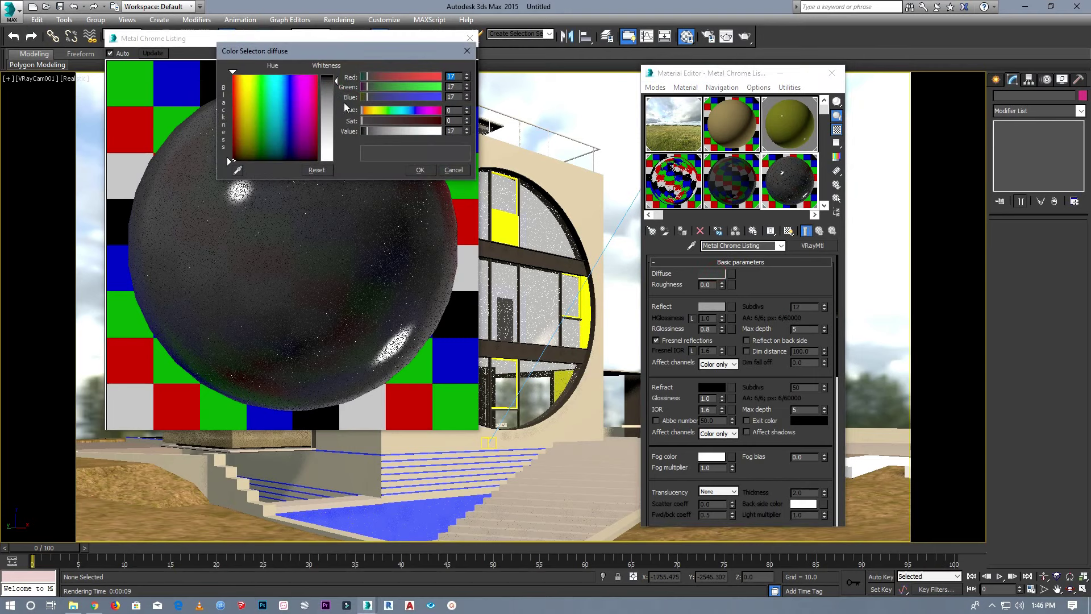
pyautogui.moveTo(340, 83); pyautogui.dragTo(337, 78)
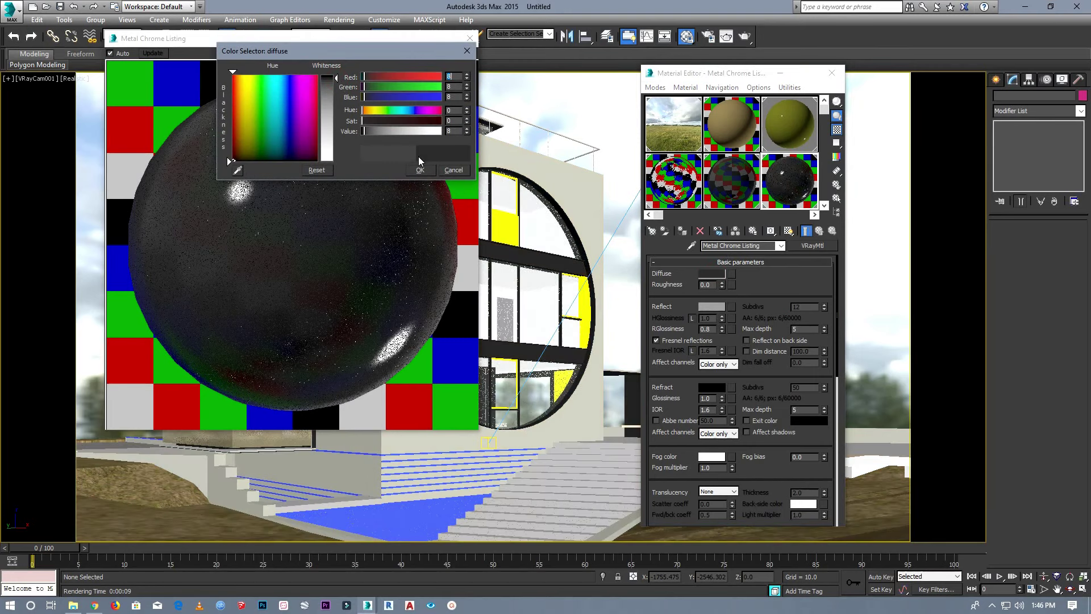
pyautogui.click(421, 170)
pyautogui.click(469, 38)
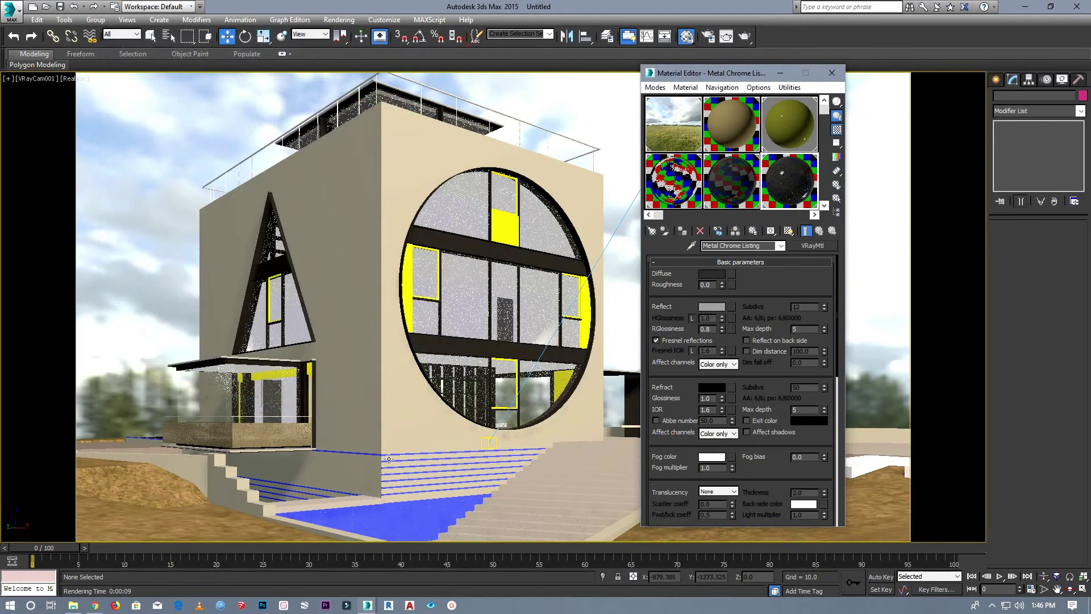
pyautogui.moveTo(367, 605)
pyautogui.click(429, 560)
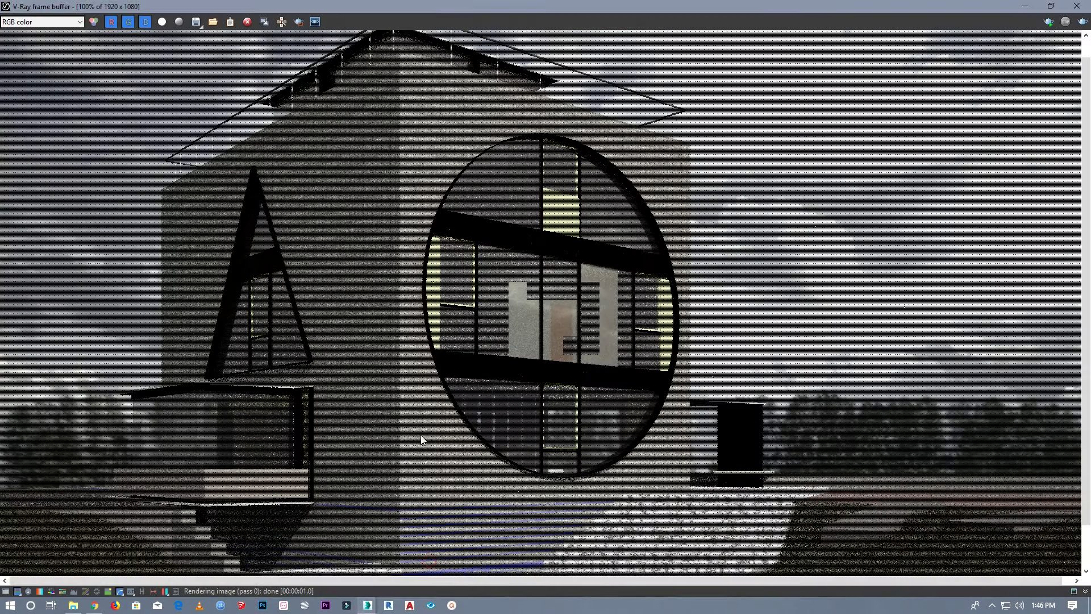
# Render the VRayCam001 view, zoom to inspect the darker chrome frames, then stop the render.
pyautogui.click(1083, 23)
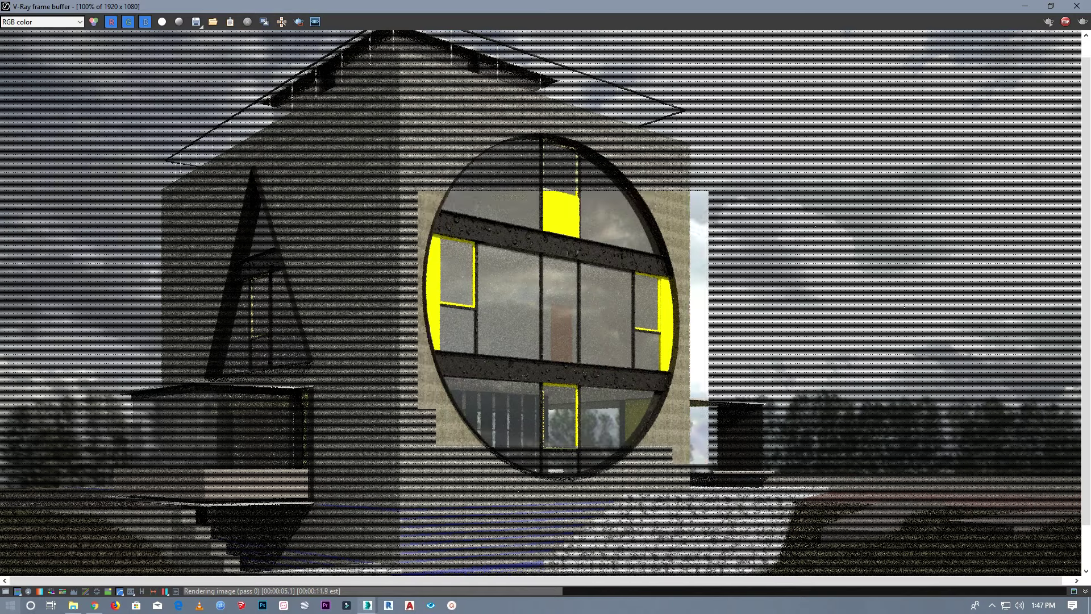
pyautogui.scroll(1, 537, 229)
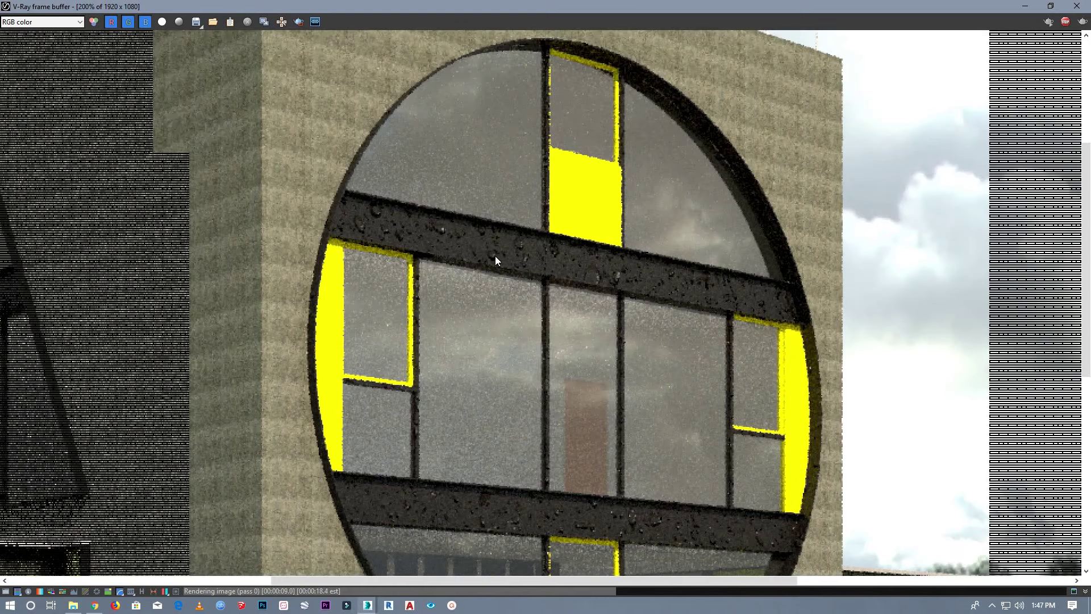
pyautogui.scroll(-1, 497, 251)
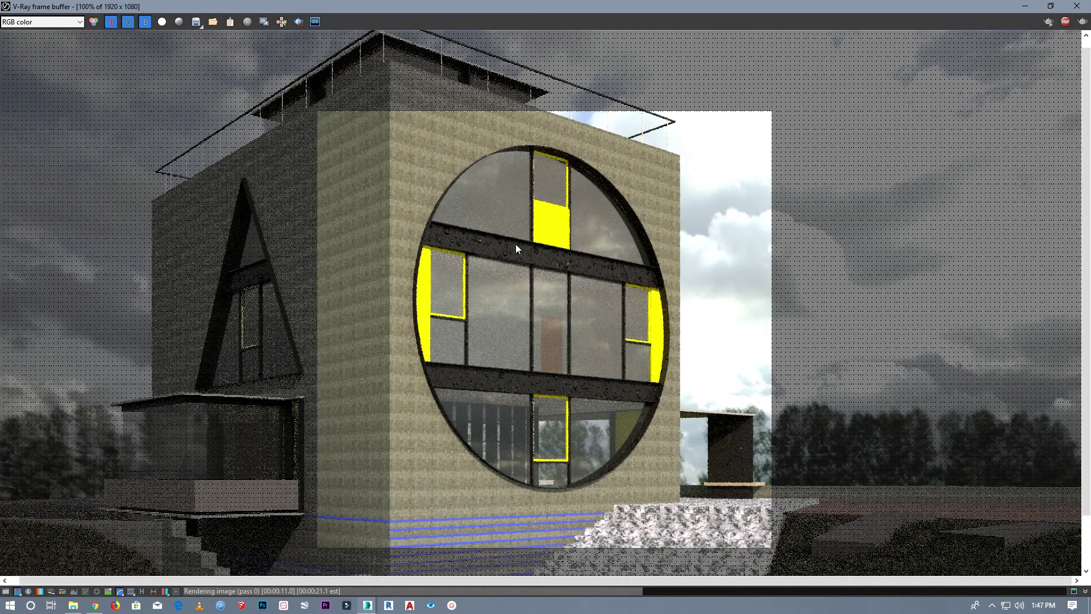
pyautogui.click(1075, 6)
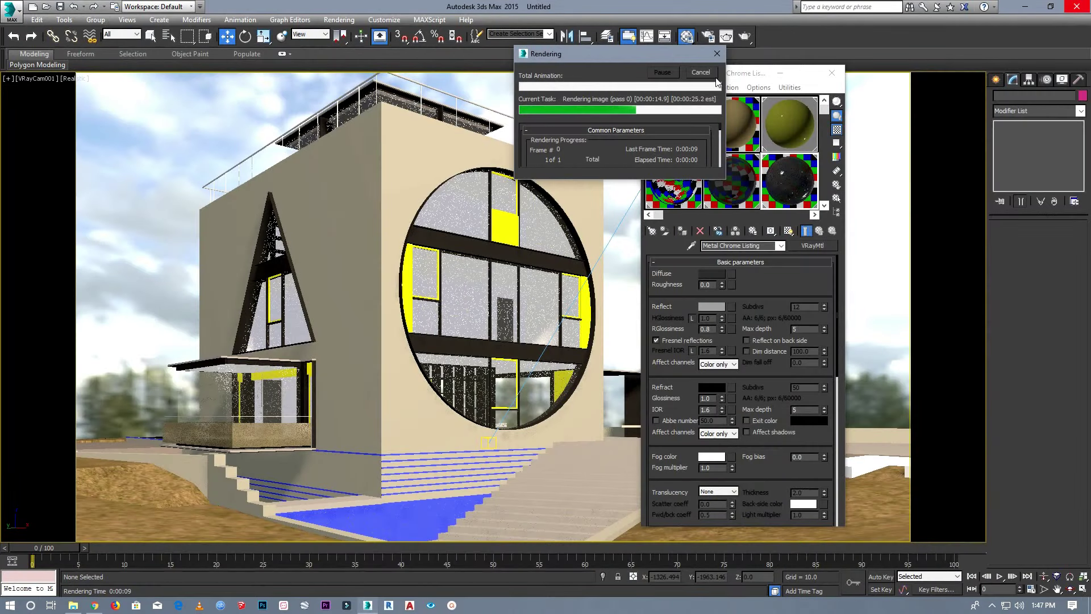
pyautogui.click(707, 73)
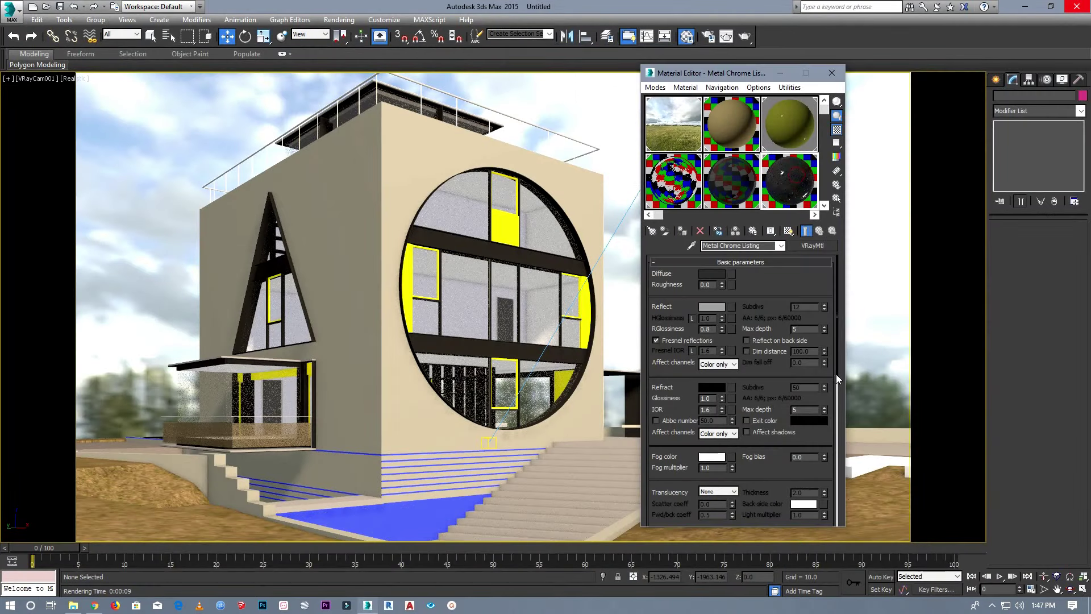
# Set the chrome's Splat bump texture tiling to 5 on X, Y and Z.
pyautogui.moveTo(836, 363); pyautogui.dragTo(843, 523)
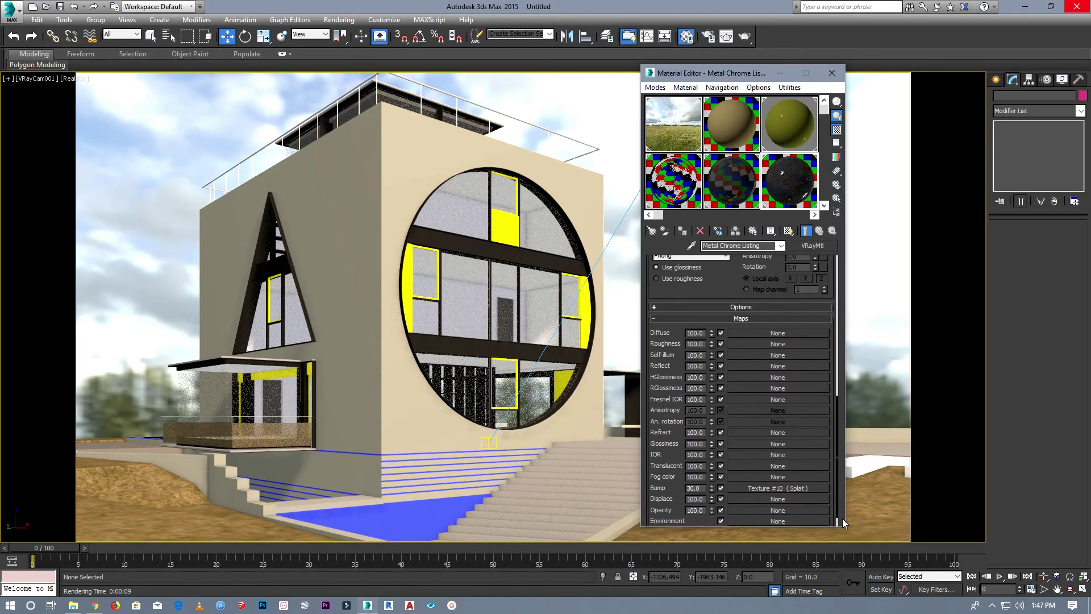
pyautogui.click(754, 488)
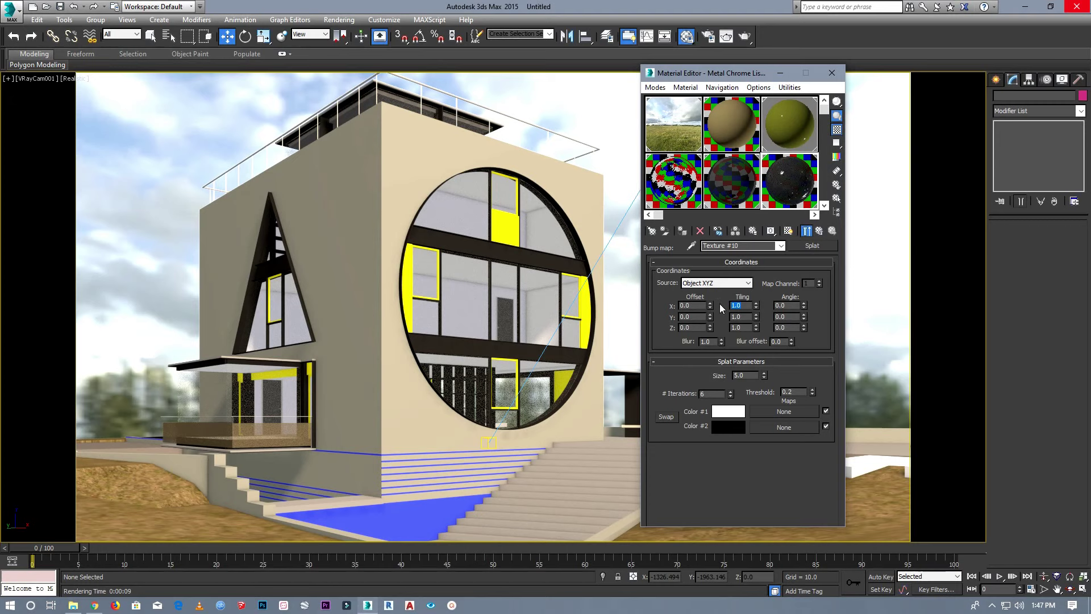
pyautogui.write('5')
pyautogui.press('Tab')
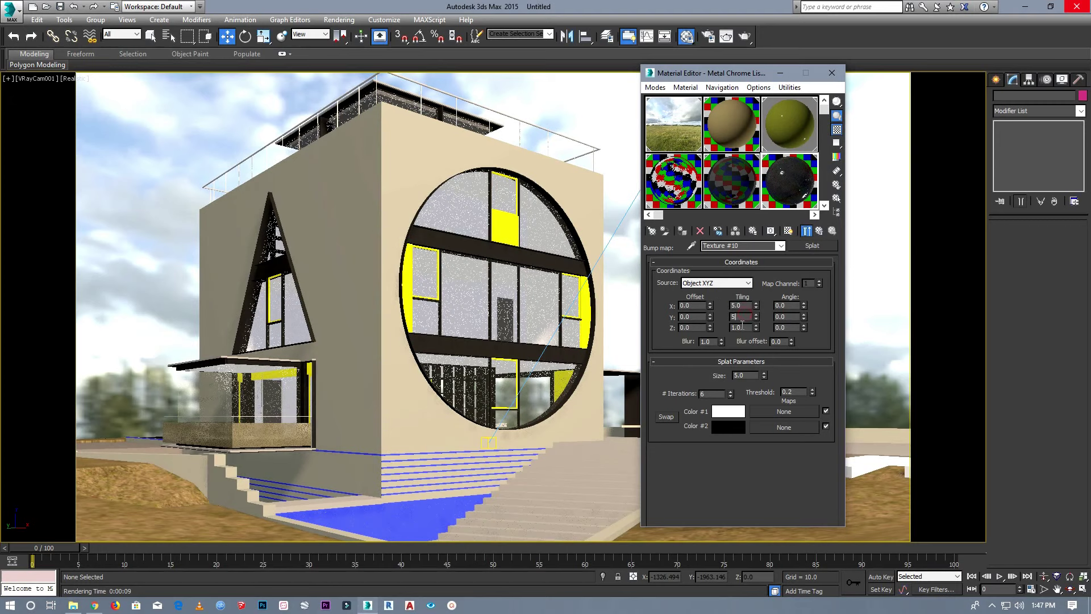
pyautogui.doubleClick(786, 190)
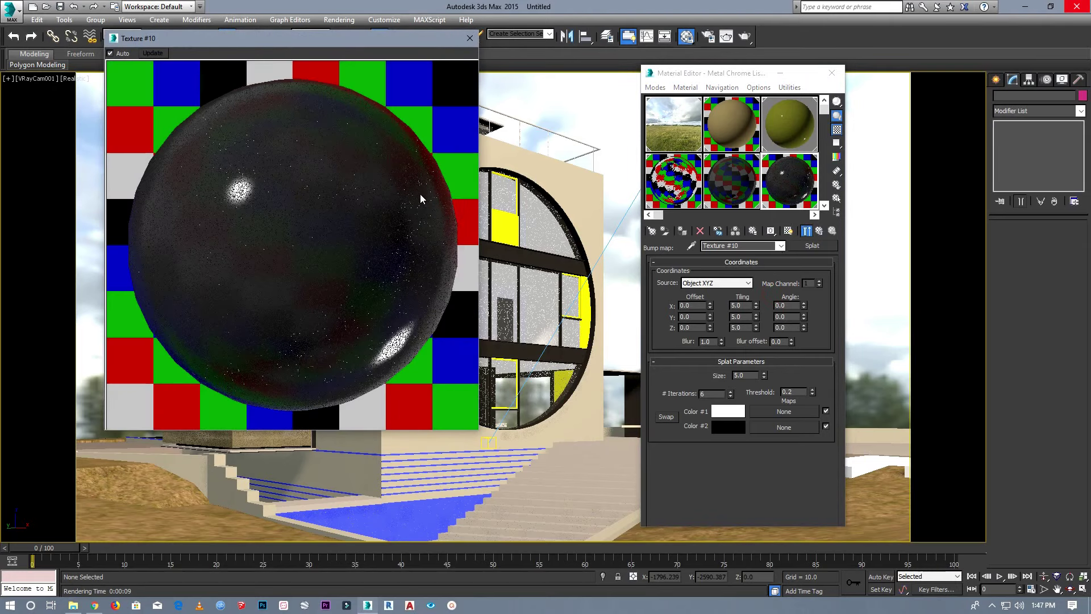
pyautogui.click(469, 38)
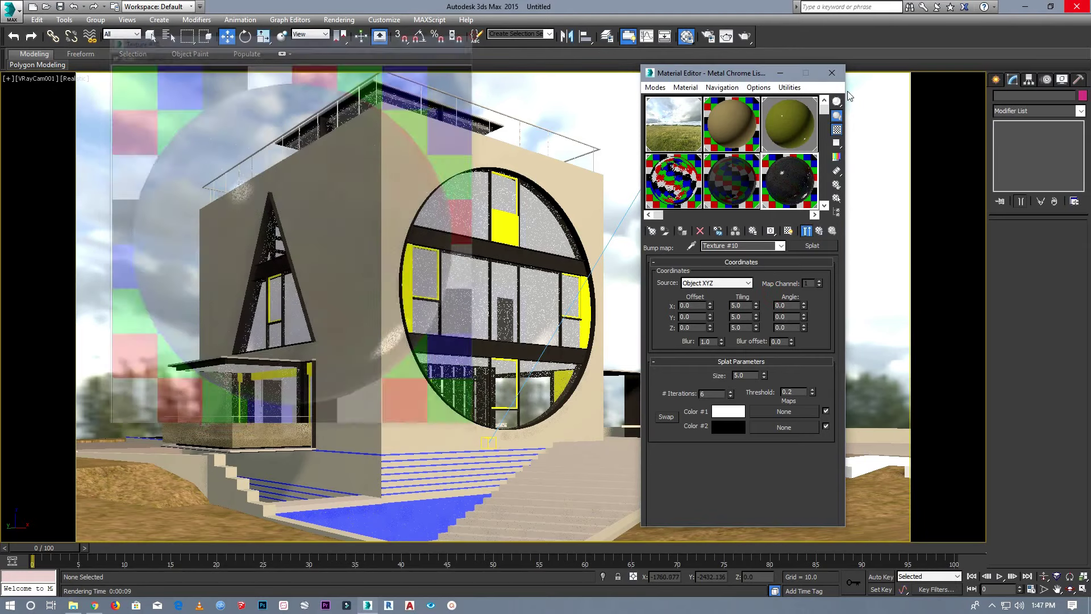
pyautogui.click(831, 73)
# Re-render the camera view, zoom around to review the finer bump, then stop the render.
pyautogui.click(339, 19)
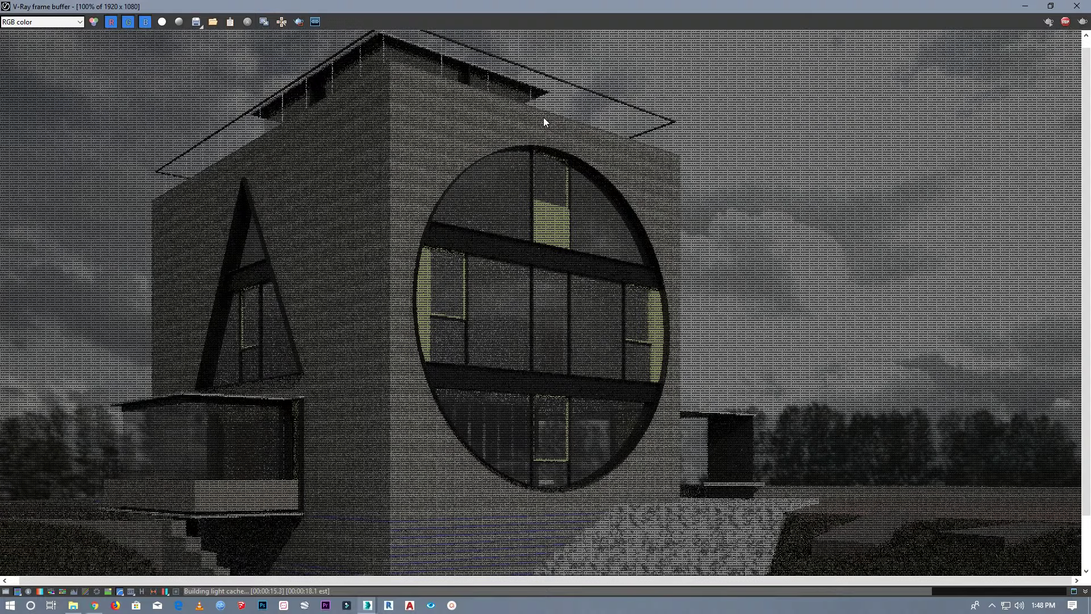
pyautogui.scroll(1, 525, 229)
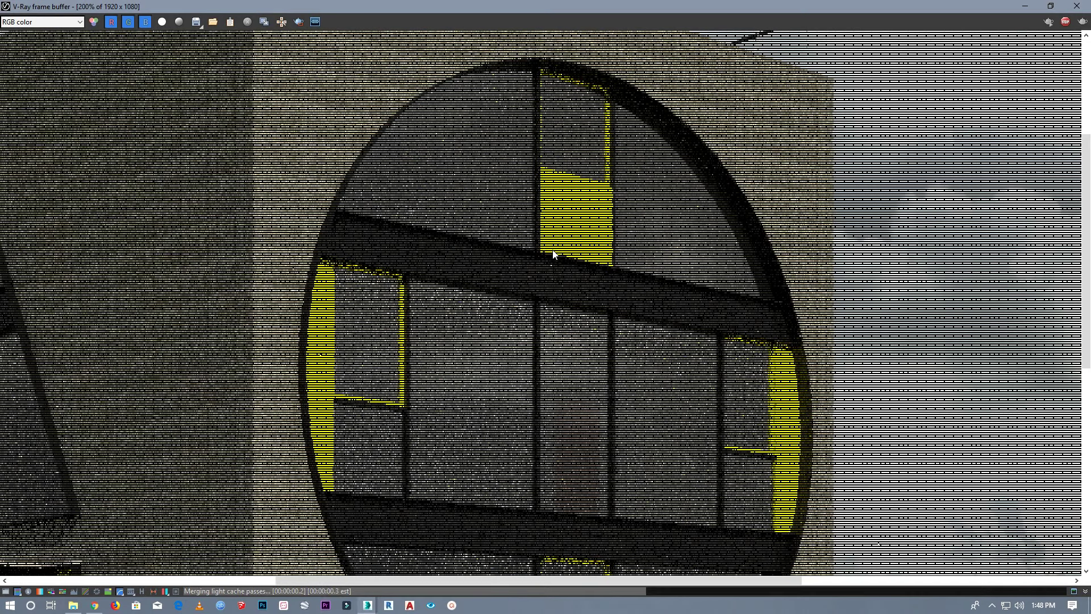
pyautogui.scroll(-1, 546, 253)
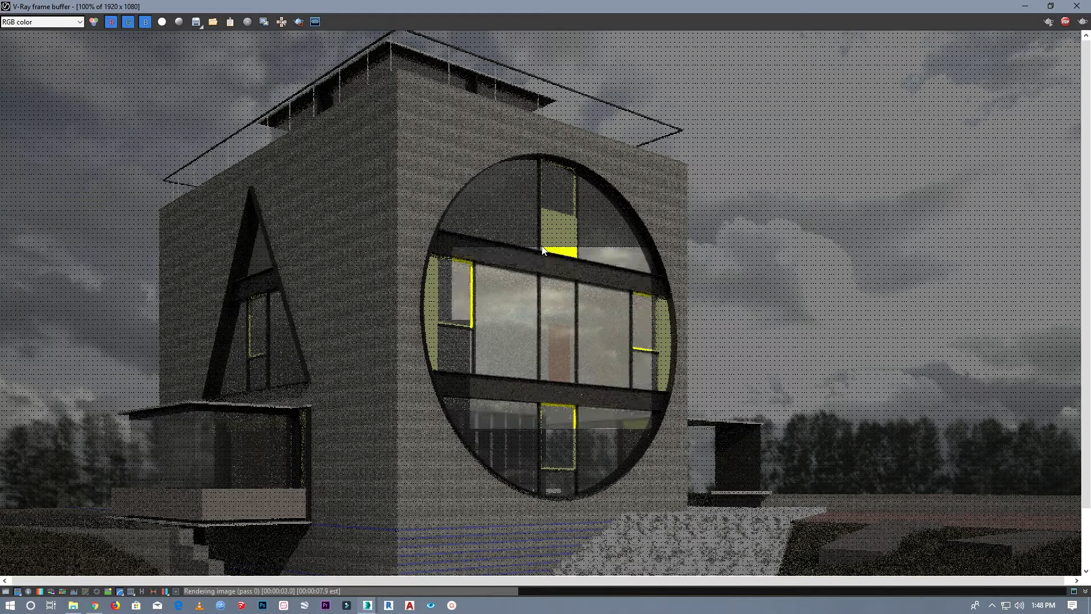
pyautogui.scroll(-1, 542, 252)
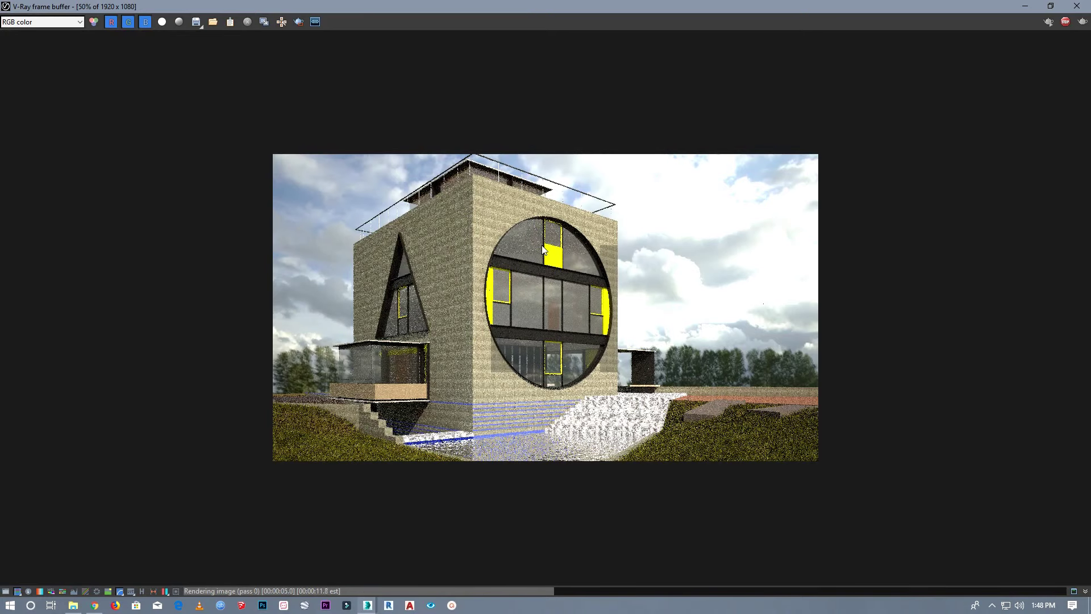
pyautogui.scroll(1, 543, 249)
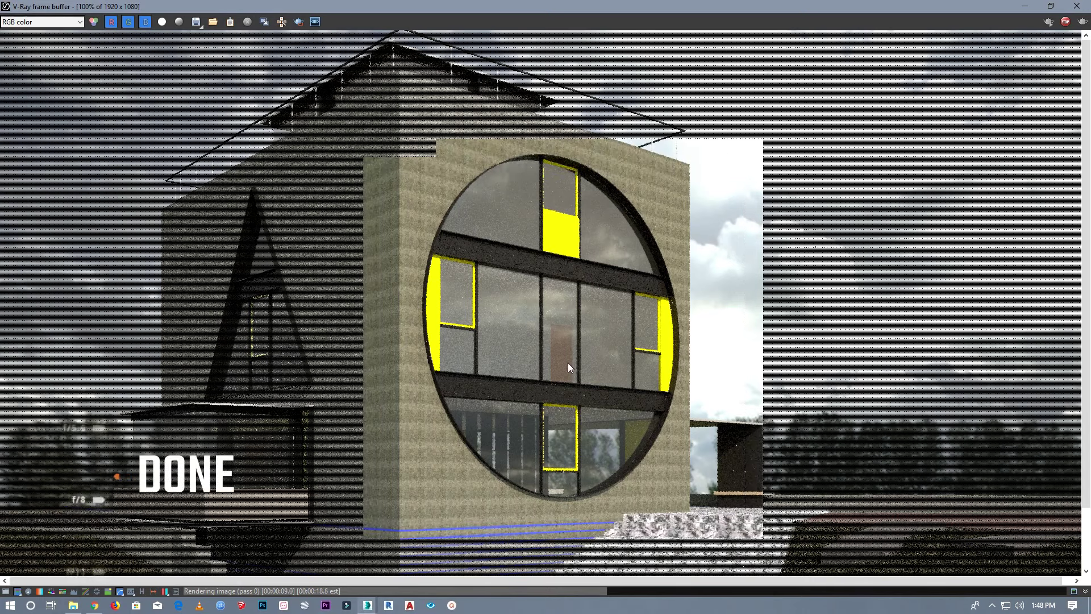
pyautogui.scroll(-1, 548, 268)
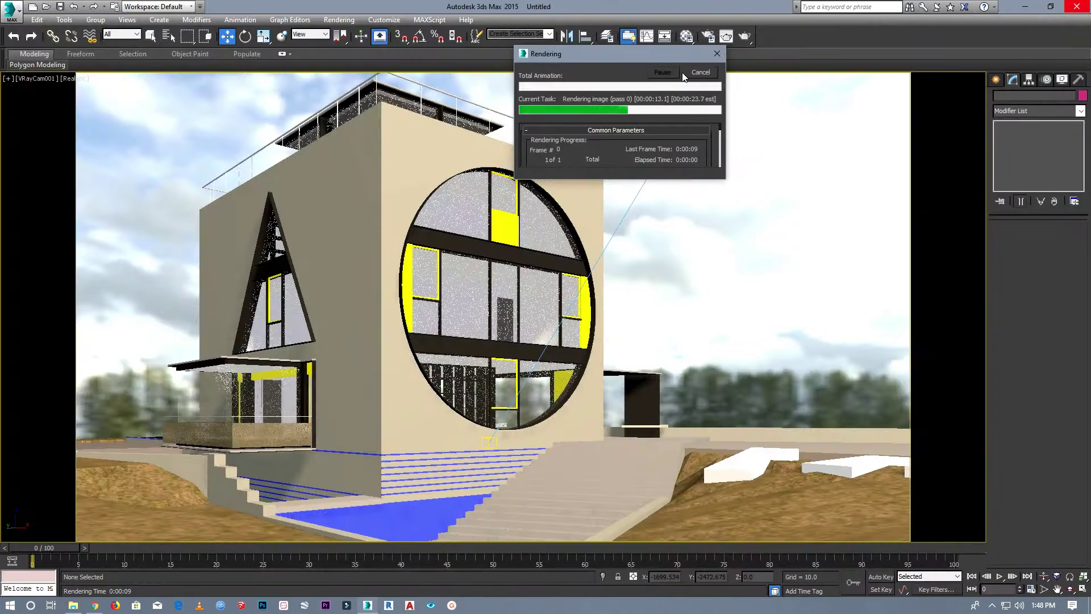
pyautogui.click(698, 73)
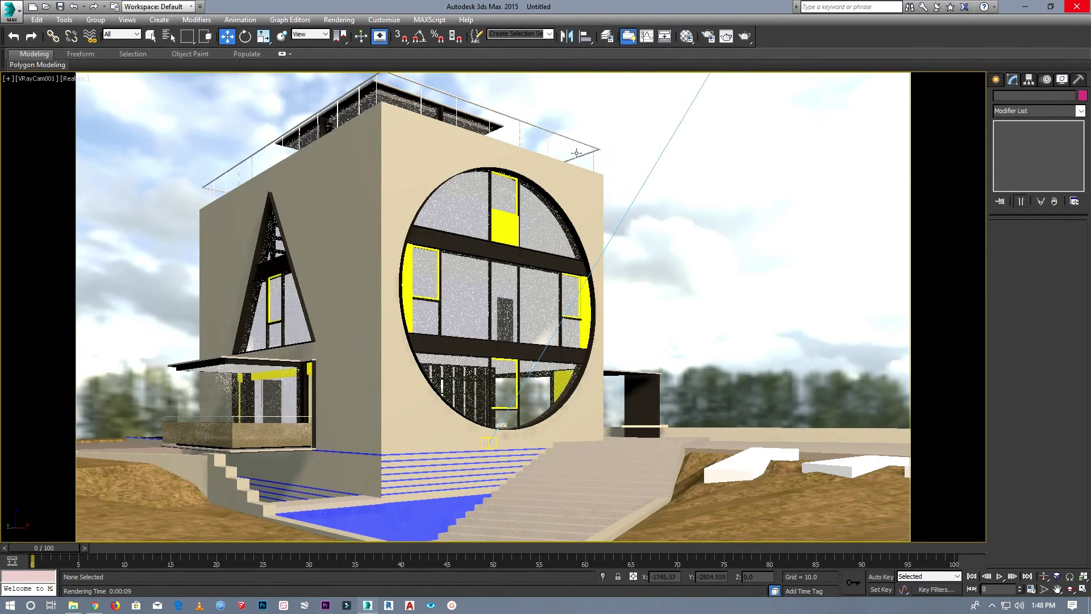
# Switch the viewport from VRayCam001 to Perspective and zoom in on the rooftop pavilion.
pyautogui.rightClick(543, 130)
pyautogui.moveTo(564, 107)
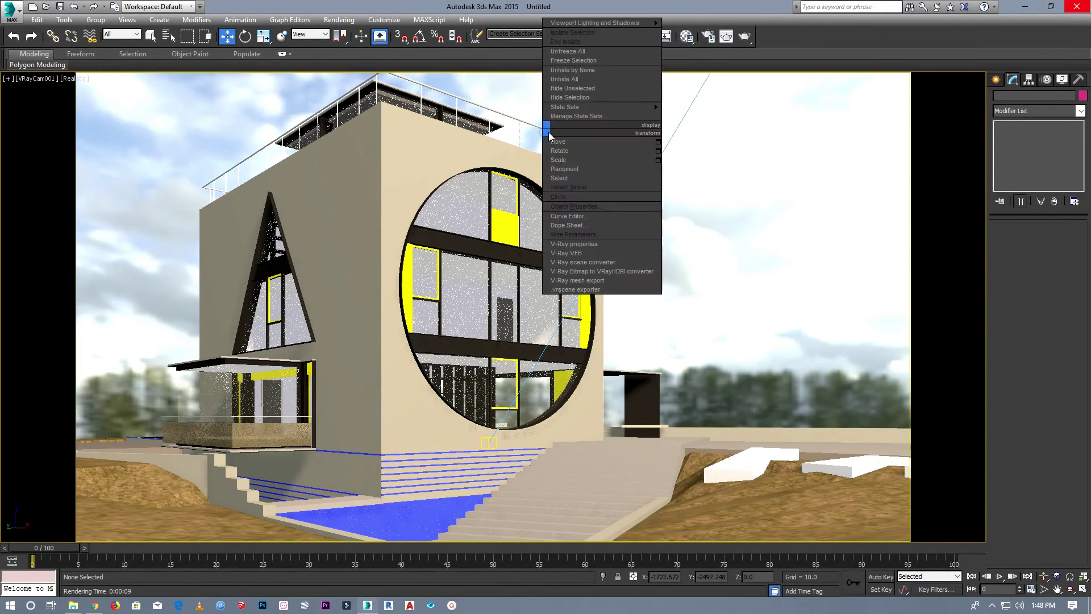
pyautogui.click(25, 82)
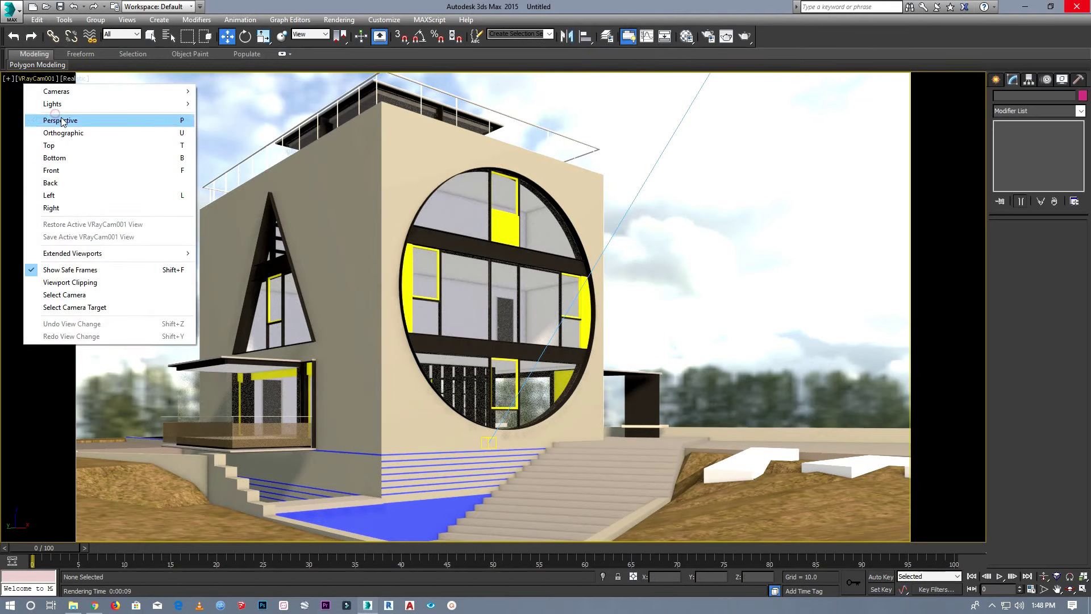
pyautogui.click(60, 120)
pyautogui.scroll(5, 468, 122)
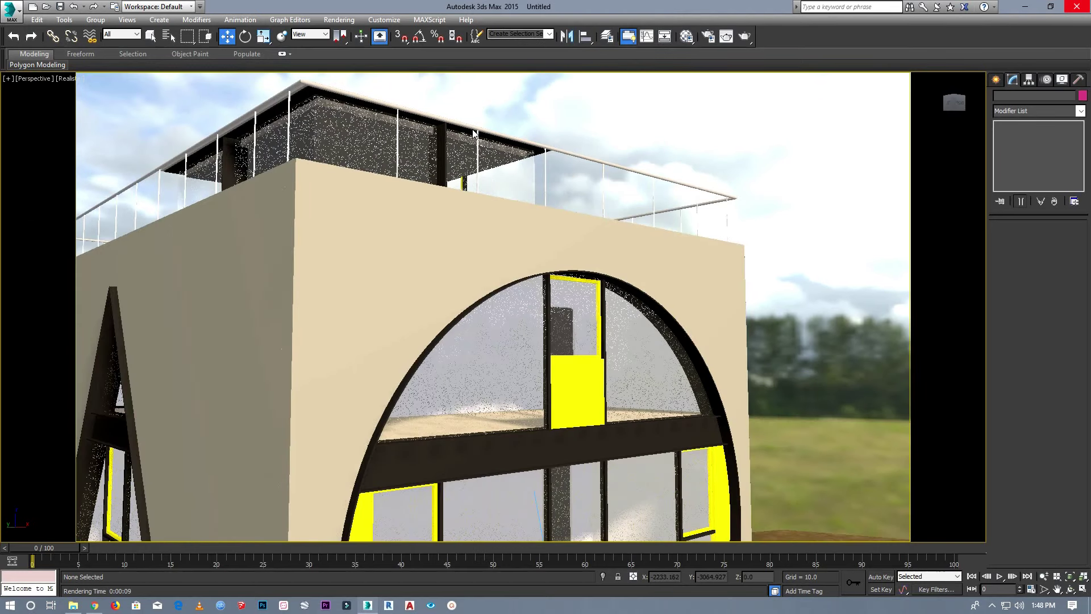
pyautogui.scroll(5, 473, 132)
pyautogui.scroll(2, 476, 319)
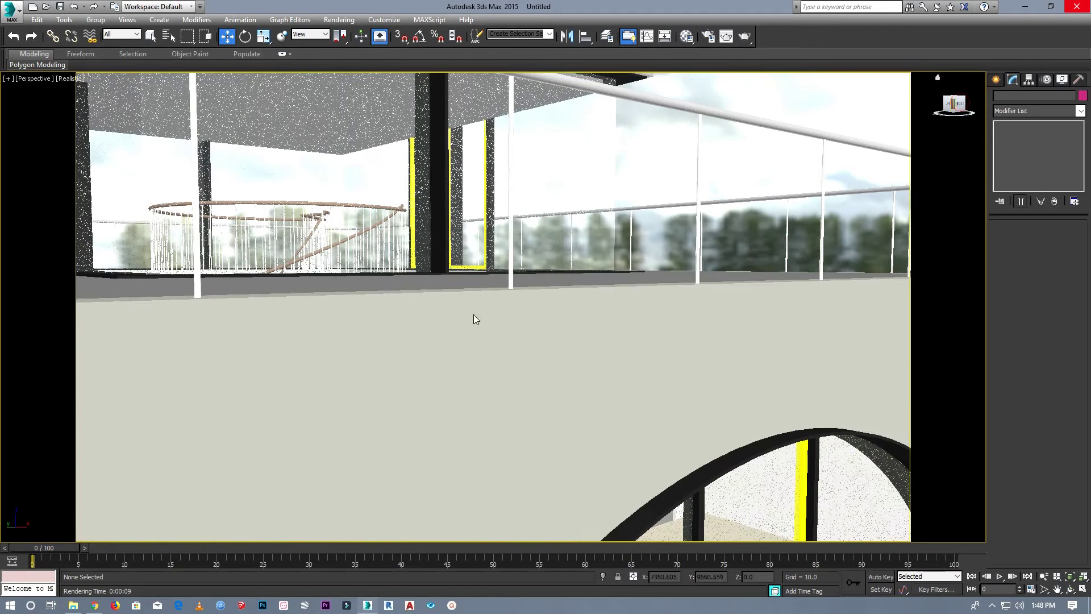
pyautogui.scroll(-5, 476, 319)
pyautogui.scroll(-2, 436, 358)
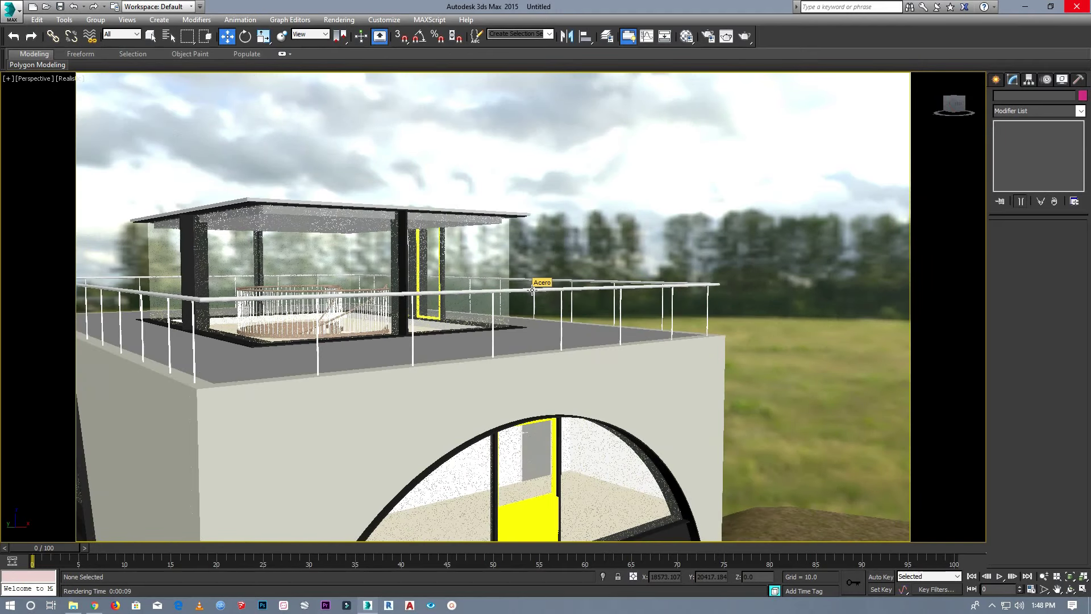
pyautogui.press('m')
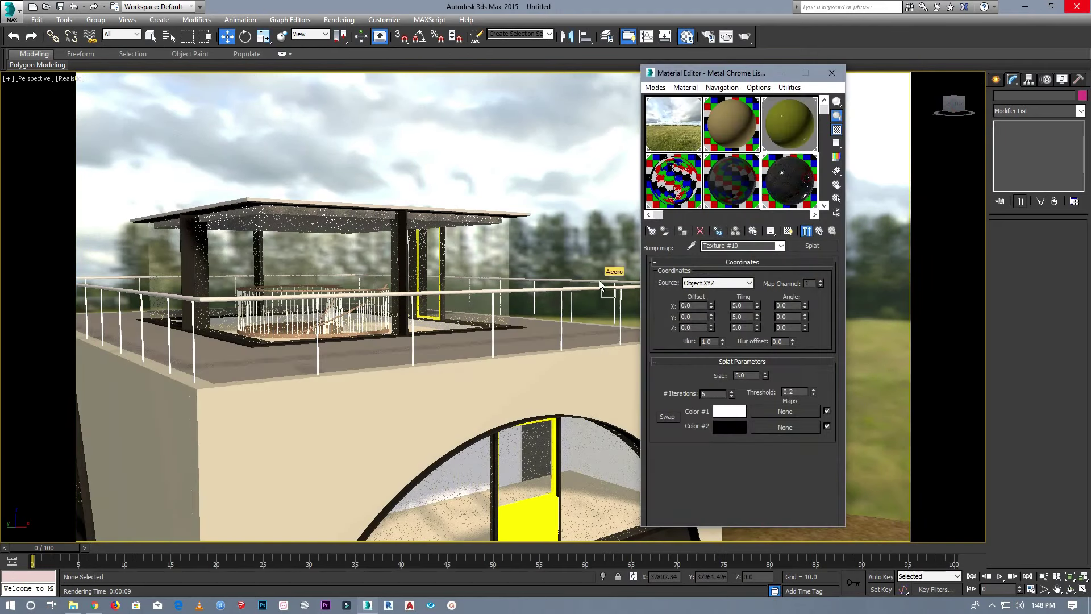
# Apply the chrome material to the railing's top bar and posts.
pyautogui.moveTo(600, 284); pyautogui.dragTo(579, 295)
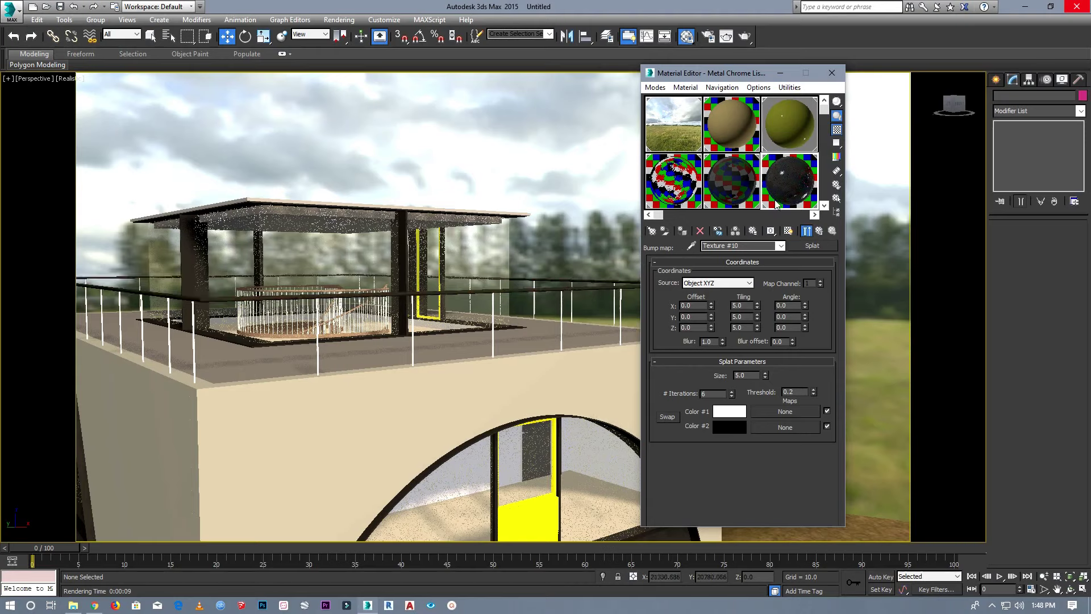
pyautogui.moveTo(561, 322); pyautogui.dragTo(562, 321)
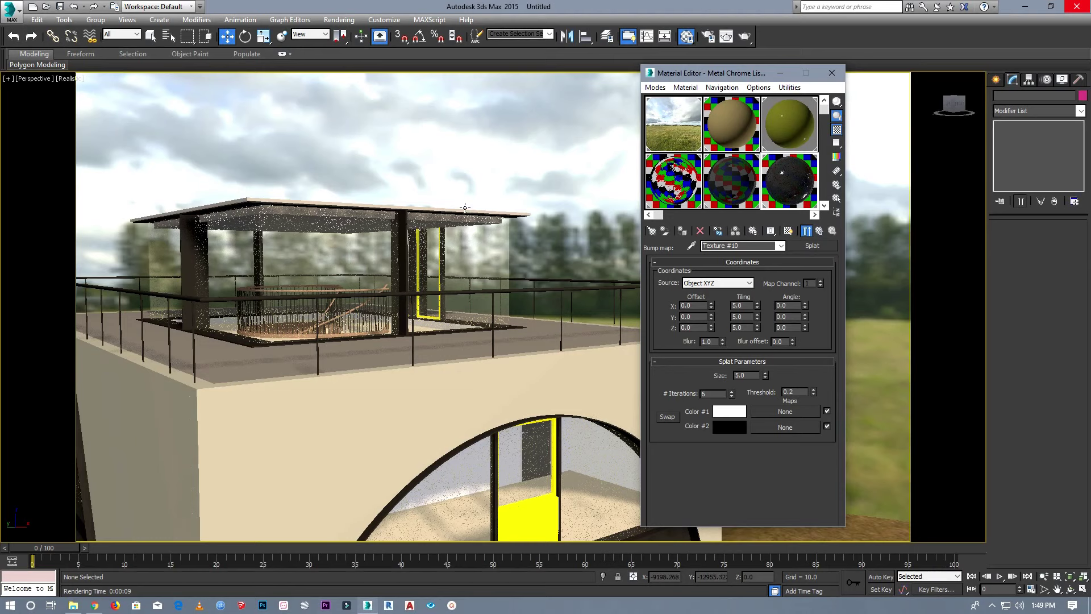
pyautogui.scroll(5, 390, 224)
# Select the Cristal glass panel and hide it.
pyautogui.click(488, 223)
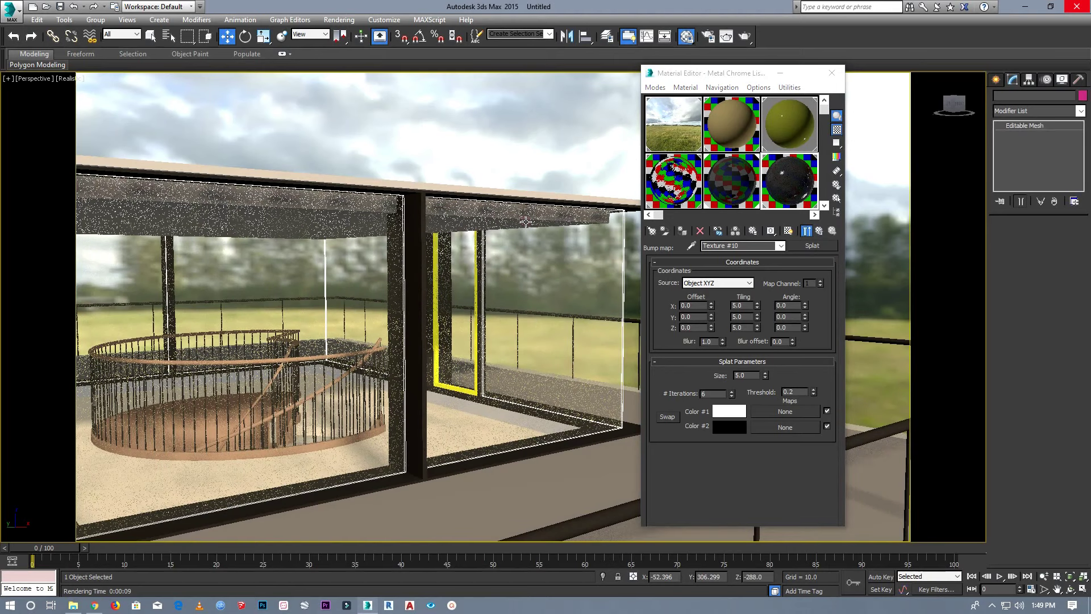
pyautogui.moveTo(737, 175); pyautogui.dragTo(560, 243)
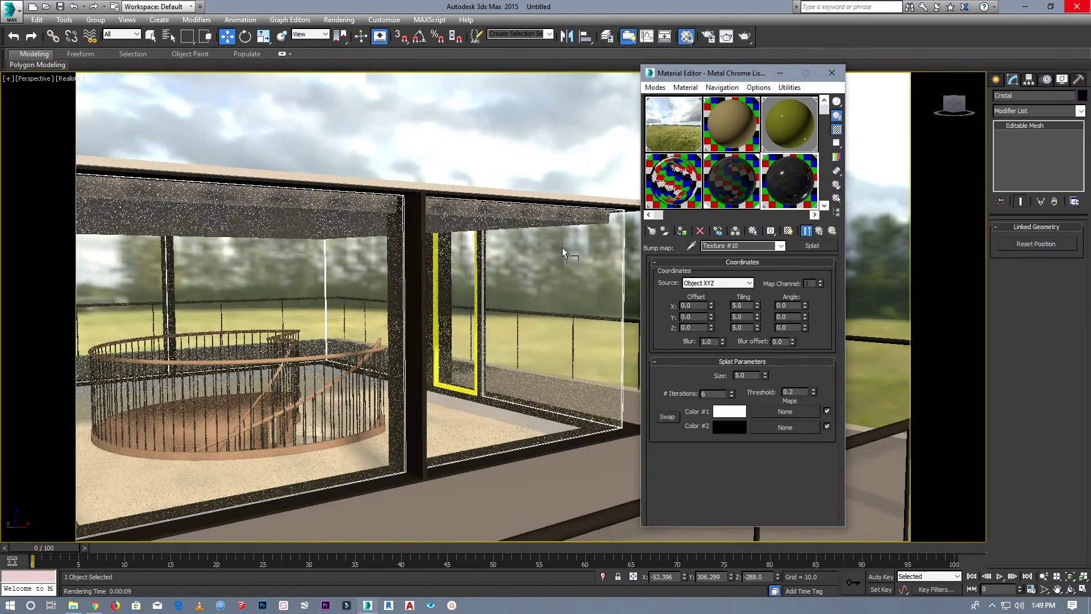
pyautogui.scroll(-3, 357, 295)
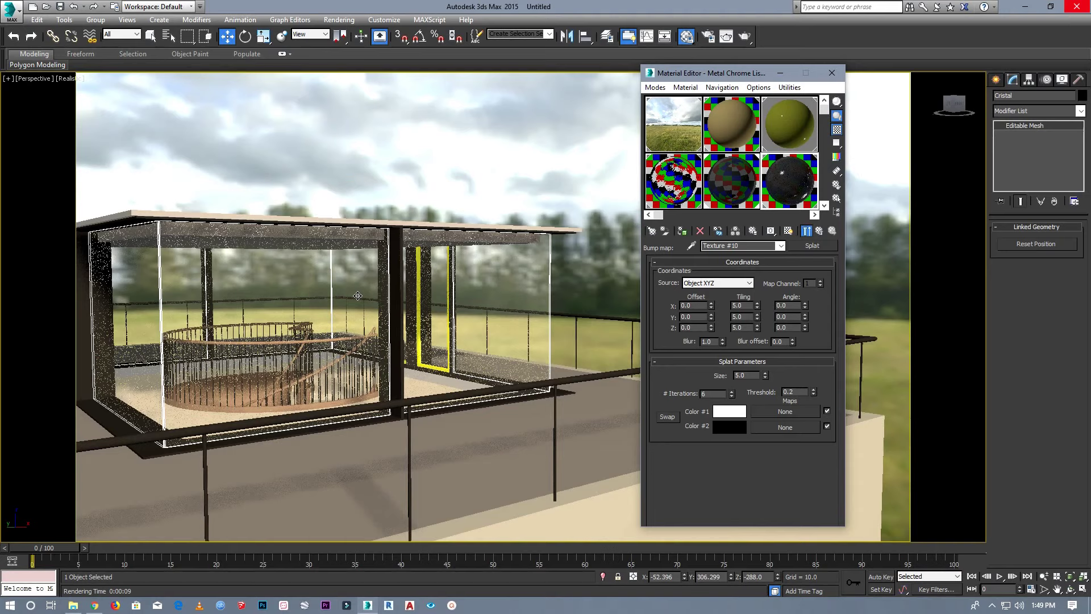
pyautogui.rightClick(281, 313)
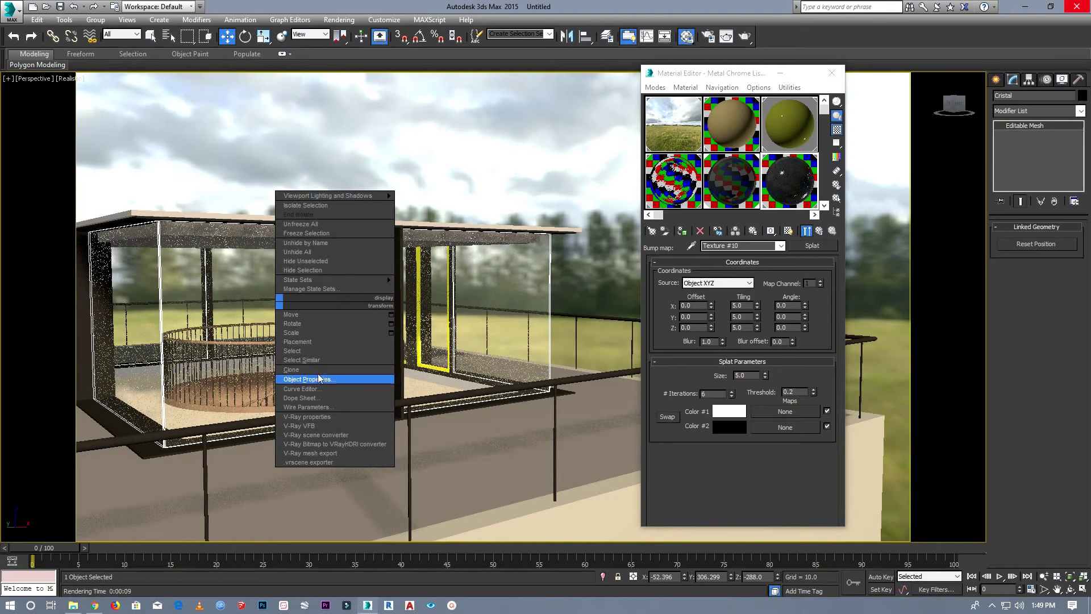
pyautogui.click(301, 270)
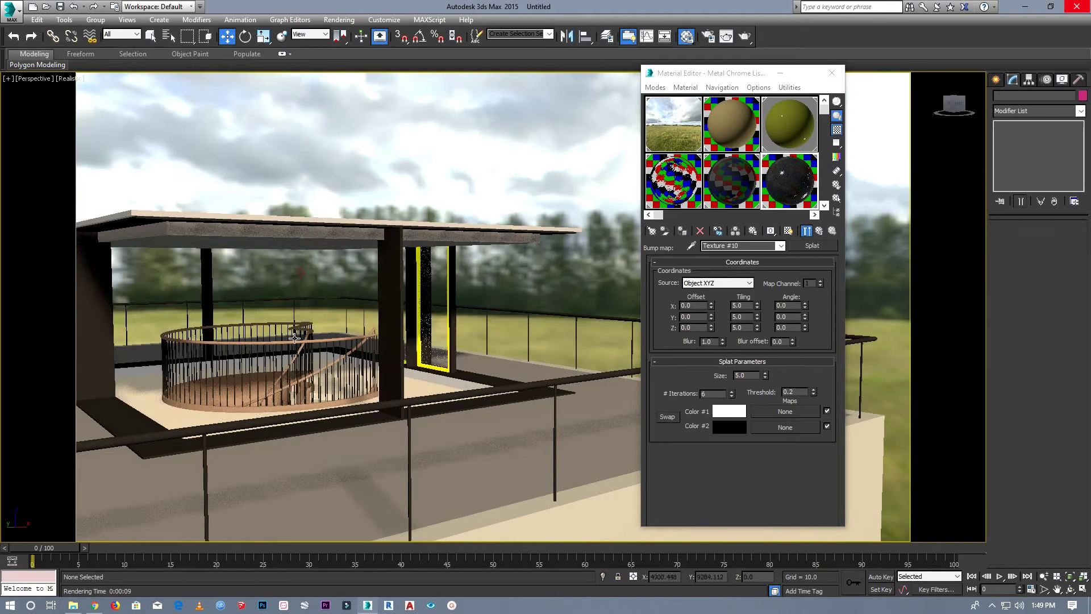
# Apply the dark Metal Chrome material to the spiral stair railing.
pyautogui.scroll(3, 294, 340)
pyautogui.scroll(2, 294, 341)
pyautogui.scroll(2, 294, 342)
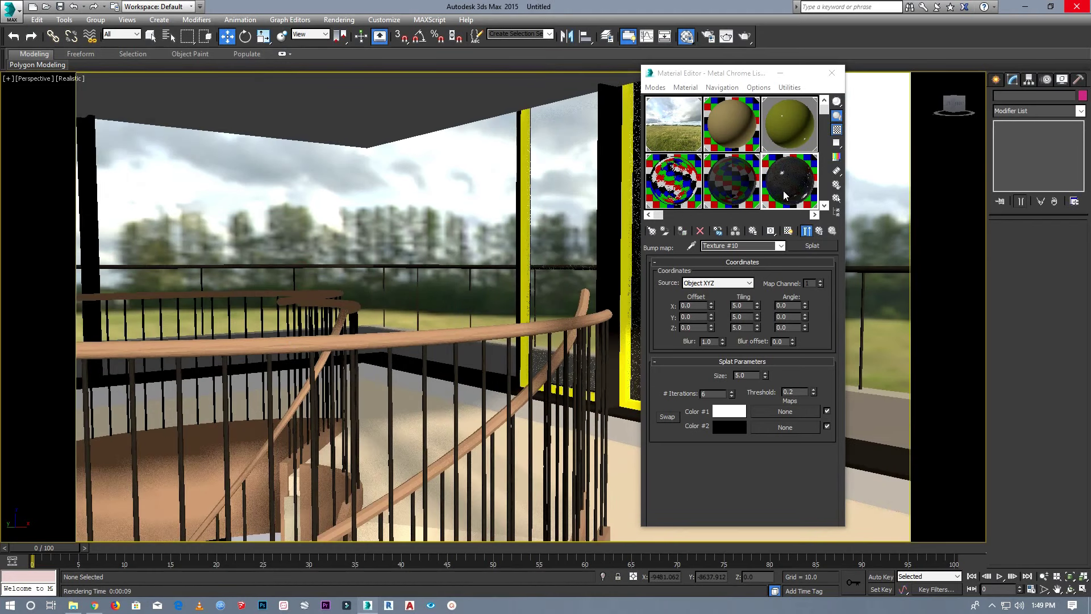
pyautogui.moveTo(789, 180); pyautogui.dragTo(469, 335)
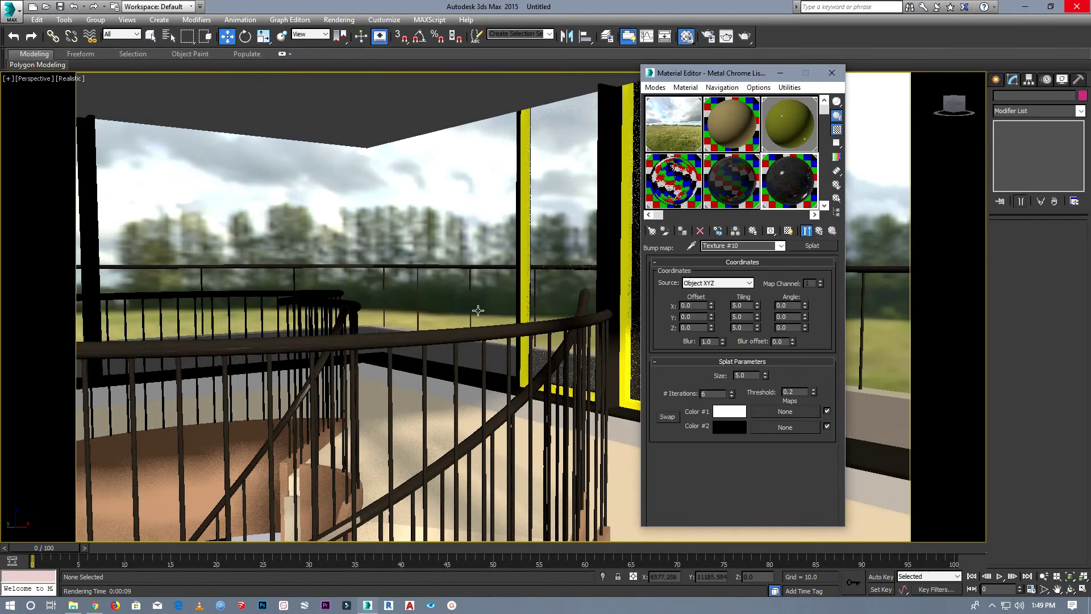
pyautogui.scroll(-3, 478, 307)
pyautogui.scroll(-2, 479, 307)
pyautogui.scroll(-3, 479, 307)
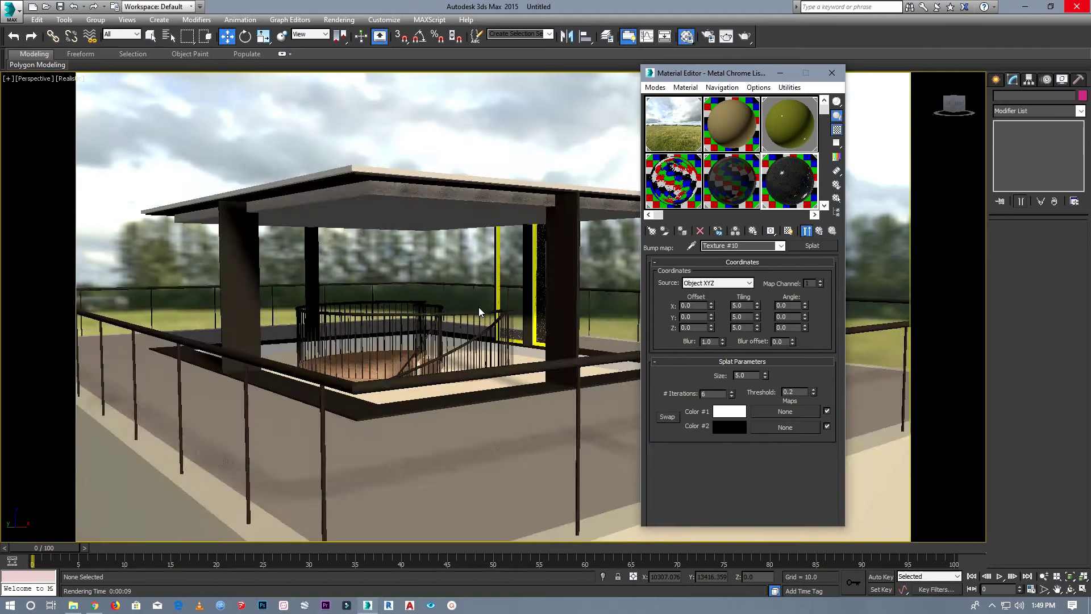
pyautogui.scroll(-3, 479, 307)
pyautogui.scroll(5, 346, 284)
pyautogui.scroll(-5, 346, 284)
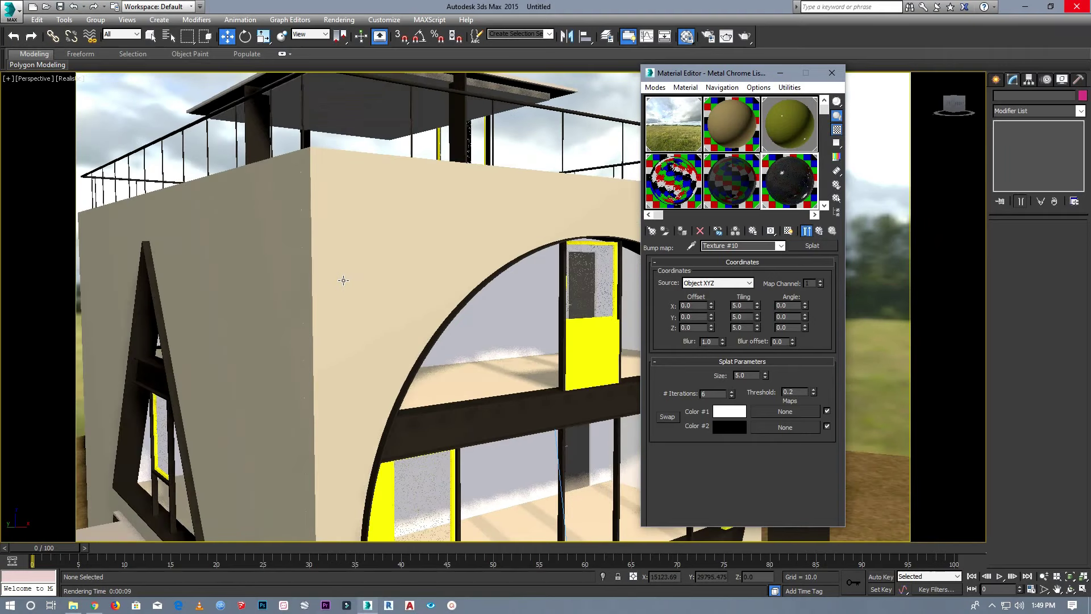
pyautogui.scroll(2, 344, 281)
pyautogui.scroll(3, 451, 316)
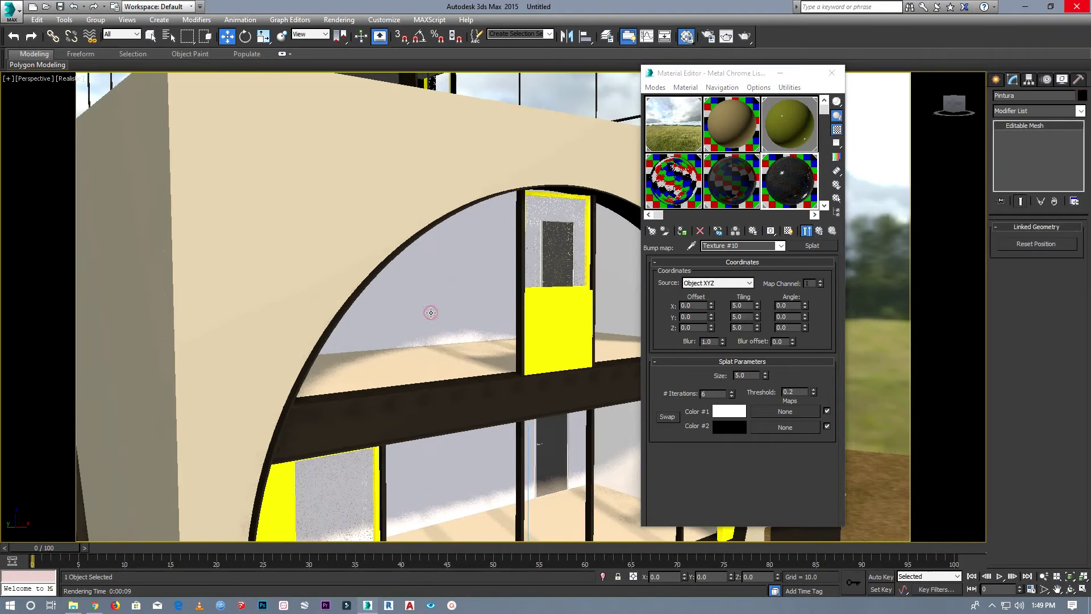
# Hide the glass panels around the stairwell.
pyautogui.rightClick(427, 311)
pyautogui.click(448, 277)
pyautogui.scroll(3, 453, 291)
pyautogui.scroll(-3, 453, 292)
pyautogui.scroll(2, 429, 268)
pyautogui.scroll(2, 318, 340)
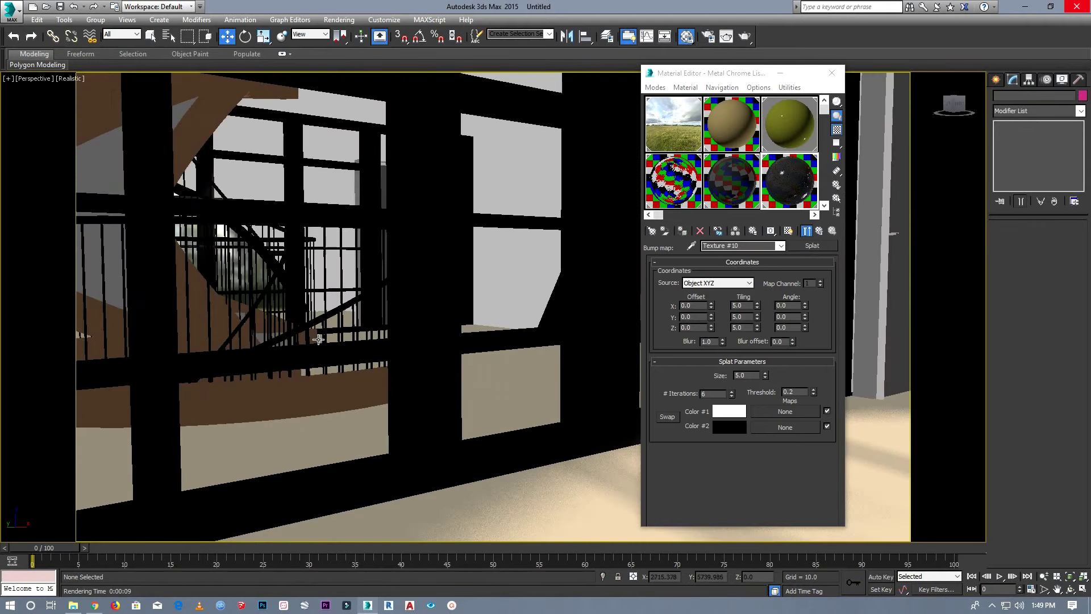
pyautogui.scroll(-3, 318, 339)
# Unhide all glass panels, then select the Cristal glass and hide it again.
pyautogui.rightClick(350, 317)
pyautogui.click(381, 267)
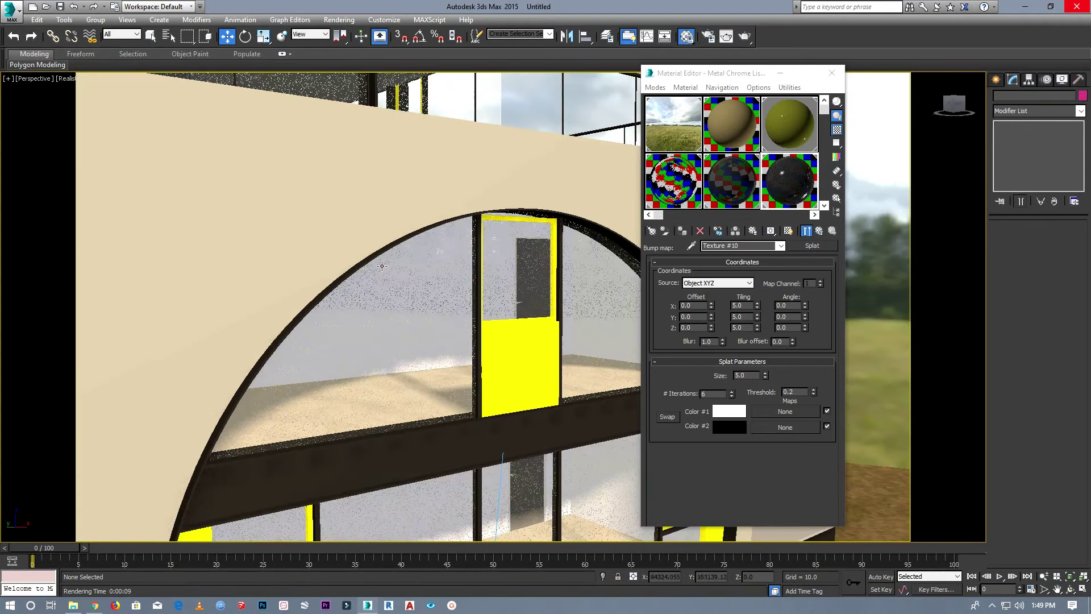
pyautogui.scroll(-3, 382, 266)
pyautogui.click(381, 269)
pyautogui.rightClick(401, 329)
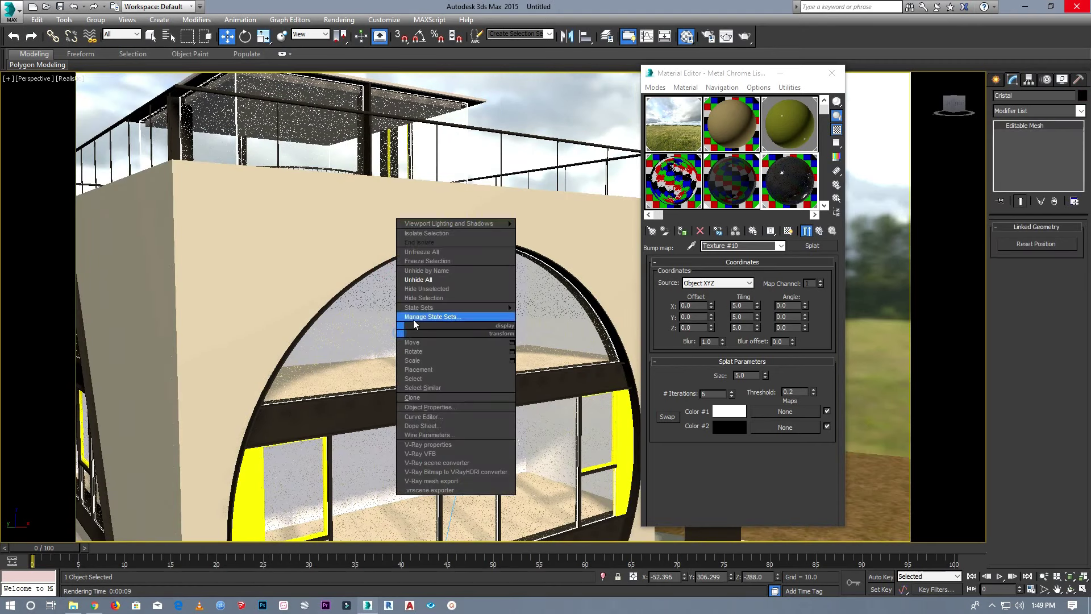
pyautogui.click(423, 298)
pyautogui.scroll(3, 418, 292)
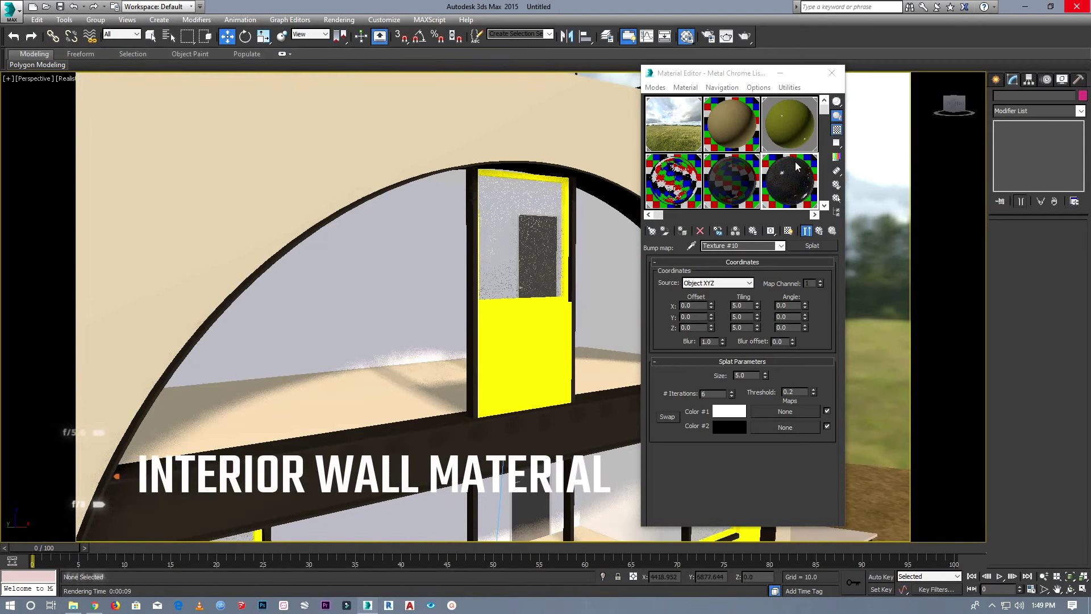
pyautogui.scroll(-1, 671, 188)
# Convert blank slot 13 - Default to a VRayMtl, expand its Maps, and show the textures folder.
pyautogui.click(660, 196)
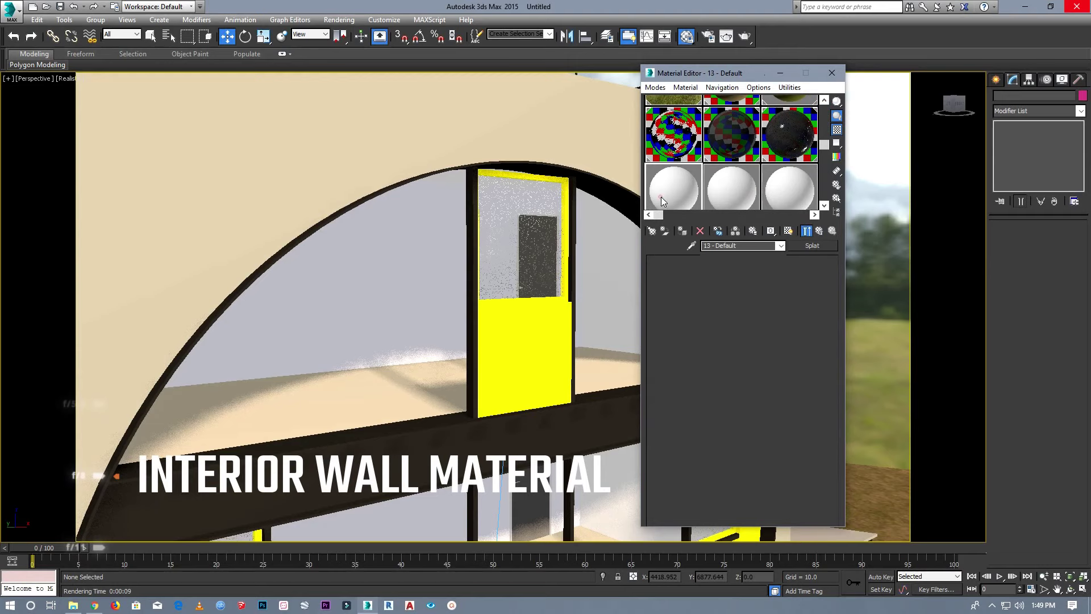
pyautogui.click(808, 247)
pyautogui.scroll(-2, 336, 392)
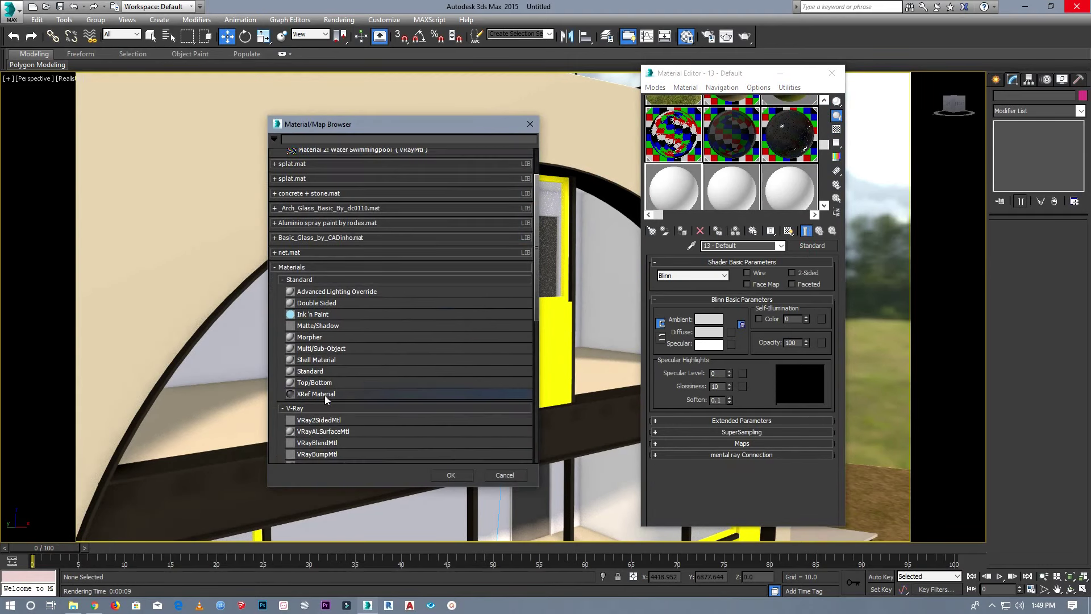
pyautogui.scroll(-2, 325, 395)
pyautogui.scroll(-2, 330, 392)
pyautogui.doubleClick(326, 381)
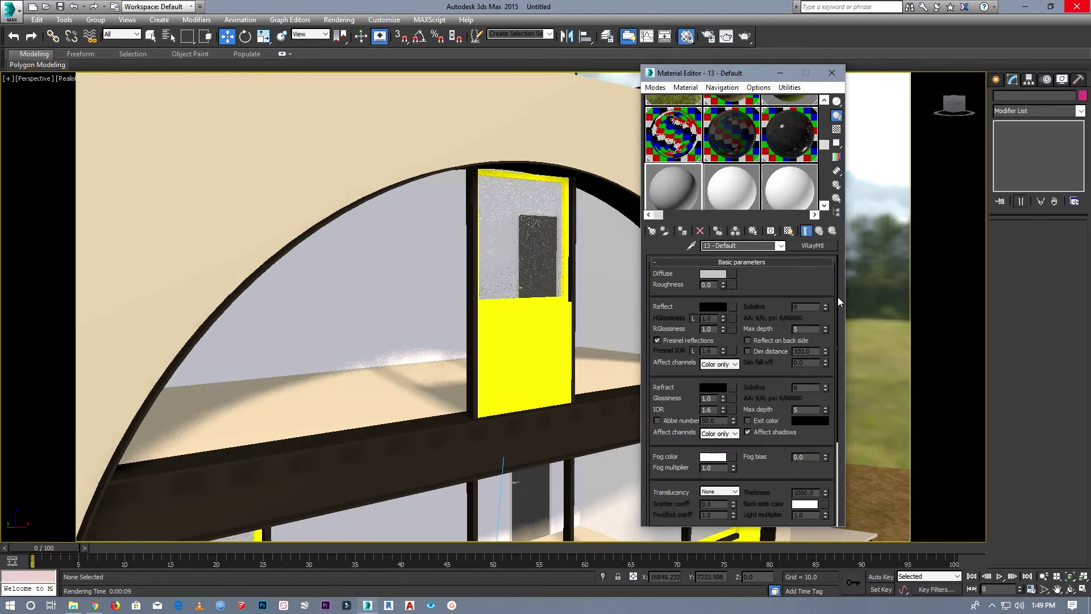
pyautogui.moveTo(837, 297); pyautogui.dragTo(848, 404)
pyautogui.click(734, 508)
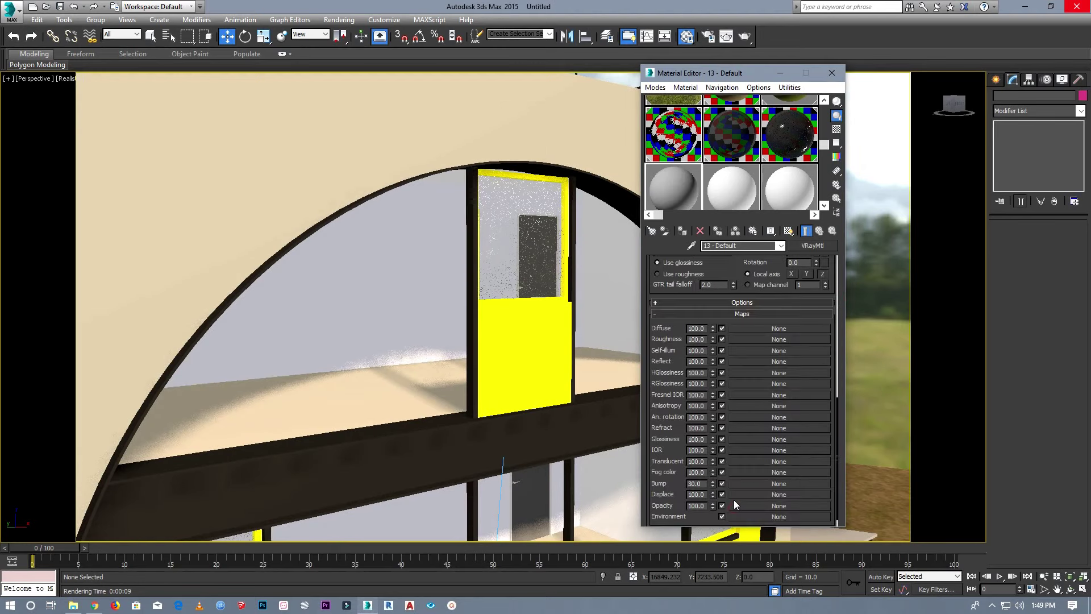
pyautogui.click(73, 605)
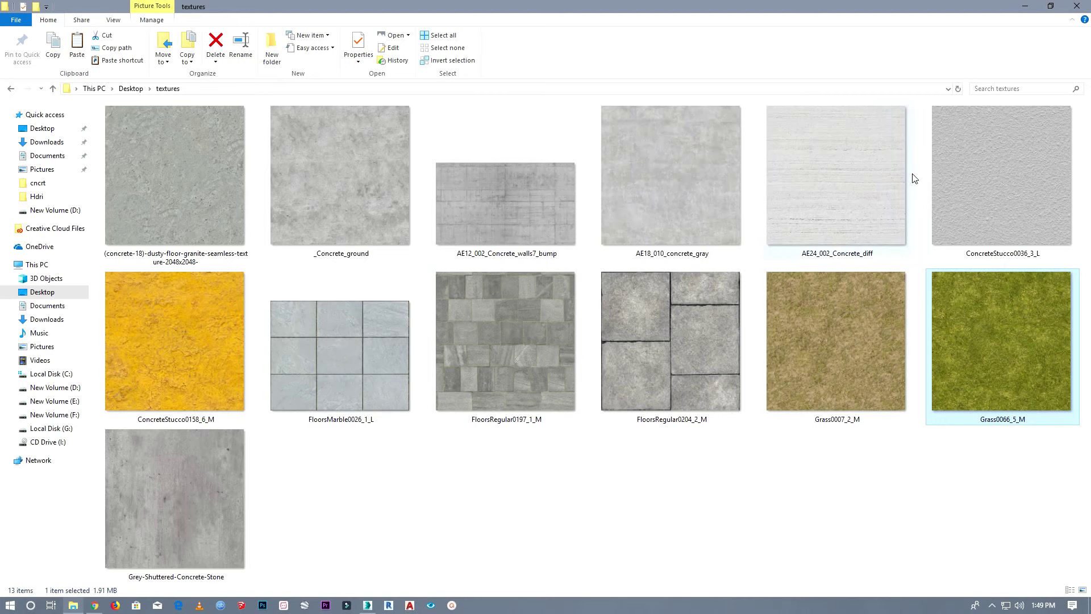
# Preview ConcreteStucco0036_3_L in the textures folder, then drag it back to 3ds Max.
pyautogui.doubleClick(952, 174)
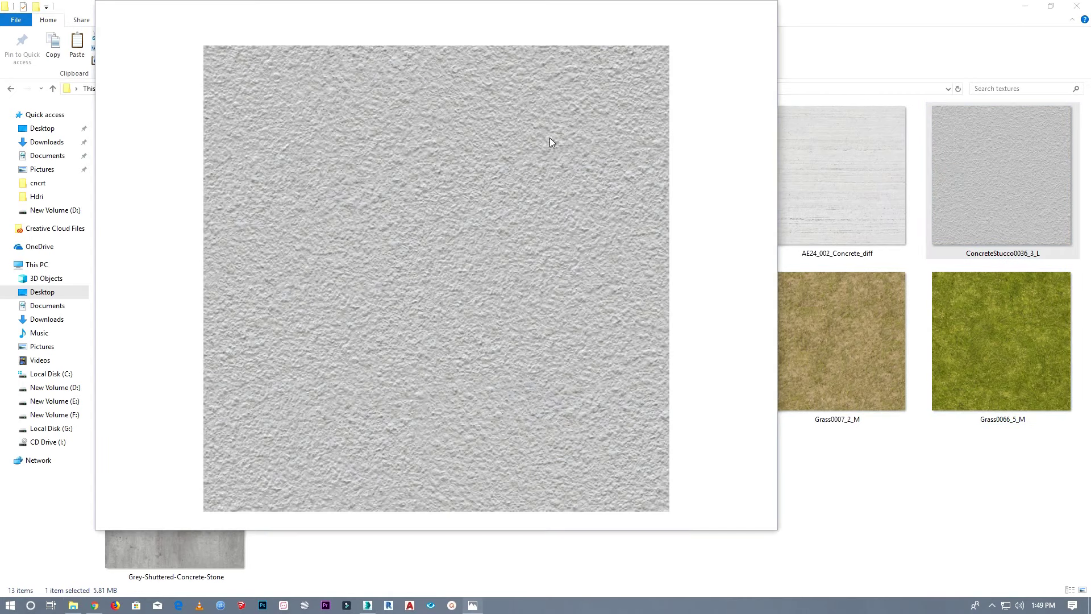
pyautogui.click(770, 7)
pyautogui.moveTo(998, 208); pyautogui.dragTo(379, 585)
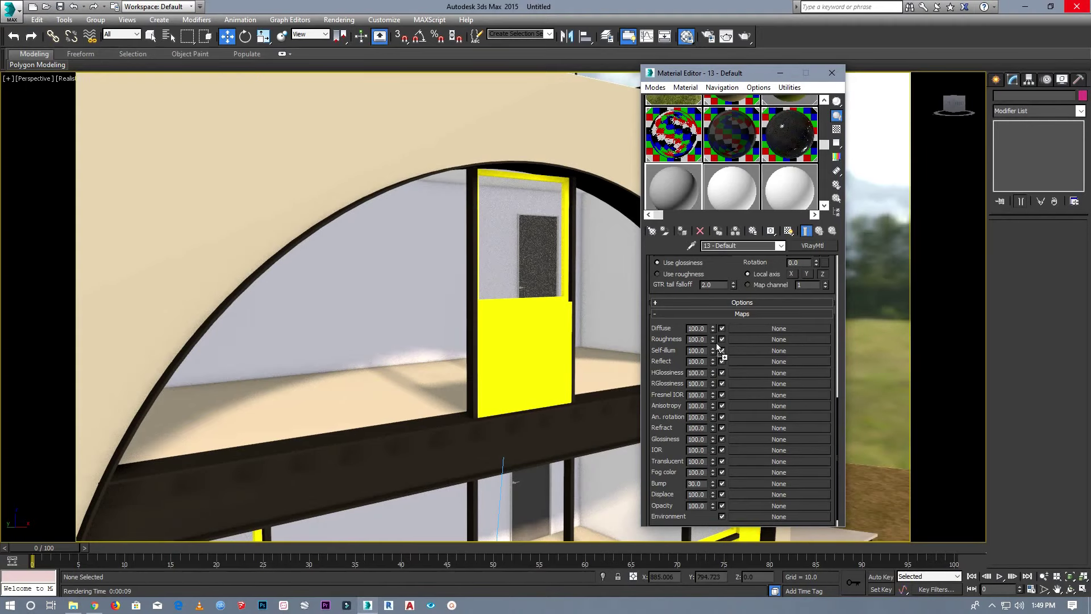
# Use ConcreteStucco0036_3_L as the Diffuse map and instance it into the Bump slot.
pyautogui.moveTo(742, 326); pyautogui.dragTo(742, 328)
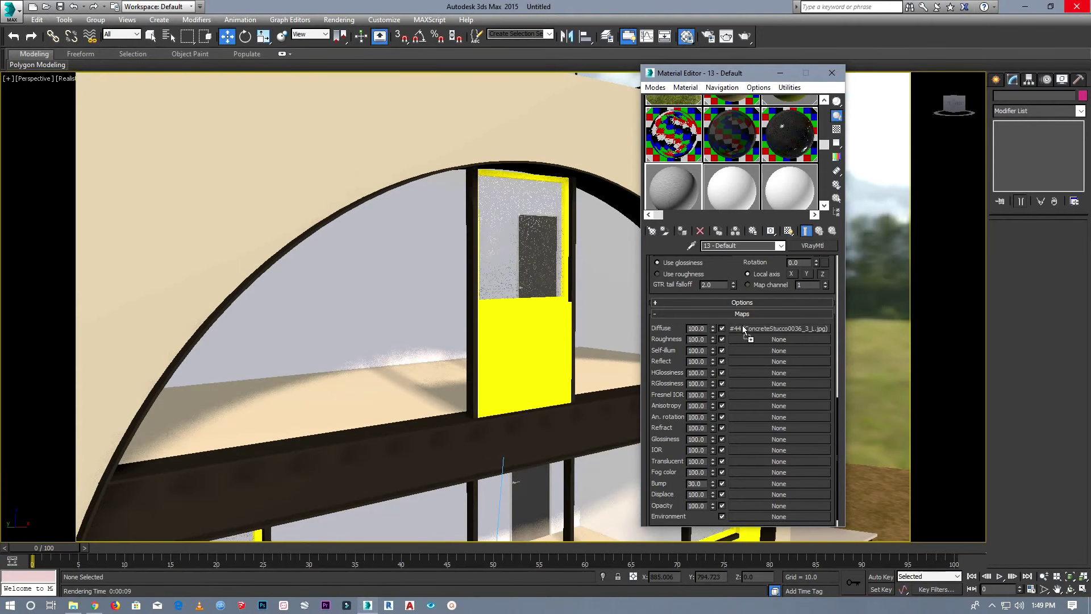
pyautogui.click(836, 131)
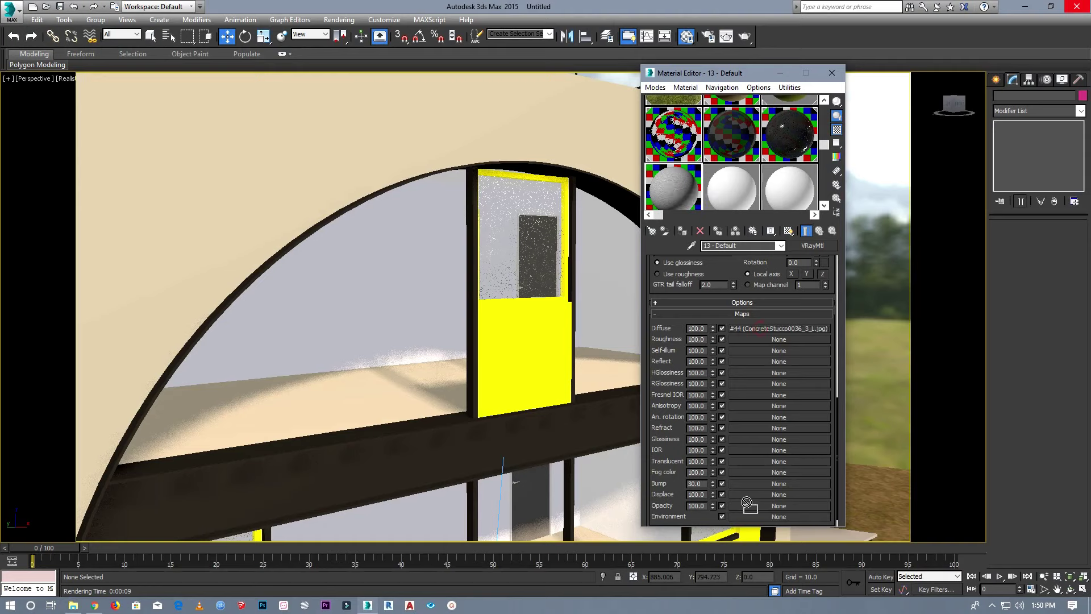
pyautogui.moveTo(760, 405)
pyautogui.mouseDown()
pyautogui.moveTo(741, 500)
pyautogui.moveTo(743, 485)
pyautogui.mouseUp()
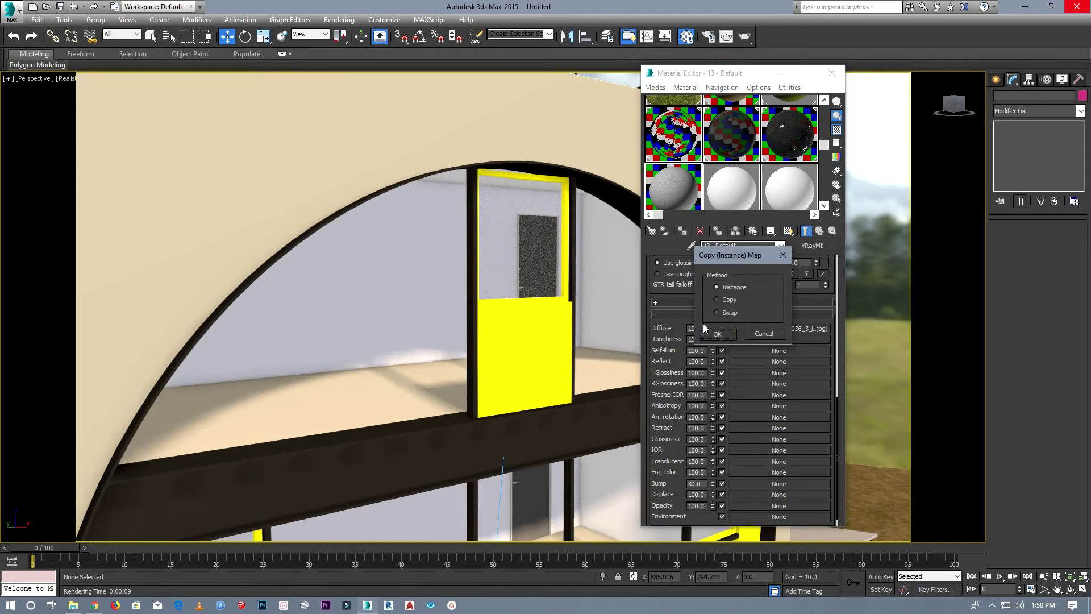
pyautogui.click(718, 334)
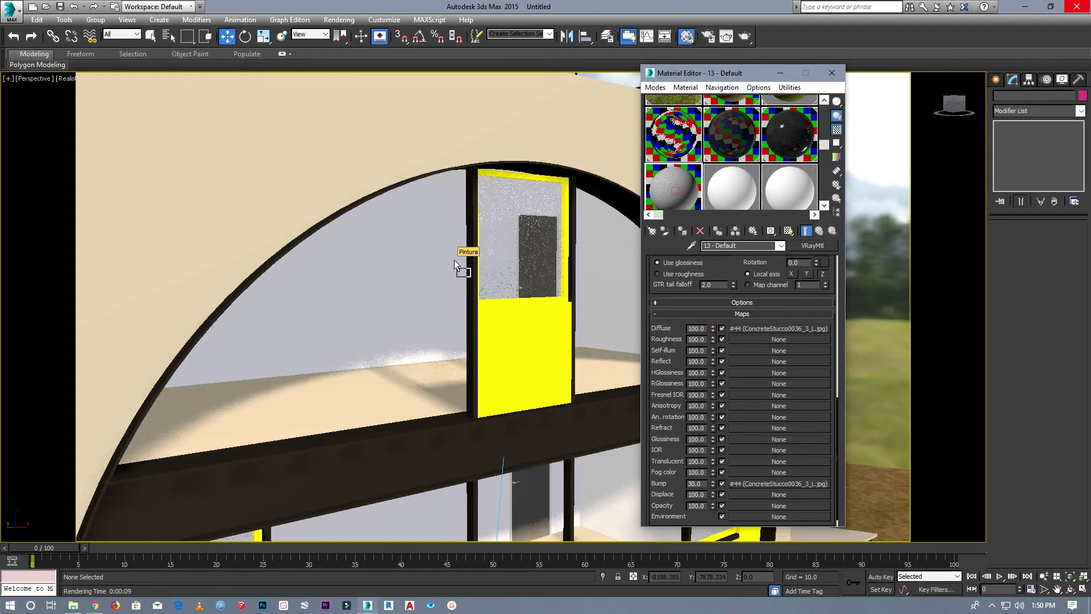
# Apply the stucco material to the Pintura wall.
pyautogui.moveTo(415, 266); pyautogui.dragTo(416, 267)
pyautogui.scroll(3, 405, 278)
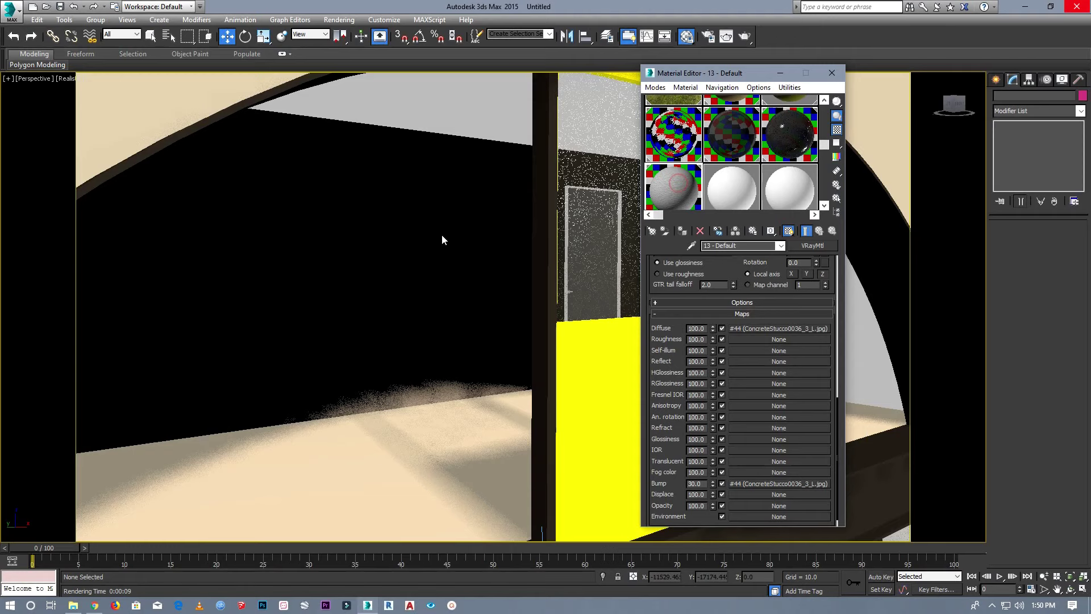
pyautogui.scroll(-5, 432, 239)
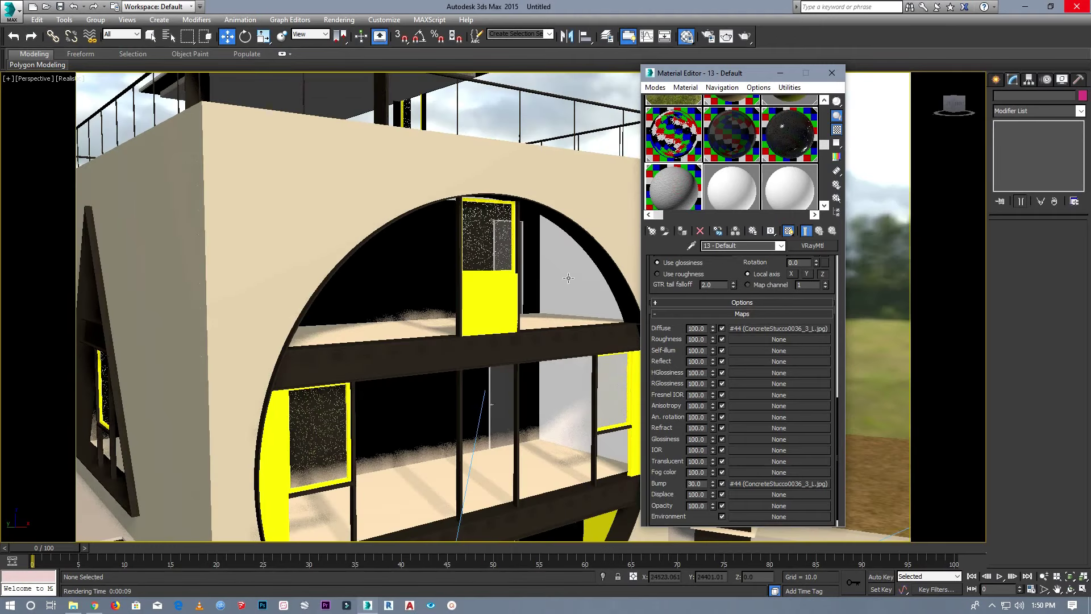
# Apply the stucco material to the drywall panel as well.
pyautogui.scroll(5, 535, 290)
pyautogui.click(569, 279)
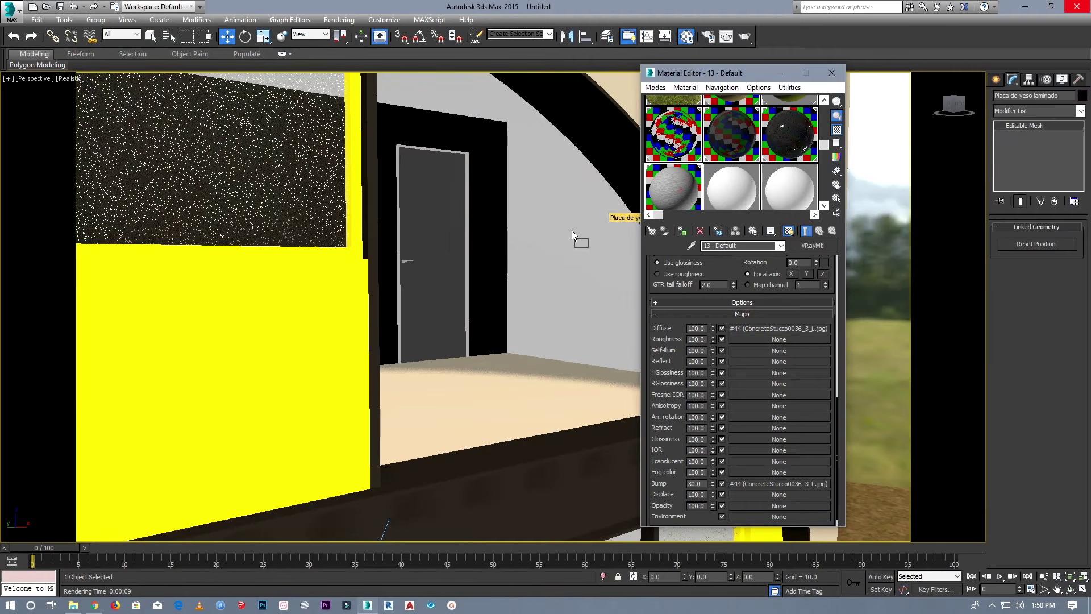
pyautogui.moveTo(689, 198); pyautogui.dragTo(576, 238)
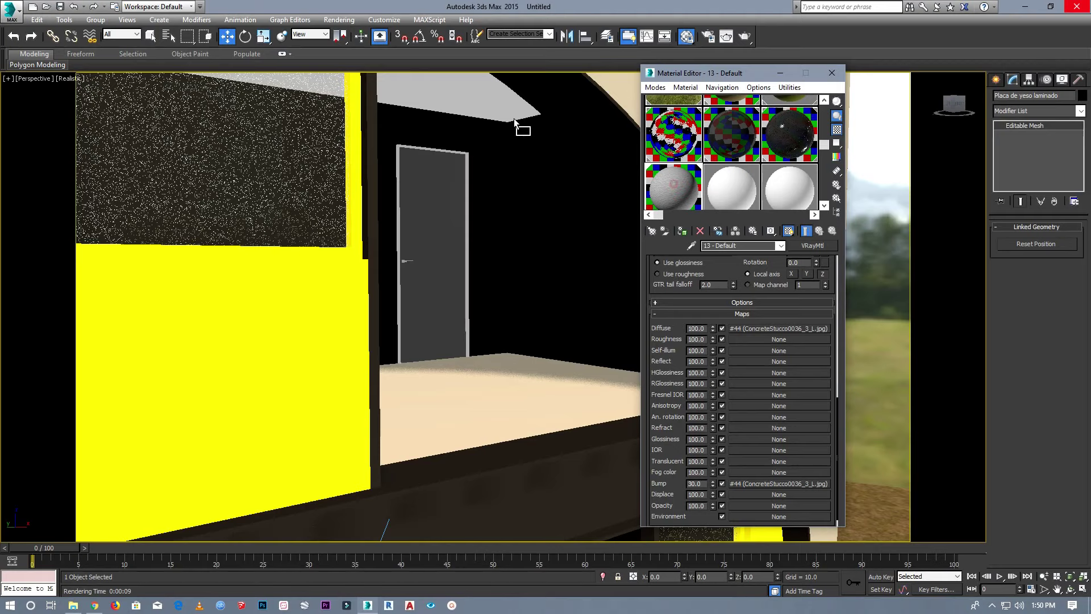
pyautogui.scroll(-5, 515, 272)
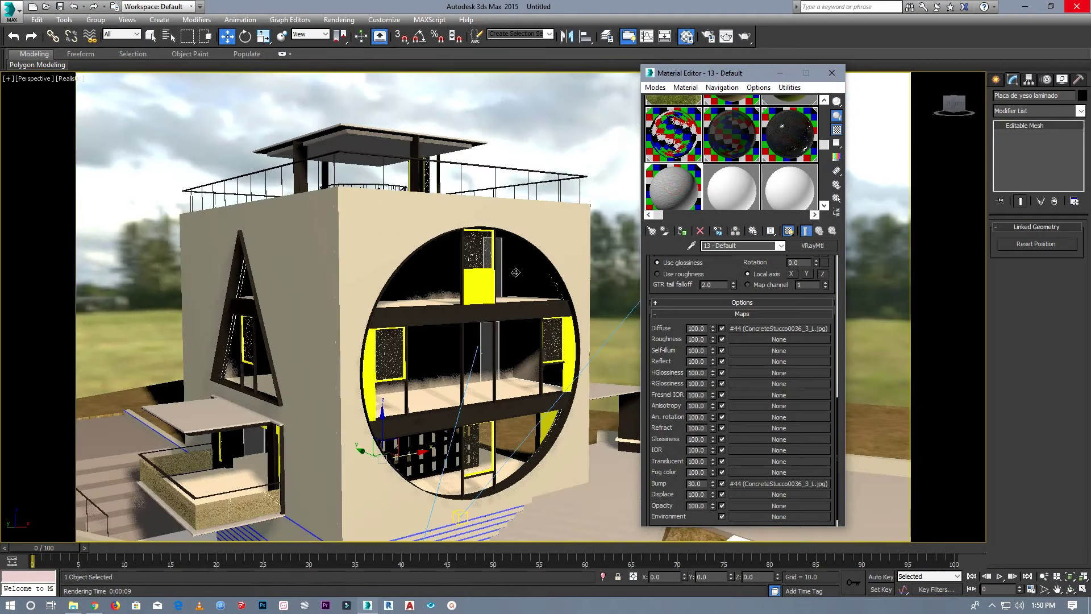
pyautogui.scroll(4, 423, 443)
pyautogui.scroll(3, 410, 482)
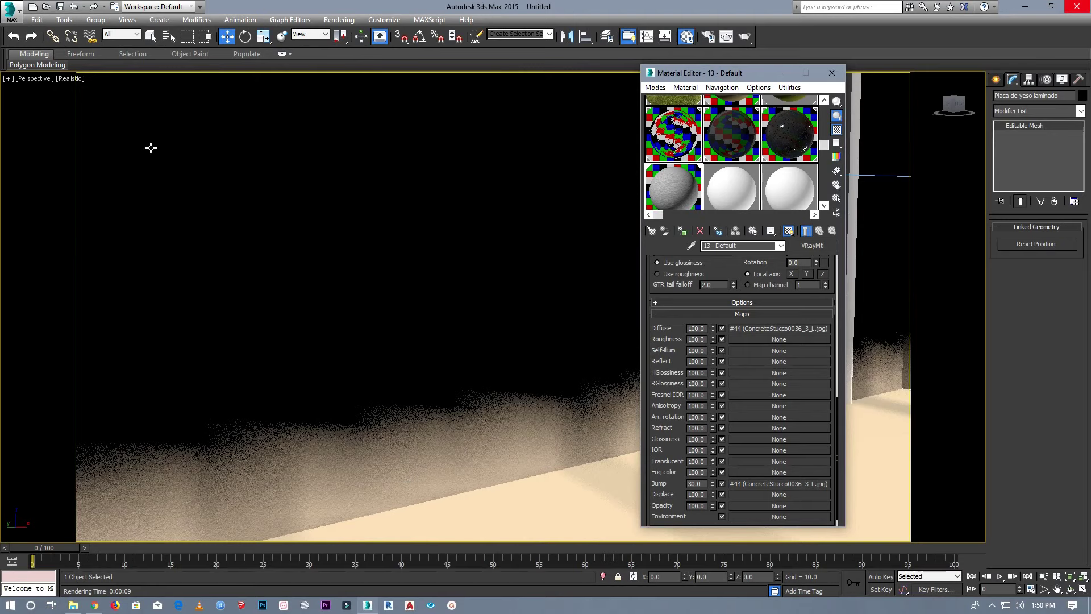
# Switch the Perspective viewport to plain Shaded display.
pyautogui.click(66, 80)
pyautogui.click(103, 105)
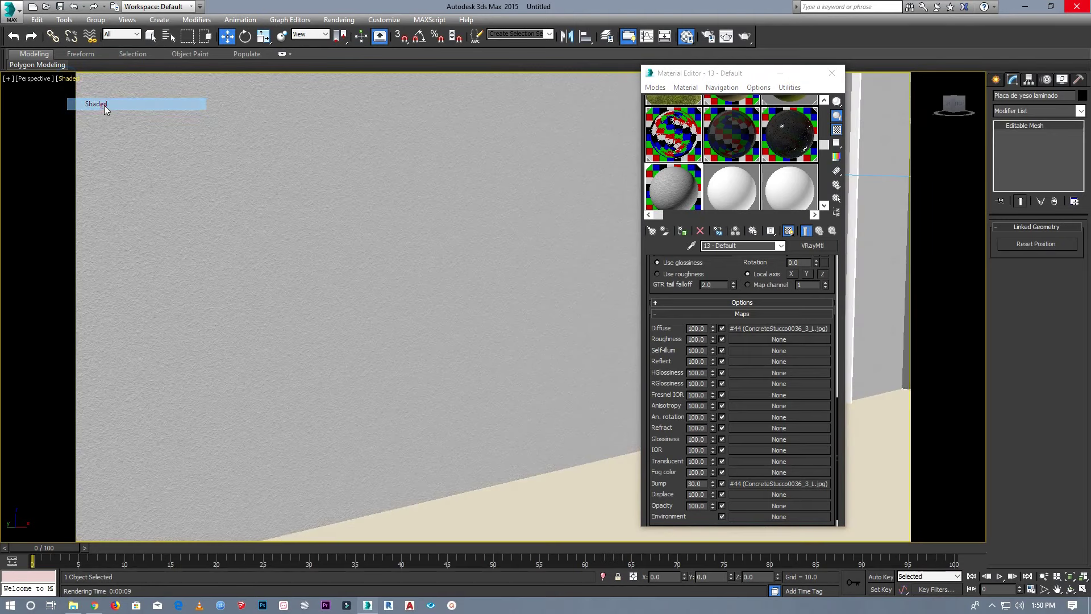
pyautogui.scroll(-2, 364, 290)
pyautogui.scroll(-3, 409, 310)
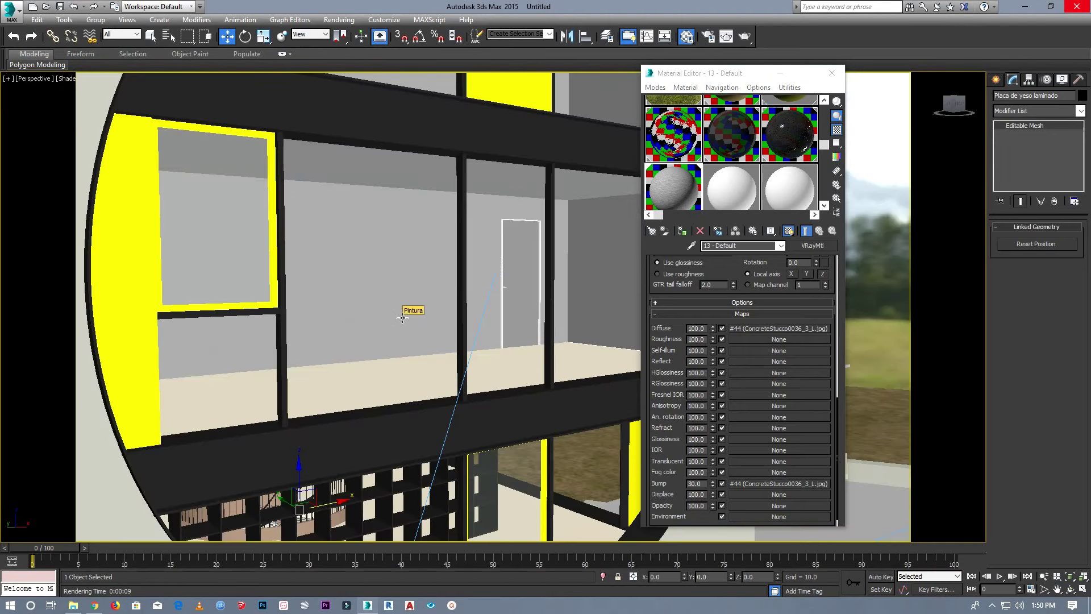
pyautogui.scroll(5, 389, 267)
pyautogui.scroll(-1, 390, 265)
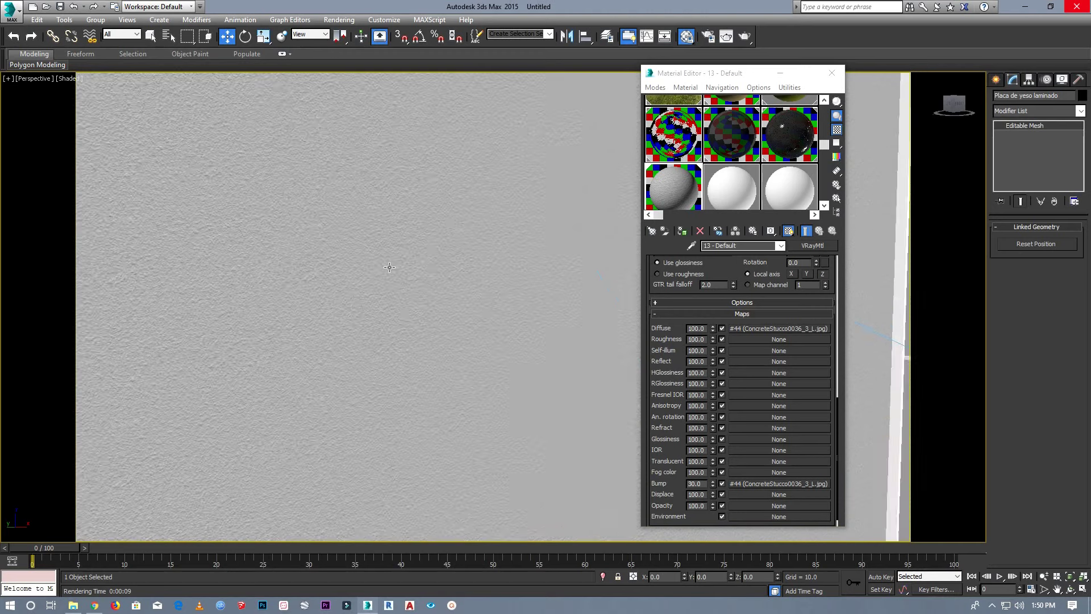
pyautogui.scroll(-3, 396, 282)
pyautogui.scroll(-5, 396, 282)
# Zoom onto the interior door and activate the blank 14 - Default material slot.
pyautogui.scroll(3, 449, 278)
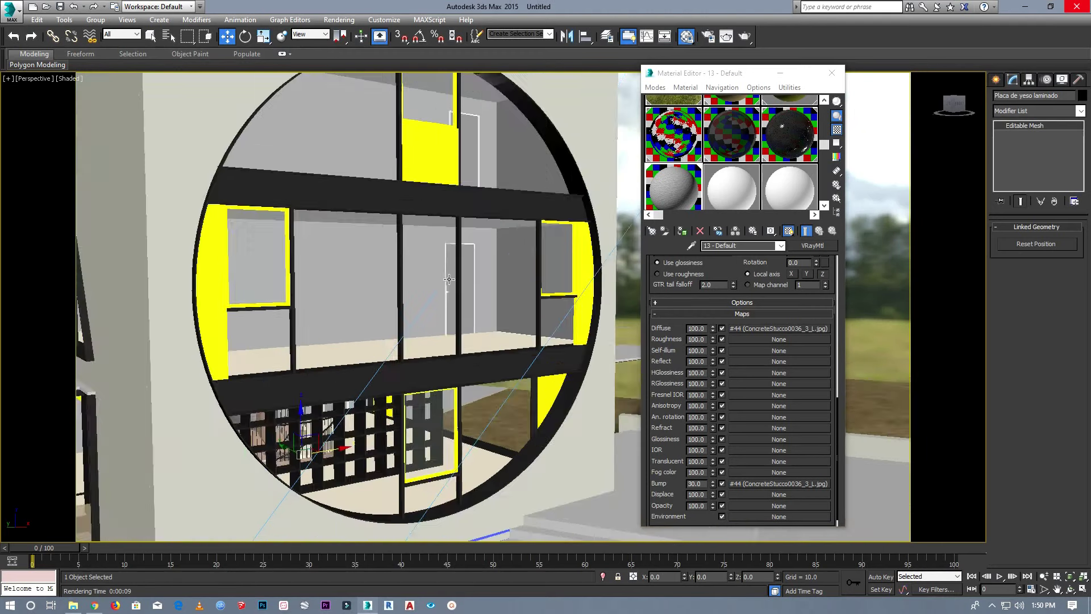
pyautogui.scroll(3, 449, 278)
pyautogui.scroll(2, 449, 279)
pyautogui.scroll(-2, 449, 279)
pyautogui.scroll(2, 449, 279)
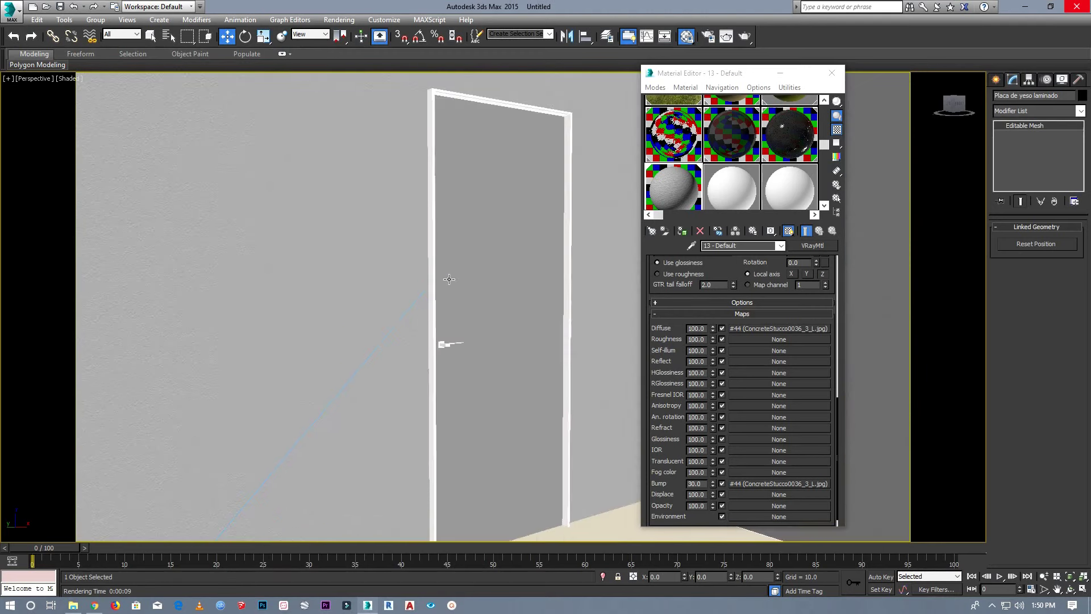
pyautogui.scroll(2, 449, 279)
pyautogui.scroll(-2, 448, 279)
pyautogui.scroll(1, 457, 94)
pyautogui.scroll(2, 456, 94)
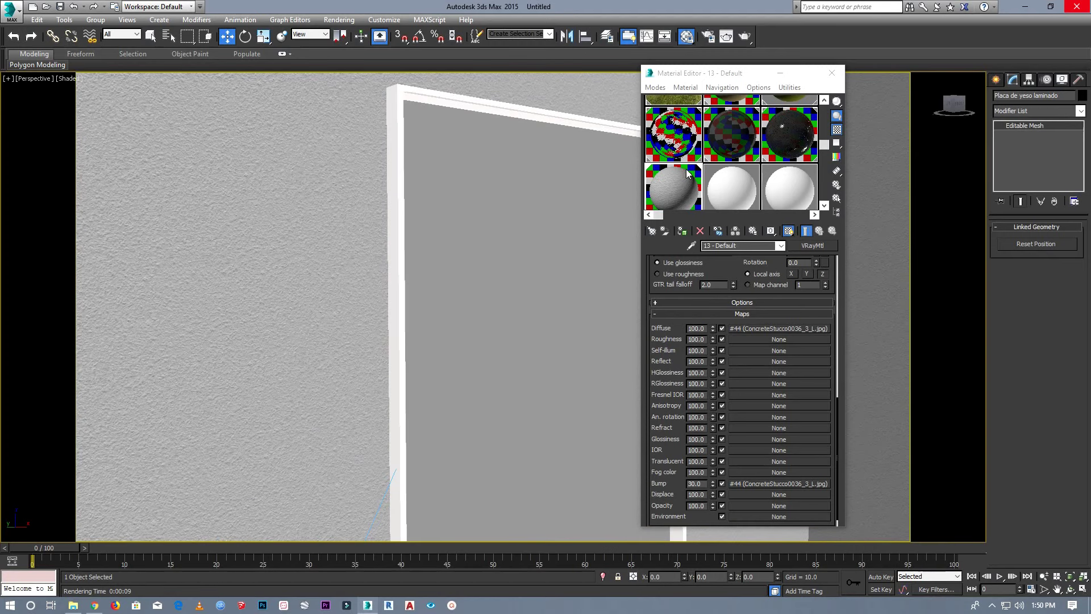
pyautogui.click(732, 184)
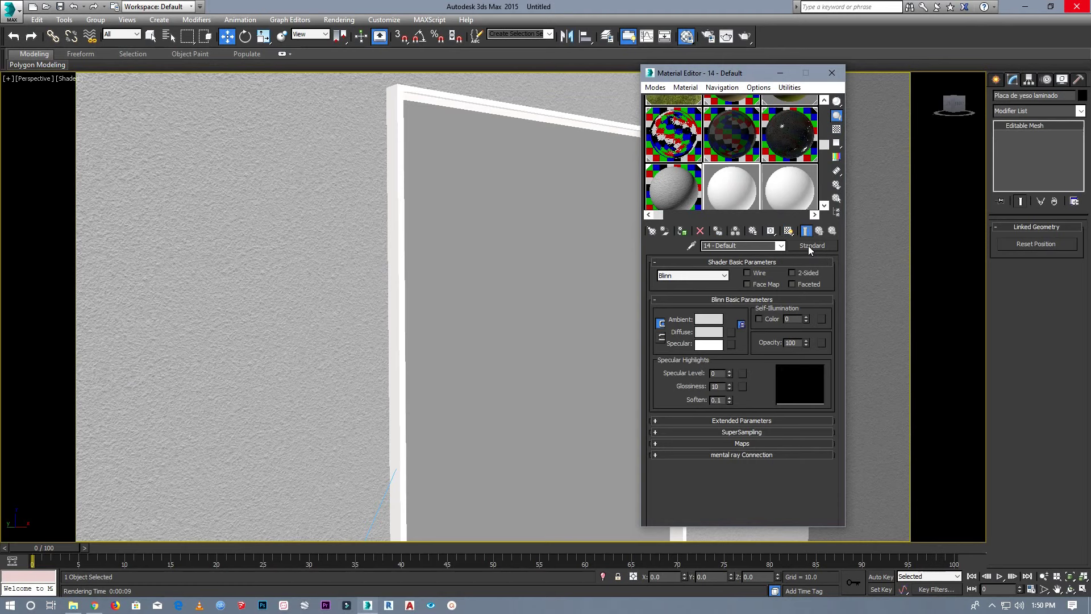
# Load the Wood_Ash material from the net.mat library into the slot.
pyautogui.click(808, 245)
pyautogui.scroll(3, 414, 264)
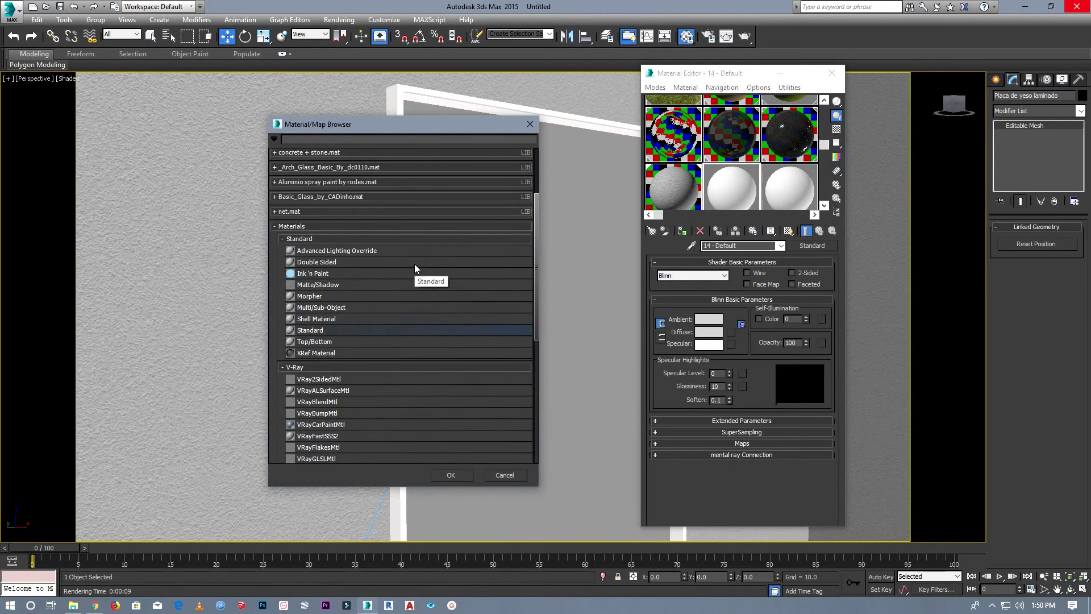
pyautogui.scroll(3, 414, 264)
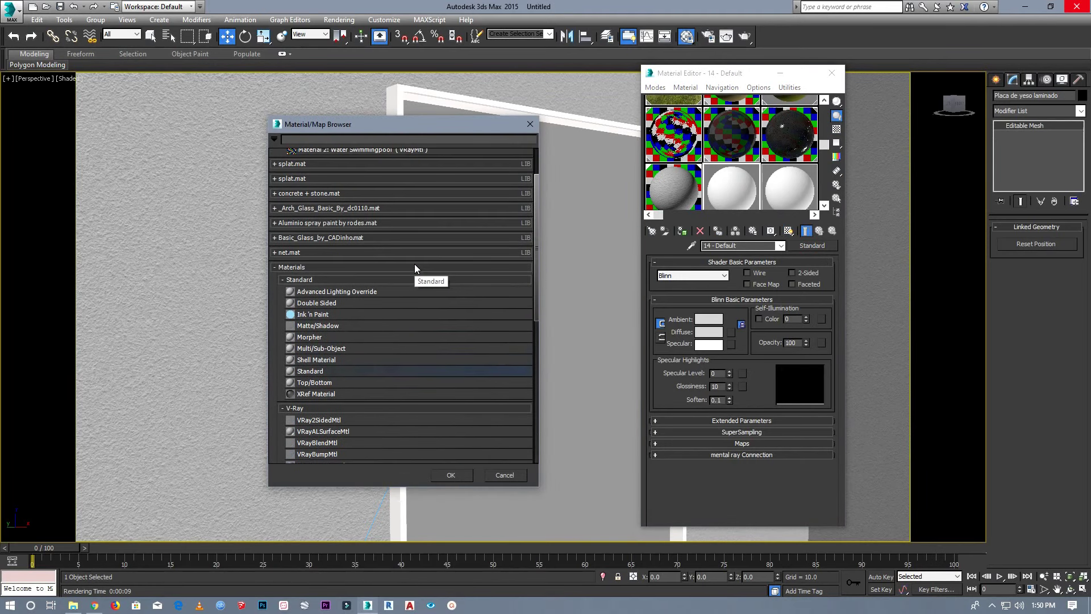
pyautogui.click(329, 250)
pyautogui.scroll(-5, 345, 366)
pyautogui.scroll(-4, 347, 367)
pyautogui.scroll(-4, 347, 367)
pyautogui.scroll(-4, 347, 367)
pyautogui.scroll(-4, 347, 367)
pyautogui.scroll(-3, 348, 369)
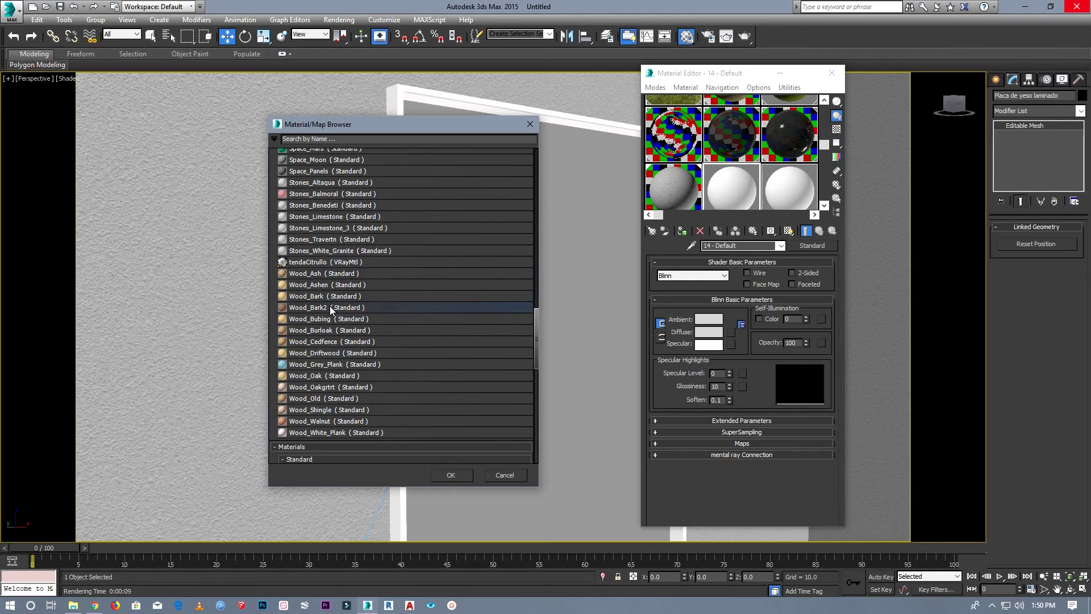
pyautogui.doubleClick(312, 273)
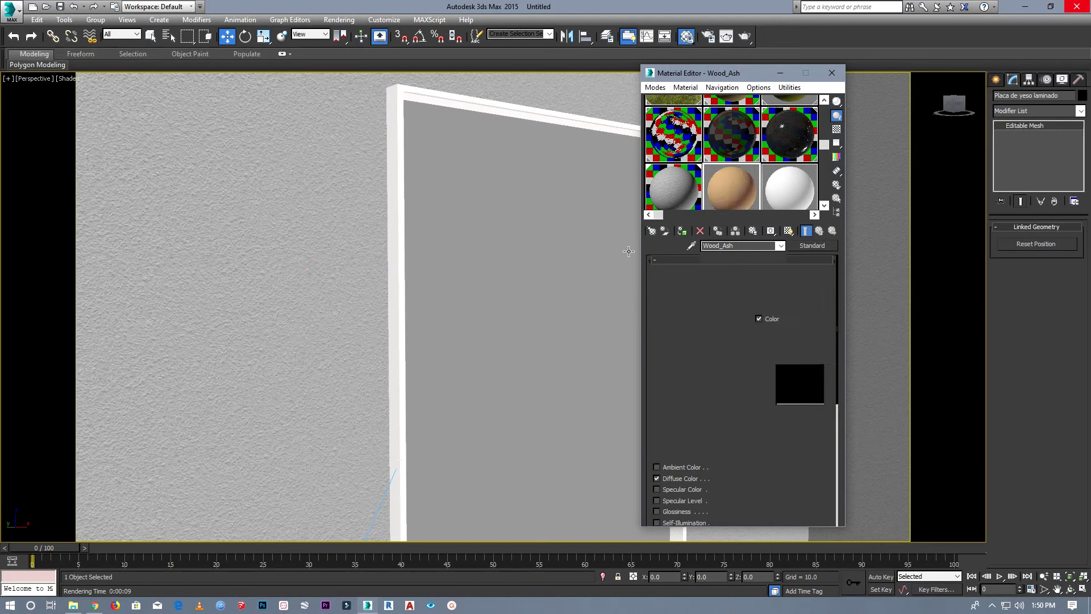
# Apply Wood_Ash to the interior door frame and door panel.
pyautogui.moveTo(727, 188); pyautogui.dragTo(518, 111)
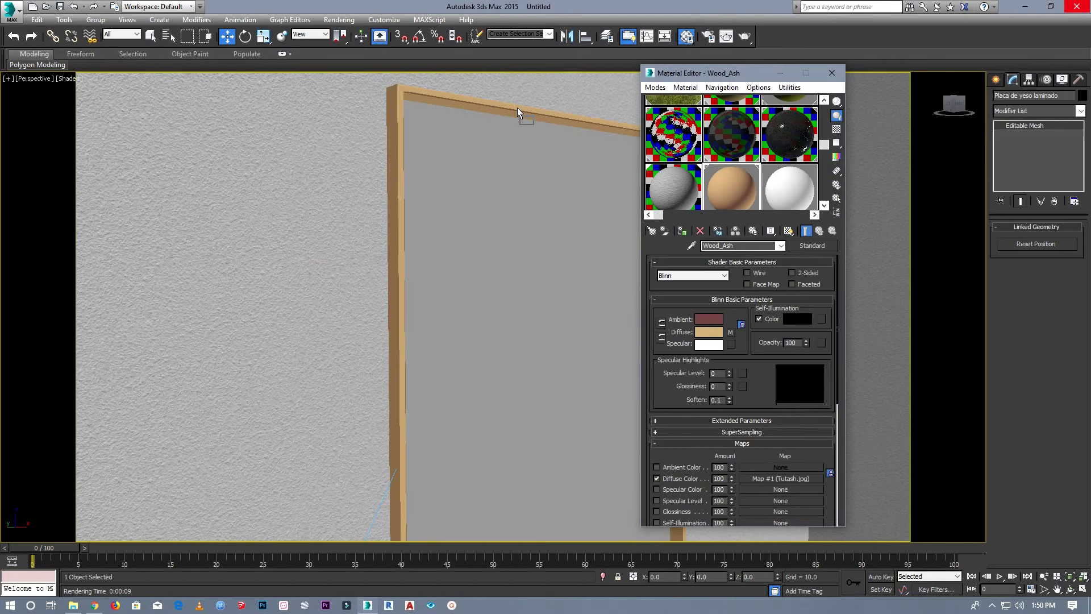
pyautogui.moveTo(733, 190); pyautogui.dragTo(529, 271)
pyautogui.scroll(-5, 530, 271)
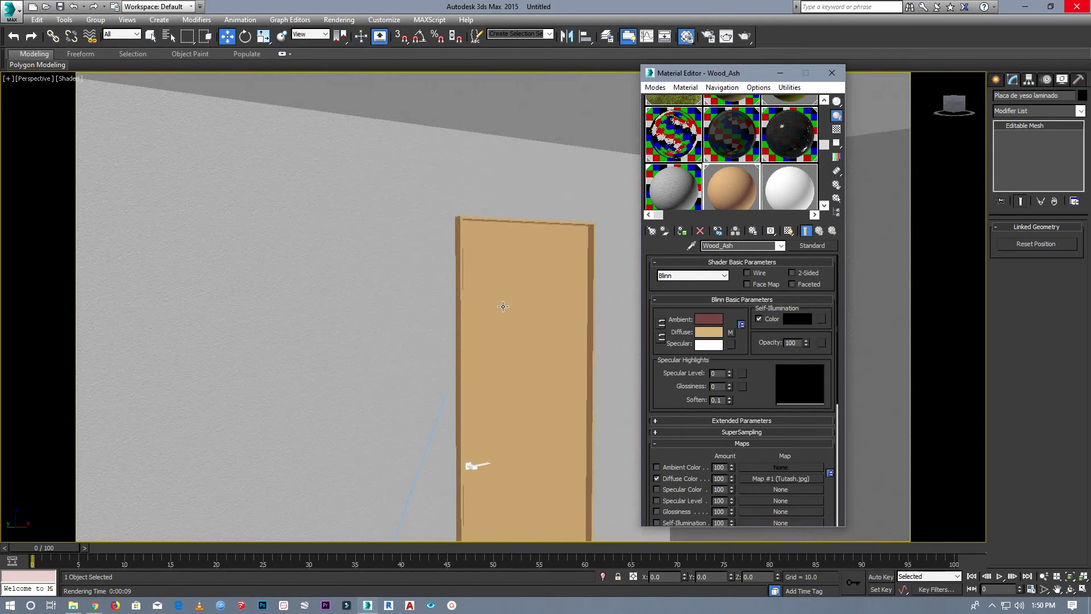
pyautogui.scroll(-4, 512, 319)
pyautogui.scroll(-4, 517, 364)
pyautogui.scroll(3, 523, 392)
pyautogui.scroll(3, 523, 392)
pyautogui.scroll(-3, 523, 392)
pyautogui.scroll(3, 400, 340)
pyautogui.scroll(-4, 409, 330)
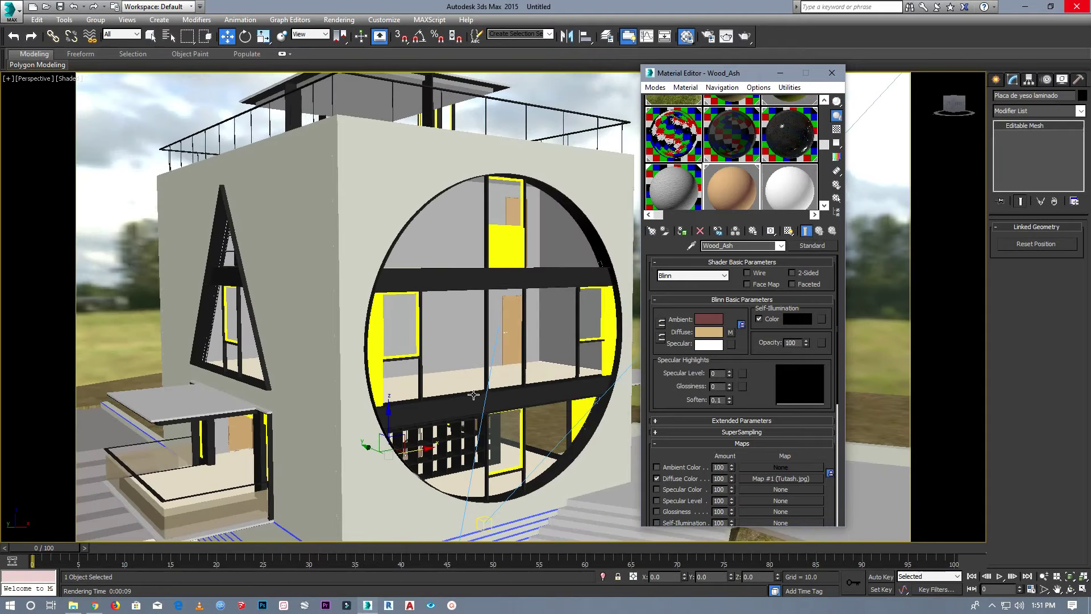
pyautogui.scroll(4, 420, 329)
pyautogui.scroll(3, 432, 327)
pyautogui.scroll(-5, 432, 327)
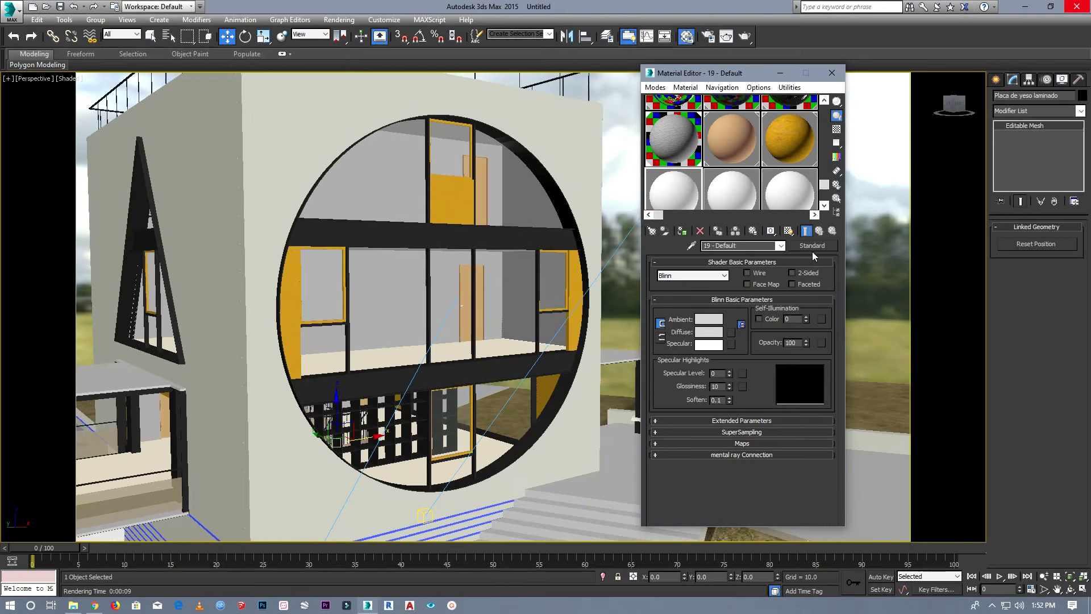
# Make 19 - Default a VRayMtl with a bright yellow diffuse colour.
pyautogui.click(811, 248)
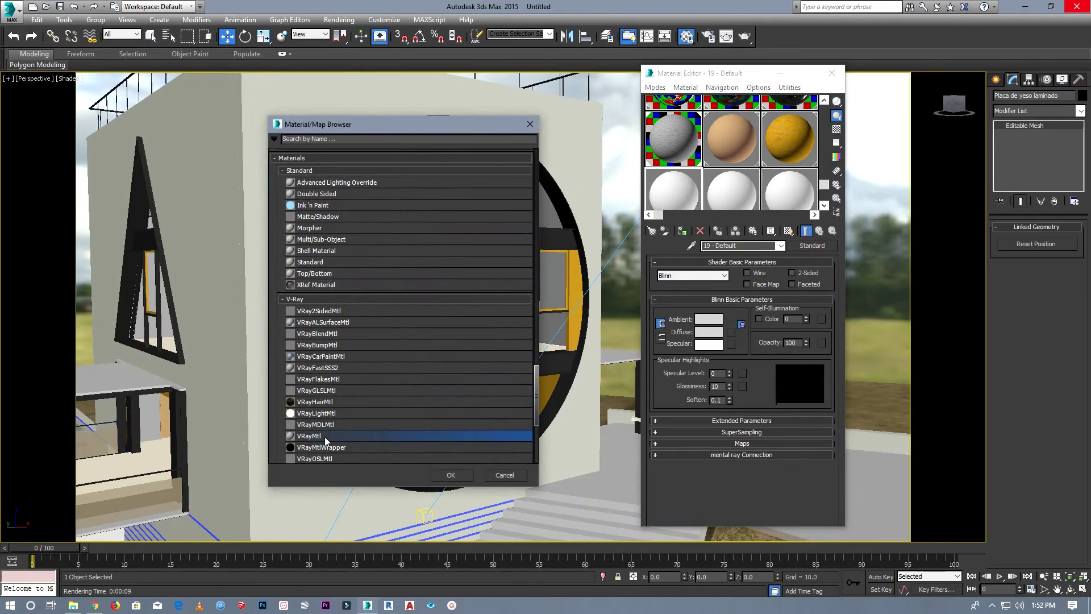
pyautogui.doubleClick(326, 435)
pyautogui.click(709, 274)
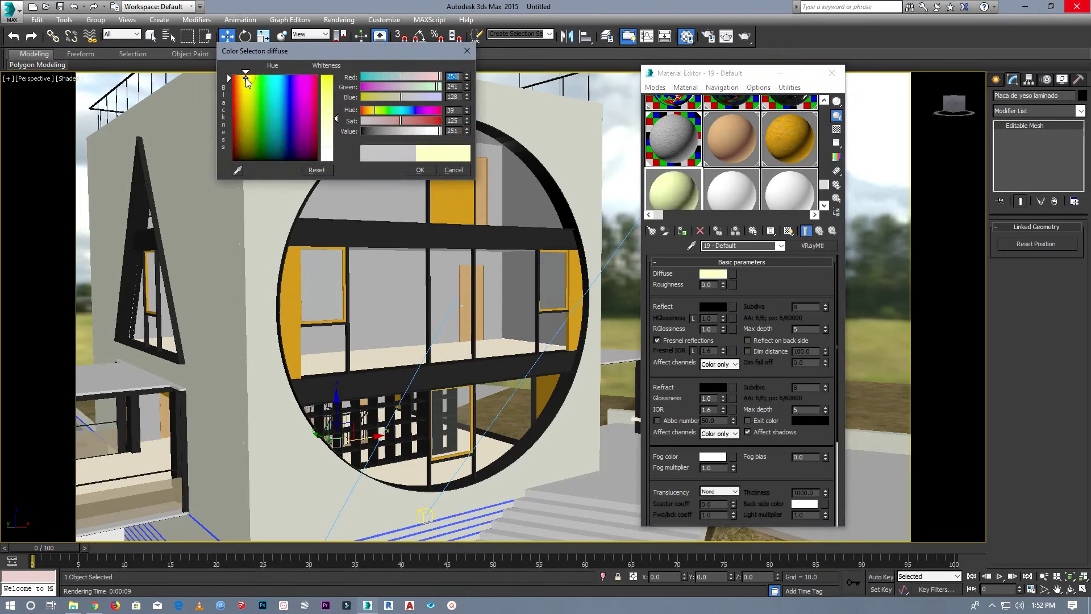
pyautogui.click(245, 77)
pyautogui.moveTo(244, 76); pyautogui.dragTo(241, 75)
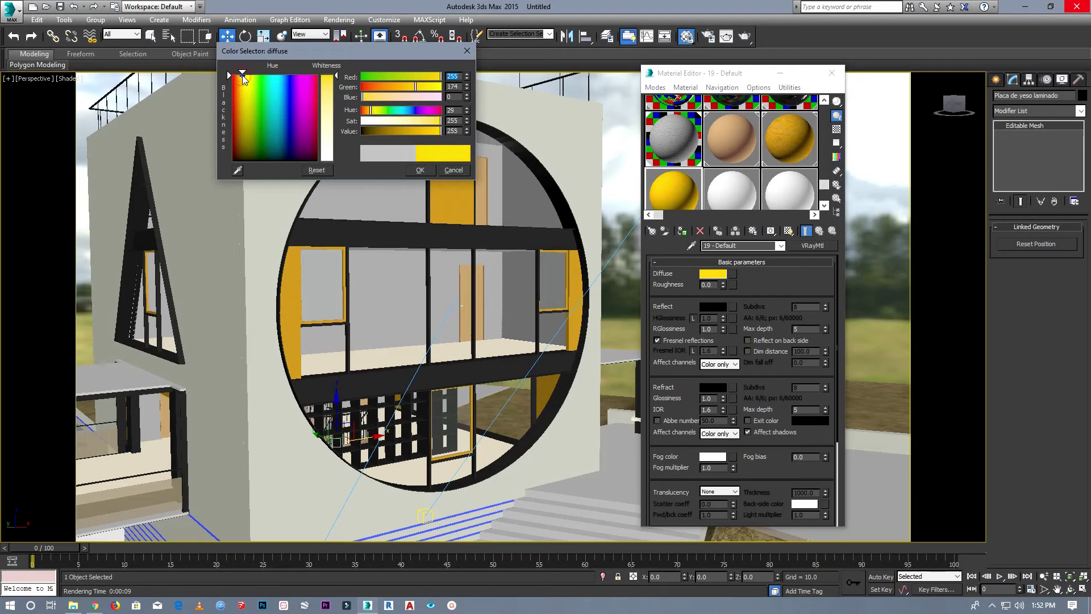
pyautogui.moveTo(244, 78); pyautogui.dragTo(246, 77)
pyautogui.click(419, 171)
# Scroll down and expand the yellow material's Maps rollout.
pyautogui.click(782, 248)
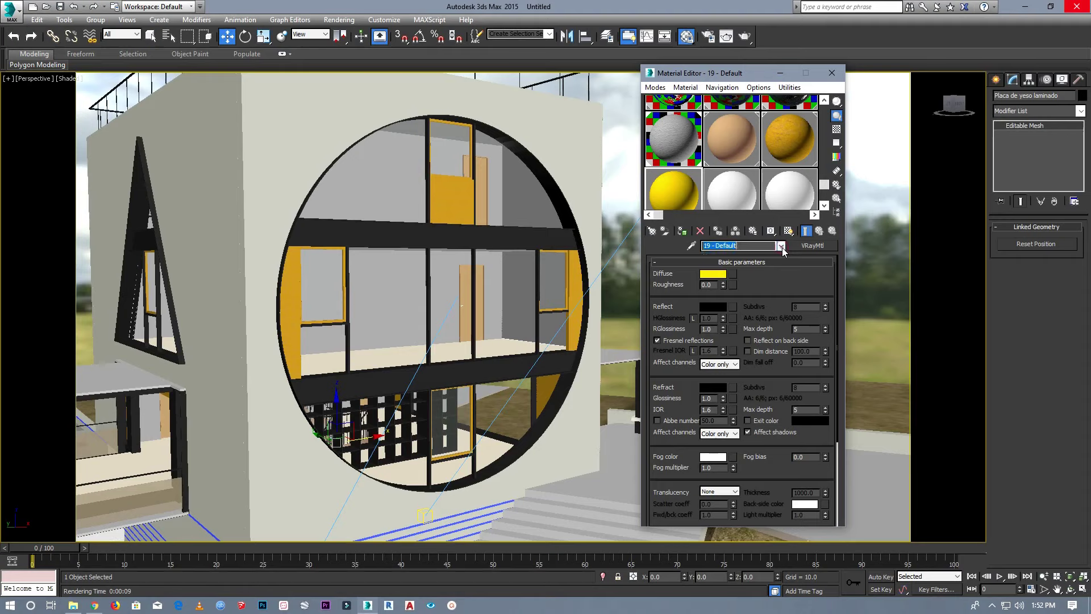
pyautogui.scroll(-3, 836, 313)
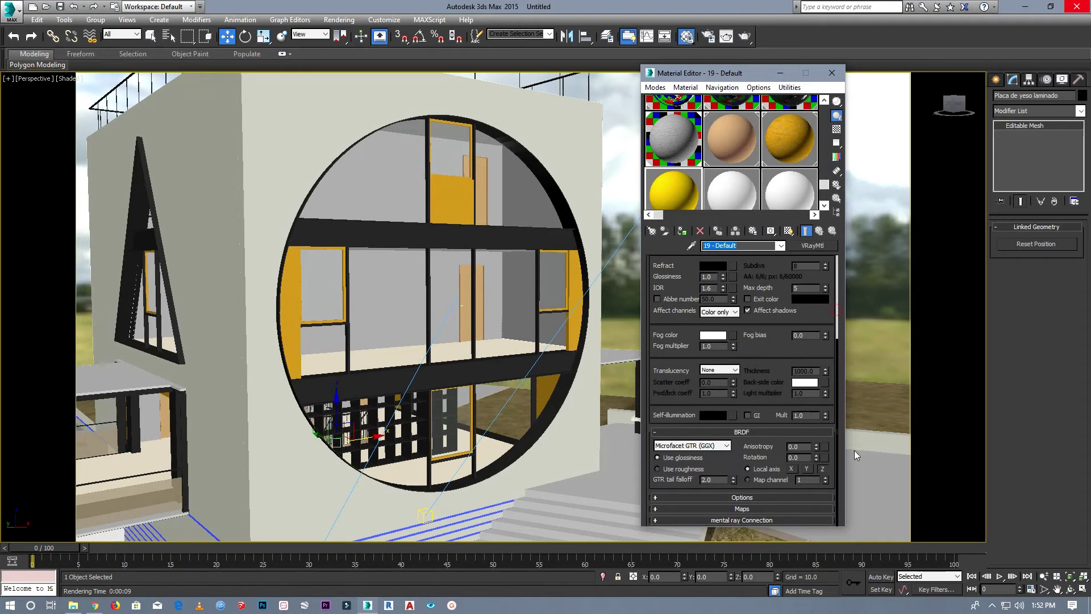
pyautogui.click(753, 509)
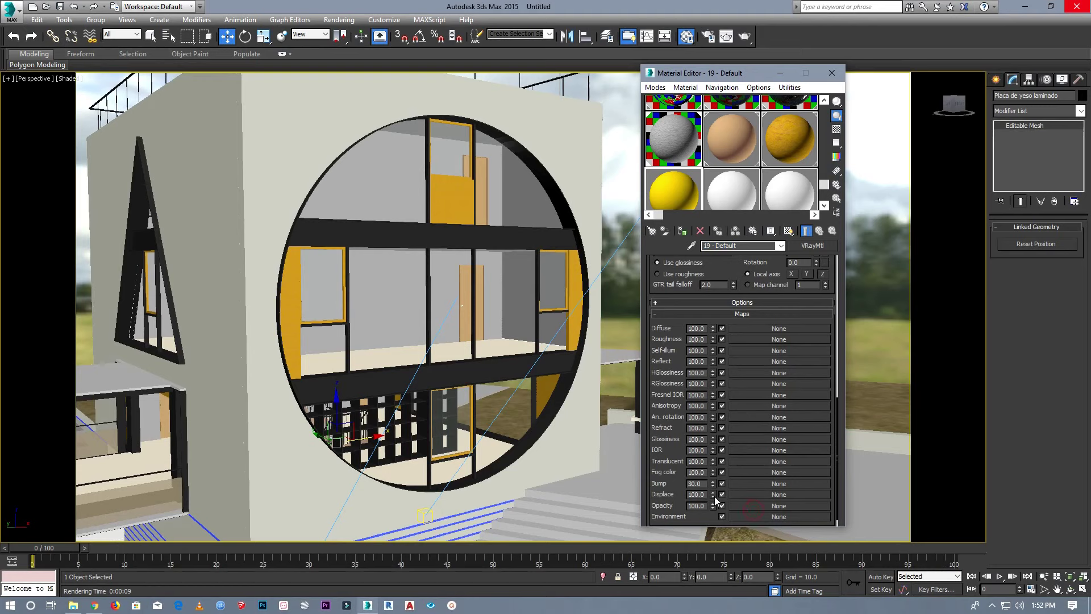
# Put ConcreteStucco0036_3_L.jpg in the yellow material's Bump slot and check the enlarged preview.
pyautogui.click(72, 604)
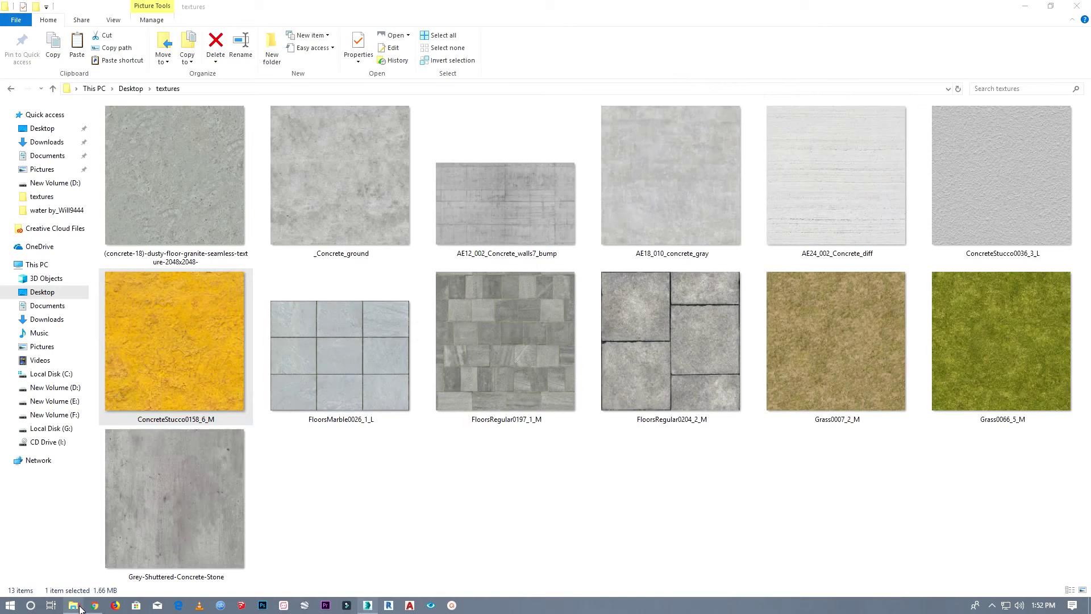
pyautogui.moveTo(952, 183); pyautogui.dragTo(694, 494)
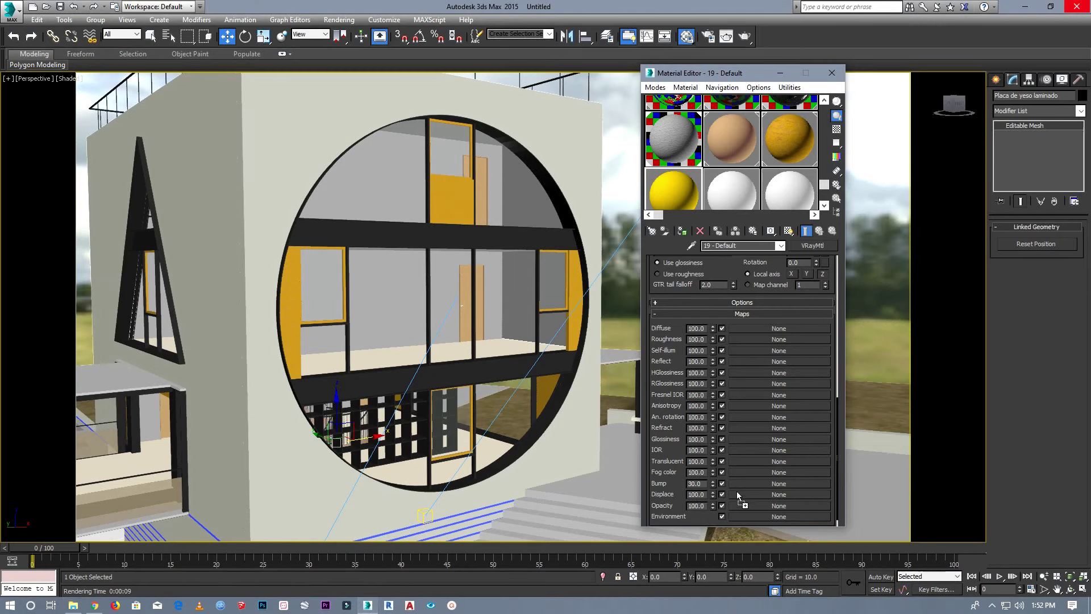
pyautogui.moveTo(766, 484); pyautogui.dragTo(766, 484)
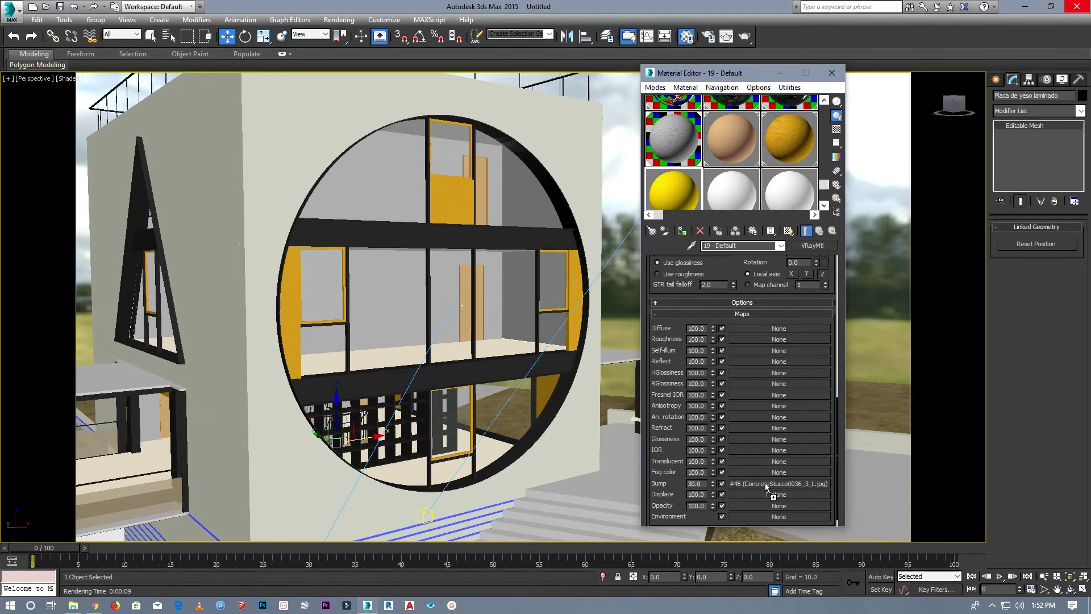
pyautogui.doubleClick(693, 190)
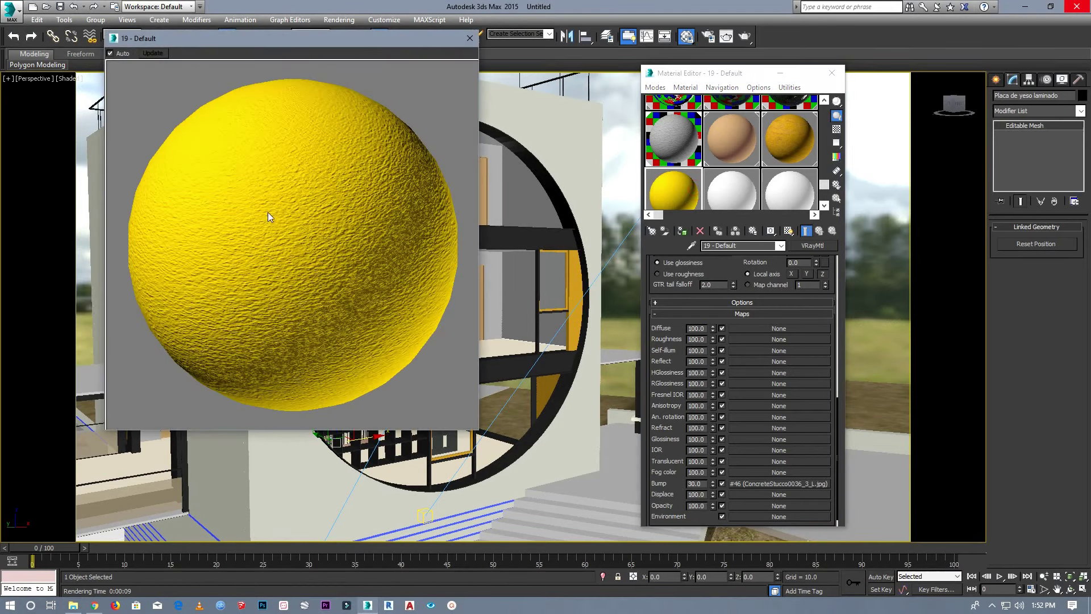
pyautogui.click(474, 34)
# Pick a new empty sample slot, 20 - Default, and bring up the material type browser.
pyautogui.scroll(4, 456, 201)
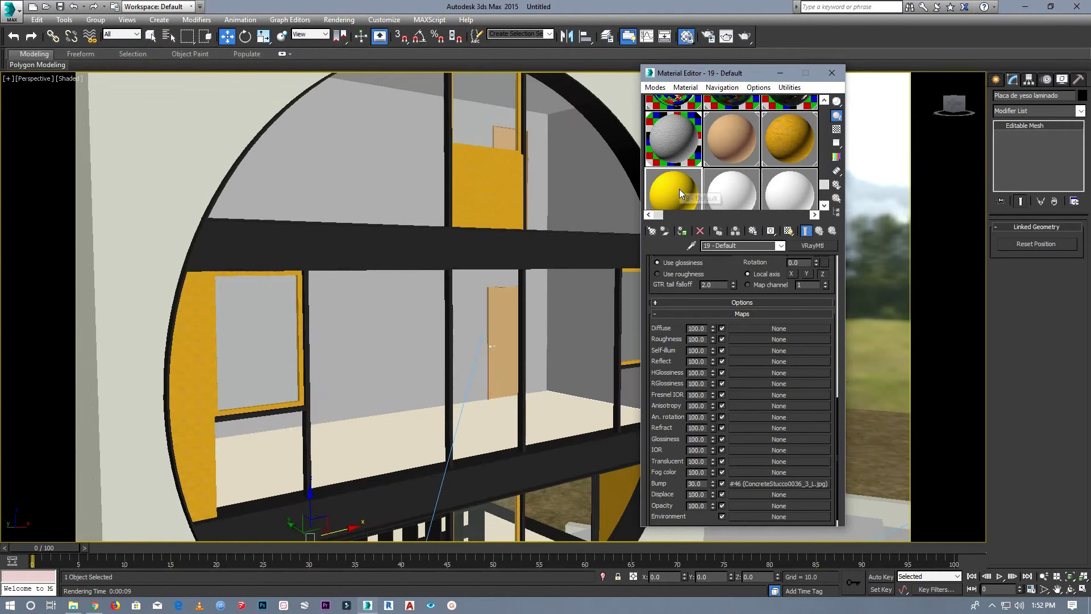
pyautogui.scroll(-3, 248, 256)
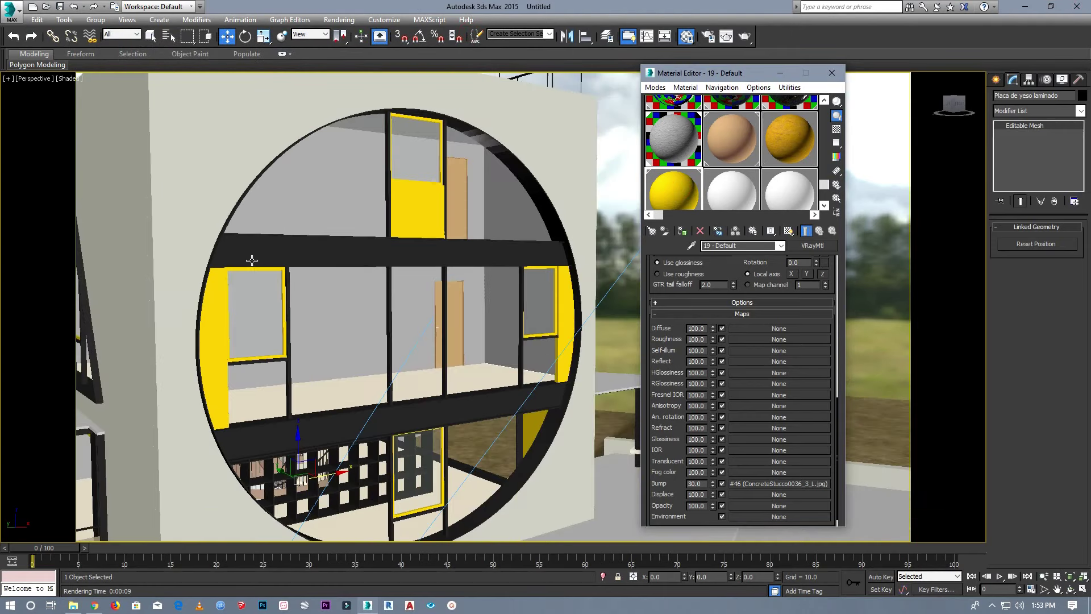
pyautogui.scroll(-3, 254, 253)
pyautogui.scroll(2, 334, 455)
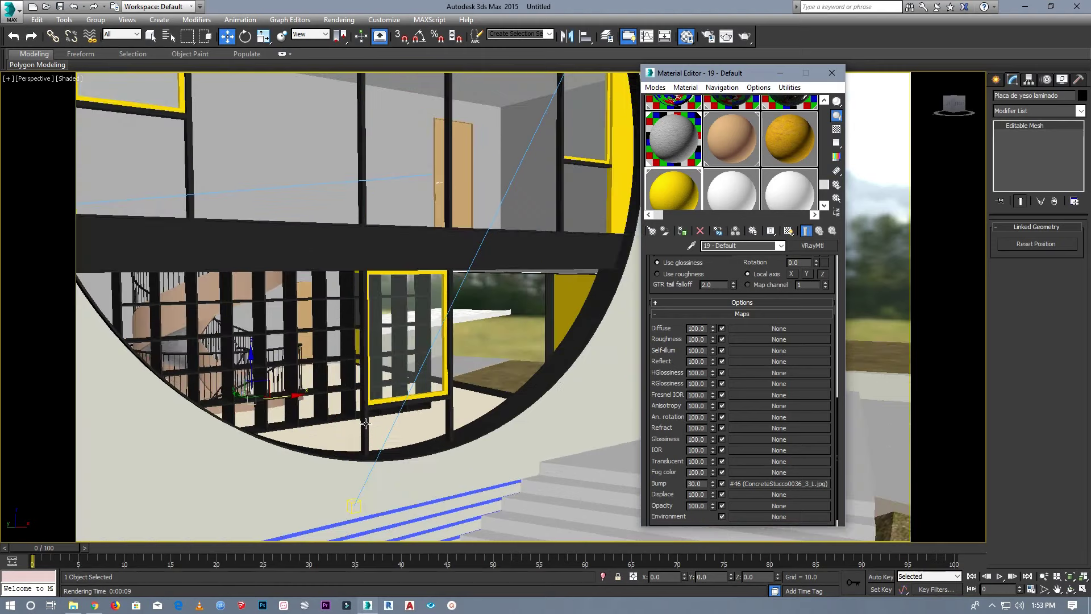
pyautogui.scroll(-4, 365, 423)
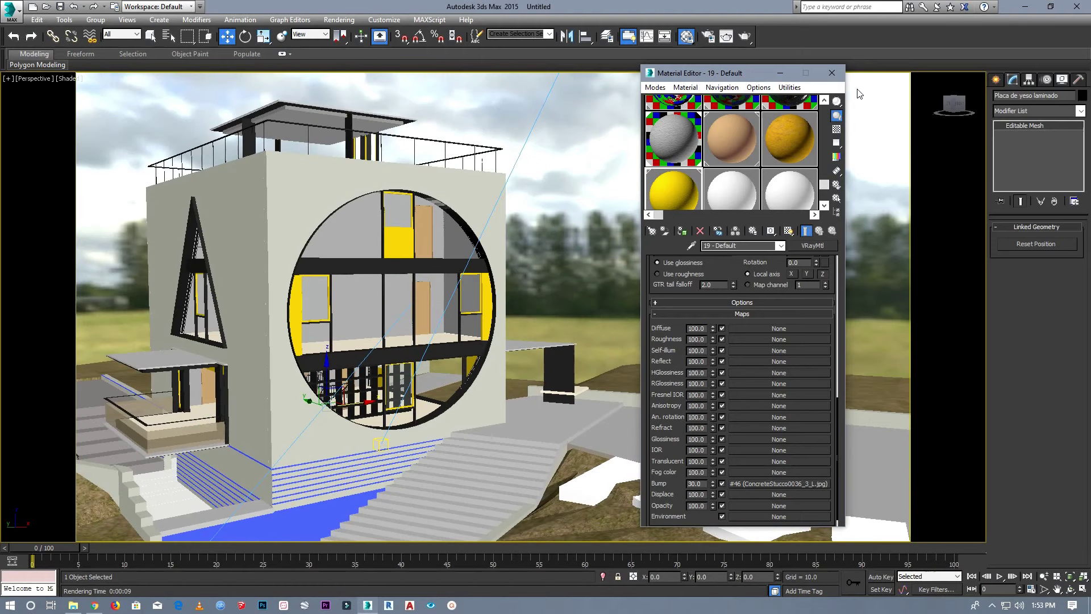
pyautogui.click(738, 196)
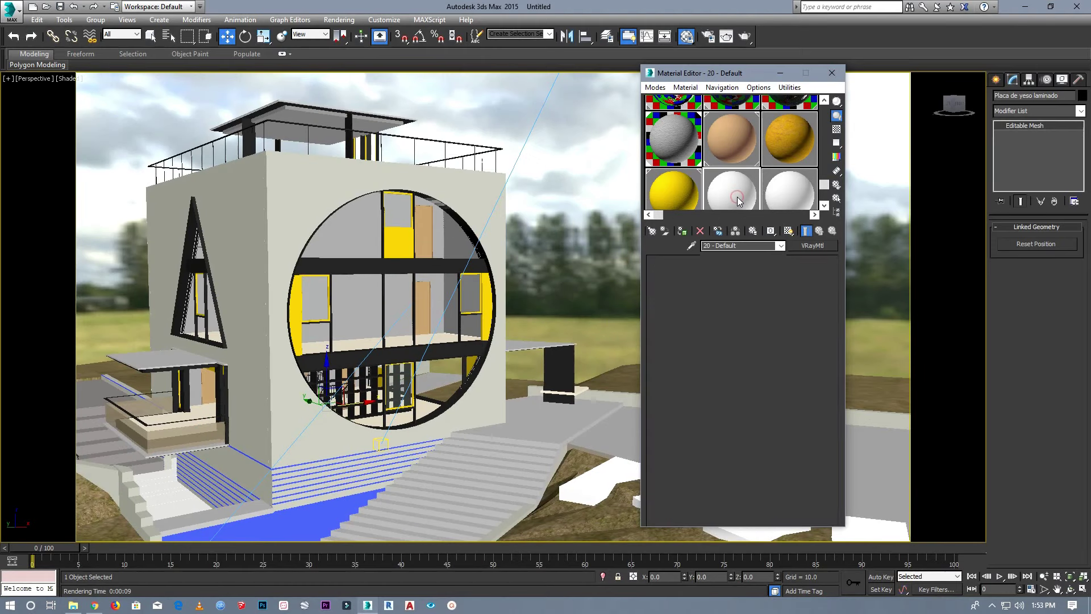
pyautogui.click(812, 245)
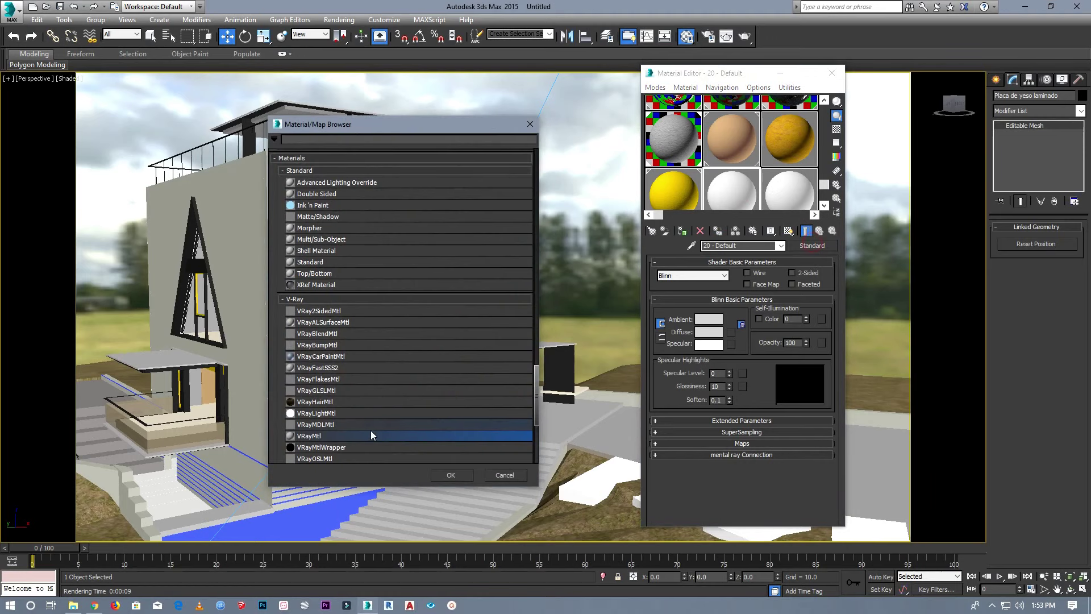
# Make 20 - Default a VRayMtl, expand its Maps, and bring back the textures folder.
pyautogui.doubleClick(329, 436)
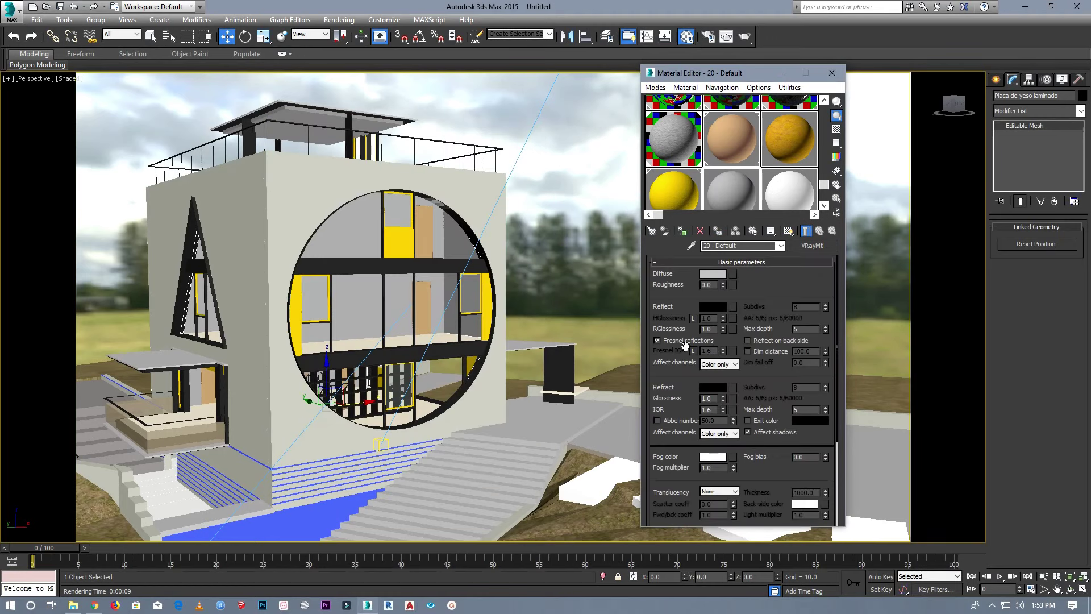
pyautogui.moveTo(837, 290); pyautogui.dragTo(835, 439)
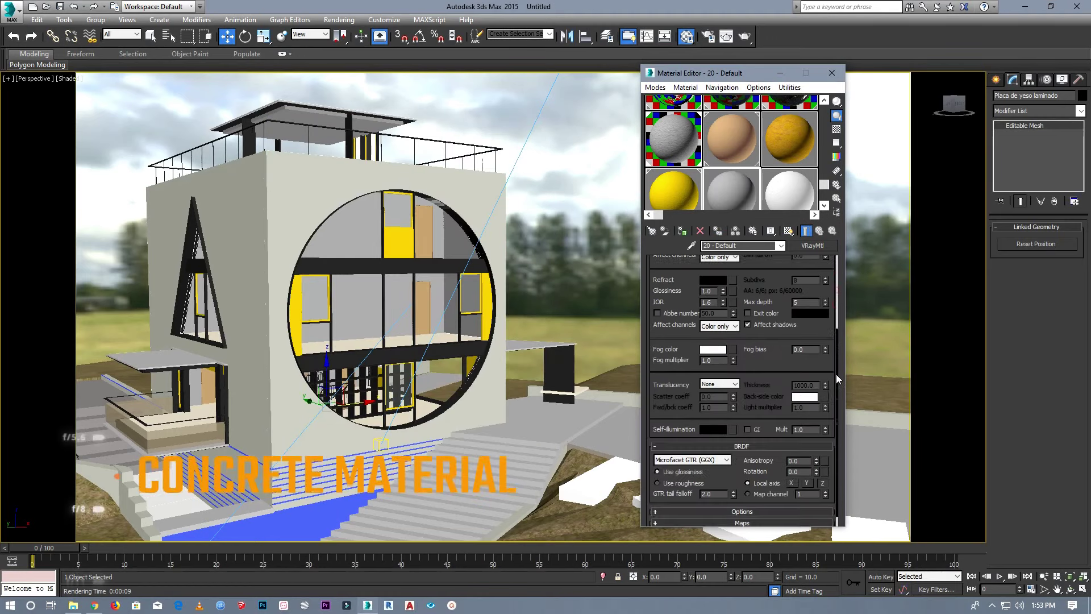
pyautogui.click(762, 508)
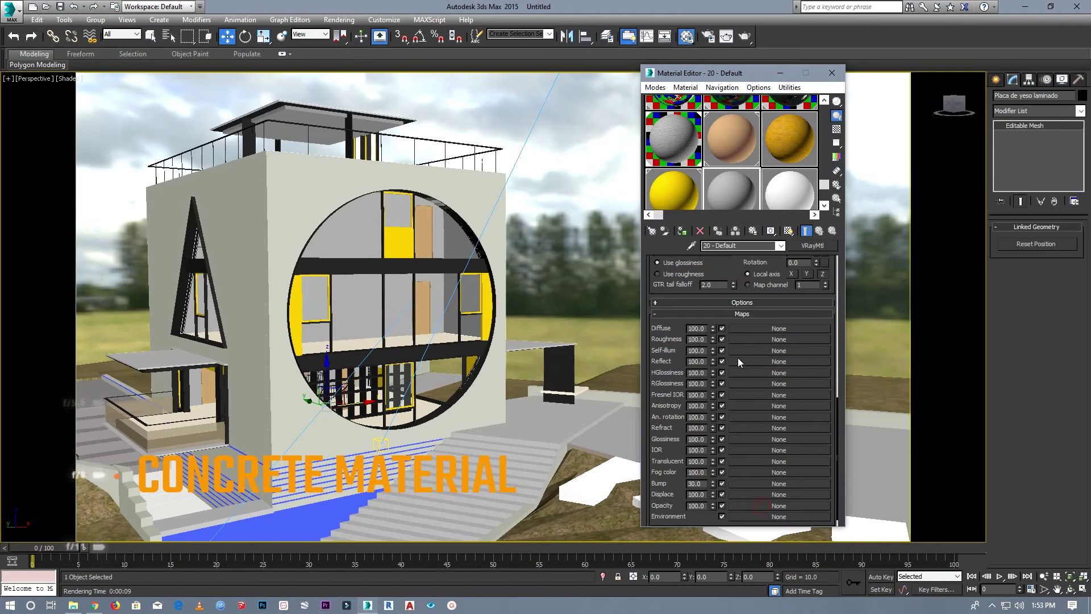
pyautogui.click(73, 604)
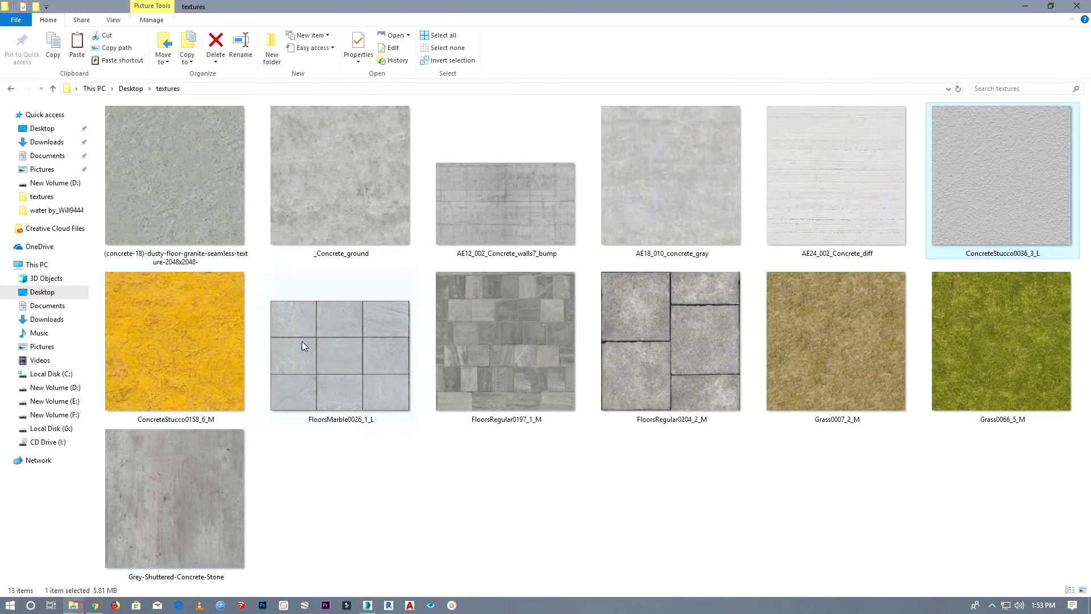
# Compare concrete texture previews, then drag Grey-Shuttered-Concrete-Stone.jpg over to 3ds Max.
pyautogui.click(481, 231)
pyautogui.click(514, 331)
pyautogui.click(652, 192)
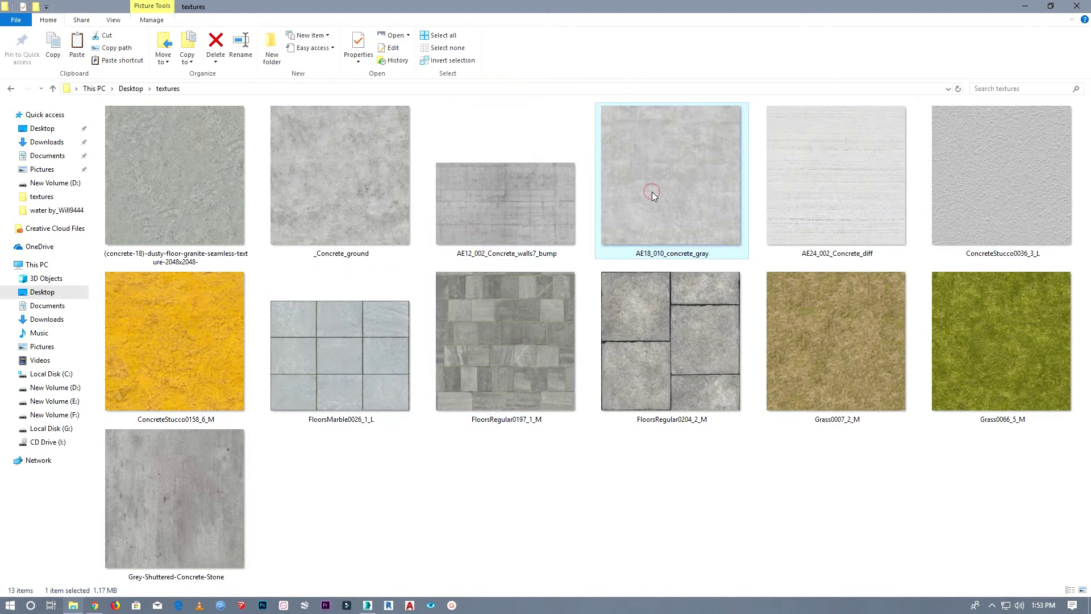
pyautogui.doubleClick(207, 454)
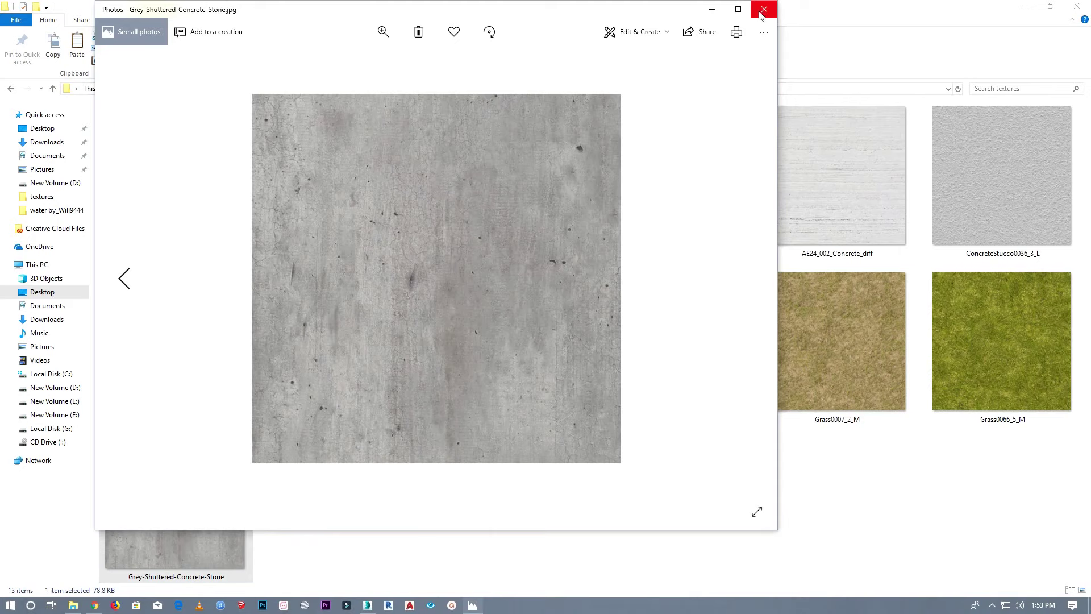
pyautogui.click(765, 9)
pyautogui.click(656, 172)
pyautogui.doubleClick(656, 173)
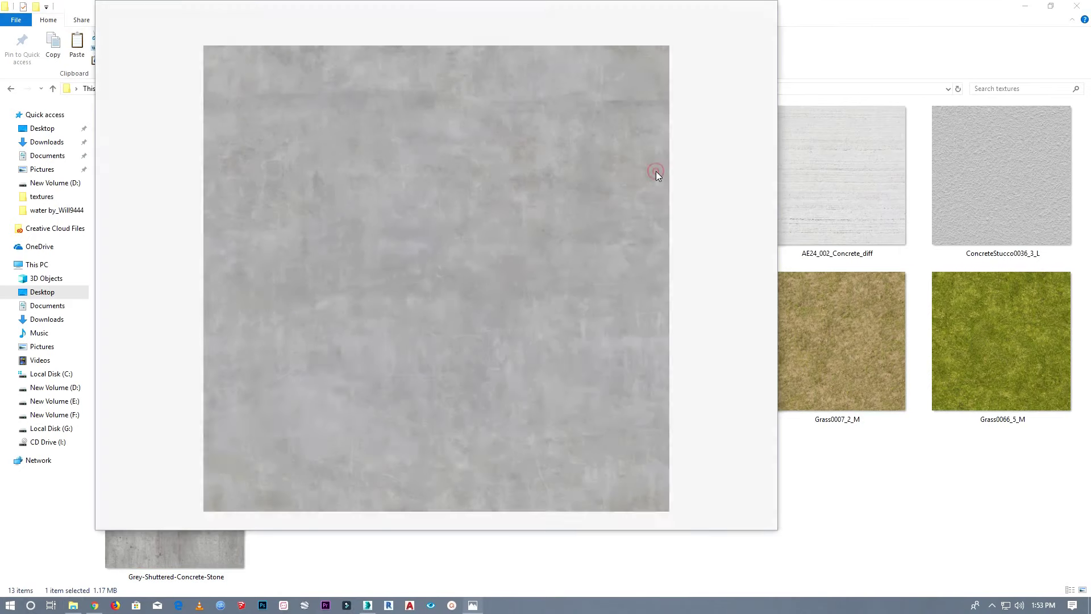
pyautogui.click(764, 9)
pyautogui.moveTo(195, 517); pyautogui.dragTo(372, 607)
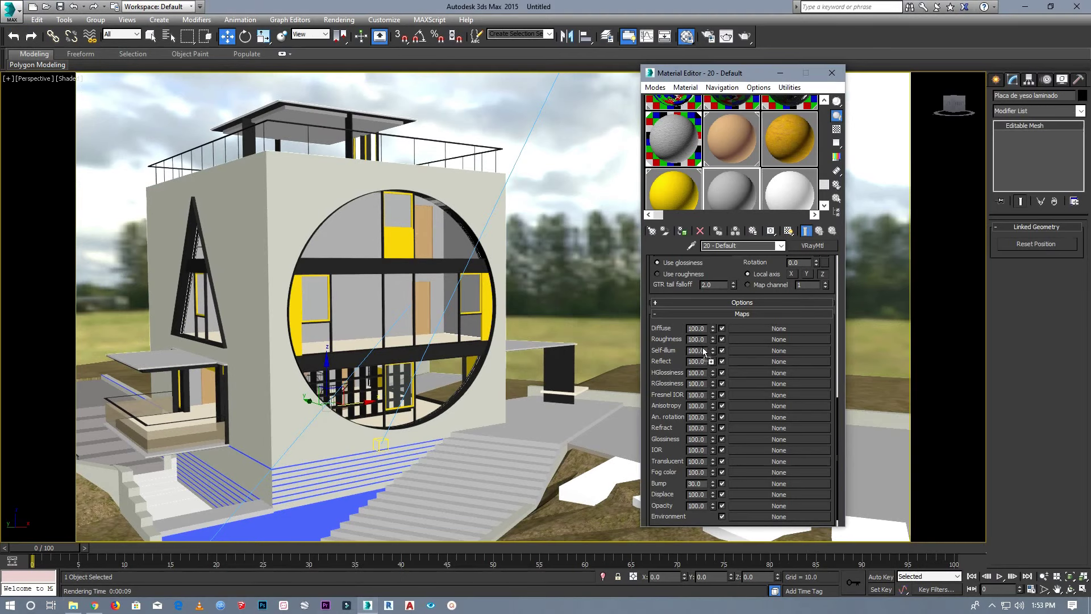
# Use Grey-Shuttered-Concrete-Stone as Diffuse, apply it to the stair lines, and show it shaded.
pyautogui.moveTo(372, 607); pyautogui.dragTo(757, 332)
pyautogui.click(836, 129)
pyautogui.scroll(5, 276, 487)
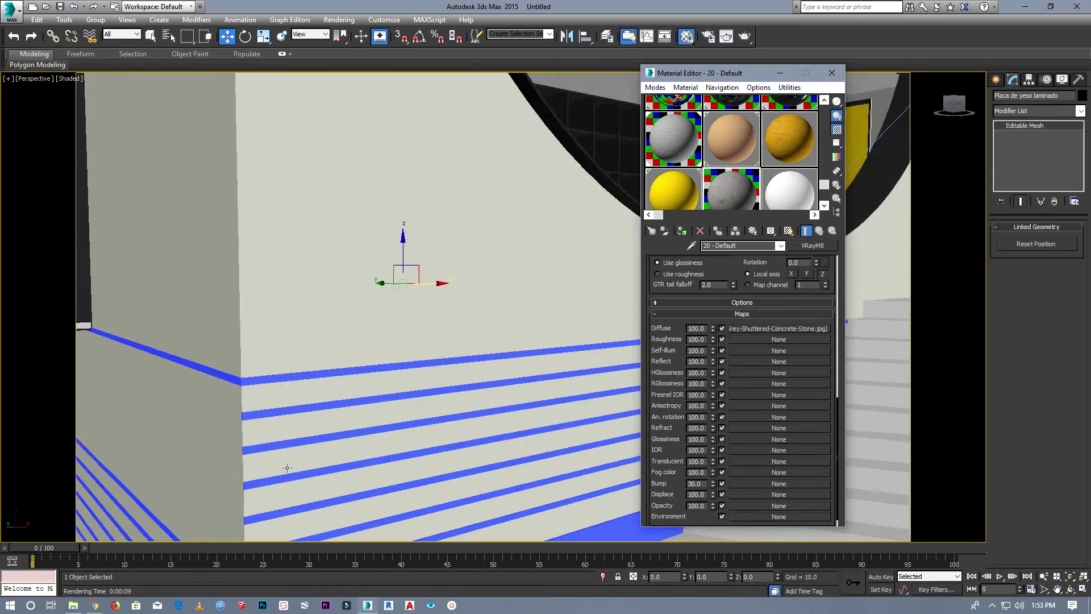
pyautogui.moveTo(714, 196); pyautogui.dragTo(453, 361)
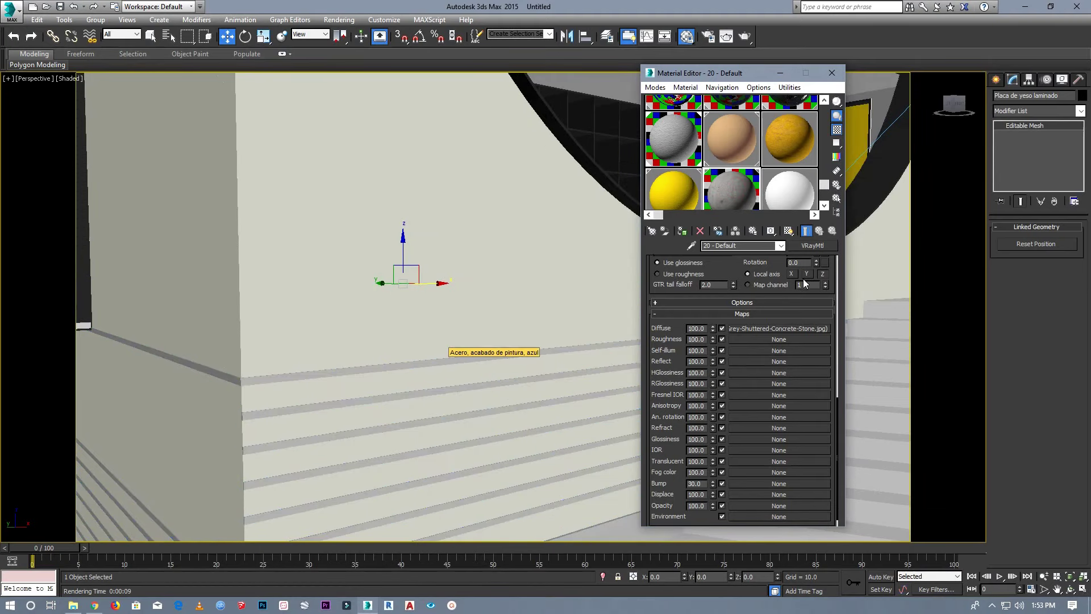
pyautogui.click(788, 230)
pyautogui.scroll(2, 433, 368)
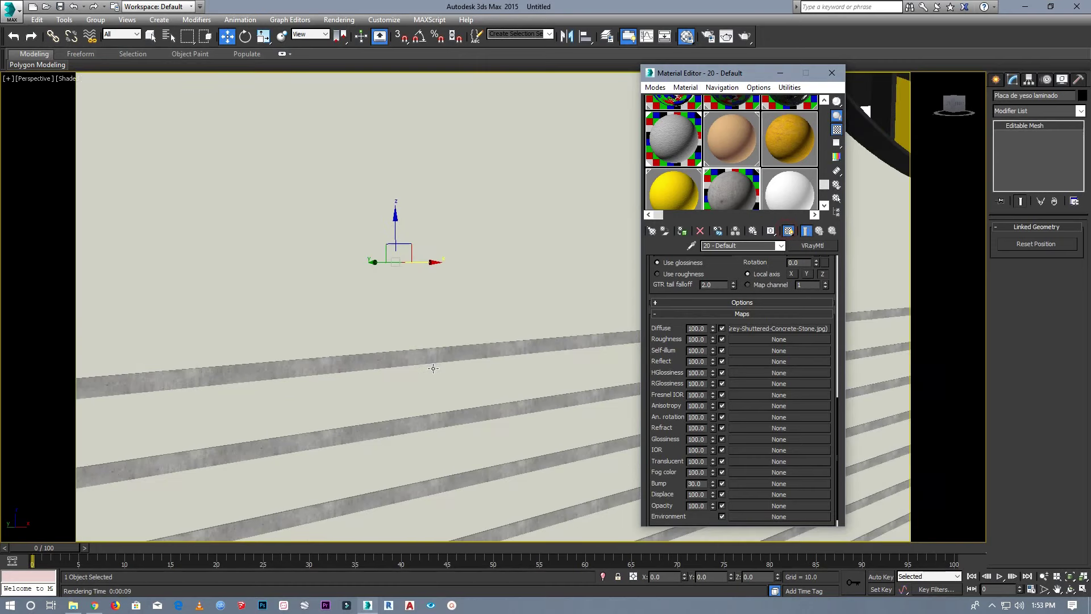
pyautogui.scroll(-3, 433, 368)
pyautogui.scroll(-1, 381, 405)
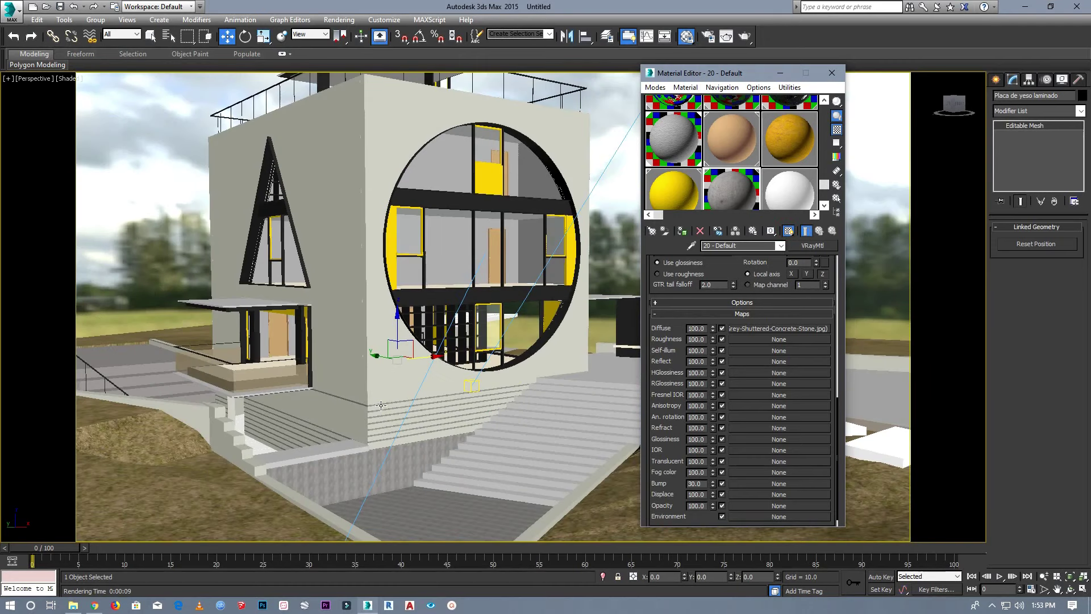
pyautogui.scroll(2, 392, 458)
pyautogui.scroll(2, 390, 453)
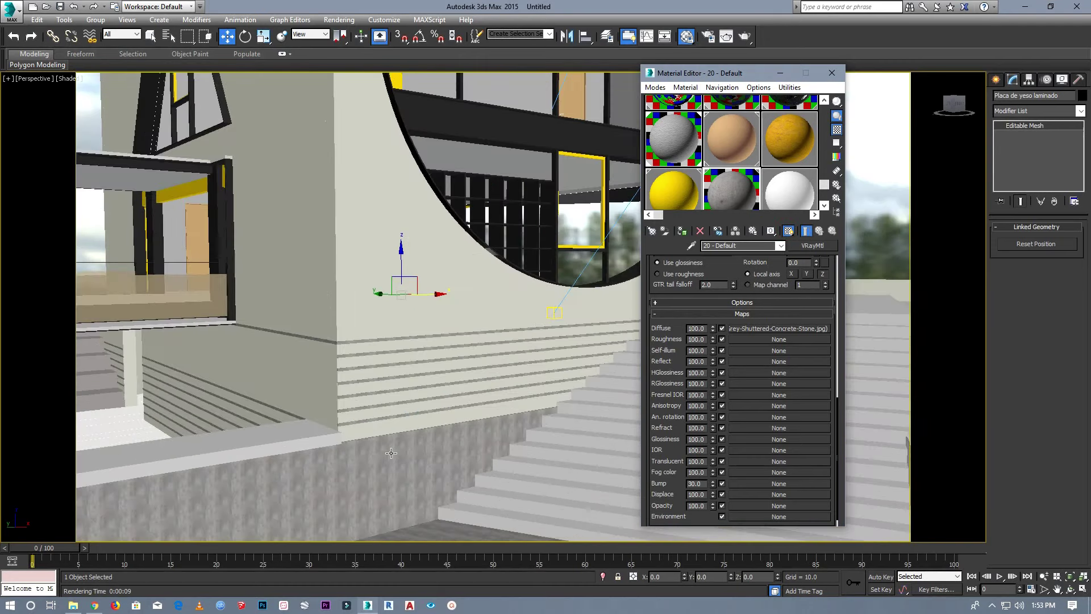
# Set the concrete diffuse map to real-world scale, 5.0 by 5.0.
pyautogui.click(758, 328)
pyautogui.click(680, 299)
pyautogui.write('5')
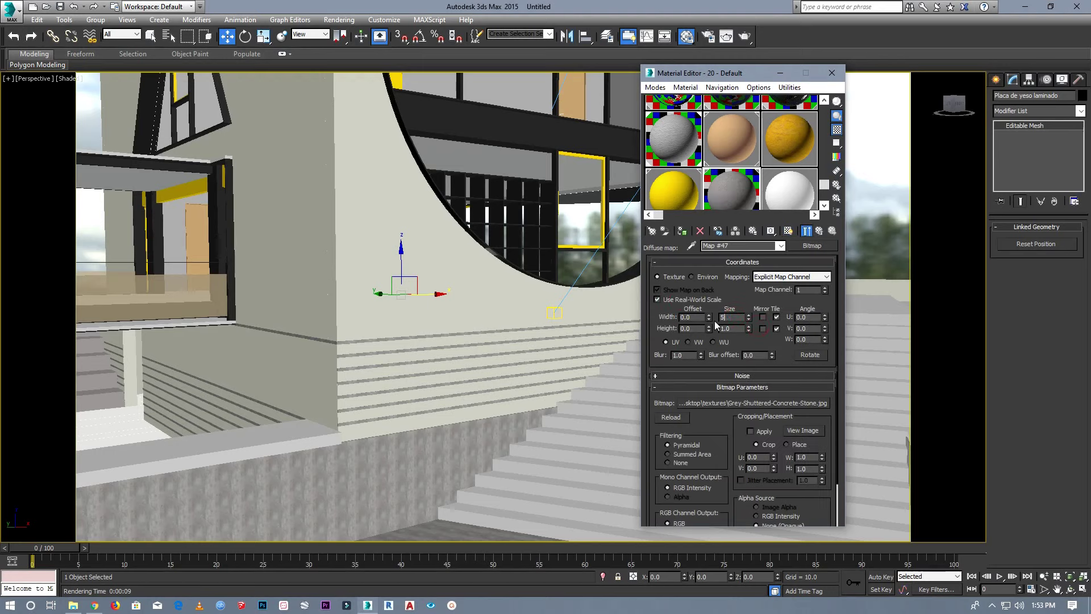
pyautogui.press('Tab')
pyautogui.write('5')
pyautogui.press('Return')
pyautogui.scroll(-3, 366, 401)
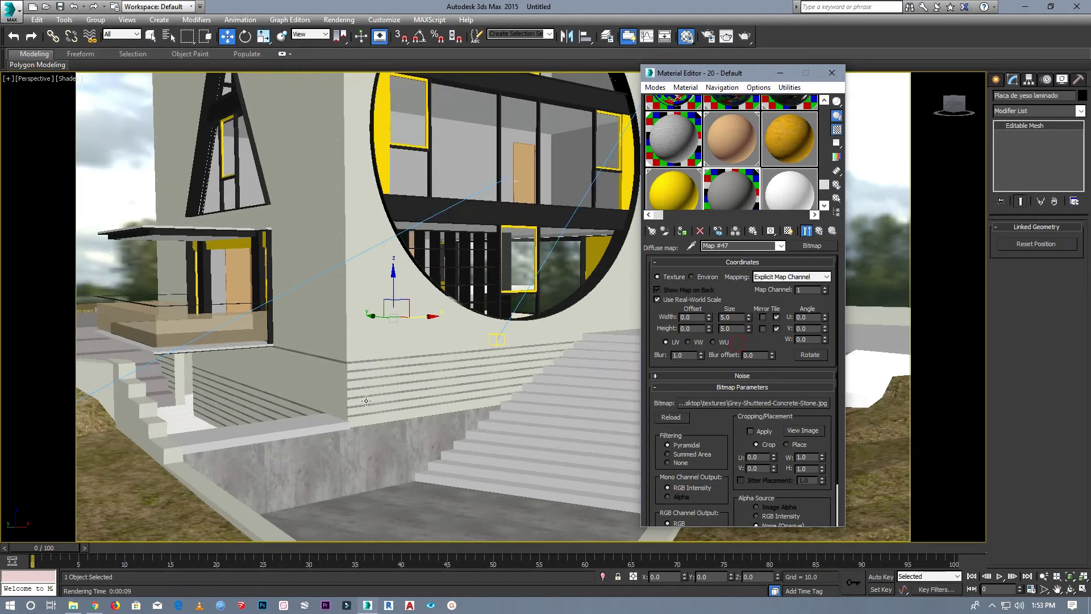
pyautogui.scroll(-3, 260, 452)
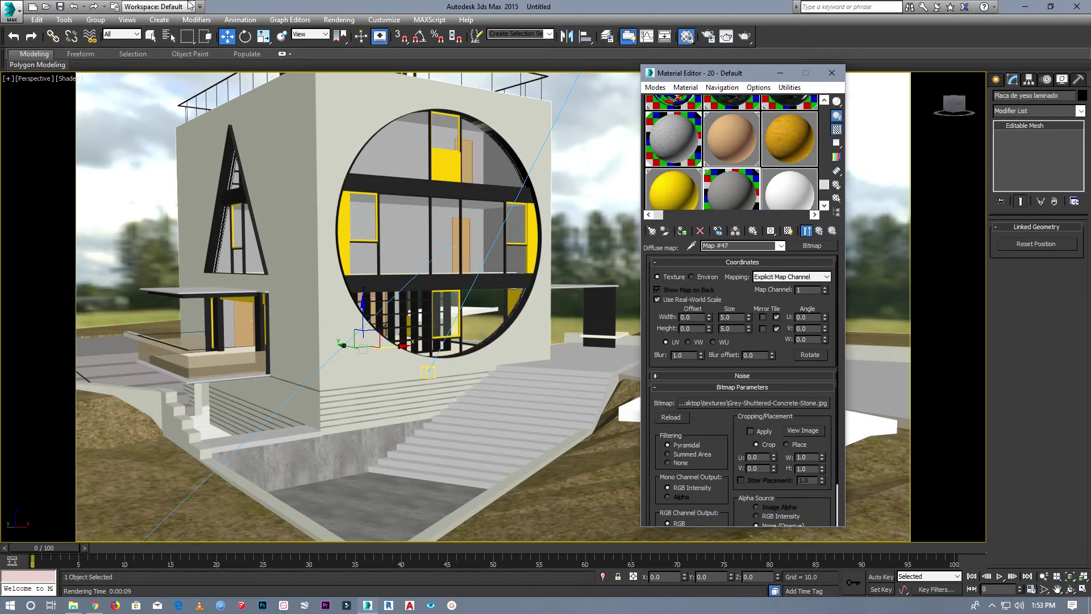
# Reuse the concrete diffuse texture as the parent material's bump map.
pyautogui.click(780, 246)
pyautogui.click(762, 252)
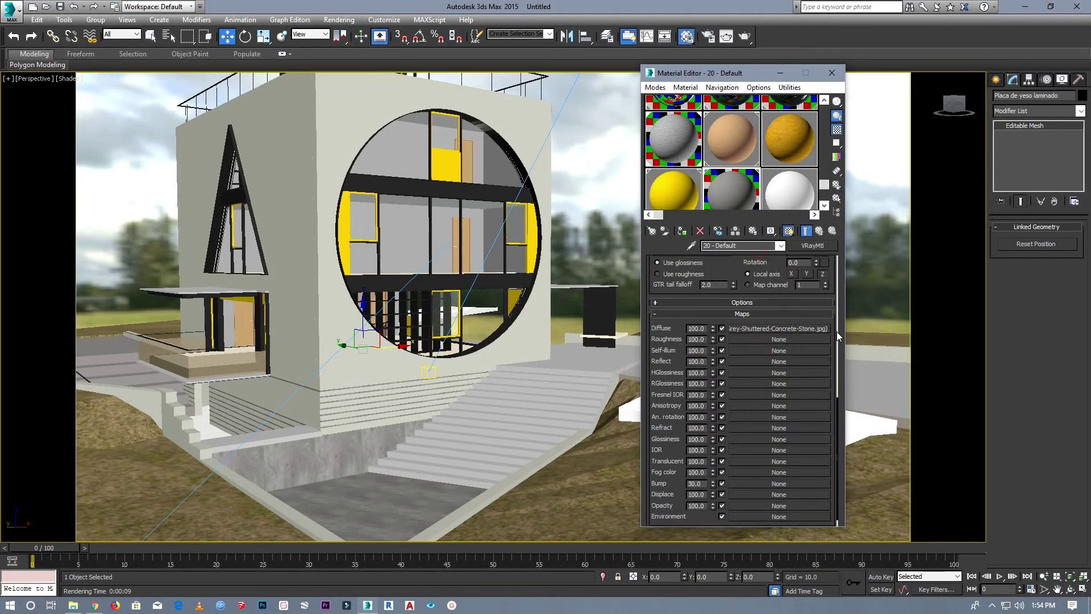
pyautogui.moveTo(789, 330)
pyautogui.mouseDown()
pyautogui.moveTo(735, 500)
pyautogui.moveTo(735, 484)
pyautogui.mouseUp()
pyautogui.click(724, 337)
# Make sample slot 21 a VRayMtl with its Maps expanded, and bring up the textures folder.
pyautogui.click(788, 190)
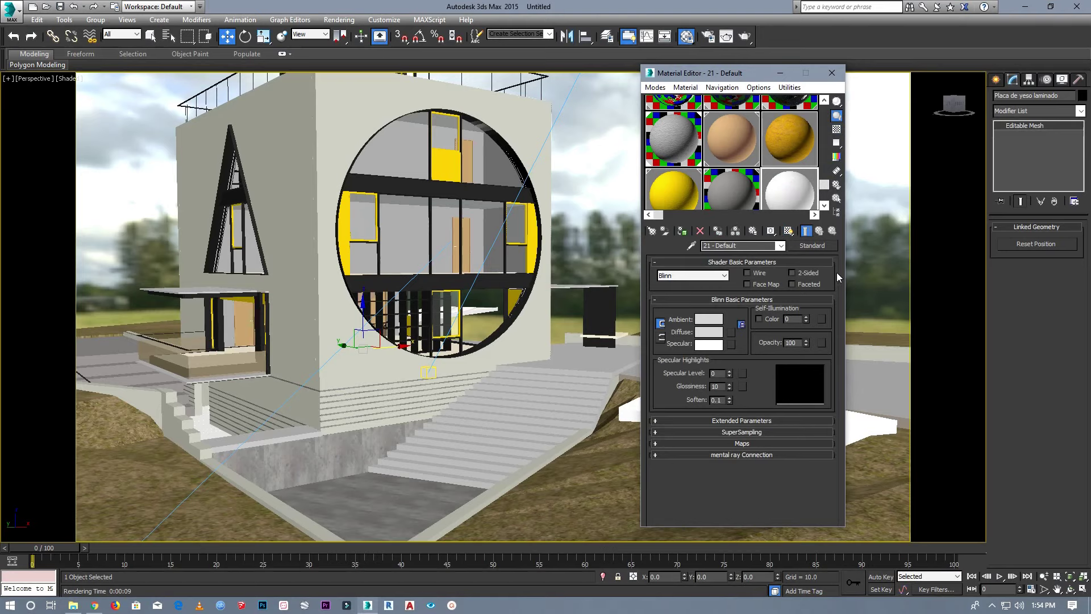
pyautogui.click(819, 245)
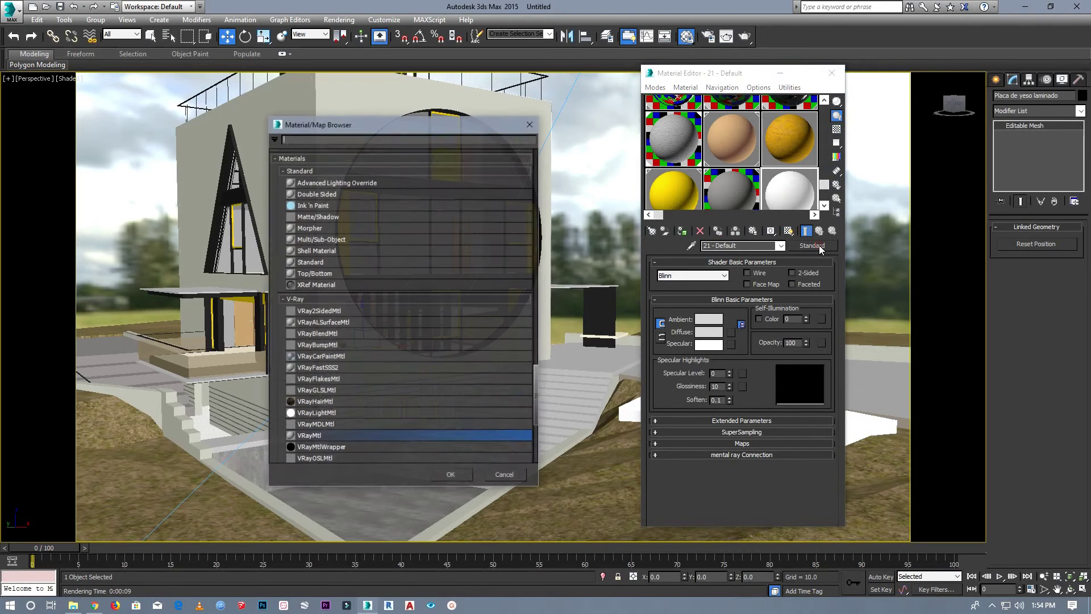
pyautogui.doubleClick(314, 436)
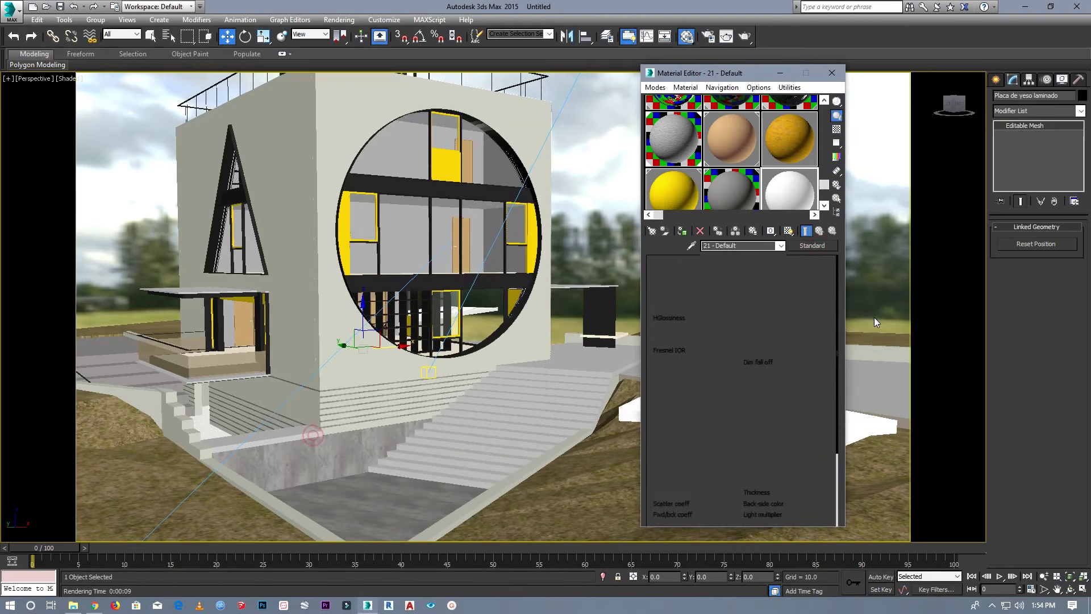
pyautogui.moveTo(837, 300); pyautogui.dragTo(839, 404)
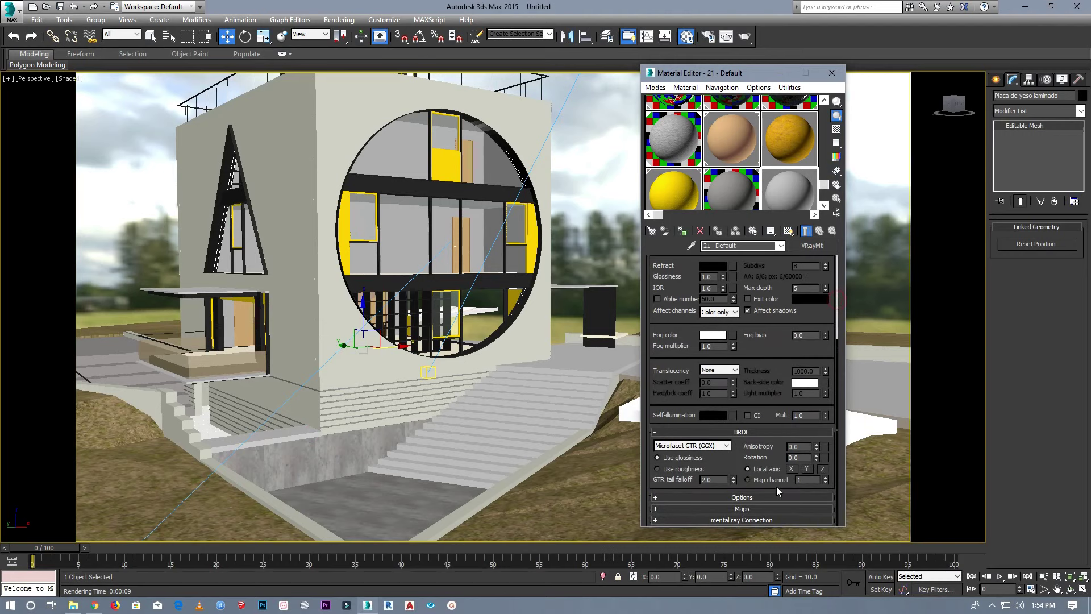
pyautogui.click(748, 509)
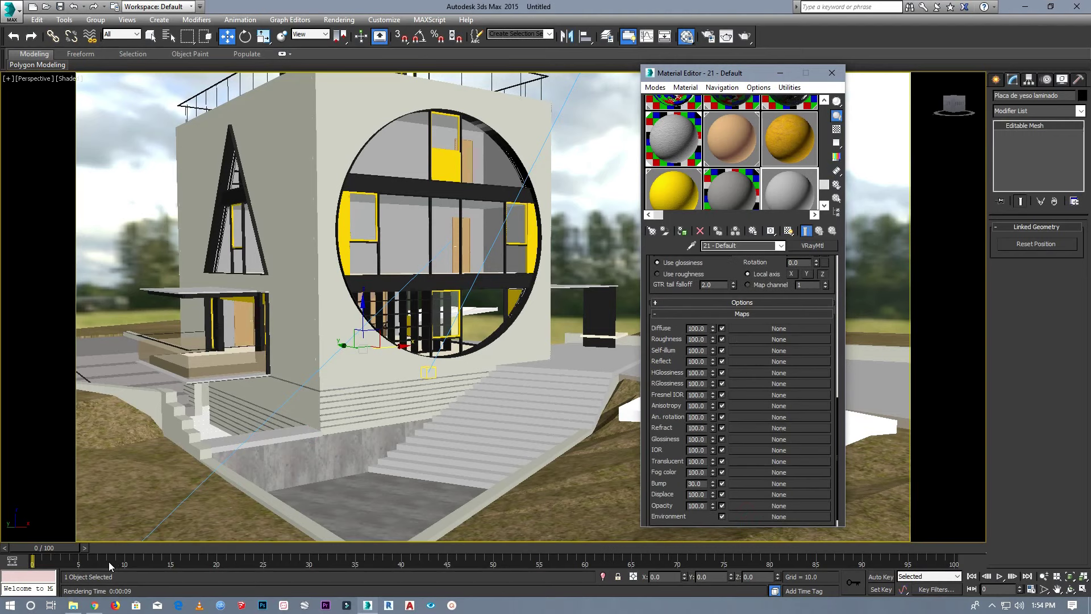
pyautogui.click(73, 605)
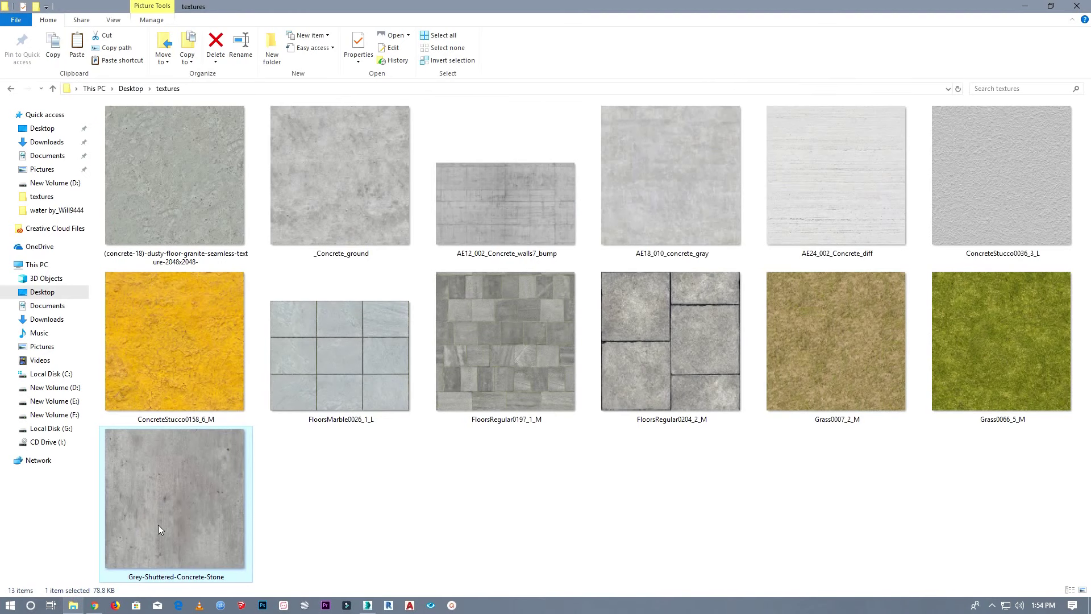
# Drag AE12_002_Concrete_walls7_bump.jpg from the textures folder onto material 21's Diffuse slot.
pyautogui.moveTo(553, 222)
pyautogui.mouseDown()
pyautogui.moveTo(343, 578)
pyautogui.moveTo(341, 550)
pyautogui.mouseUp()
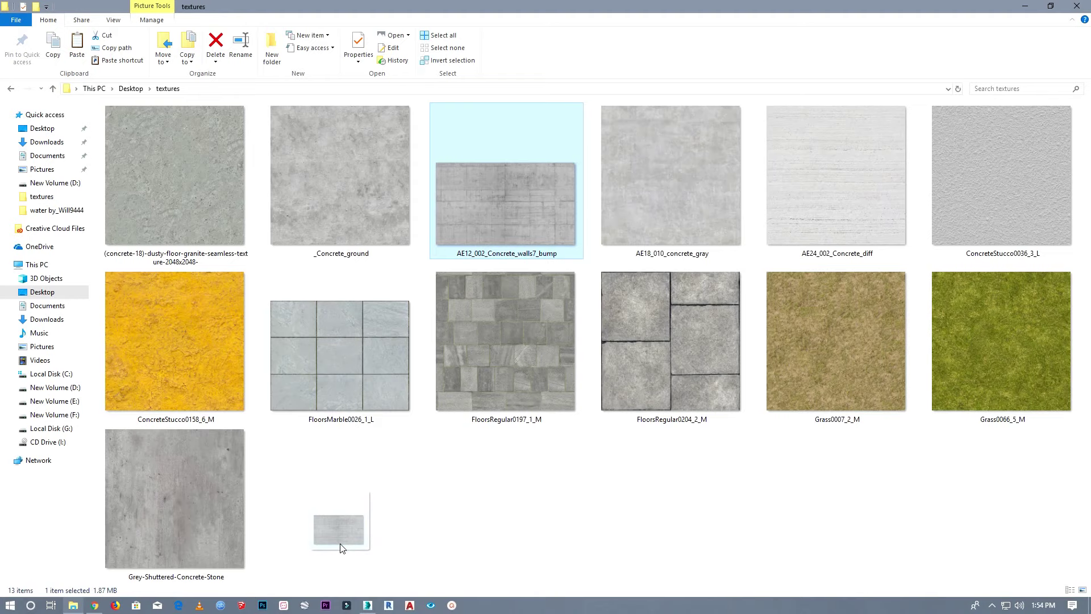
pyautogui.moveTo(342, 550)
pyautogui.mouseDown()
pyautogui.moveTo(366, 608)
pyautogui.moveTo(793, 343)
pyautogui.moveTo(787, 328)
pyautogui.mouseUp()
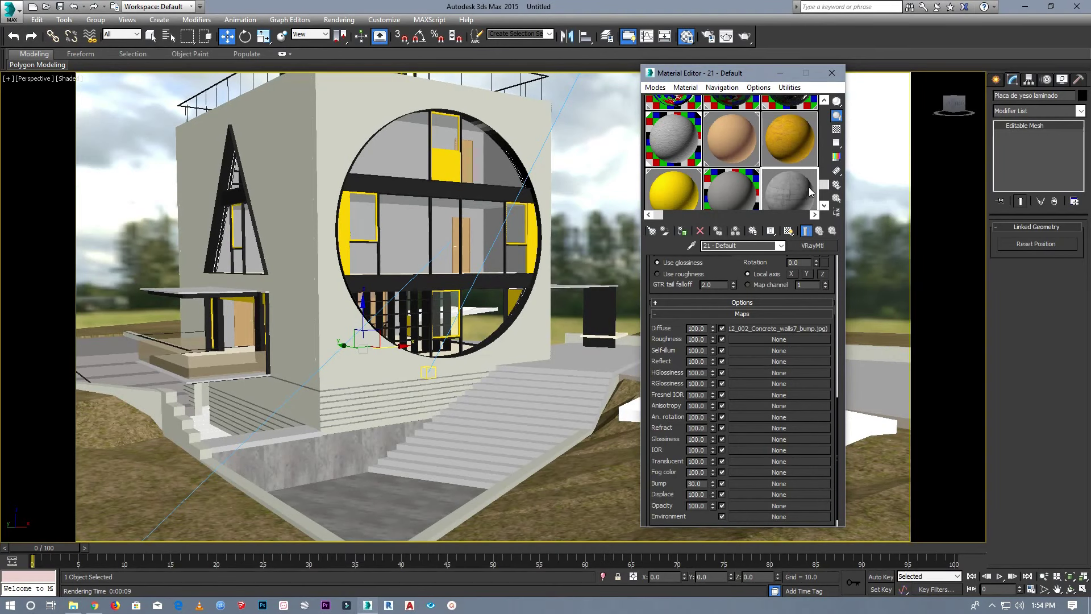
# Display material 21's concrete wall texture shaded in the viewport.
pyautogui.scroll(2, 345, 119)
pyautogui.scroll(3, 344, 117)
pyautogui.scroll(-3, 344, 117)
pyautogui.scroll(-2, 345, 118)
pyautogui.scroll(2, 344, 118)
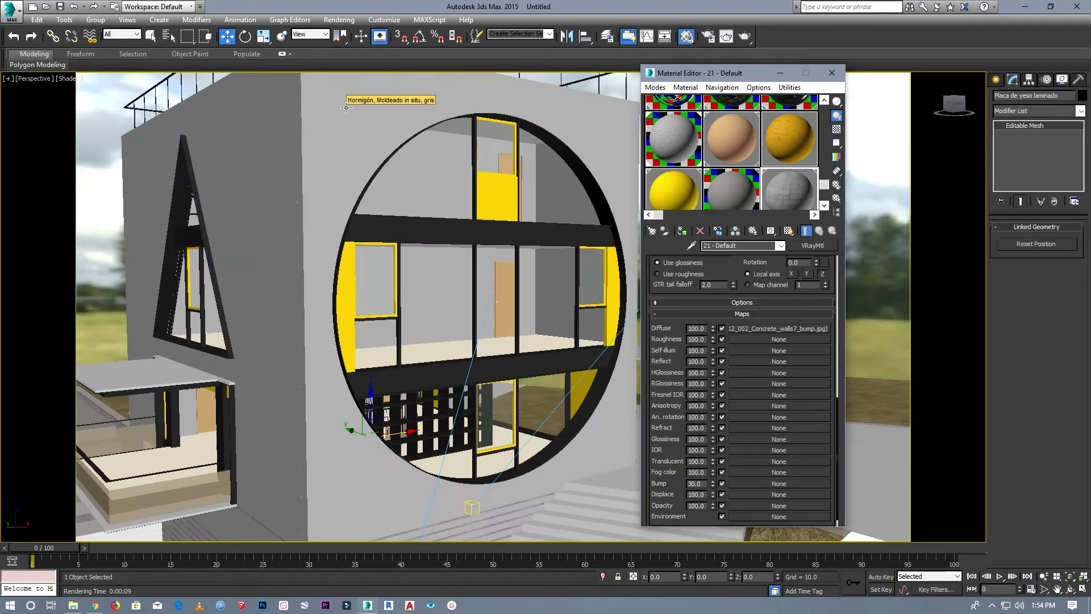
pyautogui.click(788, 231)
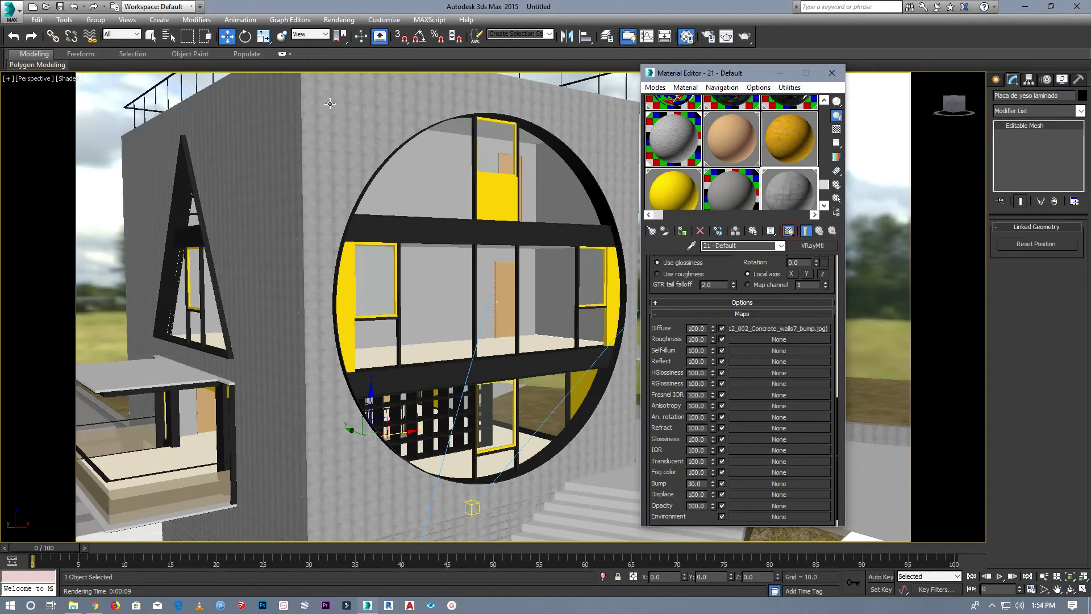
pyautogui.scroll(3, 347, 117)
pyautogui.scroll(-3, 350, 120)
pyautogui.scroll(3, 360, 169)
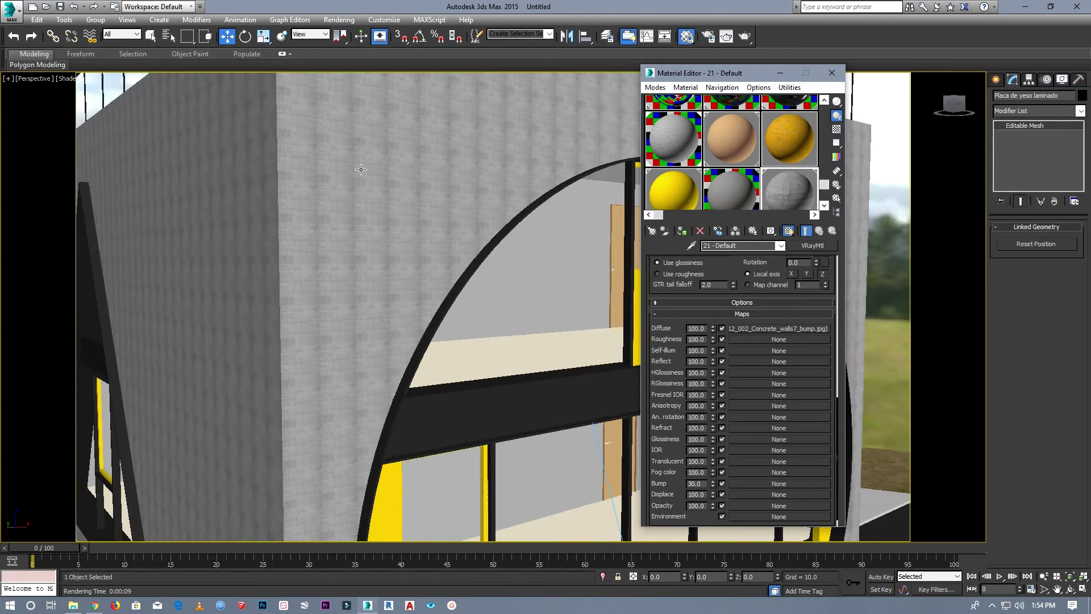
# Set the Diffuse bitmap to real-world scale with width and height size 10.0.
pyautogui.click(785, 329)
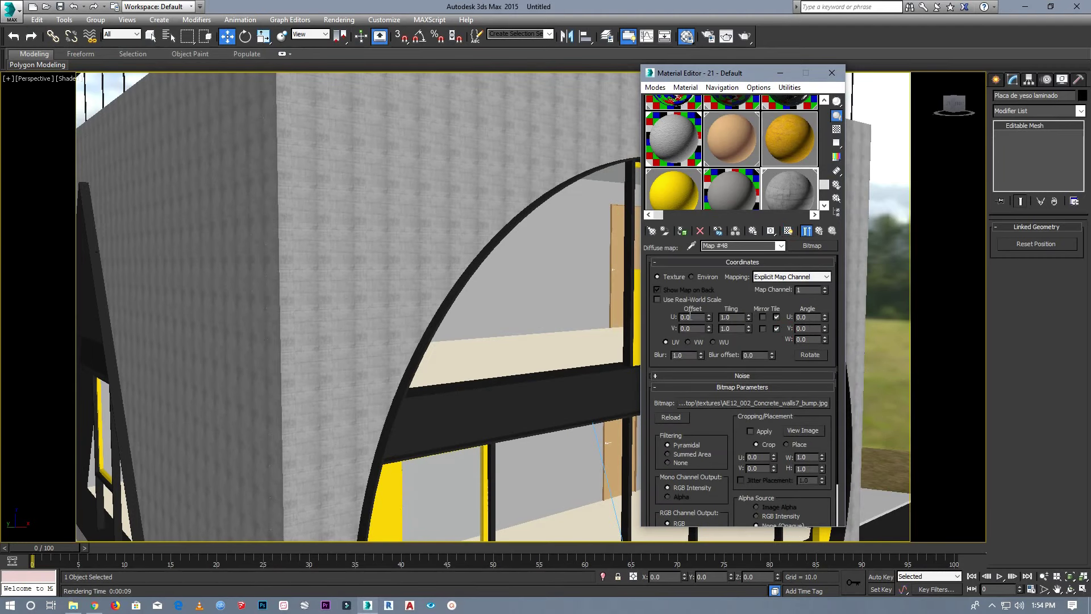
pyautogui.click(685, 299)
pyautogui.press('Tab')
pyautogui.write('5')
pyautogui.press('Return')
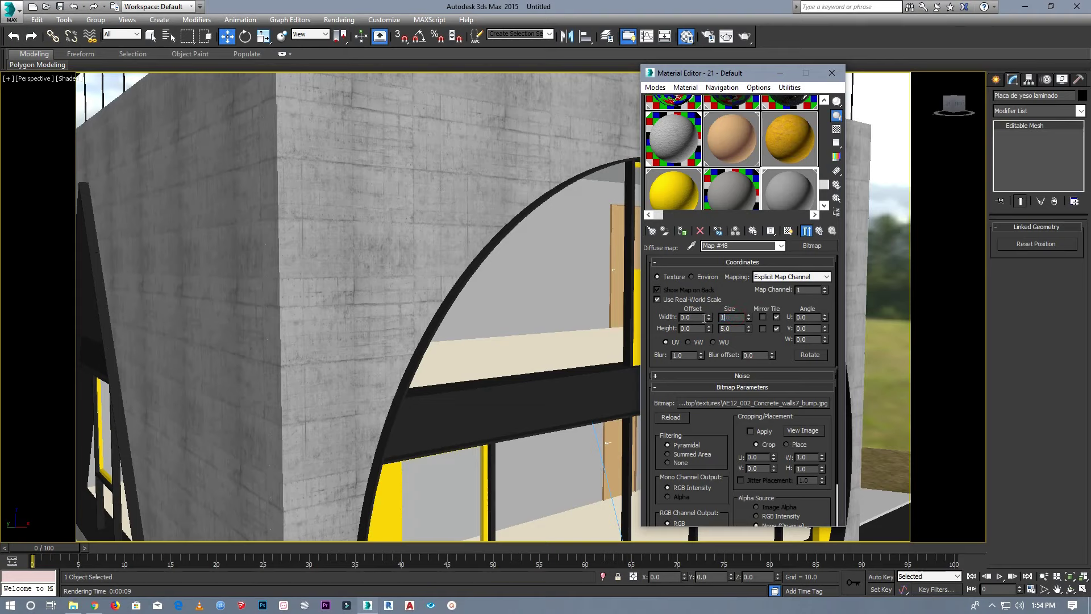
pyautogui.write('0')
pyautogui.press('Tab')
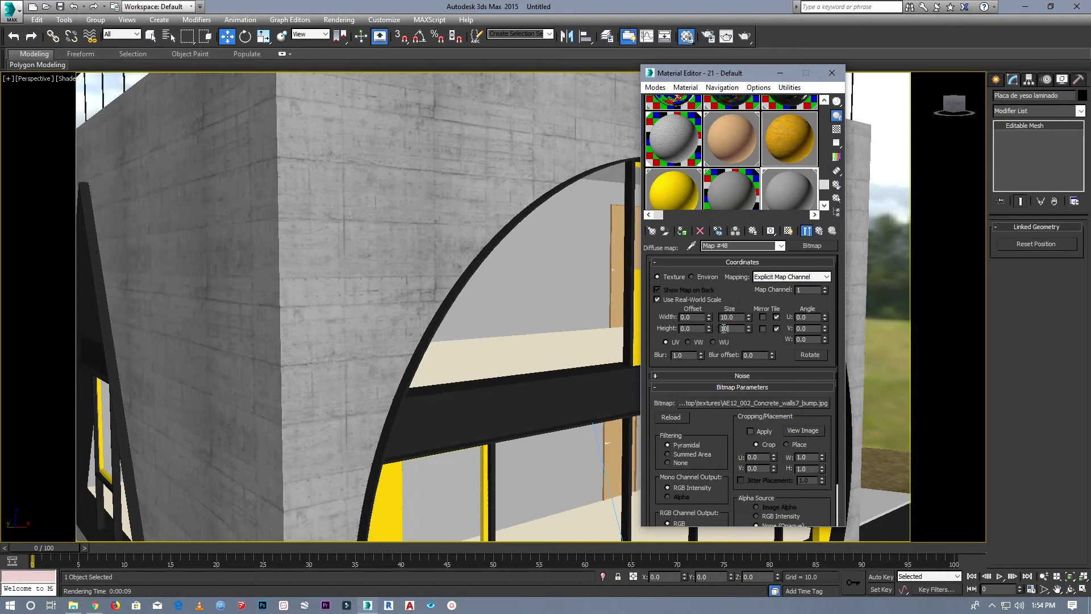
pyautogui.write('10')
pyautogui.press('Return')
pyautogui.scroll(-3, 424, 245)
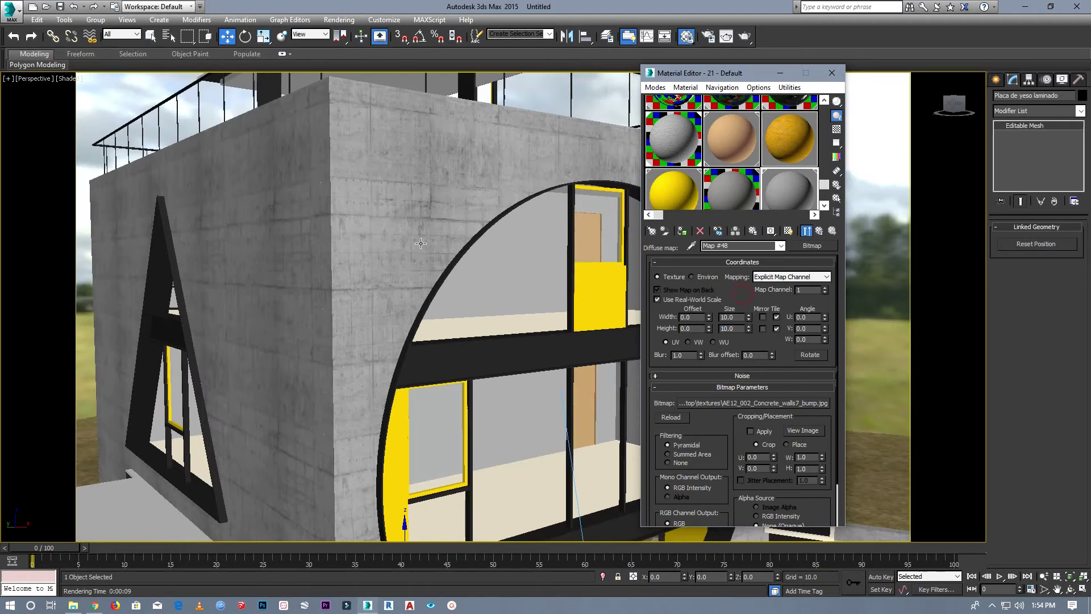
pyautogui.scroll(-3, 375, 165)
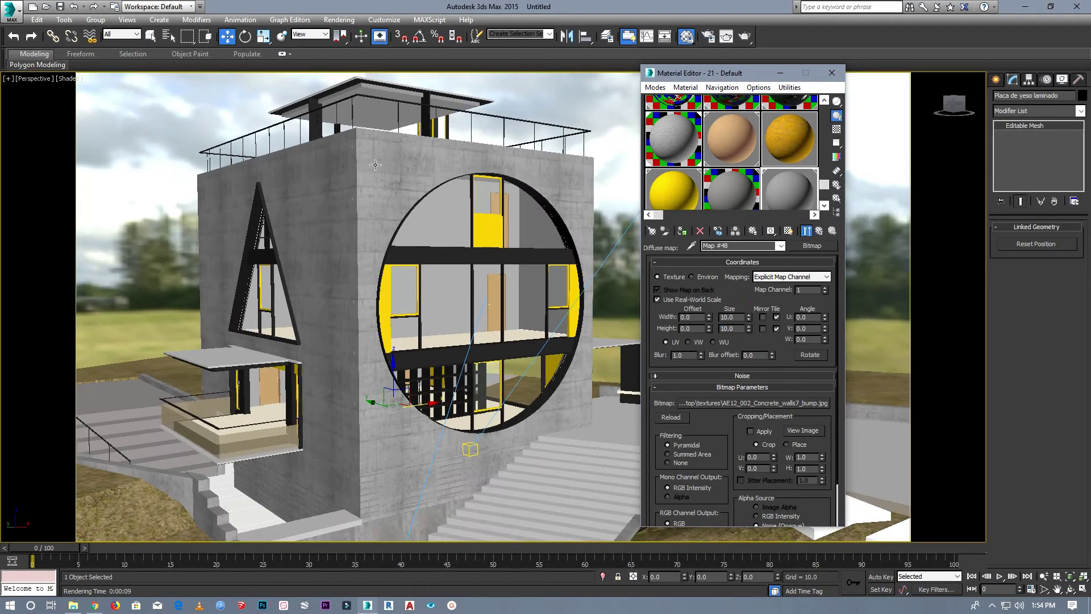
pyautogui.scroll(-2, 375, 165)
pyautogui.scroll(2, 367, 275)
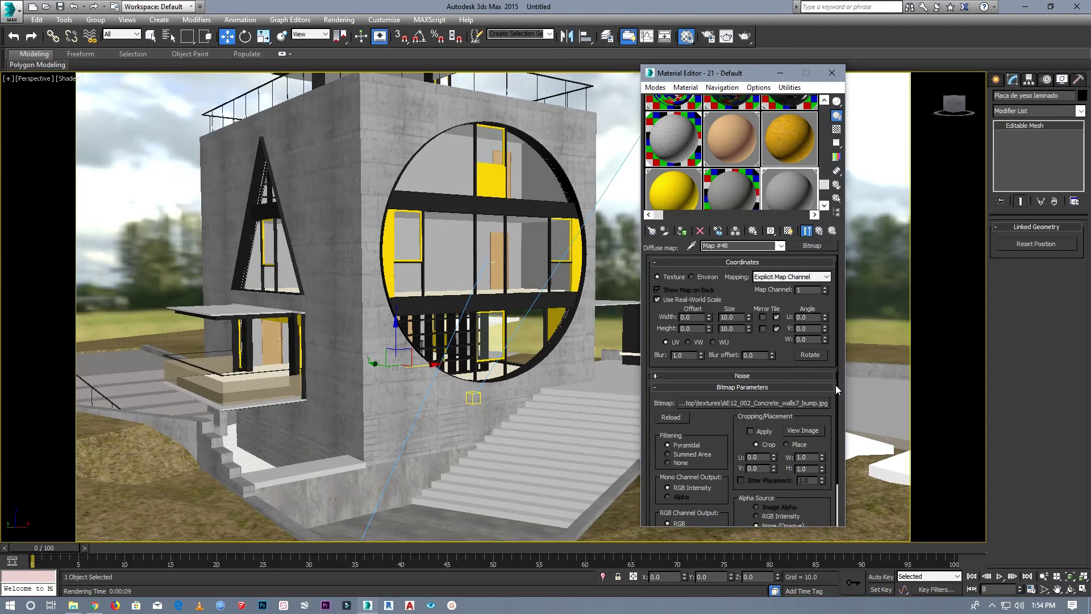
pyautogui.click(761, 245)
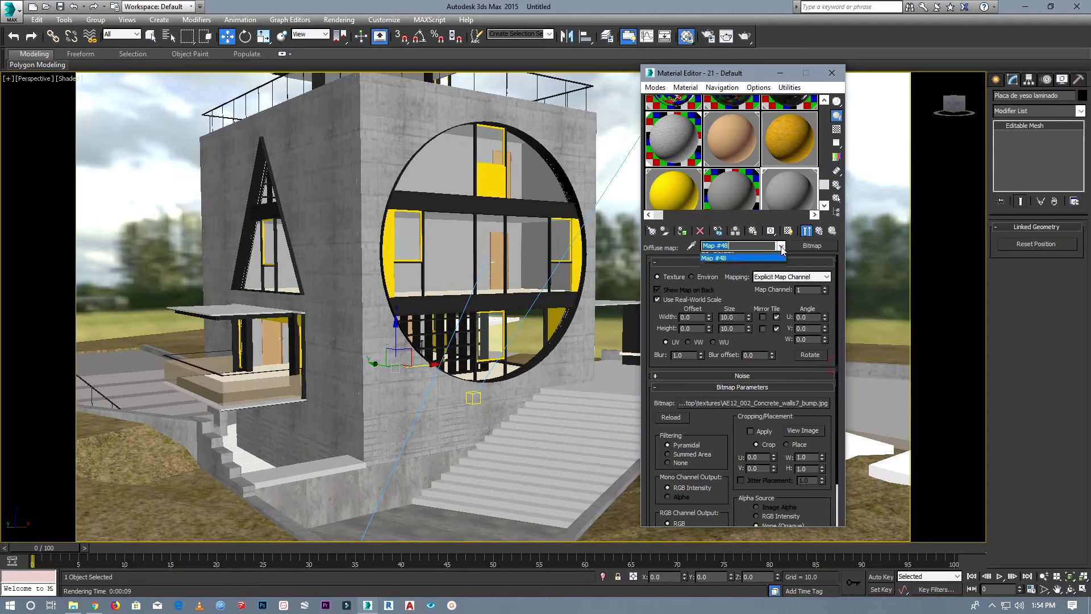
# Instance the Diffuse map into the Bump slot with bump amount 50.
pyautogui.click(764, 255)
pyautogui.moveTo(742, 328); pyautogui.dragTo(738, 485)
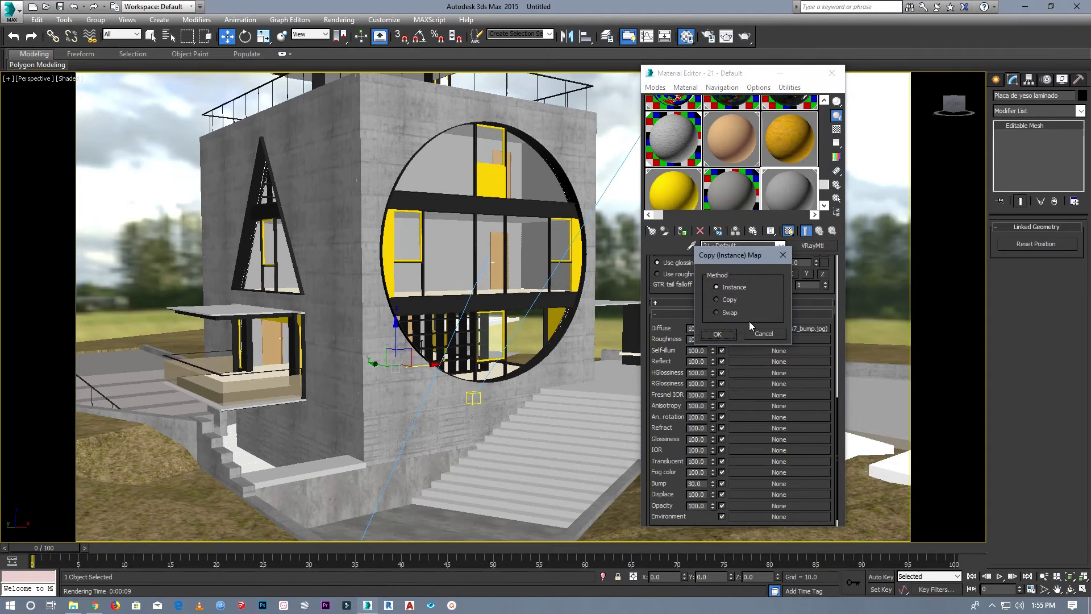
pyautogui.click(728, 332)
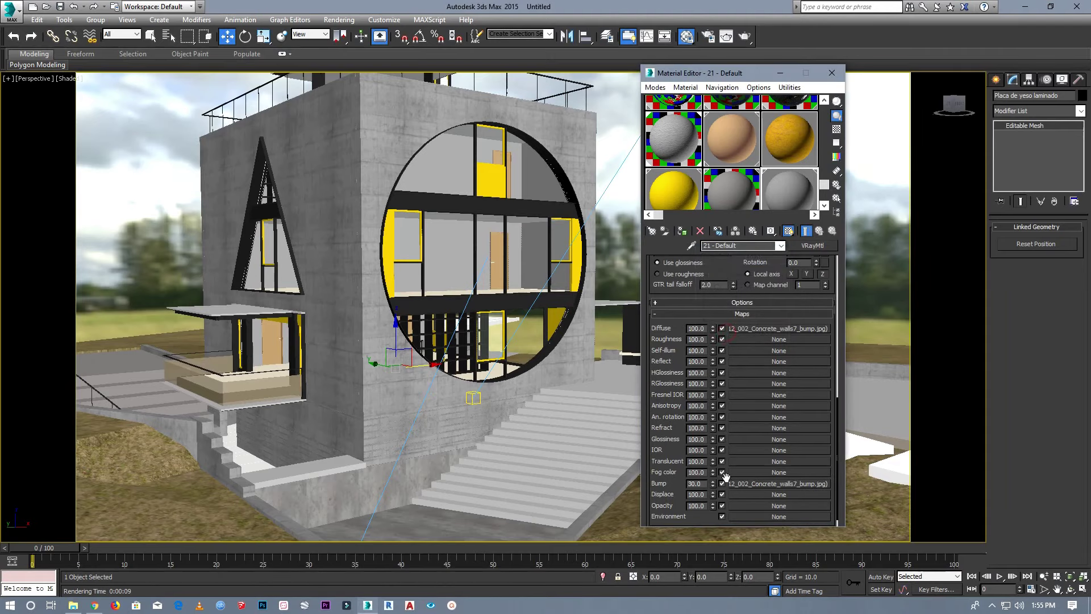
pyautogui.write('5')
pyautogui.press('Return')
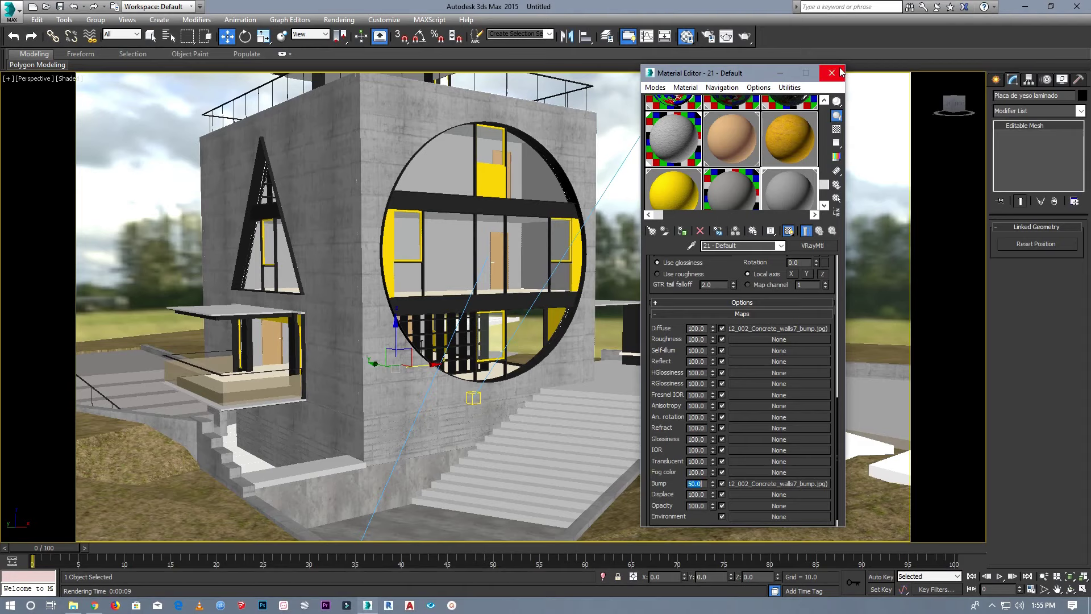
# Close the Material Editor, orbit to look down on the house, and reopen it.
pyautogui.click(831, 72)
pyautogui.scroll(-3, 542, 294)
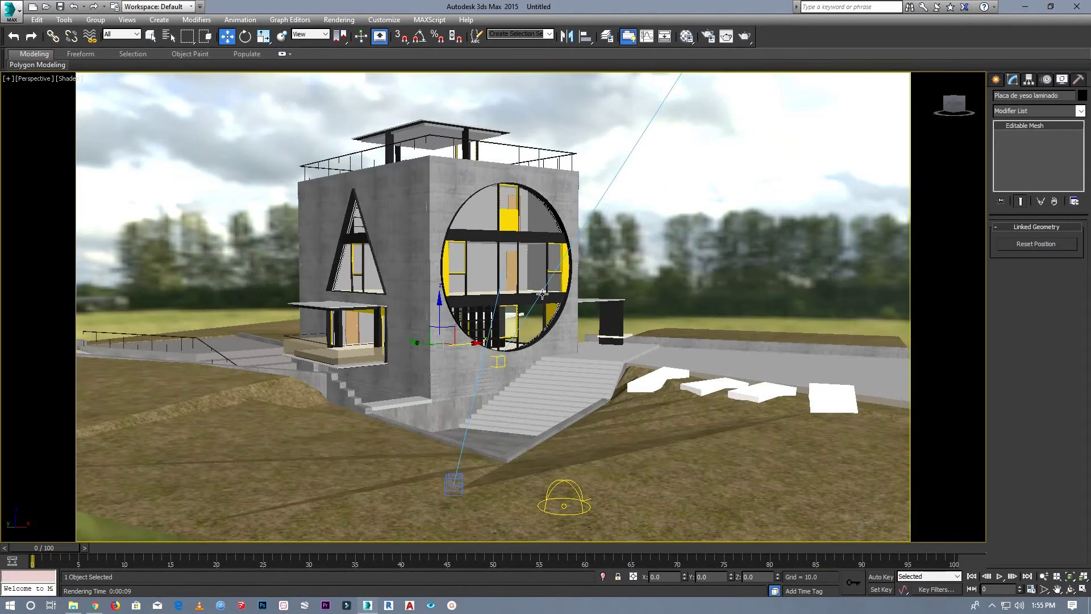
pyautogui.scroll(4, 326, 356)
pyautogui.scroll(3, 326, 357)
pyautogui.scroll(-1, 330, 396)
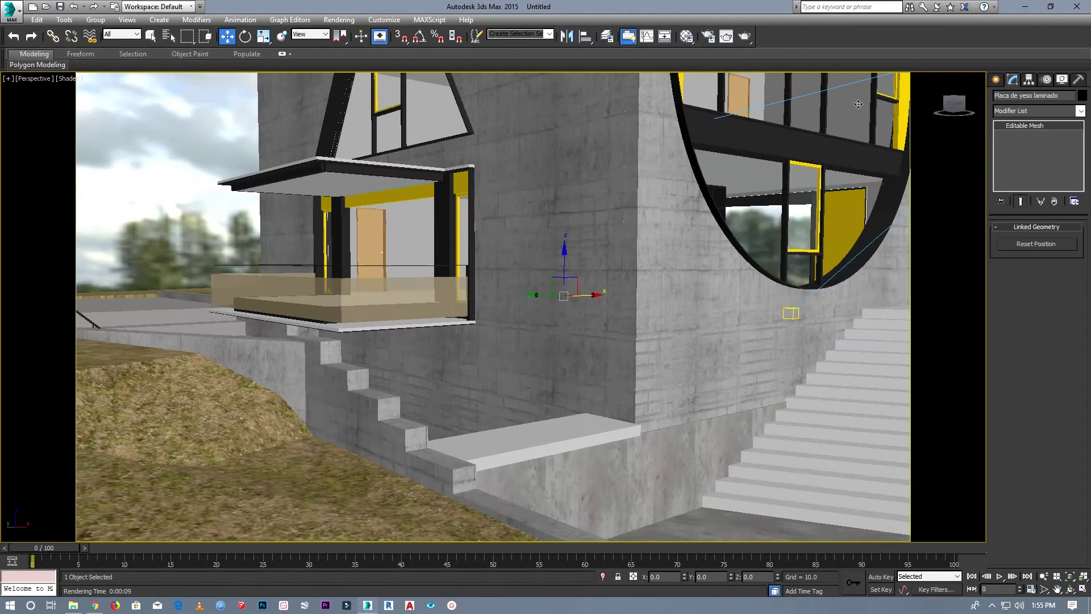
pyautogui.moveTo(945, 105)
pyautogui.mouseDown()
pyautogui.moveTo(953, 134)
pyautogui.moveTo(947, 111)
pyautogui.moveTo(951, 121)
pyautogui.mouseUp()
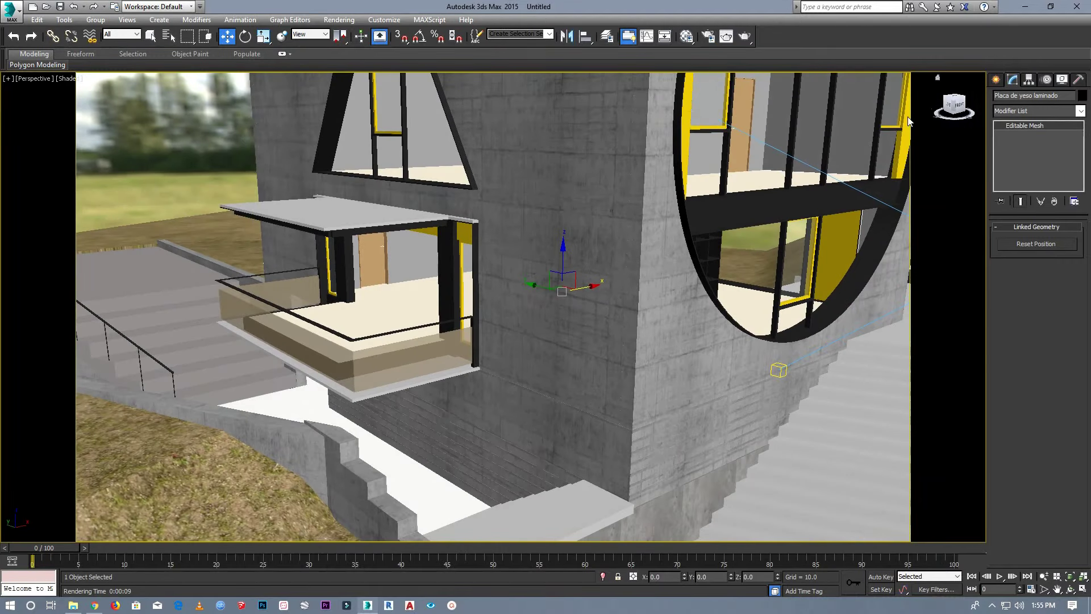
pyautogui.scroll(2, 463, 357)
pyautogui.press('m')
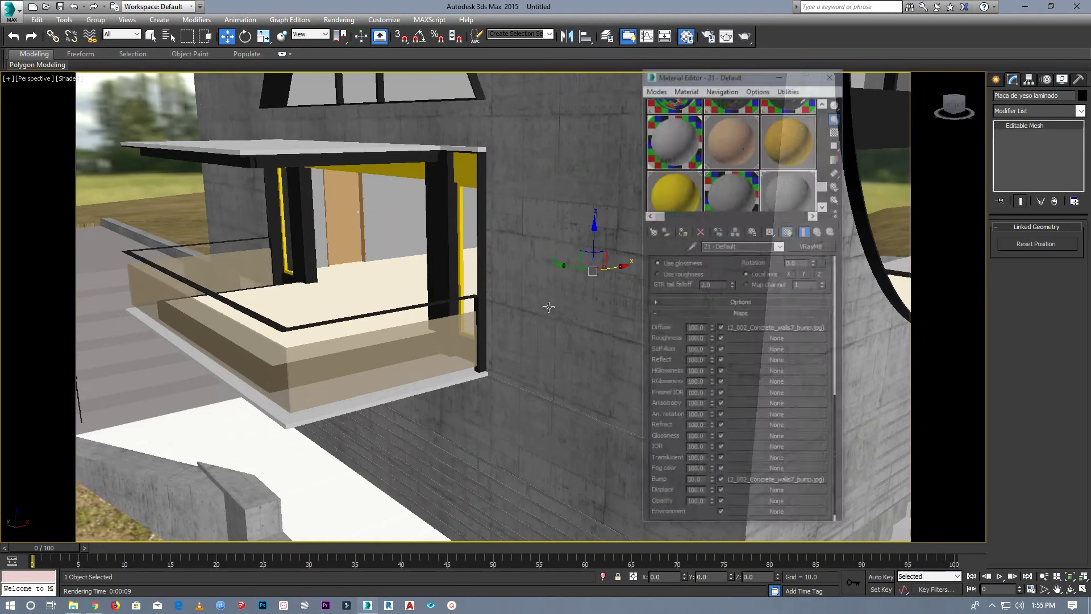
# Apply the grey shuttered concrete material to the Travertino balcony floor.
pyautogui.scroll(2, 827, 190)
pyautogui.moveTo(790, 118)
pyautogui.mouseDown()
pyautogui.moveTo(379, 313)
pyautogui.moveTo(377, 373)
pyautogui.mouseUp()
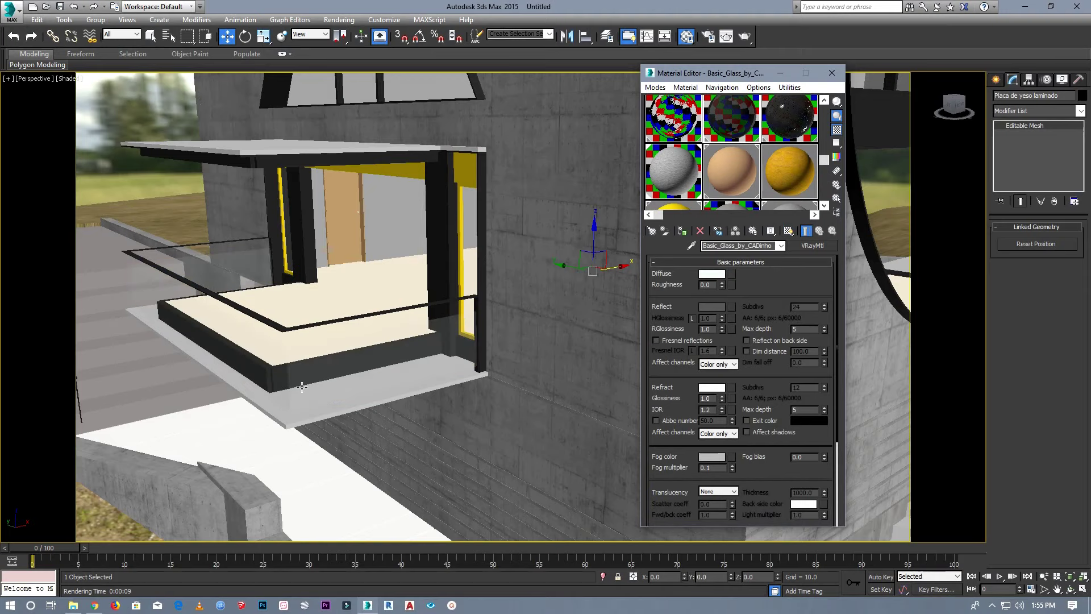
pyautogui.scroll(-2, 296, 384)
pyautogui.scroll(2, 275, 358)
pyautogui.scroll(3, 363, 285)
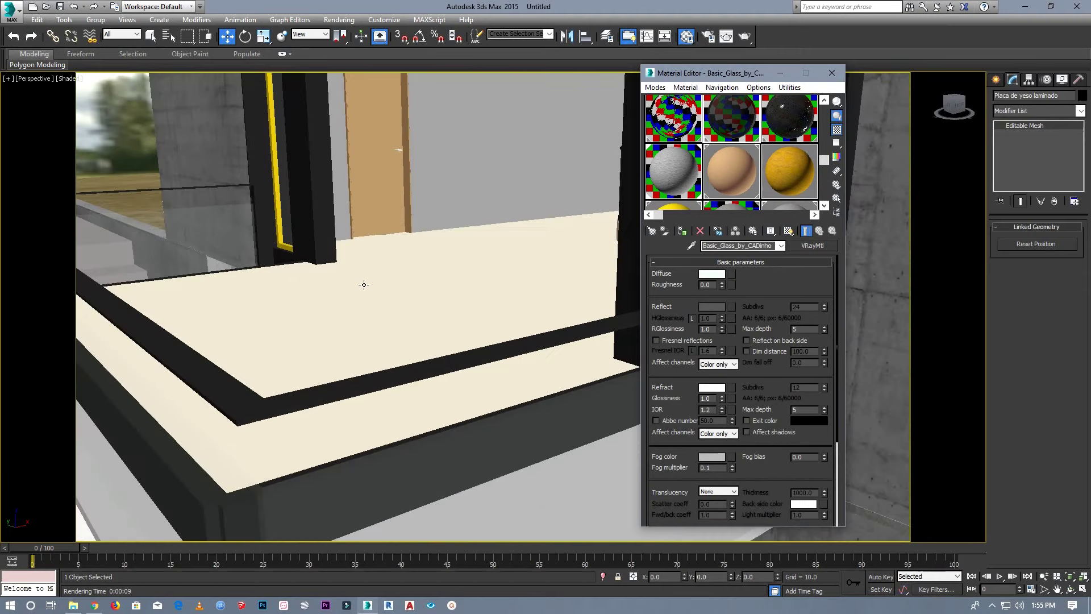
pyautogui.click(365, 281)
pyautogui.moveTo(824, 161); pyautogui.dragTo(821, 194)
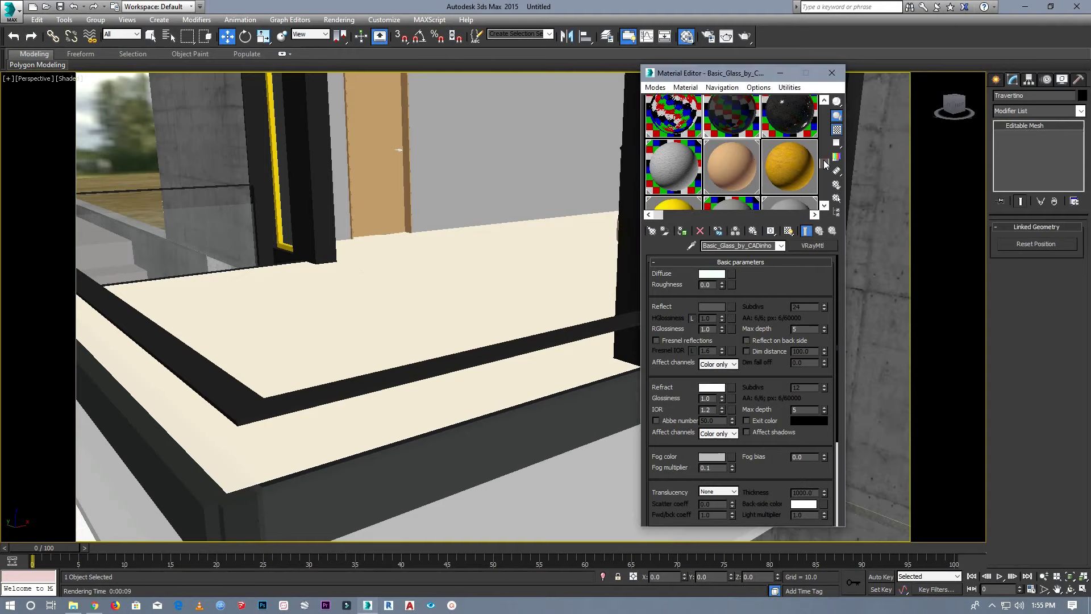
pyautogui.click(788, 190)
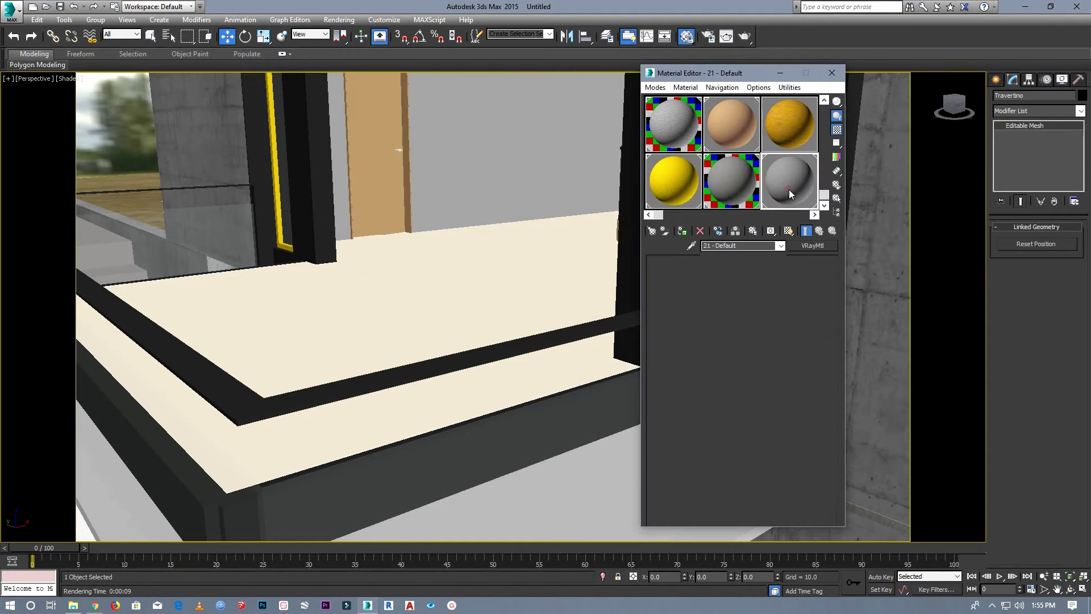
pyautogui.click(838, 128)
pyautogui.click(736, 179)
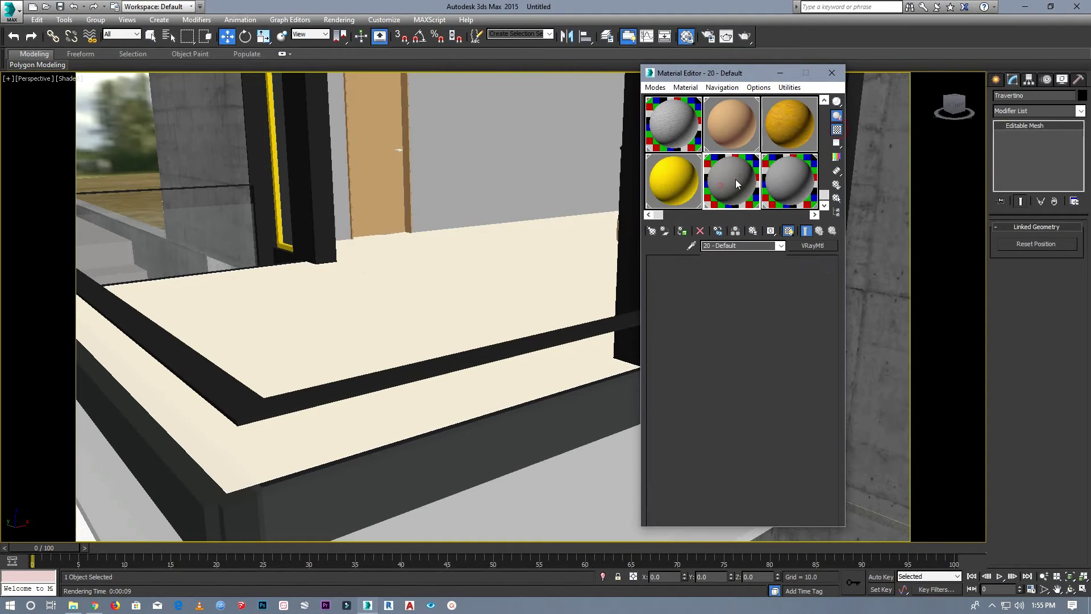
pyautogui.moveTo(507, 275); pyautogui.dragTo(508, 275)
# Apply the grey shuttered concrete material to the balcony roof.
pyautogui.scroll(-5, 350, 301)
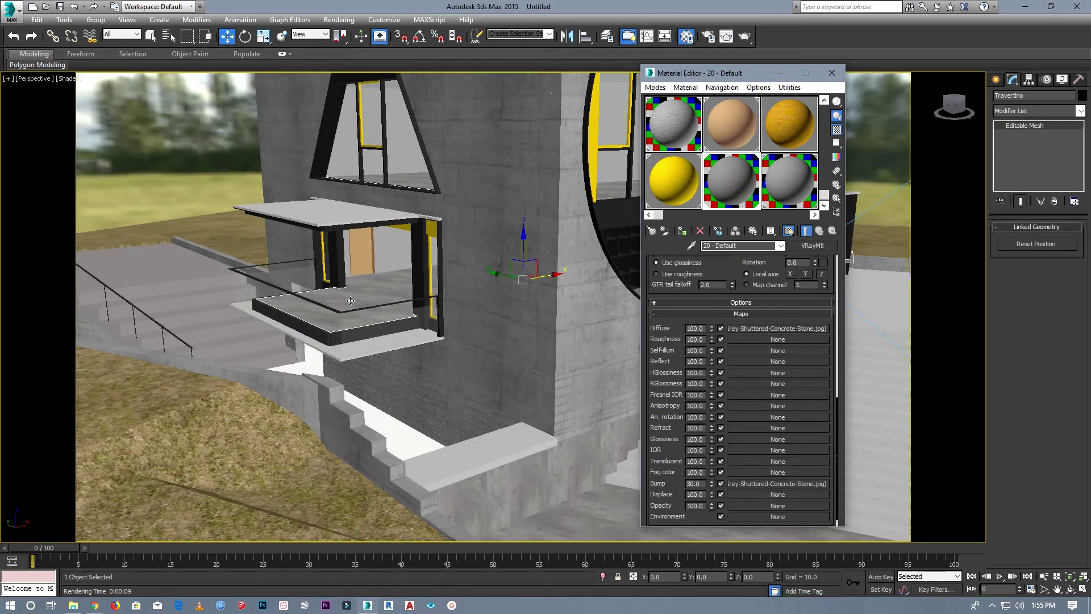
pyautogui.scroll(-5, 350, 301)
pyautogui.scroll(3, 350, 301)
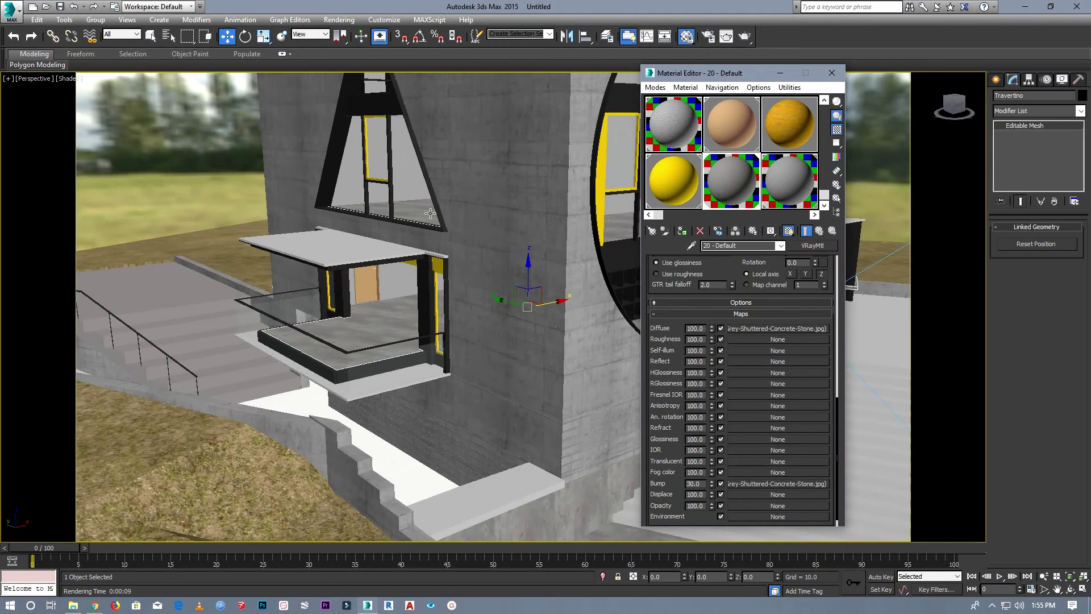
pyautogui.moveTo(727, 179); pyautogui.dragTo(349, 247)
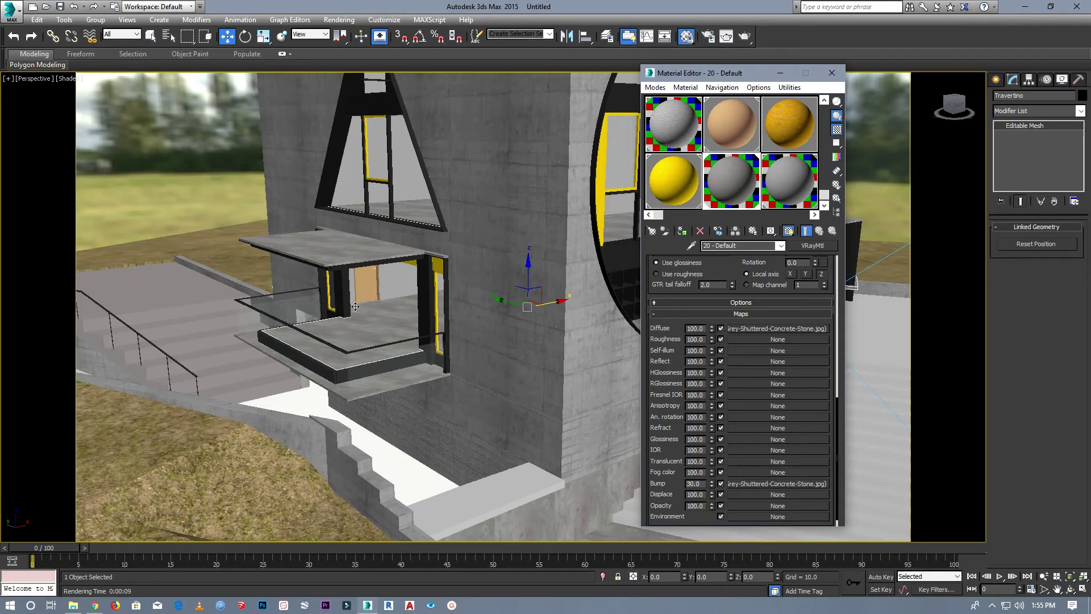
pyautogui.scroll(-5, 355, 307)
pyautogui.scroll(2, 431, 148)
pyautogui.scroll(8, 448, 122)
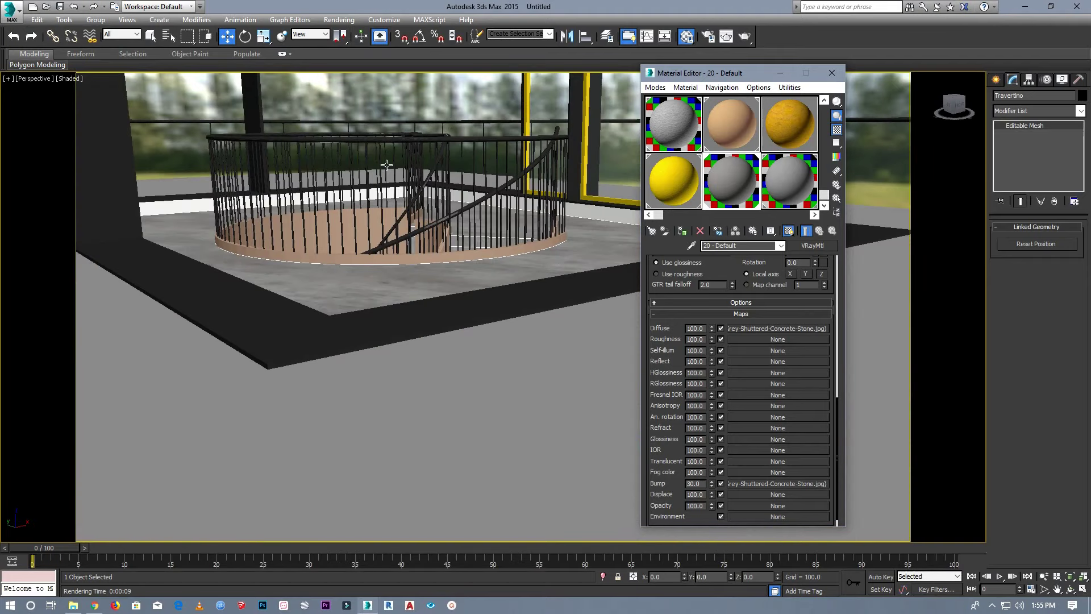
pyautogui.scroll(-2, 374, 233)
pyautogui.scroll(-3, 373, 215)
pyautogui.scroll(-3, 373, 215)
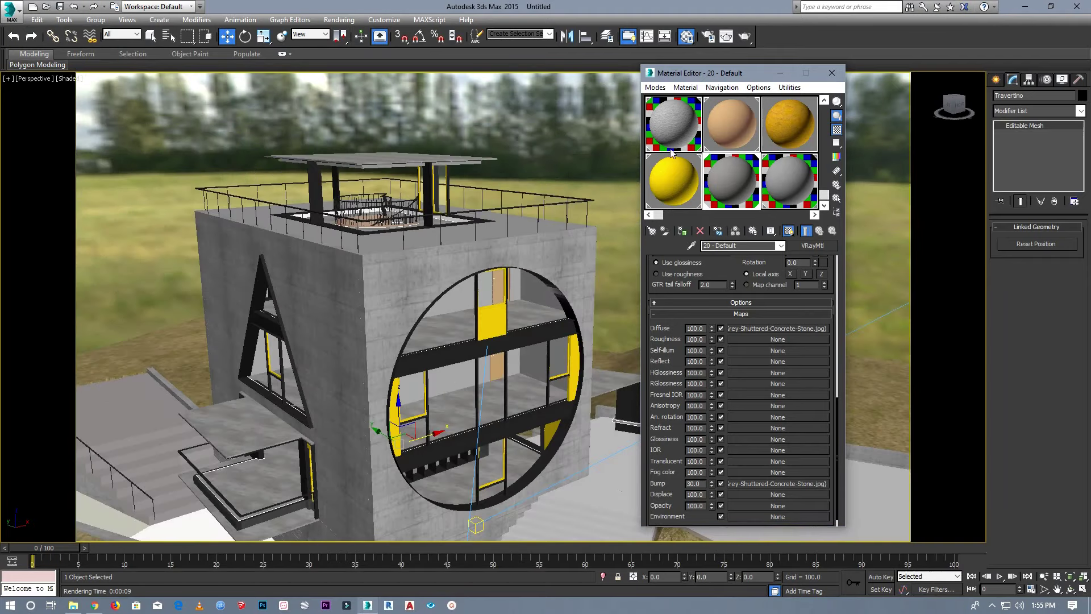
pyautogui.scroll(3, 445, 154)
pyautogui.scroll(8, 410, 176)
pyautogui.scroll(-8, 410, 176)
pyautogui.scroll(3, 404, 161)
pyautogui.scroll(2, 405, 162)
pyautogui.scroll(2, 405, 156)
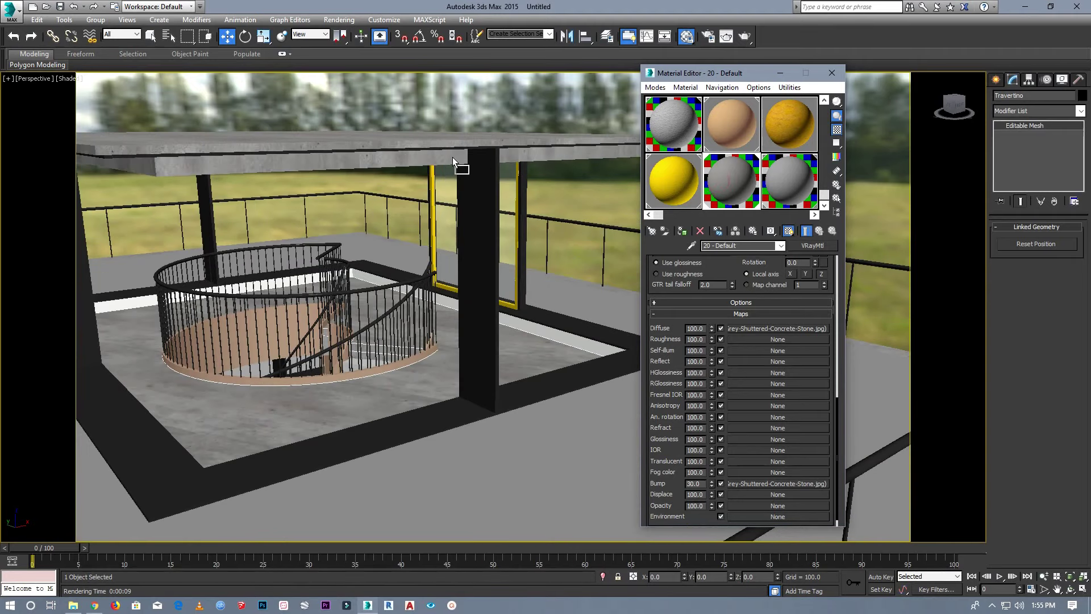
pyautogui.scroll(-5, 453, 156)
pyautogui.scroll(-4, 421, 155)
pyautogui.scroll(-1, 416, 152)
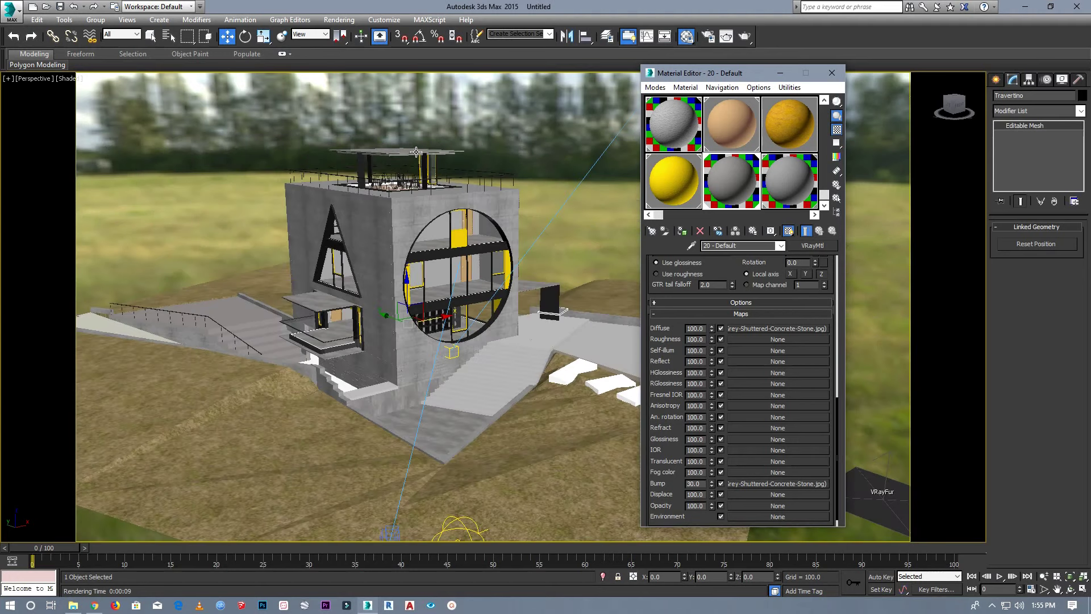
pyautogui.scroll(3, 547, 312)
pyautogui.scroll(3, 549, 315)
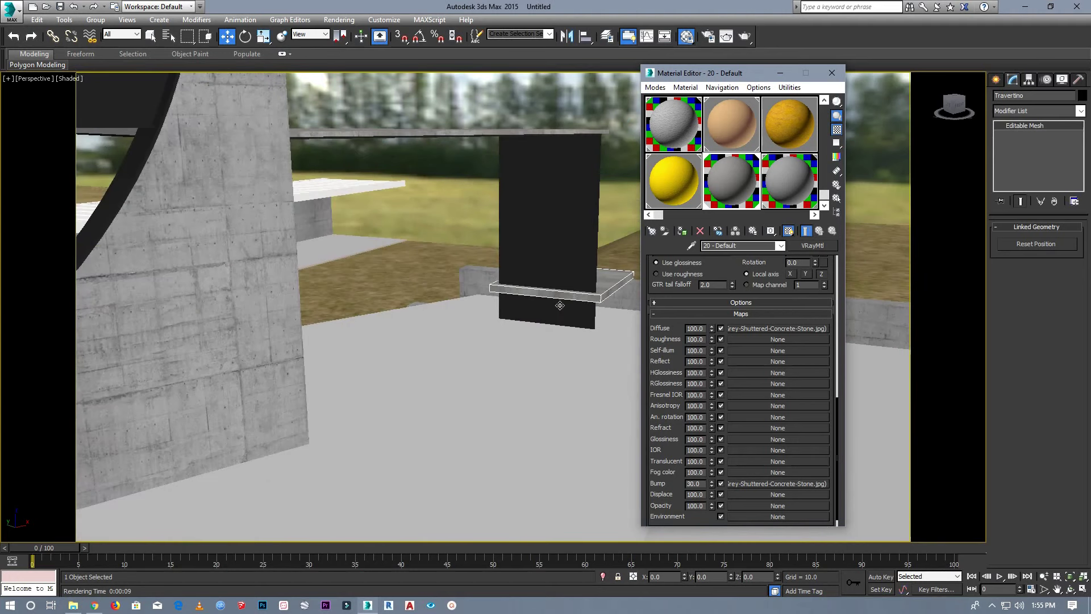
# Select the tall black panel, then the Mármol stair slab, zooming in to inspect.
pyautogui.click(535, 223)
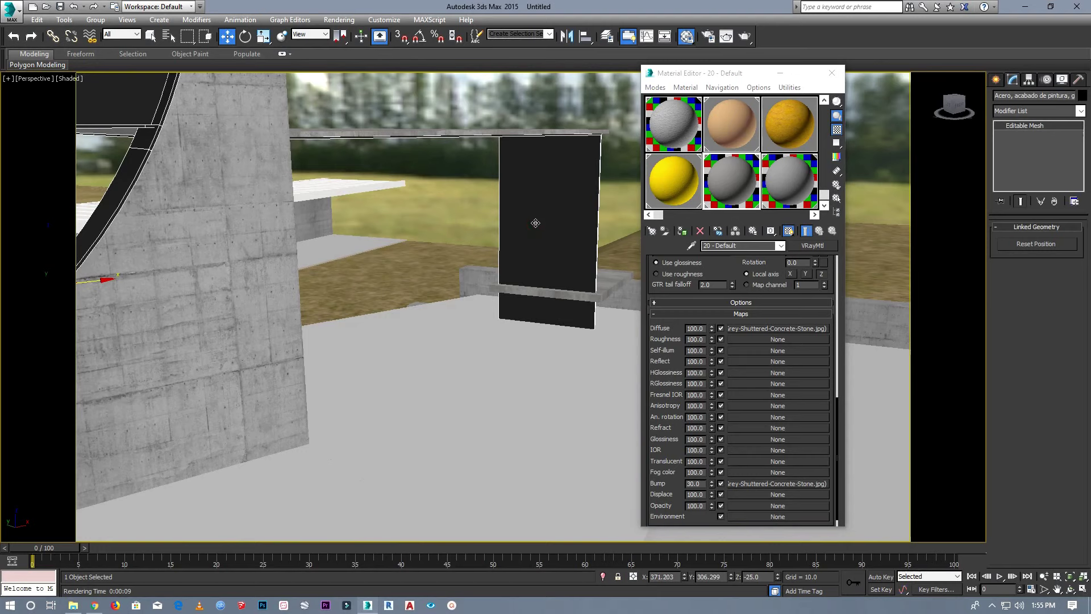
pyautogui.scroll(-2, 535, 223)
pyautogui.scroll(-2, 532, 223)
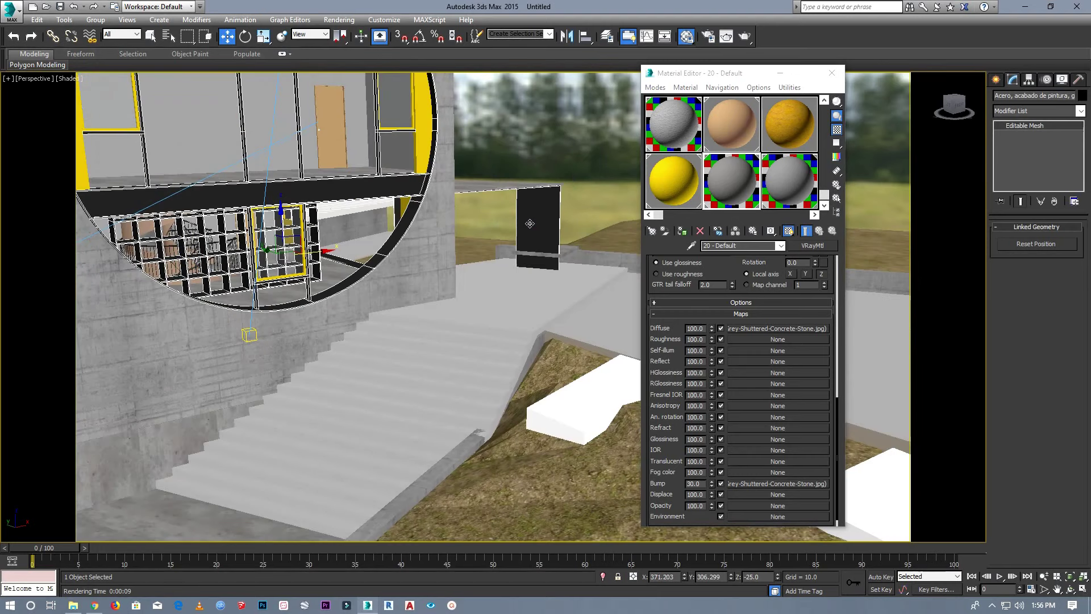
pyautogui.click(508, 302)
pyautogui.scroll(-2, 508, 301)
pyautogui.scroll(-2, 503, 296)
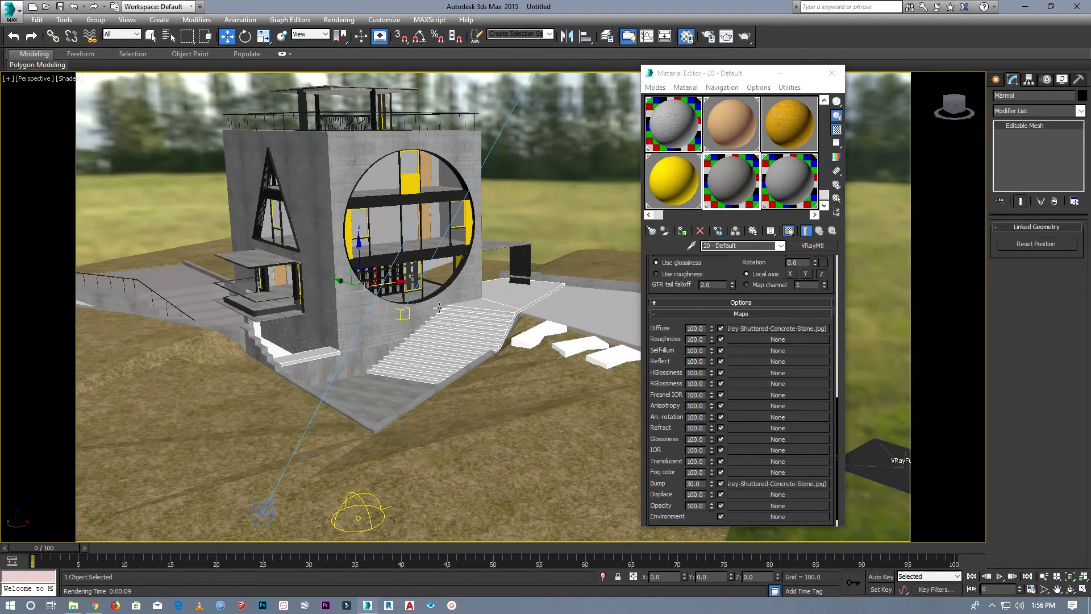
pyautogui.scroll(-2, 439, 307)
pyautogui.scroll(4, 307, 316)
pyautogui.scroll(-1, 307, 316)
pyautogui.scroll(4, 130, 288)
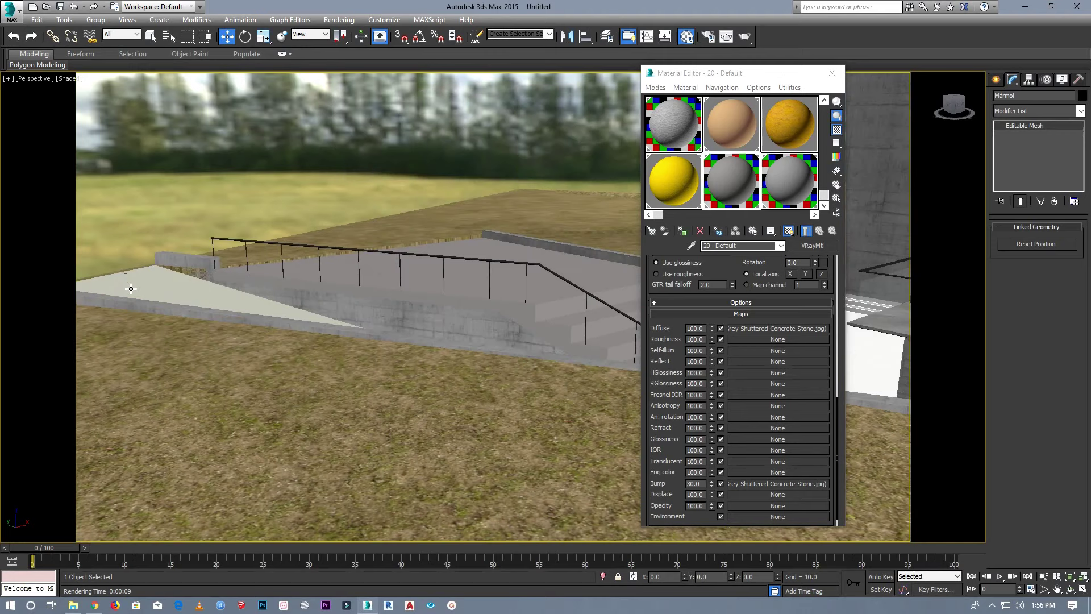
pyautogui.scroll(2, 131, 289)
pyautogui.scroll(2, 184, 308)
pyautogui.scroll(2, 191, 323)
pyautogui.scroll(2, 216, 286)
pyautogui.scroll(-2, 215, 286)
pyautogui.scroll(-3, 227, 293)
pyautogui.scroll(-3, 244, 301)
pyautogui.scroll(5, 442, 340)
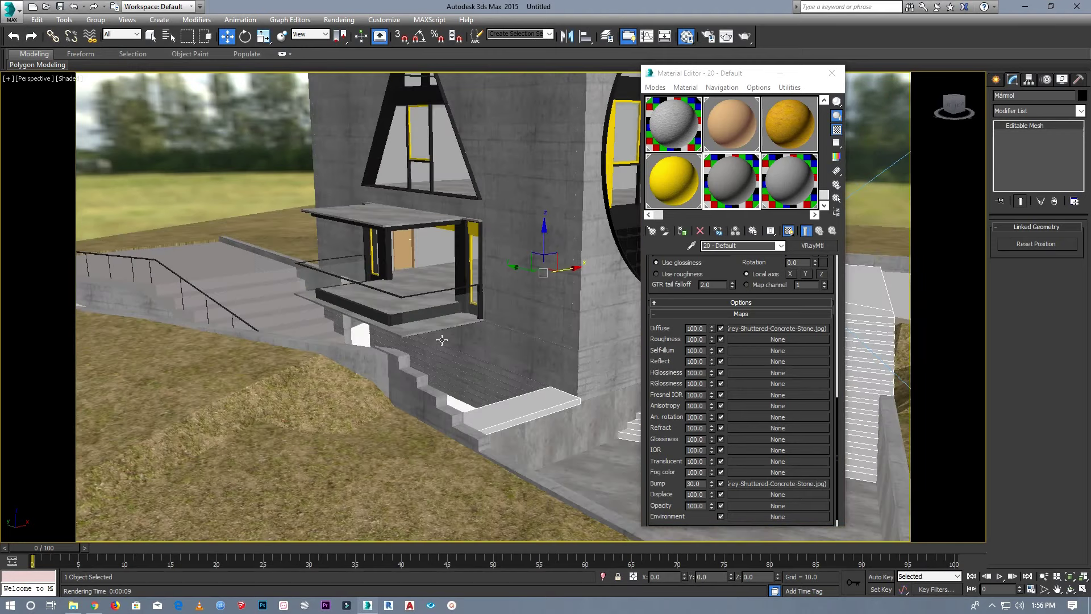
pyautogui.scroll(2, 442, 340)
pyautogui.scroll(3, 437, 338)
pyautogui.scroll(3, 378, 334)
pyautogui.scroll(2, 363, 301)
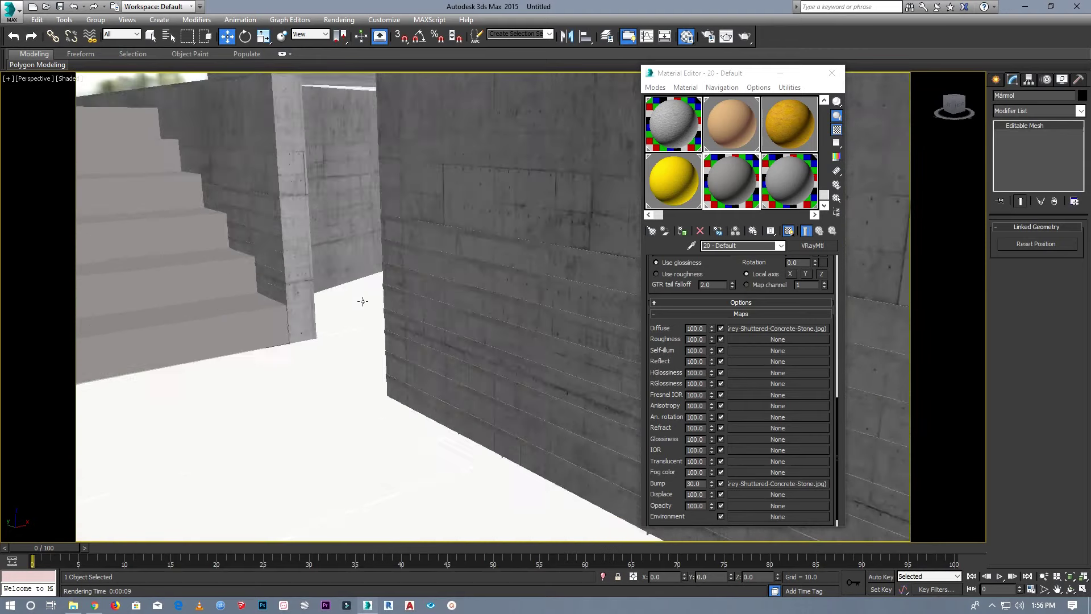
pyautogui.scroll(-3, 362, 301)
# From an elevated corner view, apply the concrete material to the white Terrazo paving.
pyautogui.click(953, 112)
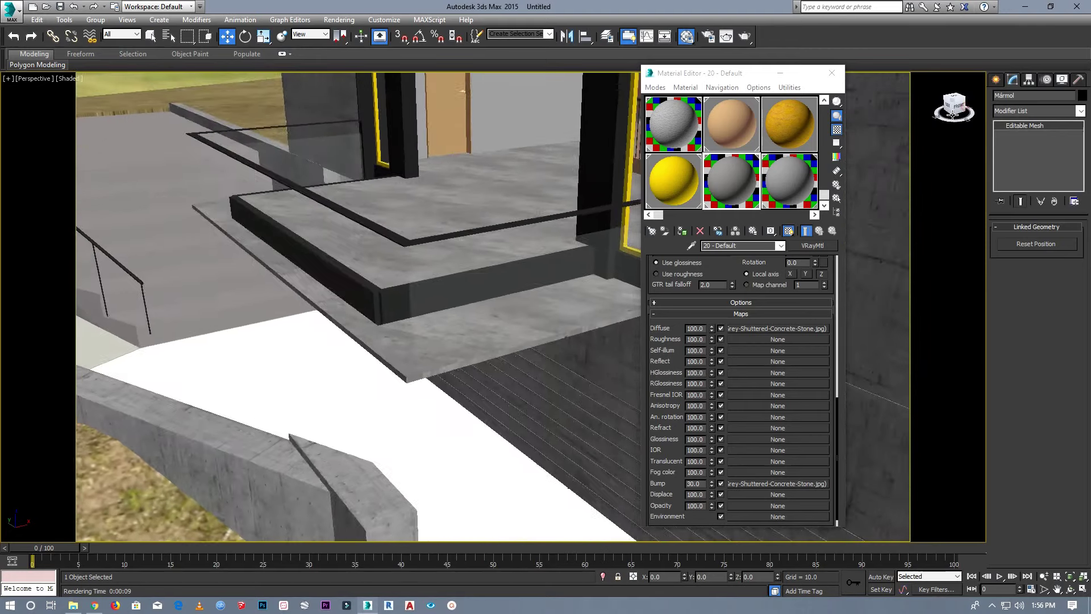
pyautogui.scroll(-2, 180, 373)
pyautogui.scroll(-3, 214, 351)
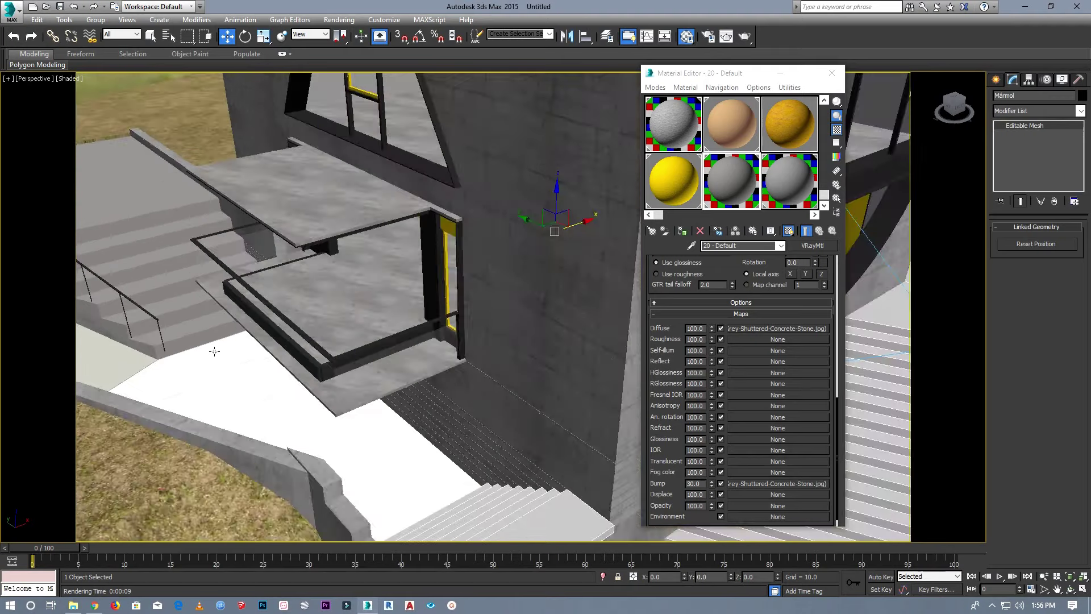
pyautogui.scroll(-5, 214, 351)
pyautogui.scroll(3, 206, 358)
pyautogui.click(206, 358)
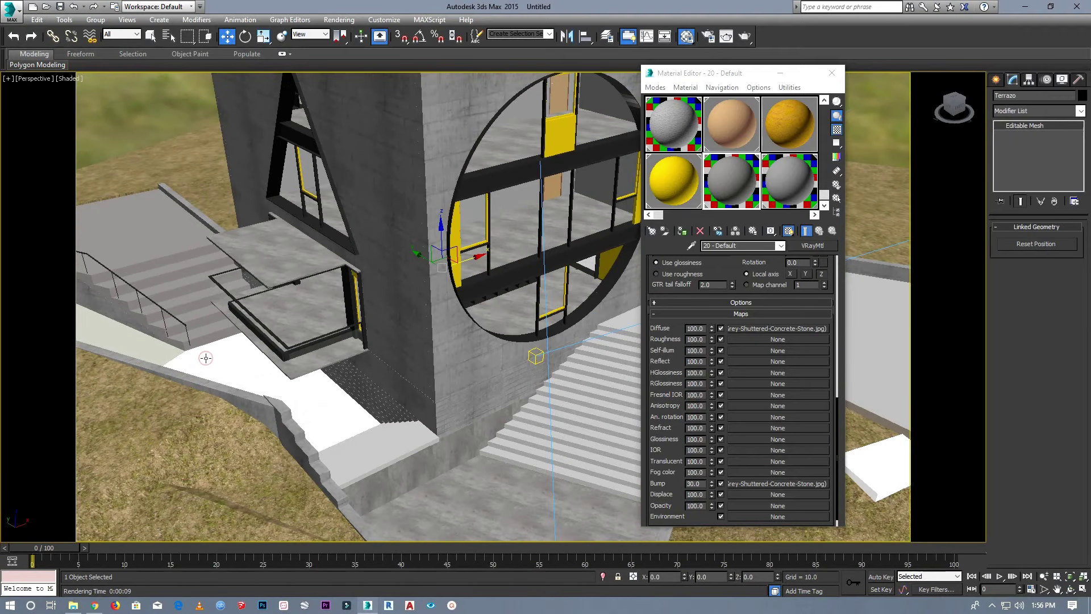
pyautogui.moveTo(731, 181); pyautogui.dragTo(218, 368)
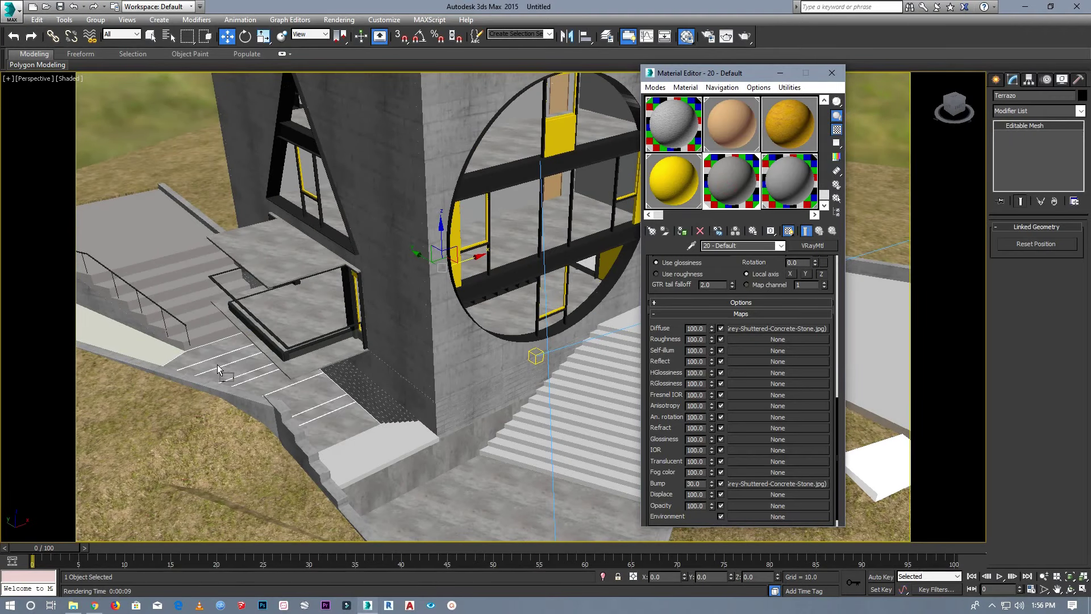
# Select the Mármol lower stair slab, the Hormigón object and the Ladrillo, pavimento paving slab.
pyautogui.click(389, 447)
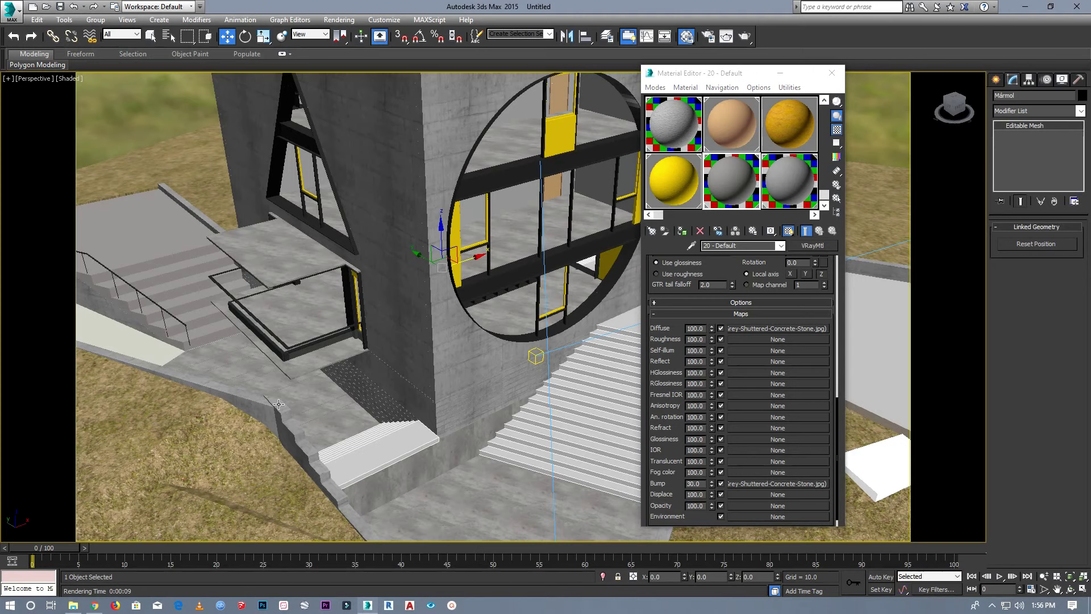
pyautogui.scroll(-3, 279, 404)
pyautogui.scroll(-2, 341, 370)
pyautogui.scroll(2, 412, 355)
pyautogui.click(412, 355)
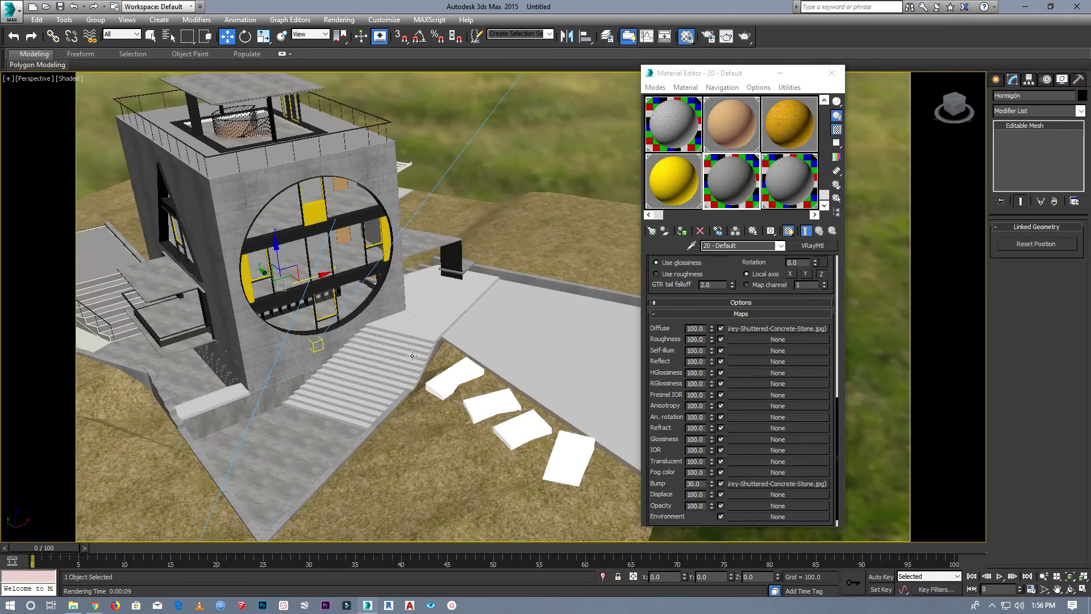
pyautogui.click(542, 315)
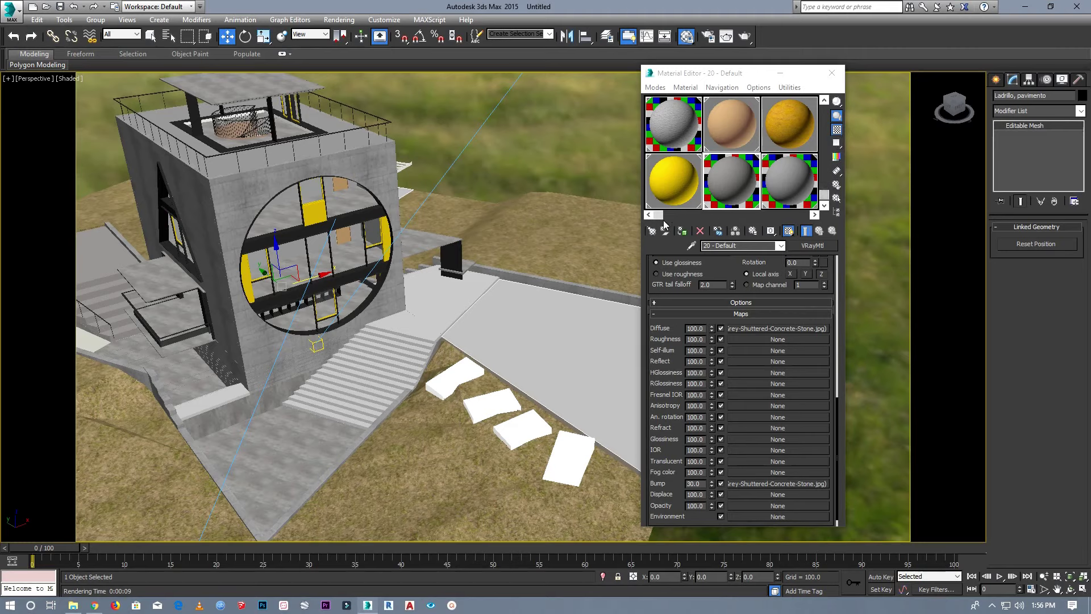
pyautogui.moveTo(657, 215); pyautogui.dragTo(802, 215)
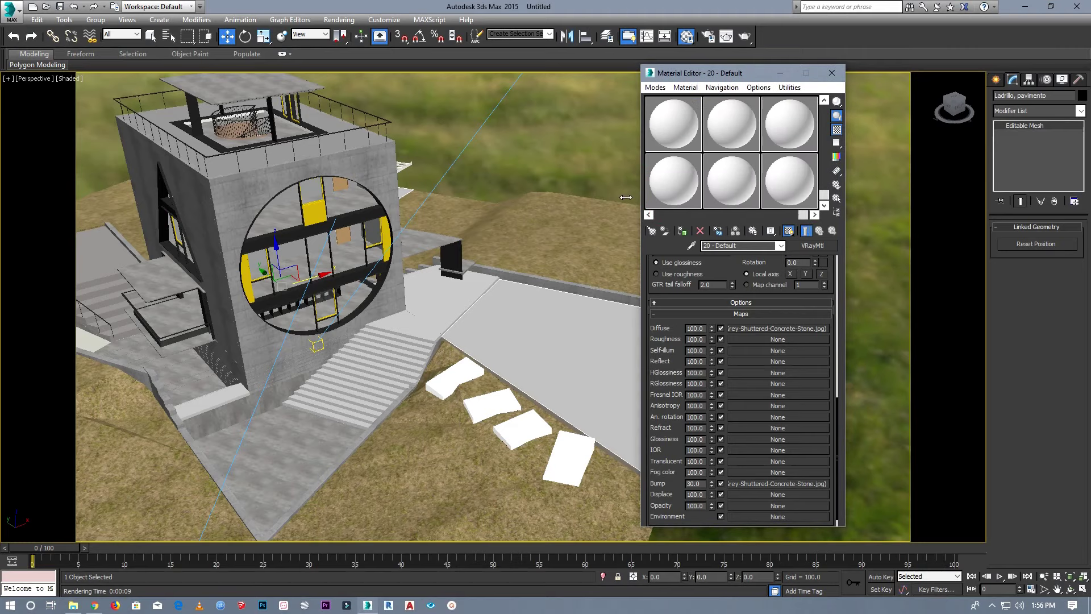
# Make sample slot 22 a VRayMtl with its Maps rollout expanded.
pyautogui.click(667, 184)
pyautogui.click(812, 245)
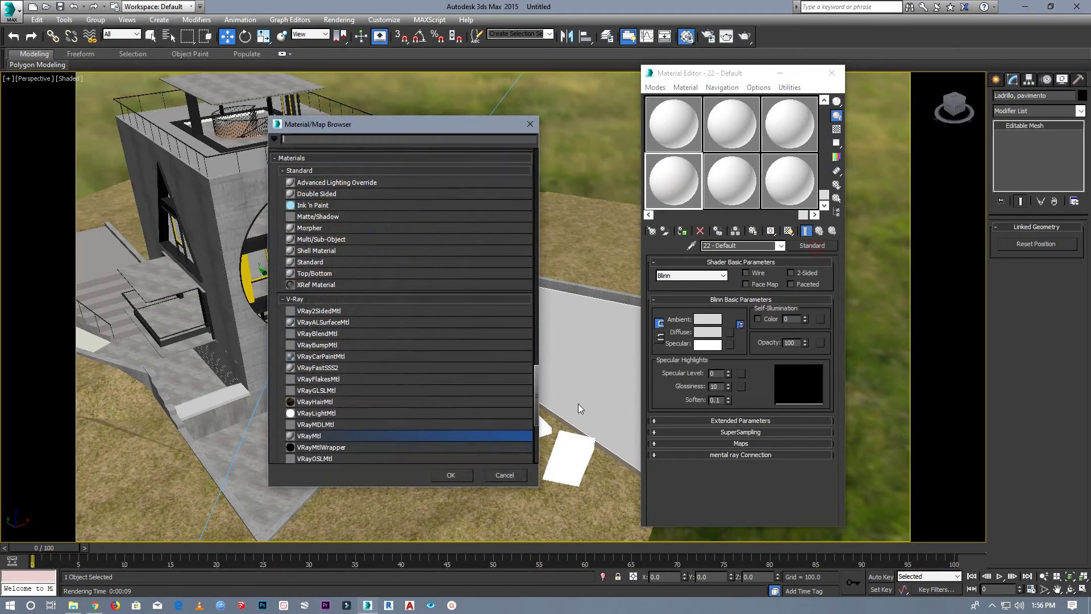
pyautogui.doubleClick(370, 435)
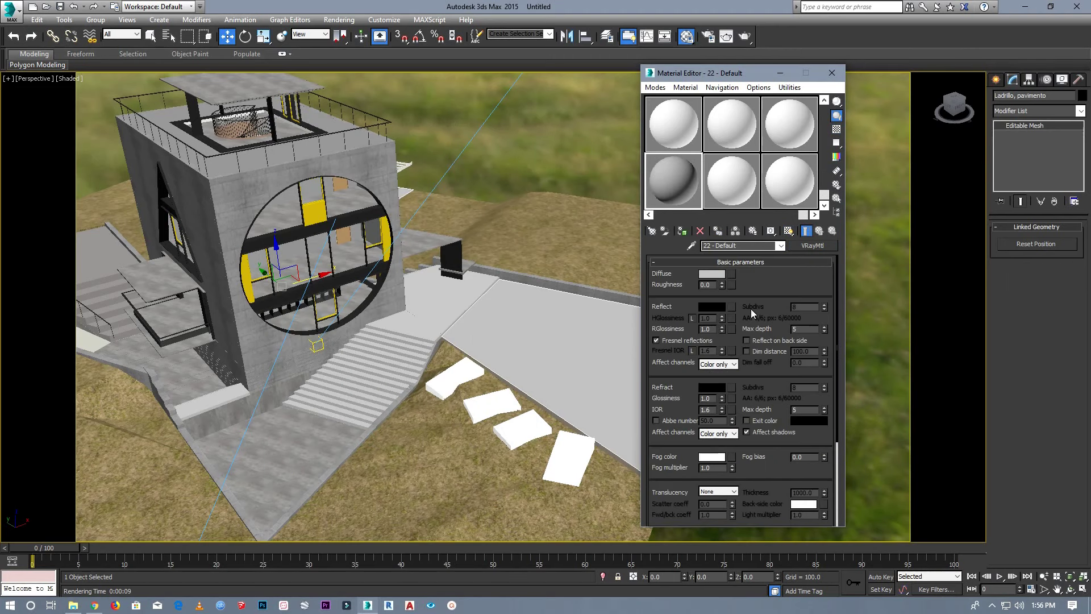
pyautogui.moveTo(835, 326); pyautogui.dragTo(842, 451)
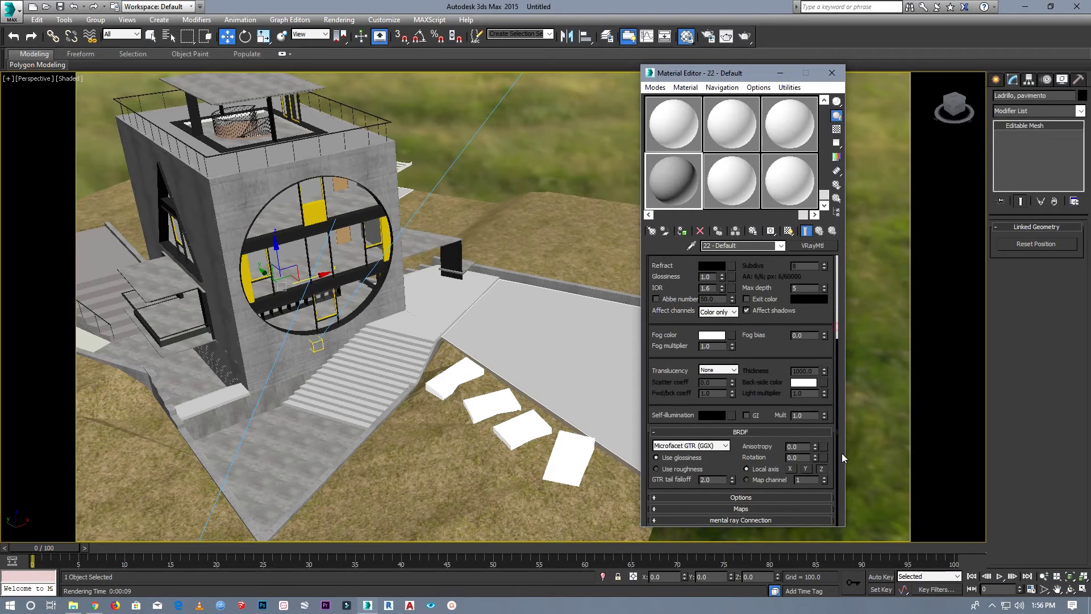
pyautogui.click(711, 507)
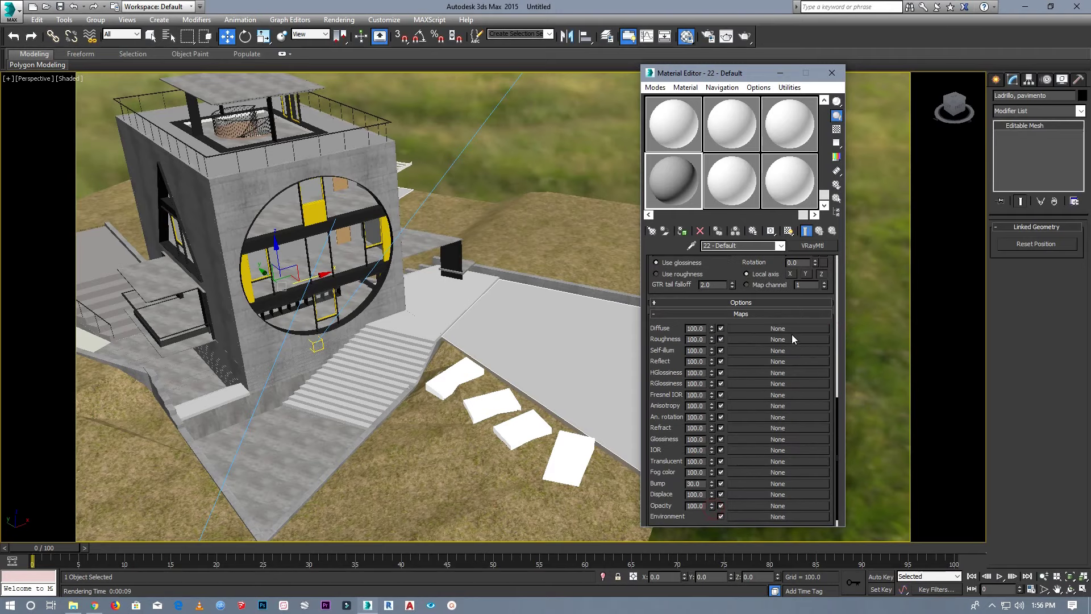
# Set FloorsRegular0204_2_M.jpg from the textures folder as material 22's Diffuse map.
pyautogui.click(73, 606)
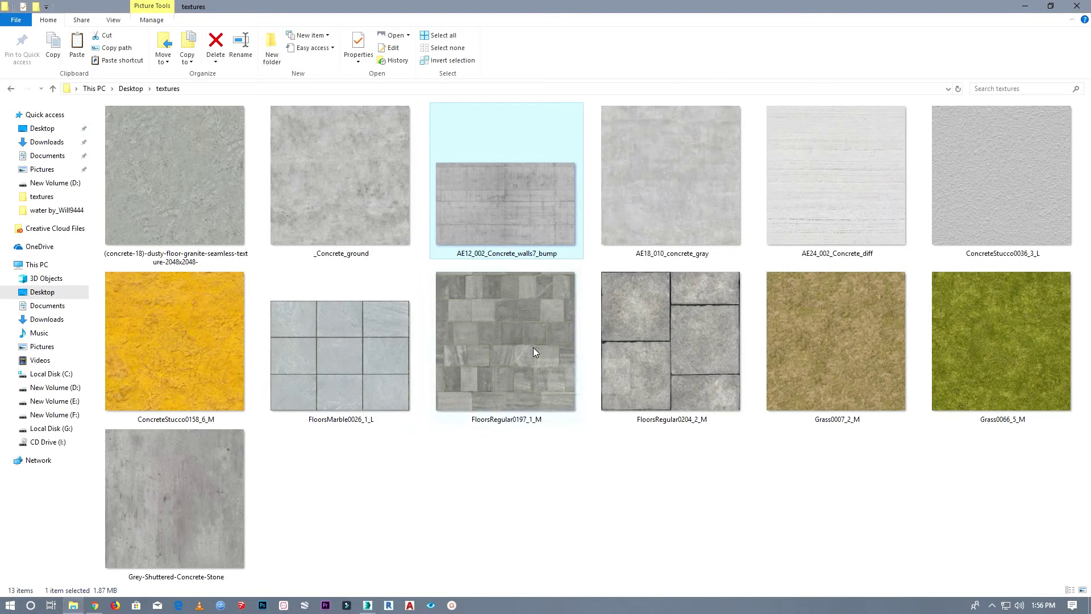
pyautogui.moveTo(657, 339)
pyautogui.mouseDown()
pyautogui.moveTo(666, 400)
pyautogui.moveTo(374, 605)
pyautogui.moveTo(747, 414)
pyautogui.mouseUp()
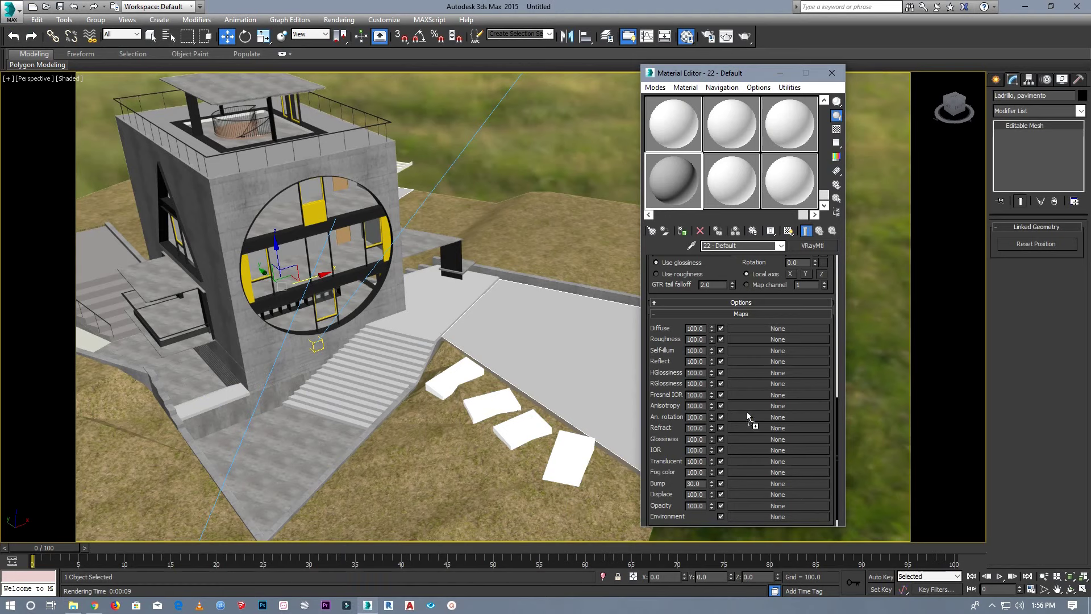
pyautogui.moveTo(771, 335); pyautogui.dragTo(771, 335)
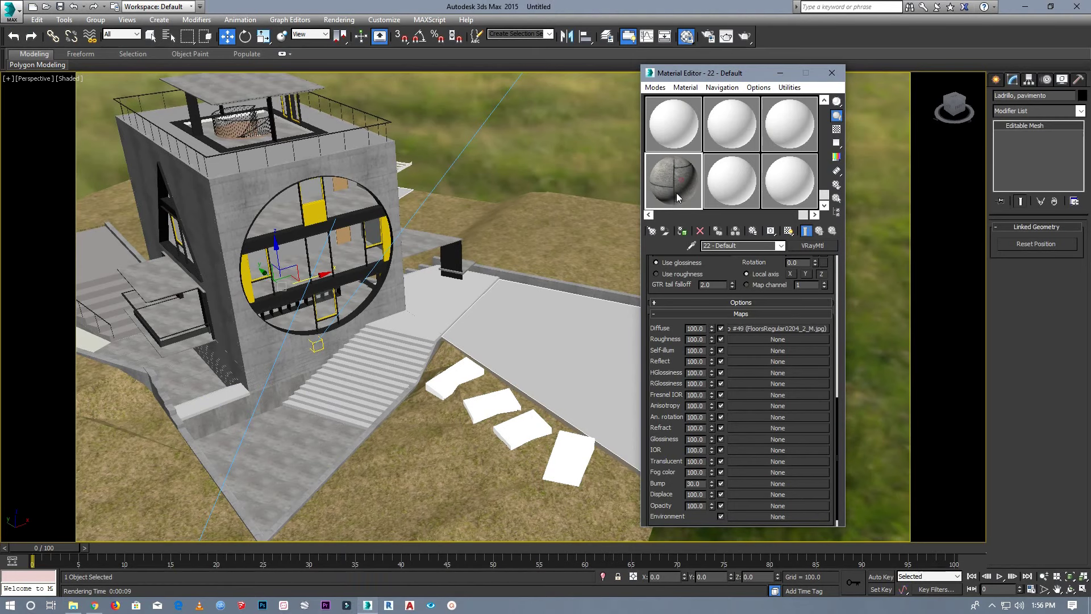
# Apply the FloorsRegular0204_2_M tile material to the walkway, landing and stairs, shown shaded in the viewport.
pyautogui.moveTo(676, 192); pyautogui.dragTo(550, 335)
pyautogui.scroll(5, 500, 329)
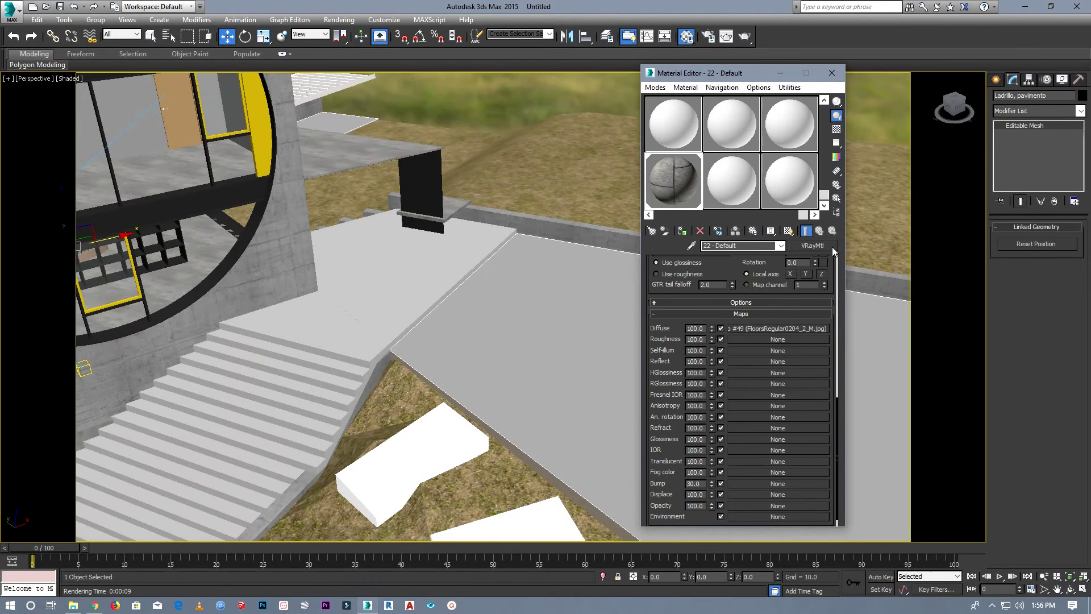
pyautogui.click(789, 231)
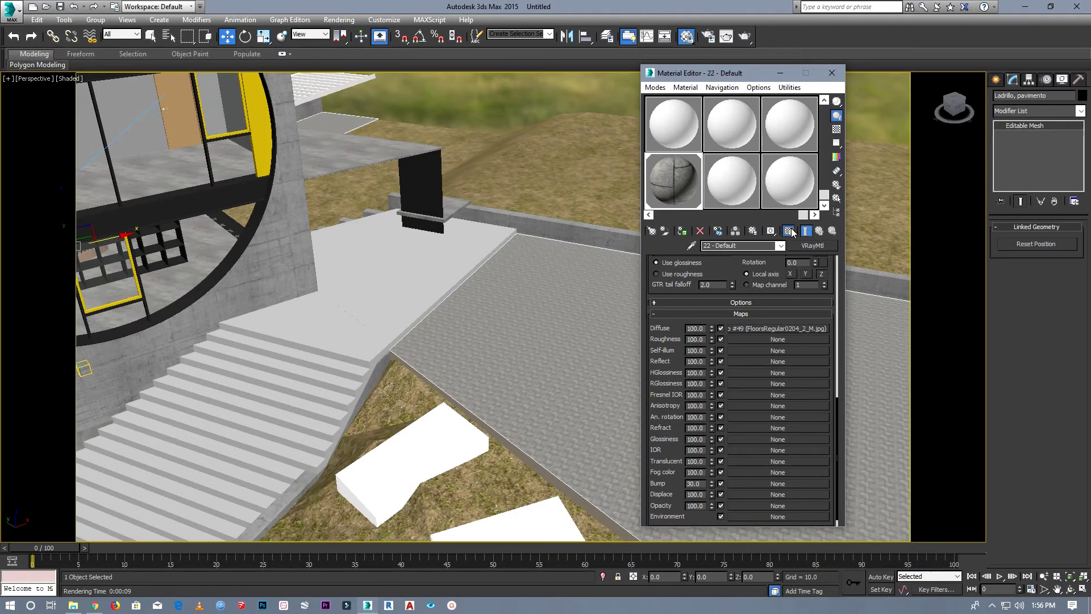
pyautogui.moveTo(674, 181); pyautogui.dragTo(414, 283)
pyautogui.scroll(-3, 397, 272)
pyautogui.scroll(3, 392, 269)
pyautogui.scroll(-3, 386, 267)
pyautogui.keyDown('alt'); pyautogui.moveTo(387, 267); pyautogui.dragTo(370, 263, button='middle'); pyautogui.keyUp('alt')
# Switch the diffuse tile texture to Use Real-World Scale with a 10 by 10 size.
pyautogui.scroll(3, 369, 263)
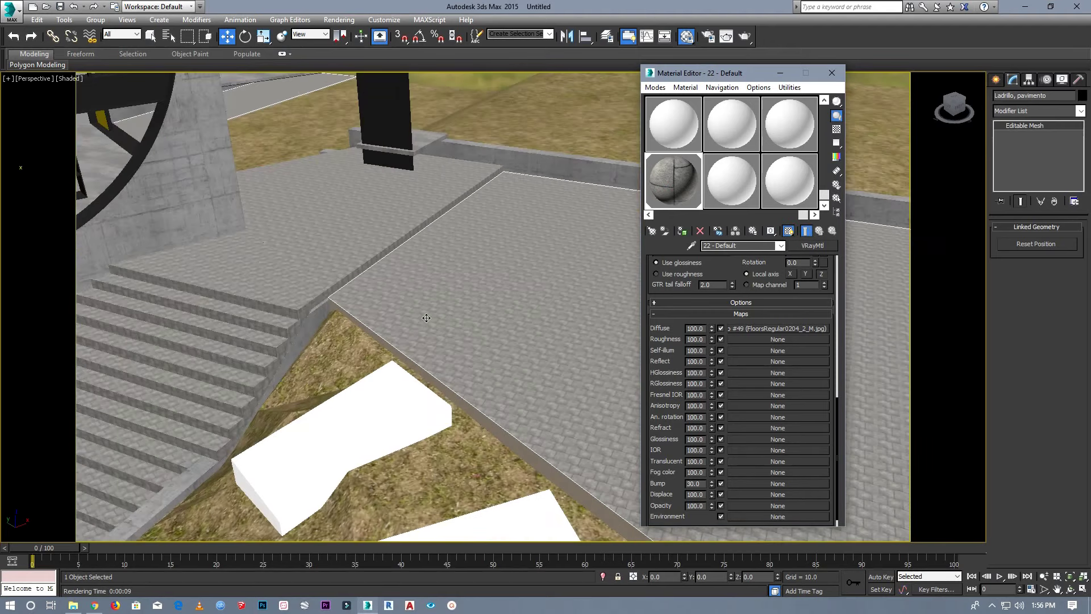
pyautogui.scroll(3, 369, 263)
pyautogui.click(792, 328)
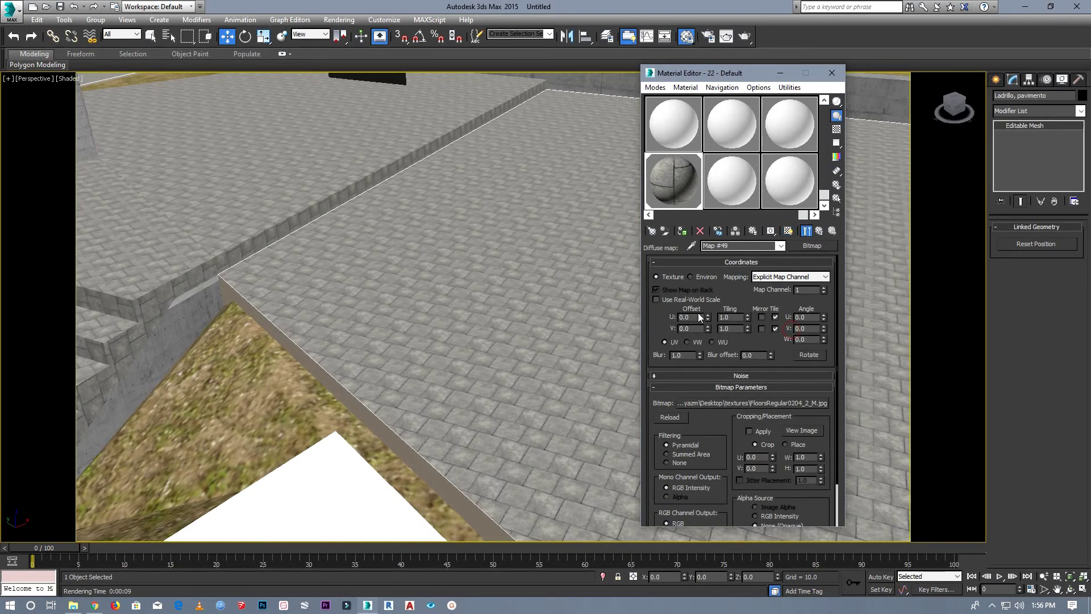
pyautogui.click(657, 299)
pyautogui.write('10')
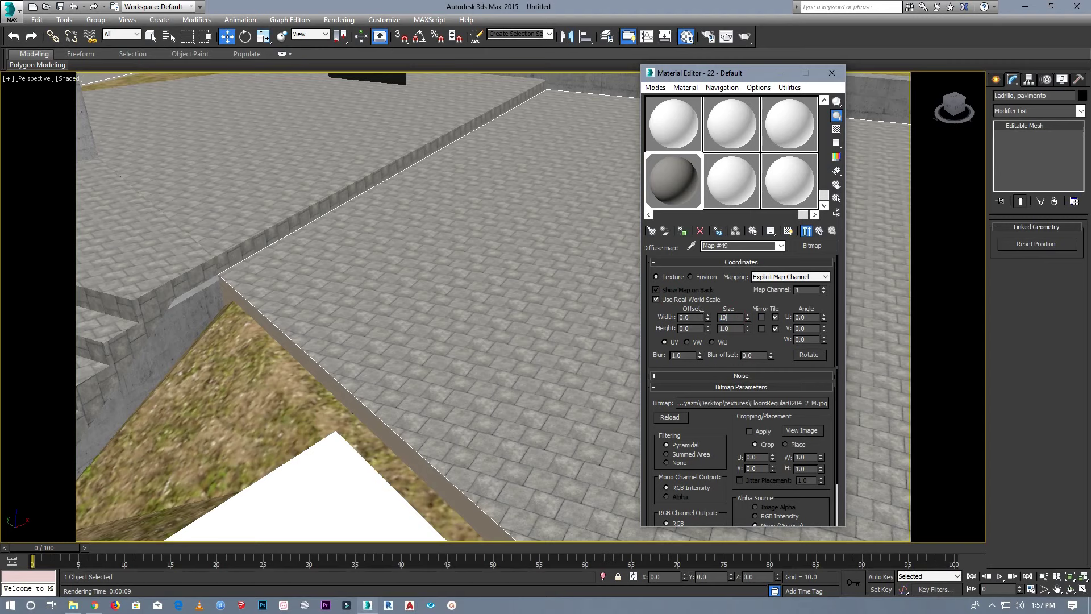
pyautogui.press('Tab')
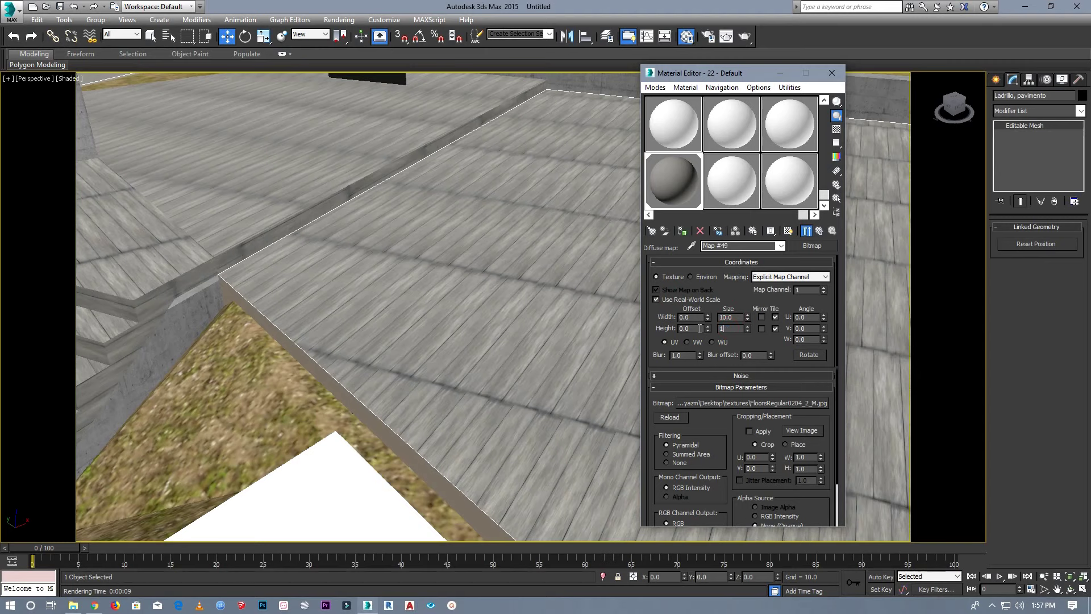
pyautogui.write('0.0')
pyautogui.press('Return')
# Try a 90° rotation on the floor texture, then reset the angle to 0.
pyautogui.scroll(-3, 479, 275)
pyautogui.scroll(-3, 480, 275)
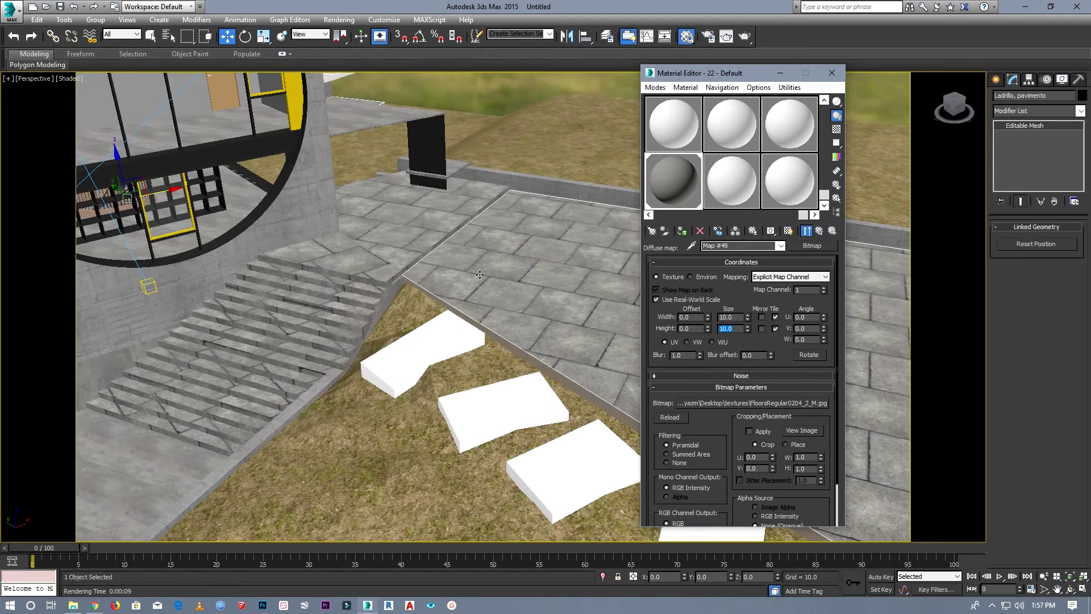
pyautogui.press('Tab')
pyautogui.press('Return')
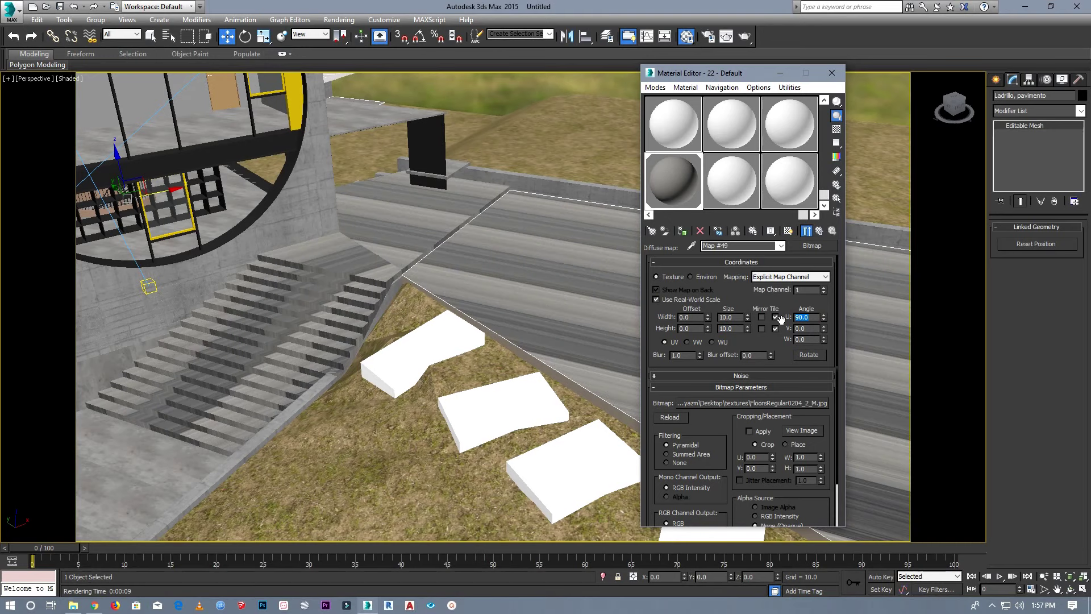
pyautogui.click(812, 329)
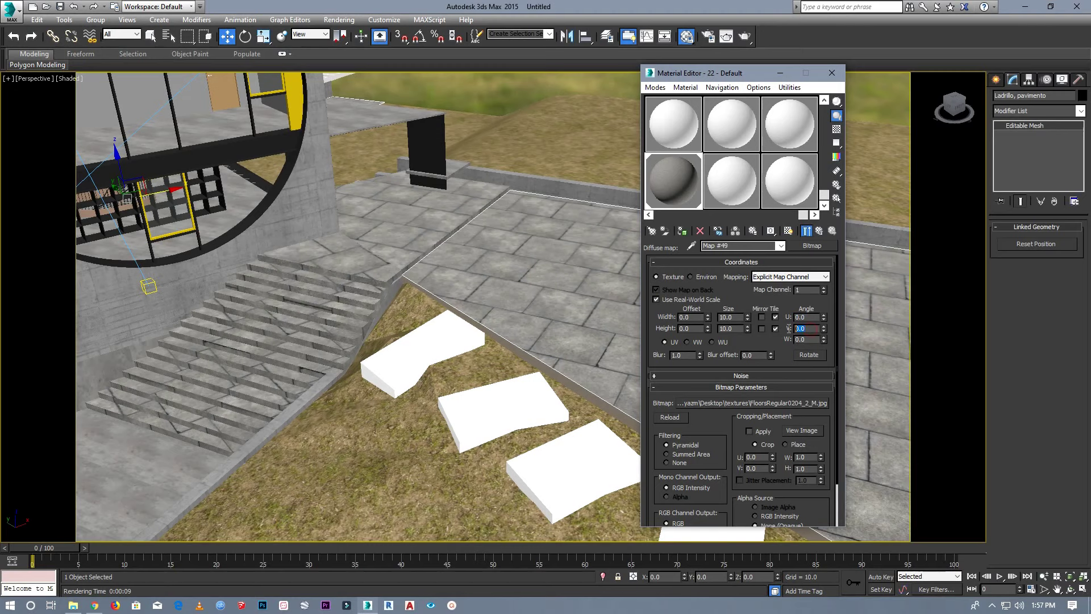
# Rotate the tile texture to a 54° U angle on the stairs and paving.
pyautogui.scroll(-1, 787, 328)
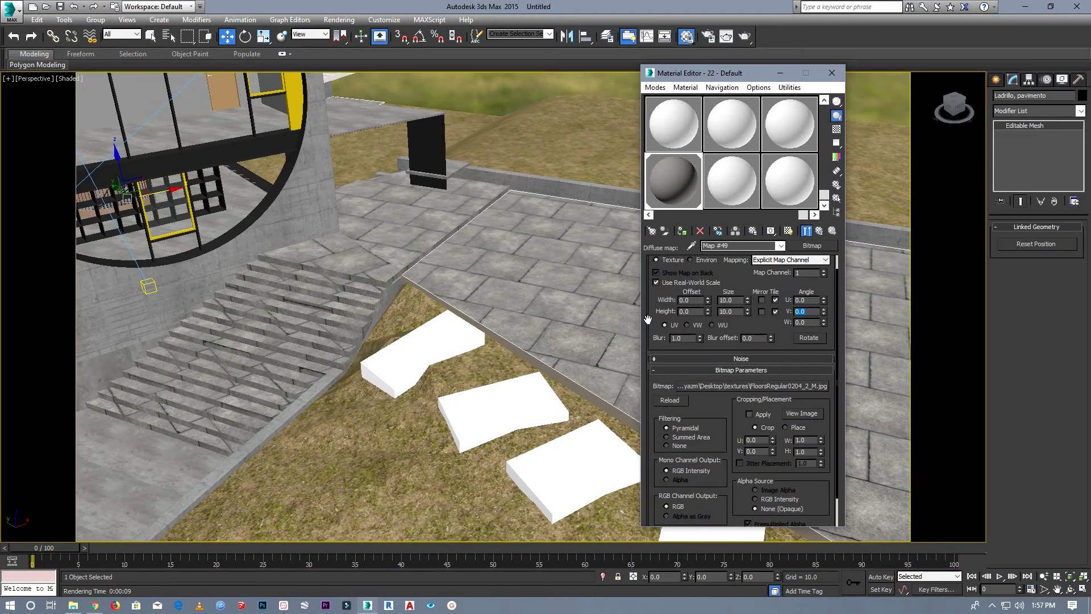
pyautogui.scroll(-3, 592, 309)
pyautogui.scroll(-3, 592, 309)
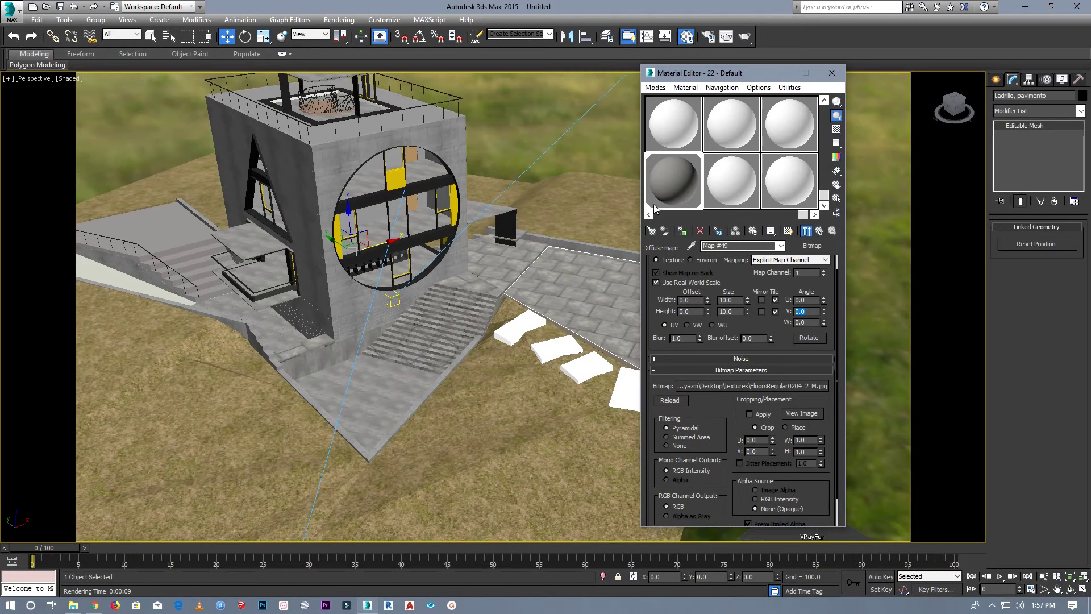
pyautogui.scroll(-3, 181, 264)
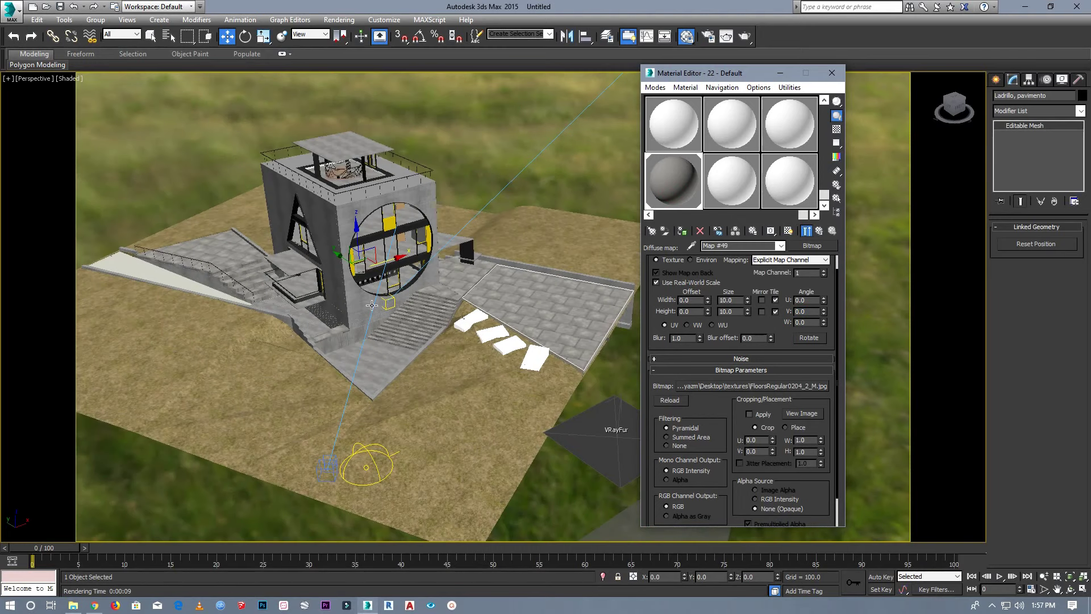
pyautogui.scroll(8, 181, 264)
pyautogui.scroll(2, 243, 257)
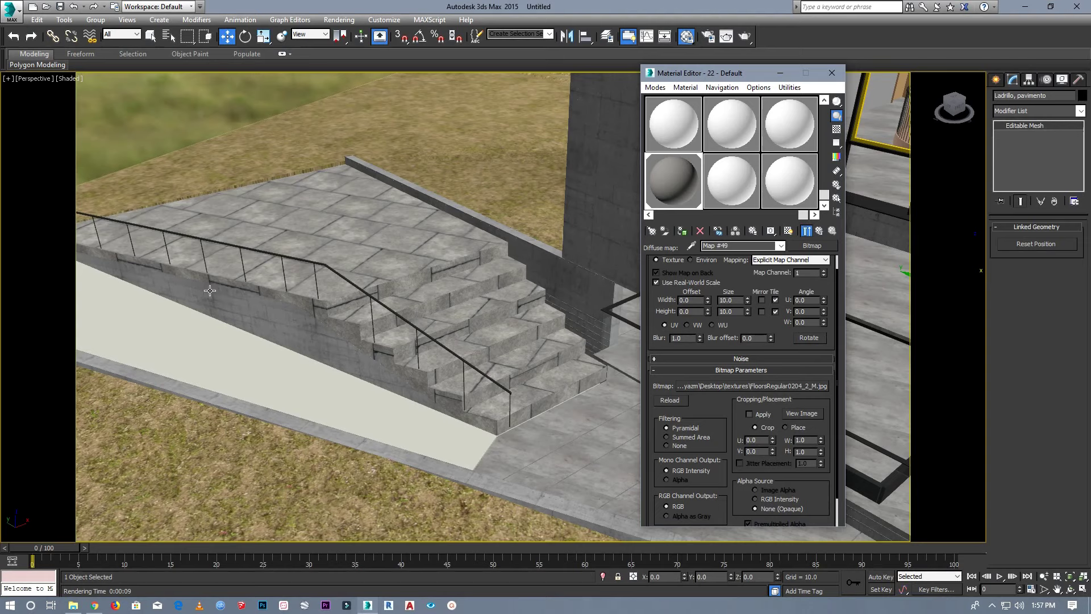
pyautogui.scroll(-2, 175, 324)
pyautogui.scroll(1, 386, 308)
pyautogui.scroll(-2, 363, 307)
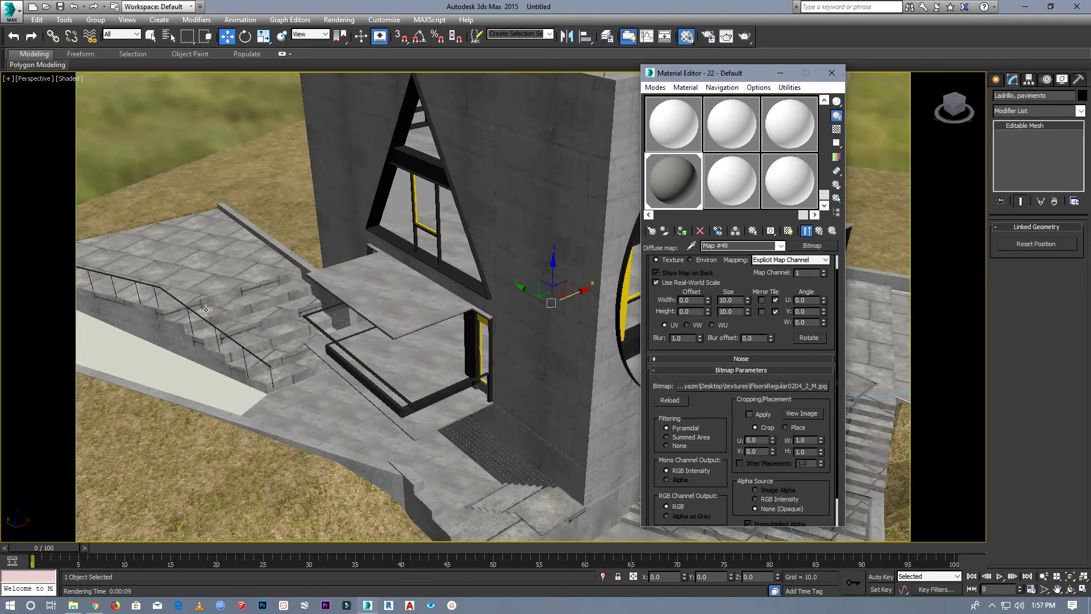
pyautogui.scroll(-2, 206, 310)
pyautogui.scroll(-2, 386, 314)
pyautogui.scroll(3, 441, 346)
pyautogui.scroll(2, 439, 346)
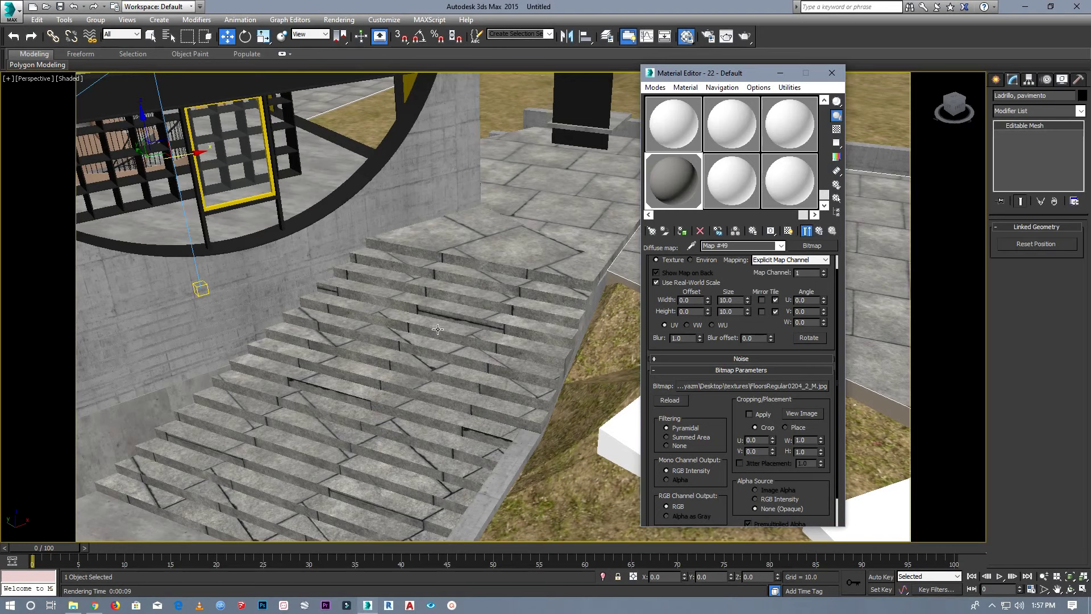
pyautogui.moveTo(823, 298); pyautogui.dragTo(821, 275)
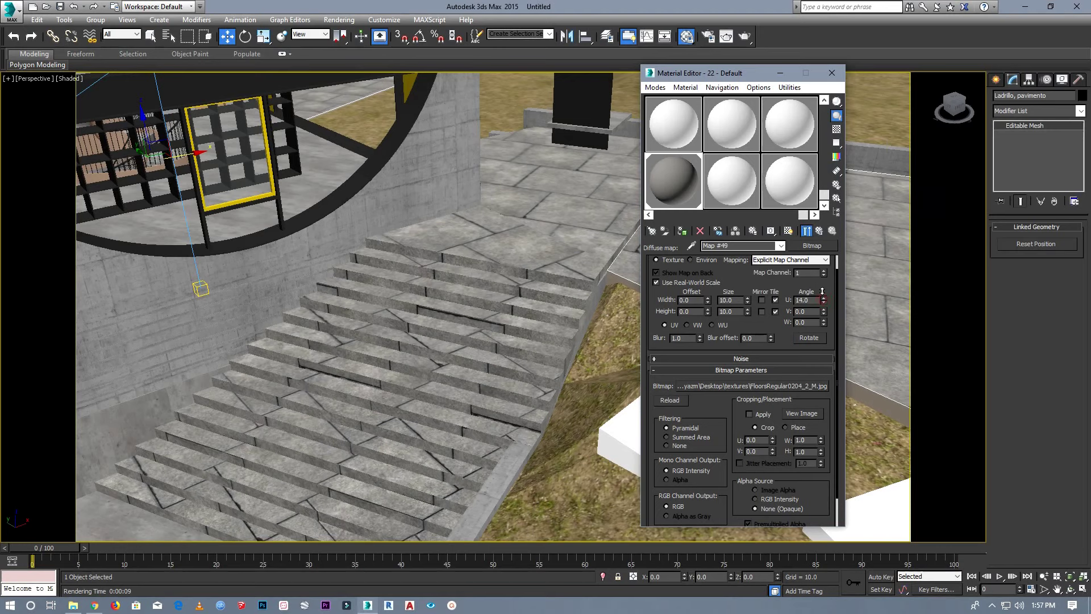
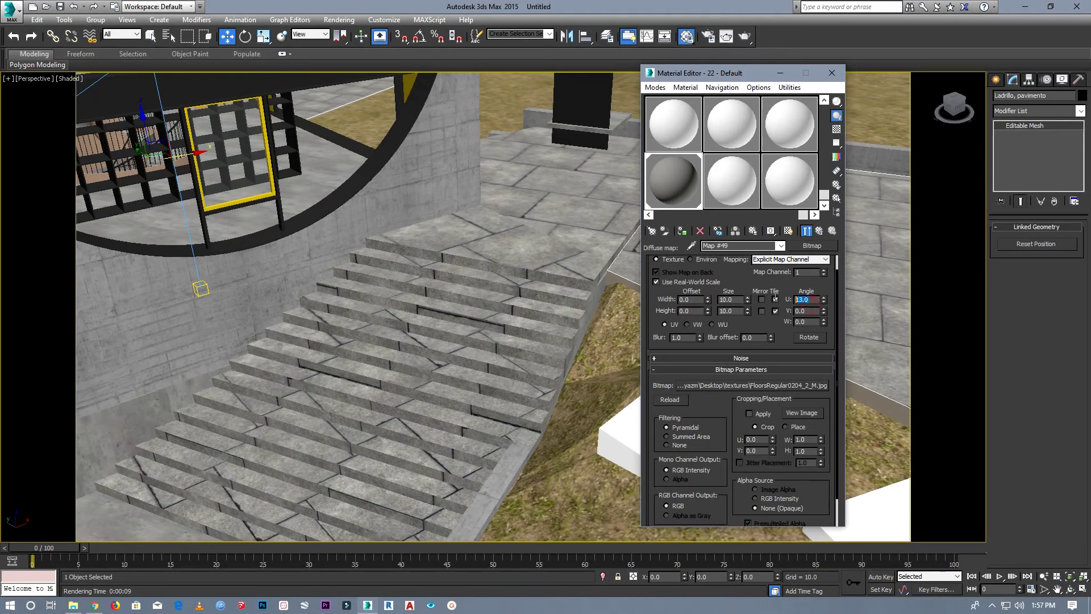
# Rotate the stair floor-tile bitmap's W angle to exactly 63.0 degrees.
pyautogui.moveTo(821, 323); pyautogui.dragTo(815, 284)
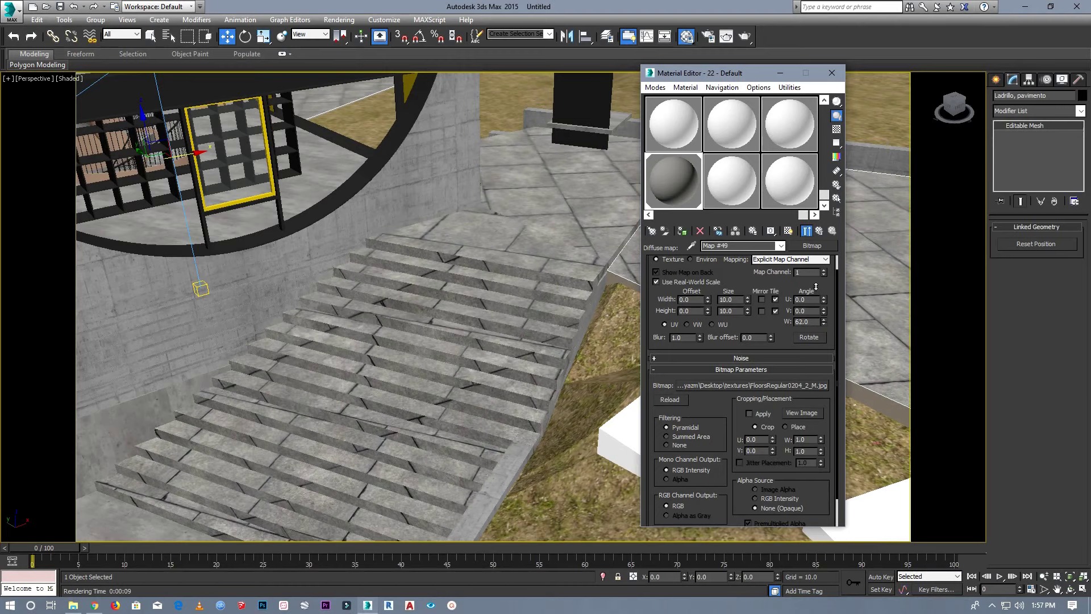
pyautogui.moveTo(815, 283); pyautogui.dragTo(818, 287)
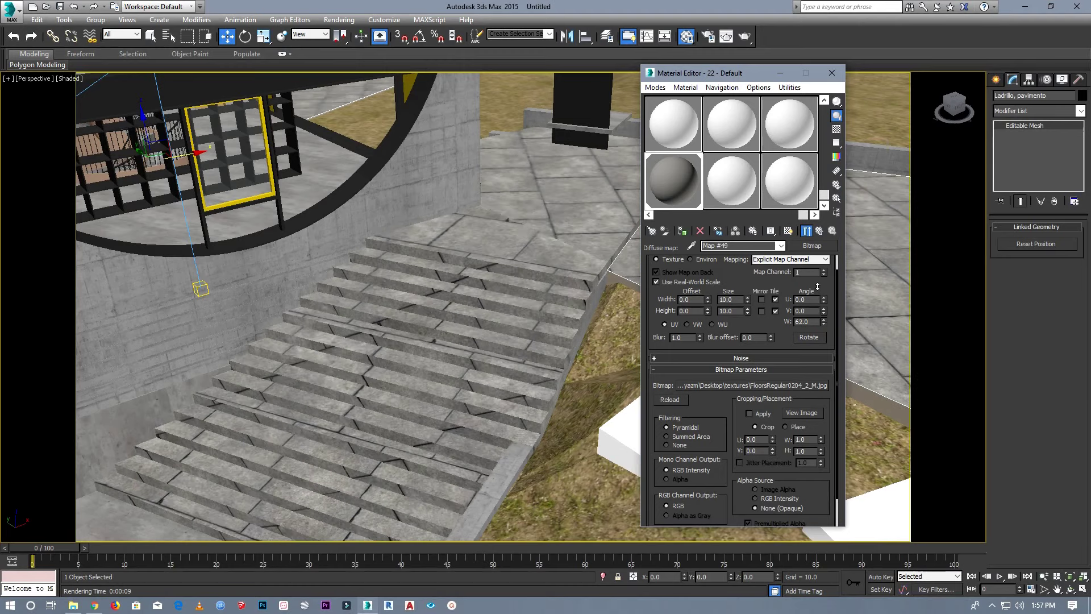
pyautogui.click(822, 320)
pyautogui.click(823, 320)
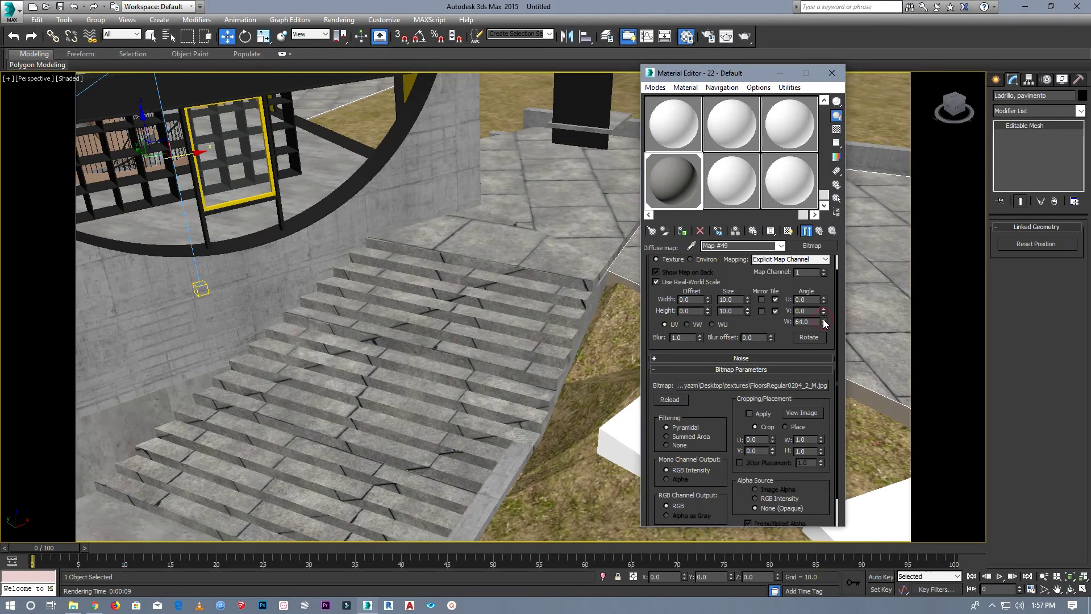
pyautogui.click(822, 319)
pyautogui.click(824, 323)
pyautogui.click(823, 323)
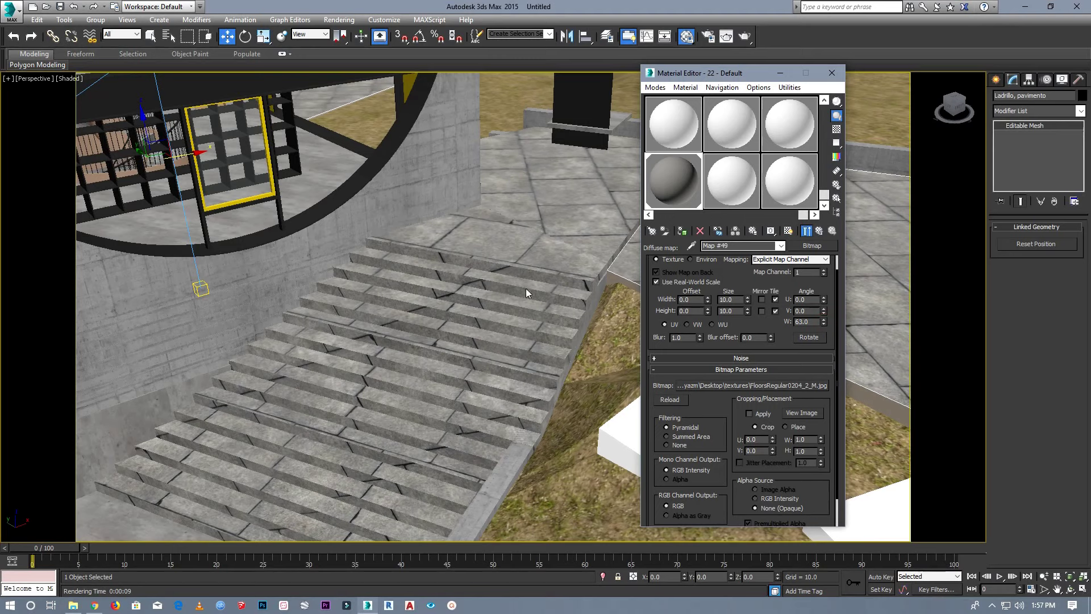
# Browse the sample slots and load the Wood_Ash material with its Tutash.jpg diffuse bitmap.
pyautogui.scroll(-5, 526, 288)
pyautogui.scroll(-2, 389, 258)
pyautogui.scroll(5, 389, 258)
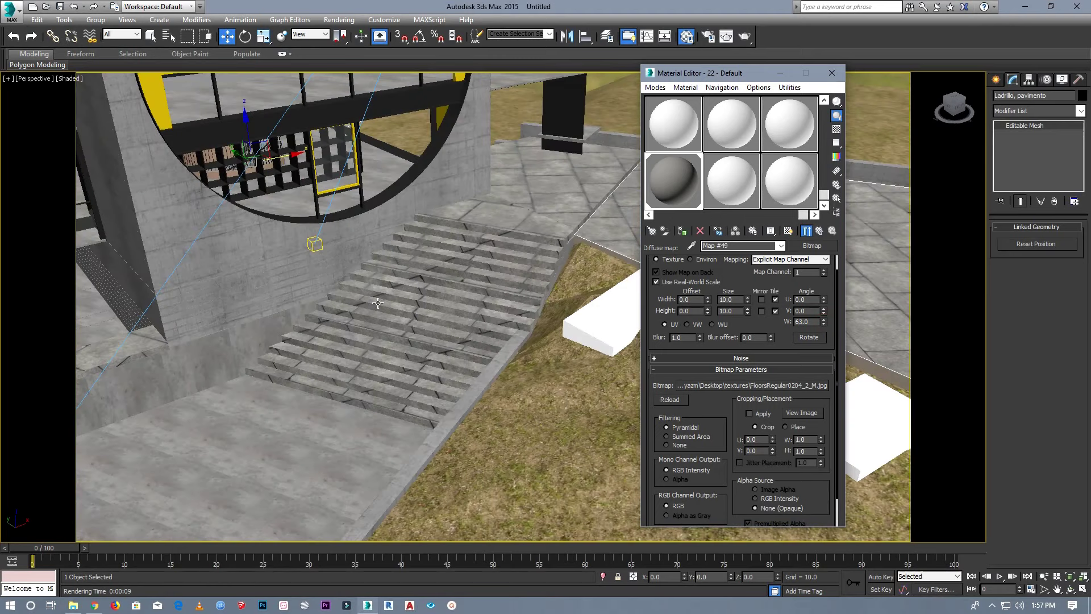
pyautogui.scroll(-5, 486, 343)
pyautogui.scroll(3, 213, 292)
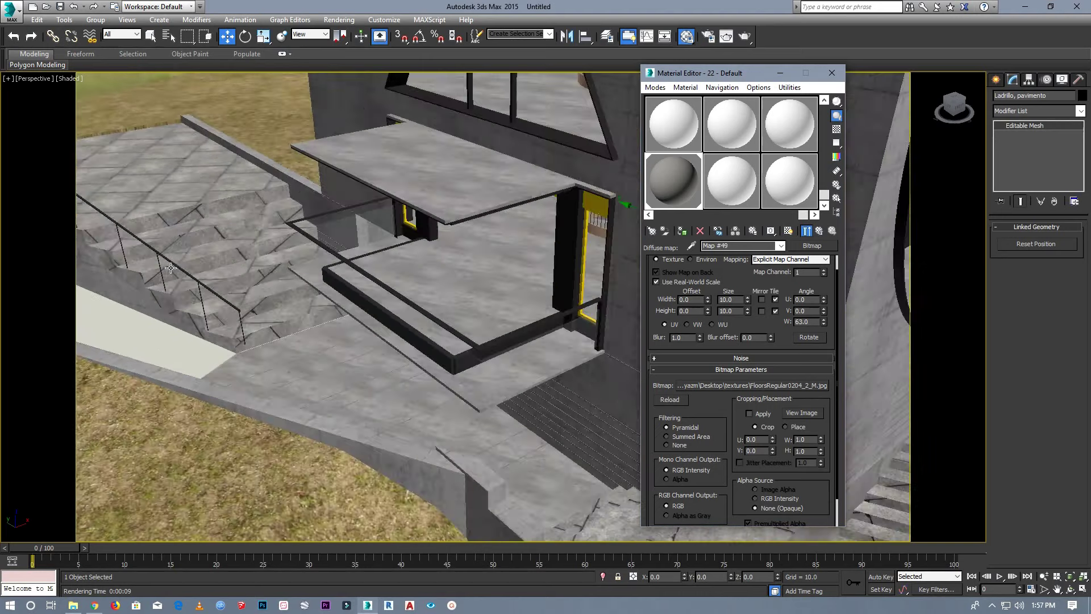
pyautogui.scroll(2, 171, 268)
pyautogui.scroll(-3, 559, 347)
pyautogui.scroll(3, 352, 364)
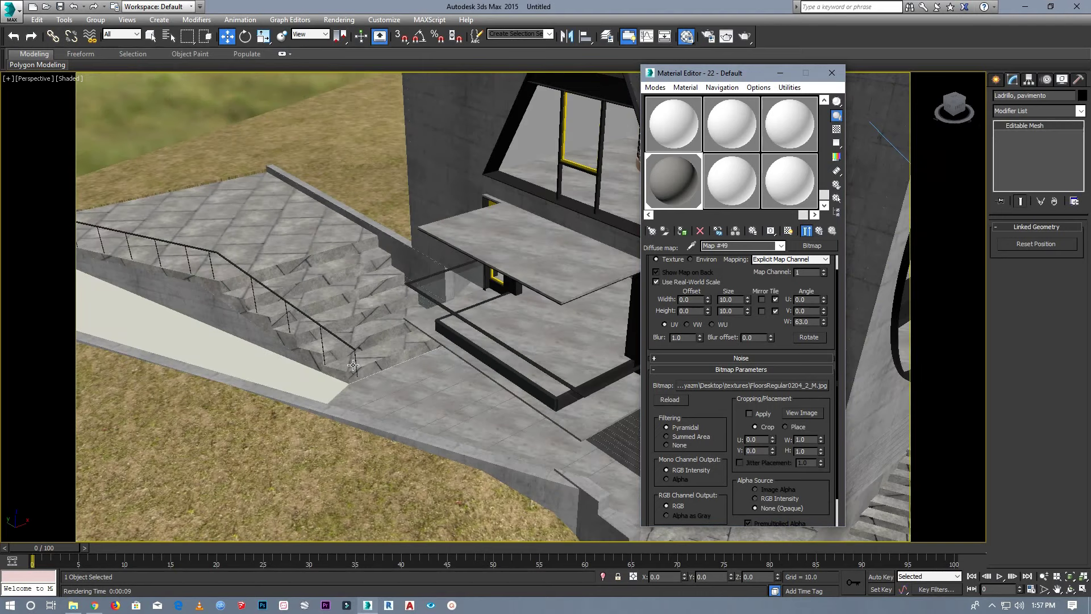
pyautogui.scroll(-2, 315, 355)
pyautogui.scroll(-2, 316, 355)
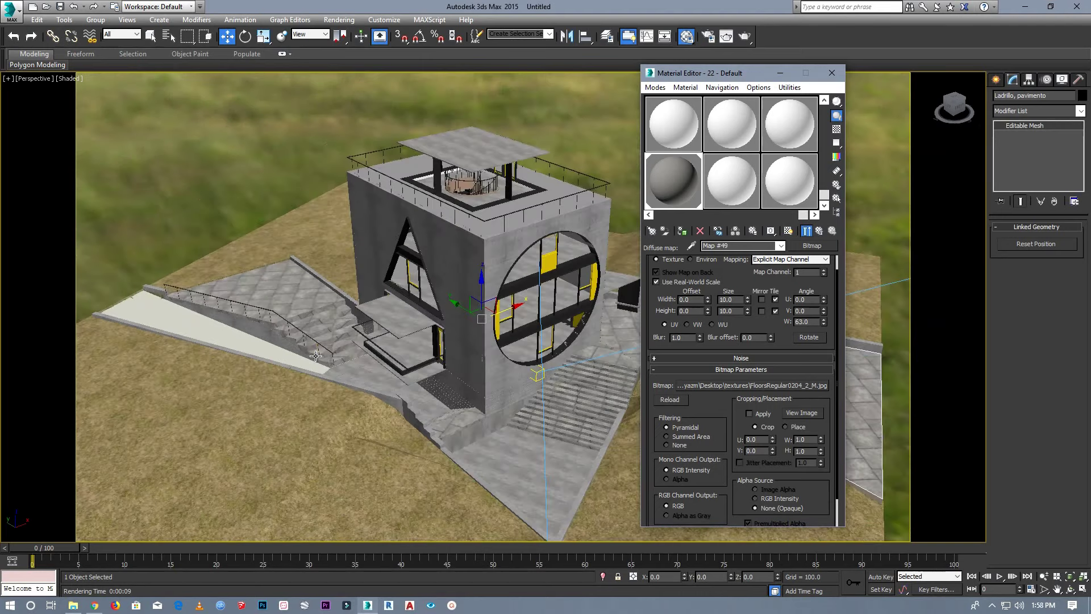
pyautogui.scroll(4, 459, 177)
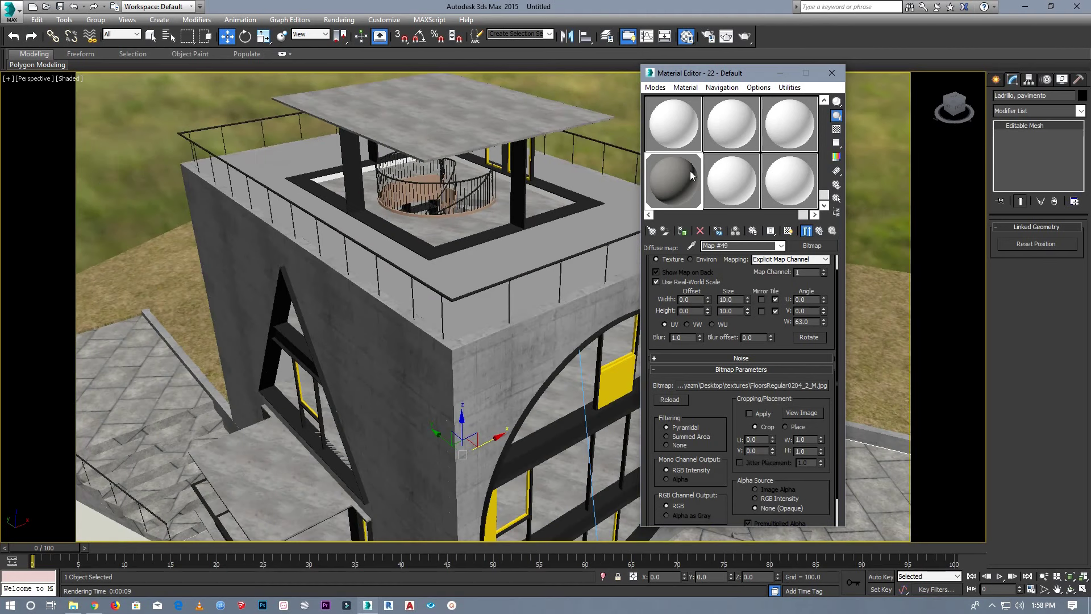
pyautogui.click(727, 180)
pyautogui.scroll(3, 393, 172)
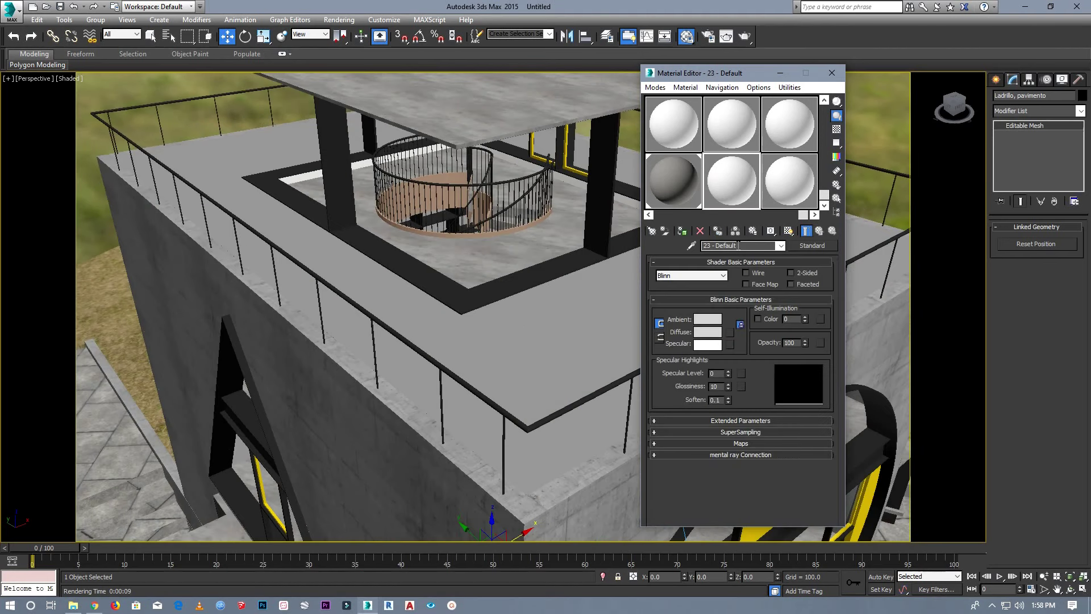
pyautogui.moveTo(802, 215); pyautogui.dragTo(679, 224)
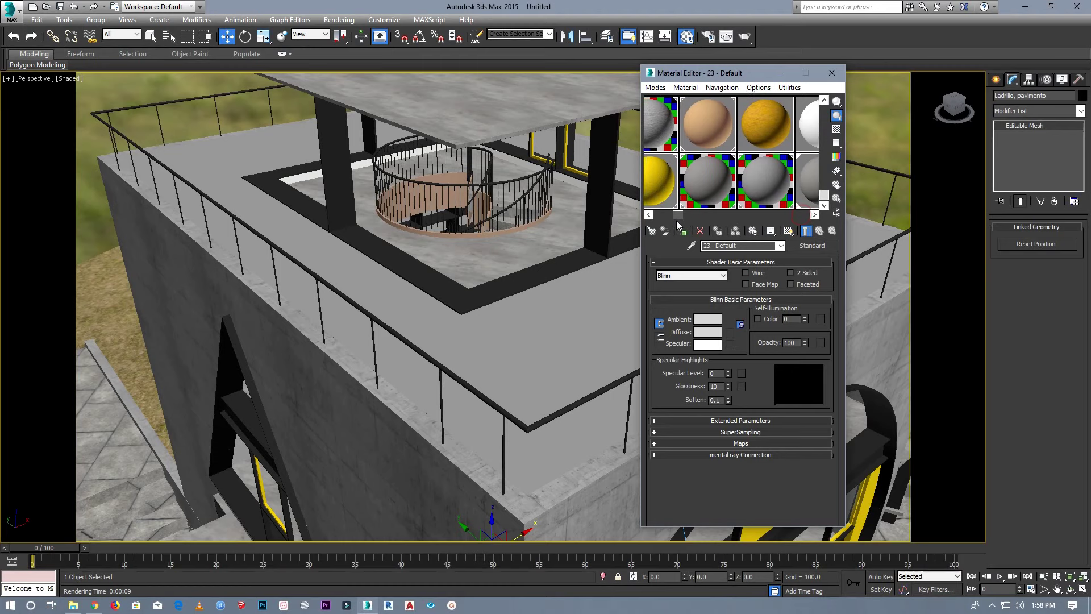
pyautogui.click(749, 127)
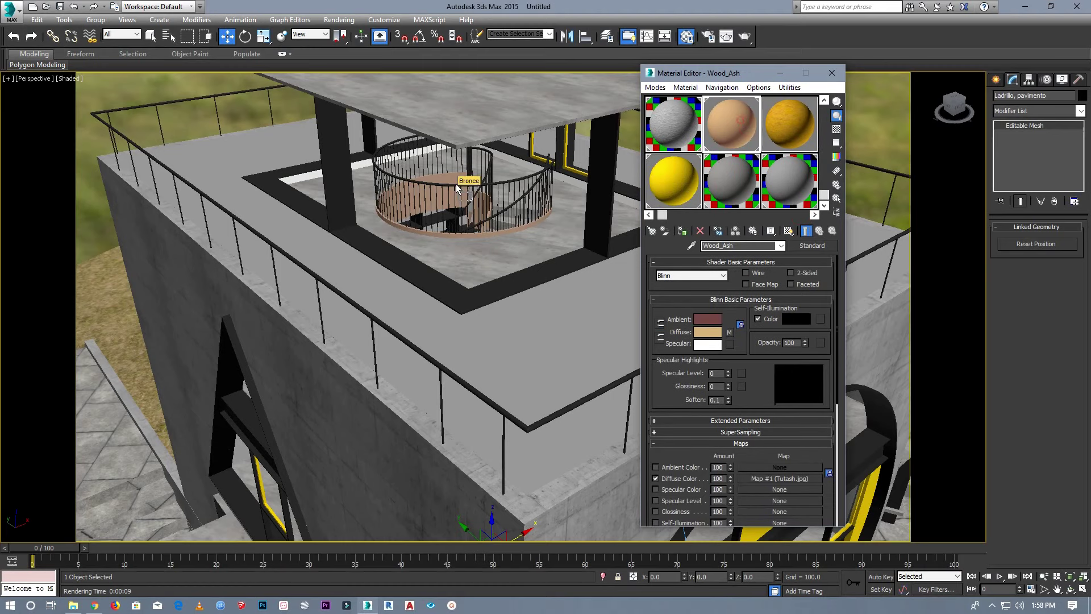
# Select the Plane001 object in the viewport.
pyautogui.scroll(-3, 403, 229)
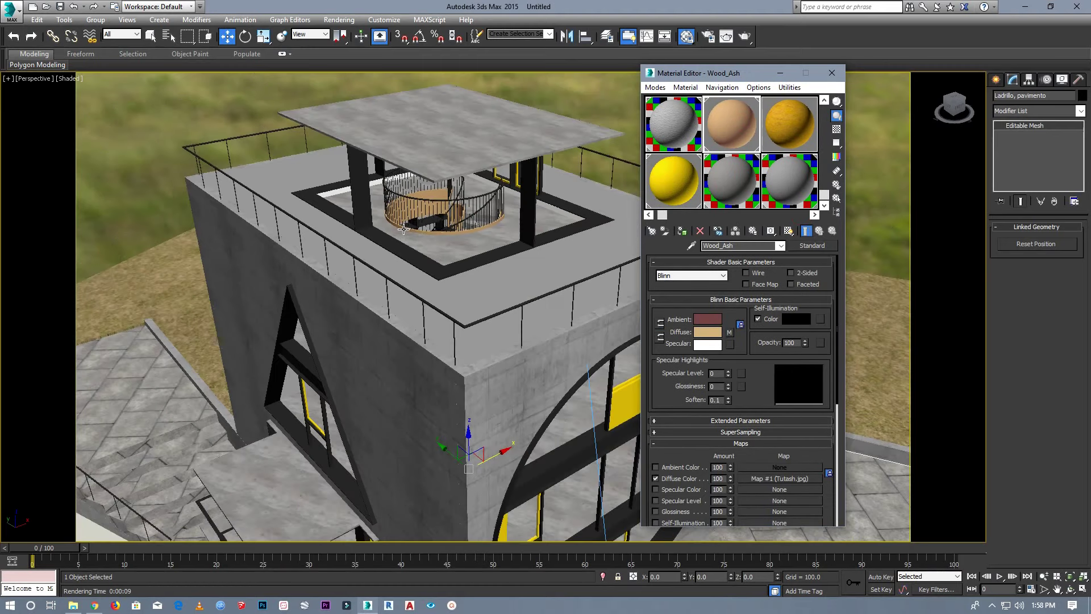
pyautogui.scroll(-2, 403, 229)
pyautogui.scroll(3, 372, 410)
pyautogui.scroll(-3, 338, 391)
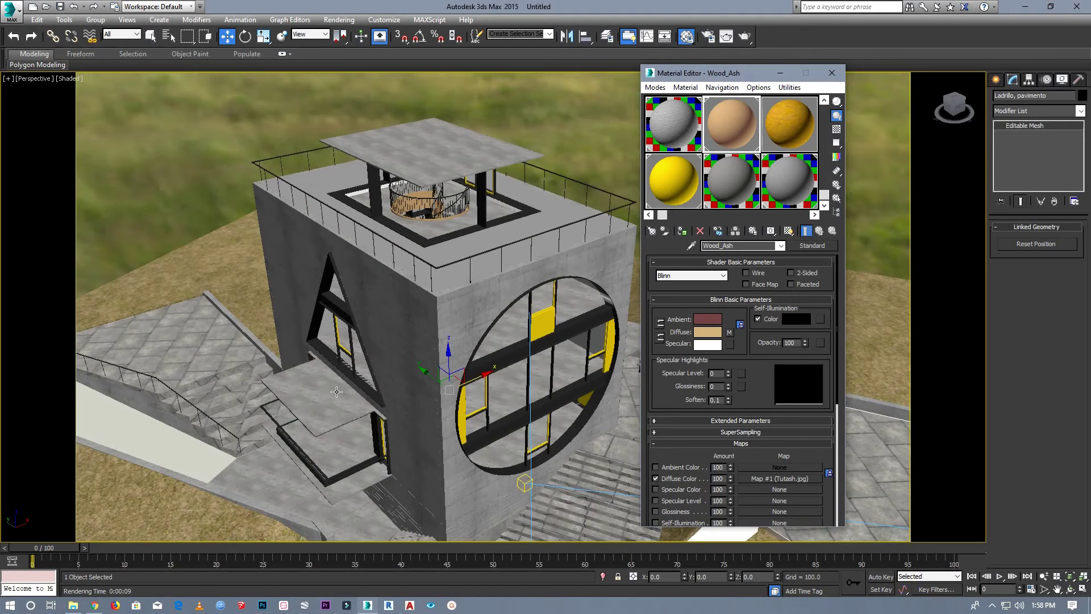
pyautogui.scroll(-3, 336, 366)
pyautogui.scroll(-2, 335, 365)
pyautogui.click(384, 468)
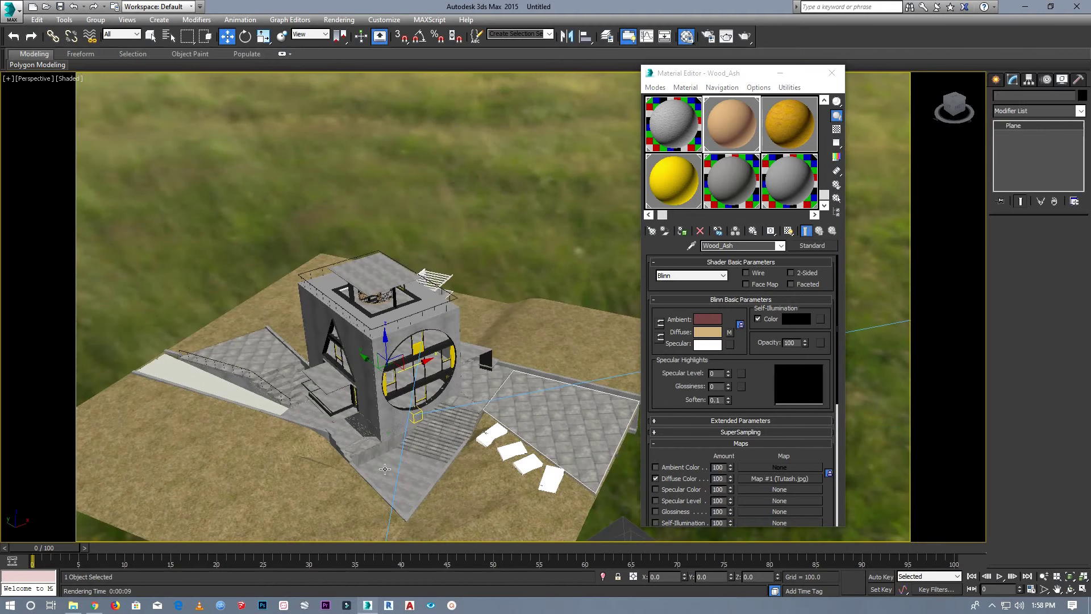
# Apply the grey textured material to the white slab beside the stairs and close the Material Editor.
pyautogui.scroll(4, 369, 475)
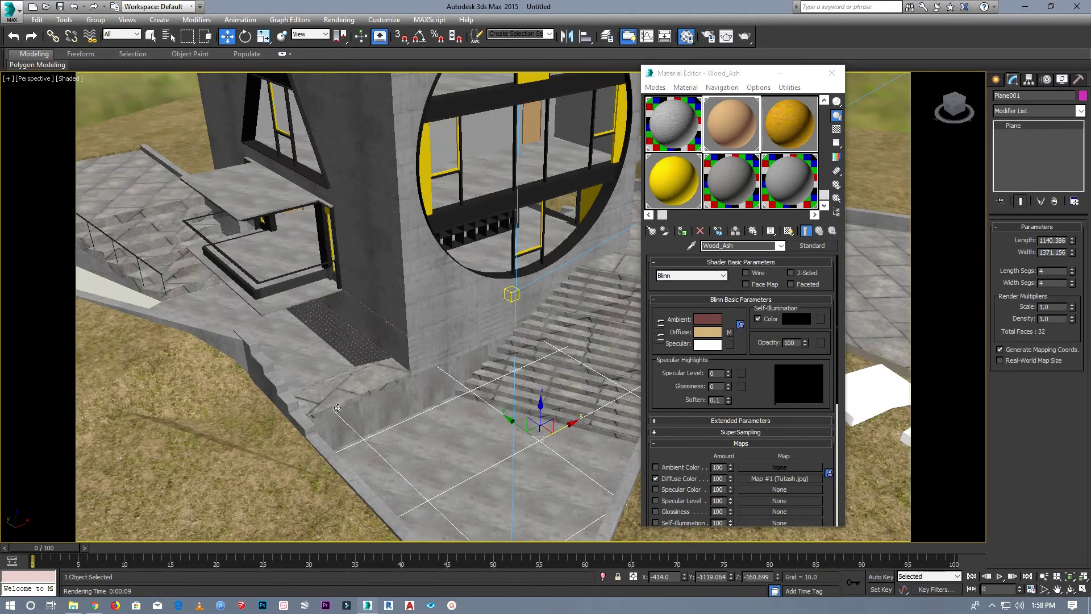
pyautogui.scroll(2, 290, 336)
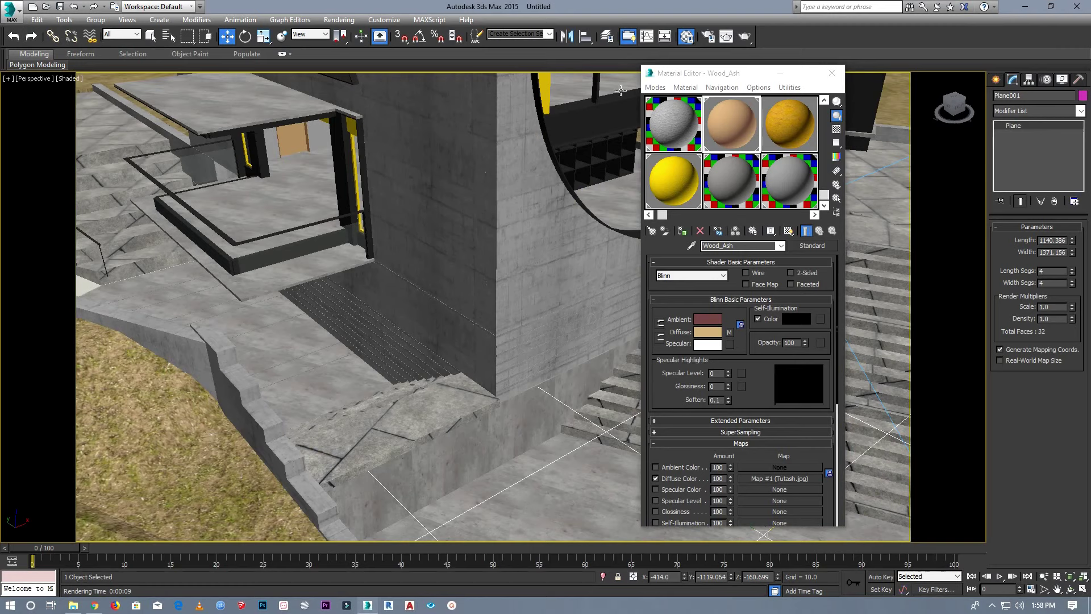
pyautogui.click(831, 73)
pyautogui.scroll(-3, 473, 252)
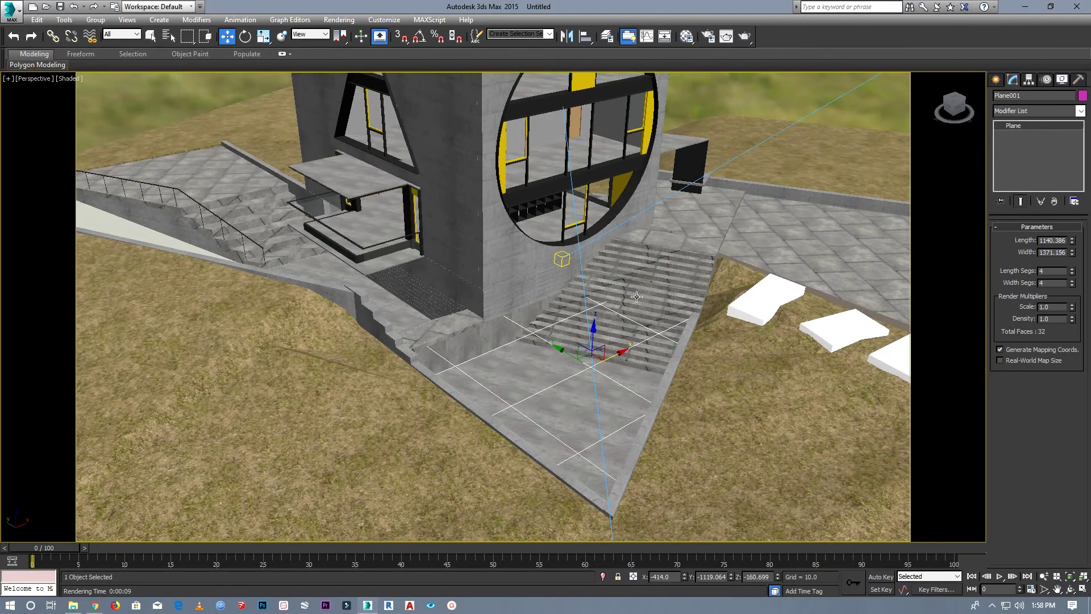
pyautogui.press('m')
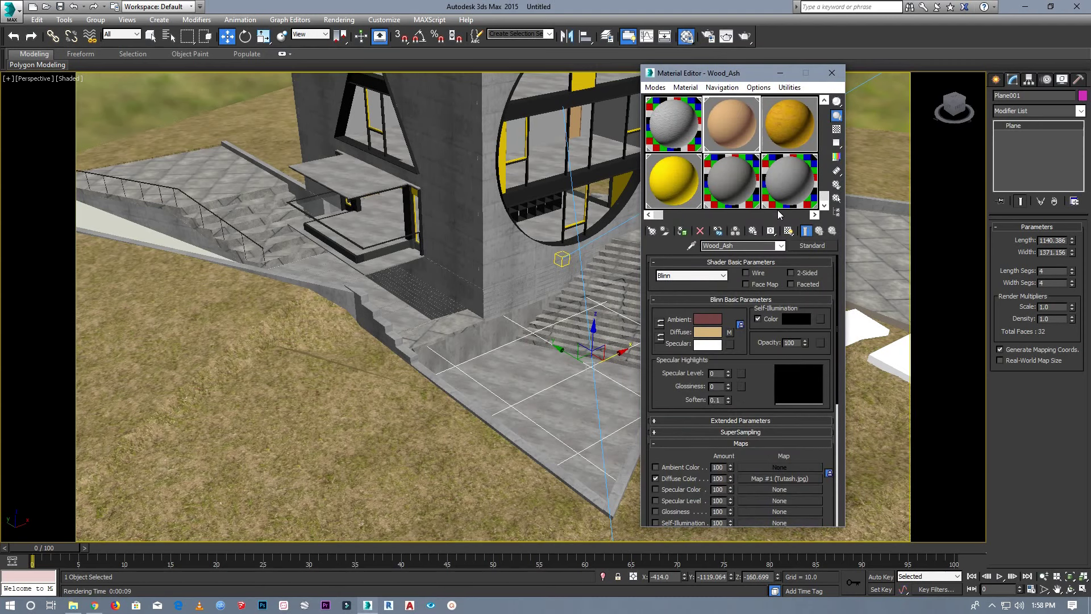
pyautogui.moveTo(739, 184); pyautogui.dragTo(870, 326)
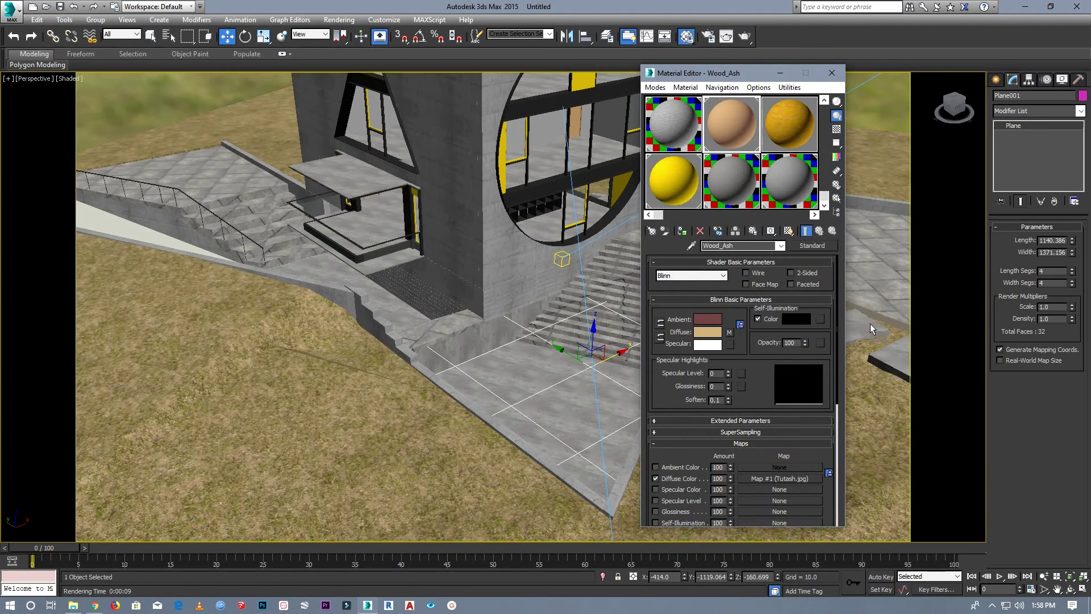
pyautogui.moveTo(738, 82); pyautogui.dragTo(486, 110)
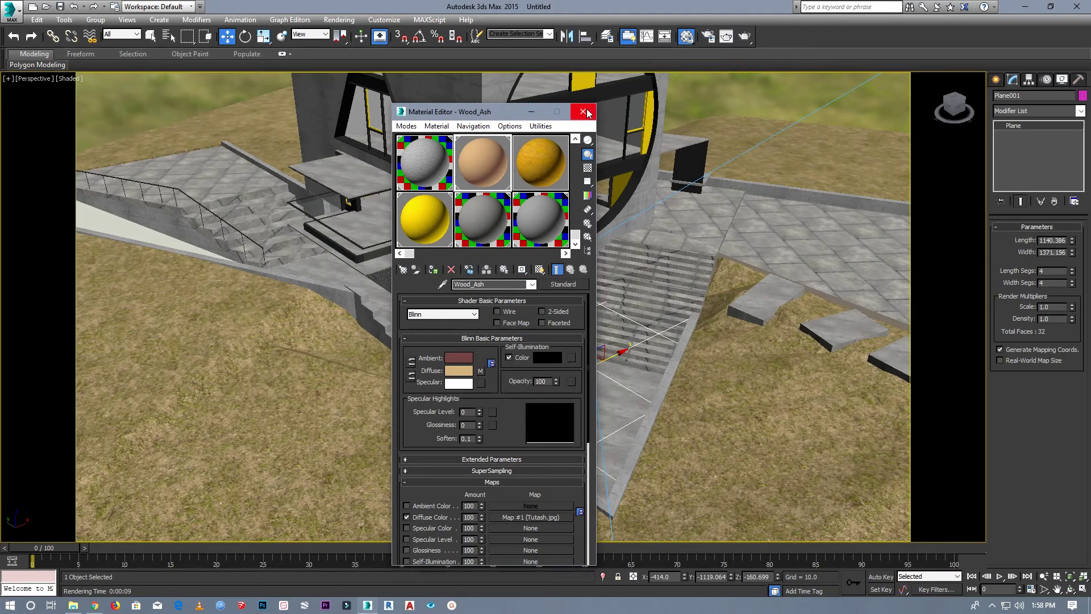
pyautogui.click(587, 110)
pyautogui.click(36, 78)
pyautogui.moveTo(66, 91)
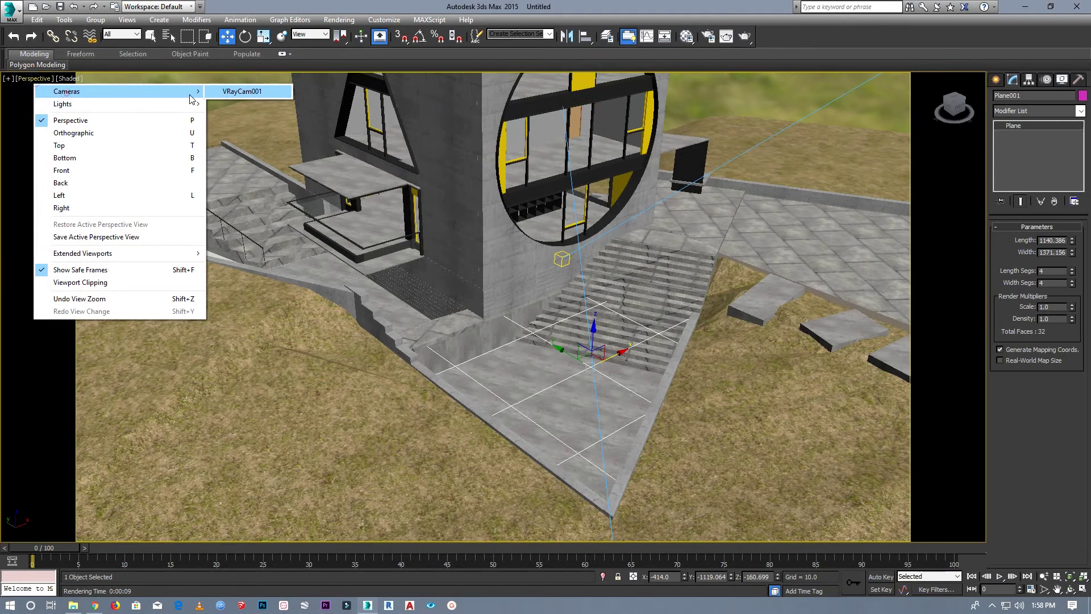
# Render the VRayCam001 view, inspect the round window at full size, then cancel the render.
pyautogui.click(228, 95)
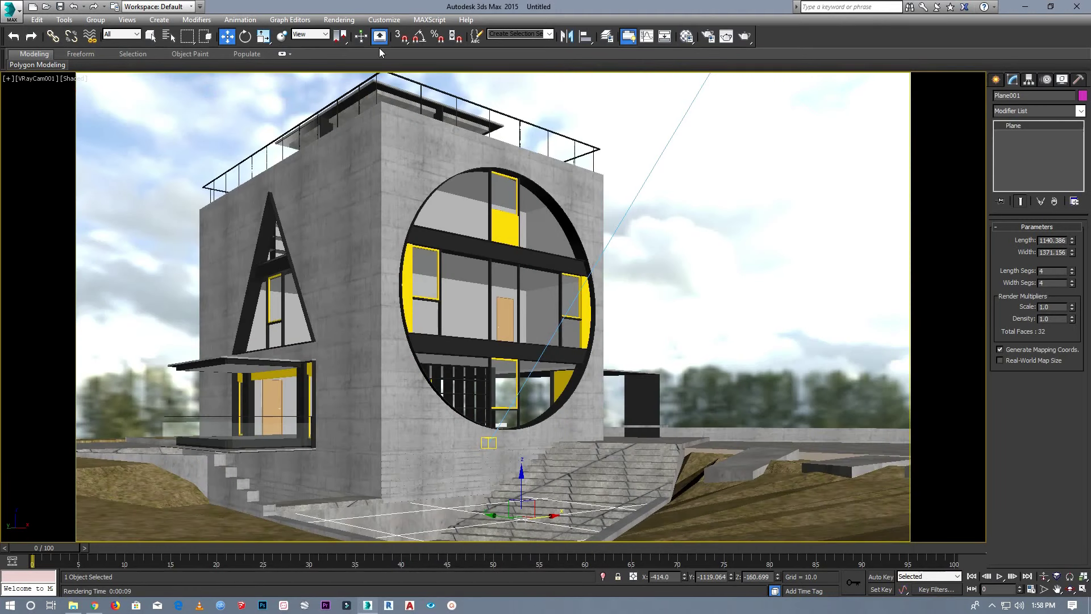
pyautogui.click(339, 19)
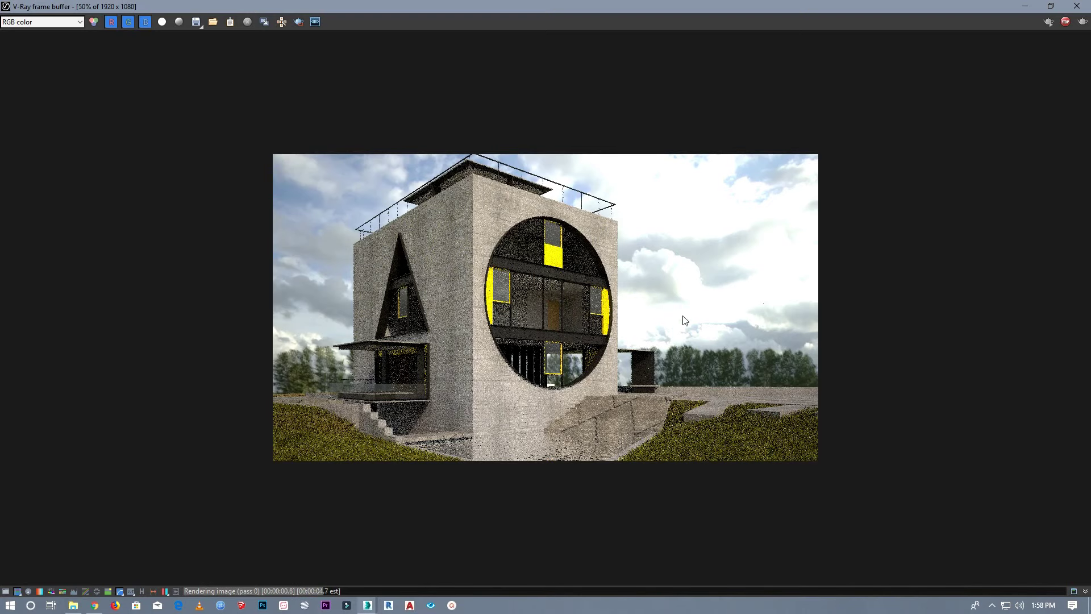
pyautogui.doubleClick(668, 418)
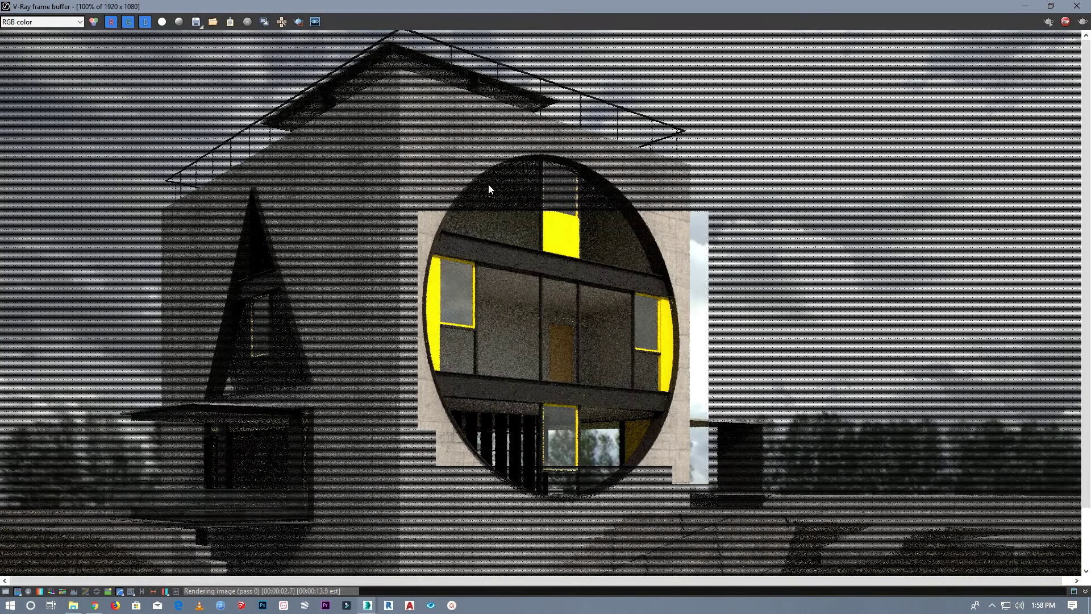
pyautogui.doubleClick(487, 185)
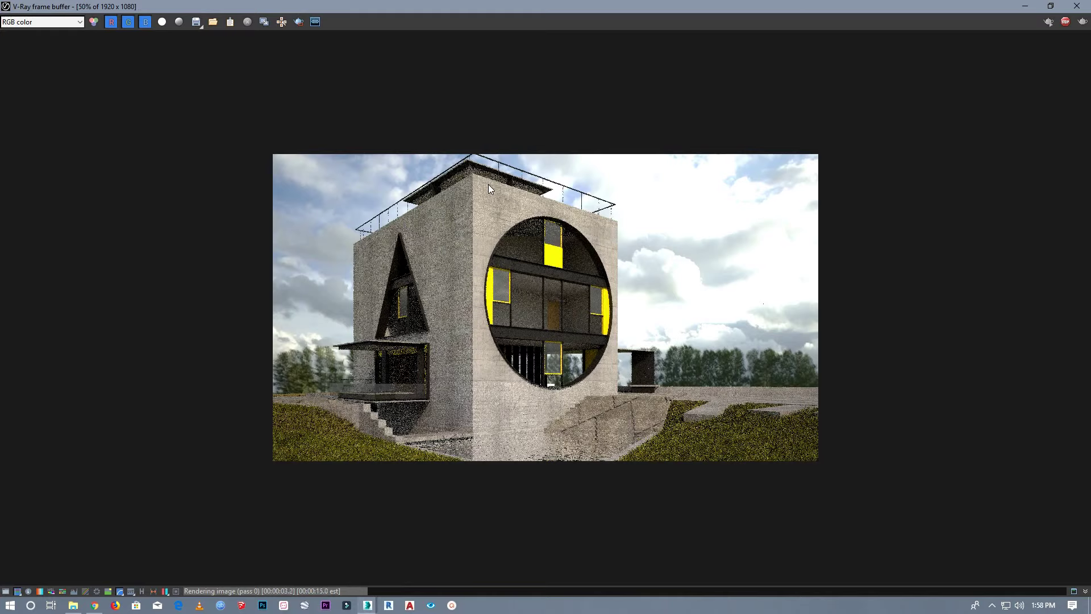
pyautogui.doubleClick(635, 315)
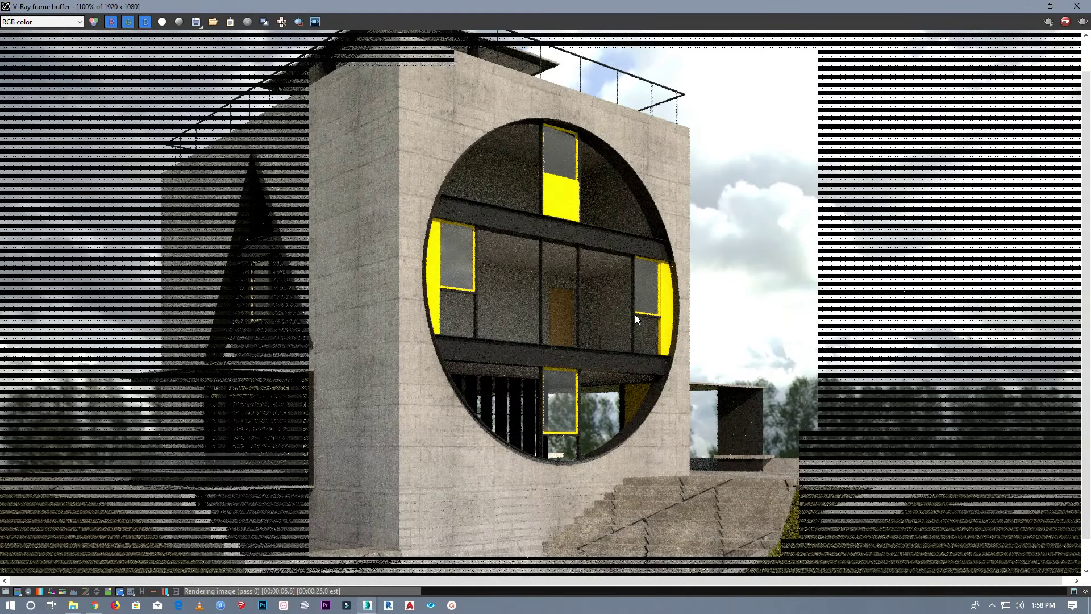
pyautogui.doubleClick(602, 243)
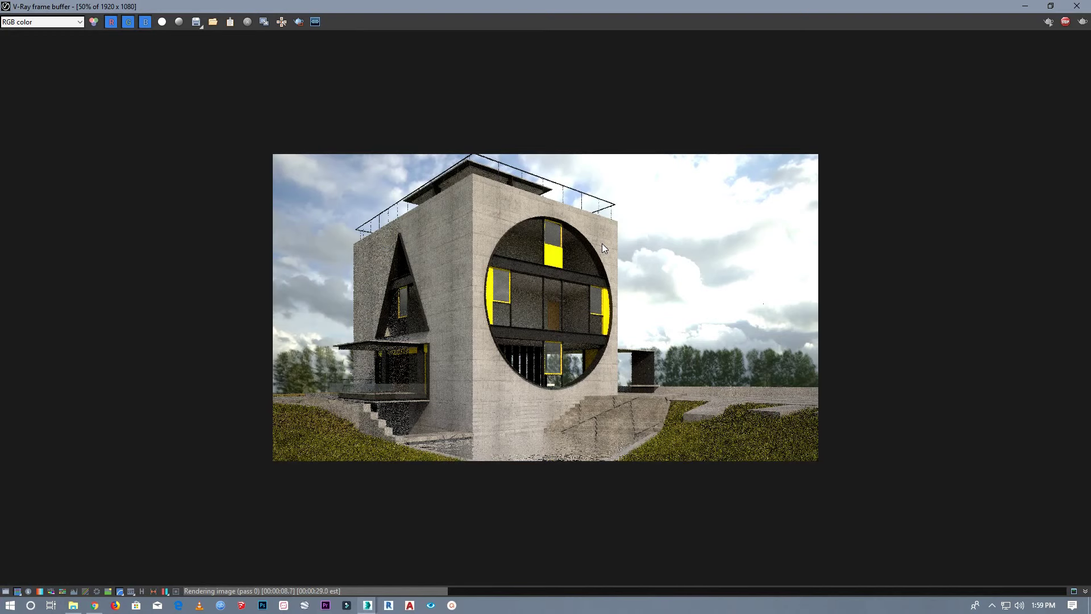
pyautogui.click(1077, 6)
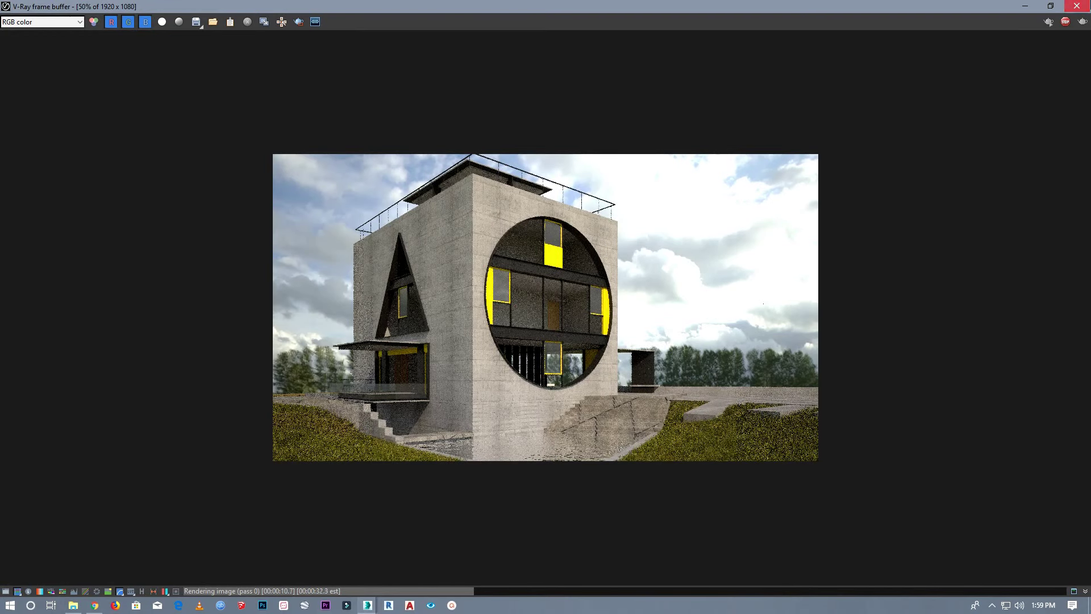
pyautogui.click(703, 73)
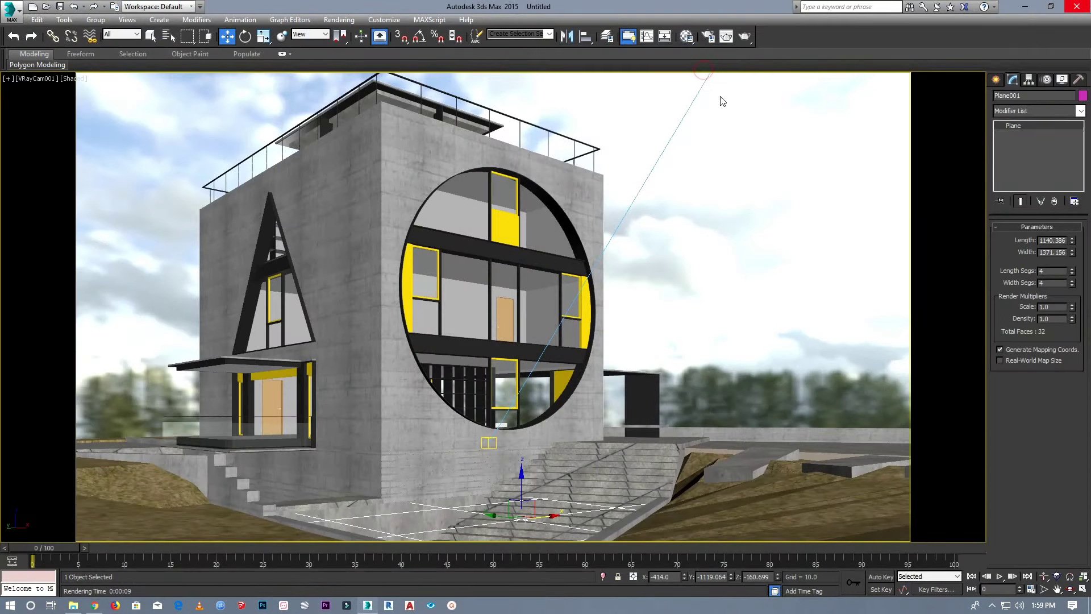
# Return to the free Perspective view and orbit to look down on the stairs.
pyautogui.click(33, 79)
pyautogui.click(85, 121)
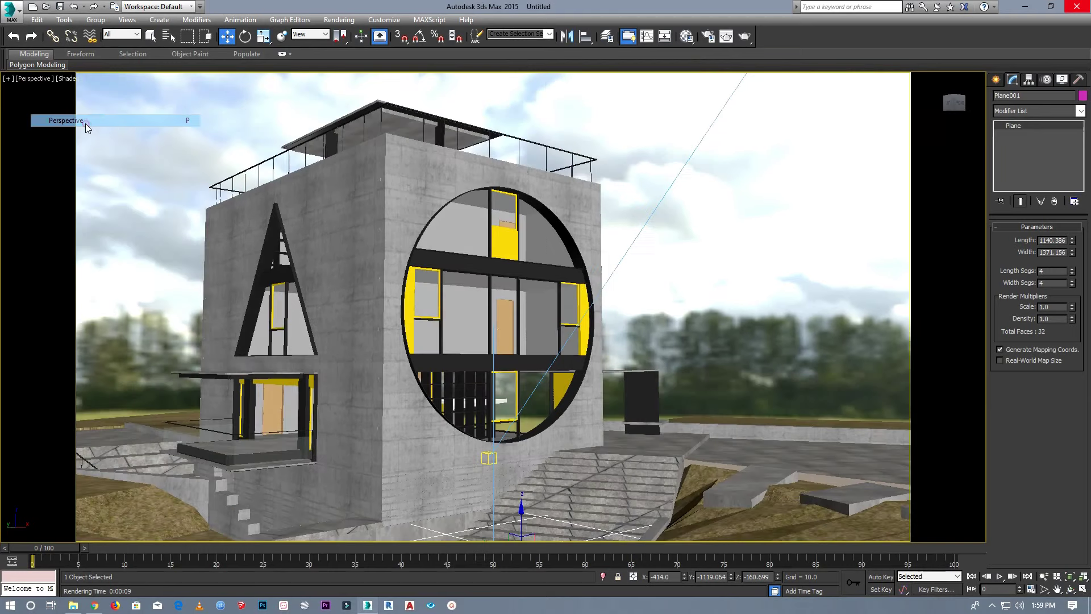
pyautogui.moveTo(954, 107); pyautogui.dragTo(957, 148)
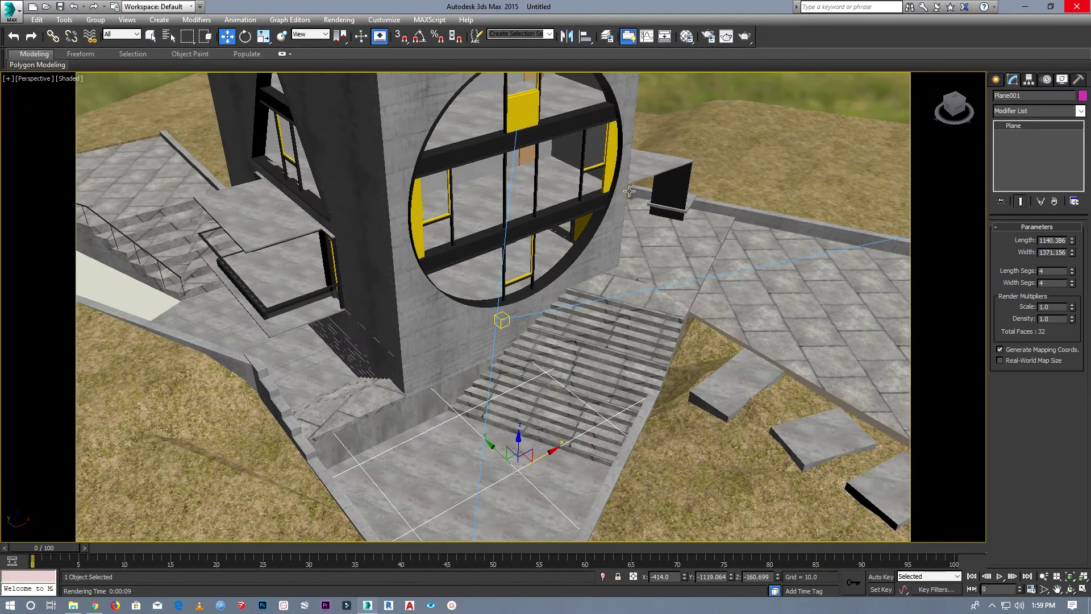
# Convert an unused material slot into a VRayMtl.
pyautogui.press('m')
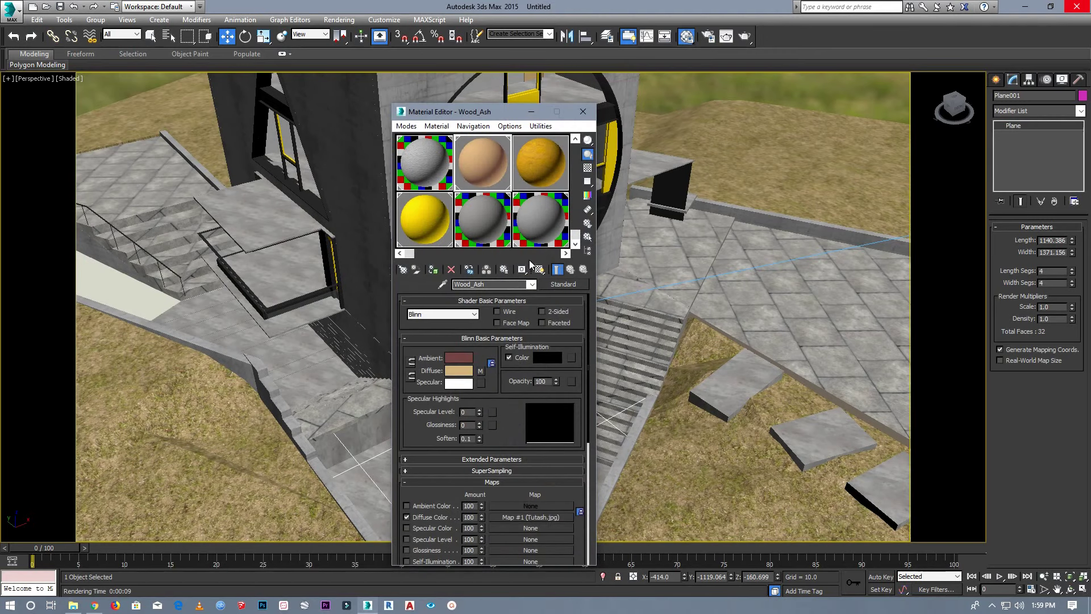
pyautogui.moveTo(422, 254); pyautogui.dragTo(523, 253)
pyautogui.click(527, 230)
pyautogui.click(564, 285)
pyautogui.doubleClick(309, 435)
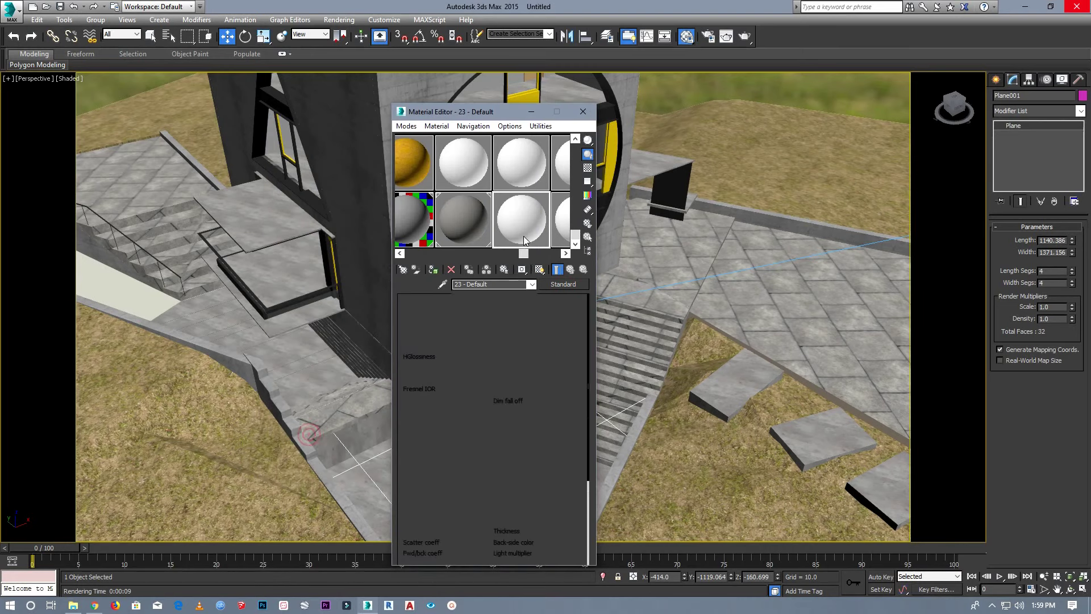
pyautogui.click(74, 605)
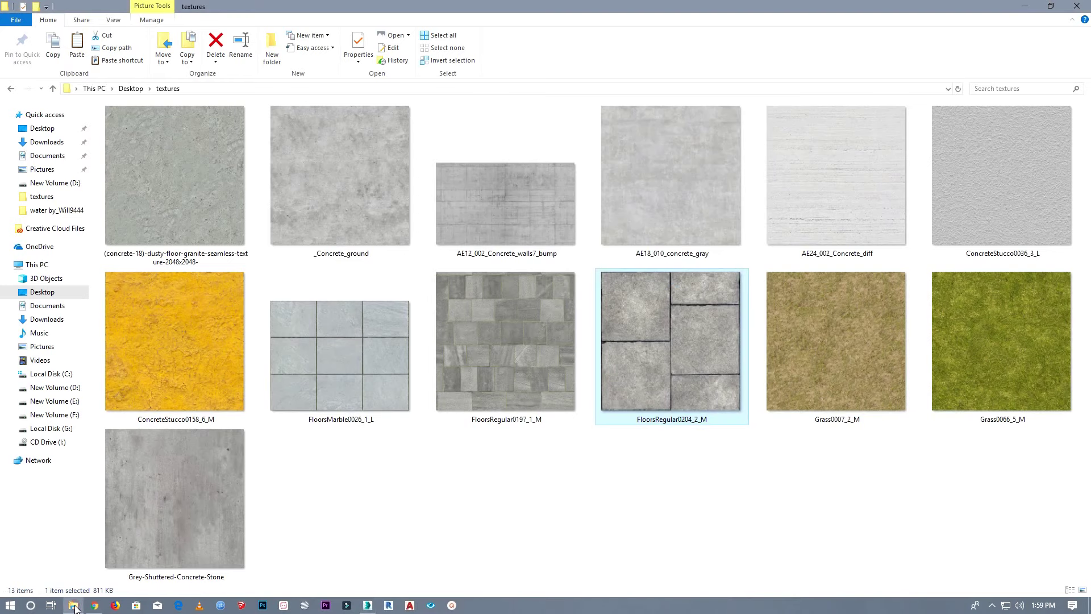
# Select the _Concrete_ground image in the textures folder and start dragging it.
pyautogui.click(144, 213)
pyautogui.moveTo(274, 203)
pyautogui.mouseDown()
pyautogui.moveTo(384, 576)
pyautogui.moveTo(520, 381)
pyautogui.mouseUp()
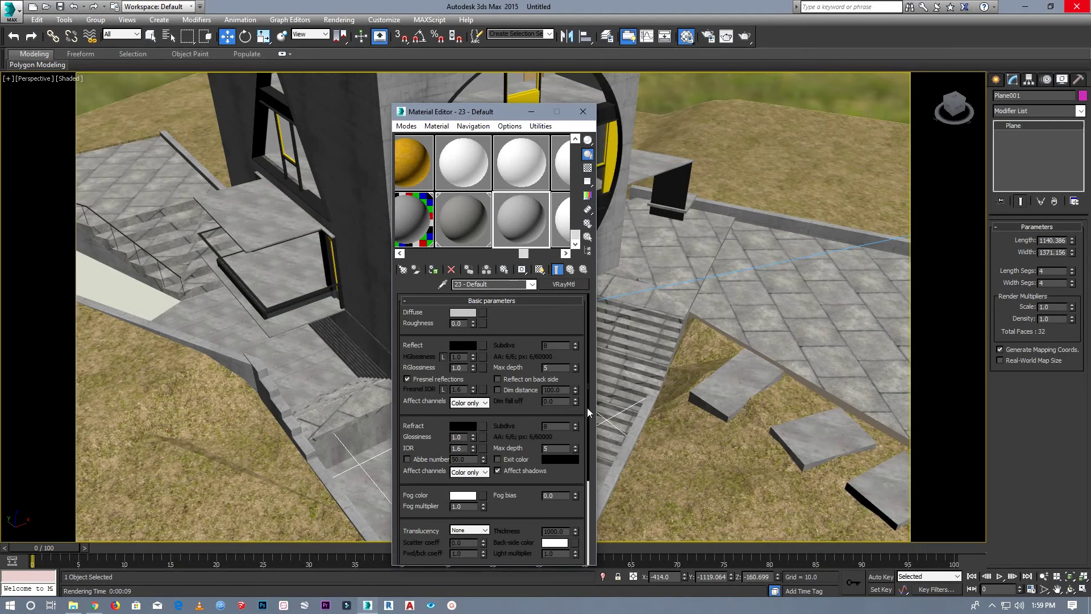
# Drop _Concrete_ground.jpg into the VRayMtl's Diffuse map slot and enable the checkered sample background.
pyautogui.moveTo(588, 408); pyautogui.dragTo(592, 506)
pyautogui.click(492, 544)
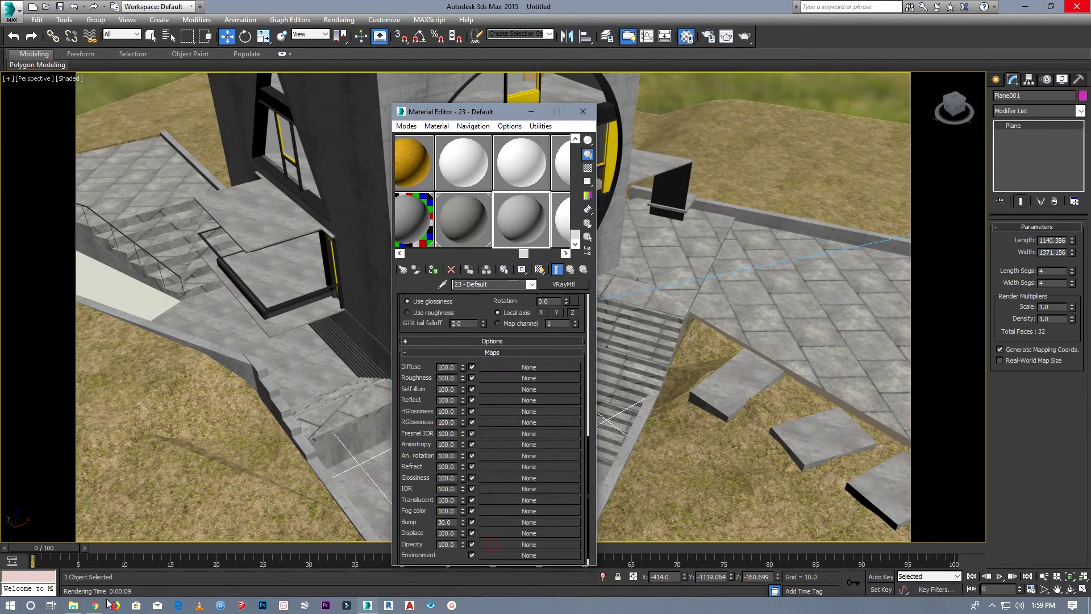
pyautogui.click(74, 605)
pyautogui.moveTo(351, 252); pyautogui.dragTo(369, 609)
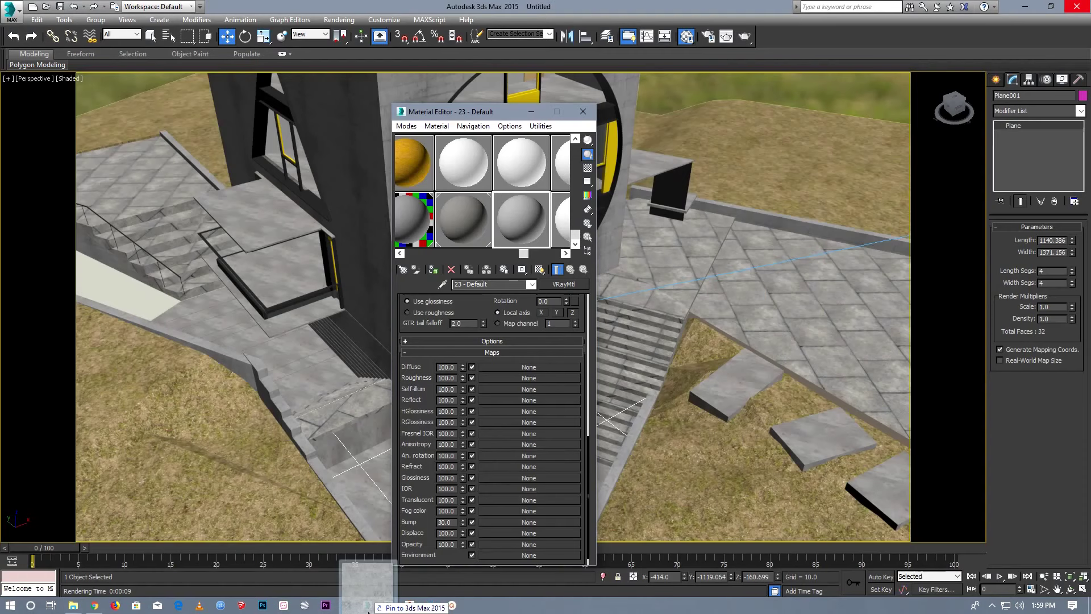
pyautogui.moveTo(369, 609); pyautogui.dragTo(503, 369)
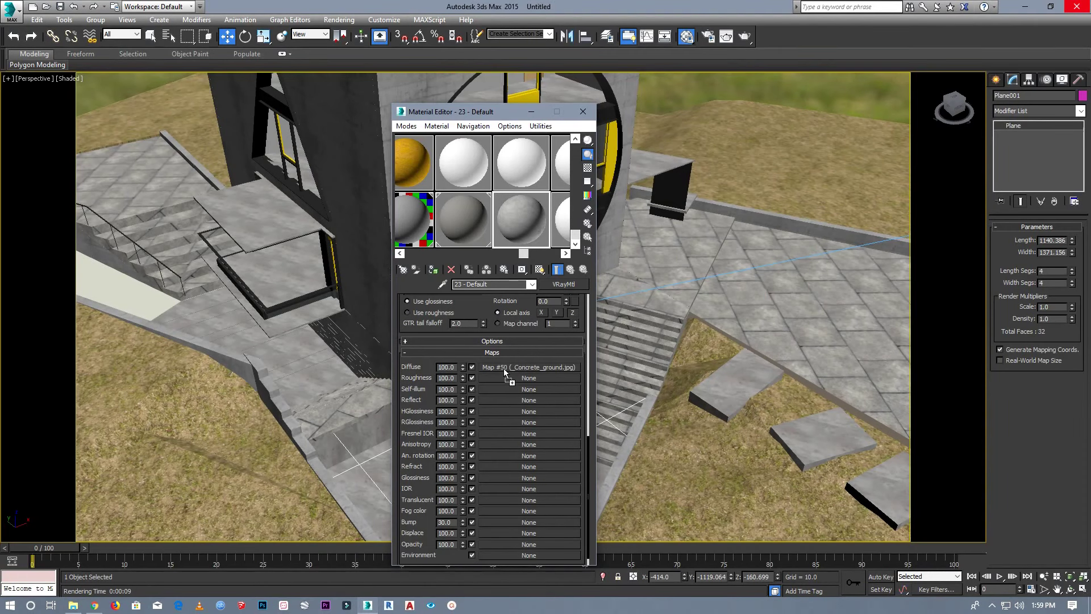
pyautogui.click(588, 168)
pyautogui.click(485, 220)
# Apply the concrete material to the floor and stairs and show its texture in the viewport.
pyautogui.click(588, 168)
pyautogui.doubleClick(526, 218)
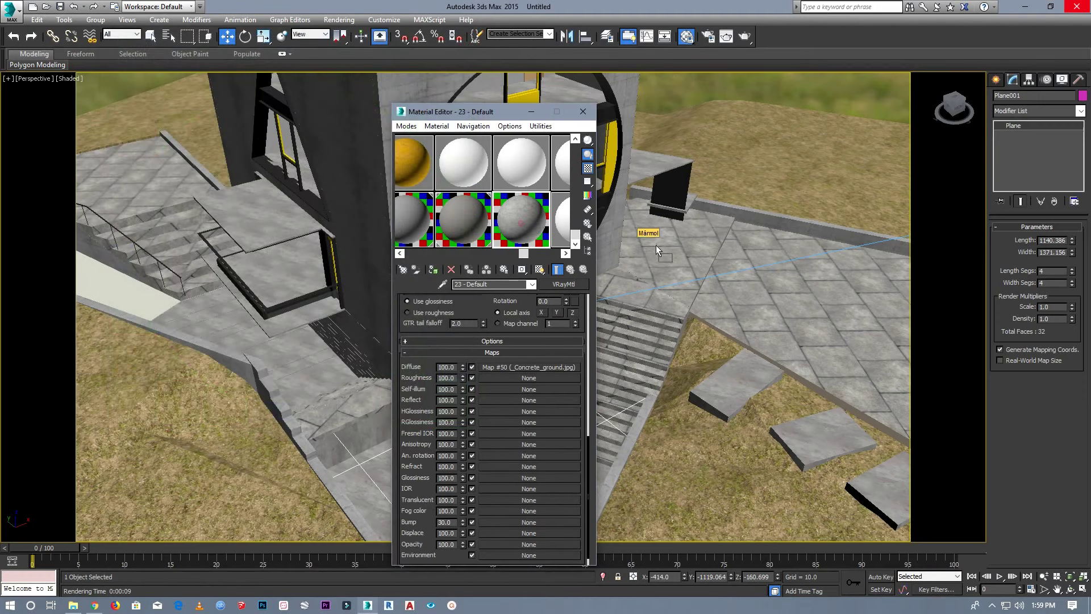
pyautogui.moveTo(655, 244); pyautogui.dragTo(662, 256)
pyautogui.moveTo(663, 257)
pyautogui.keyDown('alt'); pyautogui.mouseDown(button='middle')
pyautogui.moveTo(732, 293)
pyautogui.moveTo(611, 323)
pyautogui.mouseUp(button='middle'); pyautogui.keyUp('alt')
pyautogui.click(539, 270)
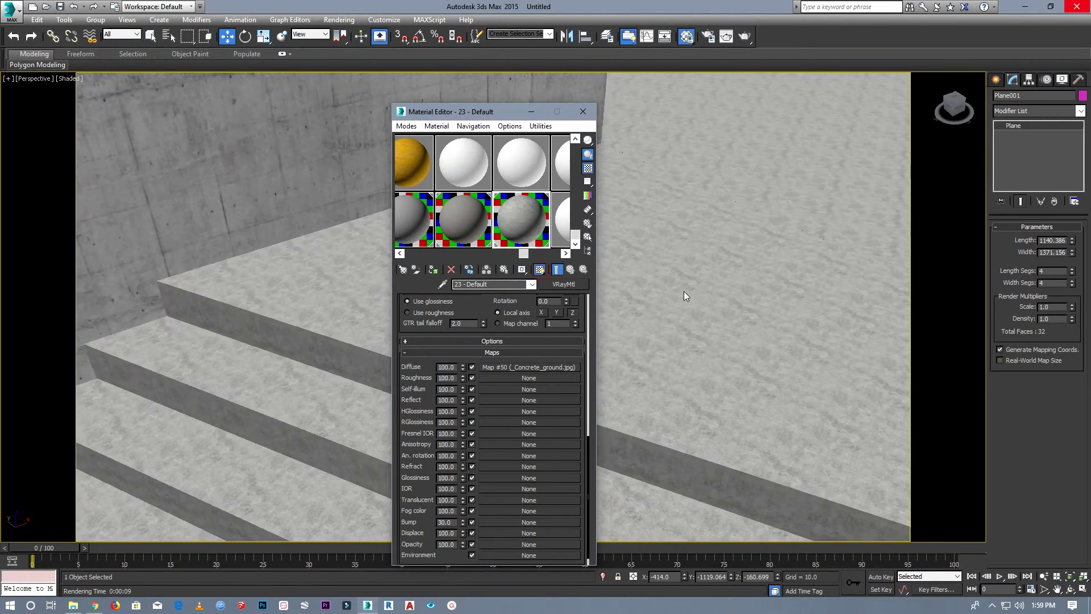
pyautogui.scroll(-5, 744, 291)
pyautogui.keyDown('alt'); pyautogui.moveTo(744, 290); pyautogui.dragTo(528, 350, button='middle'); pyautogui.keyUp('alt')
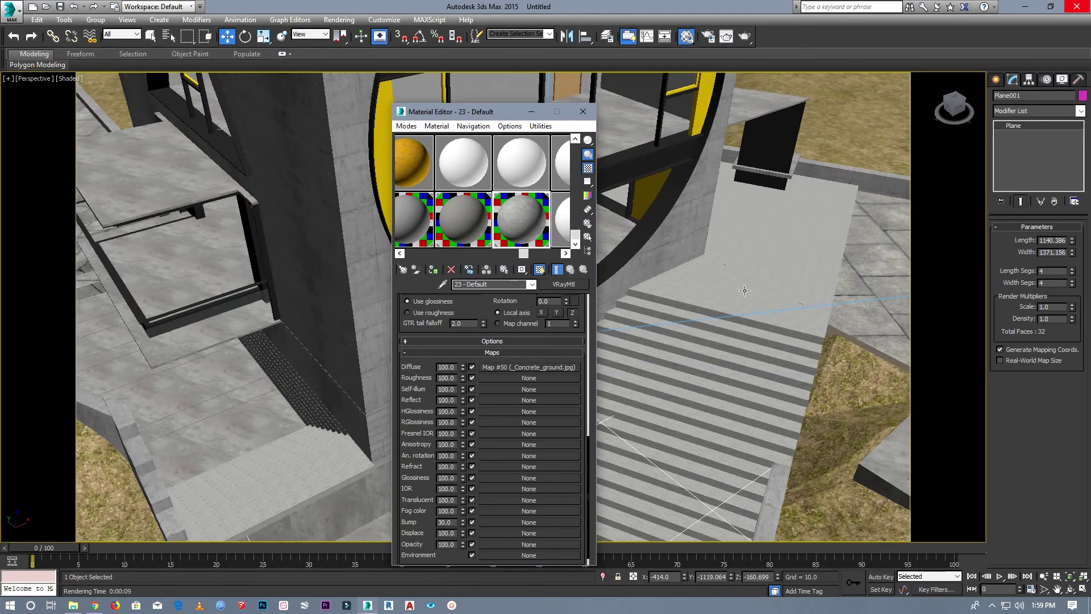
# Set the concrete bitmap to Use Real-World Scale with size 5.0 by 5.0.
pyautogui.click(537, 367)
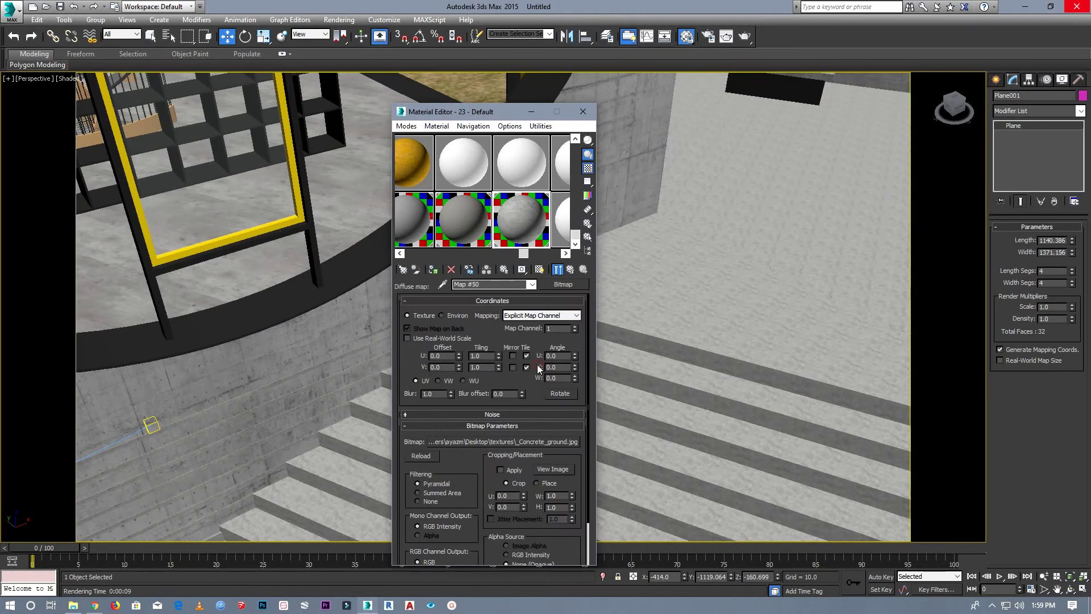
pyautogui.click(460, 339)
pyautogui.doubleClick(480, 367)
pyautogui.write('5')
pyautogui.press('Return')
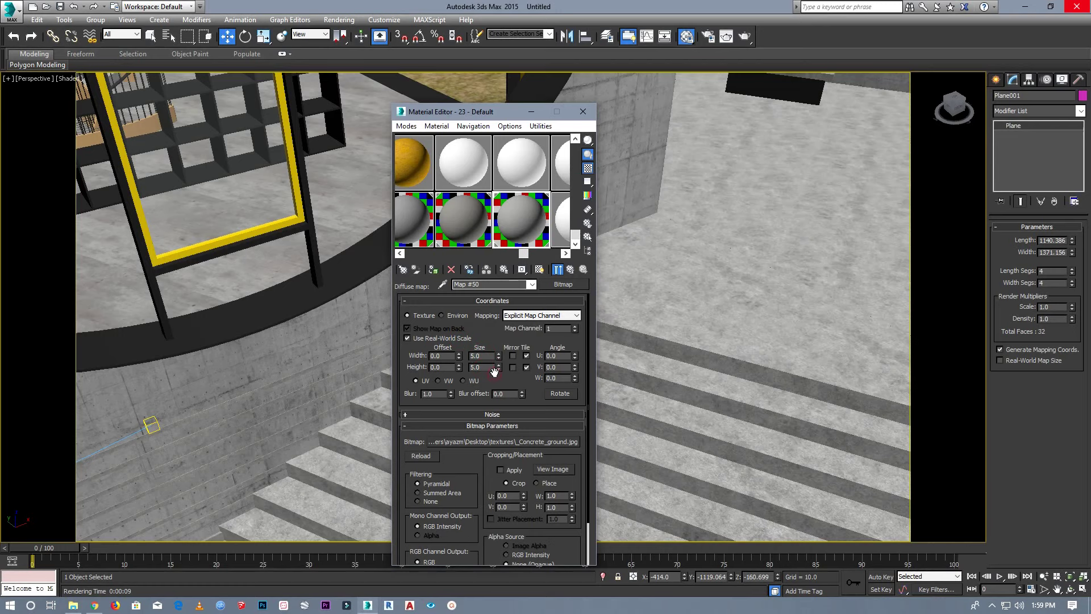
pyautogui.scroll(-5, 774, 305)
pyautogui.scroll(-5, 774, 305)
pyautogui.scroll(-5, 774, 305)
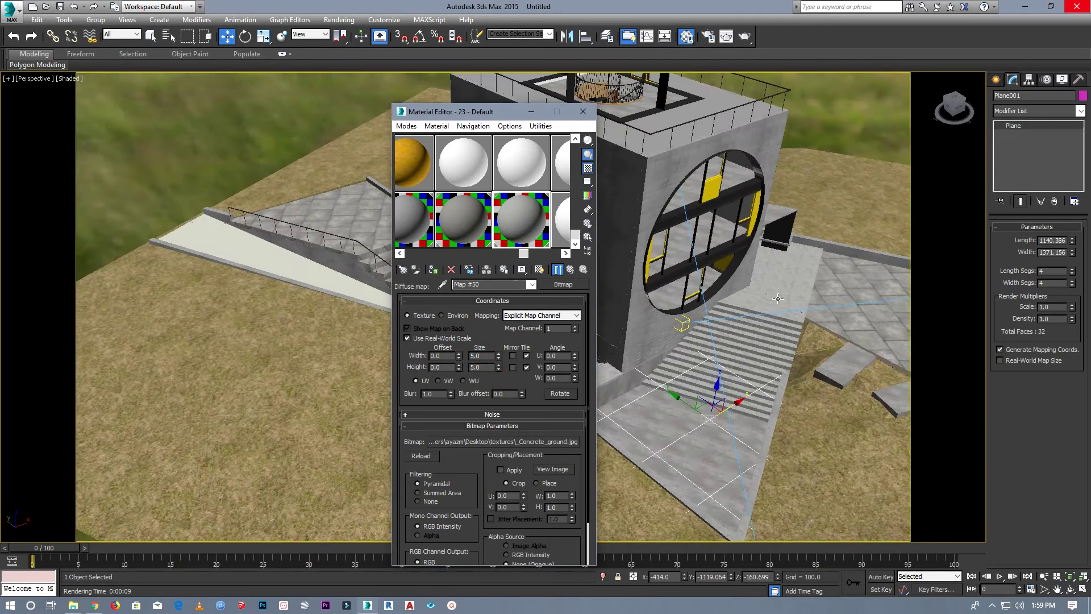
# Select the Mármol floor, close the Material Editor and clear the selection.
pyautogui.click(778, 298)
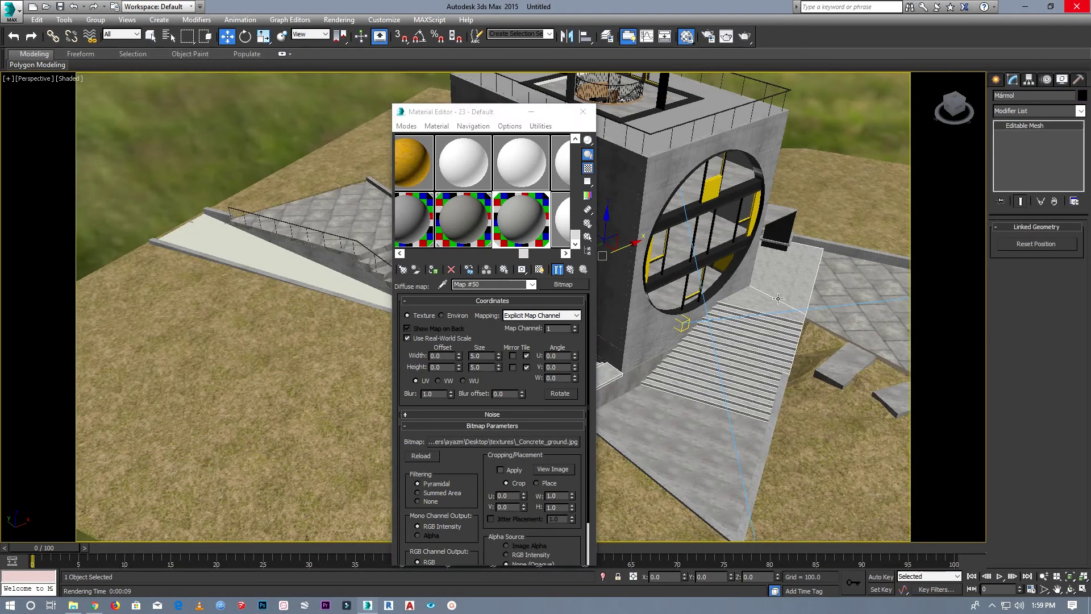
pyautogui.click(498, 239)
pyautogui.scroll(4, 365, 227)
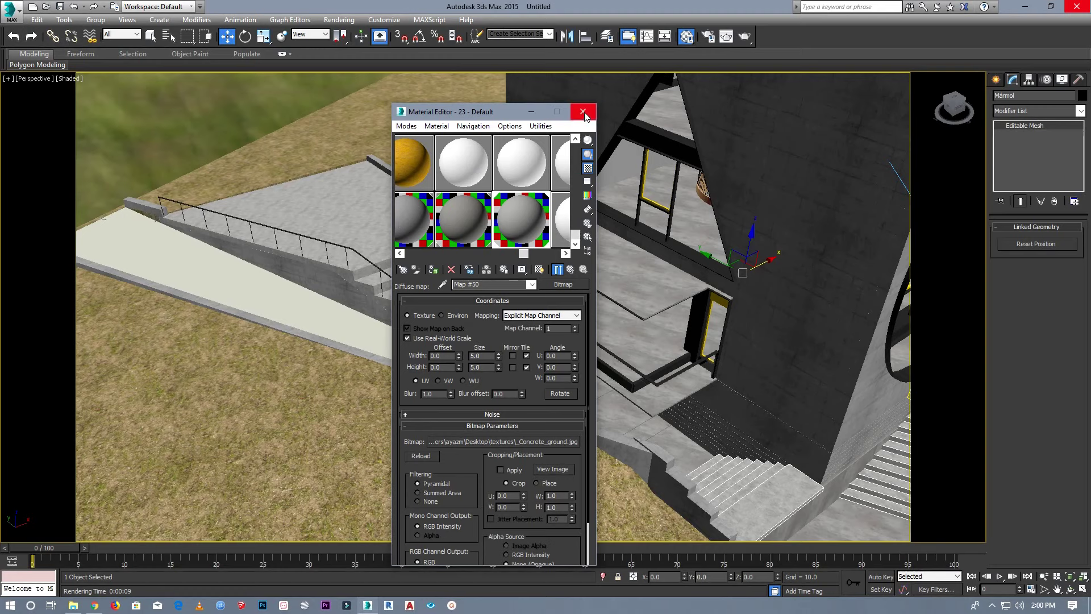
pyautogui.click(582, 112)
pyautogui.scroll(-3, 370, 310)
pyautogui.scroll(-3, 365, 315)
pyautogui.scroll(-3, 365, 315)
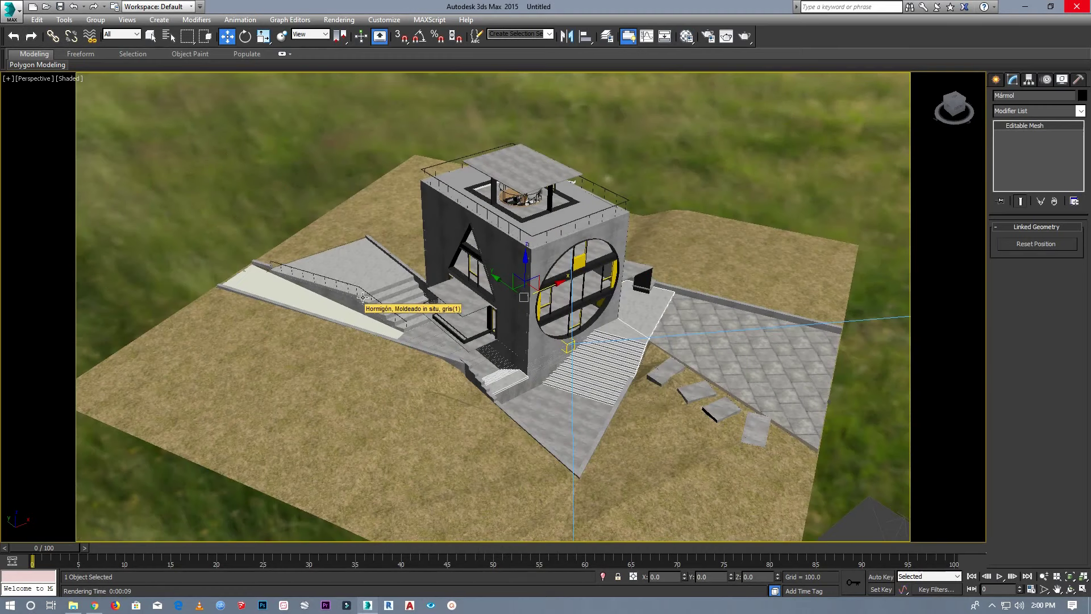
pyautogui.click(585, 145)
# View through VRayCam001 and widen its film gate to about 50.85.
pyautogui.click(26, 79)
pyautogui.moveTo(58, 91)
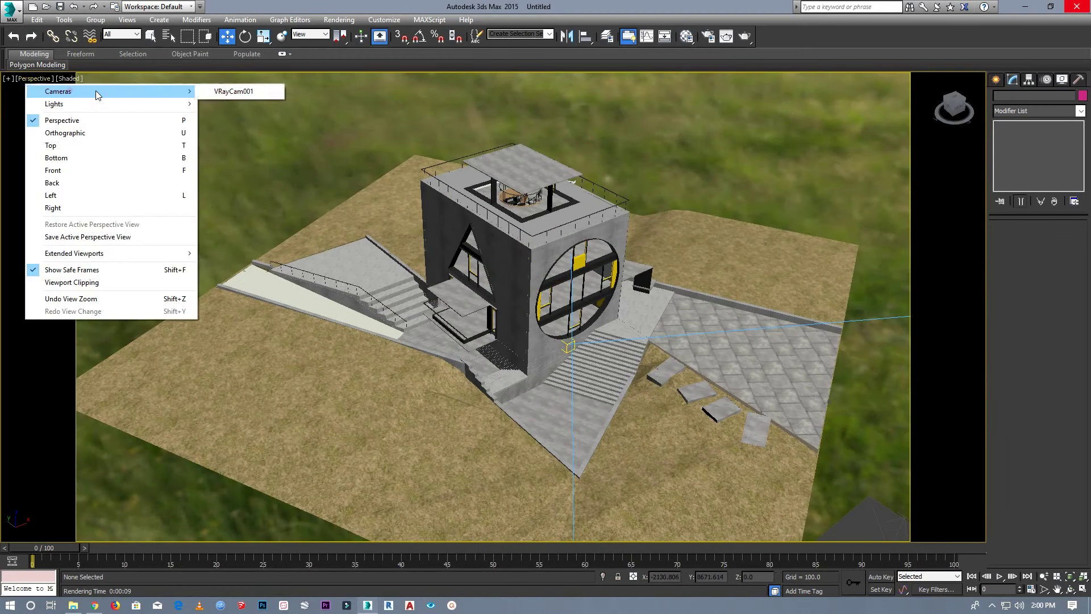
pyautogui.click(234, 91)
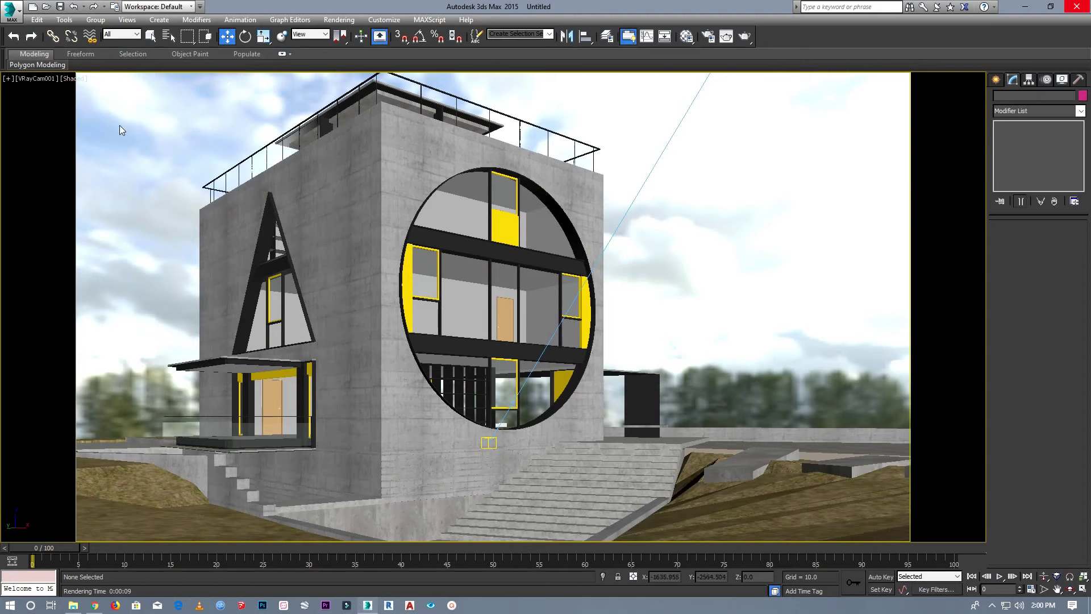
pyautogui.click(33, 80)
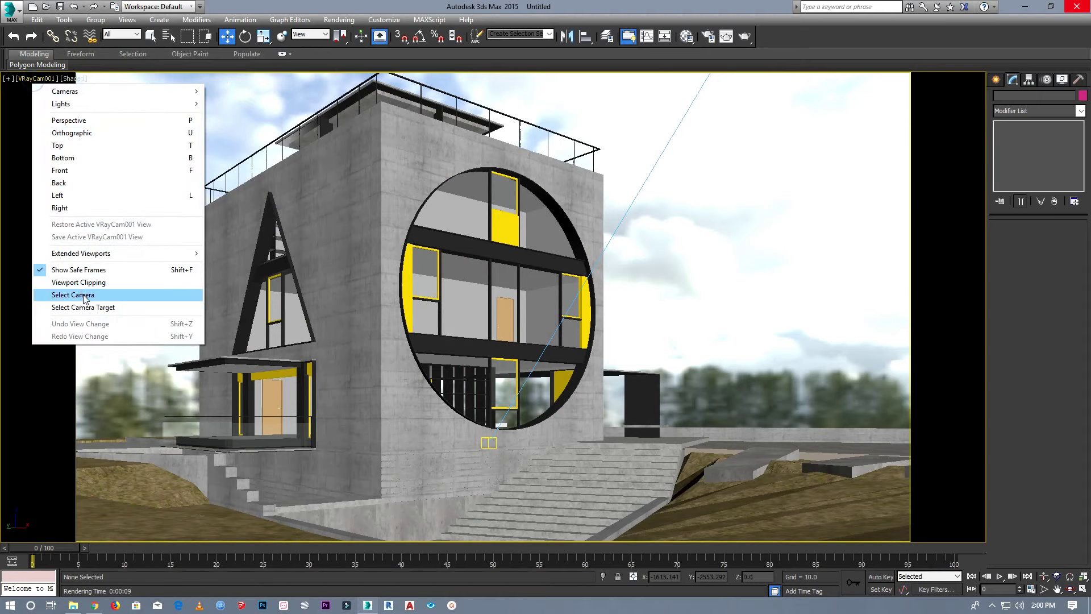
pyautogui.click(83, 295)
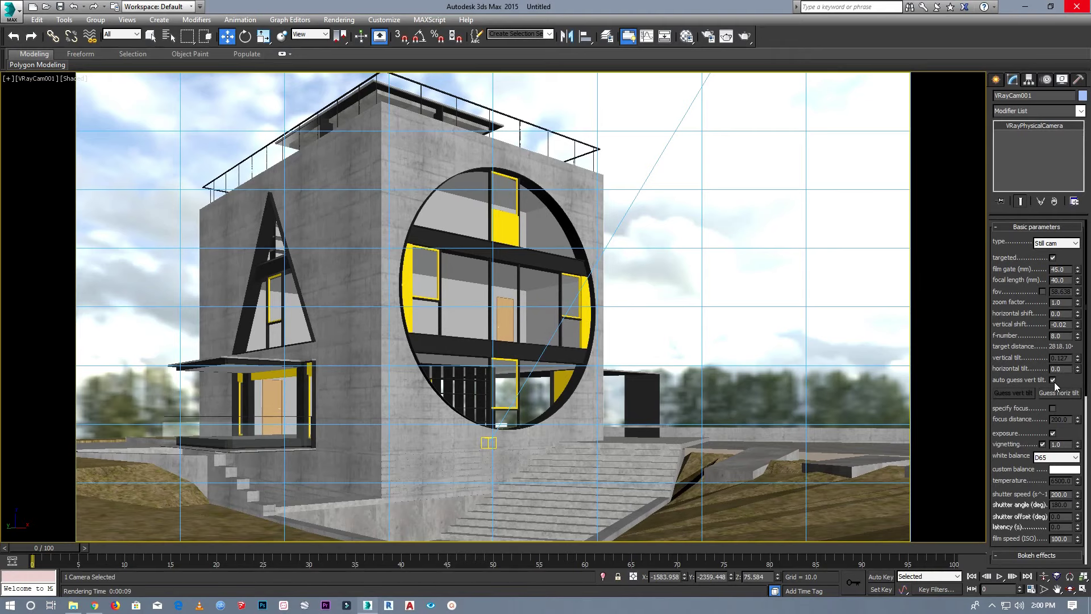
pyautogui.moveTo(1079, 272); pyautogui.dragTo(1076, 260)
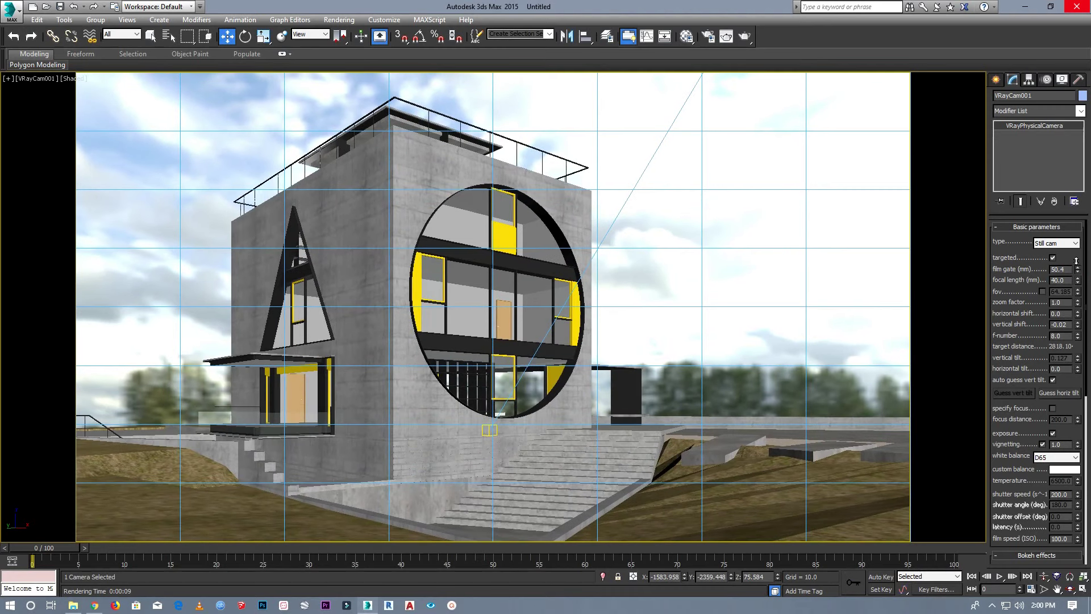
# Shift the VRayCam001 target along X to re-aim at the round window.
pyautogui.click(31, 79)
pyautogui.click(129, 307)
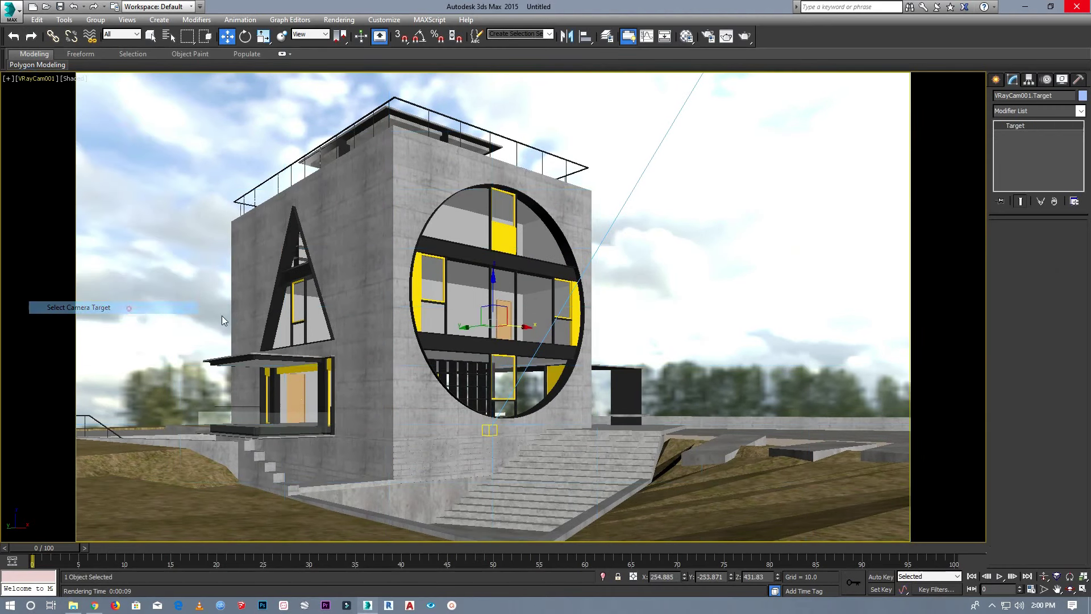
pyautogui.moveTo(521, 332); pyautogui.dragTo(531, 325)
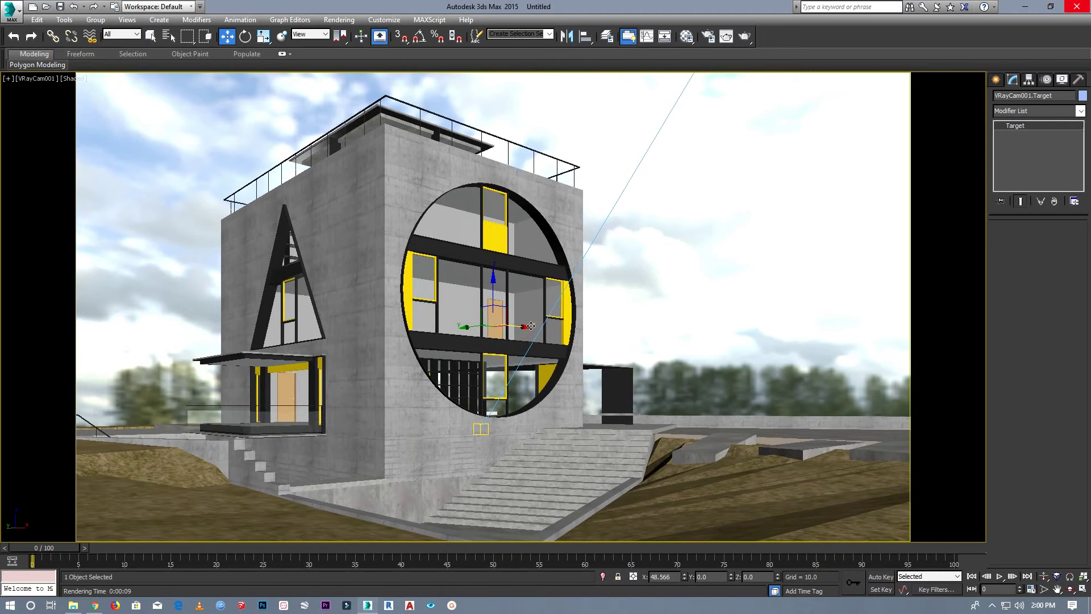
pyautogui.moveTo(531, 325); pyautogui.dragTo(528, 327)
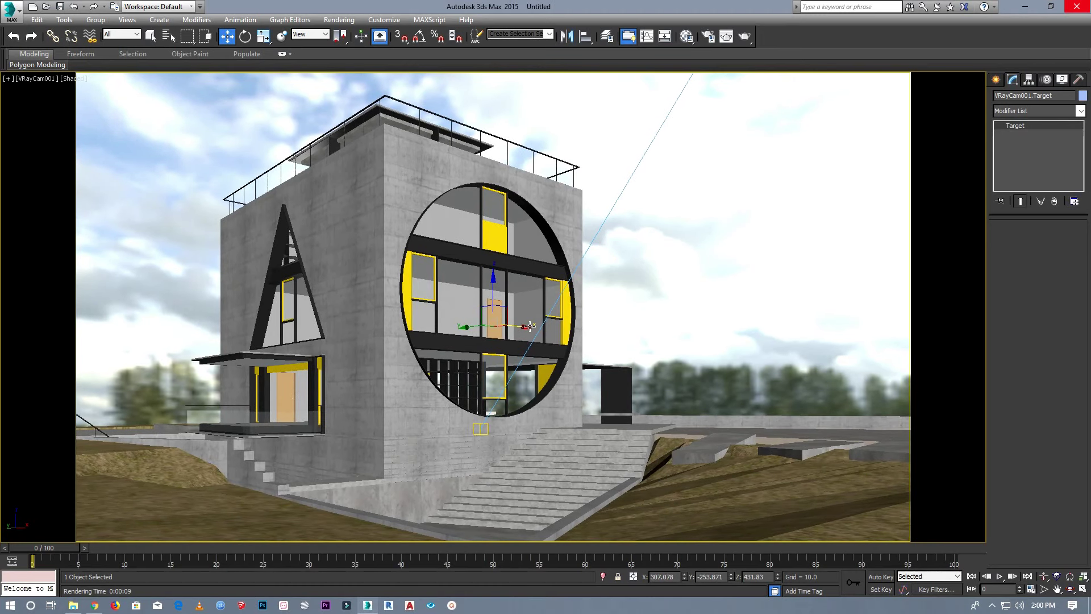
pyautogui.click(724, 246)
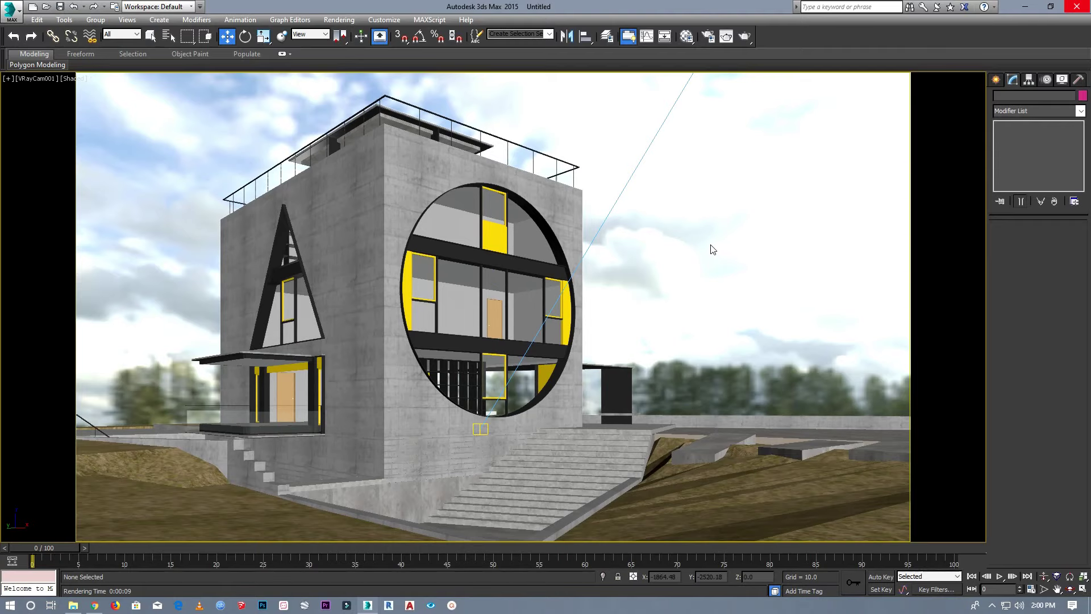
pyautogui.click(337, 21)
# Test-render the camera view in the V-Ray frame buffer, cancel partway, and reopen the Material Editor.
pyautogui.click(347, 30)
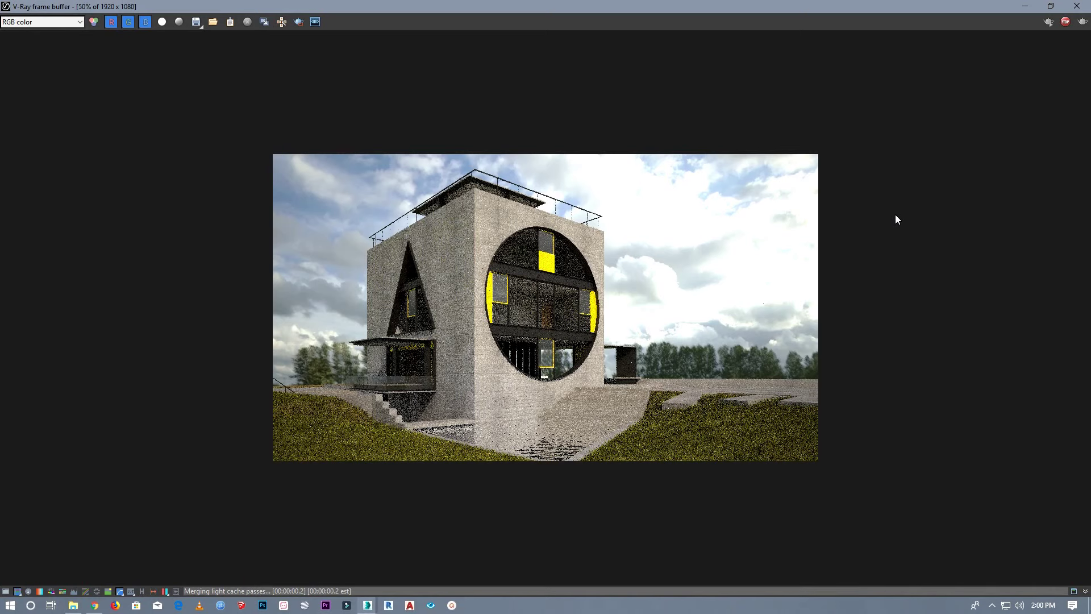
pyautogui.scroll(1, 575, 276)
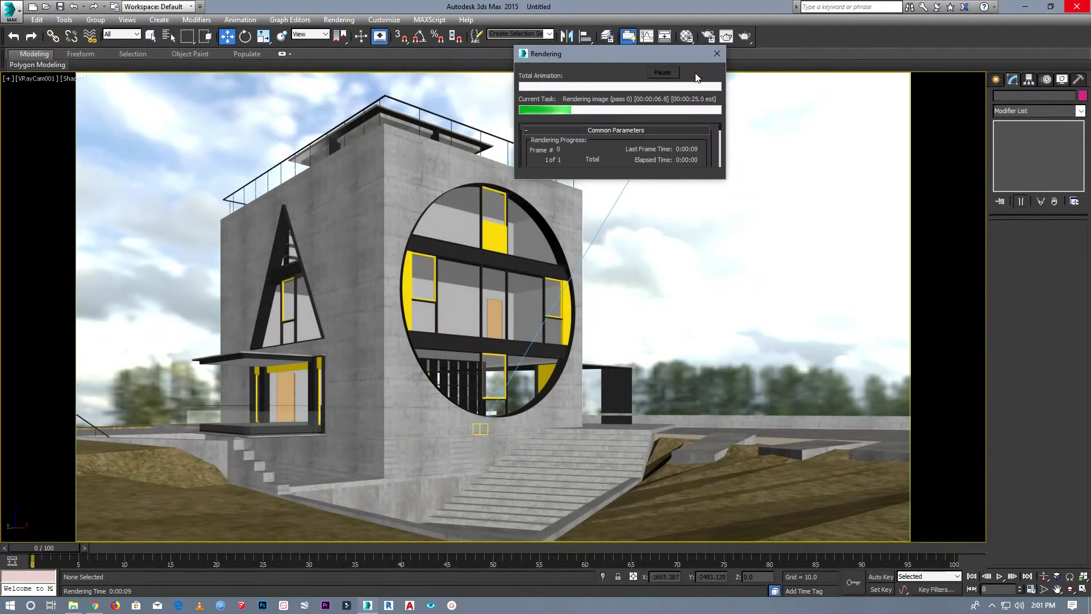
pyautogui.click(701, 73)
pyautogui.press('m')
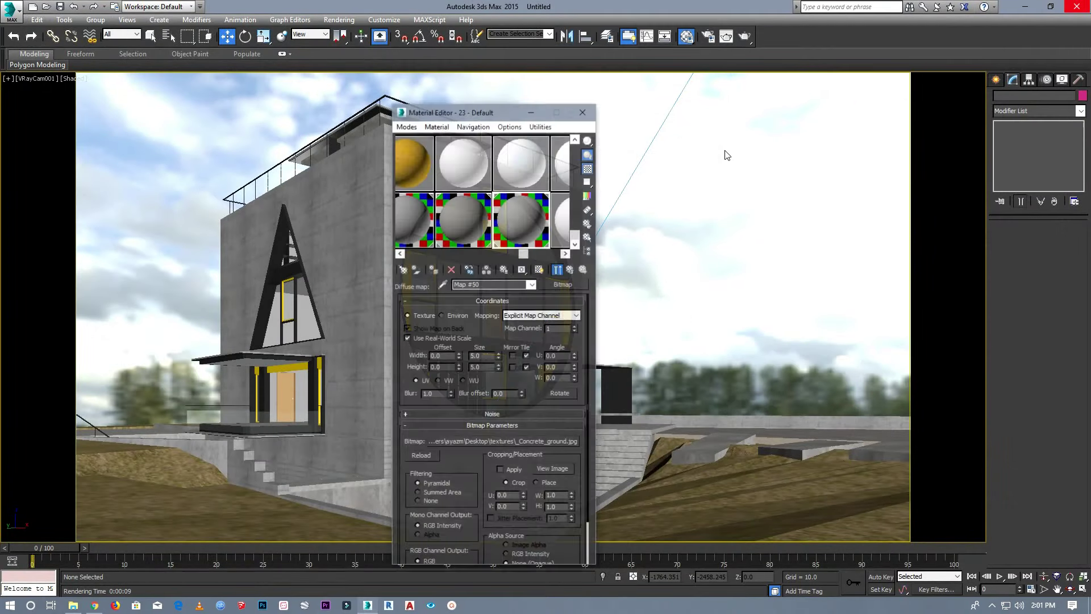
# Pick an unused Material Editor slot and browse the material types for it.
pyautogui.moveTo(523, 257); pyautogui.dragTo(404, 254)
pyautogui.moveTo(575, 234)
pyautogui.mouseDown()
pyautogui.moveTo(569, 179)
pyautogui.moveTo(573, 239)
pyautogui.mouseUp()
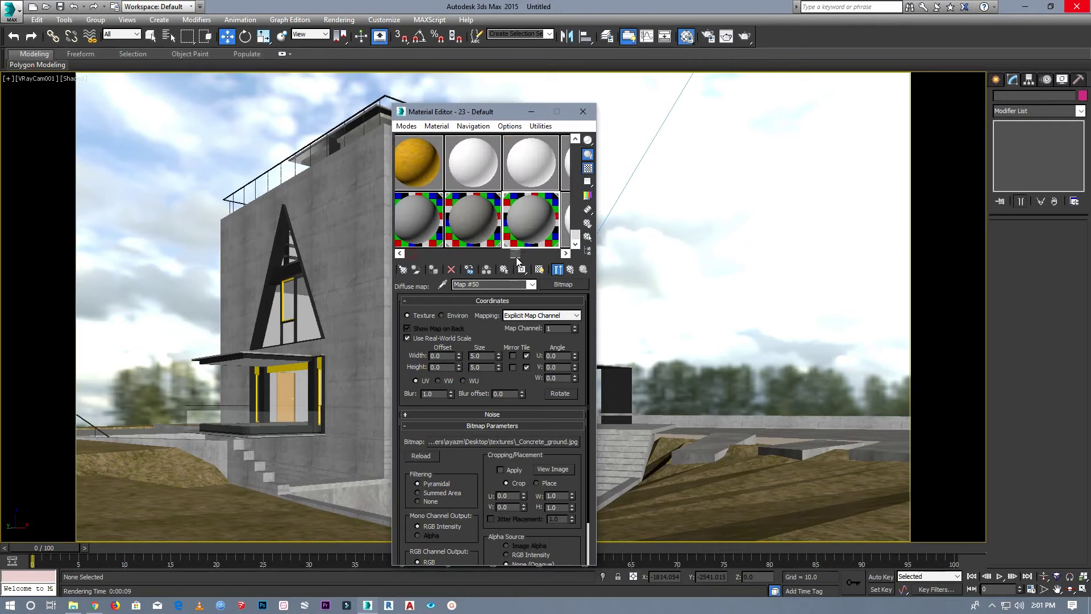
pyautogui.moveTo(413, 257); pyautogui.dragTo(560, 254)
pyautogui.click(543, 226)
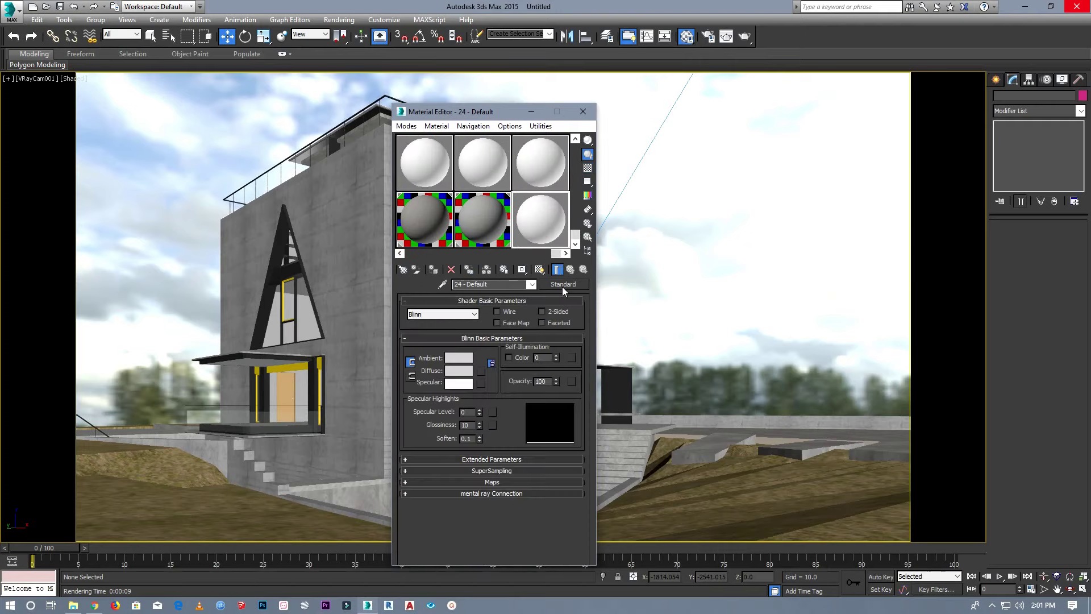
pyautogui.click(561, 284)
pyautogui.scroll(5, 478, 273)
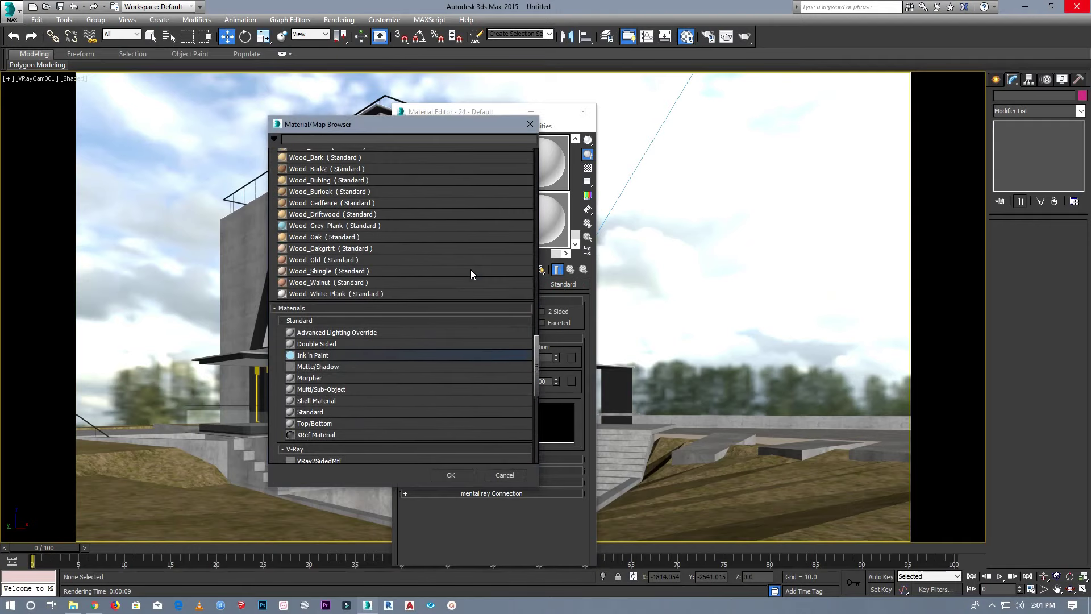
pyautogui.scroll(2, 470, 269)
pyautogui.moveTo(536, 342); pyautogui.dragTo(527, 179)
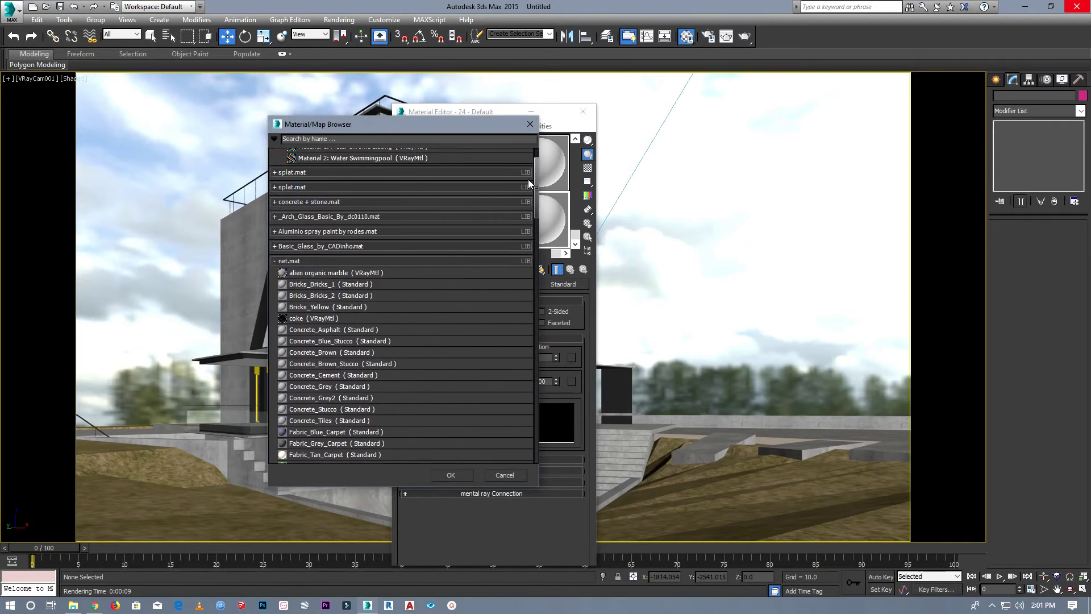
# Load the _Arch_Glass_Basic material and apply it to the circular window panes.
pyautogui.click(309, 217)
pyautogui.doubleClick(314, 230)
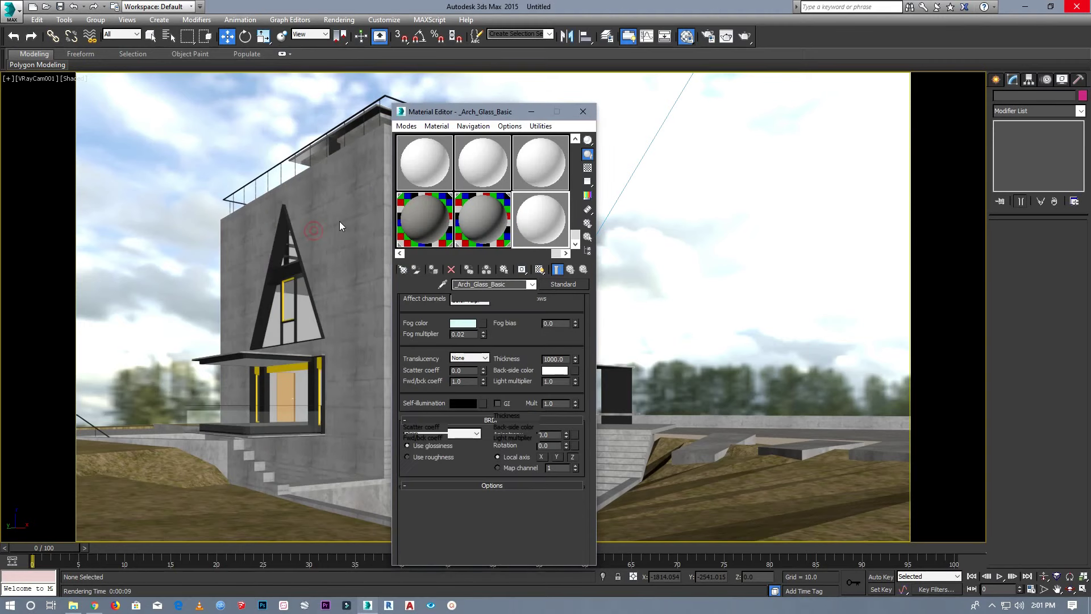
pyautogui.moveTo(840, 218); pyautogui.dragTo(586, 237)
pyautogui.moveTo(460, 225); pyautogui.dragTo(460, 225)
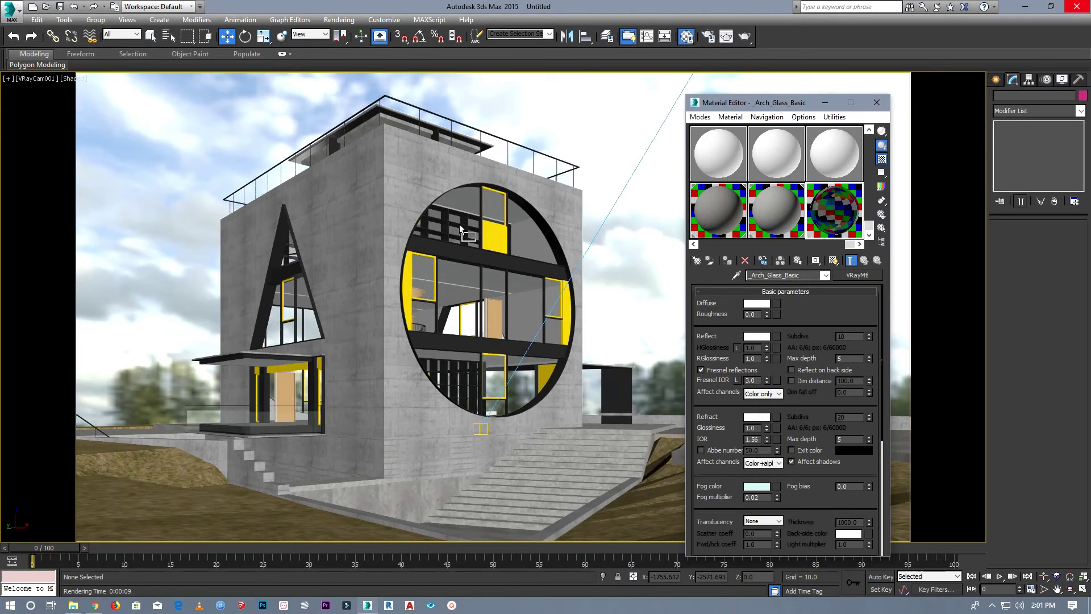
pyautogui.moveTo(459, 224); pyautogui.dragTo(459, 224)
# Unhide all objects in the scene and close the Material Editor.
pyautogui.rightClick(600, 165)
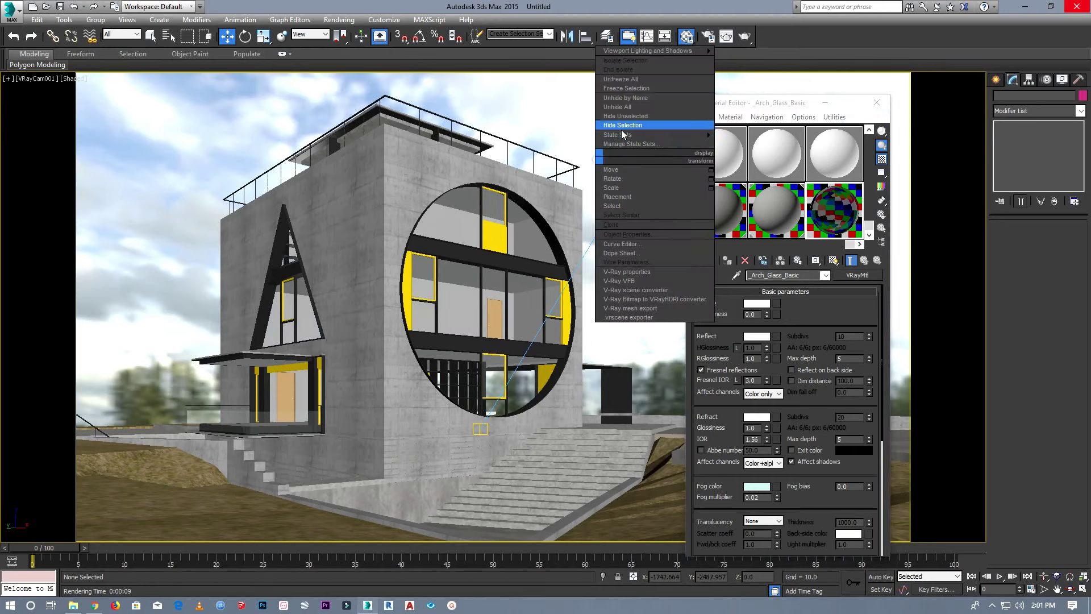
pyautogui.click(621, 108)
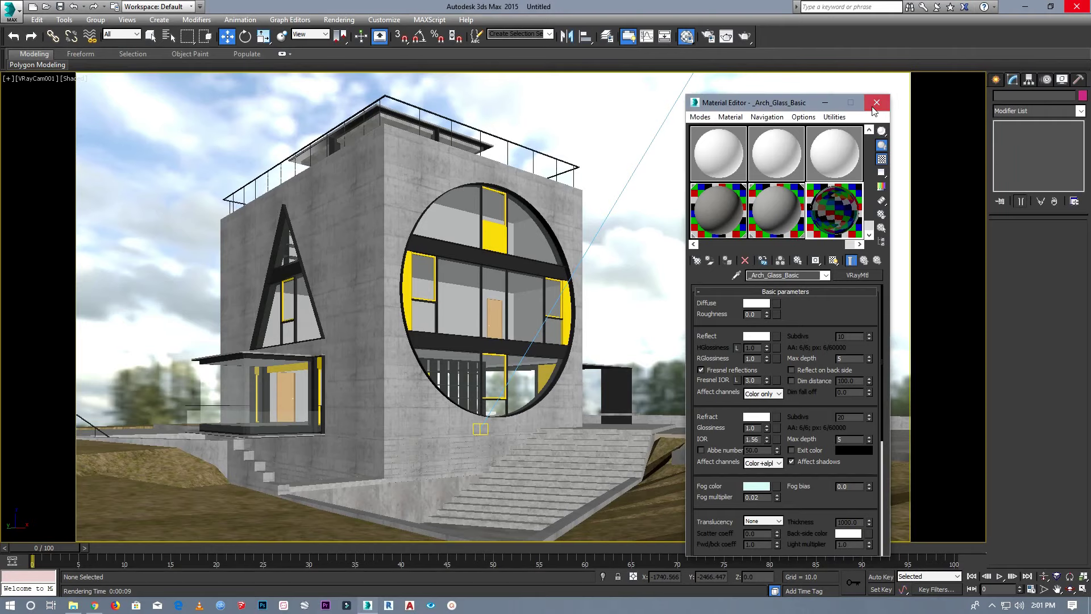
pyautogui.click(876, 103)
pyautogui.click(339, 19)
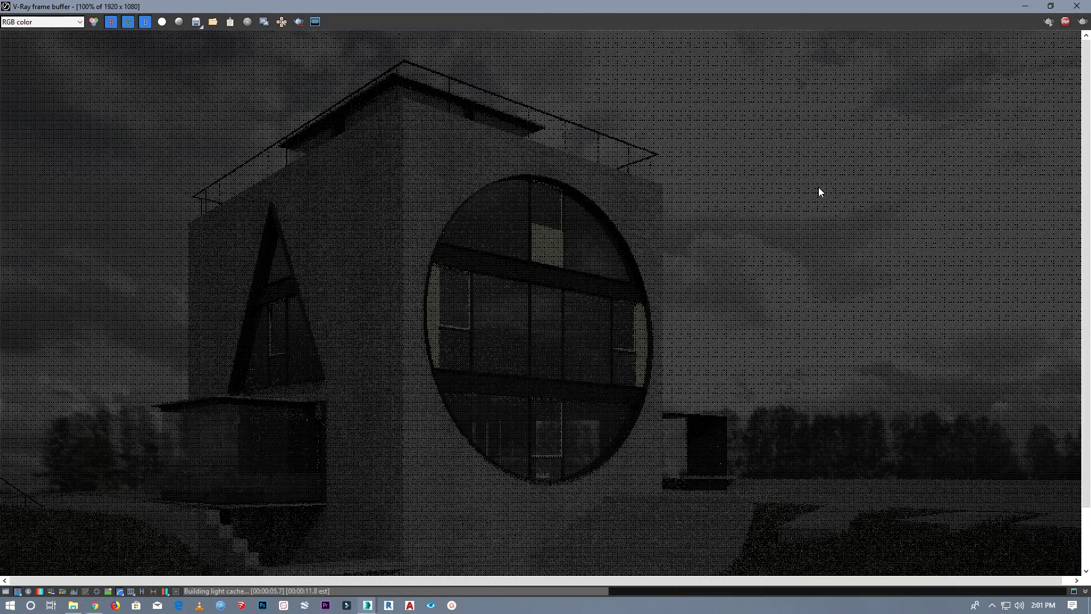
pyautogui.scroll(-2, 565, 216)
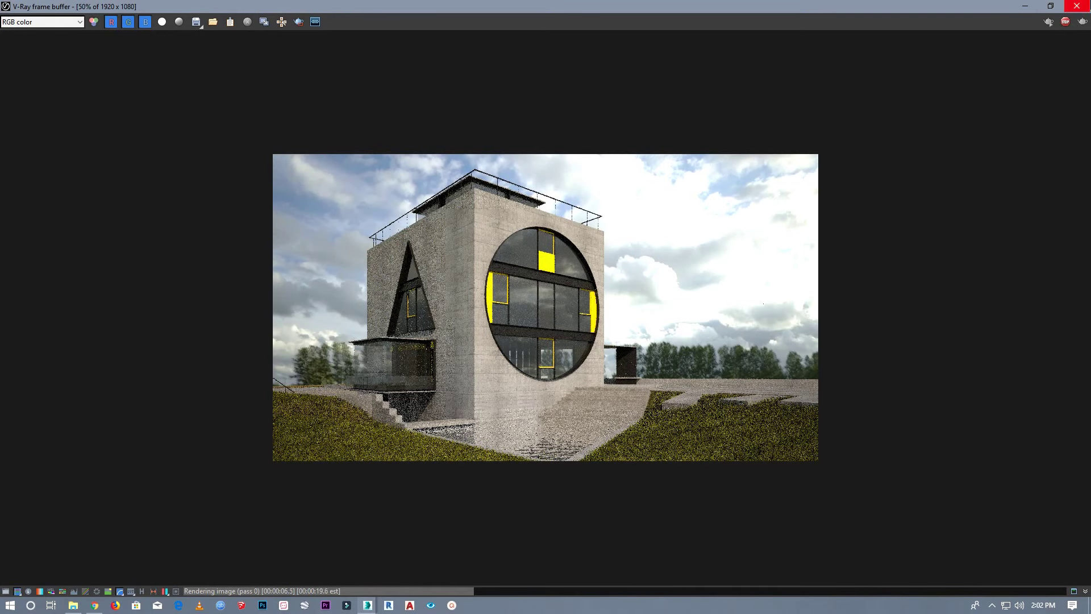
pyautogui.click(1076, 6)
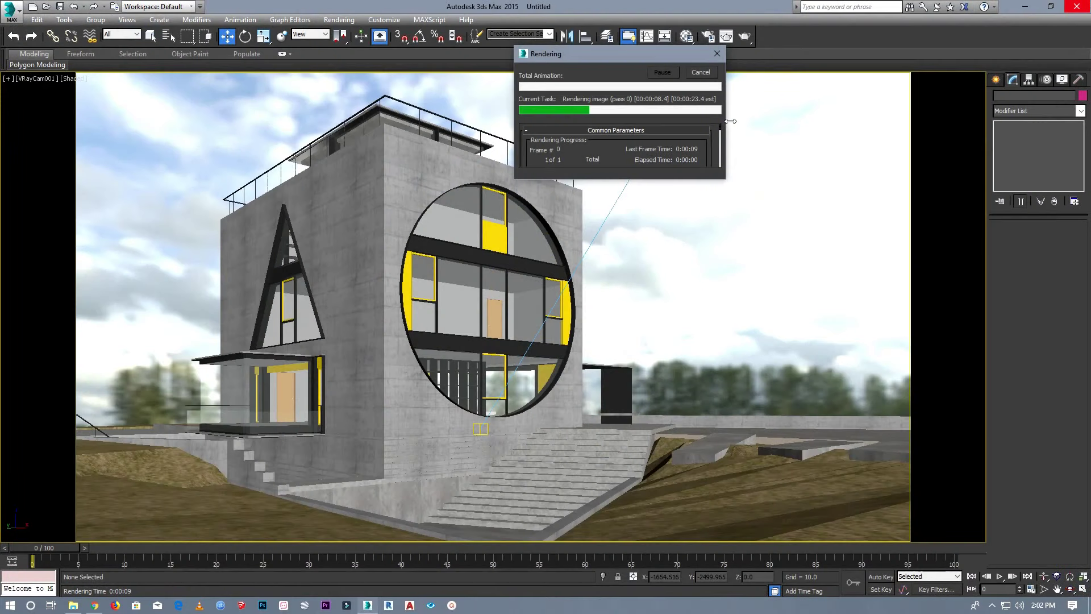
pyautogui.click(701, 72)
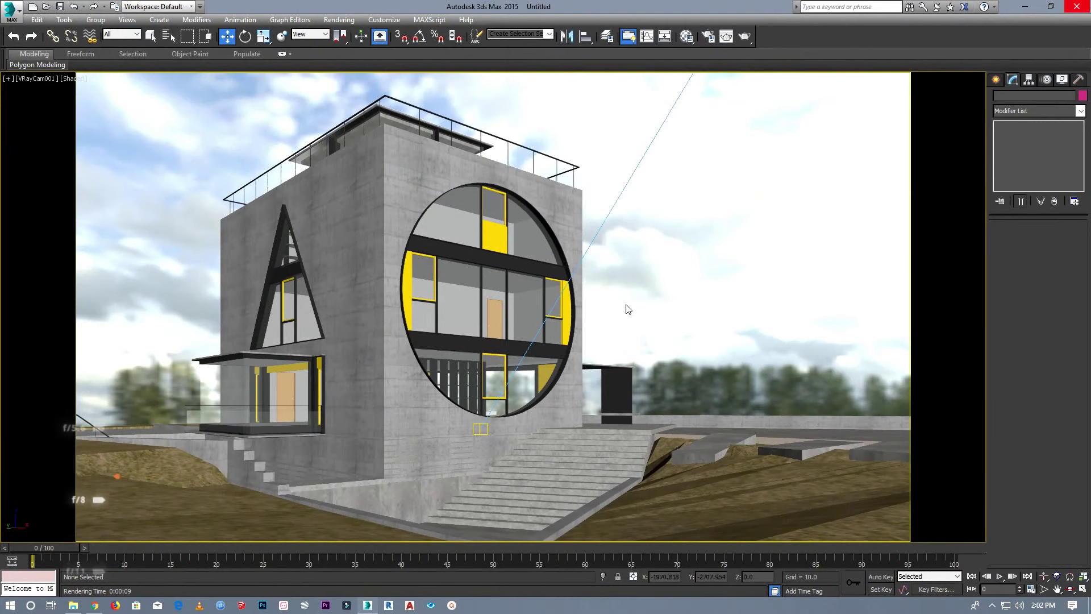
# Open Desktop > 3d models > Plant_B080717979 and drop Cadnav.com_B080717979.max into the 3ds Max viewport.
pyautogui.click(78, 605)
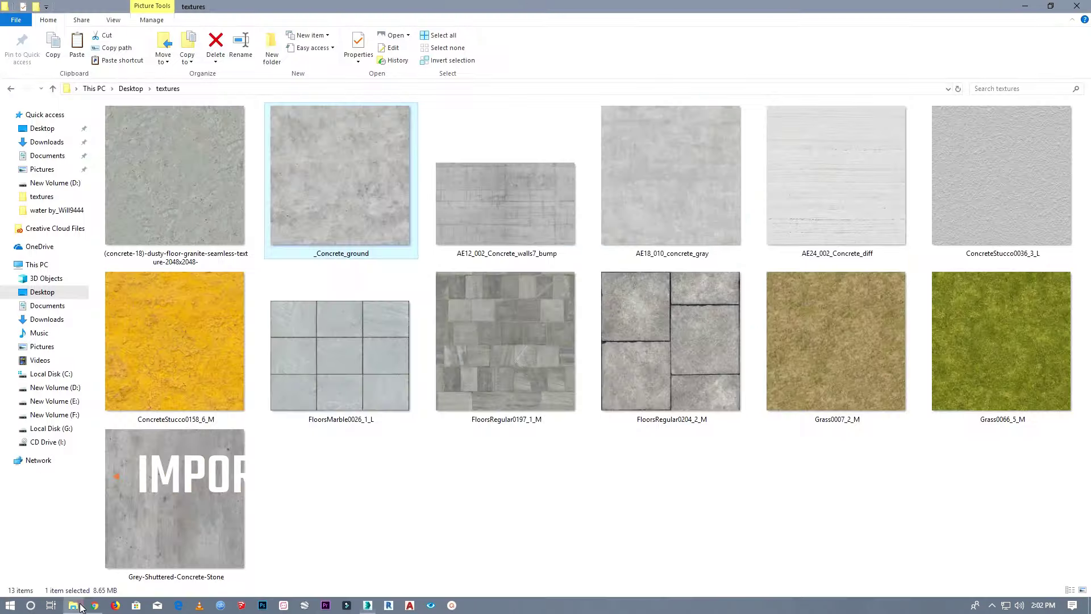
pyautogui.click(130, 89)
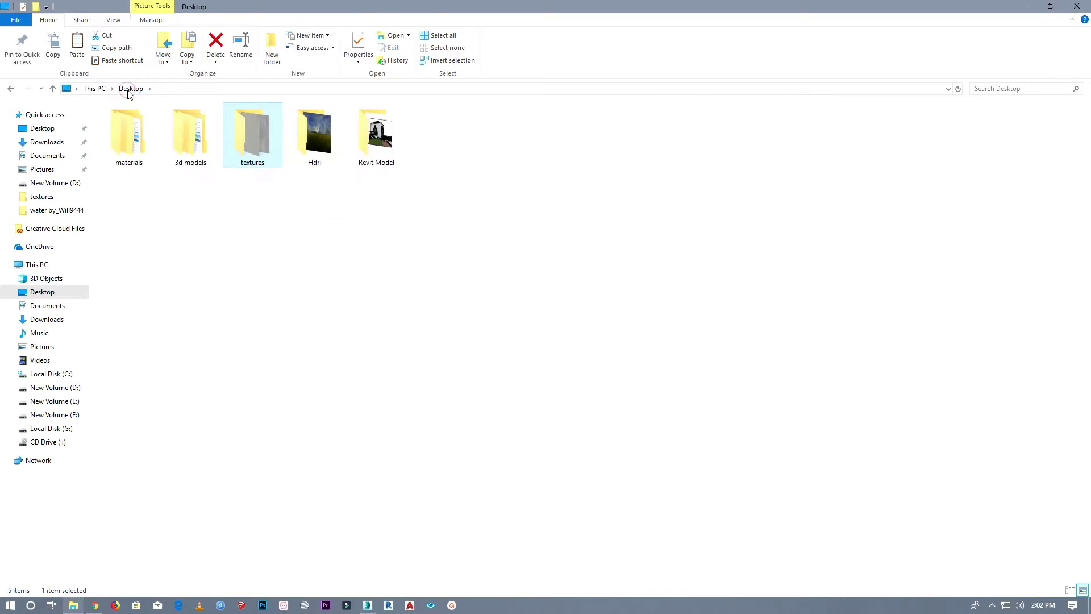
pyautogui.doubleClick(174, 157)
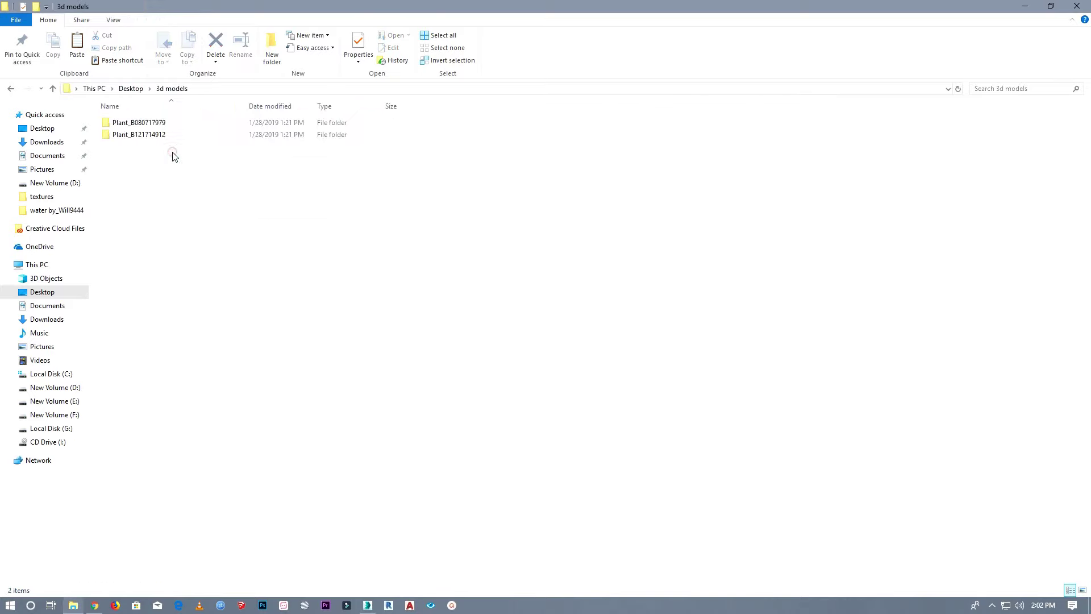
pyautogui.doubleClick(162, 124)
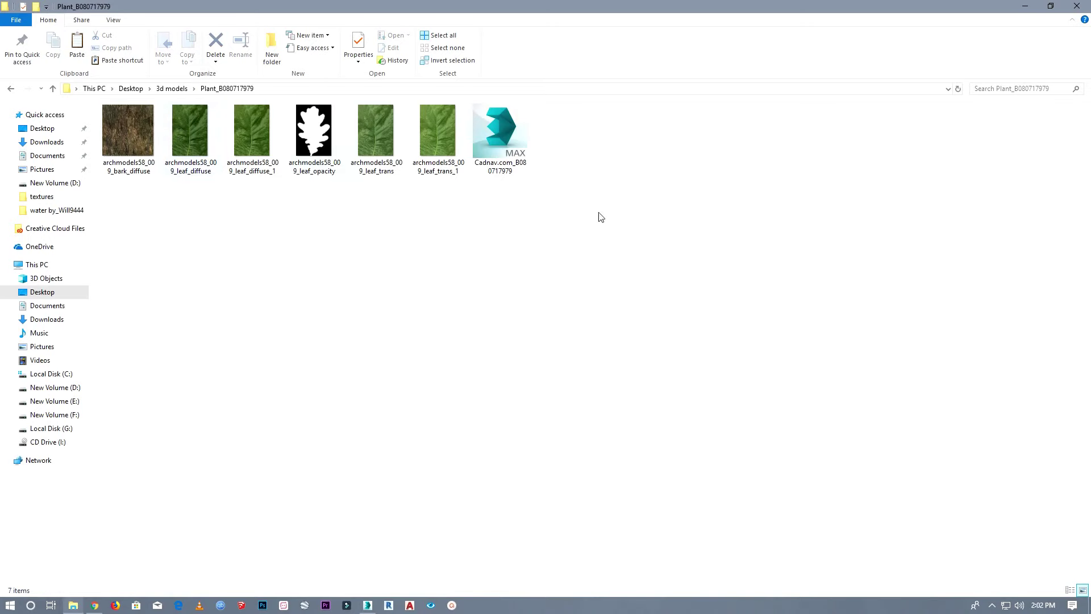
pyautogui.moveTo(500, 131); pyautogui.dragTo(369, 608)
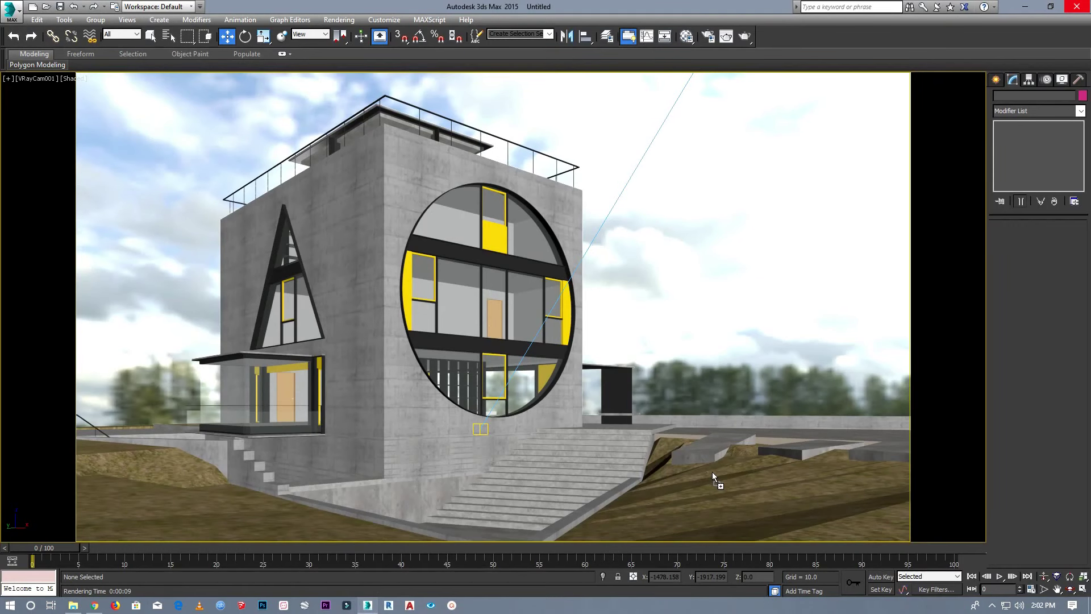
pyautogui.moveTo(369, 608); pyautogui.dragTo(713, 474)
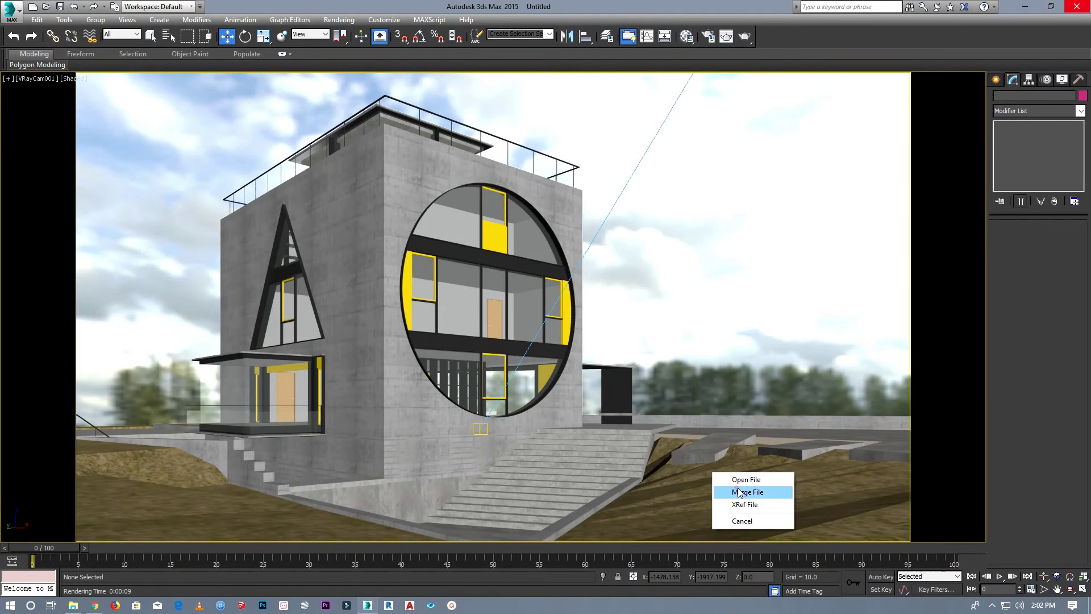
# Merge the tree model, place it beside the house, and move it further left in Perspective.
pyautogui.click(737, 491)
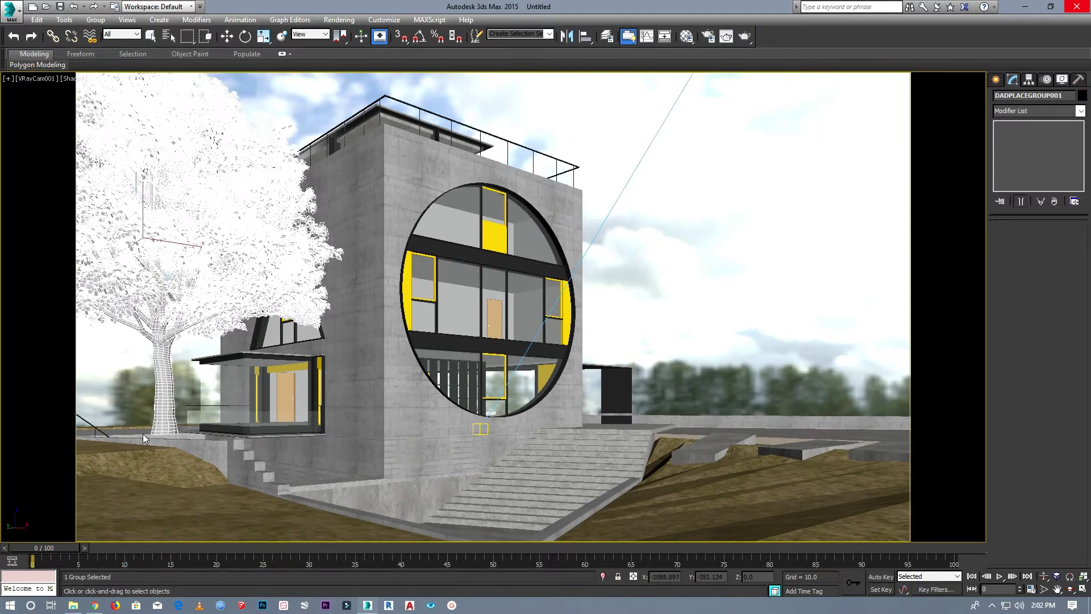
pyautogui.click(141, 432)
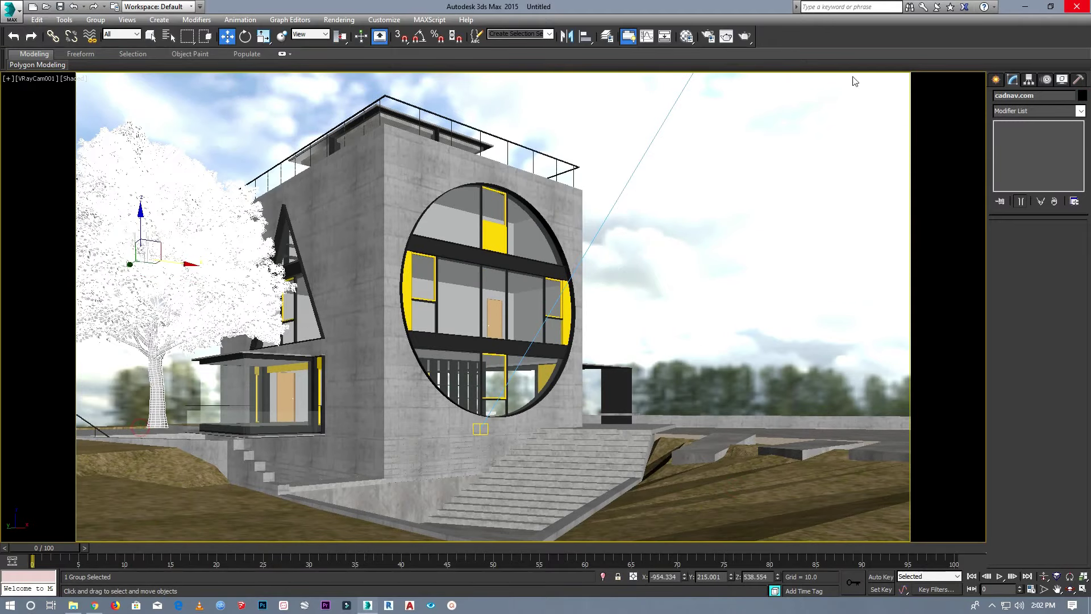
pyautogui.click(34, 80)
pyautogui.click(80, 116)
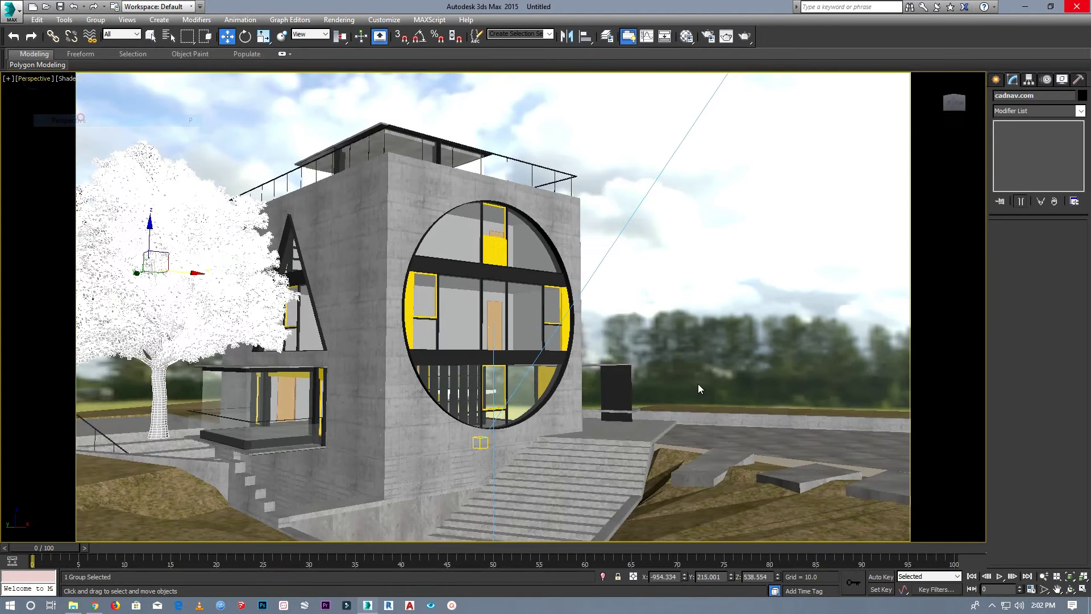
pyautogui.moveTo(956, 110); pyautogui.dragTo(945, 131)
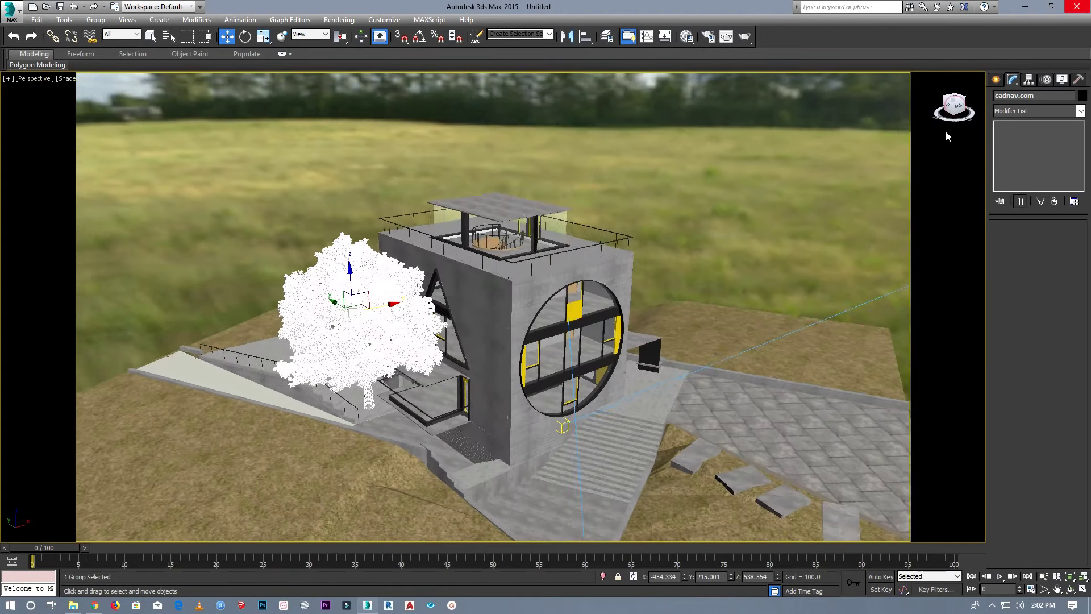
pyautogui.moveTo(380, 312); pyautogui.dragTo(206, 295)
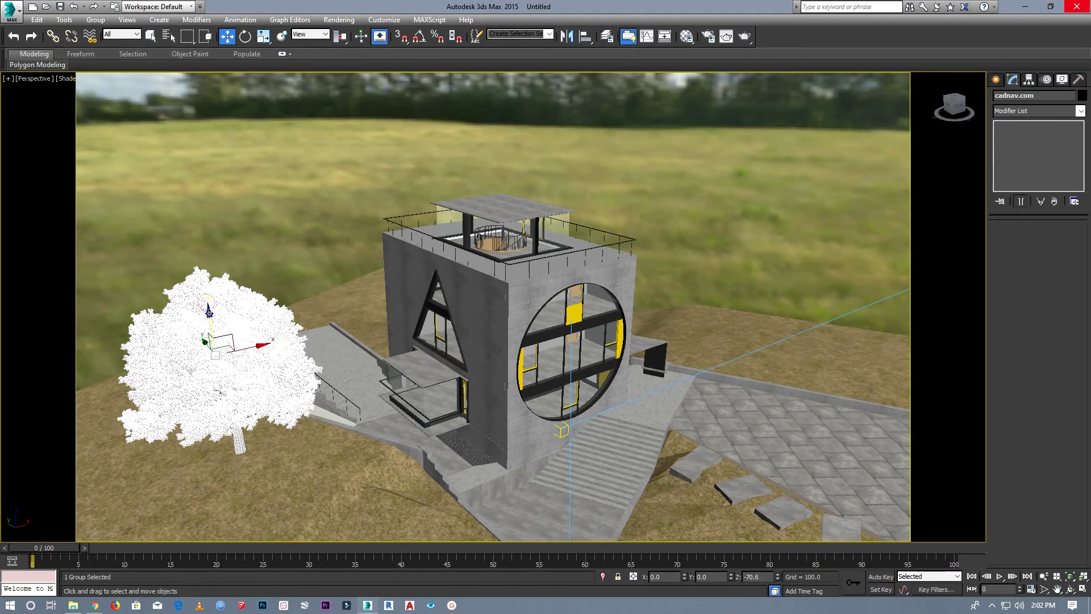
# Inspect the concrete ground material's texture map in the Material Editor.
pyautogui.click(234, 294)
pyautogui.click(274, 250)
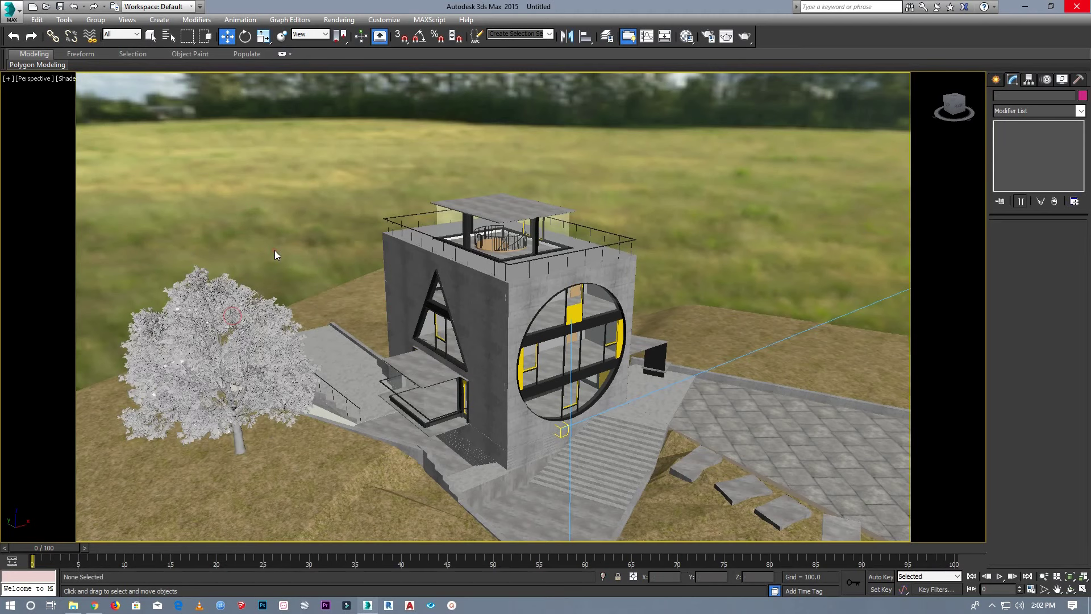
pyautogui.moveTo(948, 113); pyautogui.dragTo(909, 124)
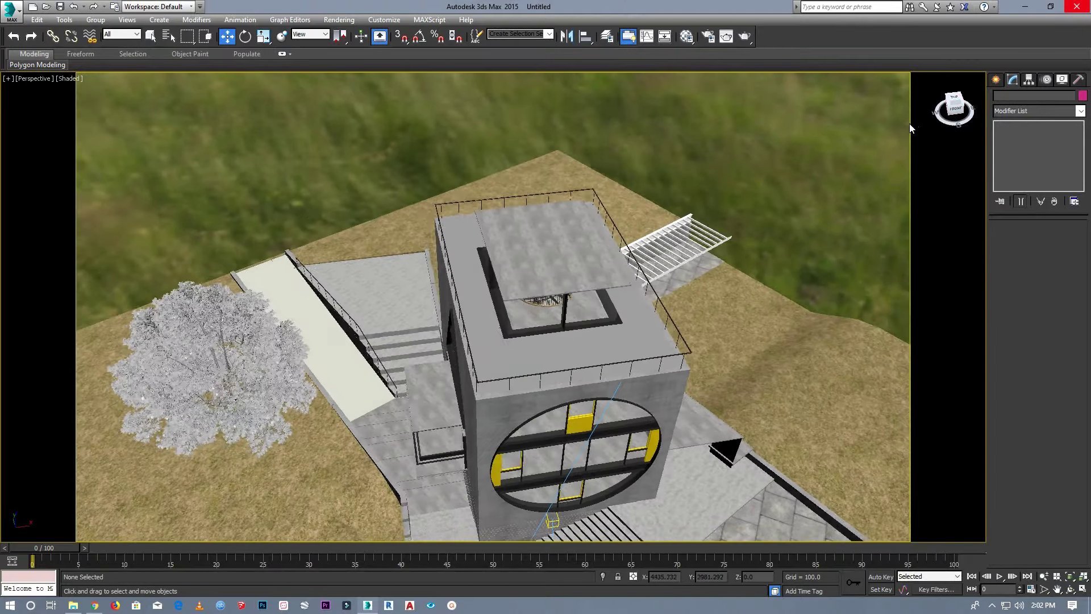
pyautogui.press('m')
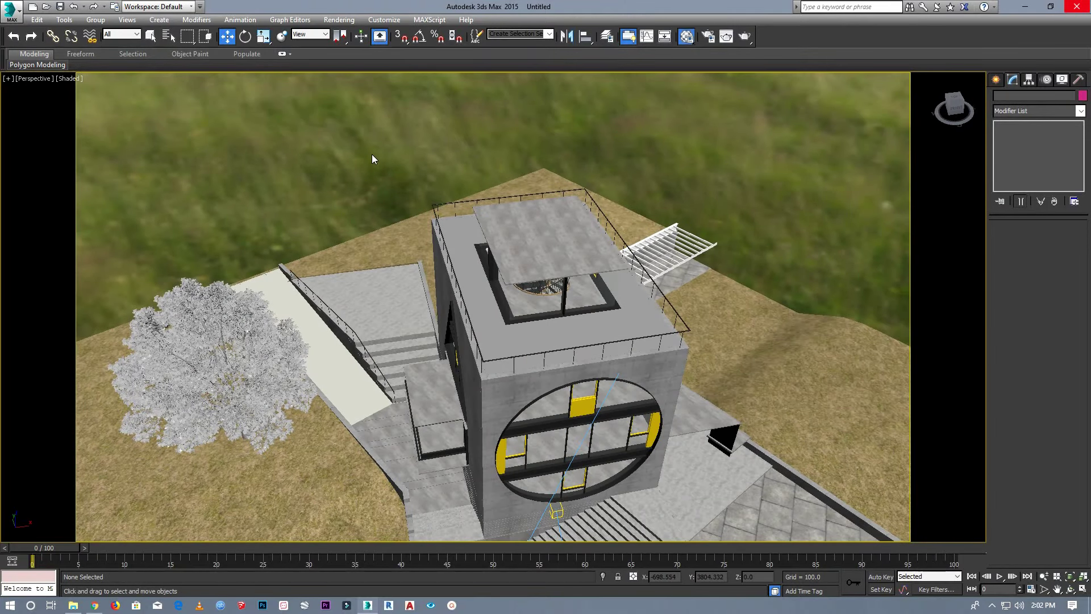
pyautogui.click(771, 202)
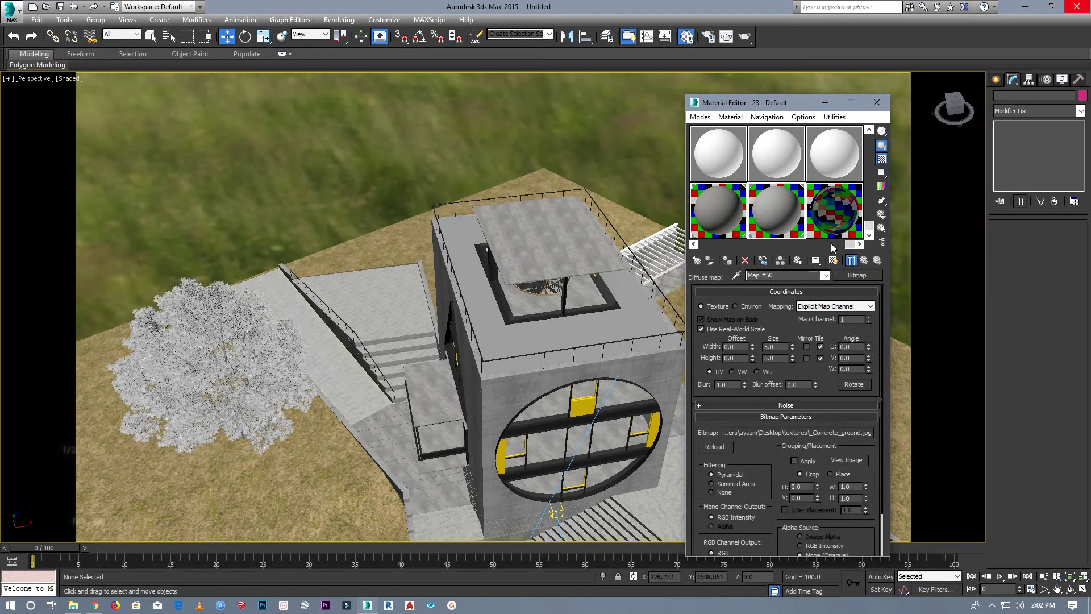
pyautogui.click(876, 102)
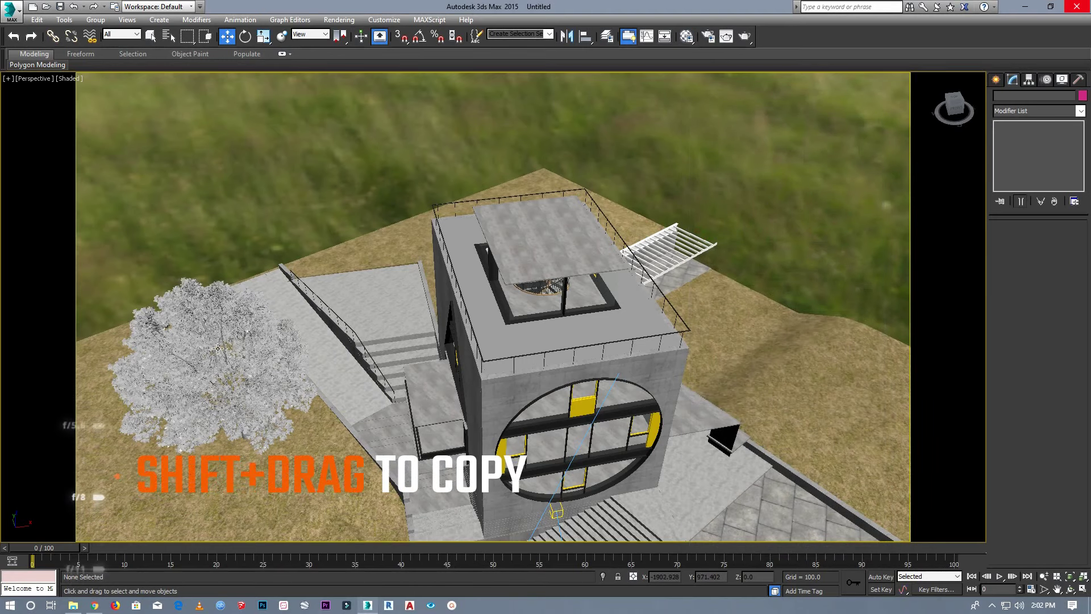
# Clone the tree as a copy, position it behind the house, and drag another copy right.
pyautogui.click(250, 346)
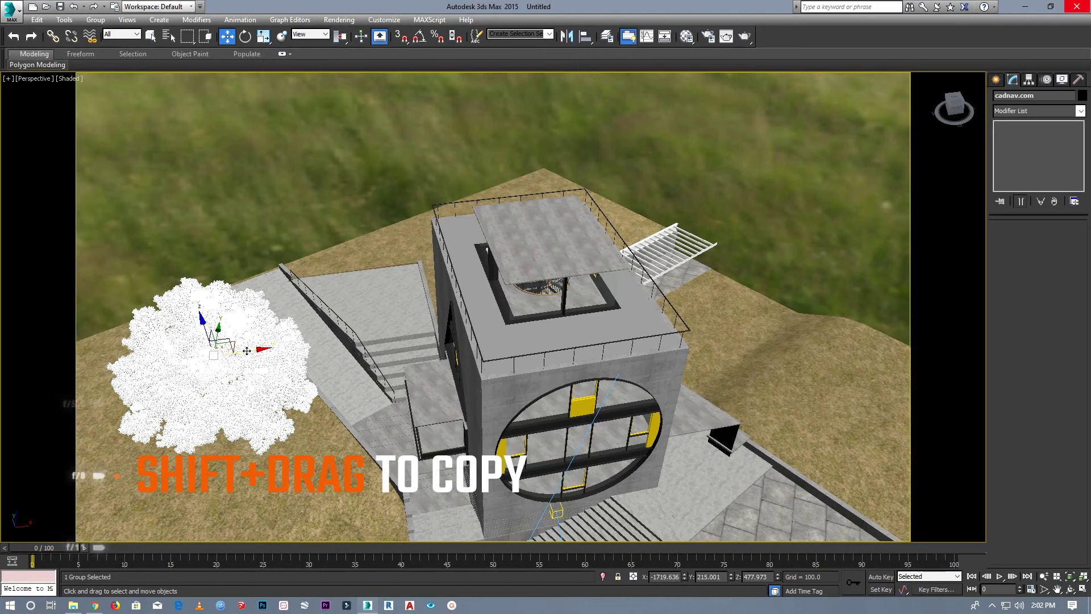
pyautogui.keyDown('shift'); pyautogui.moveTo(247, 350); pyautogui.dragTo(431, 329); pyautogui.keyUp('shift')
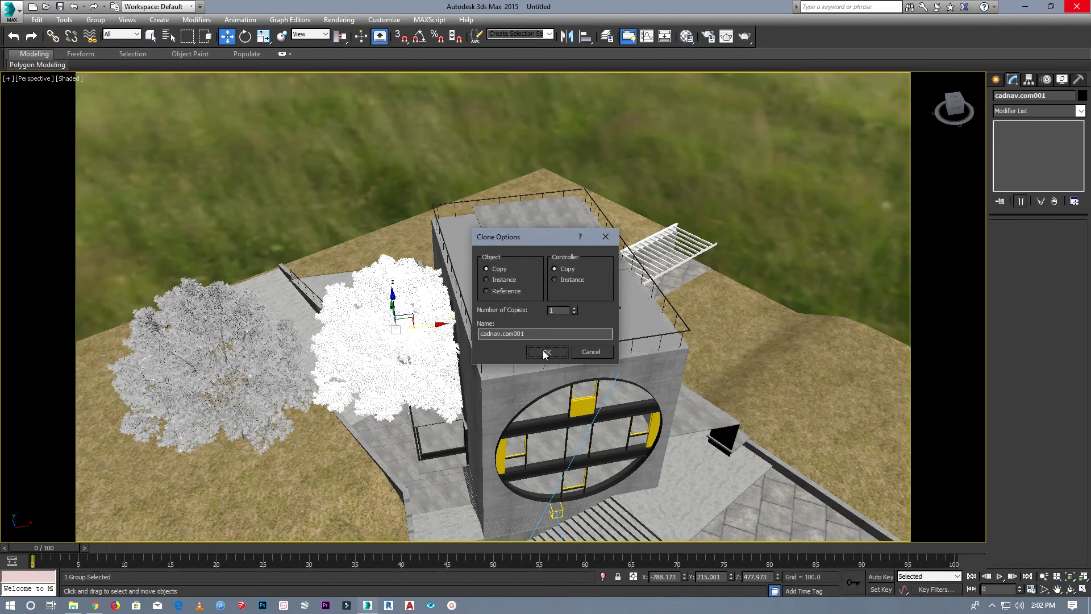
pyautogui.click(543, 350)
pyautogui.moveTo(389, 308); pyautogui.dragTo(362, 173)
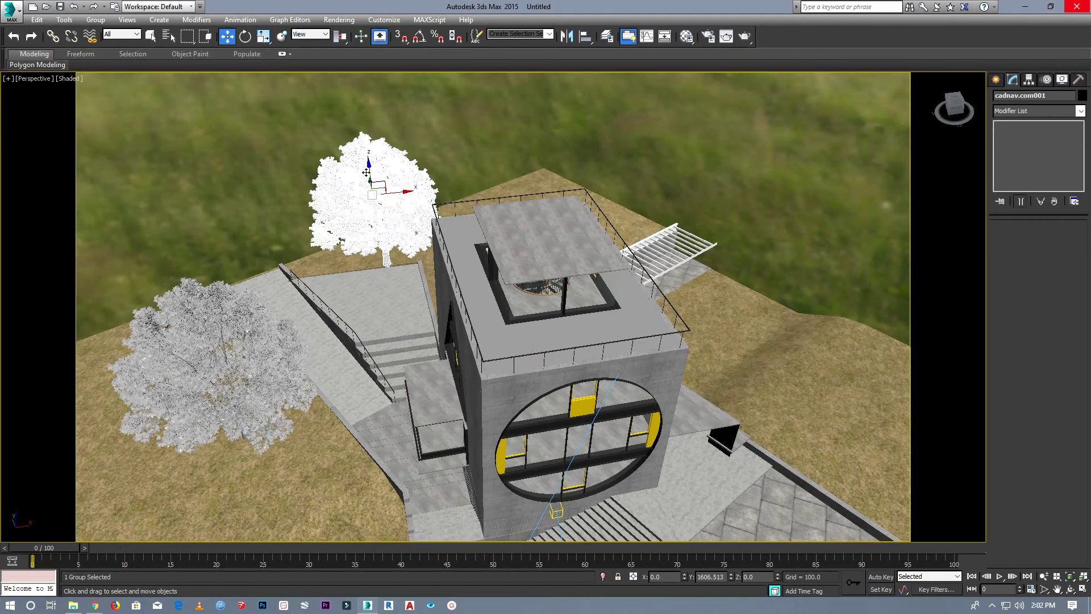
pyautogui.moveTo(418, 191); pyautogui.dragTo(340, 209)
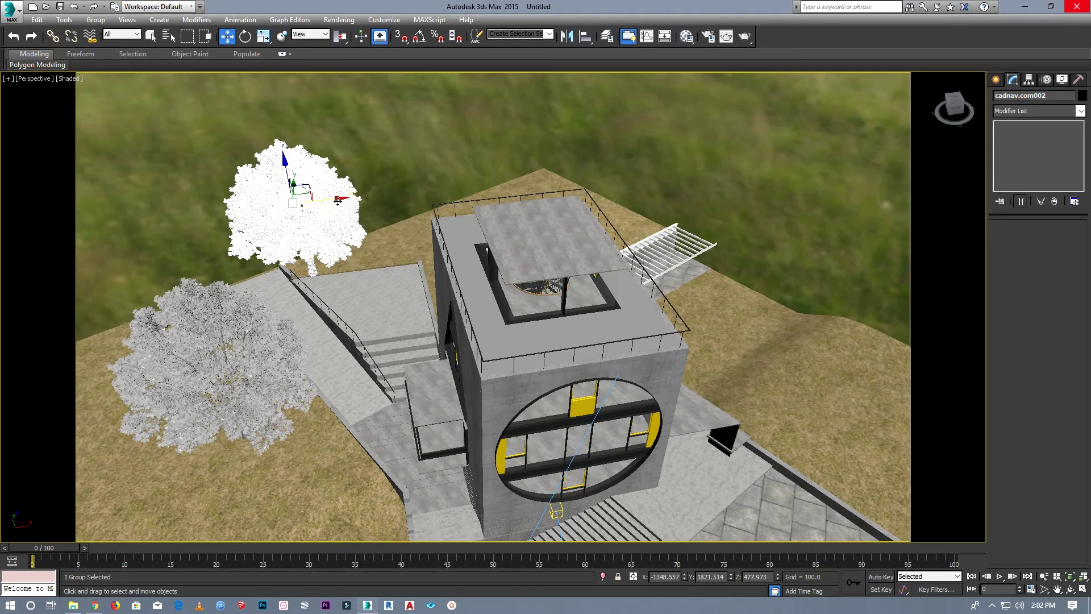
pyautogui.keyDown('shift'); pyautogui.moveTo(338, 201); pyautogui.dragTo(654, 195); pyautogui.keyUp('shift')
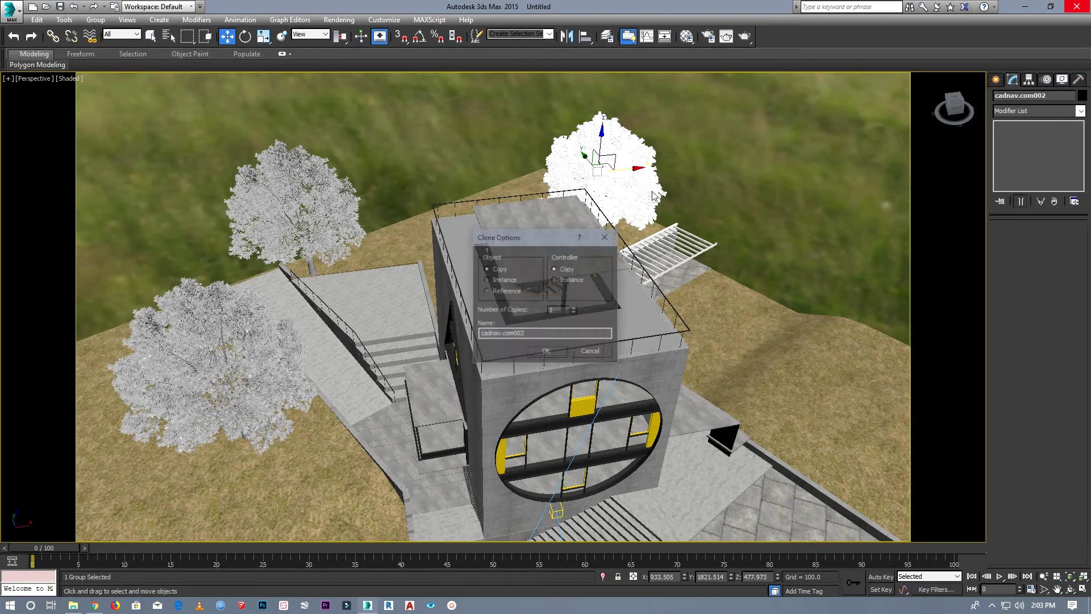
# Confirm the third tree copy, cadnav.com002.
pyautogui.click(545, 351)
pyautogui.scroll(5, 654, 274)
pyautogui.scroll(2, 653, 275)
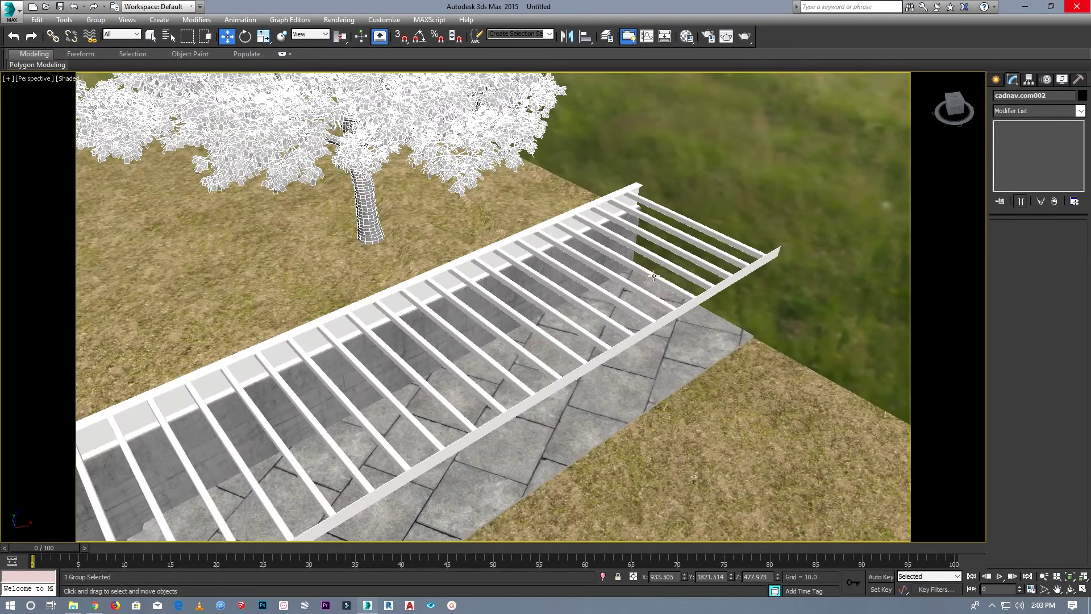
pyautogui.scroll(-2, 653, 275)
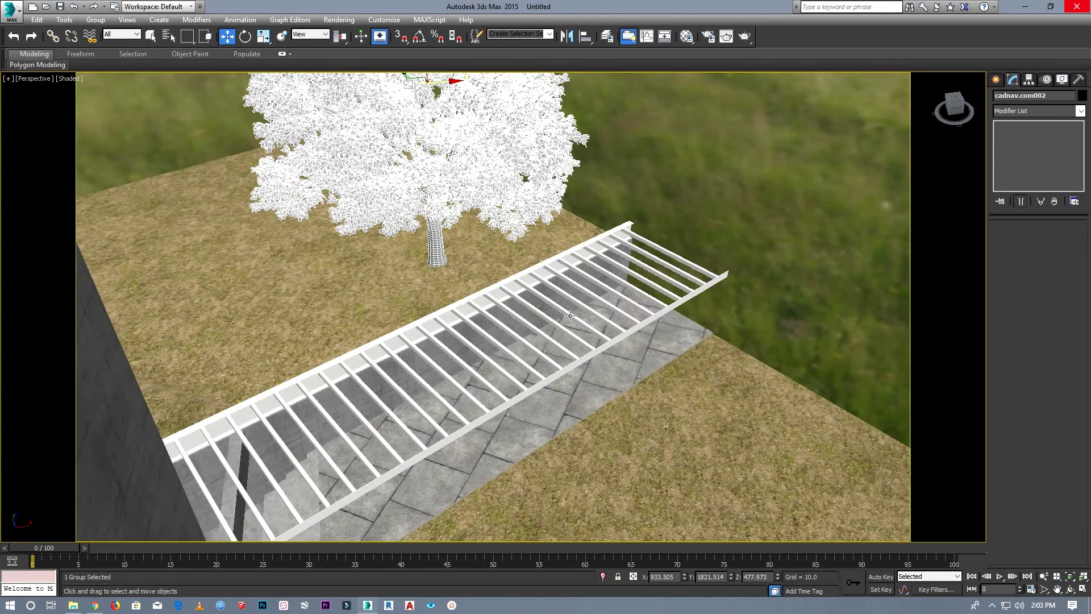
# Apply the Wood_Ash material to the stair railing and close the Material Editor.
pyautogui.press('m')
pyautogui.moveTo(848, 244); pyautogui.dragTo(738, 244)
pyautogui.click(741, 152)
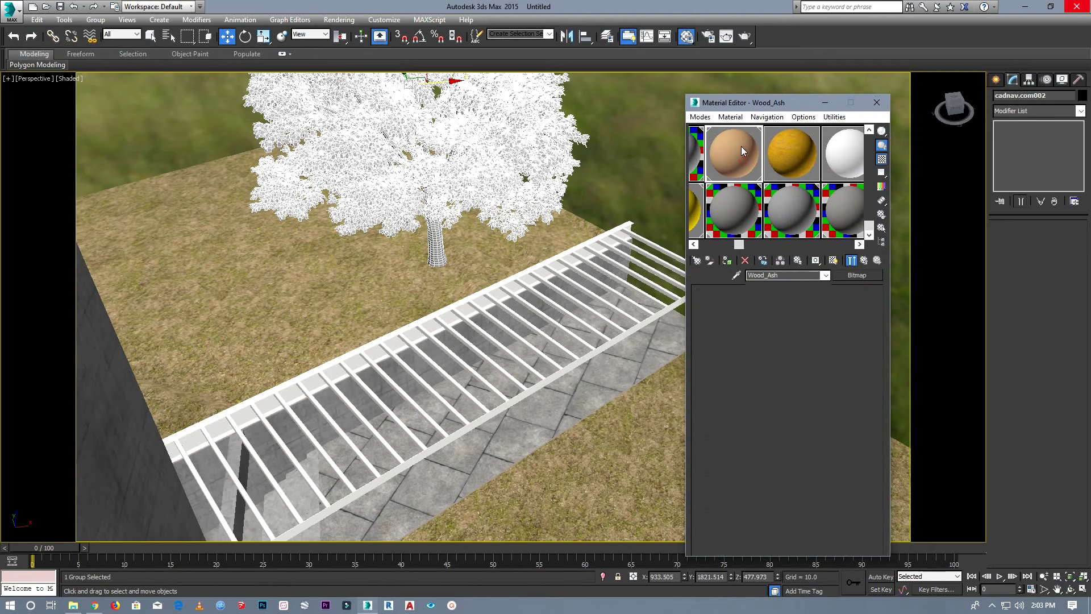
pyautogui.moveTo(739, 142); pyautogui.dragTo(557, 383)
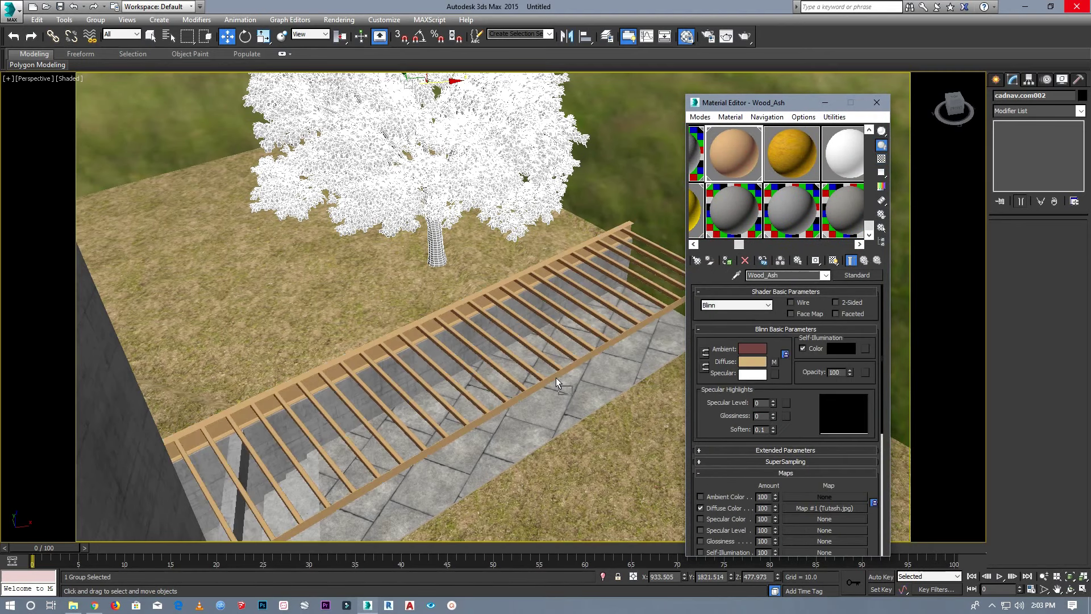
pyautogui.scroll(-5, 521, 315)
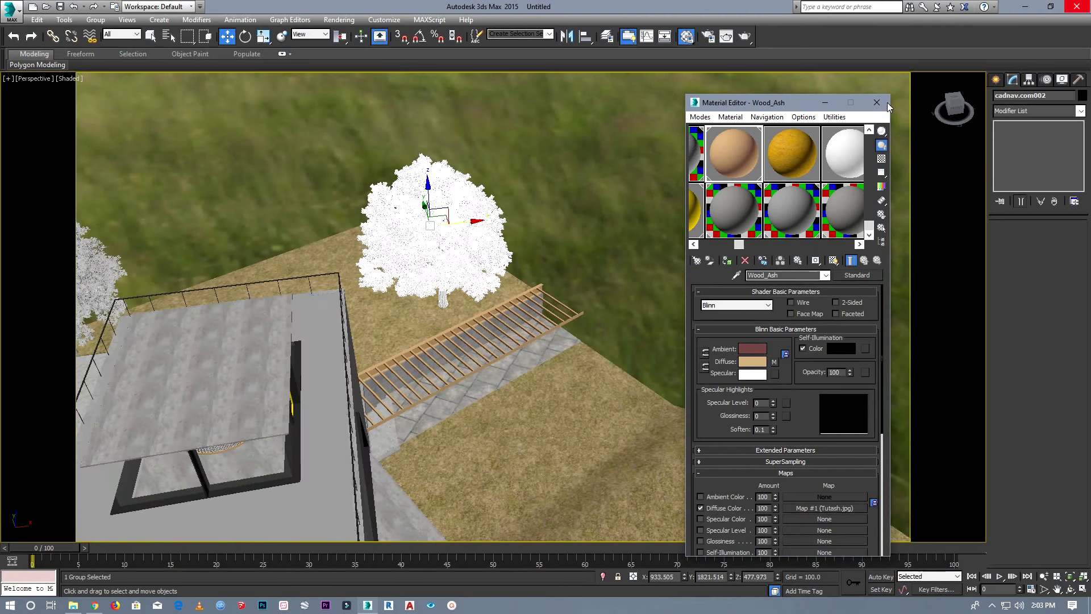
pyautogui.click(876, 102)
# Switch the viewport back to the VRayCam001 camera view.
pyautogui.scroll(-5, 583, 155)
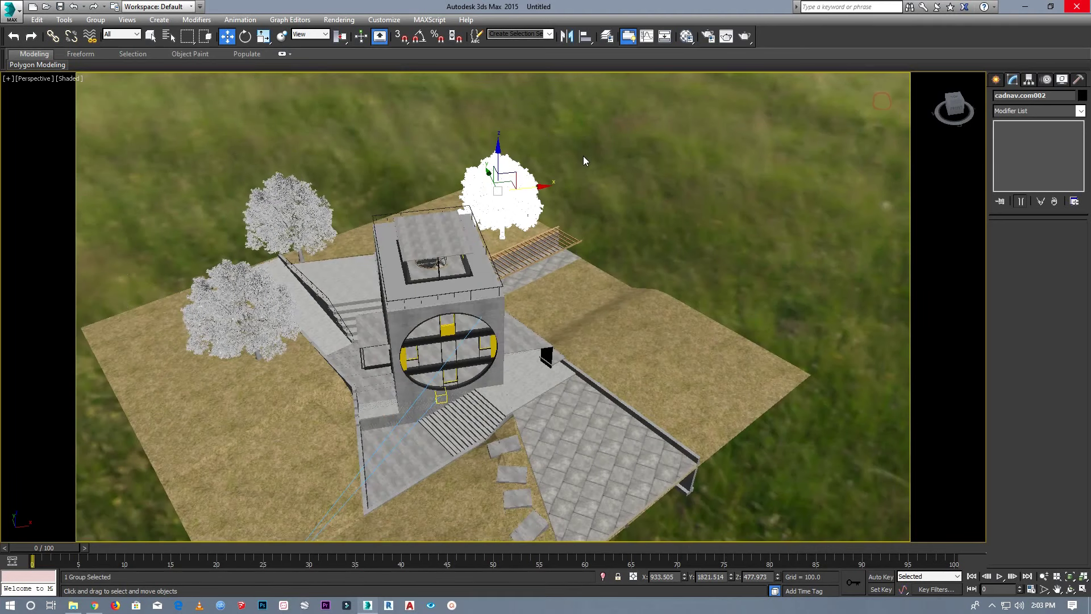
pyautogui.click(25, 79)
pyautogui.click(220, 90)
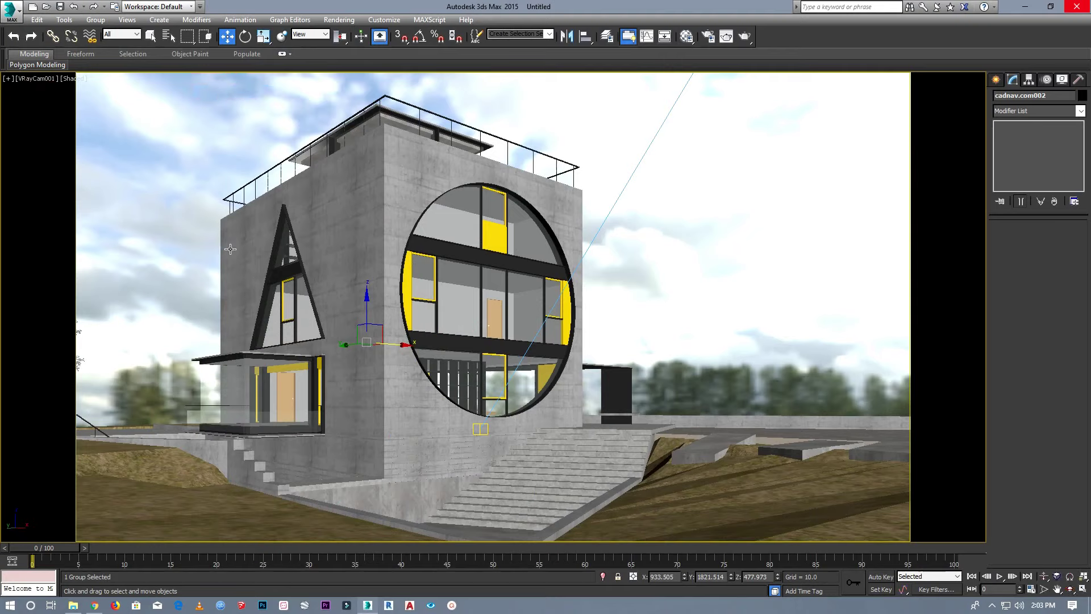
# In Perspective view, clone tree cadnav.com001 as a copy beside the house.
pyautogui.click(79, 360)
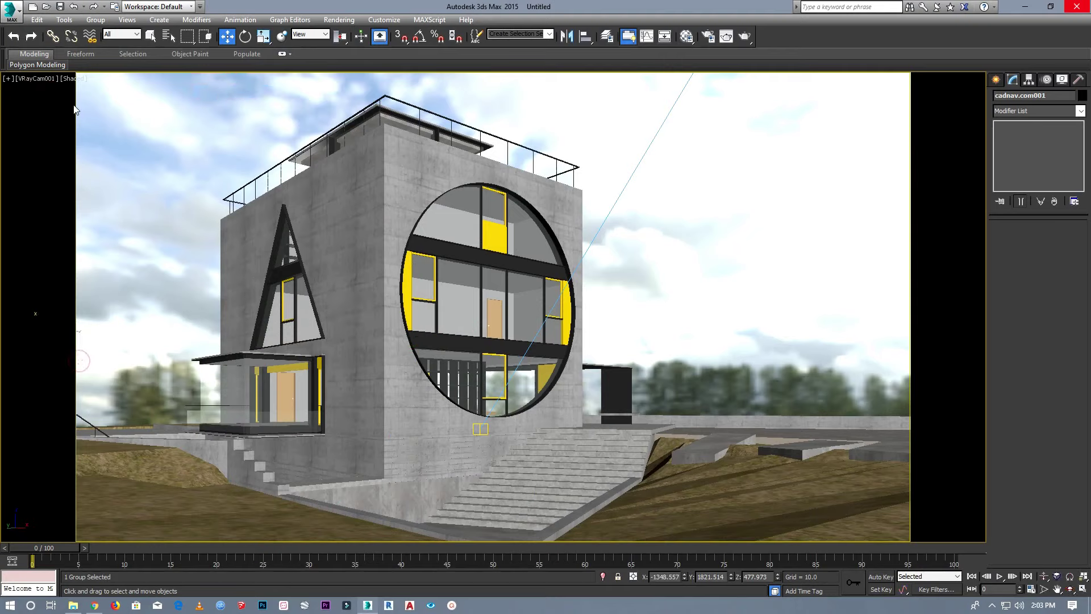
pyautogui.click(31, 77)
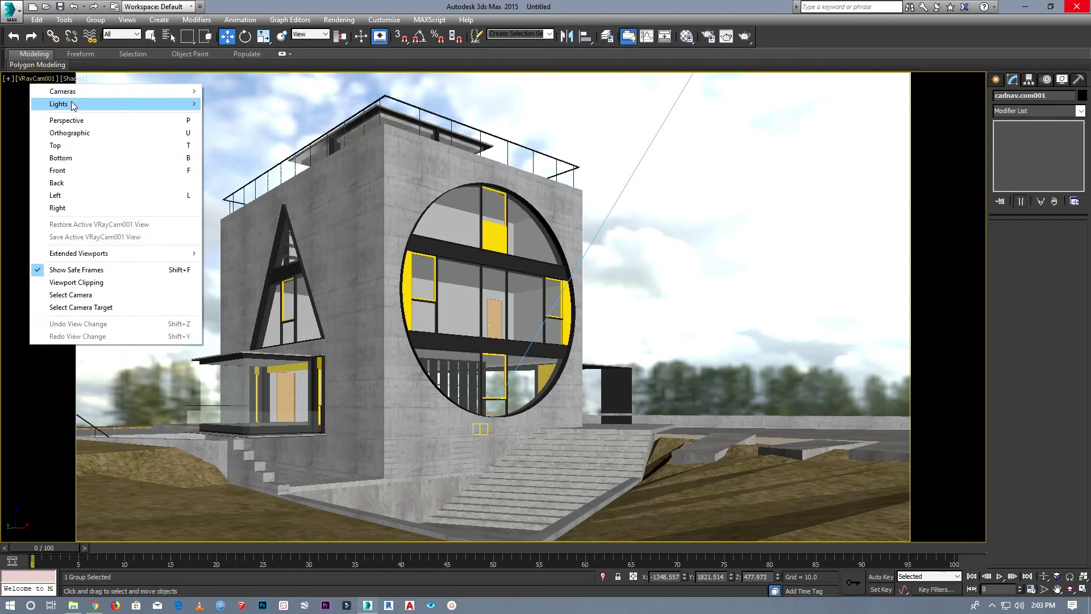
pyautogui.click(94, 124)
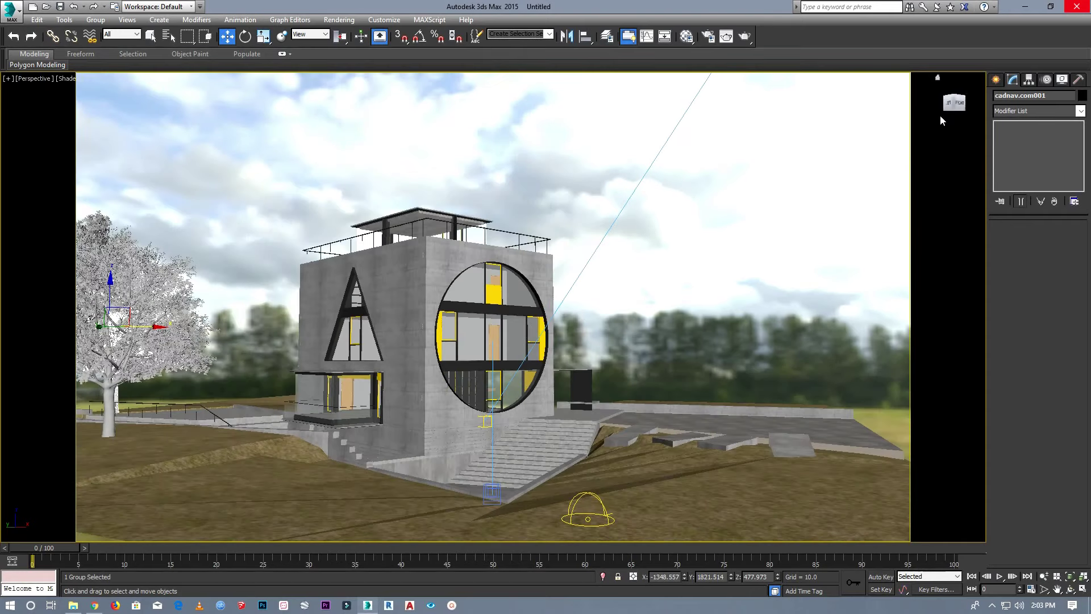
pyautogui.moveTo(940, 119); pyautogui.dragTo(915, 120)
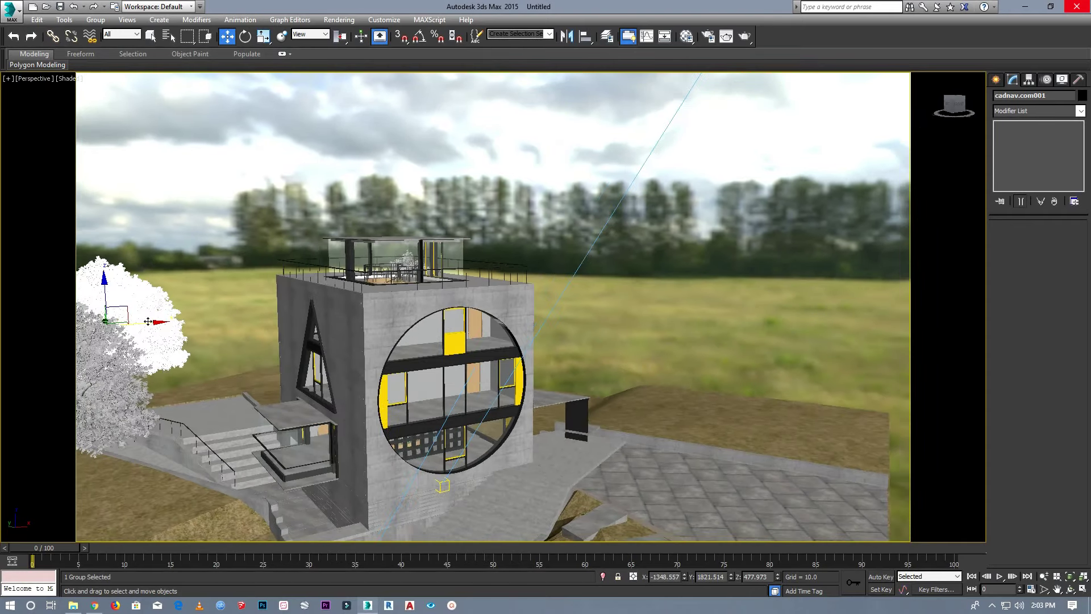
pyautogui.keyDown('shift'); pyautogui.moveTo(148, 321); pyautogui.dragTo(277, 319); pyautogui.keyUp('shift')
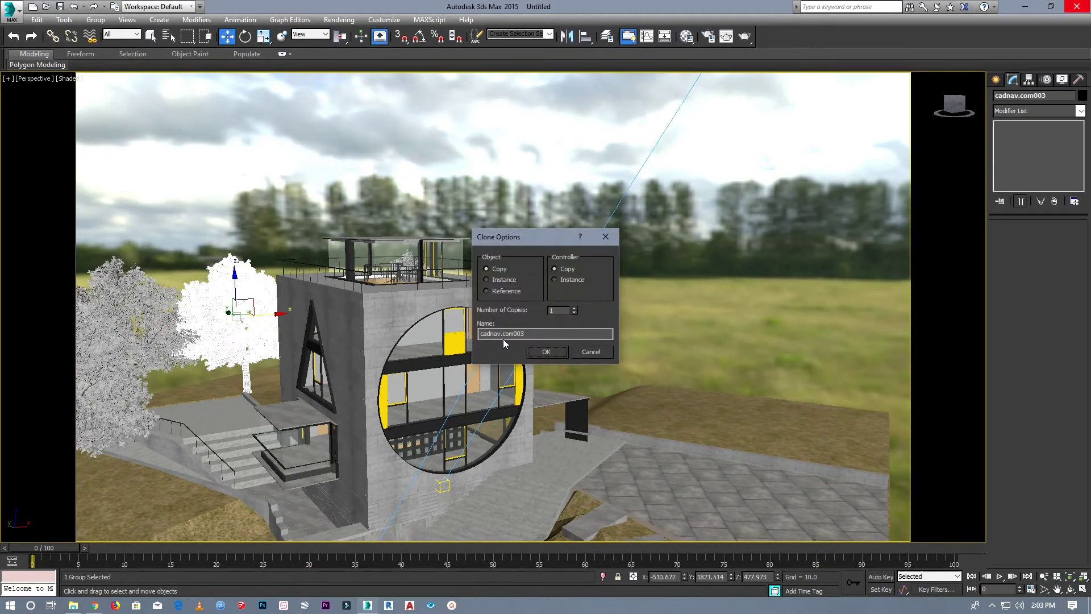
pyautogui.click(549, 349)
# Move tree cadnav.com002 down beside the house's right side and return to VRayCam001.
pyautogui.moveTo(954, 108); pyautogui.dragTo(935, 126)
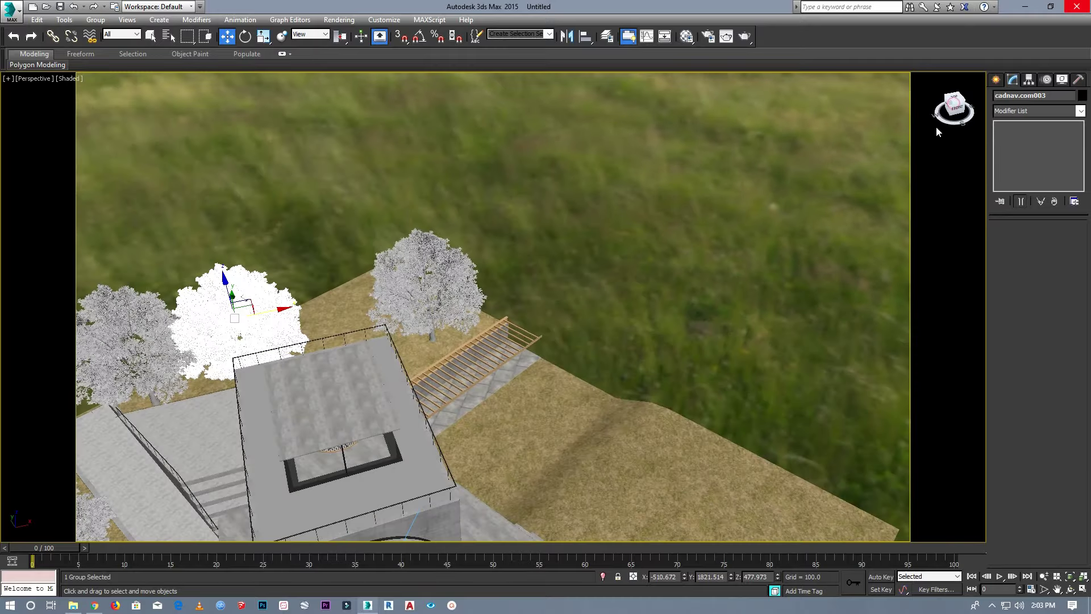
pyautogui.click(450, 291)
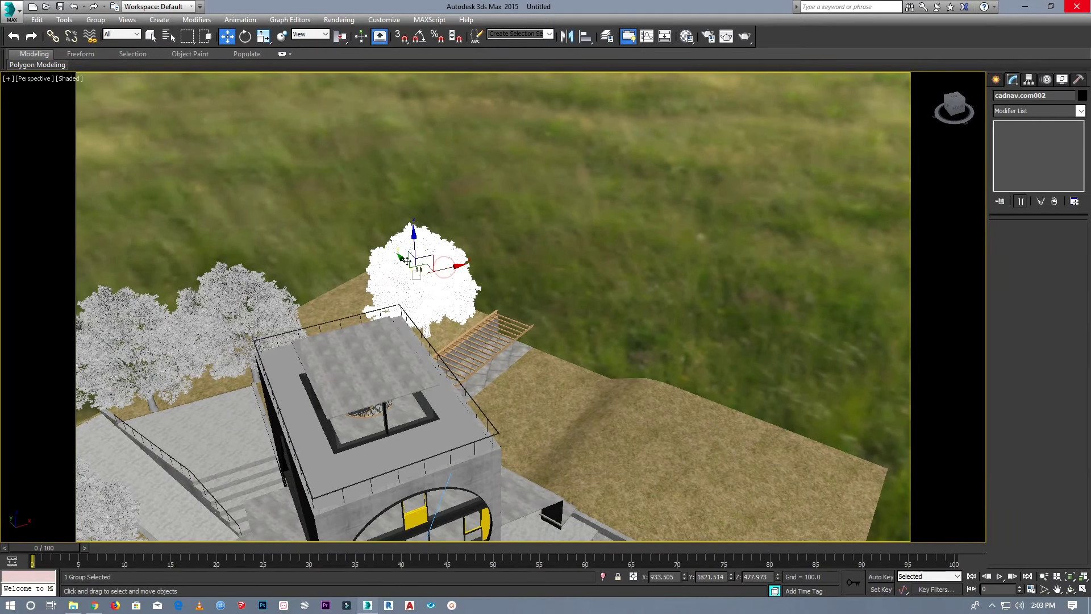
pyautogui.moveTo(402, 260); pyautogui.dragTo(531, 403)
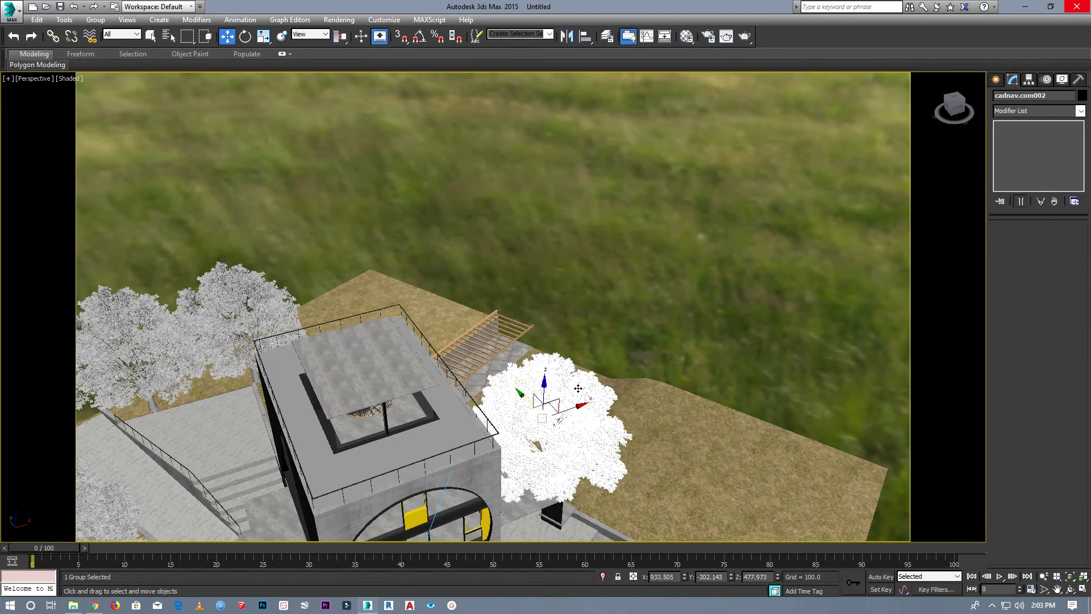
pyautogui.click(40, 80)
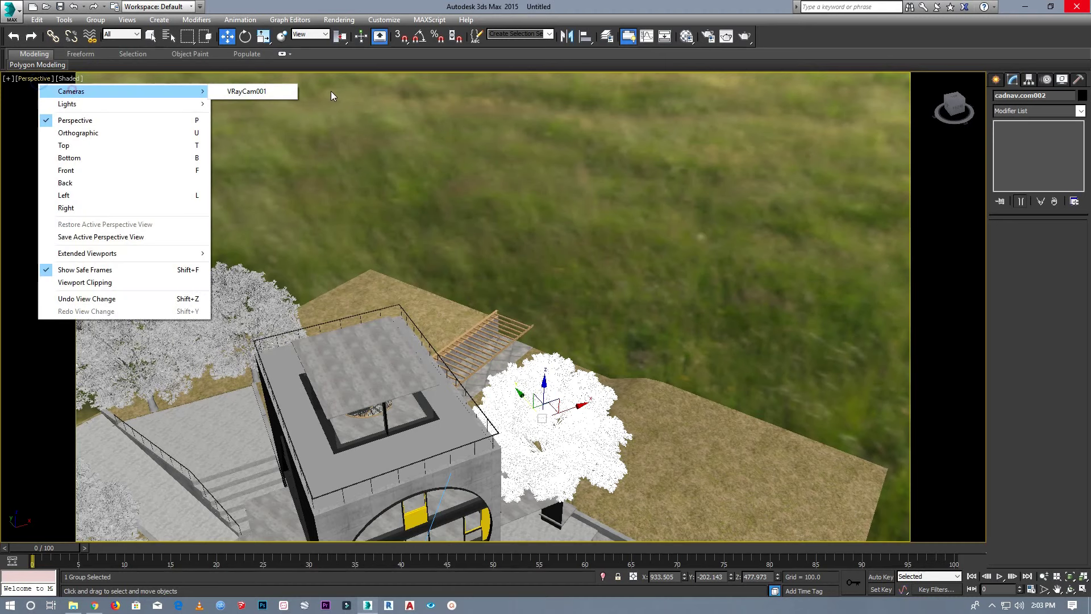
pyautogui.click(272, 94)
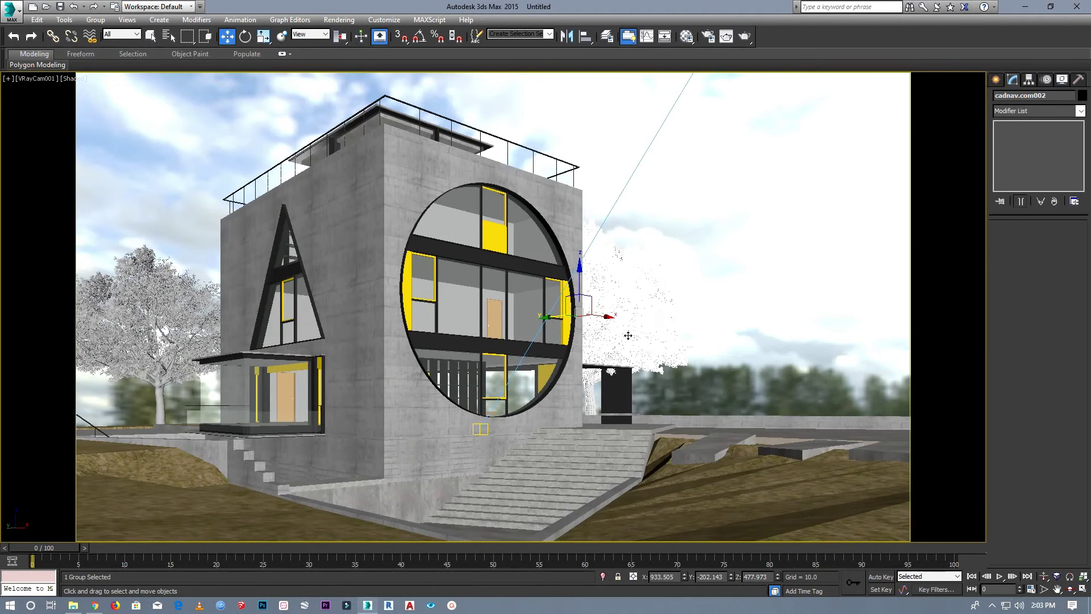
# Copy a tree to the right of the house and shift it further right.
pyautogui.keyDown('shift'); pyautogui.moveTo(548, 319); pyautogui.dragTo(700, 322); pyautogui.keyUp('shift')
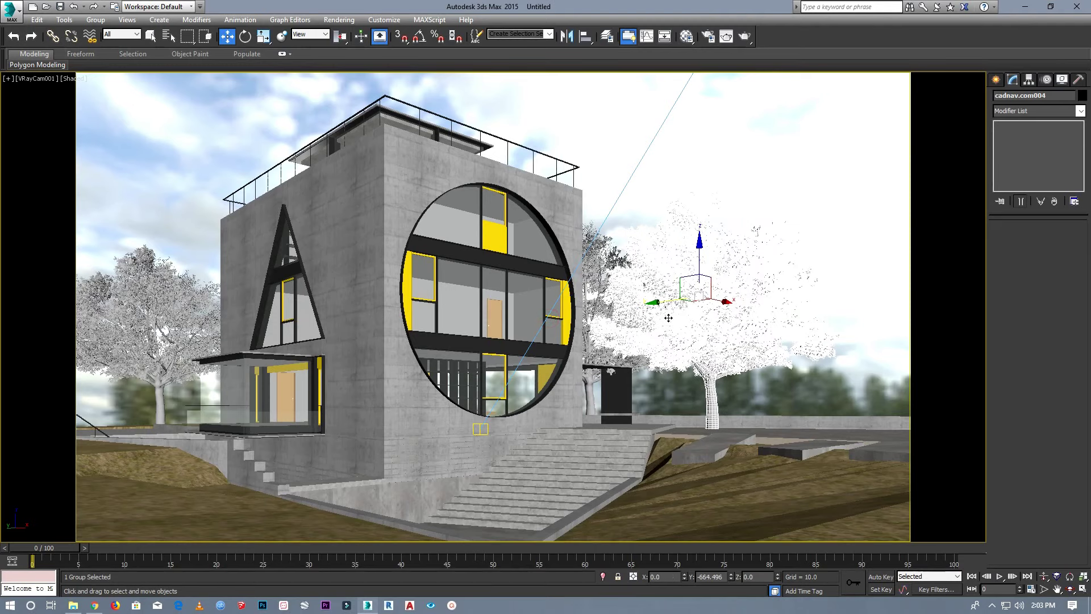
pyautogui.press('Return')
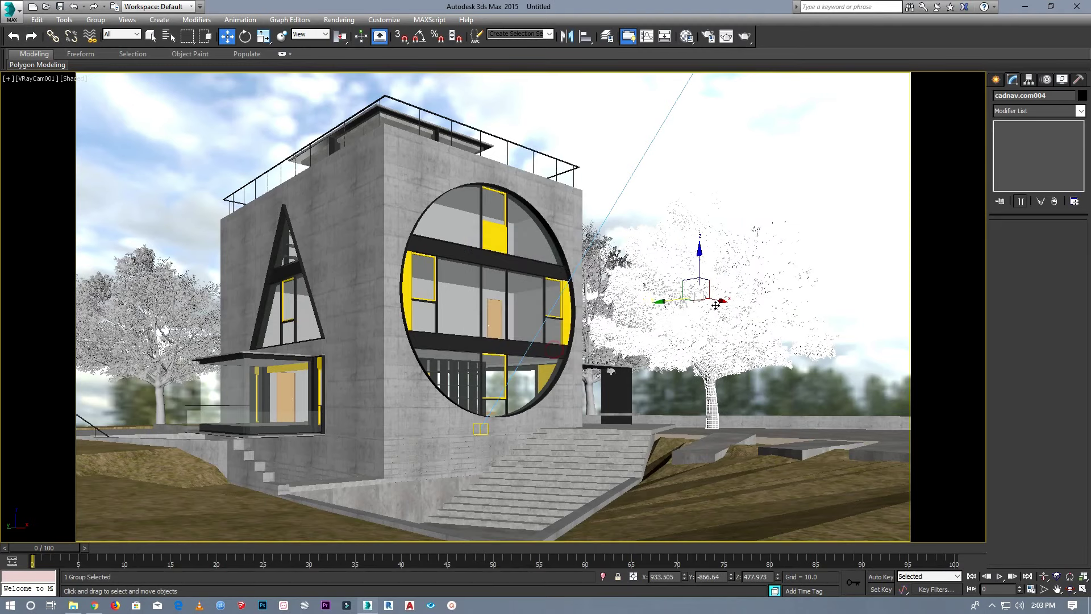
pyautogui.moveTo(715, 301); pyautogui.dragTo(753, 297)
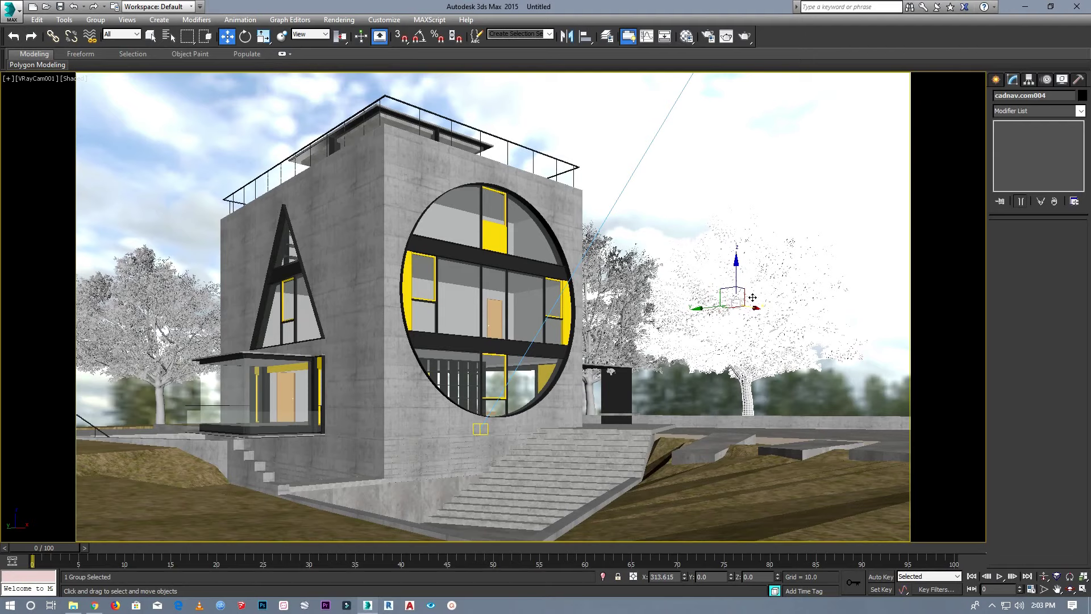
pyautogui.moveTo(752, 297); pyautogui.dragTo(770, 304)
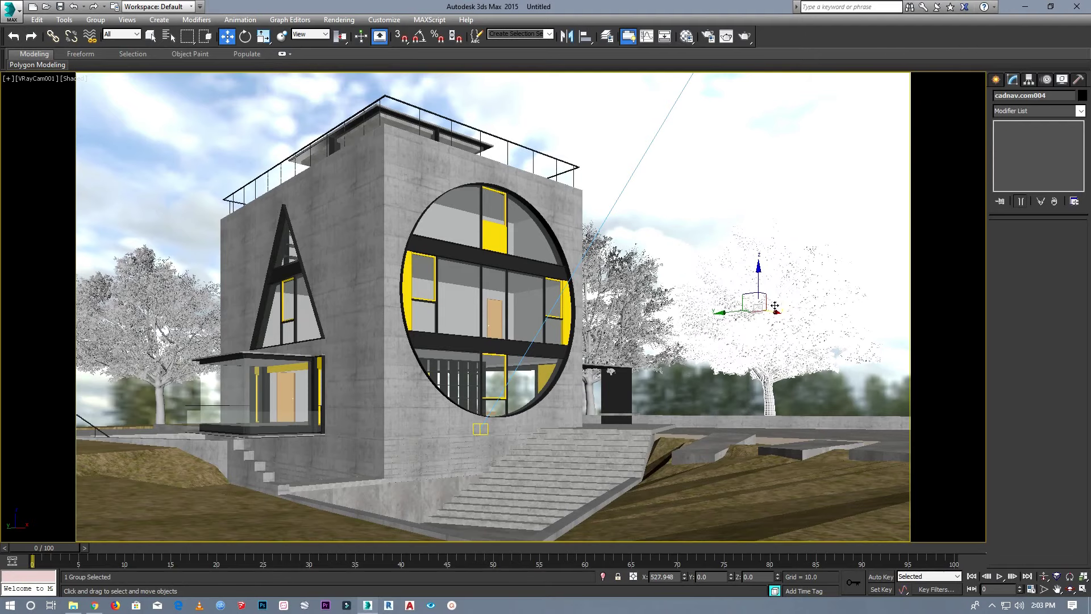
# Copy the right-side tree and place the new copy beside the house's left side.
pyautogui.moveTo(721, 311)
pyautogui.mouseDown()
pyautogui.moveTo(846, 322)
pyautogui.moveTo(409, 367)
pyautogui.mouseUp()
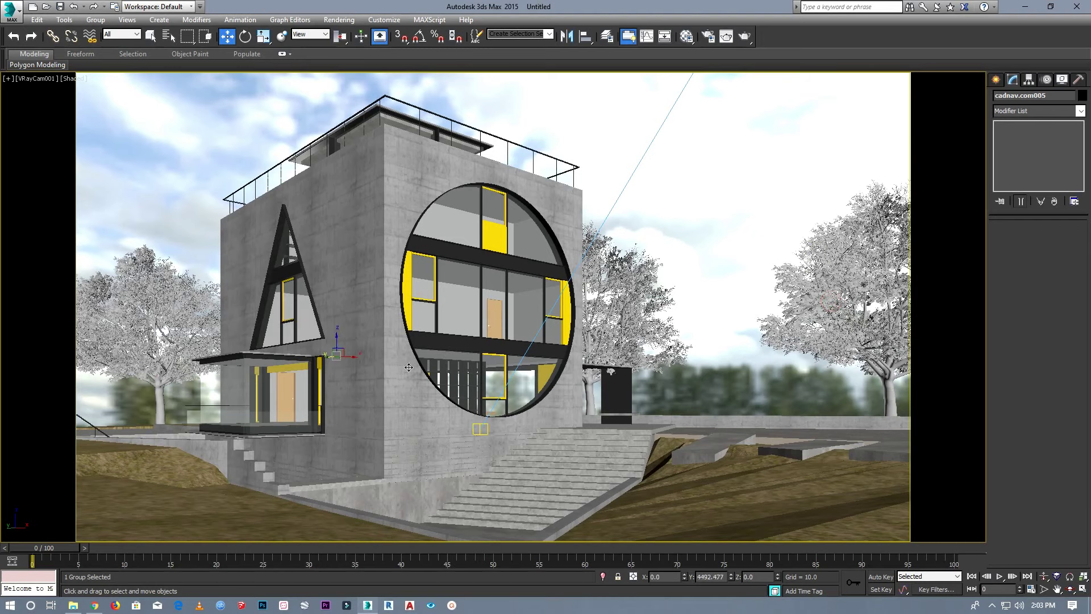
pyautogui.click(515, 353)
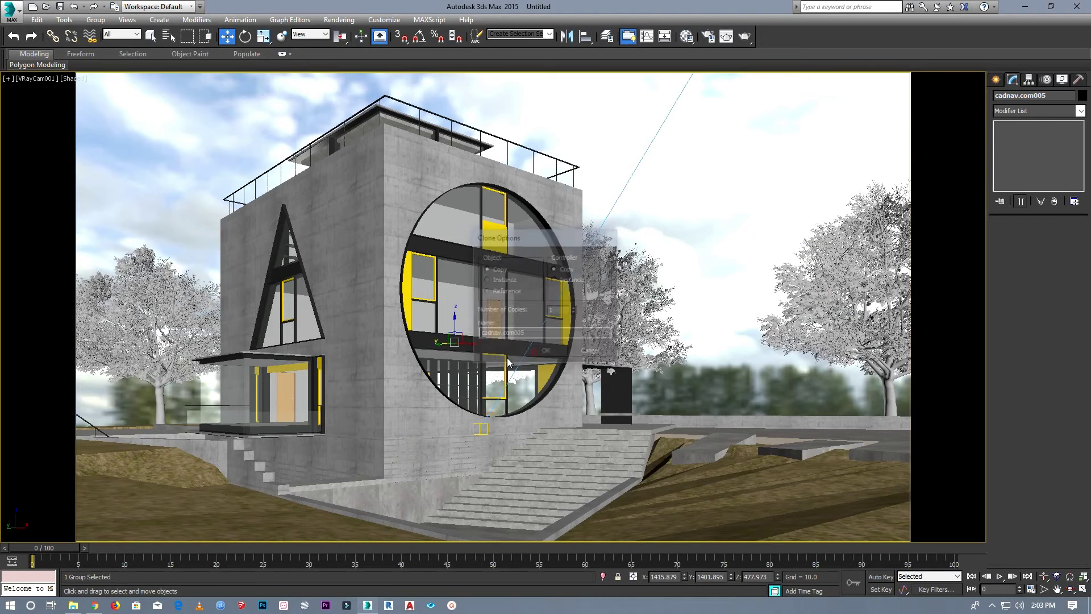
pyautogui.moveTo(479, 347); pyautogui.dragTo(117, 323)
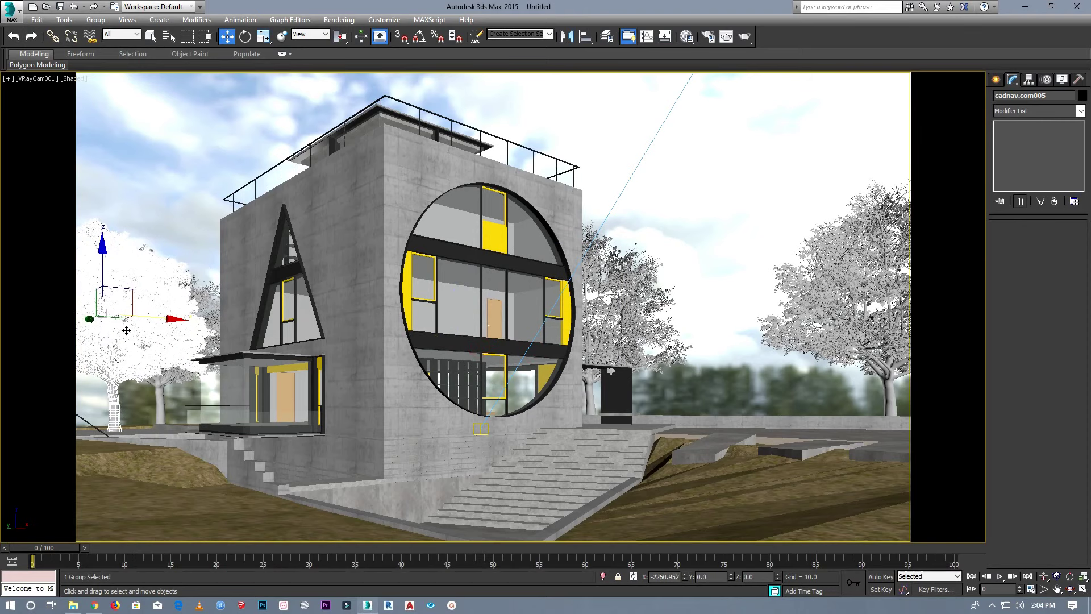
pyautogui.moveTo(93, 318)
pyautogui.mouseDown()
pyautogui.moveTo(67, 325)
pyautogui.moveTo(79, 308)
pyautogui.mouseUp()
pyautogui.moveTo(120, 342)
pyautogui.mouseDown()
pyautogui.moveTo(150, 351)
pyautogui.moveTo(132, 351)
pyautogui.moveTo(195, 331)
pyautogui.mouseUp()
pyautogui.click(160, 400)
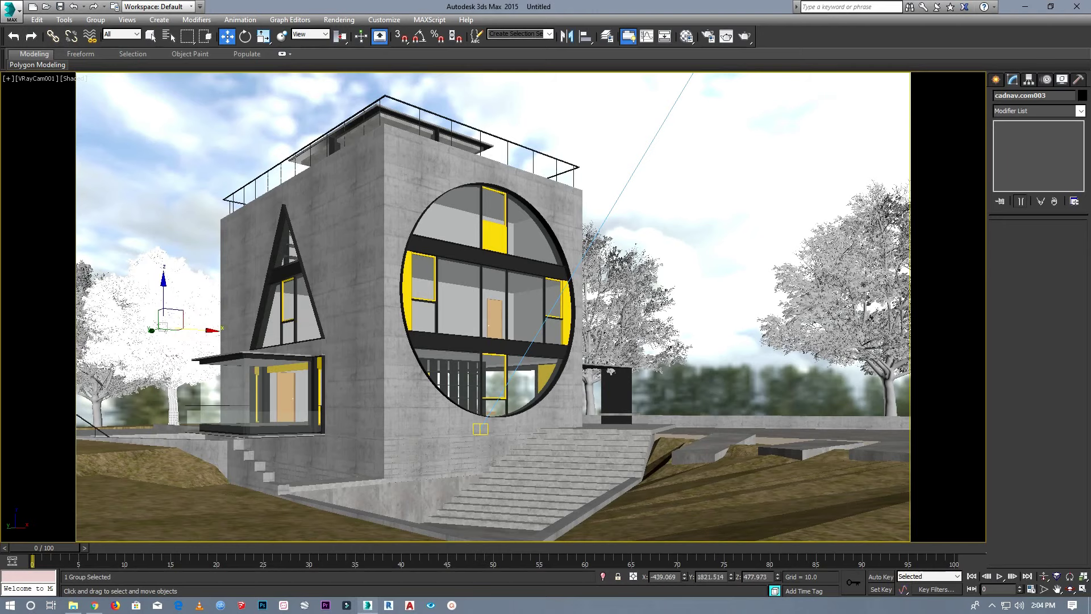
pyautogui.click(693, 284)
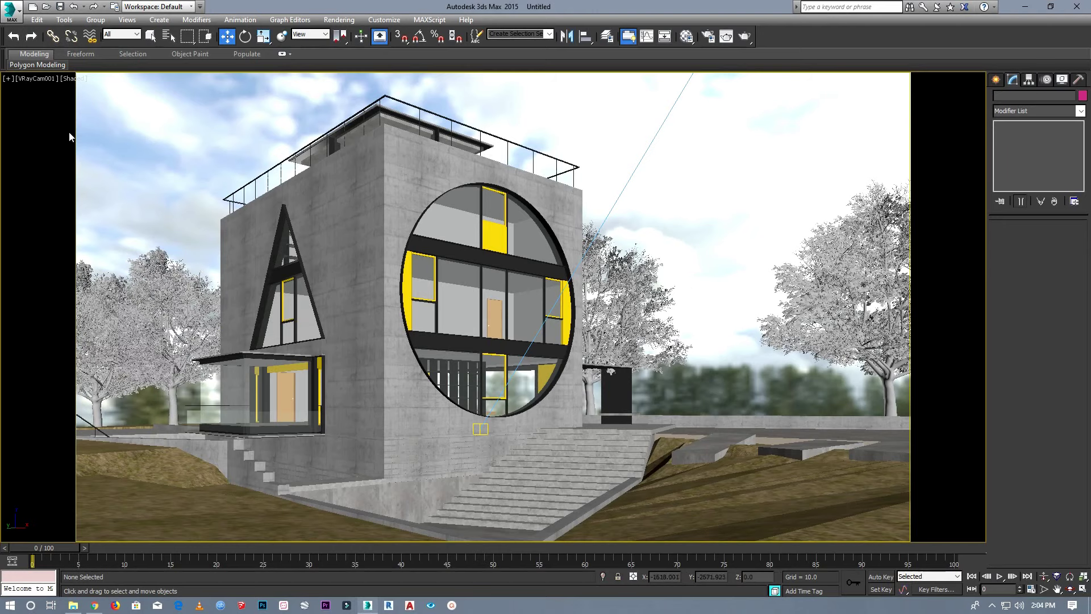
pyautogui.click(40, 80)
# In an elevated perspective view, select the V-Ray sun and lower its position.
pyautogui.click(50, 118)
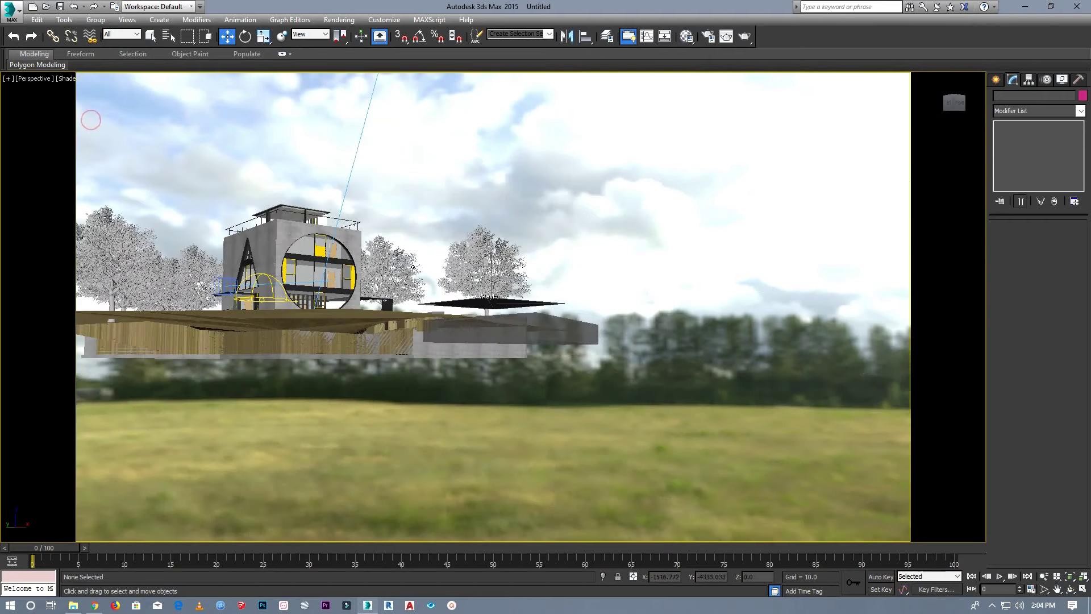
pyautogui.moveTo(960, 116); pyautogui.dragTo(51, 139)
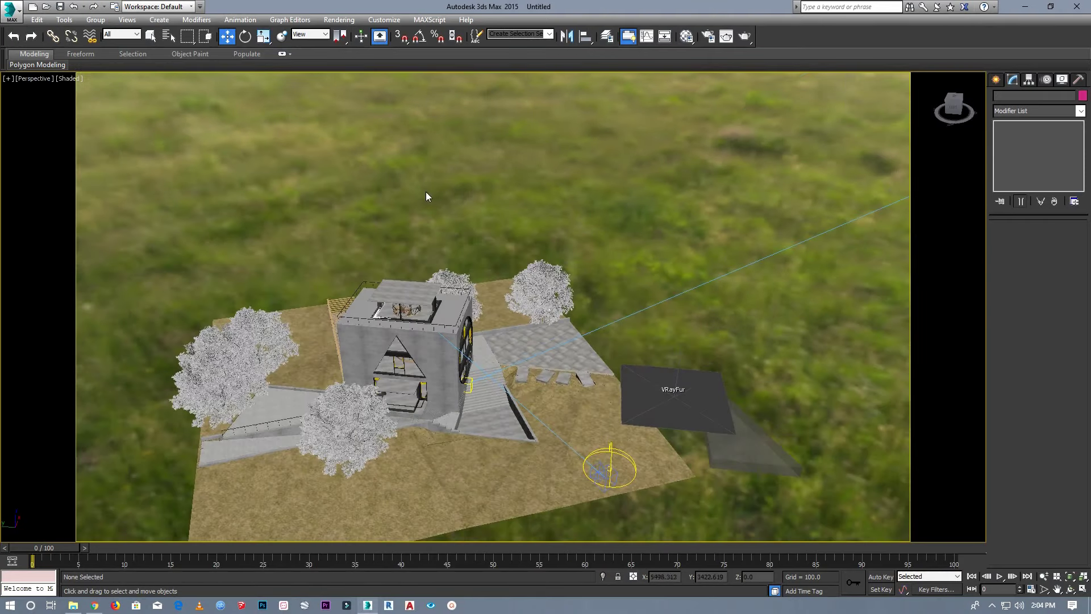
pyautogui.scroll(-5, 246, 212)
pyautogui.scroll(2, 372, 218)
pyautogui.click(450, 167)
pyautogui.moveTo(463, 164); pyautogui.dragTo(479, 159)
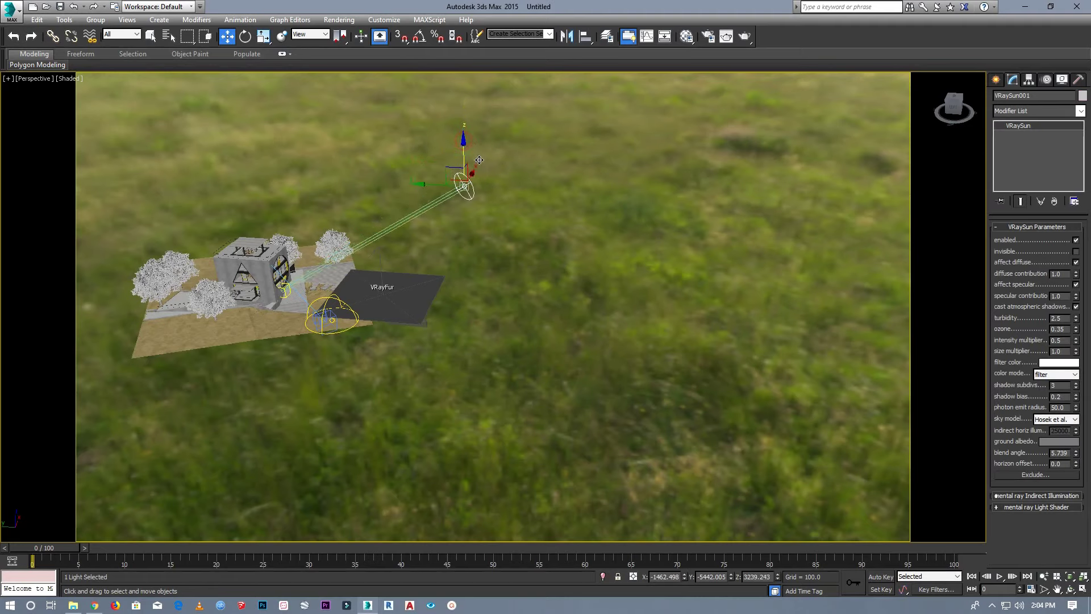
pyautogui.scroll(2, 309, 268)
# Clone a tree next to the house and shift the white tree to the right.
pyautogui.click(364, 251)
pyautogui.moveTo(364, 251); pyautogui.dragTo(335, 291)
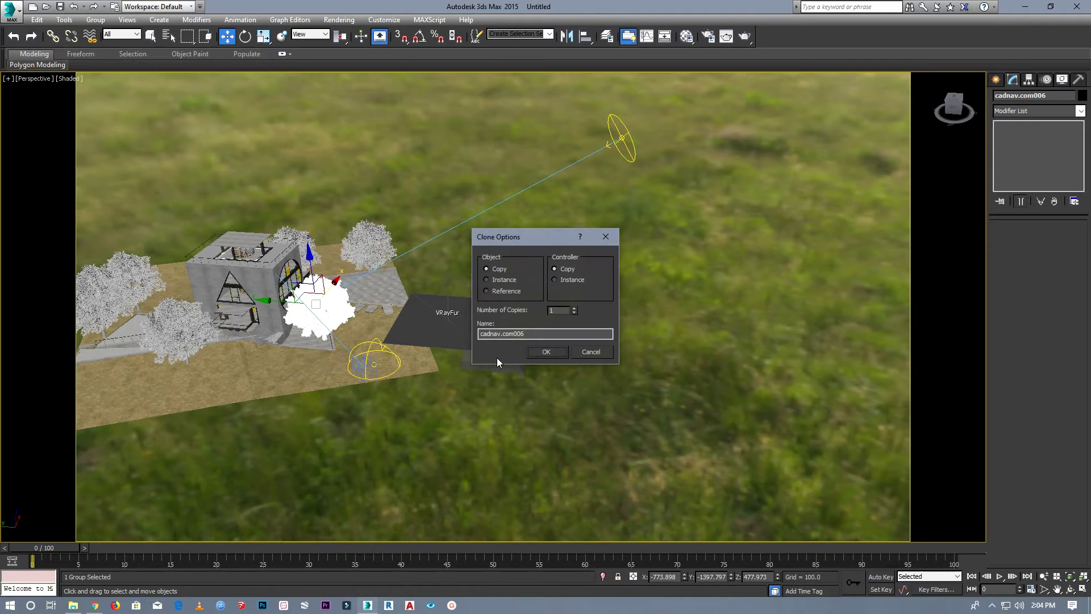
pyautogui.click(546, 352)
pyautogui.moveTo(284, 301); pyautogui.dragTo(345, 300)
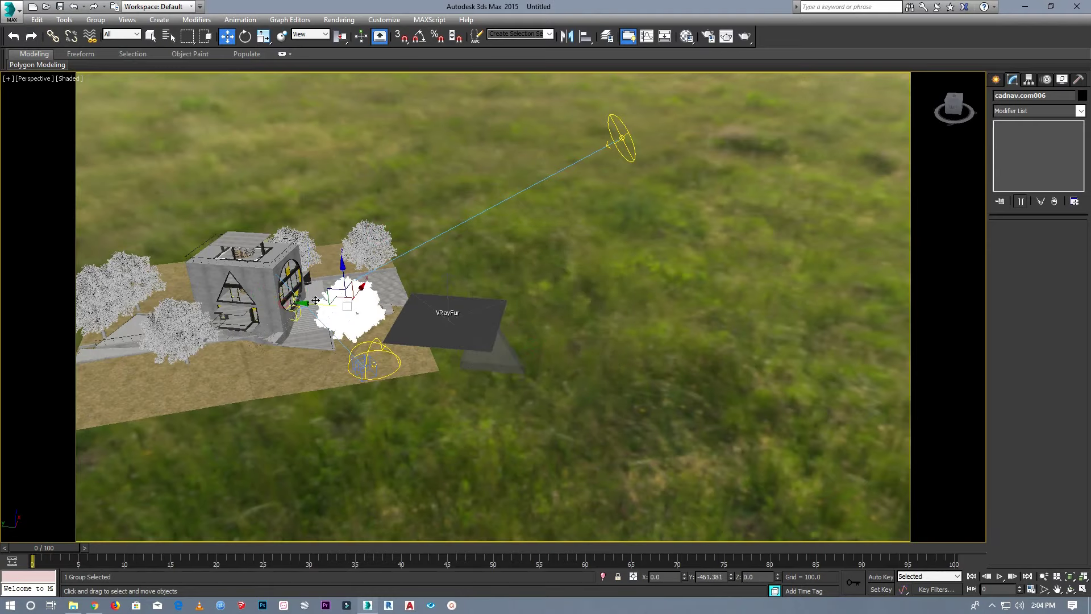
pyautogui.moveTo(952, 108)
pyautogui.mouseDown()
pyautogui.moveTo(871, 124)
pyautogui.moveTo(824, 112)
pyautogui.mouseUp()
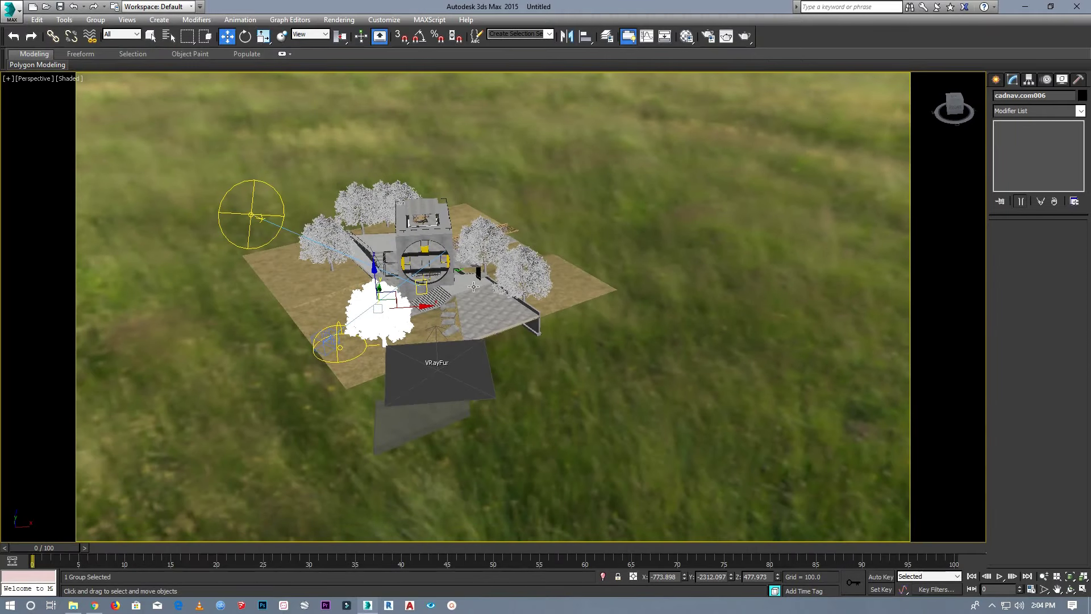
pyautogui.scroll(2, 404, 319)
pyautogui.moveTo(404, 307); pyautogui.dragTo(434, 275)
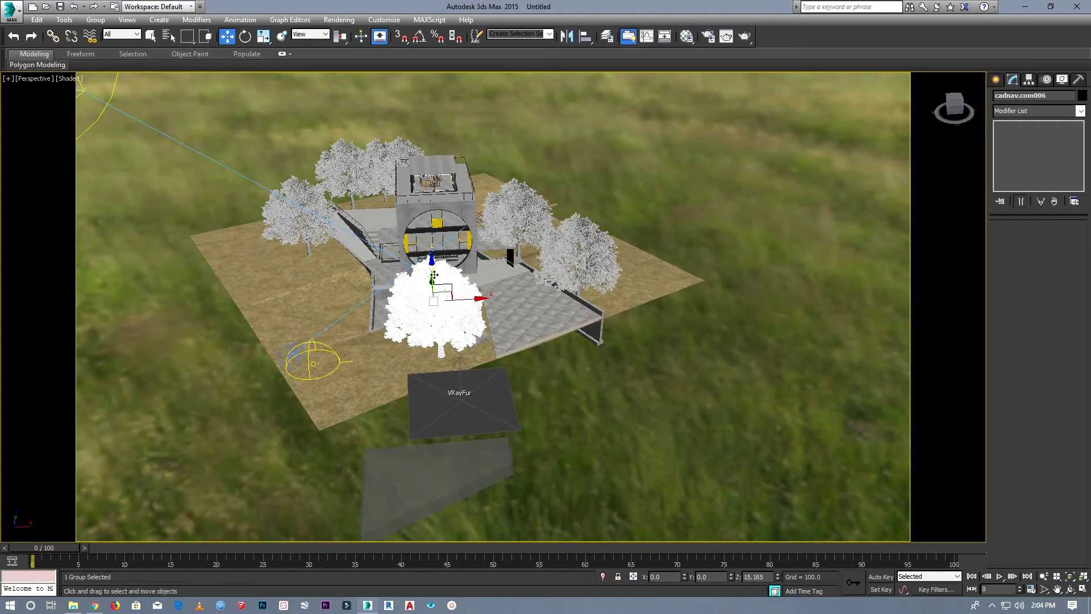
pyautogui.moveTo(465, 296)
pyautogui.mouseDown()
pyautogui.moveTo(484, 296)
pyautogui.moveTo(449, 292)
pyautogui.mouseUp()
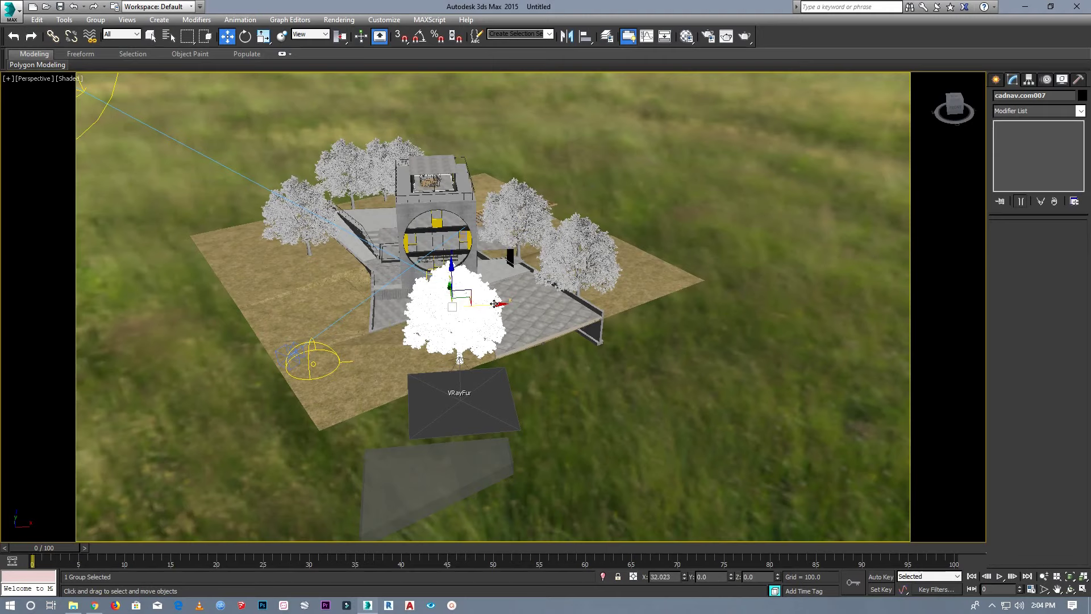
# Make three more tree copies, spreading them right and back to the left.
pyautogui.keyDown('shift'); pyautogui.moveTo(496, 302); pyautogui.dragTo(556, 299); pyautogui.keyUp('shift')
pyautogui.click(546, 355)
pyautogui.moveTo(556, 299)
pyautogui.mouseDown()
pyautogui.moveTo(321, 299)
pyautogui.moveTo(360, 299)
pyautogui.mouseUp()
pyautogui.click(567, 354)
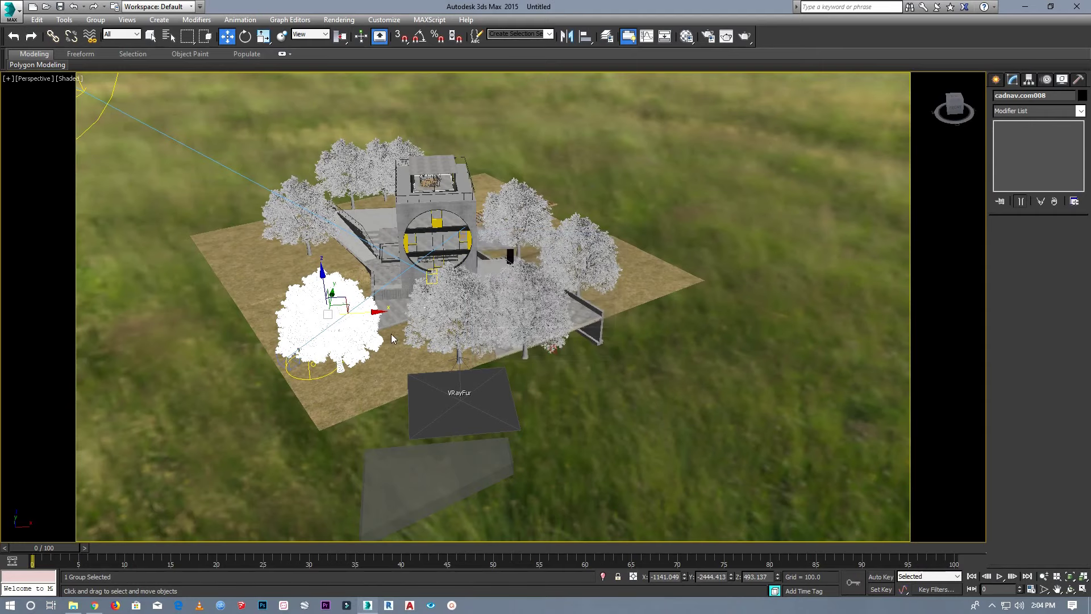
pyautogui.keyDown('shift'); pyautogui.moveTo(364, 298); pyautogui.dragTo(299, 291); pyautogui.keyUp('shift')
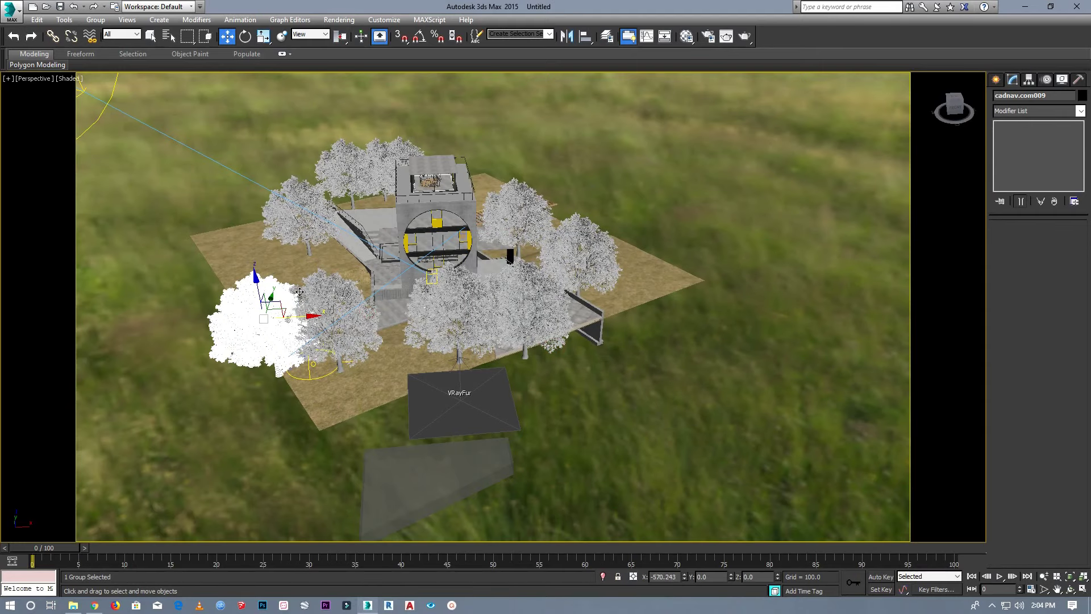
pyautogui.click(545, 357)
# Add another tree copy down-left of the house and move it further left.
pyautogui.moveTo(959, 111)
pyautogui.mouseDown()
pyautogui.moveTo(978, 123)
pyautogui.moveTo(875, 119)
pyautogui.mouseUp()
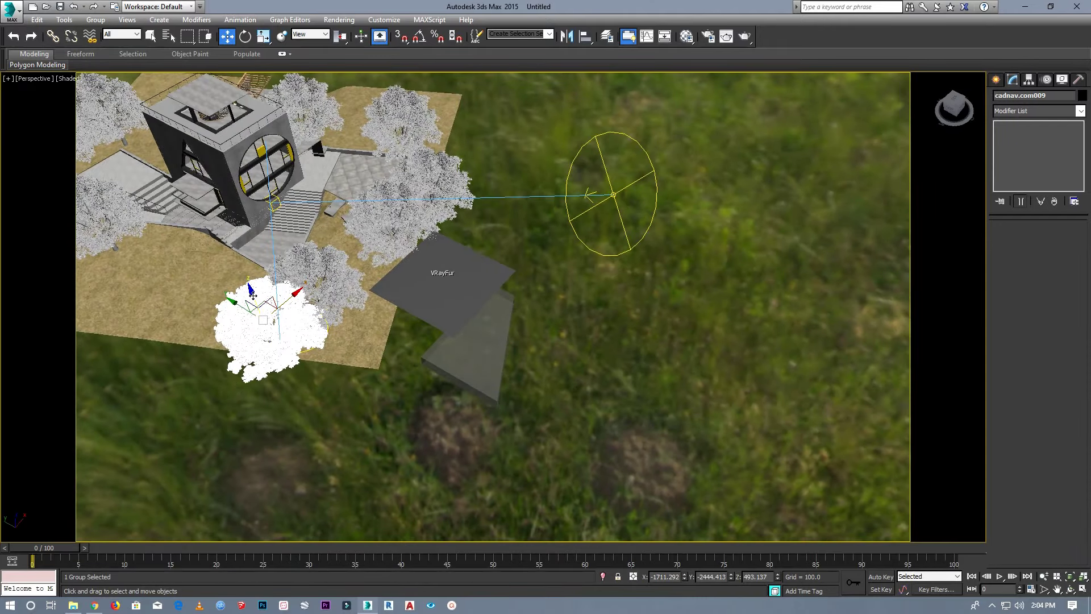
pyautogui.keyDown('shift'); pyautogui.moveTo(243, 307); pyautogui.dragTo(191, 271); pyautogui.keyUp('shift')
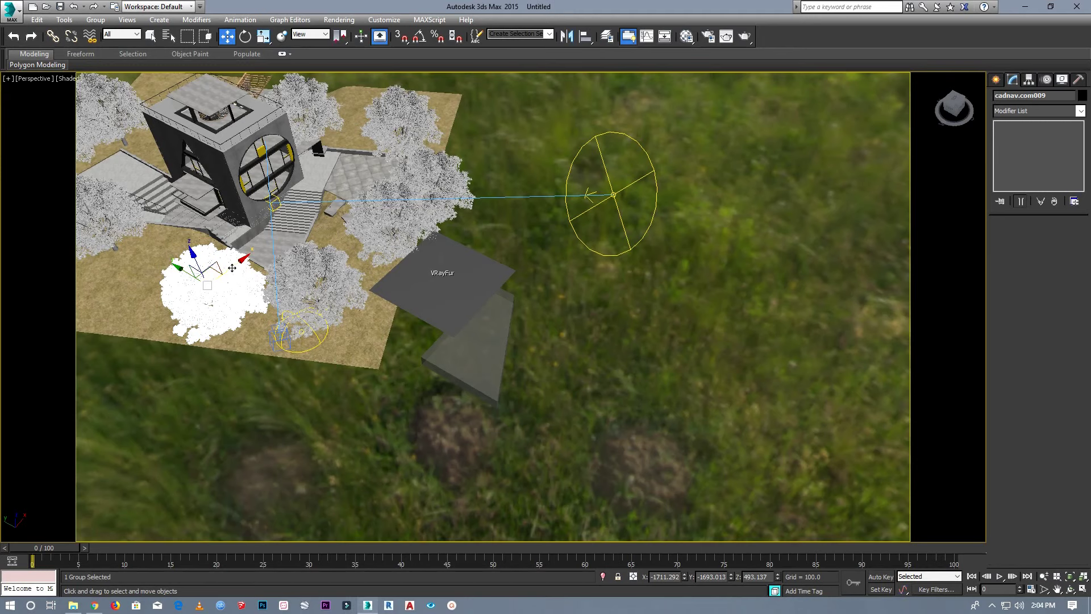
pyautogui.keyDown('shift'); pyautogui.moveTo(232, 268); pyautogui.dragTo(198, 297); pyautogui.keyUp('shift')
pyautogui.click(563, 351)
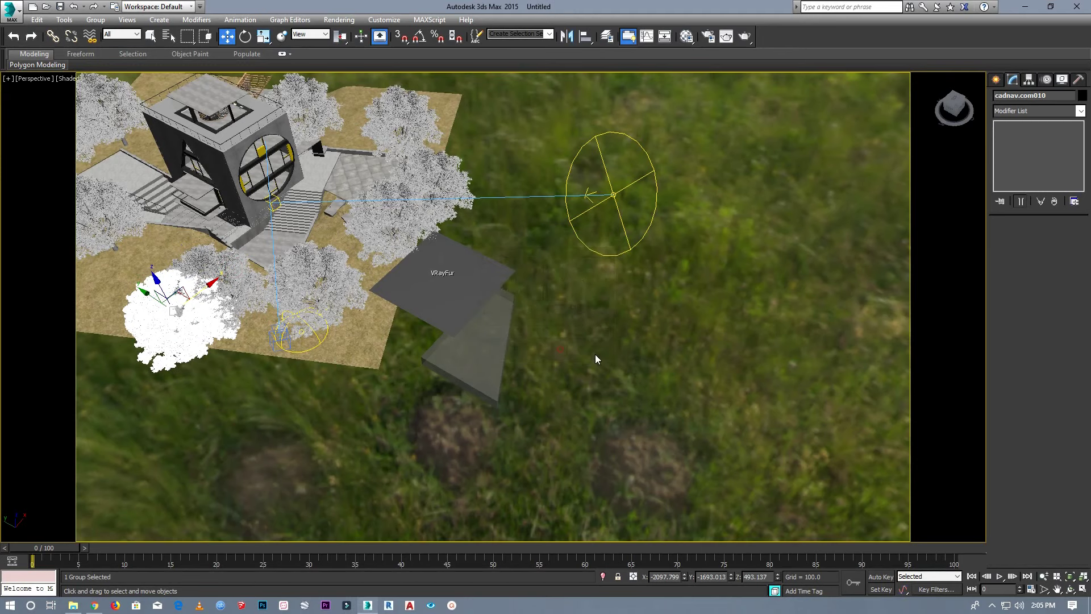
pyautogui.scroll(-3, 595, 354)
pyautogui.scroll(5, 343, 246)
pyautogui.moveTo(293, 311)
pyautogui.mouseDown()
pyautogui.moveTo(226, 249)
pyautogui.moveTo(234, 259)
pyautogui.mouseUp()
pyautogui.click(376, 402)
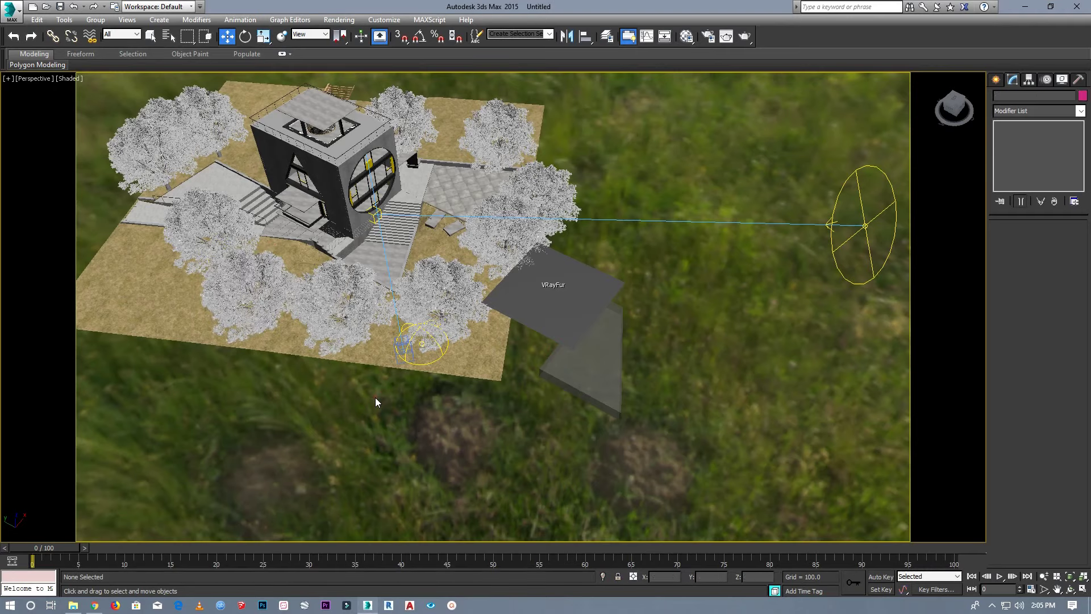
# Nudge the tree in front of the house slightly to the right.
pyautogui.scroll(3, 312, 293)
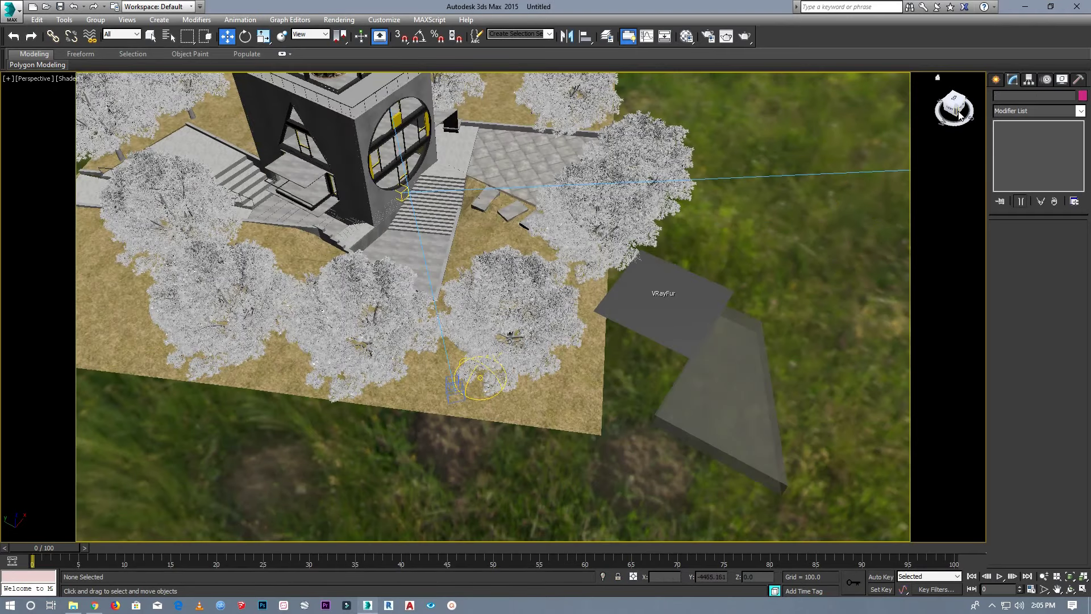
pyautogui.moveTo(959, 115); pyautogui.dragTo(875, 94)
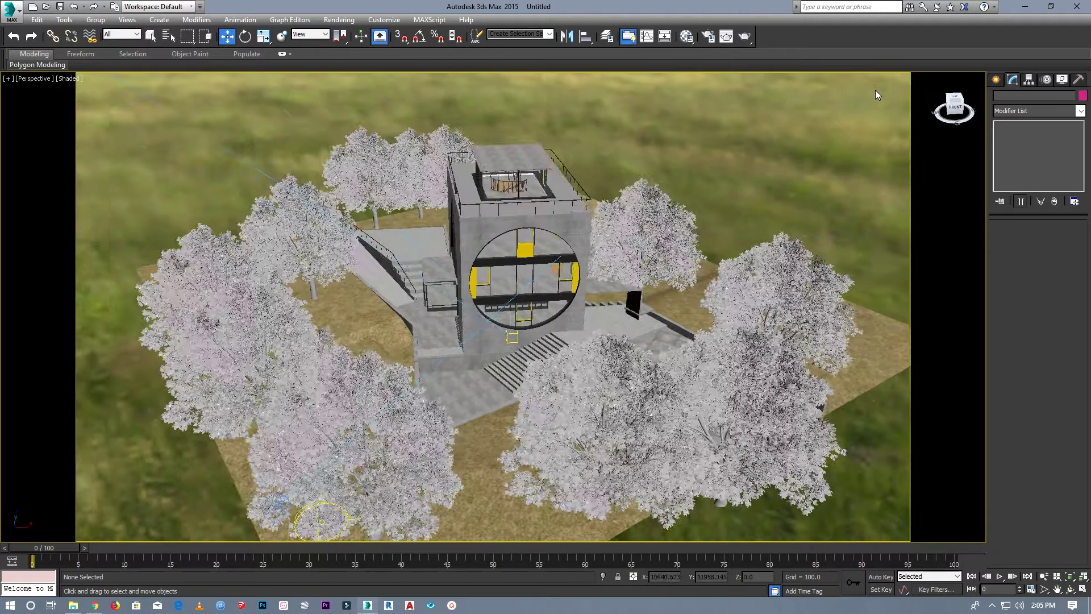
pyautogui.keyDown('alt'); pyautogui.moveTo(875, 95); pyautogui.dragTo(896, 99, button='middle'); pyautogui.keyUp('alt')
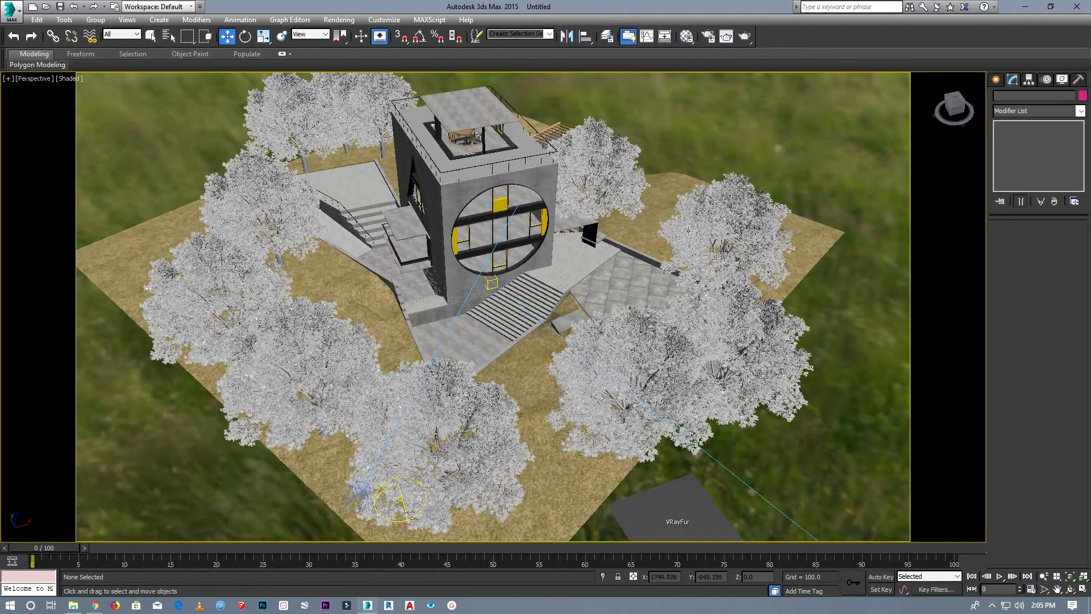
pyautogui.scroll(-2, 688, 230)
pyautogui.scroll(2, 556, 389)
pyautogui.click(558, 359)
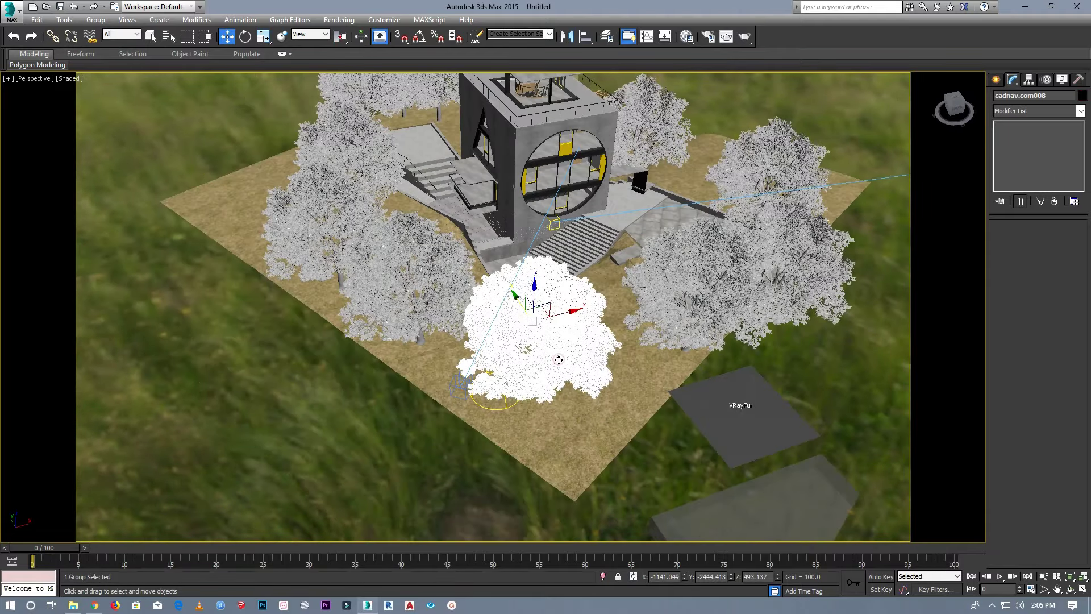
pyautogui.moveTo(585, 316)
pyautogui.mouseDown()
pyautogui.moveTo(545, 307)
pyautogui.moveTo(559, 321)
pyautogui.mouseUp()
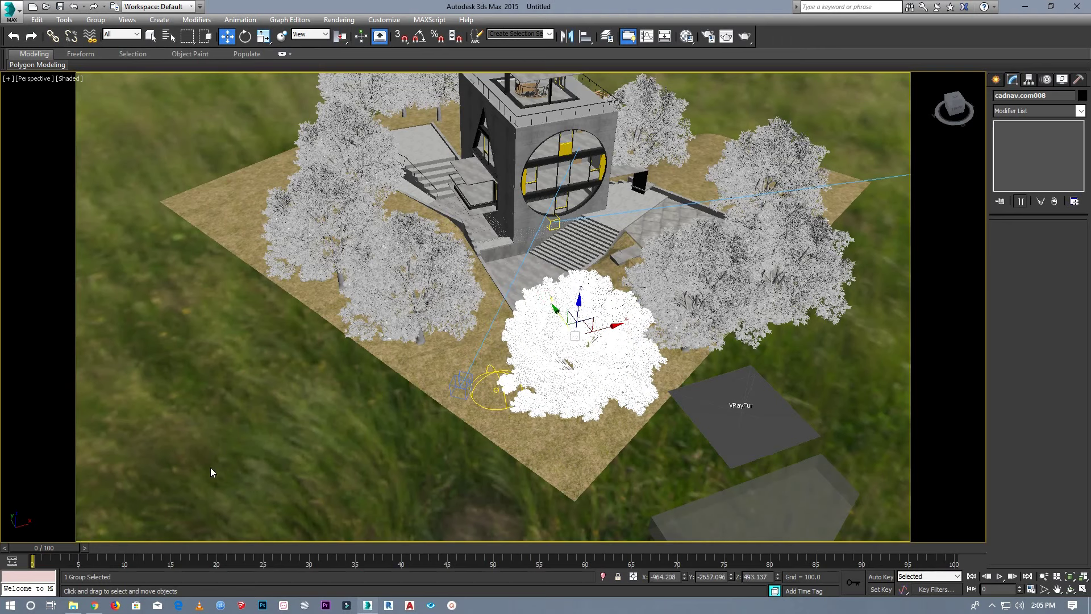
# Drop the Cadnav.com_B121714912 file from the Plant_B121714912 folder into the 3ds Max scene.
pyautogui.click(74, 604)
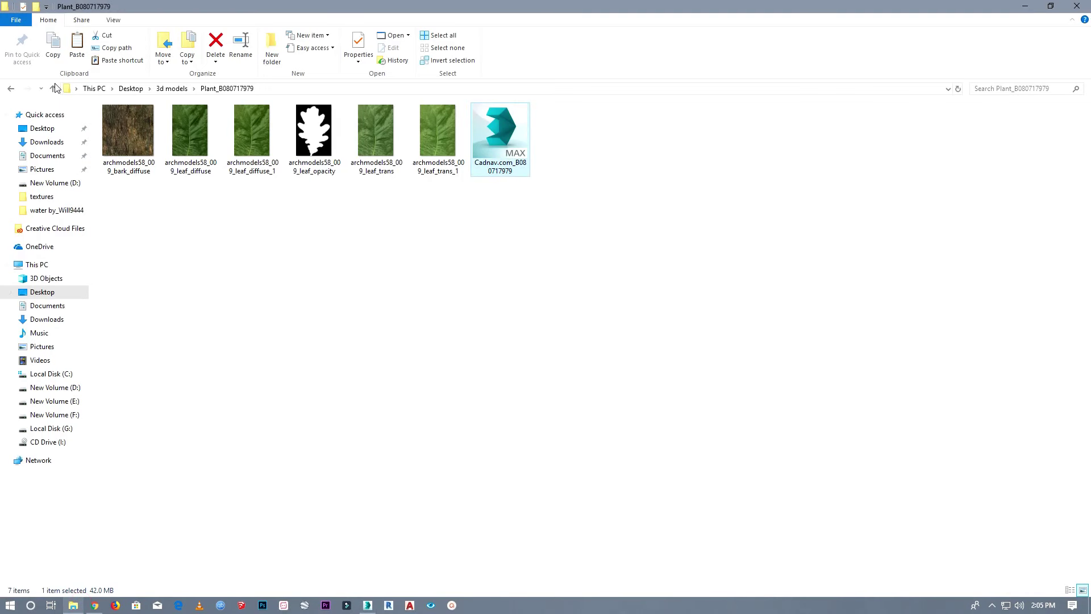
pyautogui.click(54, 88)
pyautogui.doubleClick(129, 135)
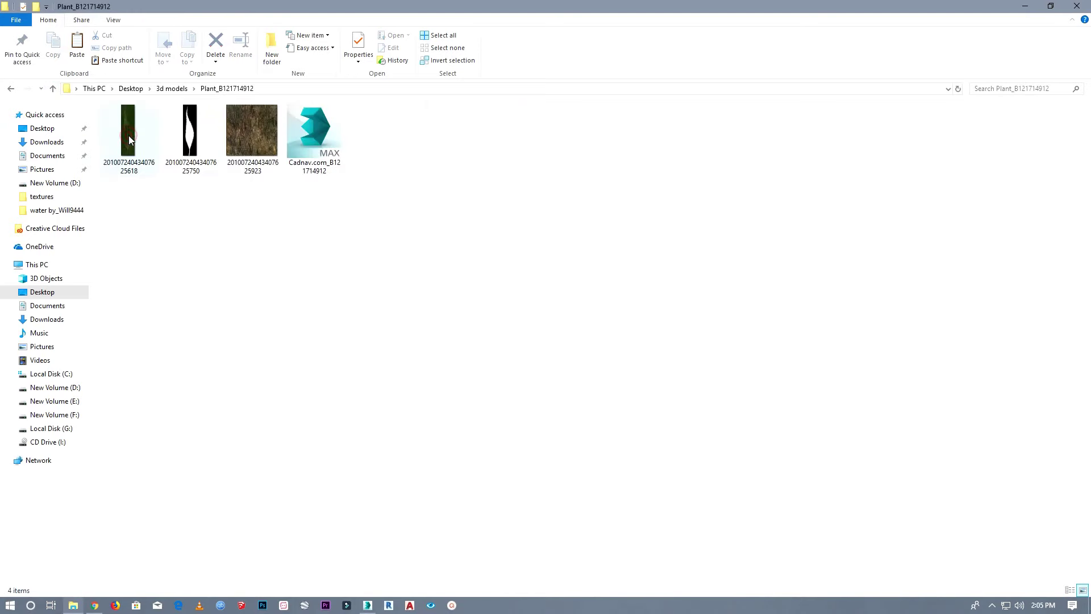
pyautogui.moveTo(311, 136); pyautogui.dragTo(374, 608)
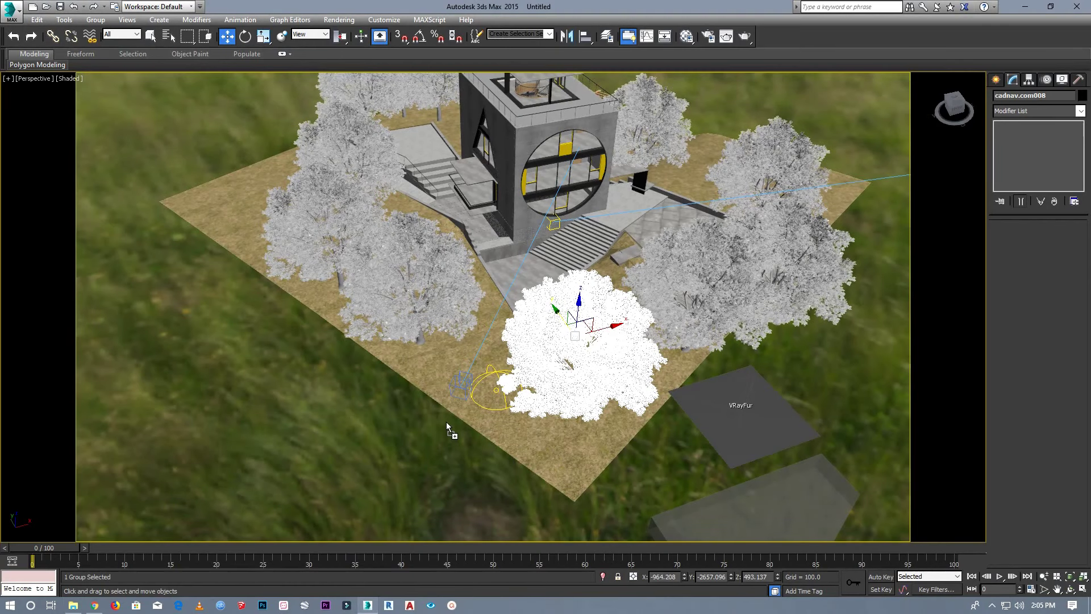
pyautogui.moveTo(373, 608); pyautogui.dragTo(446, 421)
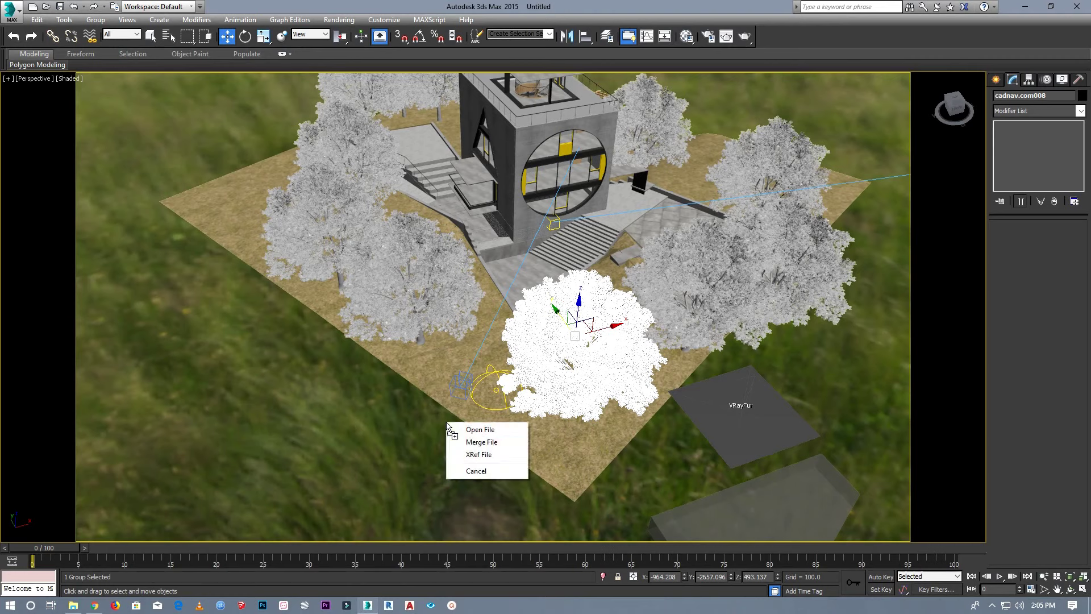
# Merge the second tree model beside the house and clone a copy to the right.
pyautogui.click(479, 442)
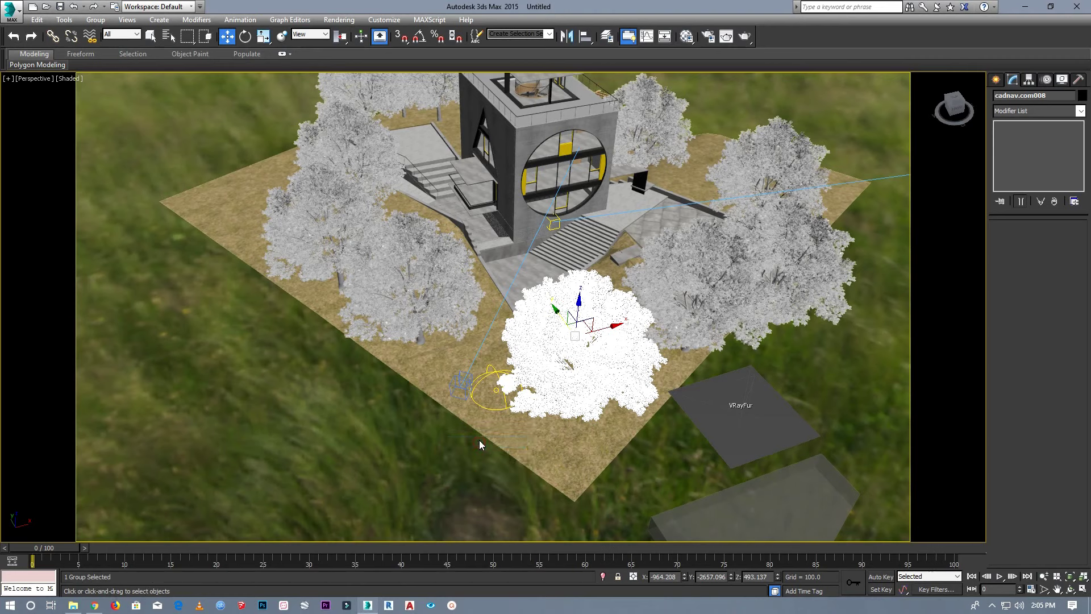
pyautogui.click(464, 345)
pyautogui.press('w')
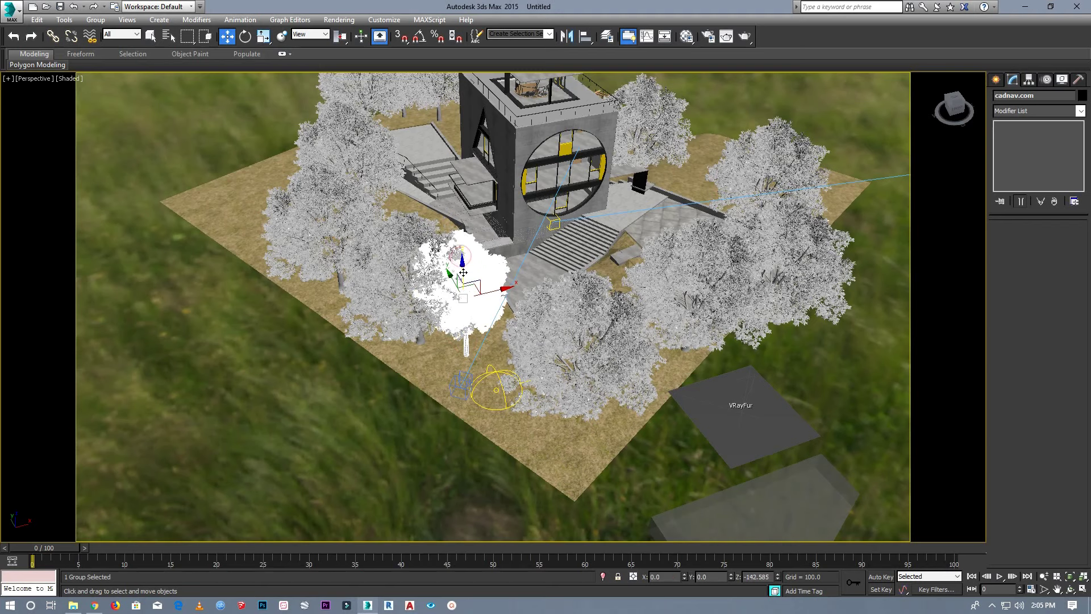
pyautogui.keyDown('shift'); pyautogui.moveTo(498, 287); pyautogui.dragTo(726, 316); pyautogui.keyUp('shift')
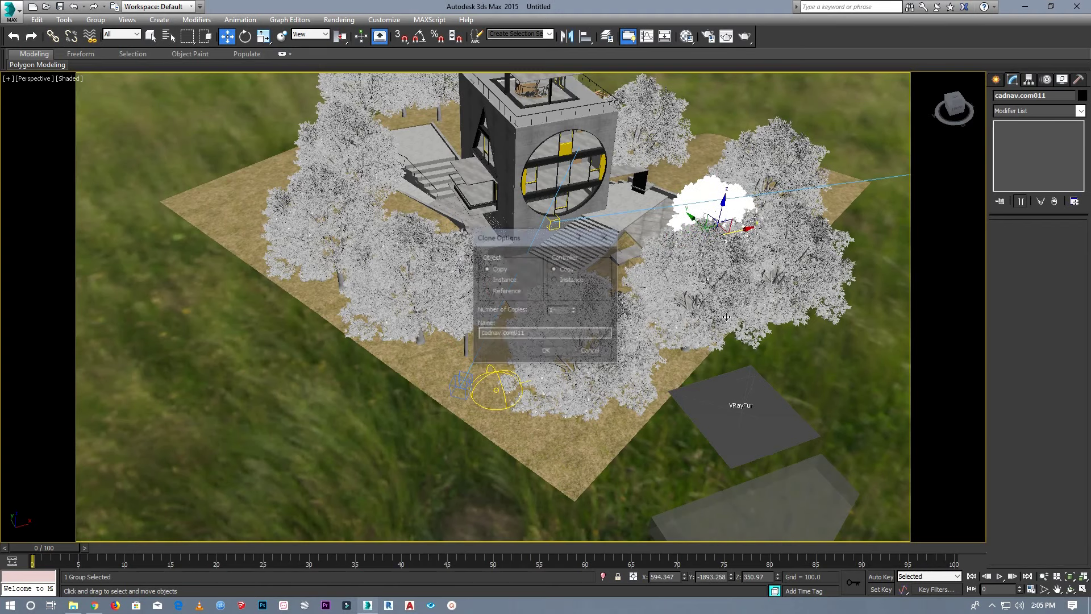
pyautogui.click(562, 351)
# Clone another copy of the new tree, cadnav.com012, by the house's right side.
pyautogui.scroll(-3, 828, 287)
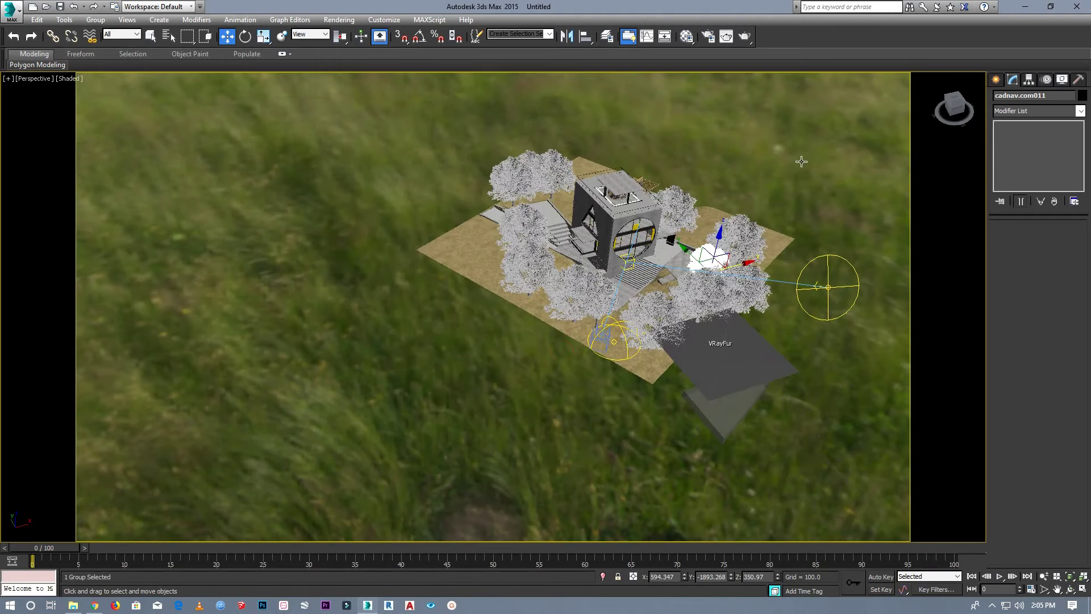
pyautogui.scroll(10, 828, 287)
pyautogui.scroll(-1, 531, 260)
pyautogui.scroll(-4, 532, 265)
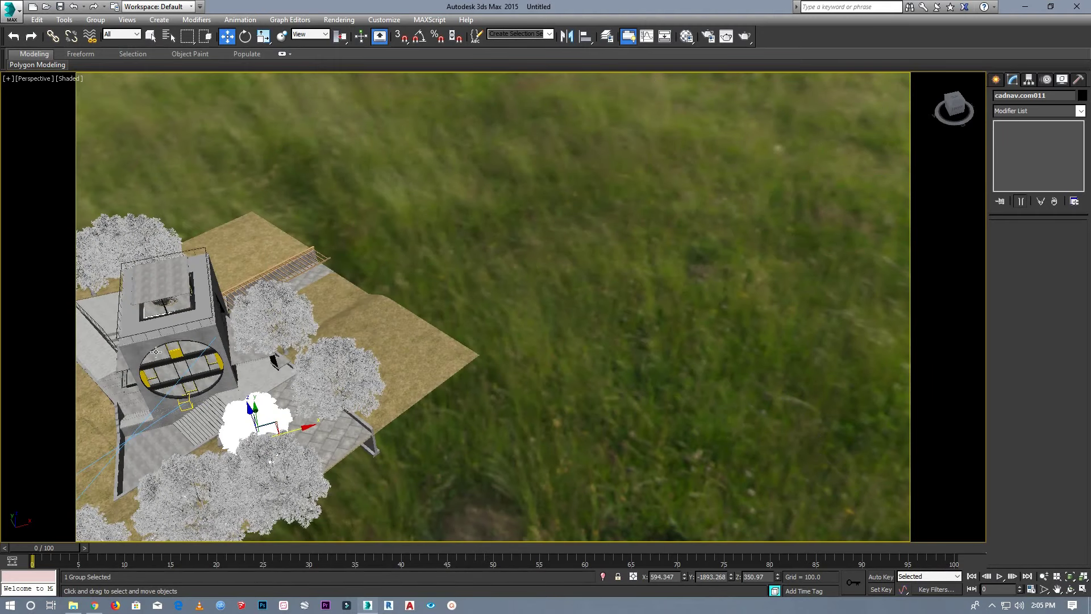
pyautogui.scroll(2, 517, 278)
pyautogui.scroll(-2, 506, 293)
pyautogui.scroll(2, 490, 357)
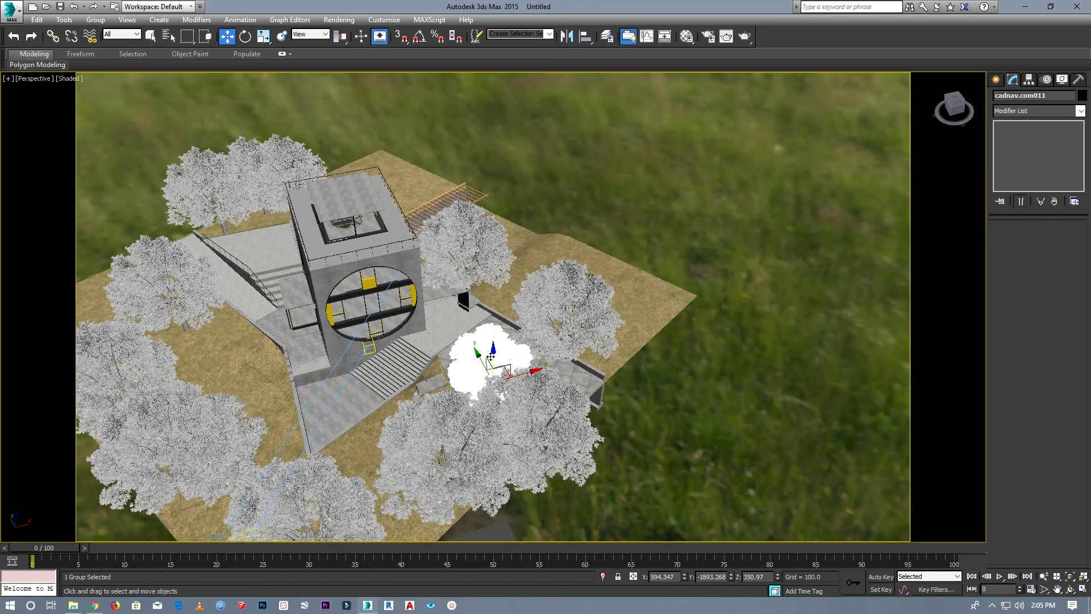
pyautogui.moveTo(495, 364)
pyautogui.keyDown('shift'); pyautogui.mouseDown()
pyautogui.moveTo(641, 336)
pyautogui.moveTo(512, 248)
pyautogui.moveTo(557, 265)
pyautogui.moveTo(533, 271)
pyautogui.mouseUp(); pyautogui.keyUp('shift')
pyautogui.click(556, 352)
pyautogui.click(36, 79)
pyautogui.moveTo(66, 91)
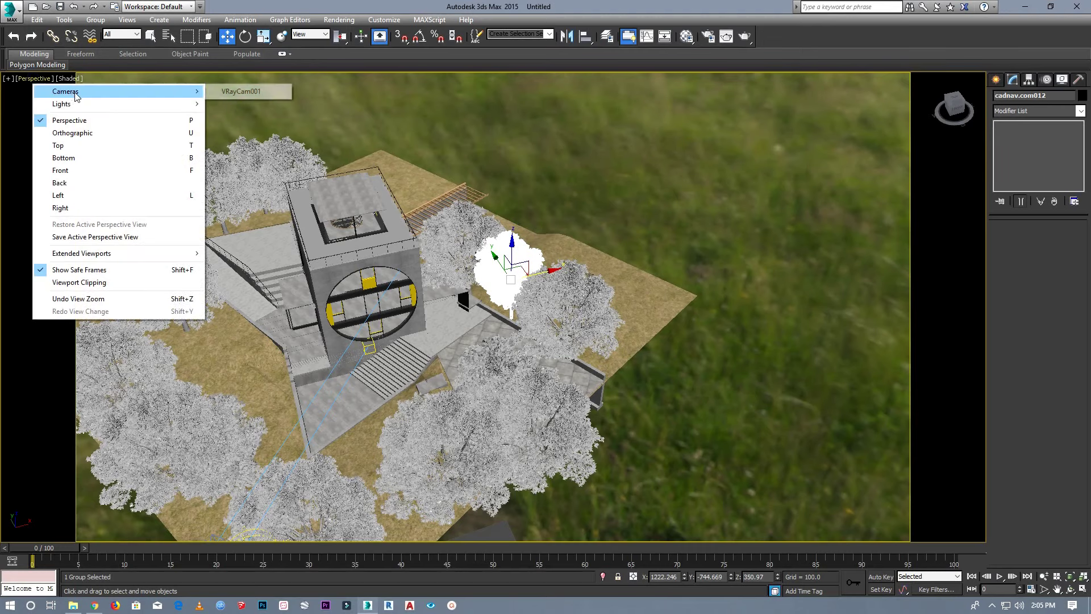
# In the VRayCam001 view, clone the tree as a copy and move it right and down.
pyautogui.click(235, 96)
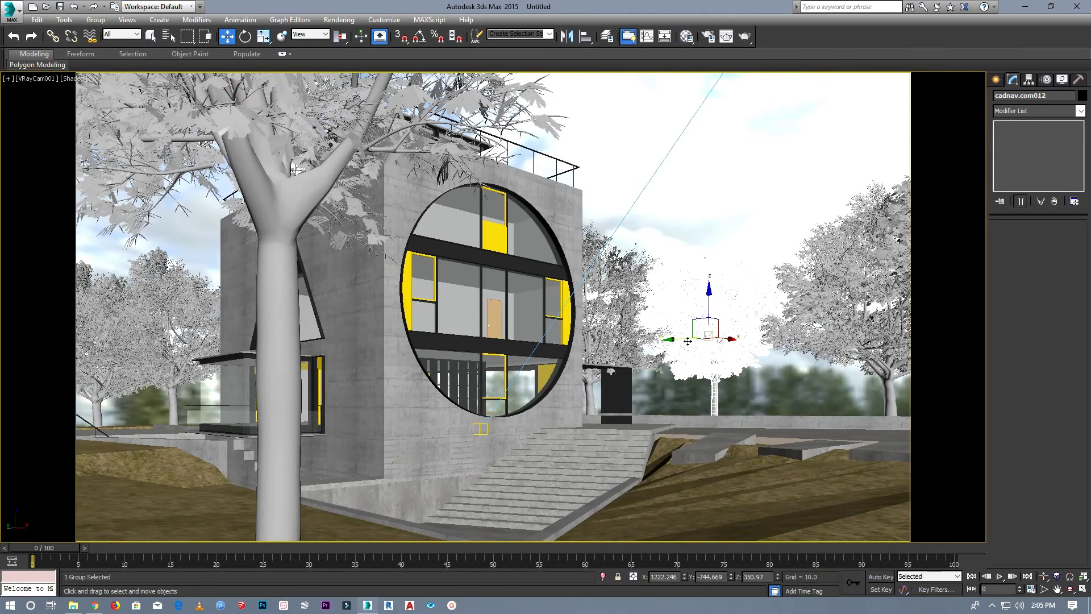
pyautogui.moveTo(669, 339)
pyautogui.keyDown('shift'); pyautogui.mouseDown()
pyautogui.moveTo(797, 349)
pyautogui.moveTo(771, 343)
pyautogui.mouseUp(); pyautogui.keyUp('shift')
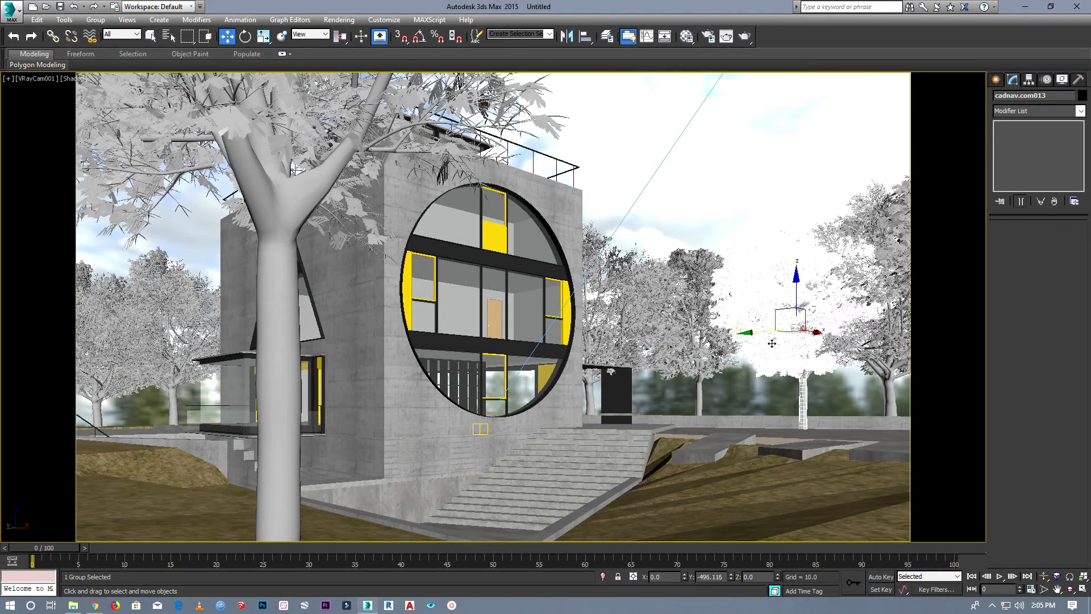
pyautogui.keyDown('shift'); pyautogui.moveTo(771, 343); pyautogui.dragTo(765, 345); pyautogui.keyUp('shift')
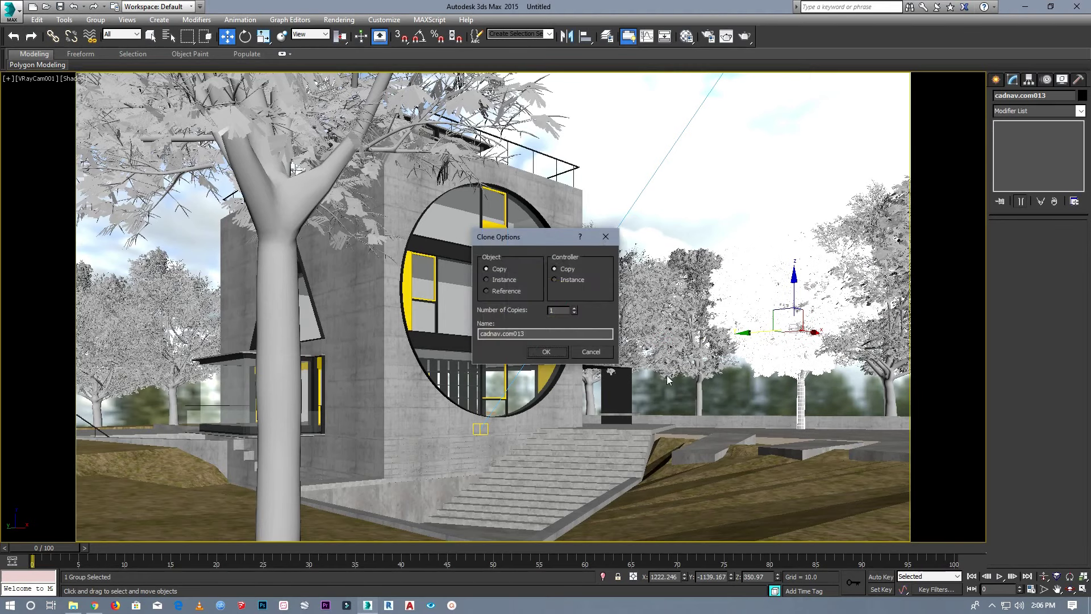
pyautogui.click(556, 354)
pyautogui.moveTo(809, 340); pyautogui.dragTo(833, 342)
pyautogui.moveTo(818, 292)
pyautogui.mouseDown()
pyautogui.moveTo(802, 332)
pyautogui.moveTo(759, 359)
pyautogui.moveTo(604, 362)
pyautogui.mouseUp()
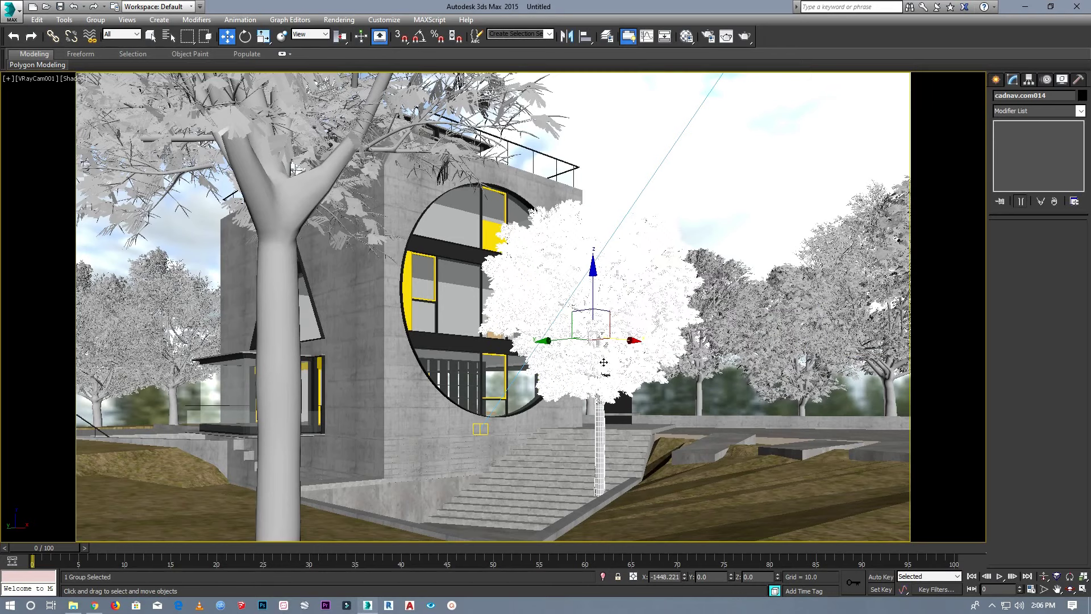
# Clone another tree copy and place it beside the building's left side.
pyautogui.keyDown('shift'); pyautogui.moveTo(603, 362); pyautogui.dragTo(603, 362); pyautogui.keyUp('shift')
pyautogui.click(547, 352)
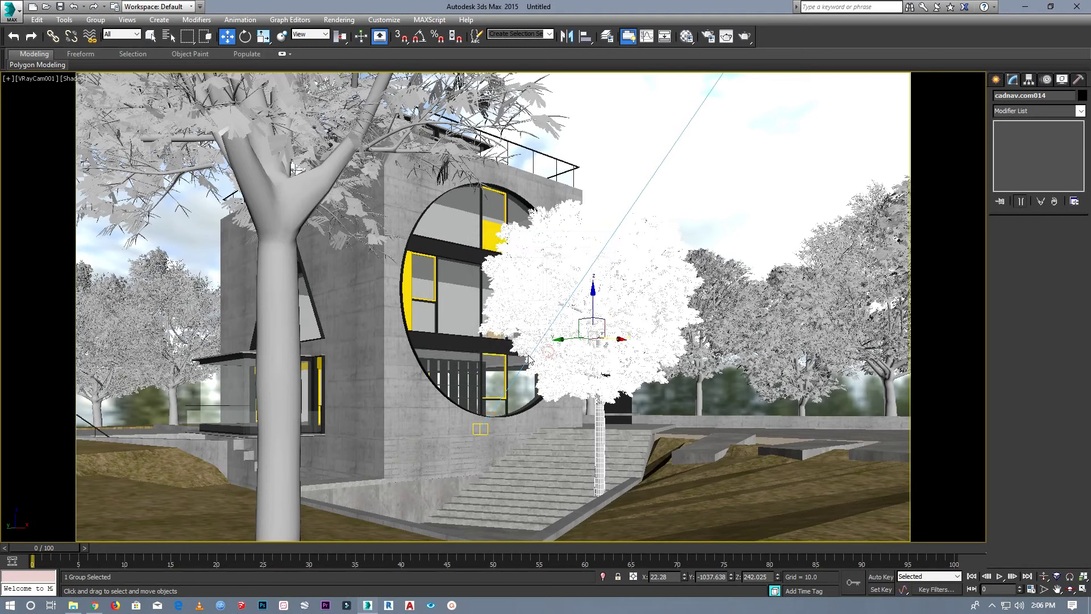
pyautogui.moveTo(590, 341)
pyautogui.mouseDown()
pyautogui.moveTo(304, 342)
pyautogui.moveTo(343, 355)
pyautogui.mouseUp()
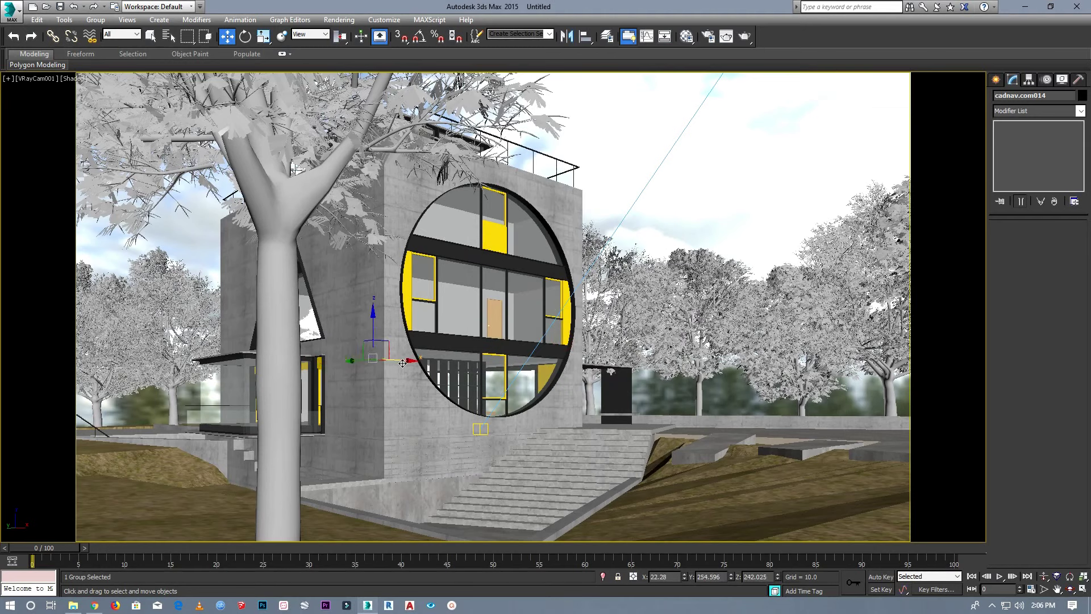
pyautogui.moveTo(401, 359); pyautogui.dragTo(241, 353)
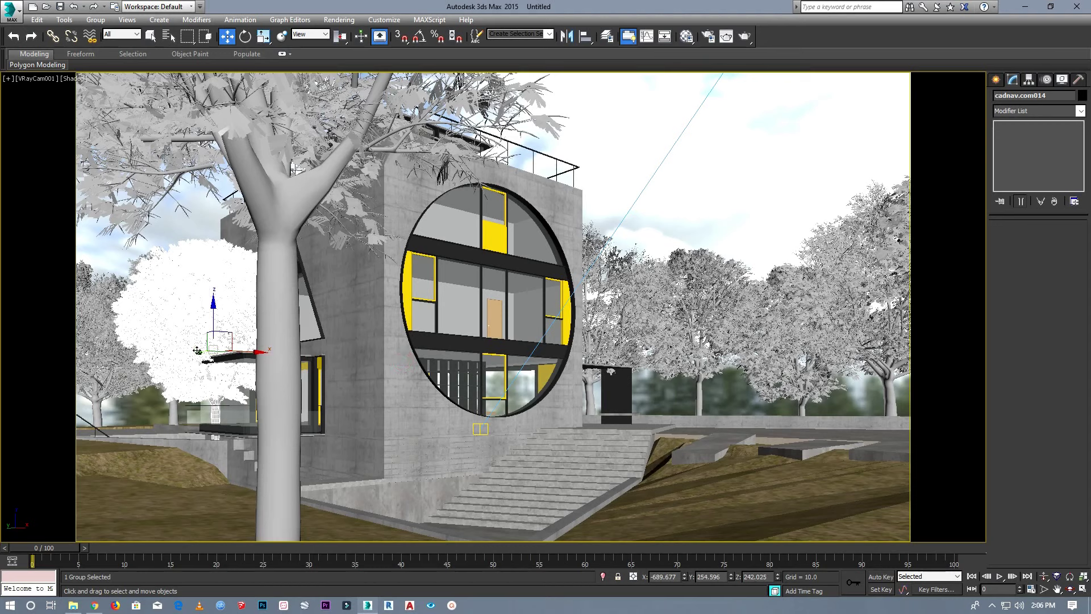
pyautogui.moveTo(199, 353)
pyautogui.mouseDown()
pyautogui.moveTo(109, 366)
pyautogui.moveTo(137, 371)
pyautogui.moveTo(176, 402)
pyautogui.mouseUp()
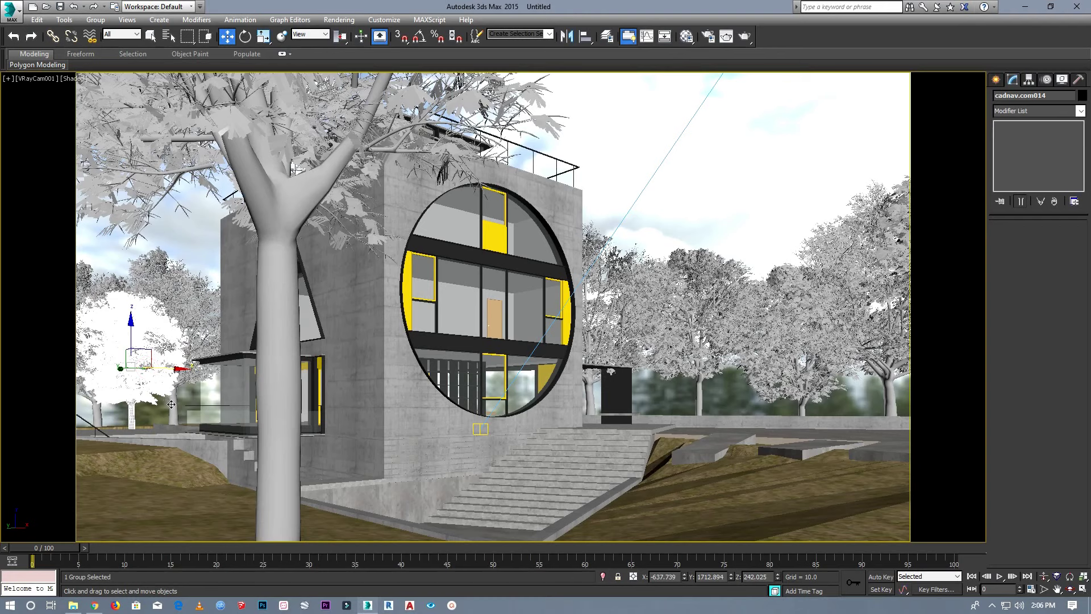
pyautogui.moveTo(208, 330); pyautogui.dragTo(233, 330)
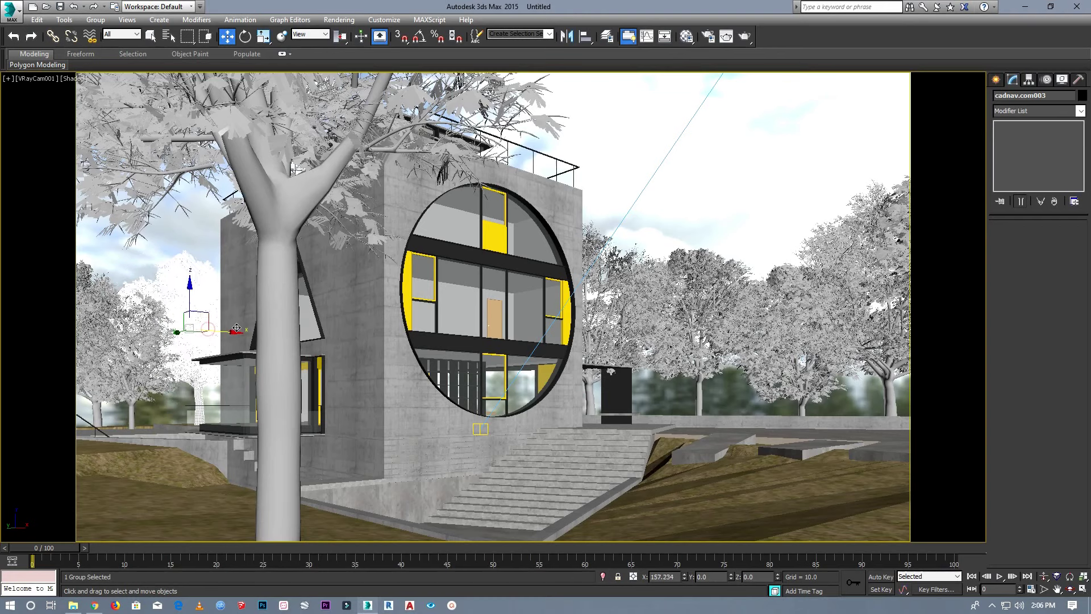
# Copy the left tree twice more, positioning clones up to cadnav.com016 beside the house.
pyautogui.click(160, 384)
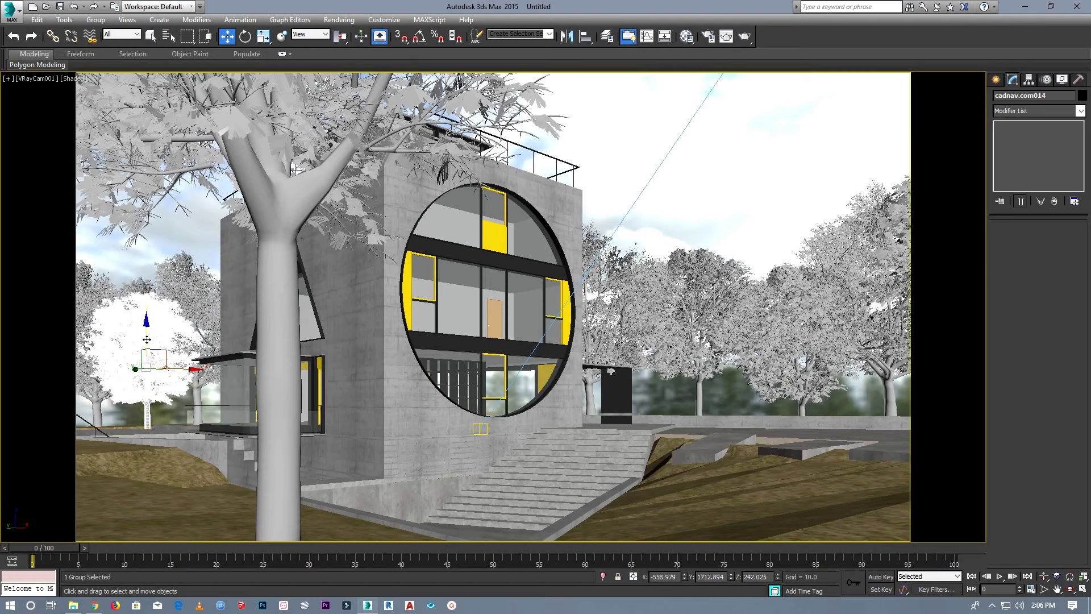
pyautogui.keyDown('shift'); pyautogui.moveTo(178, 372); pyautogui.dragTo(114, 375); pyautogui.keyUp('shift')
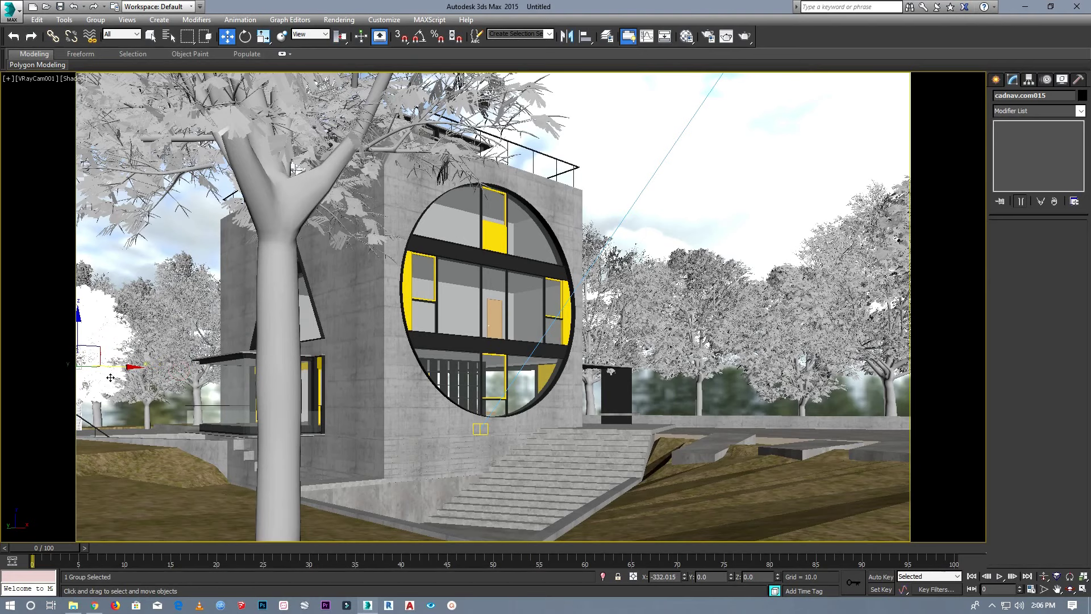
pyautogui.click(546, 351)
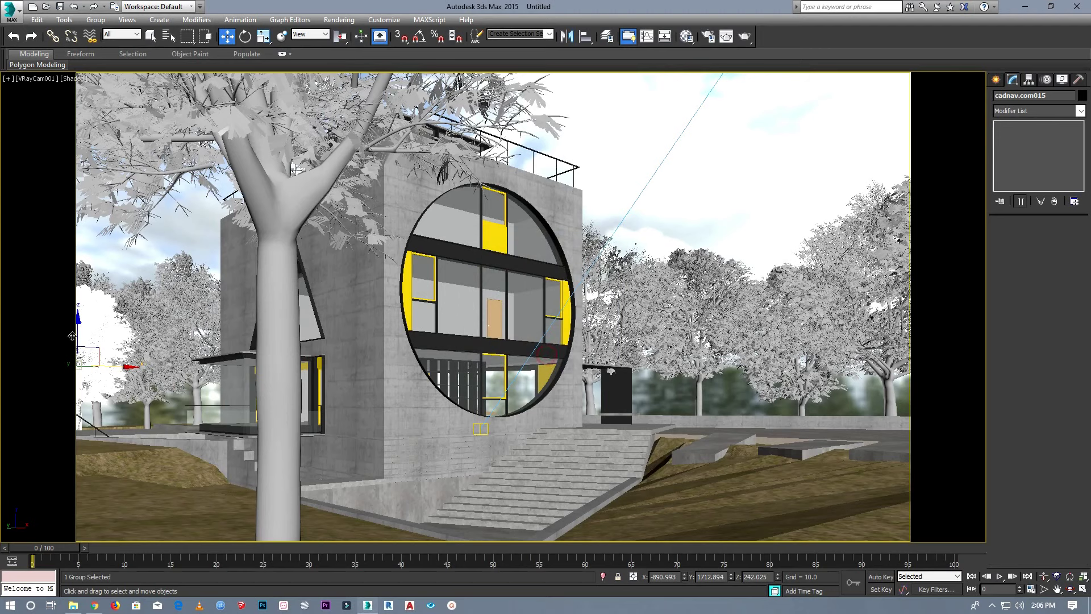
pyautogui.moveTo(97, 391)
pyautogui.mouseDown()
pyautogui.moveTo(129, 426)
pyautogui.moveTo(87, 419)
pyautogui.moveTo(218, 419)
pyautogui.mouseUp()
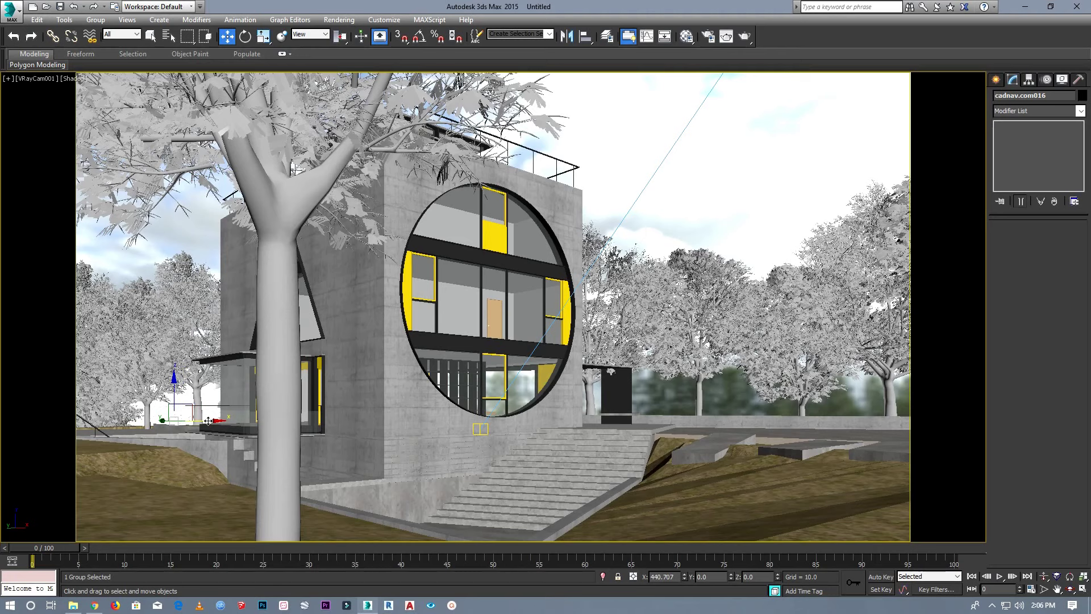
pyautogui.keyDown('shift'); pyautogui.moveTo(218, 419); pyautogui.dragTo(209, 421); pyautogui.keyUp('shift')
pyautogui.click(547, 353)
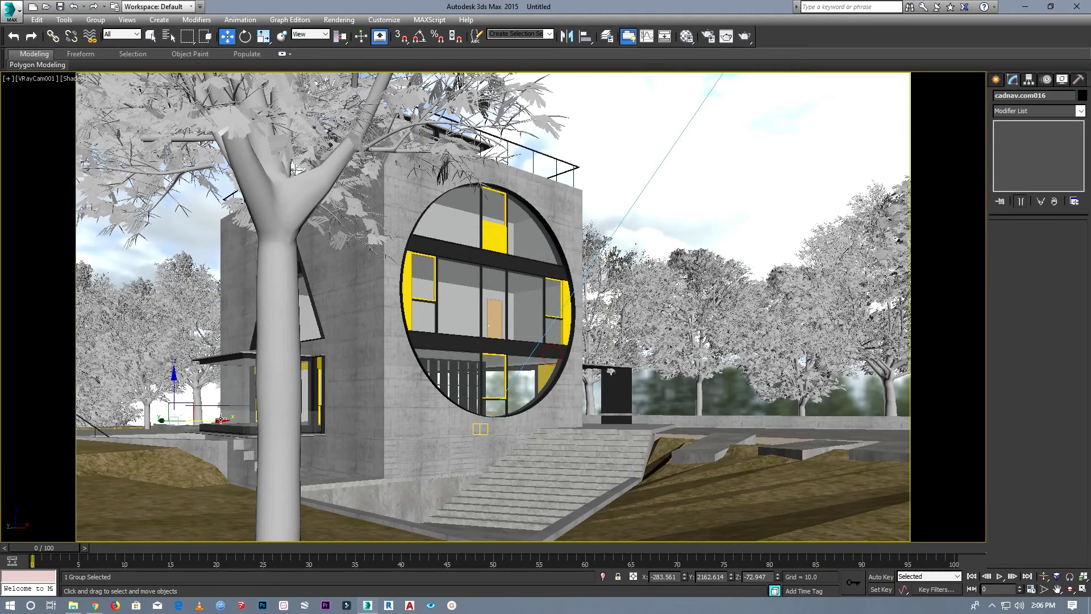
pyautogui.keyDown('shift'); pyautogui.moveTo(218, 421); pyautogui.dragTo(283, 423); pyautogui.keyUp('shift')
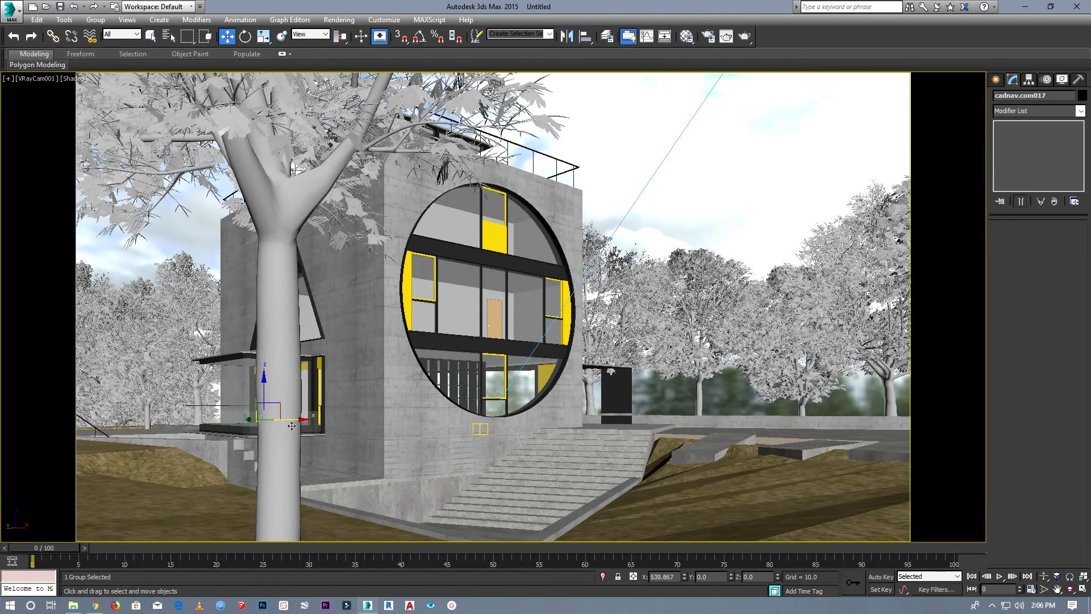
pyautogui.keyDown('shift'); pyautogui.moveTo(282, 421); pyautogui.dragTo(283, 422); pyautogui.keyUp('shift')
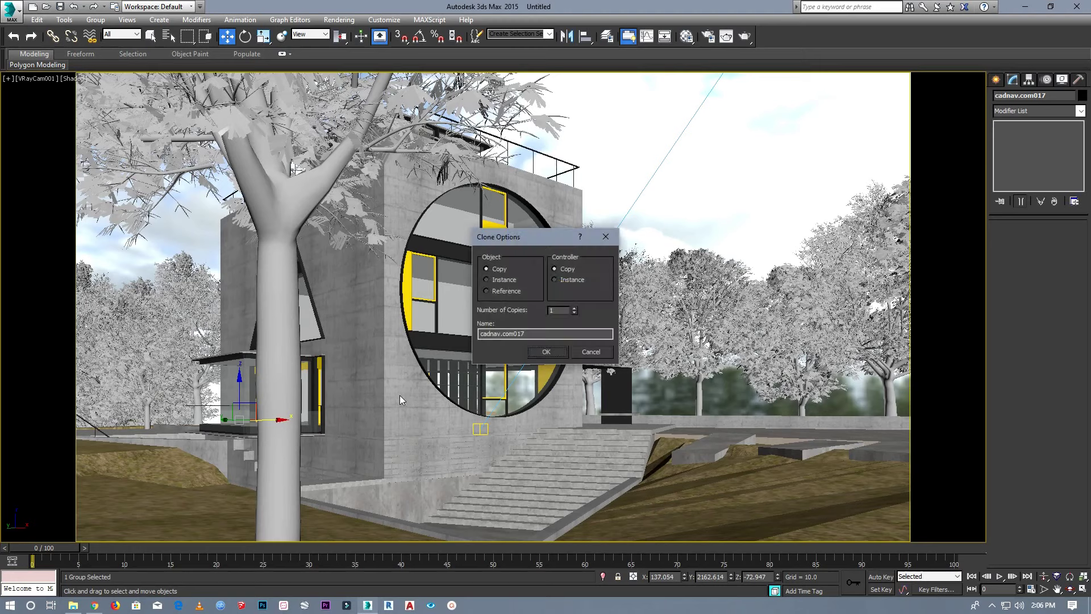
# Move the large foreground tree off the house front and nudge cadnav.com009 left.
pyautogui.click(540, 352)
pyautogui.click(290, 327)
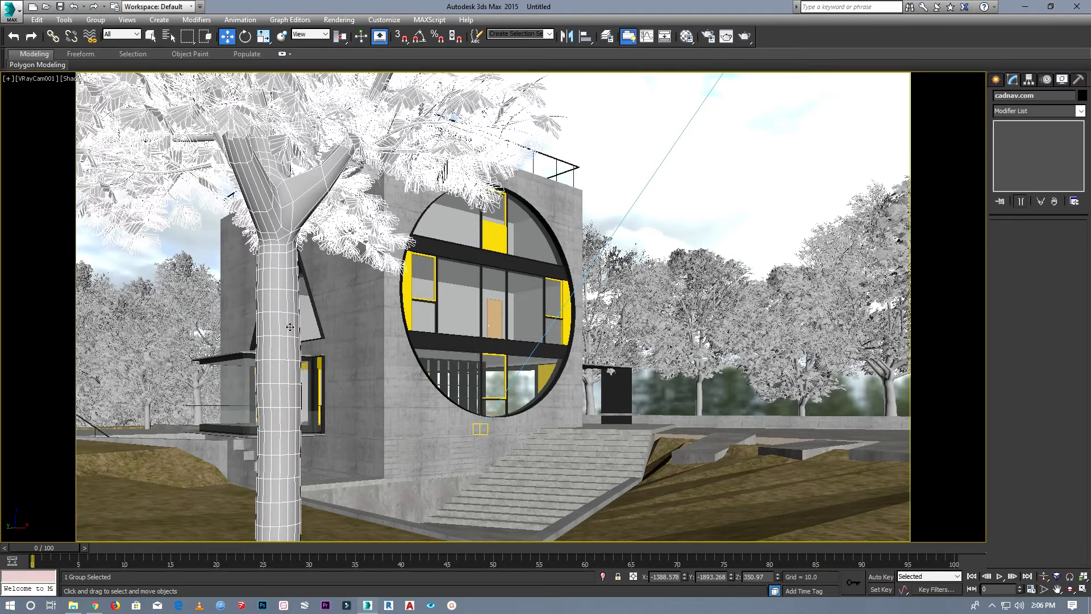
pyautogui.moveTo(288, 224)
pyautogui.mouseDown()
pyautogui.moveTo(635, 224)
pyautogui.moveTo(99, 225)
pyautogui.moveTo(4, 247)
pyautogui.mouseUp()
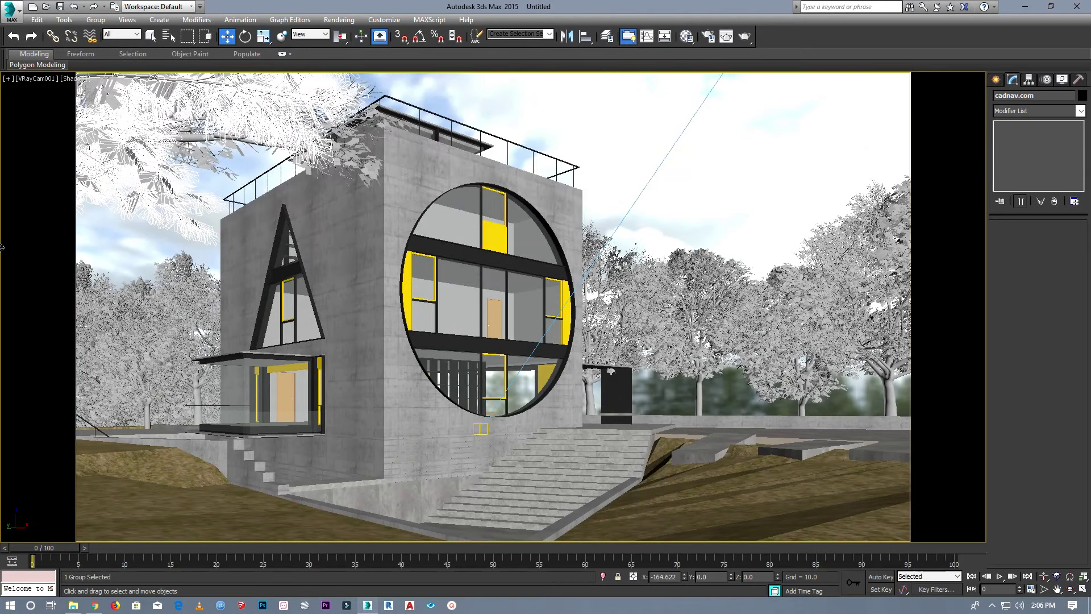
pyautogui.click(260, 128)
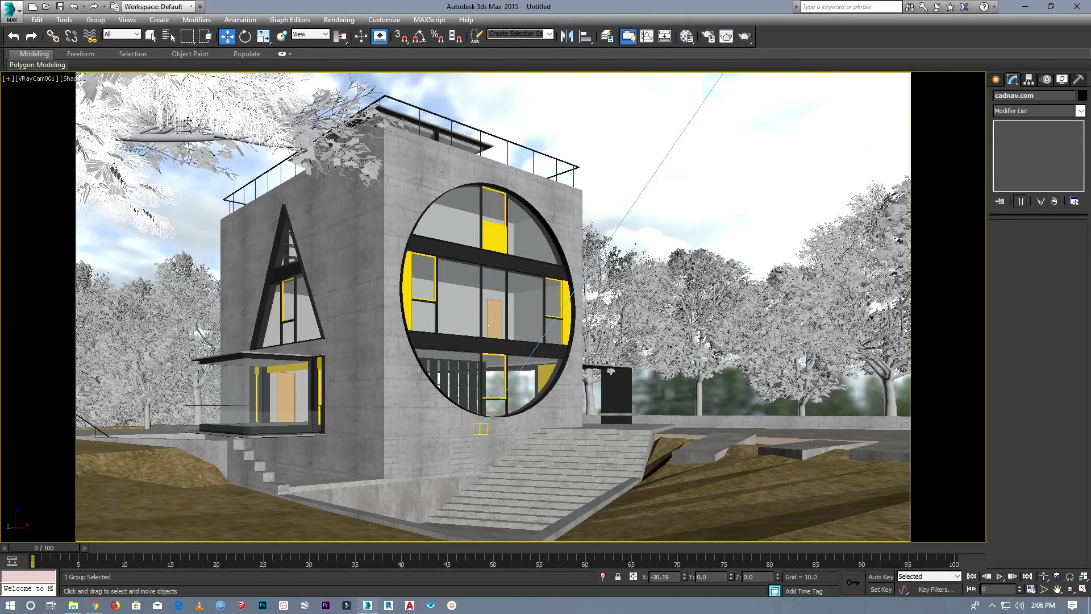
pyautogui.moveTo(320, 153)
pyautogui.mouseDown()
pyautogui.moveTo(364, 118)
pyautogui.moveTo(238, 114)
pyautogui.mouseUp()
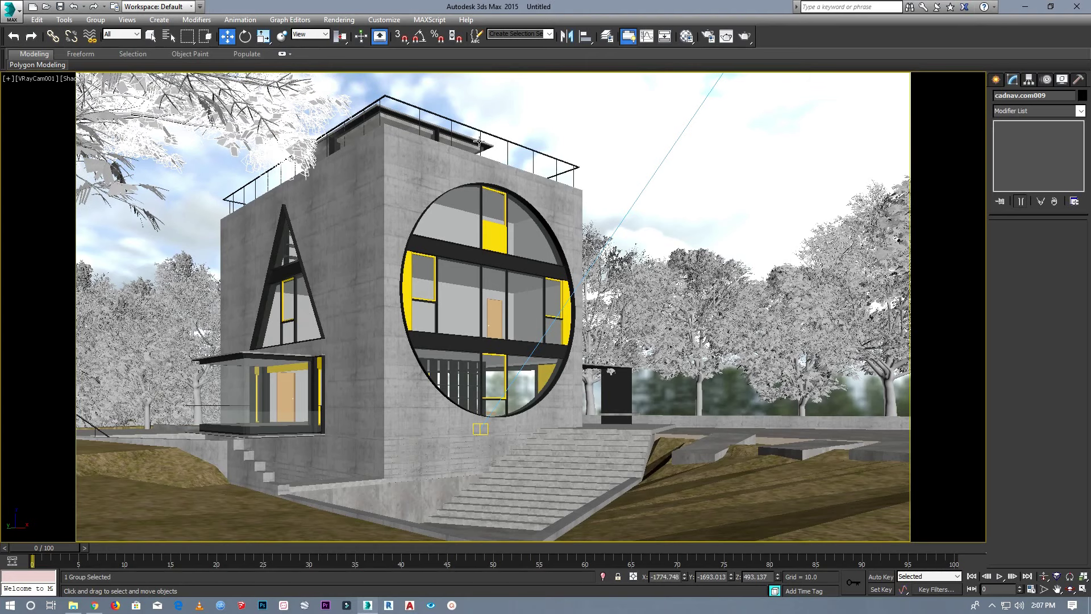
# Clone tree cadnav.com002 rightward as cadnav.com018 and cadnav.com019 and position both.
pyautogui.click(524, 116)
pyautogui.click(775, 378)
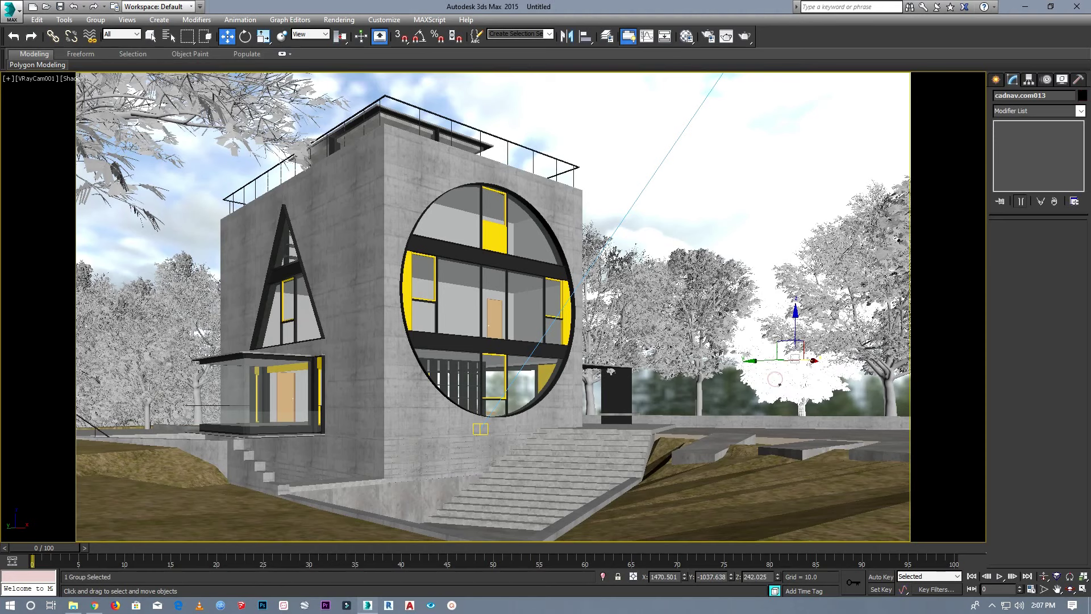
pyautogui.click(603, 340)
pyautogui.keyDown('shift'); pyautogui.moveTo(541, 318); pyautogui.dragTo(657, 318); pyautogui.keyUp('shift')
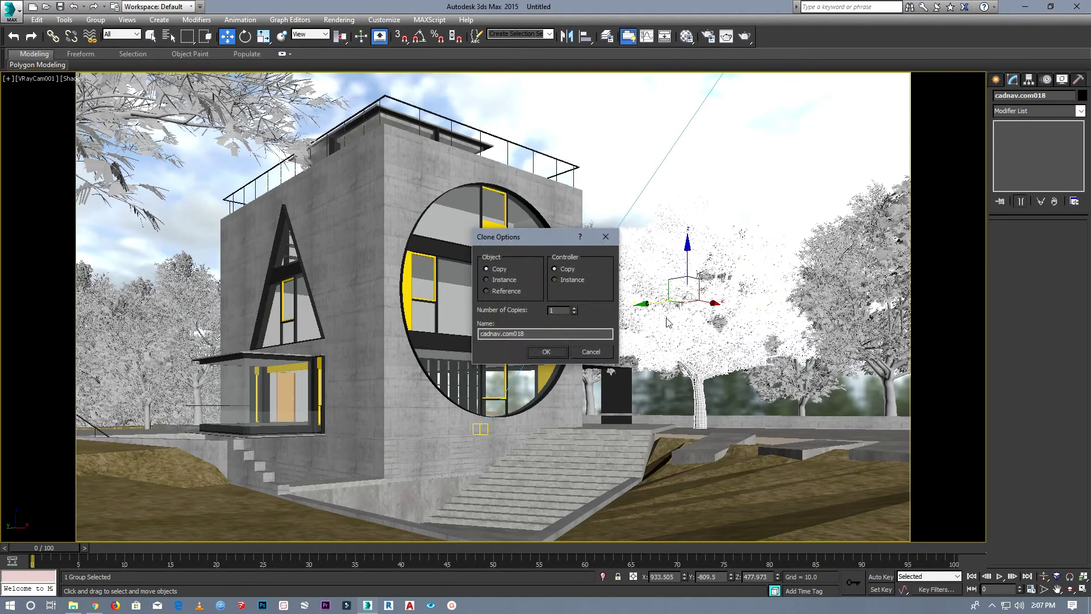
pyautogui.click(564, 347)
pyautogui.moveTo(696, 305)
pyautogui.mouseDown()
pyautogui.moveTo(723, 293)
pyautogui.moveTo(735, 398)
pyautogui.mouseUp()
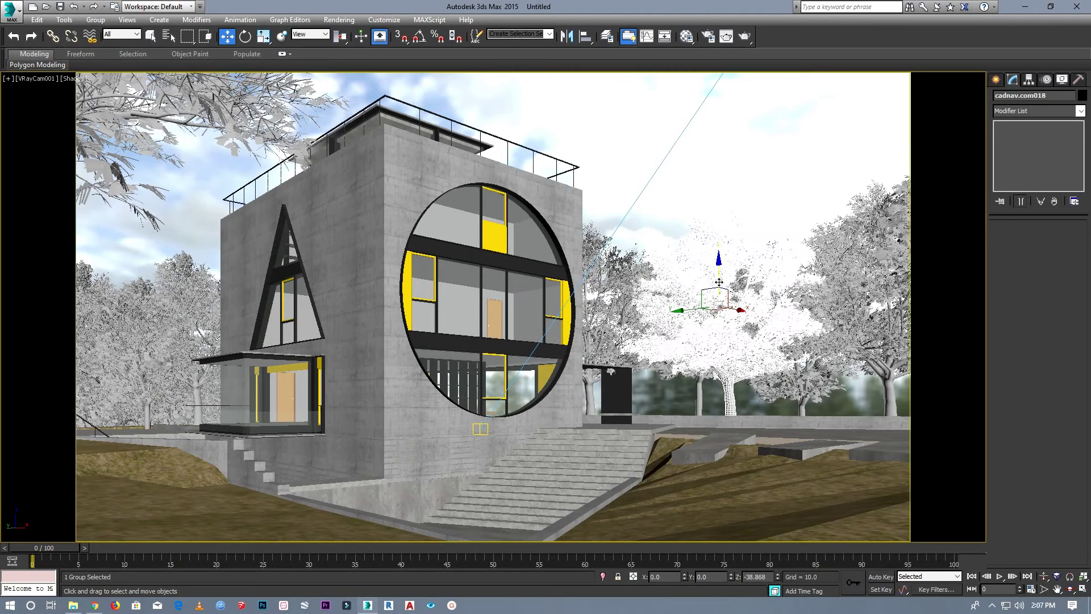
pyautogui.moveTo(735, 398)
pyautogui.mouseDown()
pyautogui.moveTo(777, 388)
pyautogui.moveTo(671, 380)
pyautogui.moveTo(830, 411)
pyautogui.moveTo(803, 413)
pyautogui.mouseUp()
pyautogui.click(546, 352)
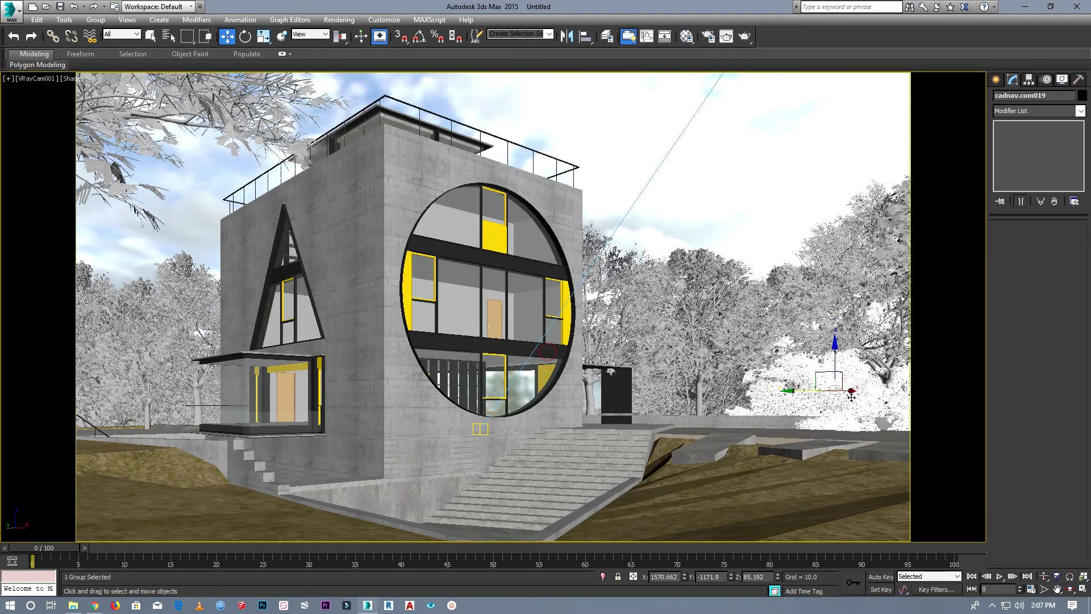
pyautogui.moveTo(851, 392); pyautogui.dragTo(875, 393)
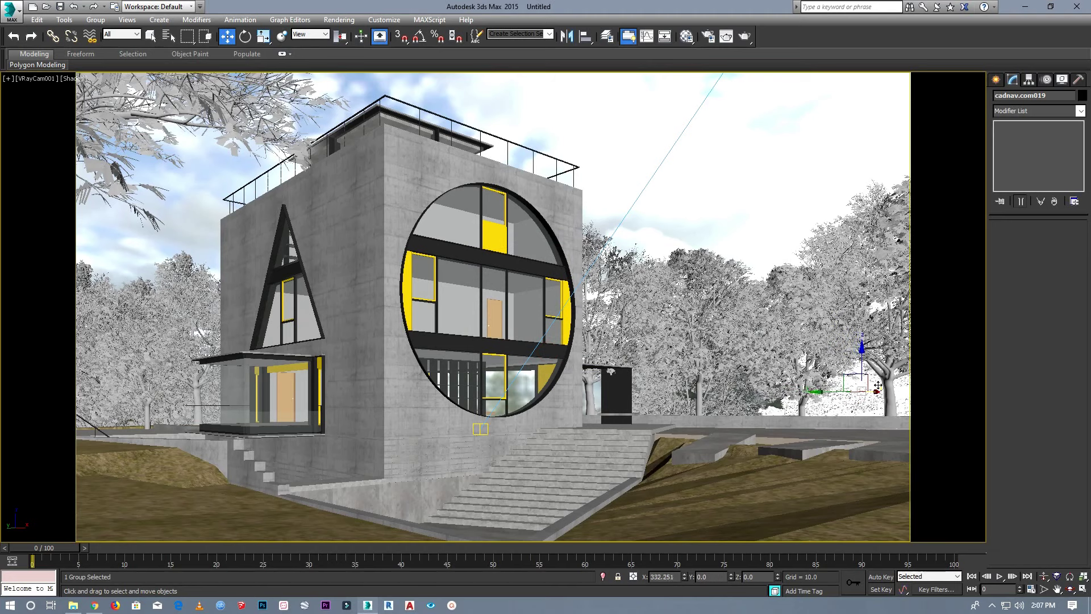
pyautogui.moveTo(829, 392); pyautogui.dragTo(806, 393)
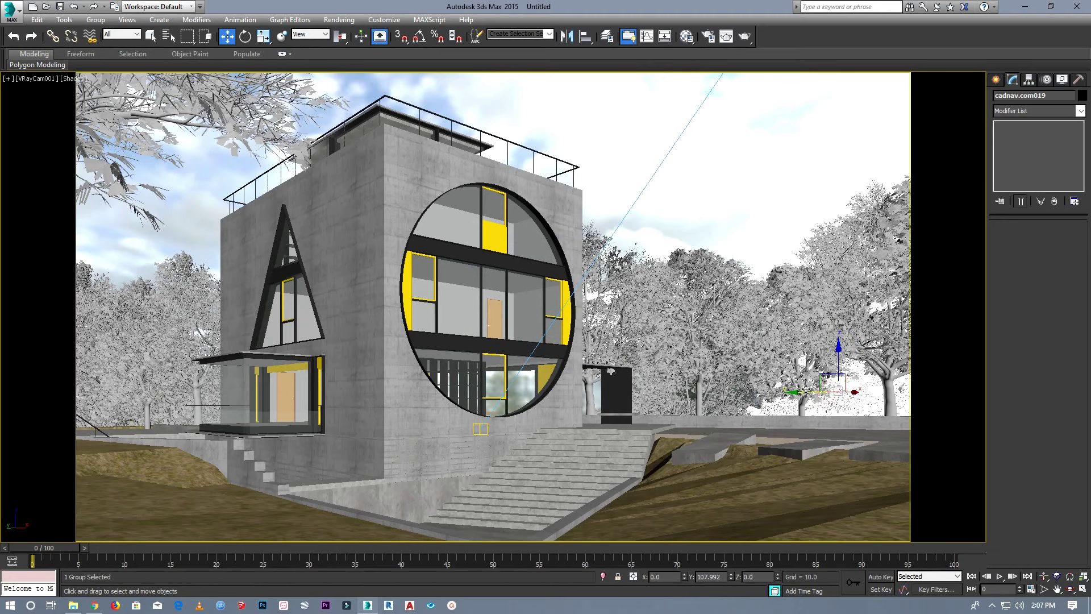
pyautogui.click(749, 217)
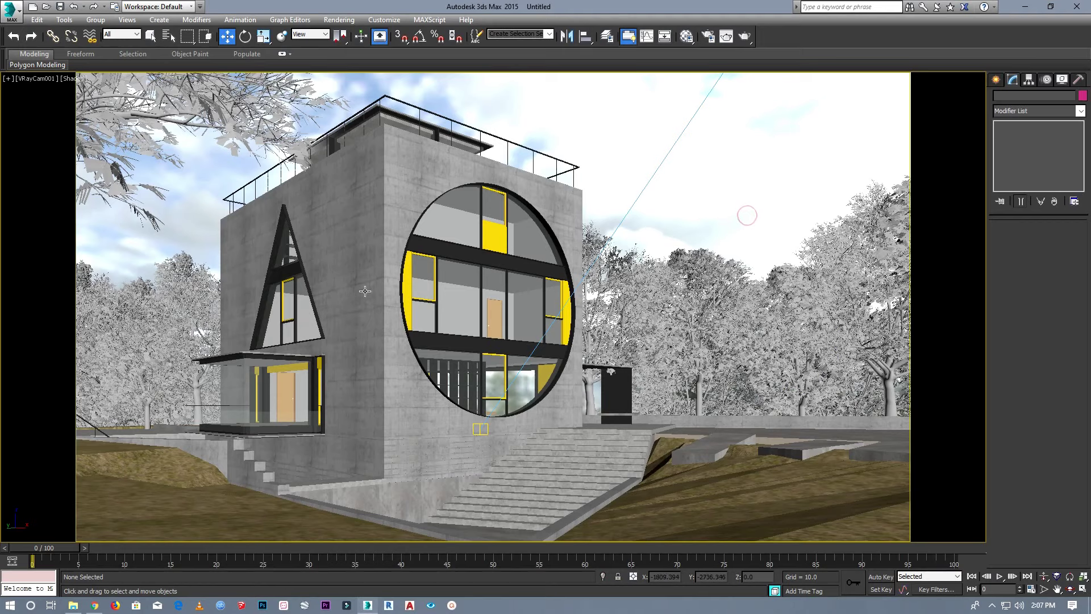
# Save the scene to the Desktop as render tutorial.max.
pyautogui.click(16, 10)
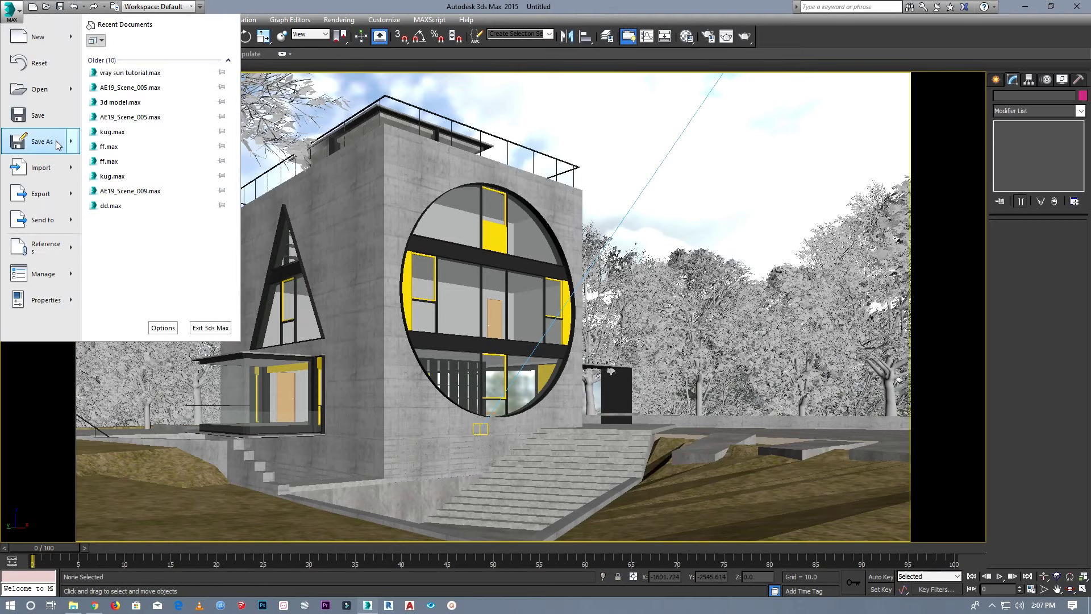
pyautogui.click(129, 140)
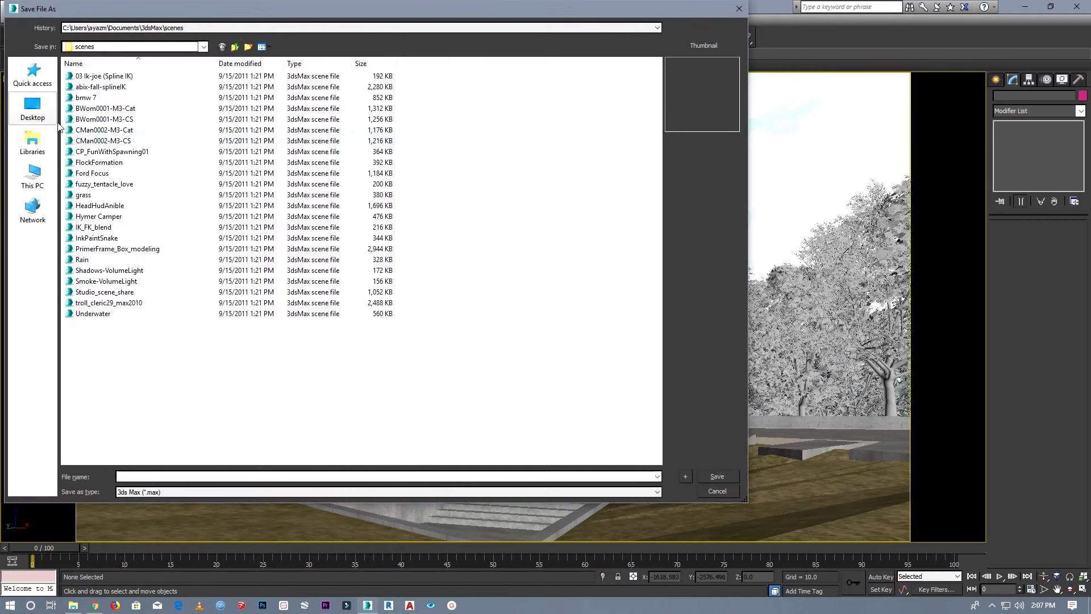
pyautogui.click(32, 108)
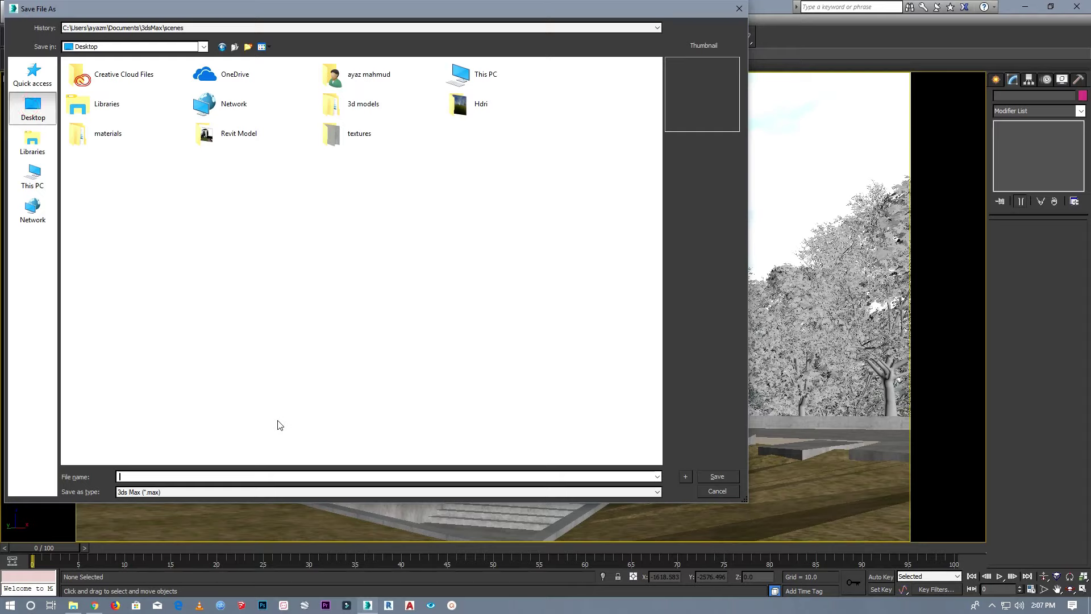
pyautogui.write('render tutorial')
pyautogui.click(726, 476)
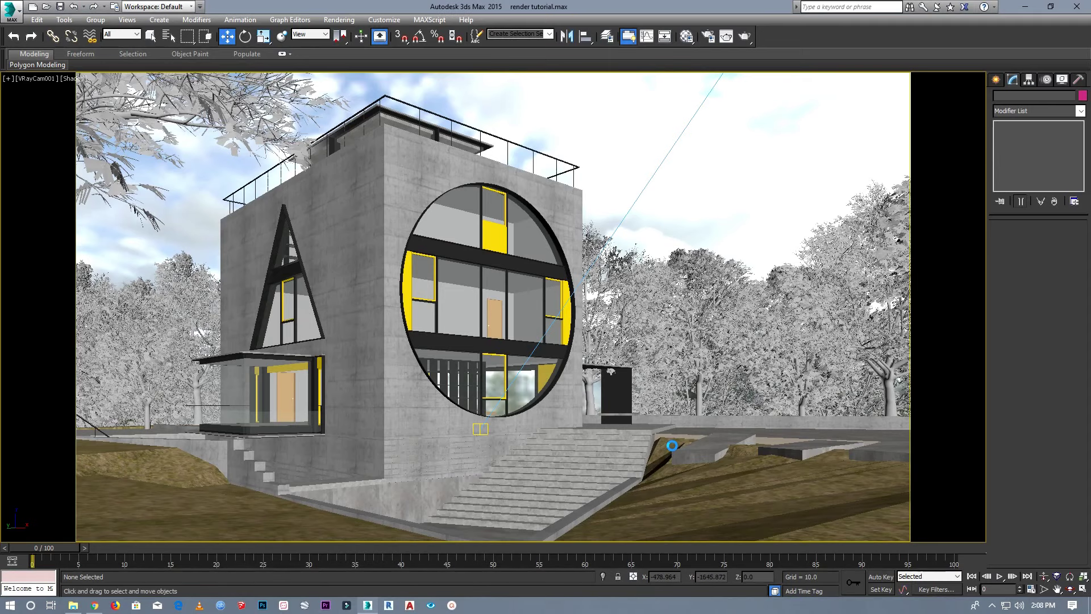
# Render the camera view with V-Ray and inspect the frame buffer image at 100% and 50%.
pyautogui.click(339, 20)
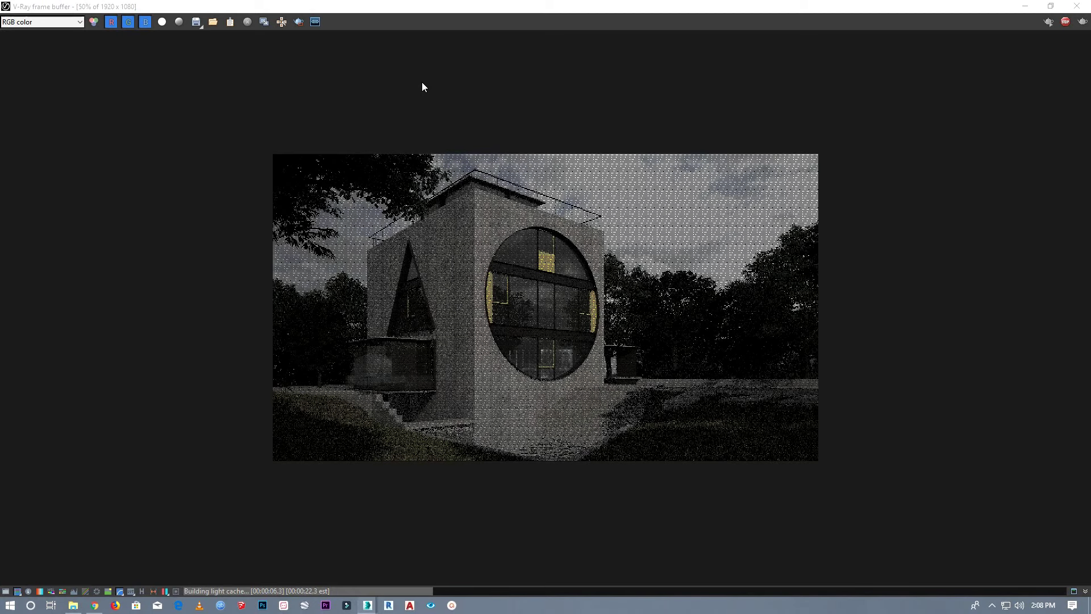
pyautogui.scroll(2, 632, 376)
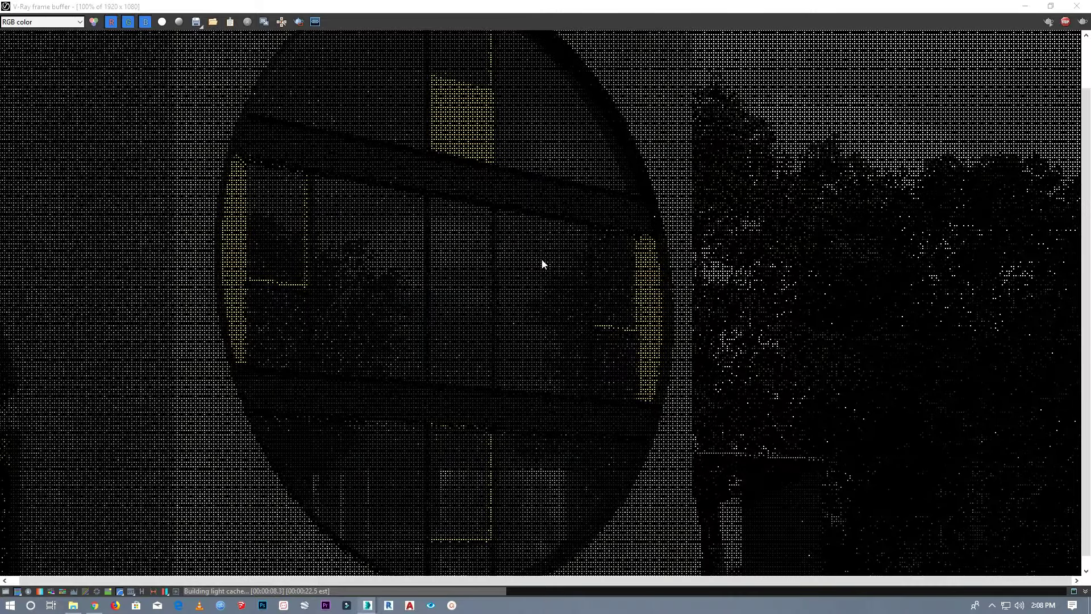
pyautogui.scroll(-1, 543, 262)
pyautogui.scroll(-1, 542, 262)
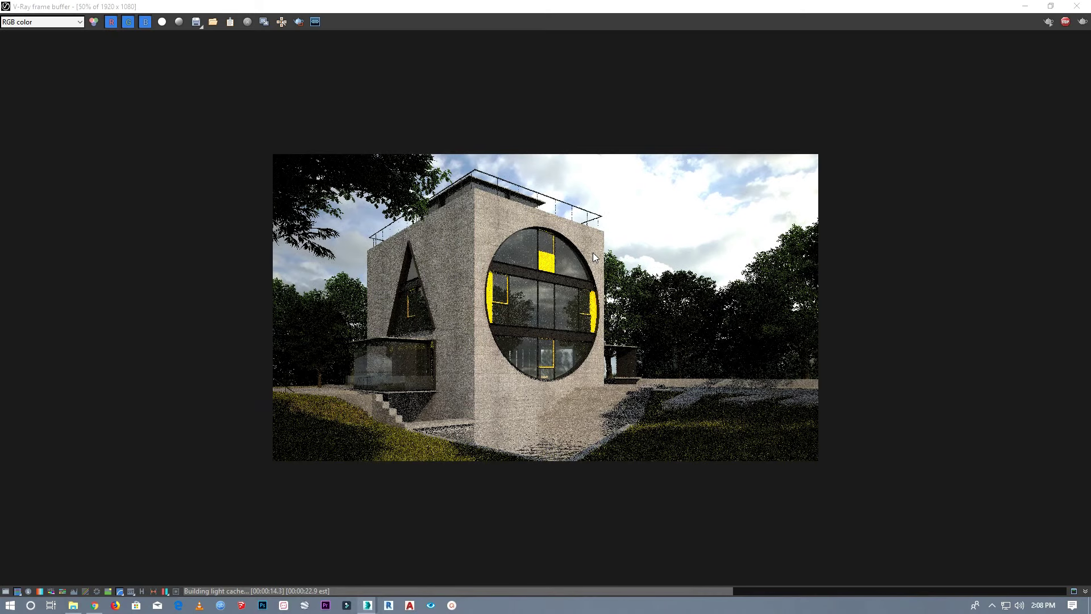
pyautogui.doubleClick(555, 259)
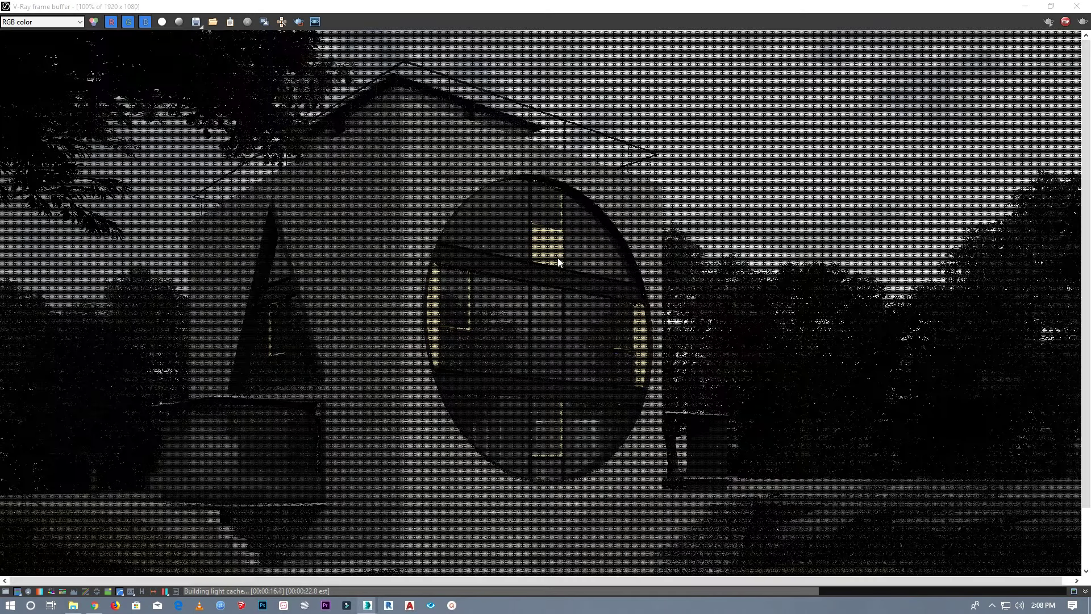
pyautogui.doubleClick(555, 262)
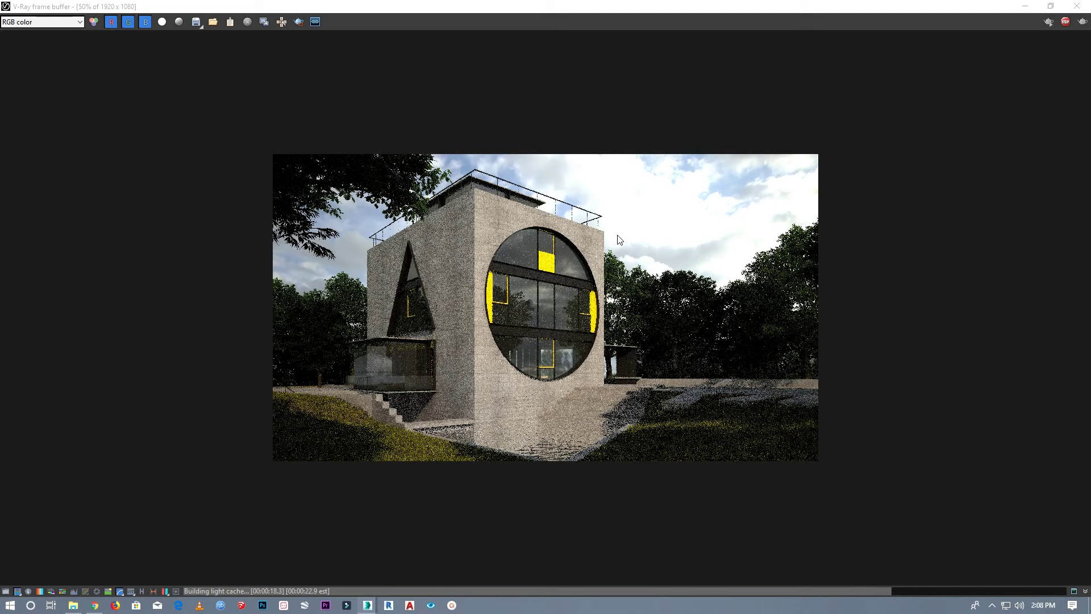
# Close the render progress window and switch to an overhead Perspective view of the site.
pyautogui.hotkey('alt', 'Tab')
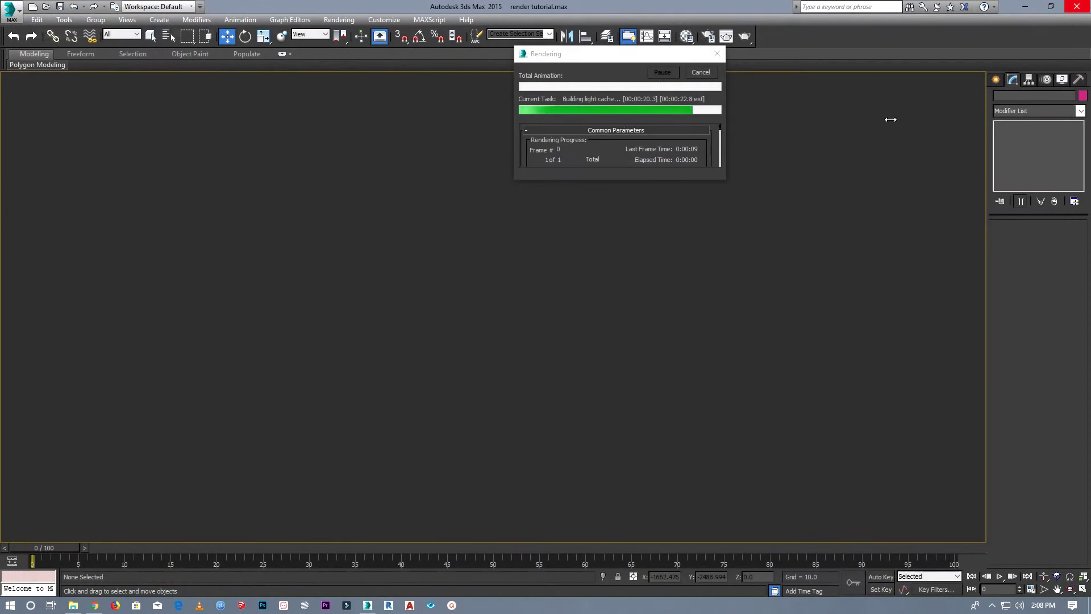
pyautogui.click(694, 79)
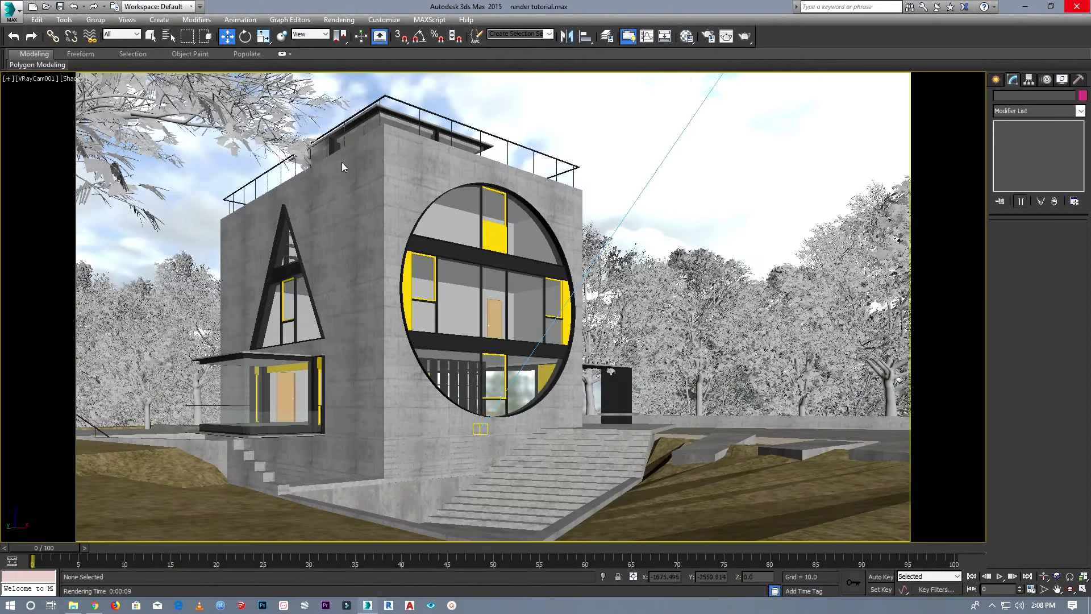
pyautogui.click(34, 79)
pyautogui.click(85, 119)
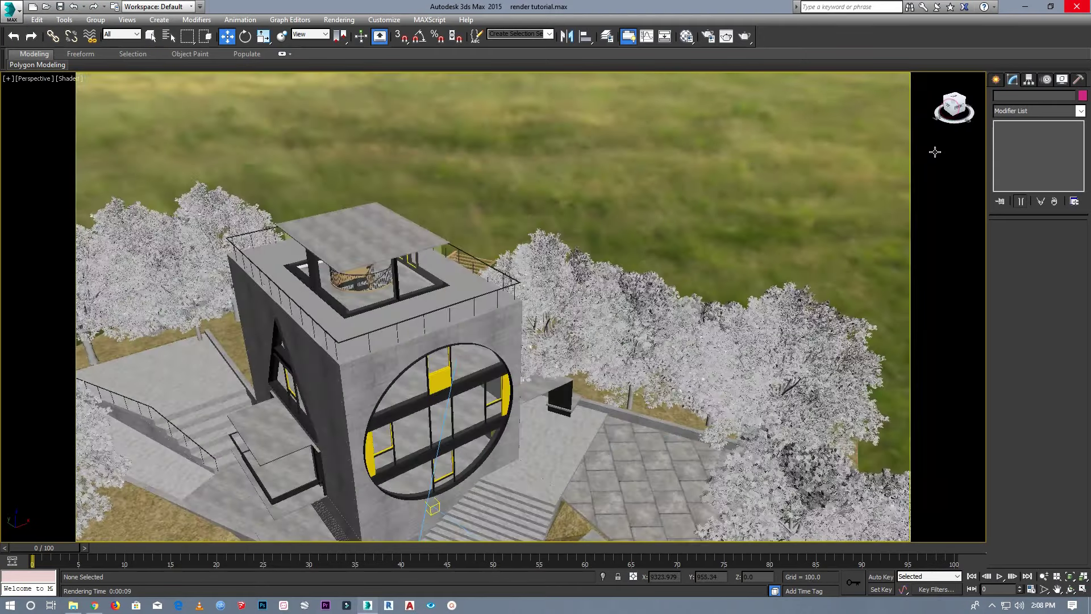
pyautogui.moveTo(949, 117); pyautogui.dragTo(664, 192)
pyautogui.scroll(-4, 409, 174)
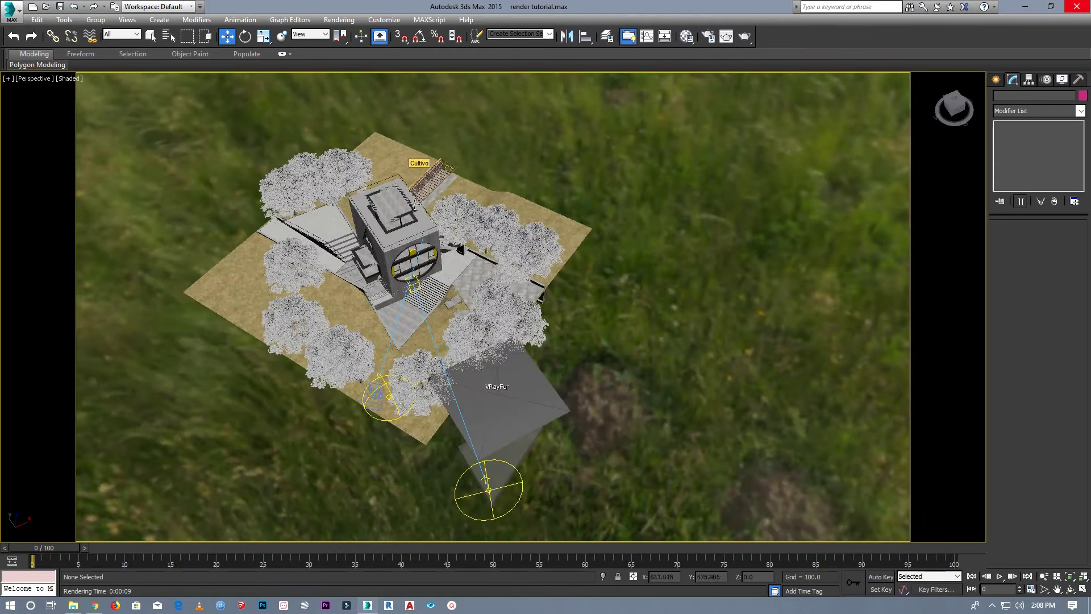
pyautogui.scroll(2, 452, 382)
# Move trees cadnav.com008 and cadnav.com011 slightly to the right.
pyautogui.click(465, 328)
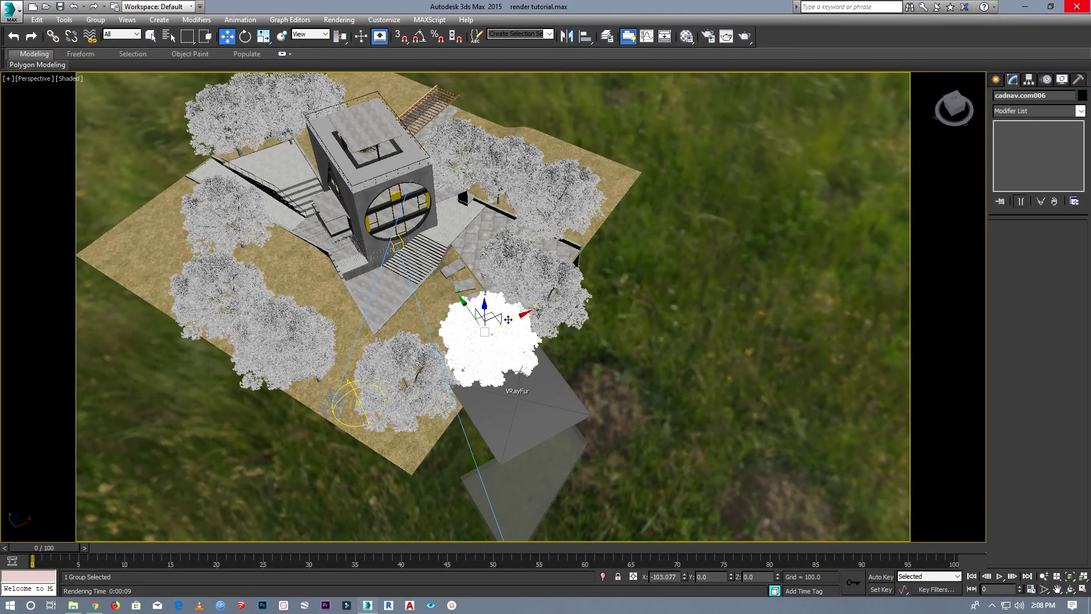
pyautogui.click(396, 362)
pyautogui.moveTo(396, 361)
pyautogui.mouseDown()
pyautogui.moveTo(436, 371)
pyautogui.moveTo(332, 361)
pyautogui.mouseUp()
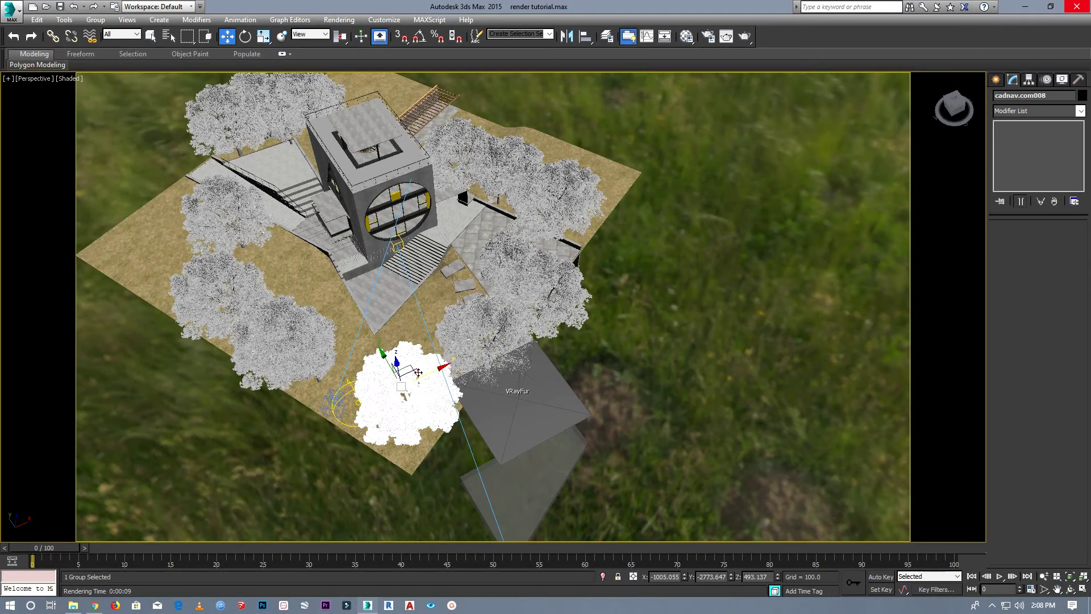
pyautogui.scroll(3, 441, 341)
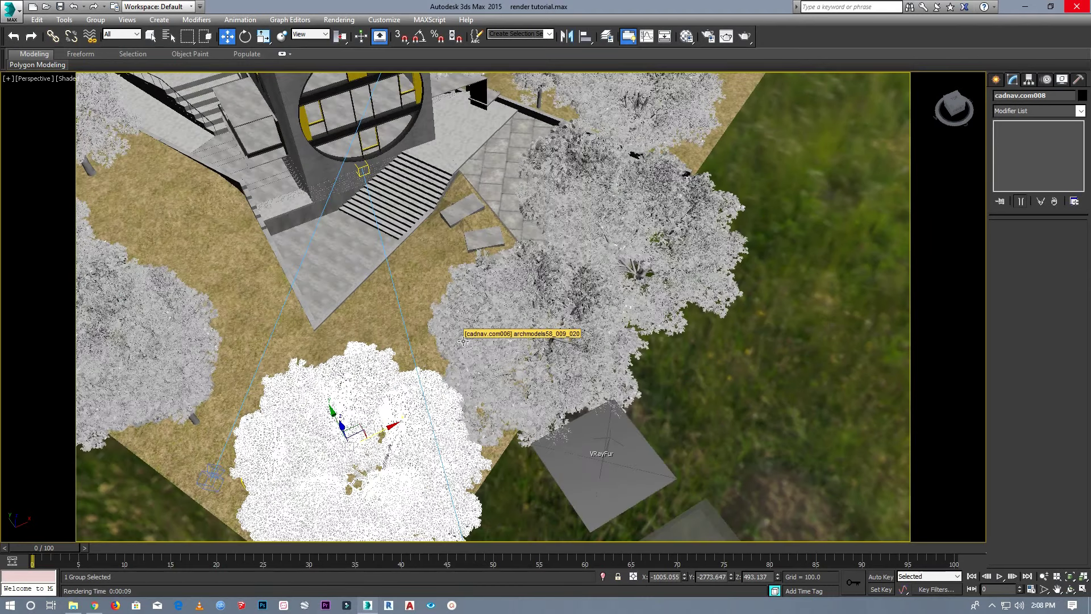
pyautogui.scroll(-2, 475, 338)
pyautogui.click(595, 277)
pyautogui.moveTo(532, 211); pyautogui.dragTo(594, 227)
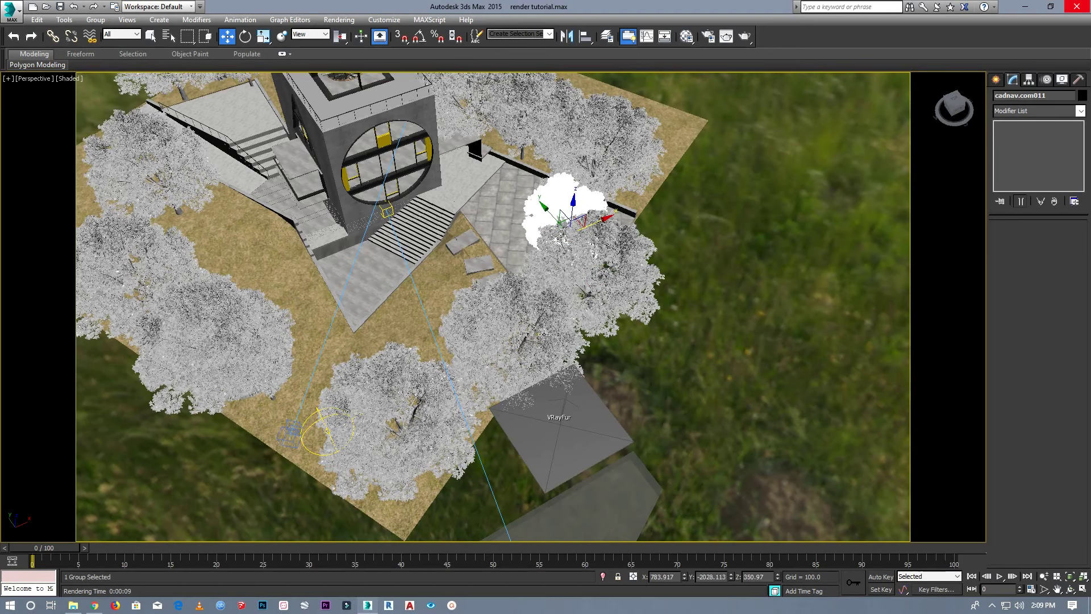
# Nudge cadnav.com006 and another tree beside the house, then orbit to a low side view.
pyautogui.click(479, 328)
pyautogui.moveTo(478, 328); pyautogui.dragTo(495, 325)
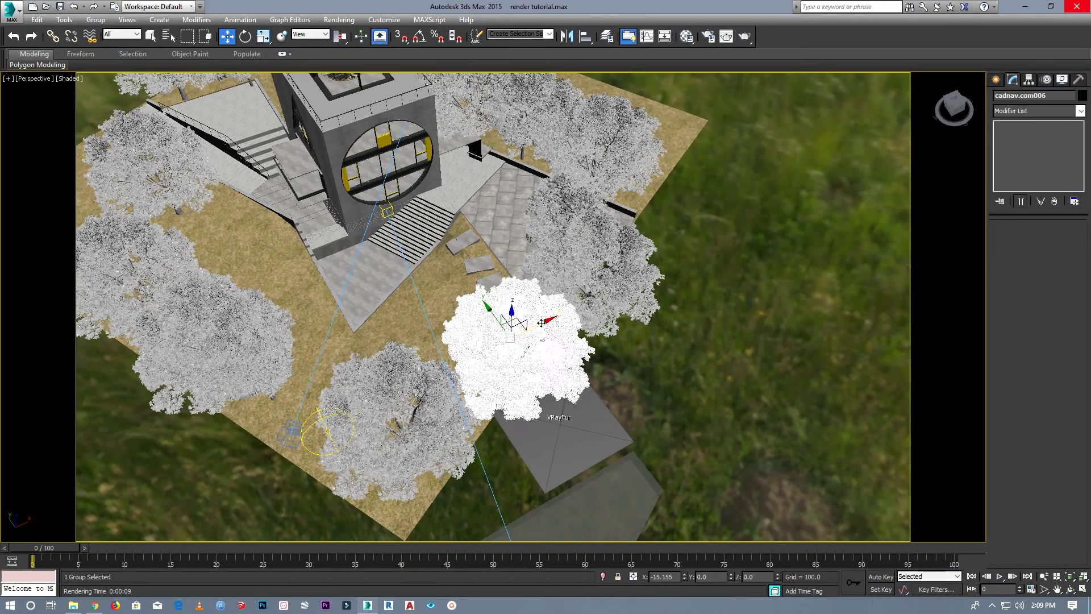
pyautogui.click(625, 257)
pyautogui.moveTo(614, 250)
pyautogui.mouseDown()
pyautogui.moveTo(626, 249)
pyautogui.moveTo(620, 215)
pyautogui.mouseUp()
pyautogui.click(596, 217)
pyautogui.click(756, 228)
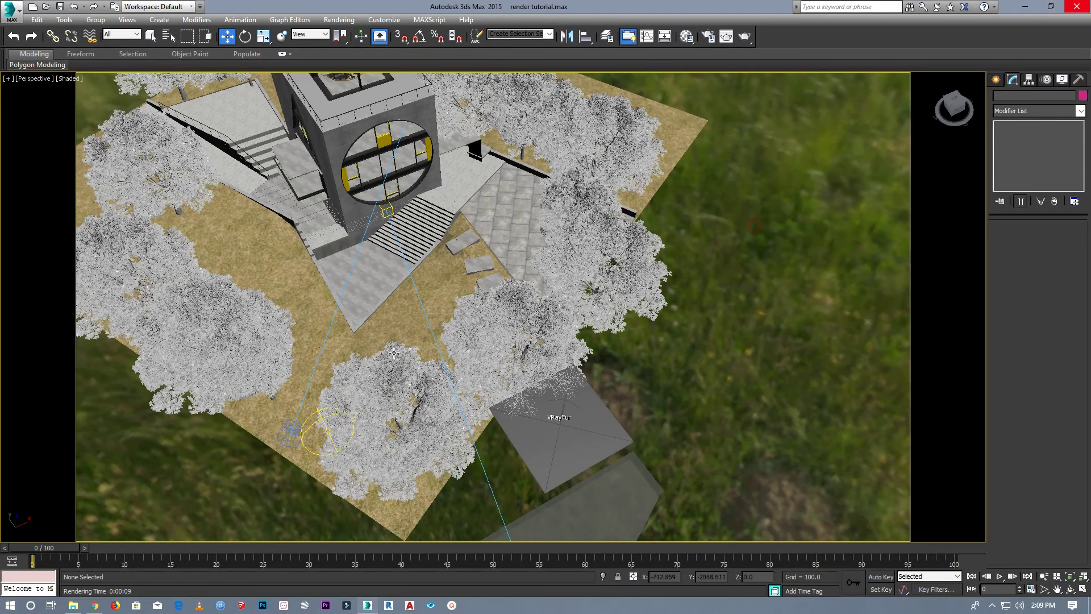
pyautogui.keyDown('alt'); pyautogui.moveTo(394, 354); pyautogui.dragTo(380, 297, button='middle'); pyautogui.keyUp('alt')
pyautogui.scroll(-5, 379, 297)
pyautogui.moveTo(954, 108); pyautogui.dragTo(34, 98)
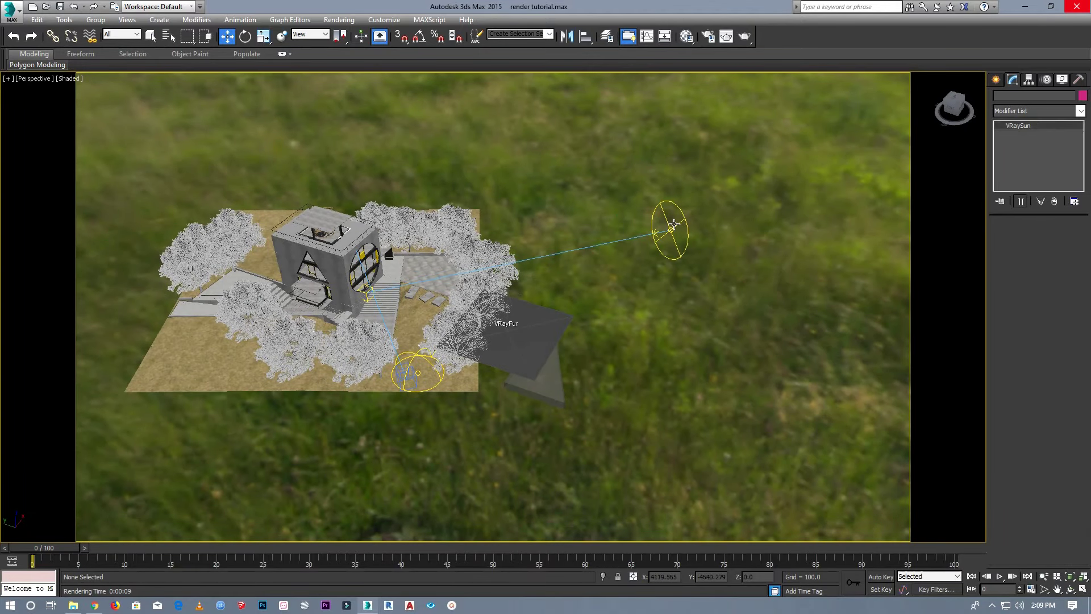
# Set VRaySun001's photon emit radius to 242.
pyautogui.click(672, 227)
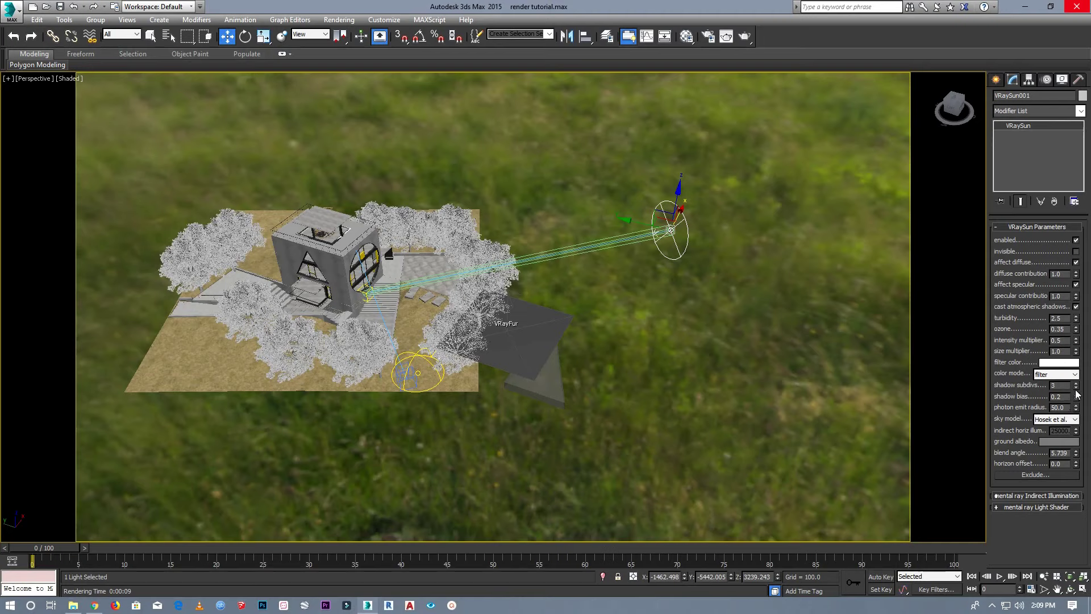
pyautogui.moveTo(1075, 410); pyautogui.dragTo(1029, 188)
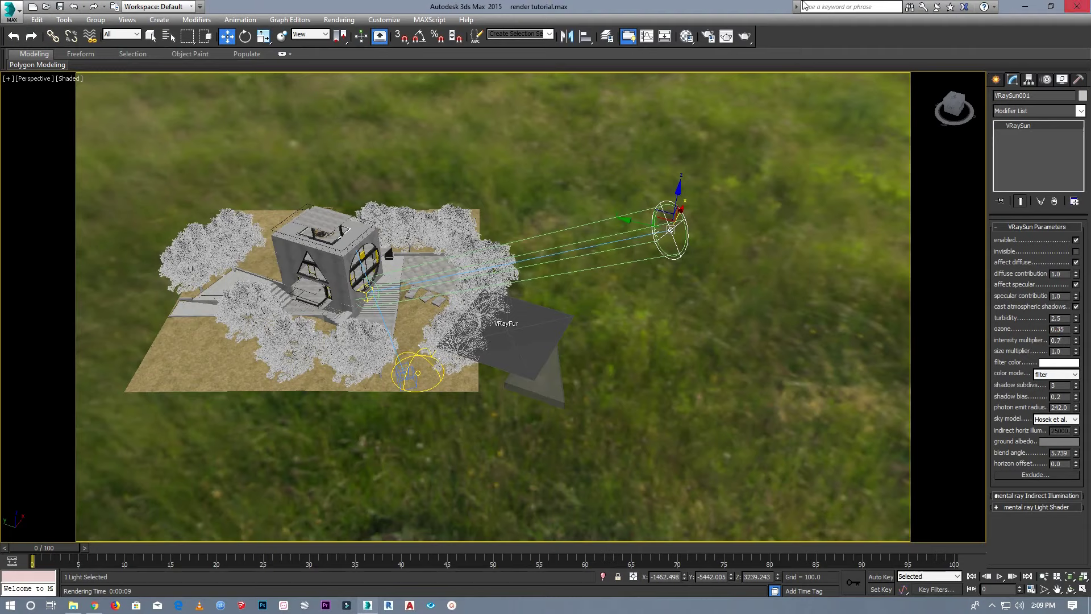
pyautogui.click(728, 151)
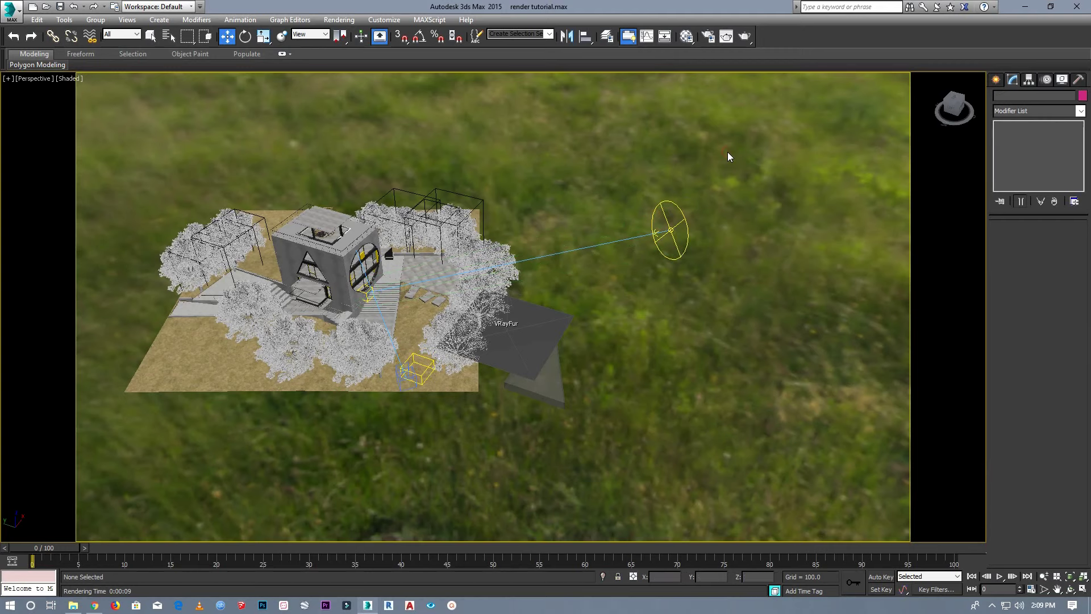
# Switch the viewport to look through the VRayCam001 camera.
pyautogui.scroll(3, 321, 250)
pyautogui.scroll(2, 321, 250)
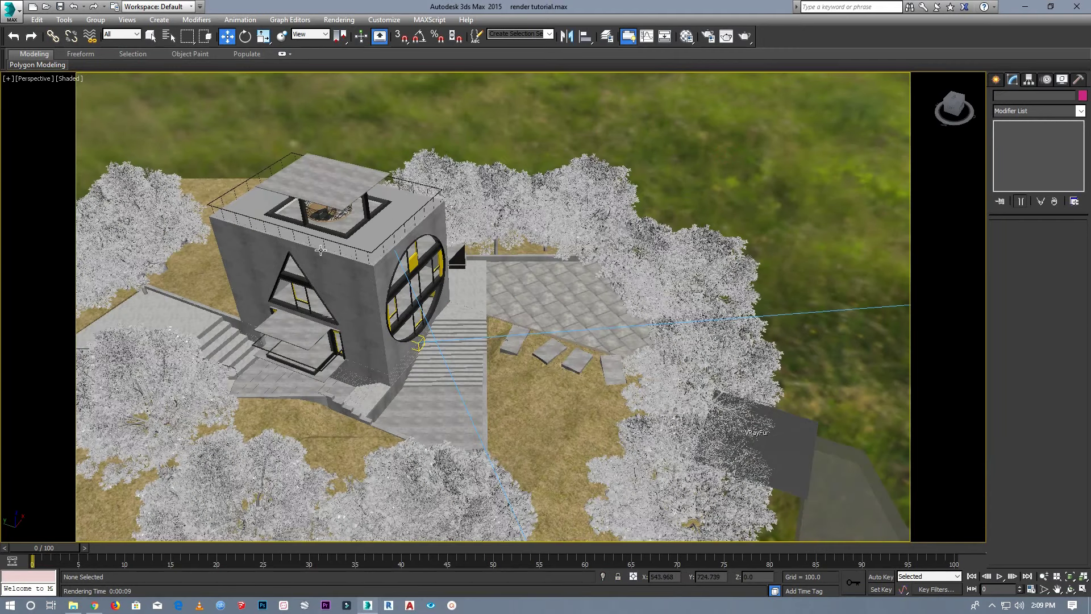
pyautogui.scroll(-4, 323, 245)
pyautogui.scroll(-2, 341, 244)
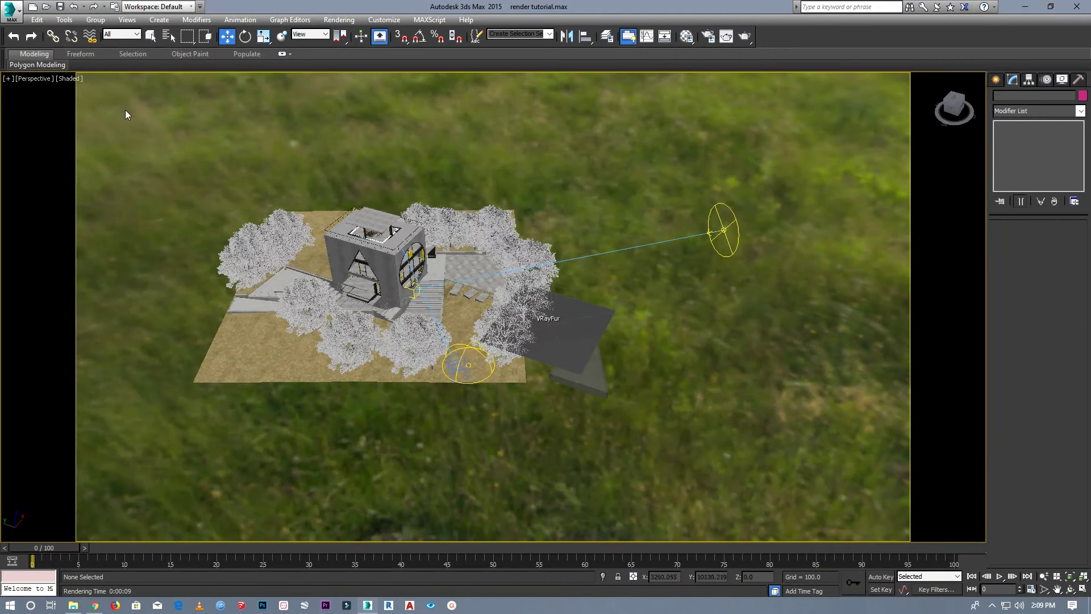
pyautogui.click(33, 81)
pyautogui.click(240, 91)
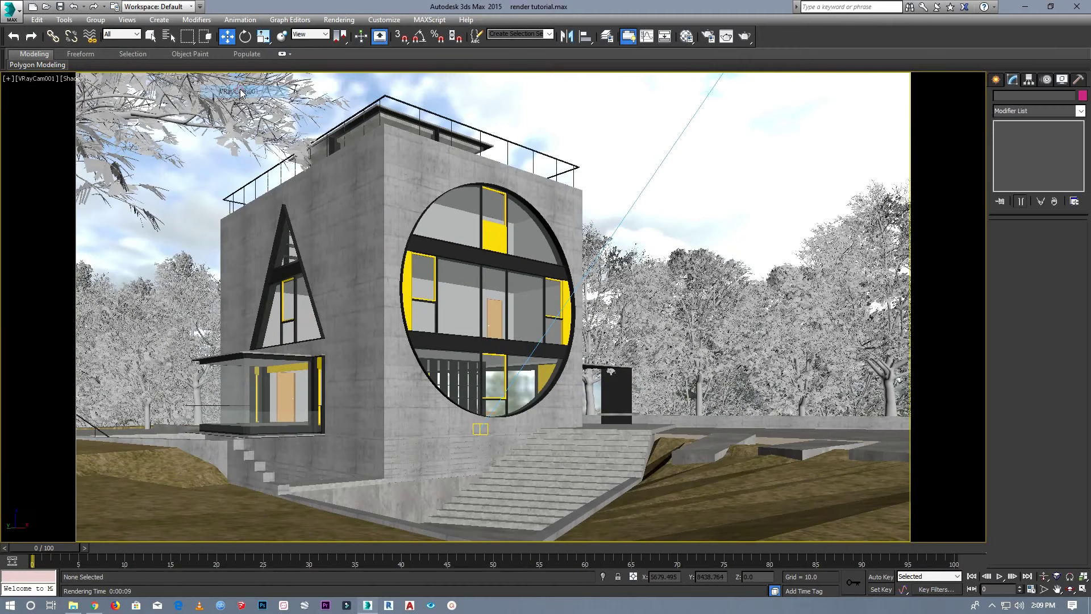
pyautogui.click(340, 21)
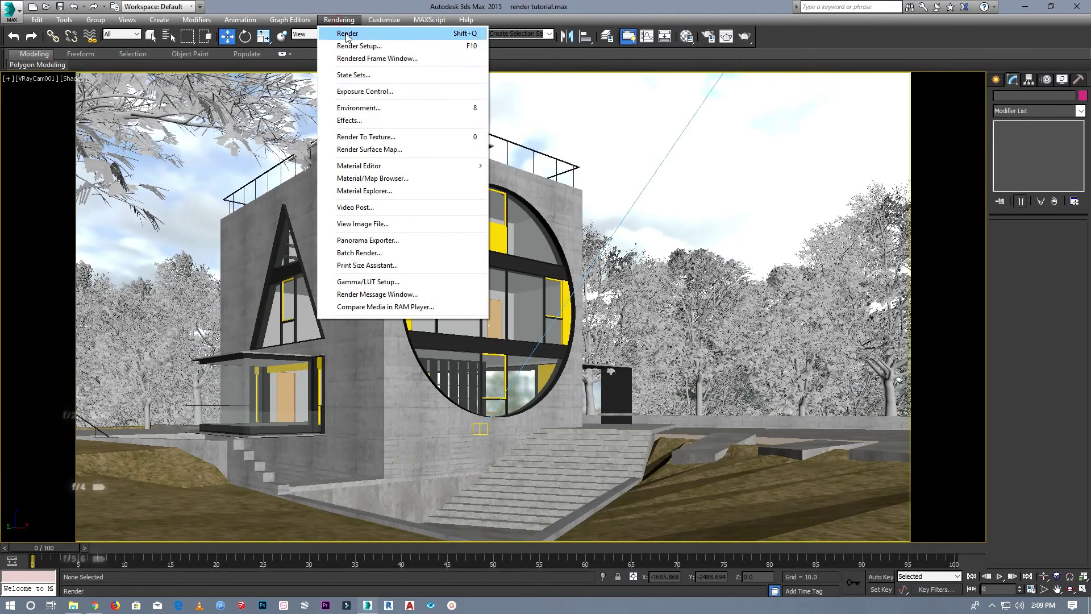
# In Render Setup, set the image sampler to Bucket and colour mapping to Exponential.
pyautogui.click(359, 46)
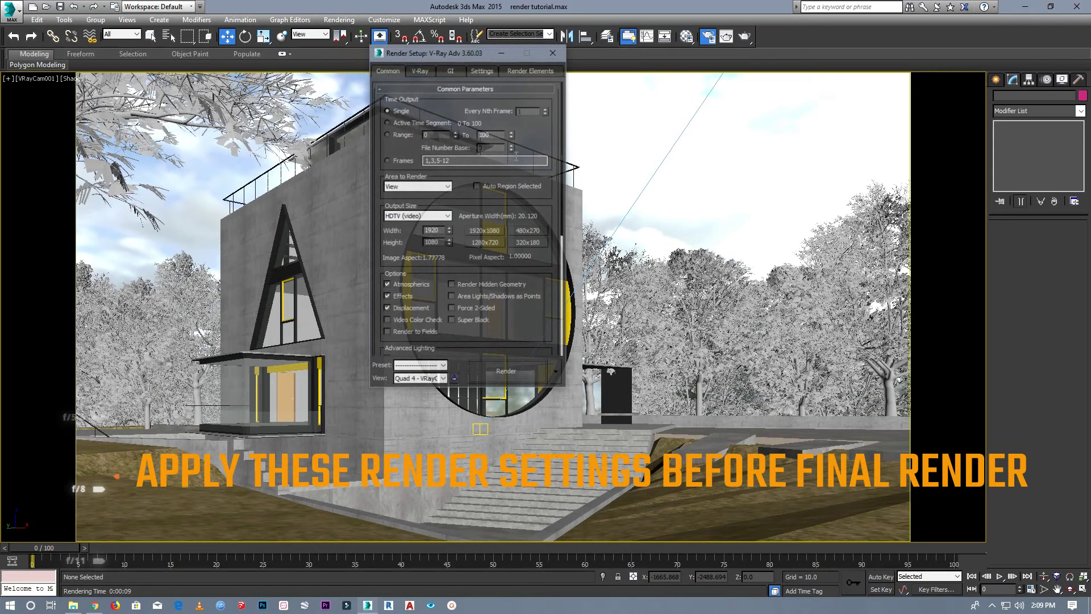
pyautogui.moveTo(561, 136); pyautogui.dragTo(563, 290)
pyautogui.scroll(3, 566, 133)
pyautogui.scroll(2, 566, 127)
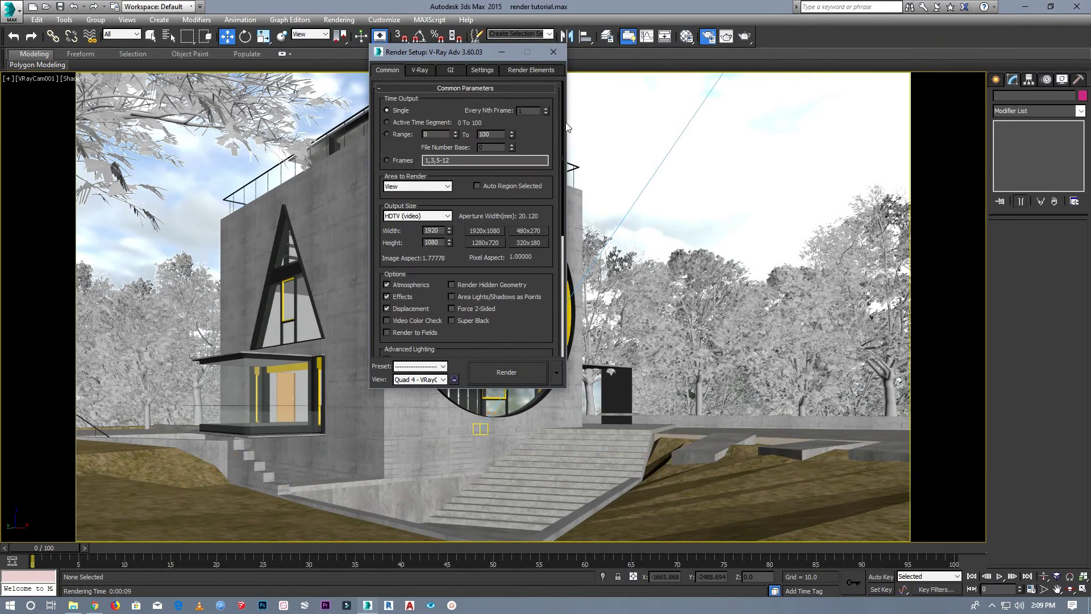
pyautogui.click(420, 70)
pyautogui.click(437, 148)
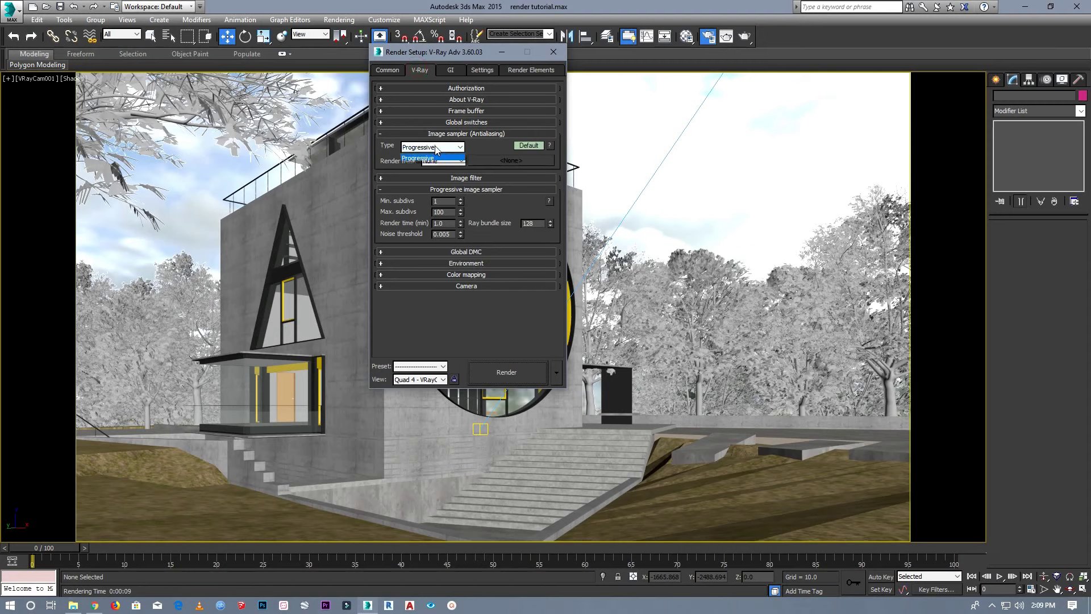
pyautogui.click(425, 158)
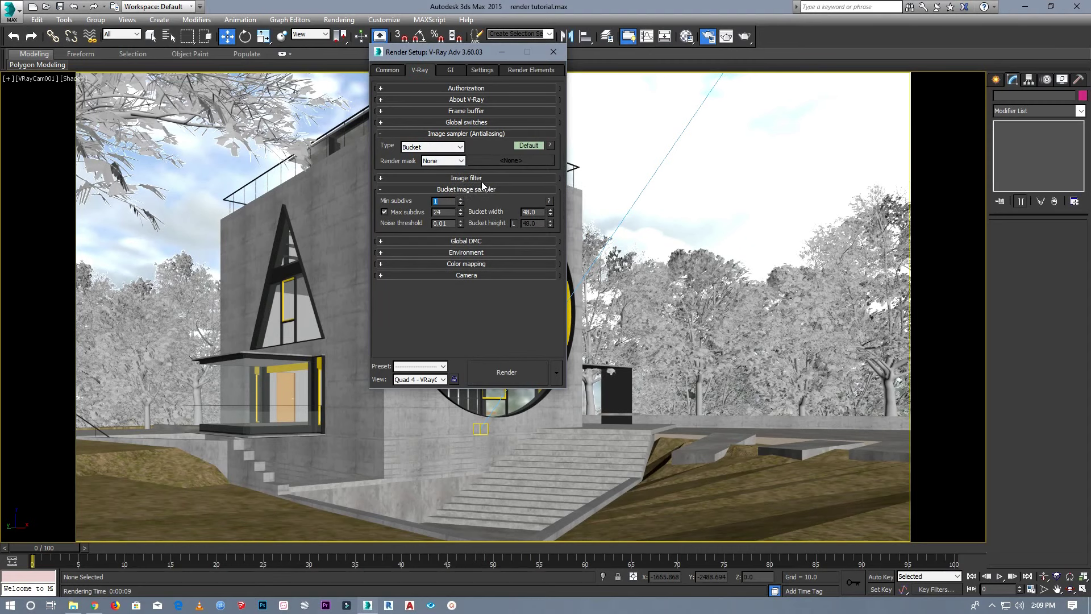
pyautogui.click(475, 178)
pyautogui.click(475, 178)
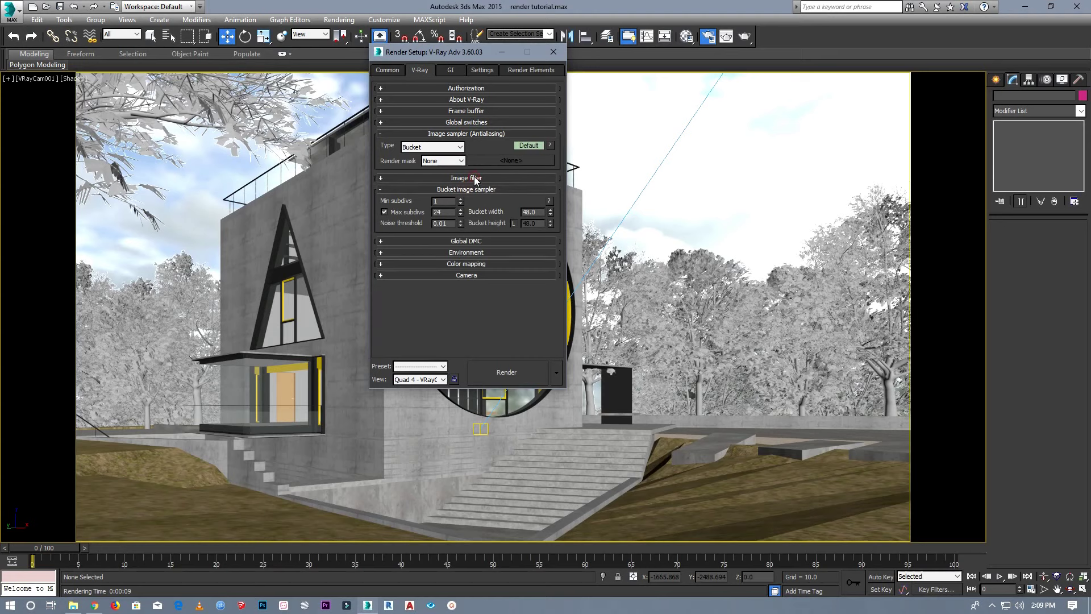
pyautogui.click(468, 265)
pyautogui.click(456, 277)
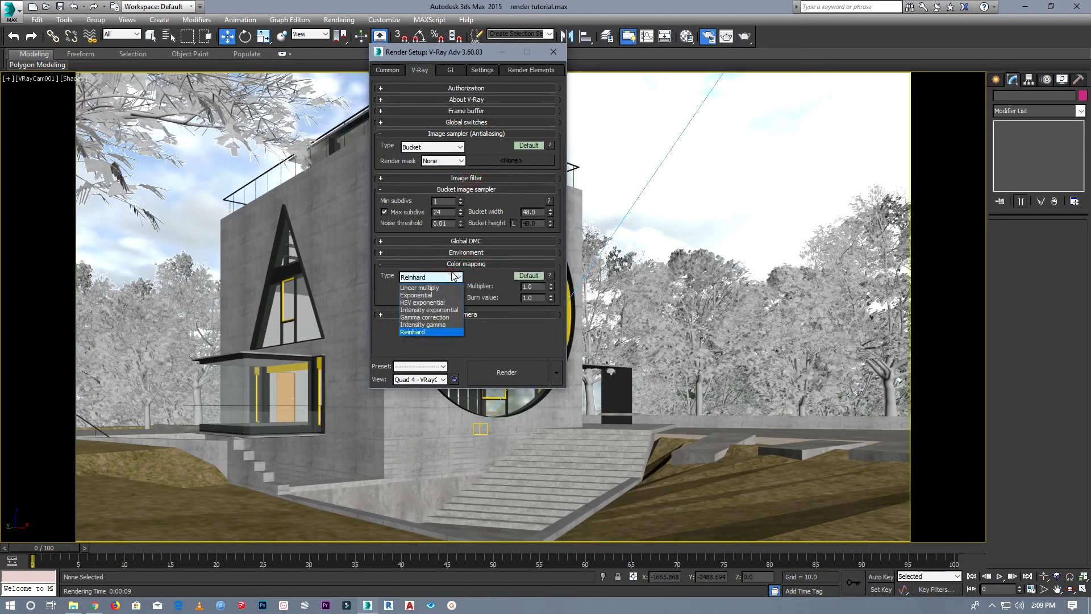
pyautogui.click(435, 295)
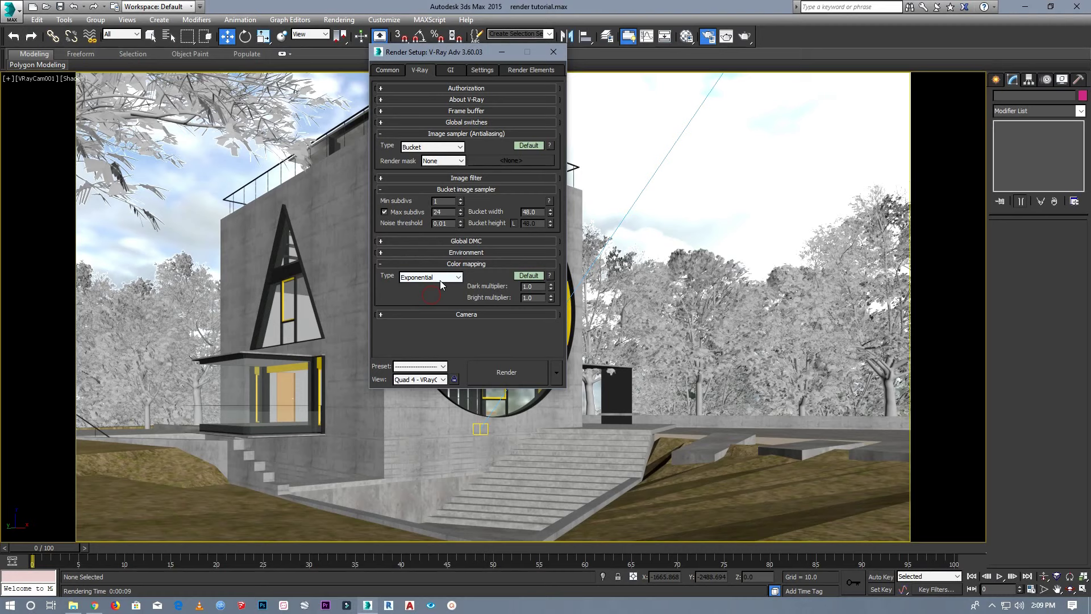
# Make Irradiance map the primary GI engine.
pyautogui.click(450, 70)
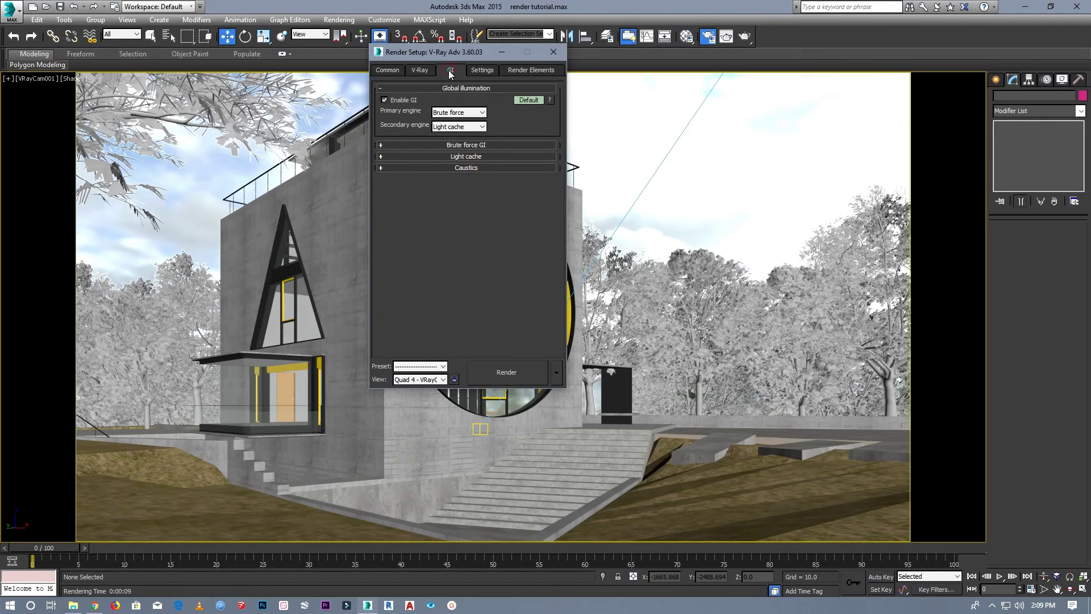
pyautogui.click(461, 112)
pyautogui.click(454, 119)
pyautogui.click(475, 158)
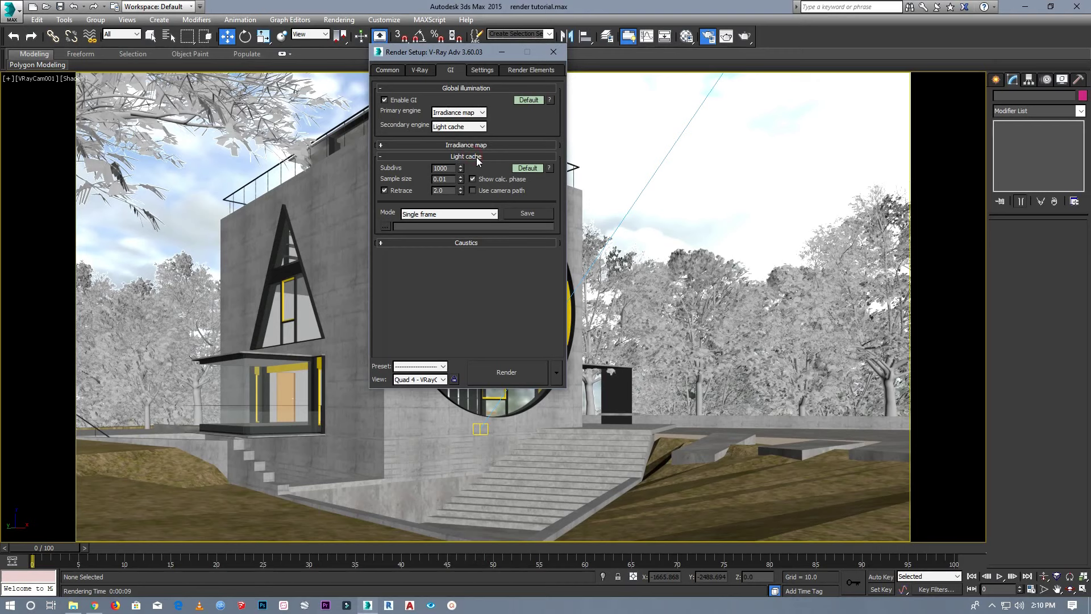
pyautogui.click(476, 157)
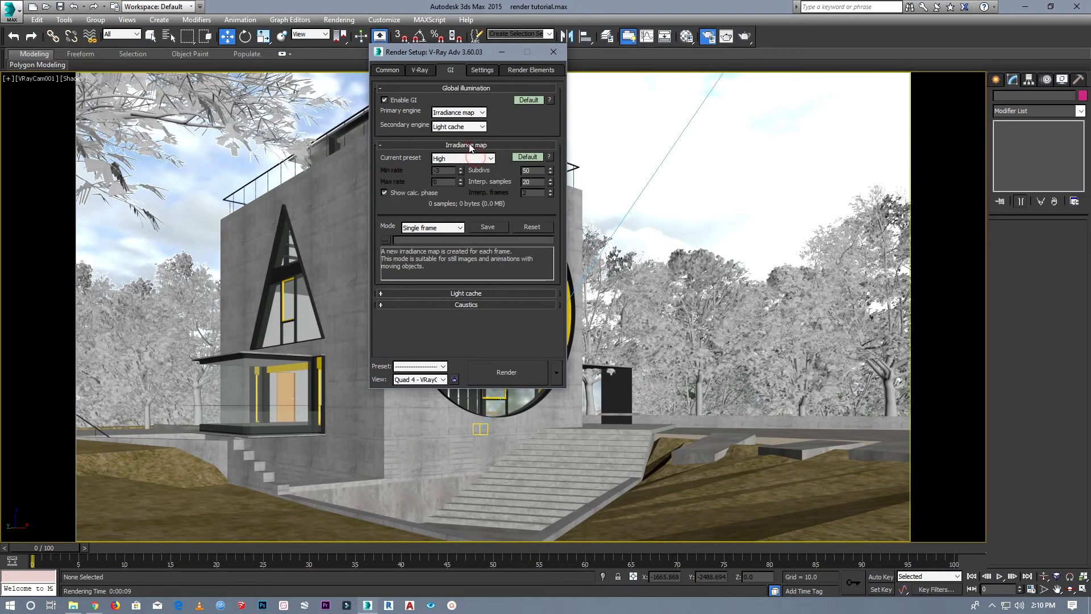
pyautogui.click(470, 145)
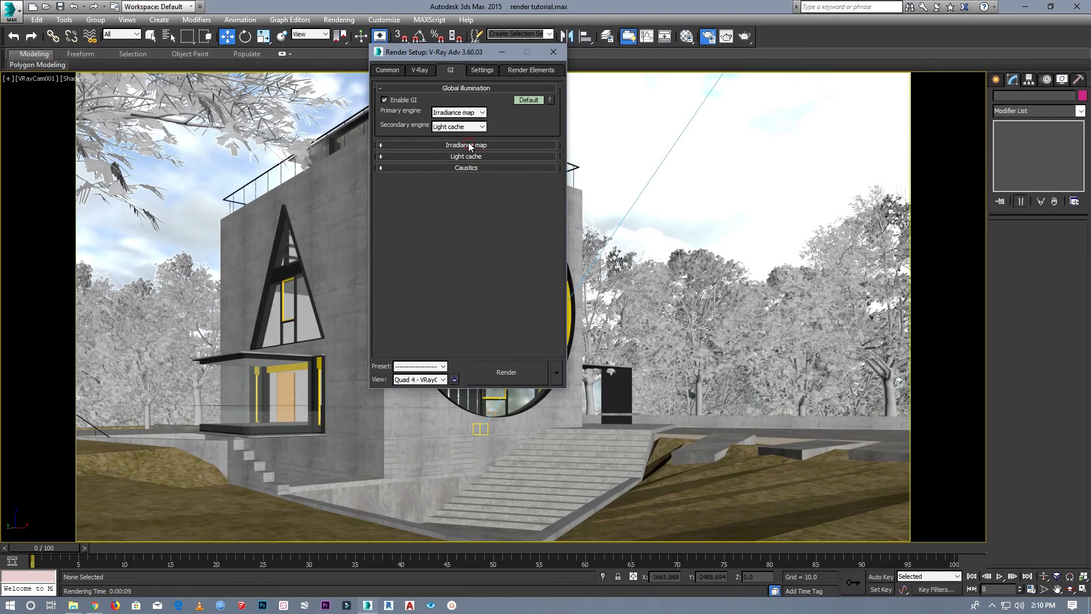
# Add a VRayAlpha render element and close Render Setup.
pyautogui.click(474, 75)
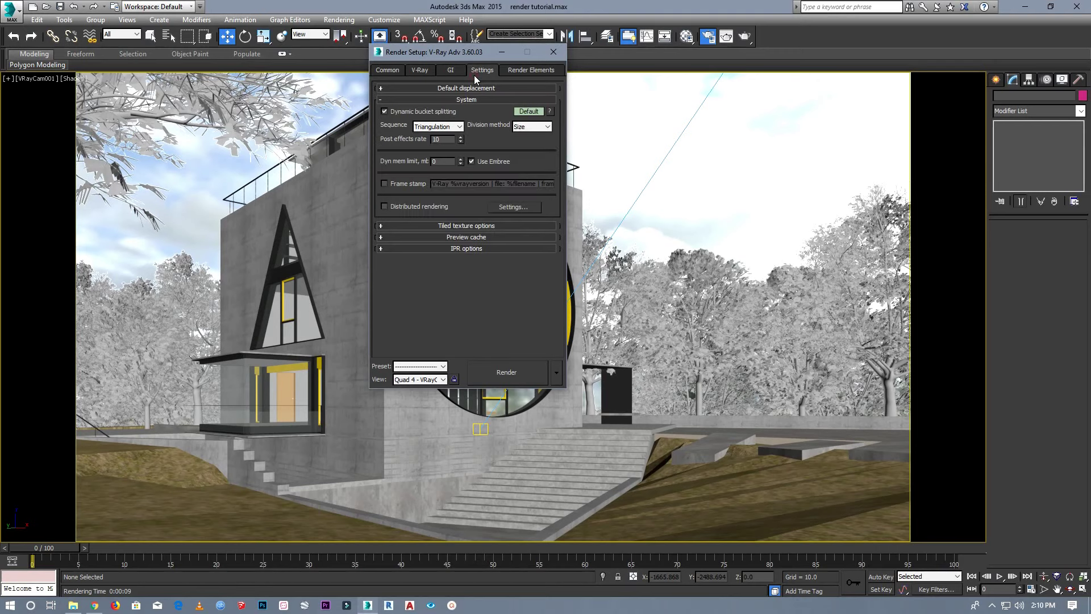
pyautogui.click(517, 71)
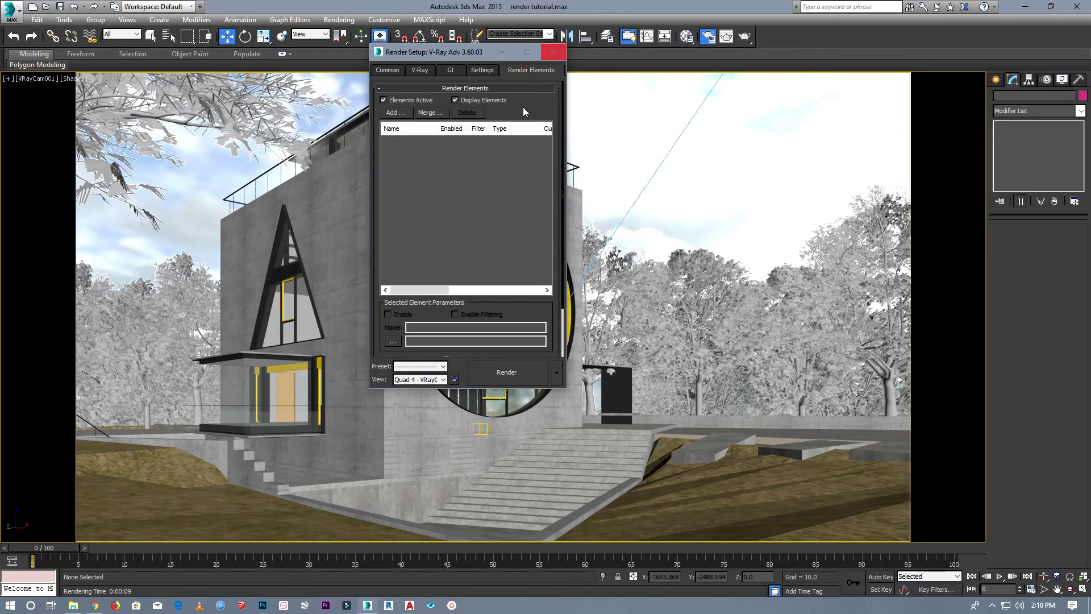
pyautogui.click(392, 113)
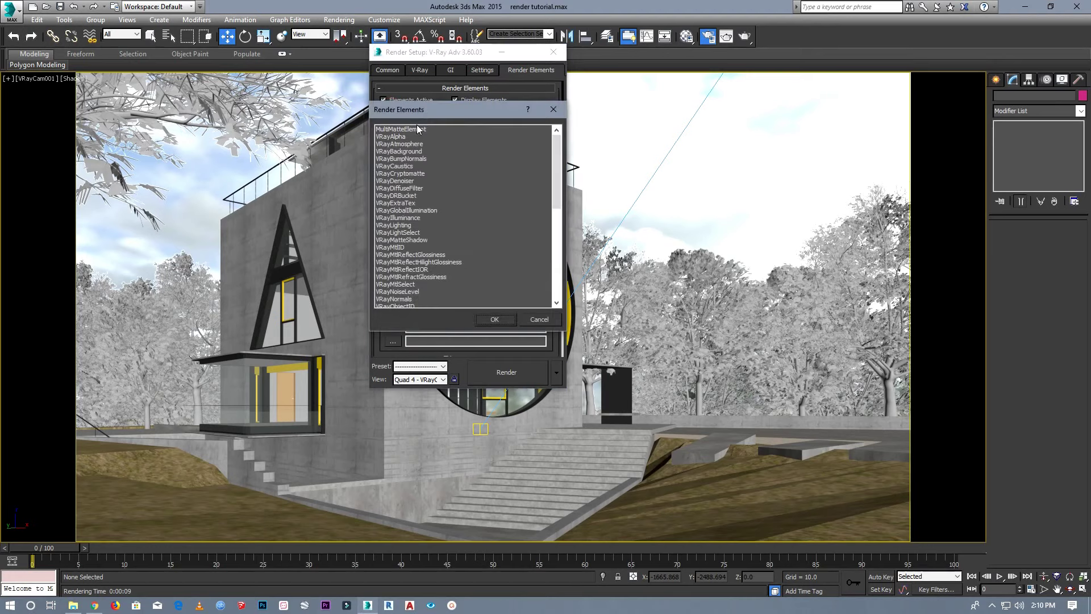
pyautogui.click(401, 137)
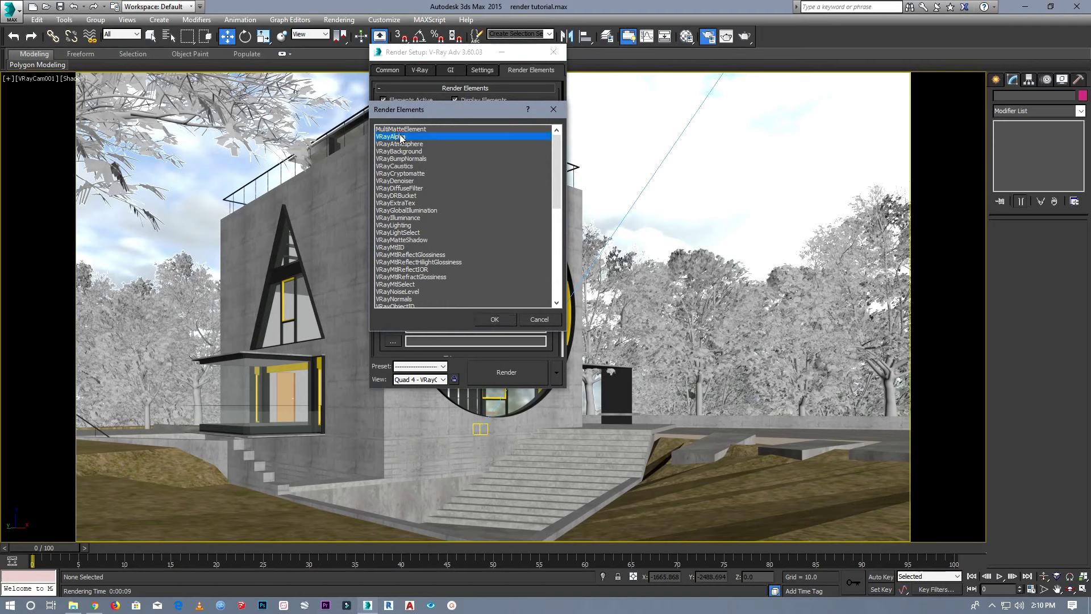
pyautogui.click(495, 320)
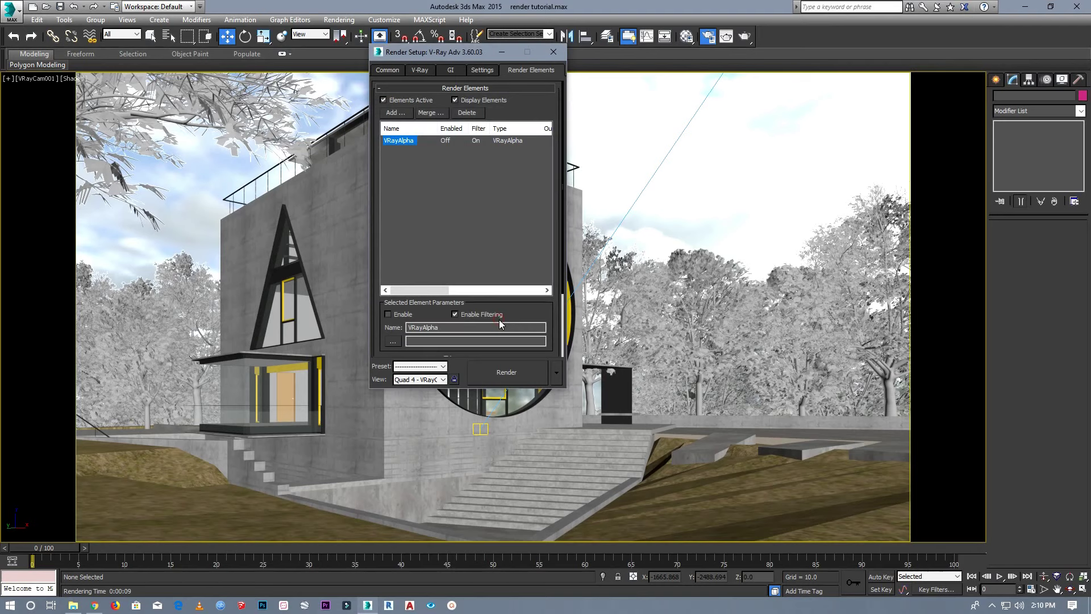
pyautogui.click(557, 52)
# Render the VRayCam001 view in the V-Ray frame buffer, moving the progress window aside.
pyautogui.click(12, 10)
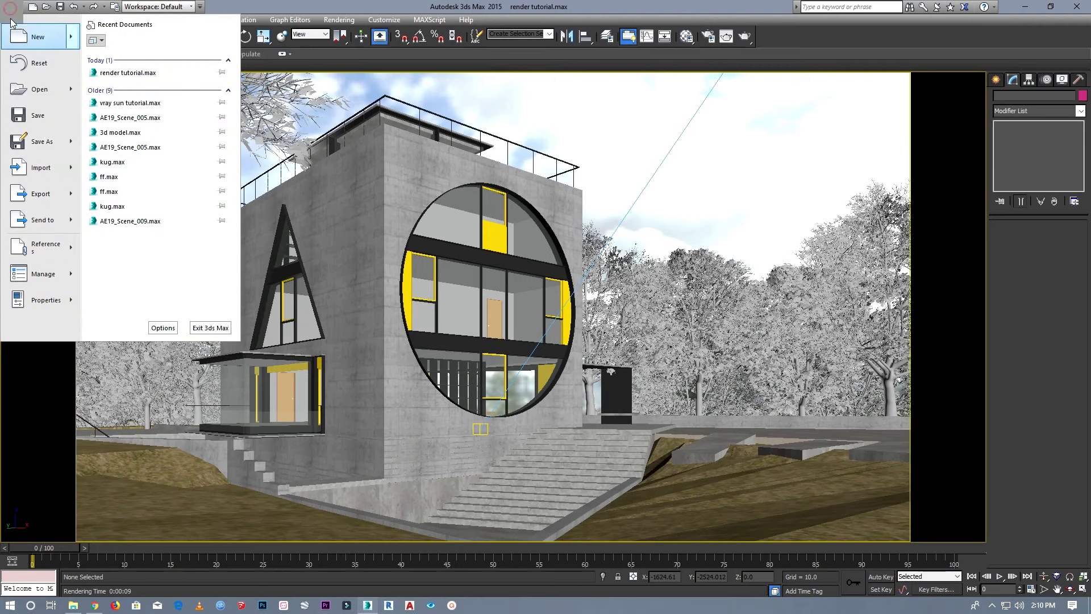
pyautogui.click(547, 350)
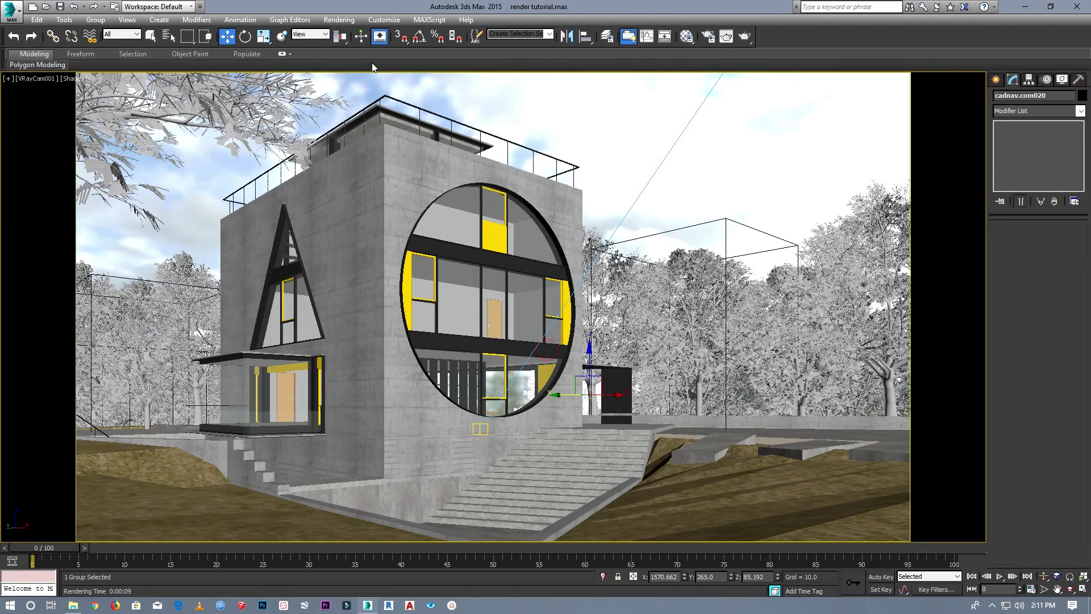
pyautogui.click(344, 19)
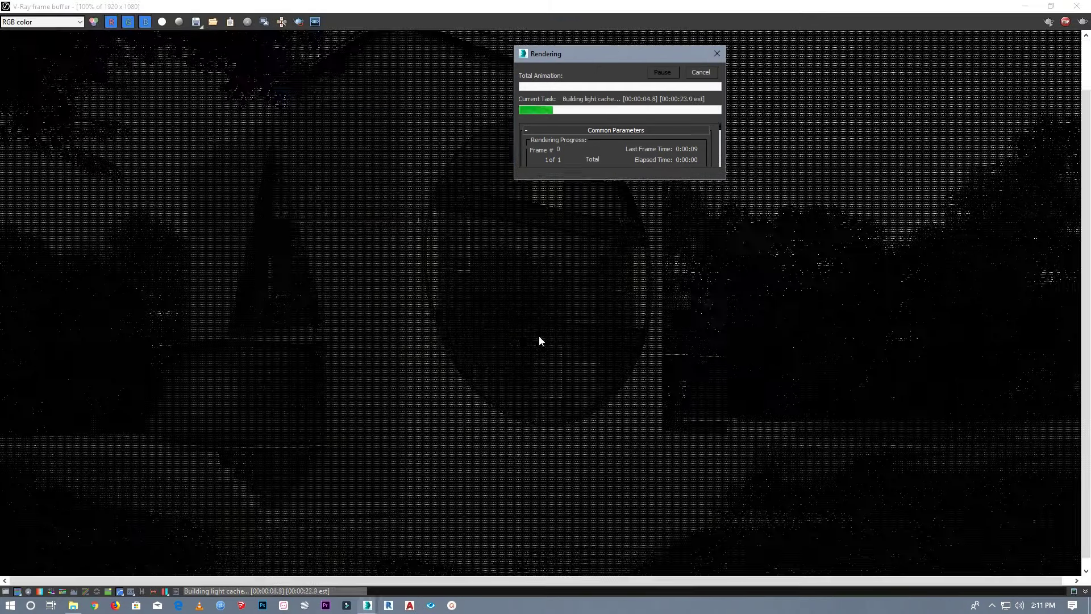
pyautogui.moveTo(629, 53); pyautogui.dragTo(90, 52)
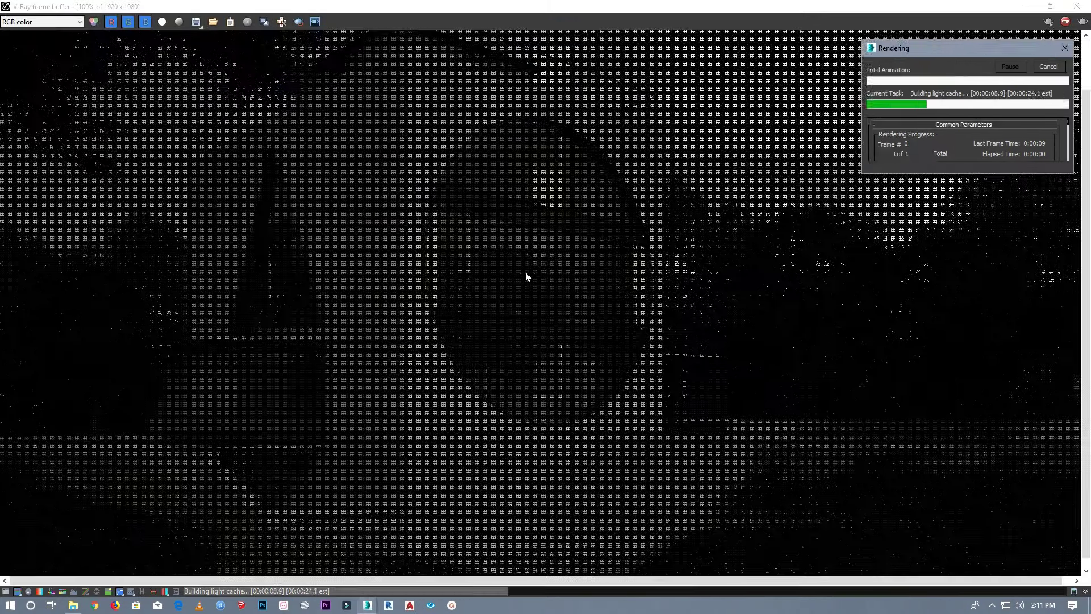